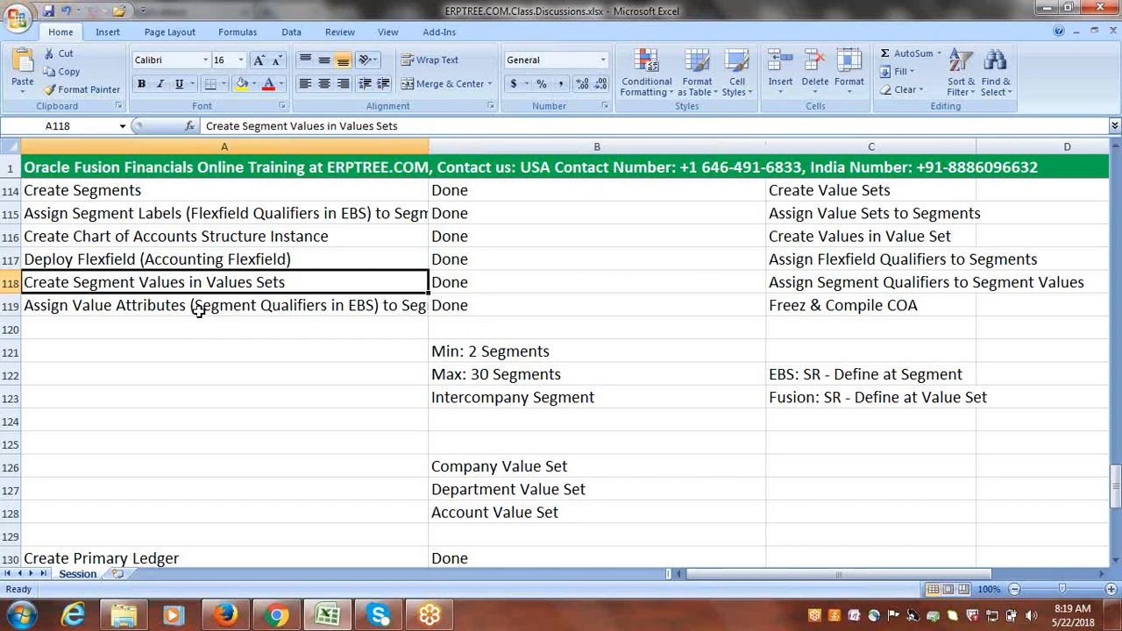
Review the completed ledger setup tasks in rows 130 to 136, from Create Primary Ledger to Review and Submit Accounting Configuration
drag(1115, 486, 1114, 525)
click(80, 235)
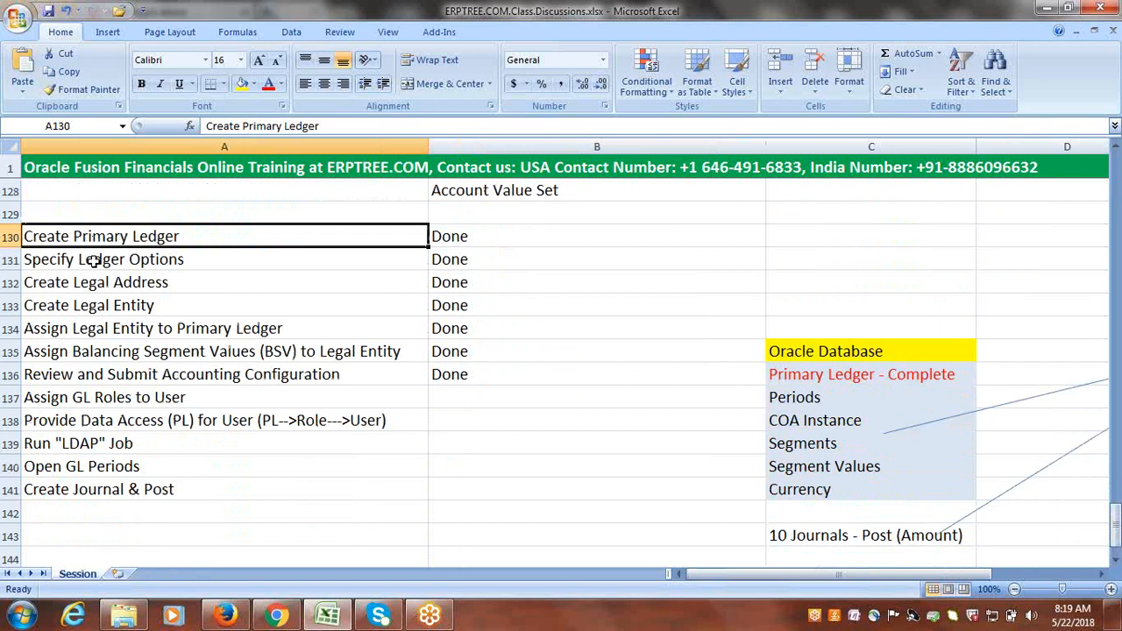
click(96, 260)
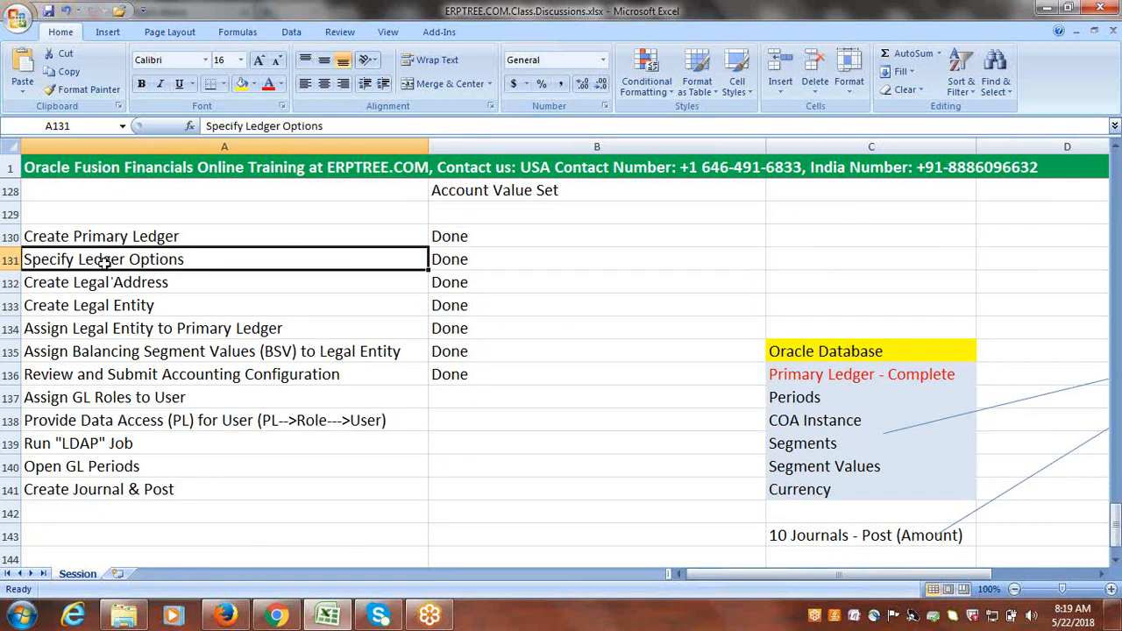
key(Down)
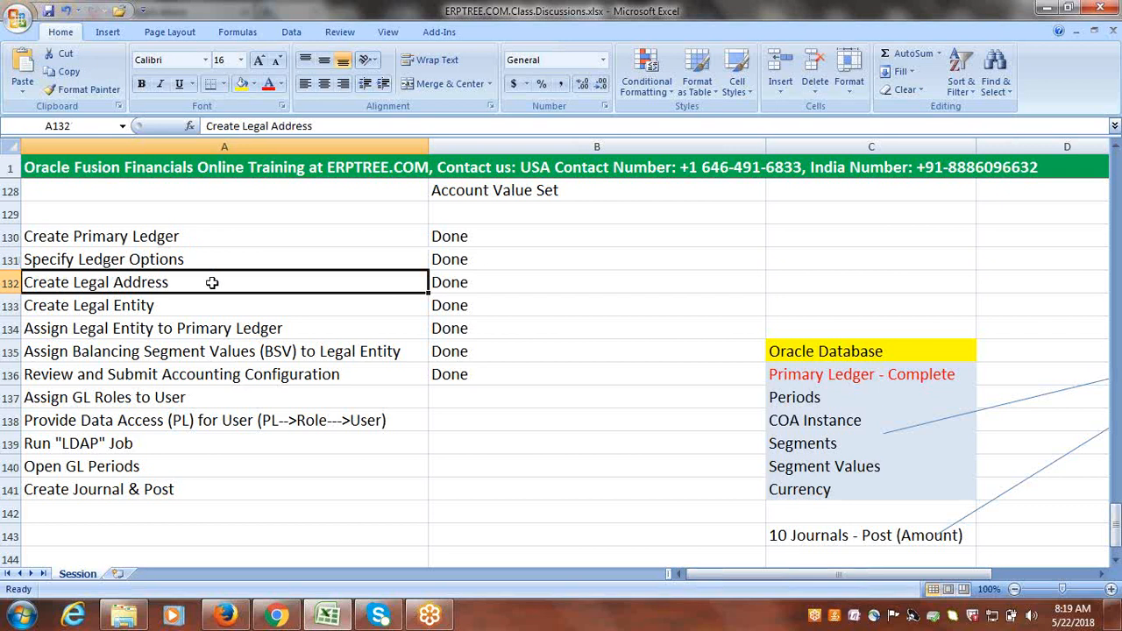
click(138, 305)
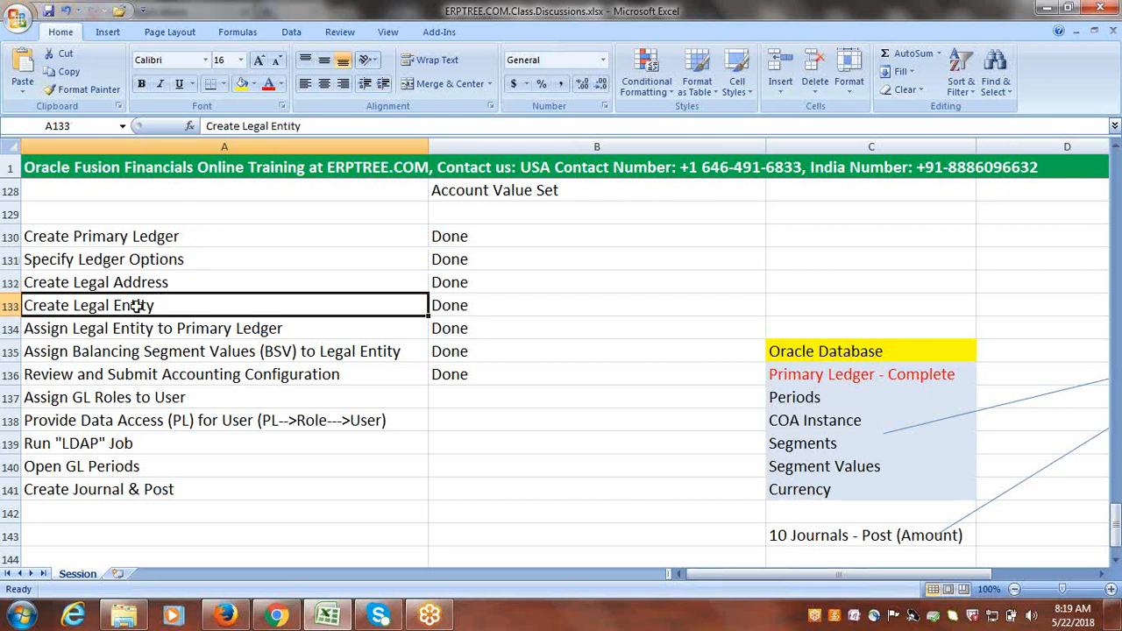
click(80, 329)
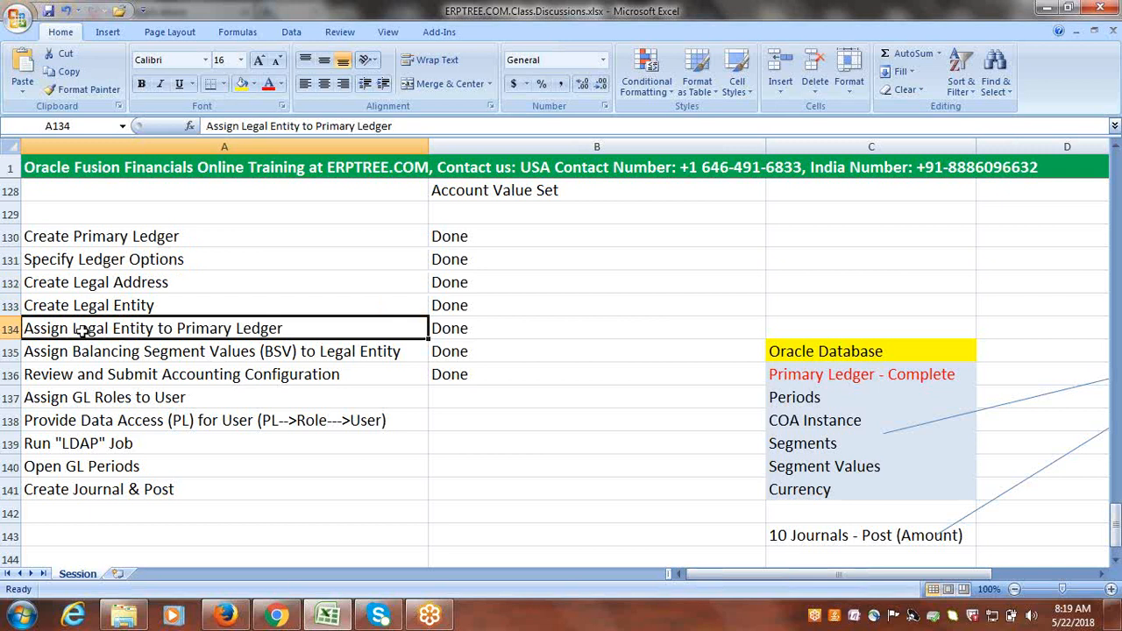
click(154, 354)
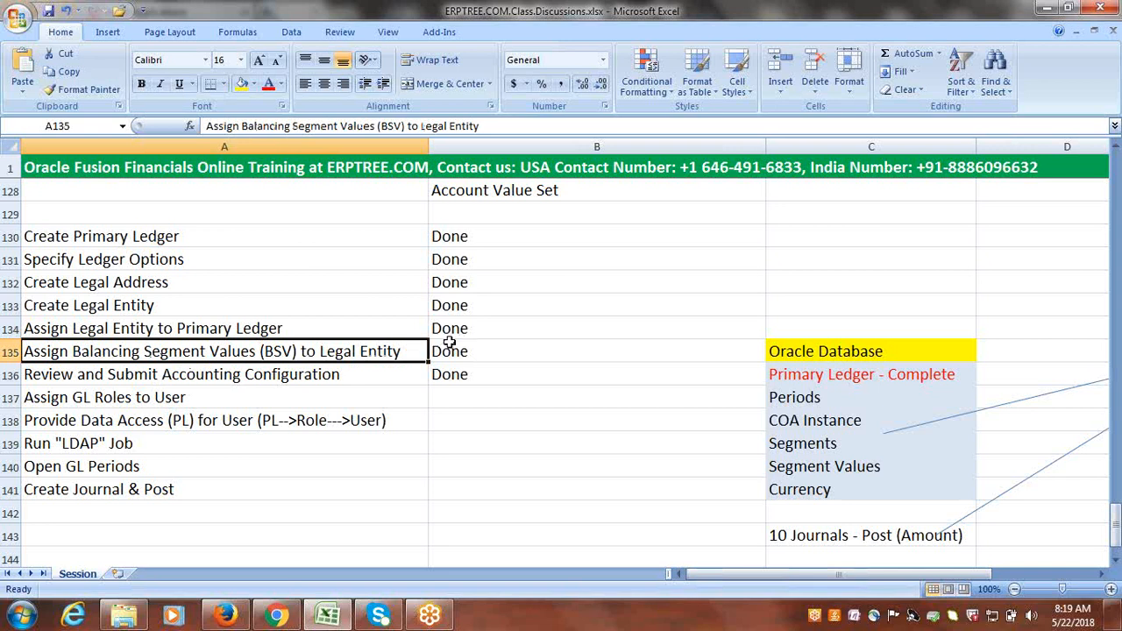
click(291, 376)
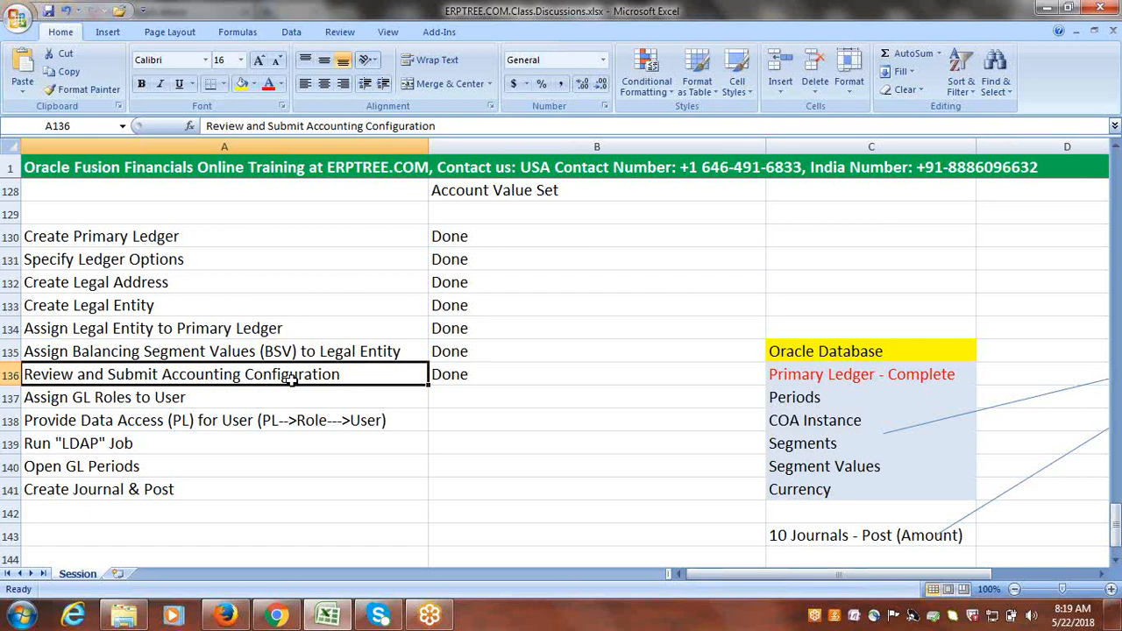
click(474, 375)
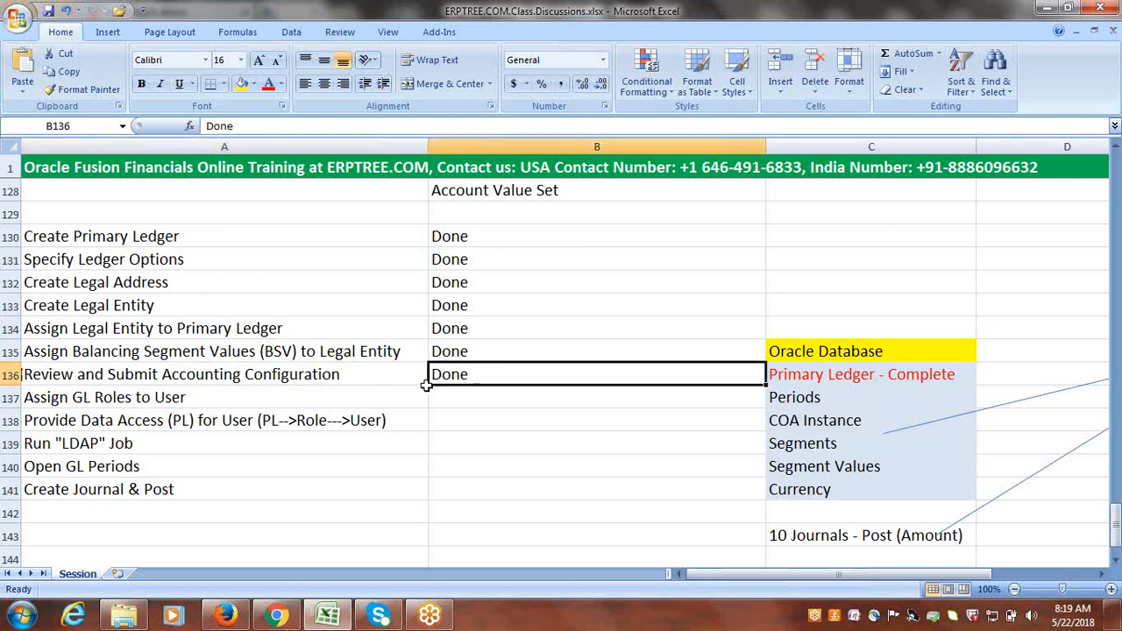
Review the remaining setup tasks in rows 137 to 141, from Assign GL Roles to User to Create Journal & Post
click(130, 403)
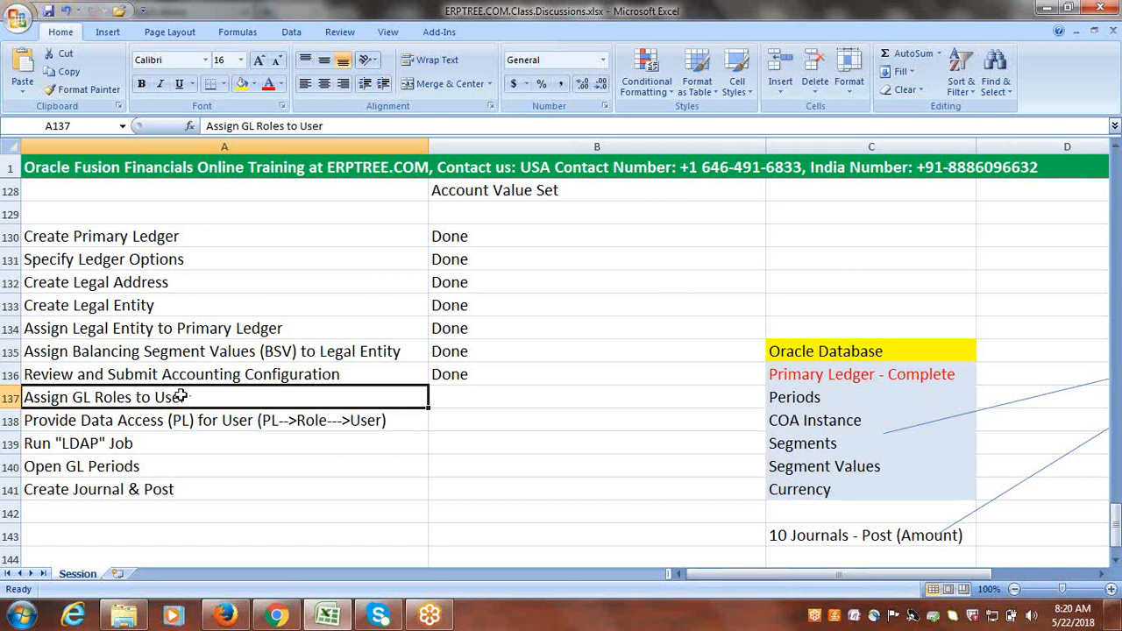
click(137, 420)
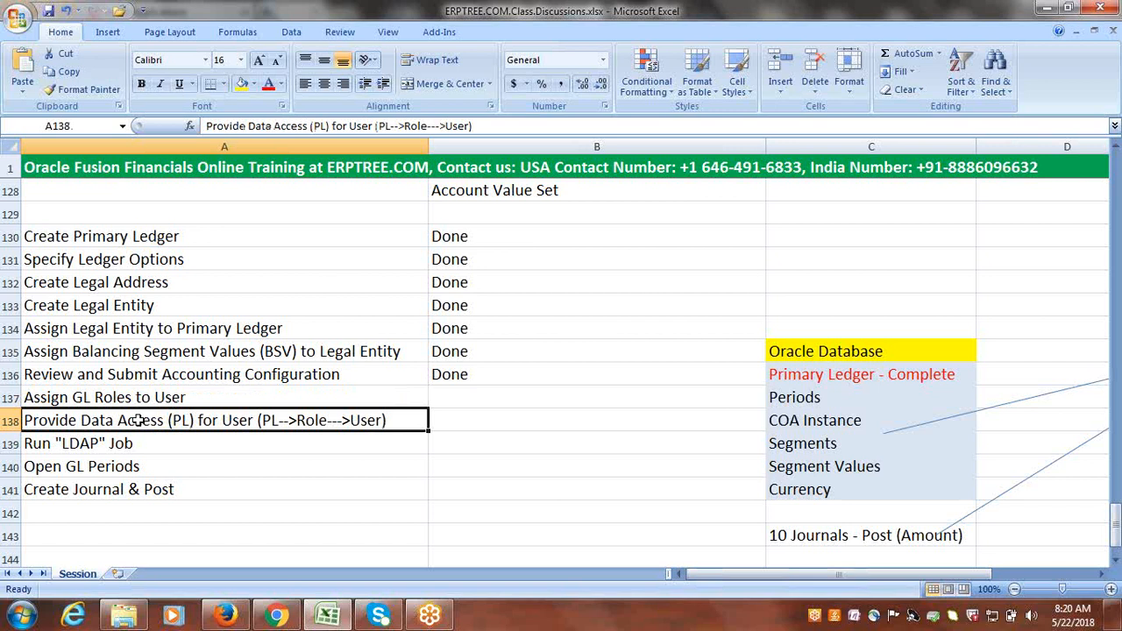
click(114, 445)
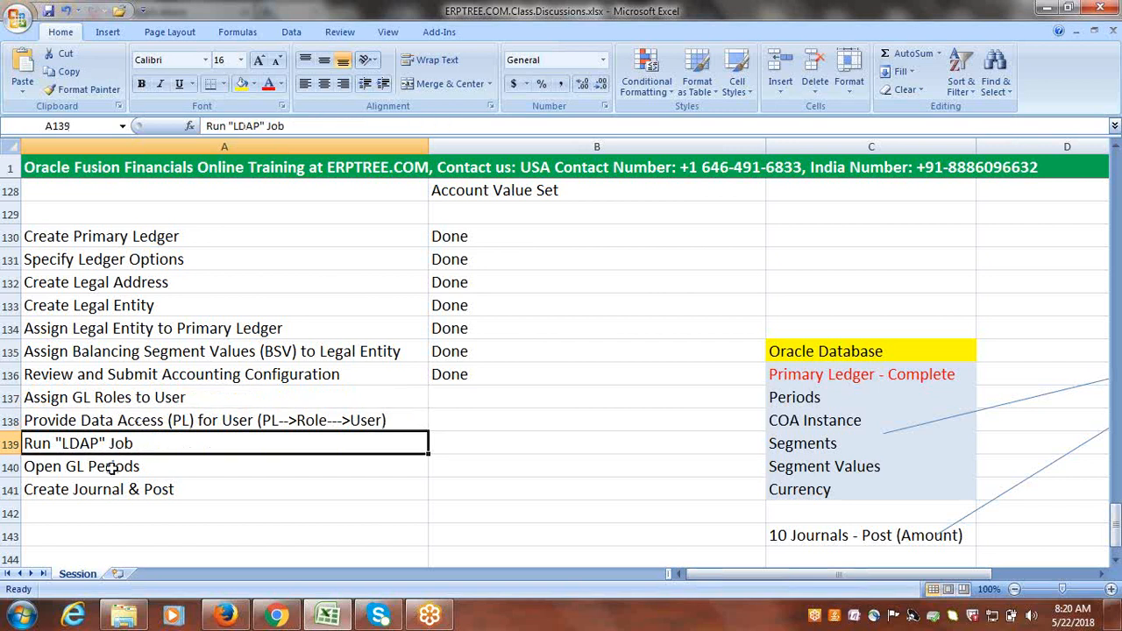
click(113, 468)
click(112, 490)
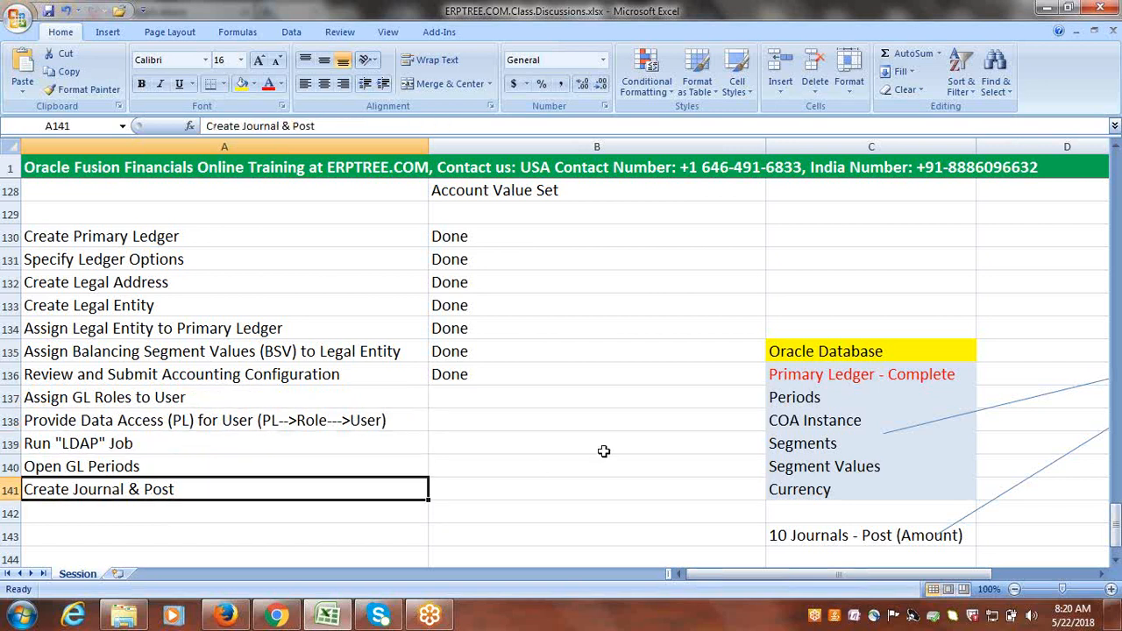
click(486, 469)
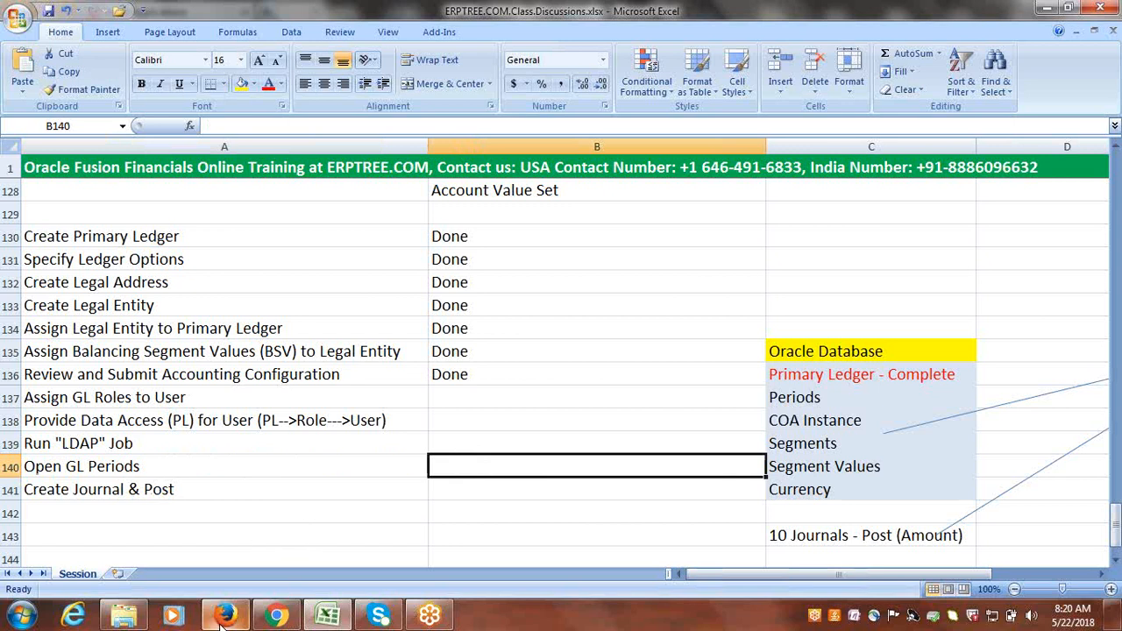
Look at the Oracle Applications home page in Firefox and return to the Assign GL Roles to User task in the Excel checklist
mouse_move(221, 621)
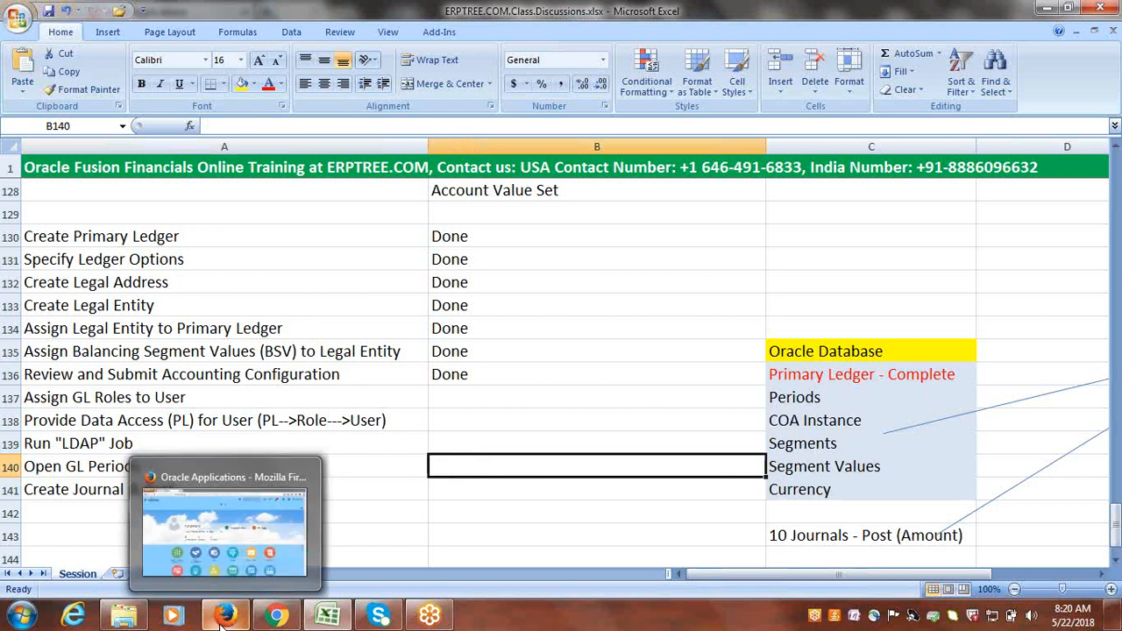
click(241, 532)
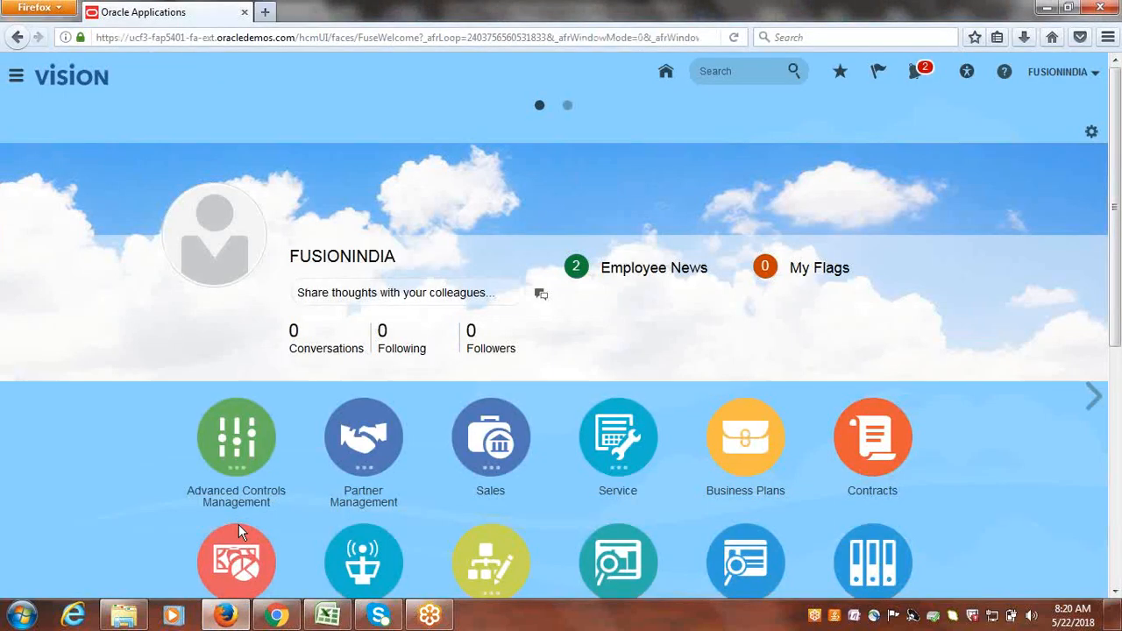
click(327, 616)
click(180, 400)
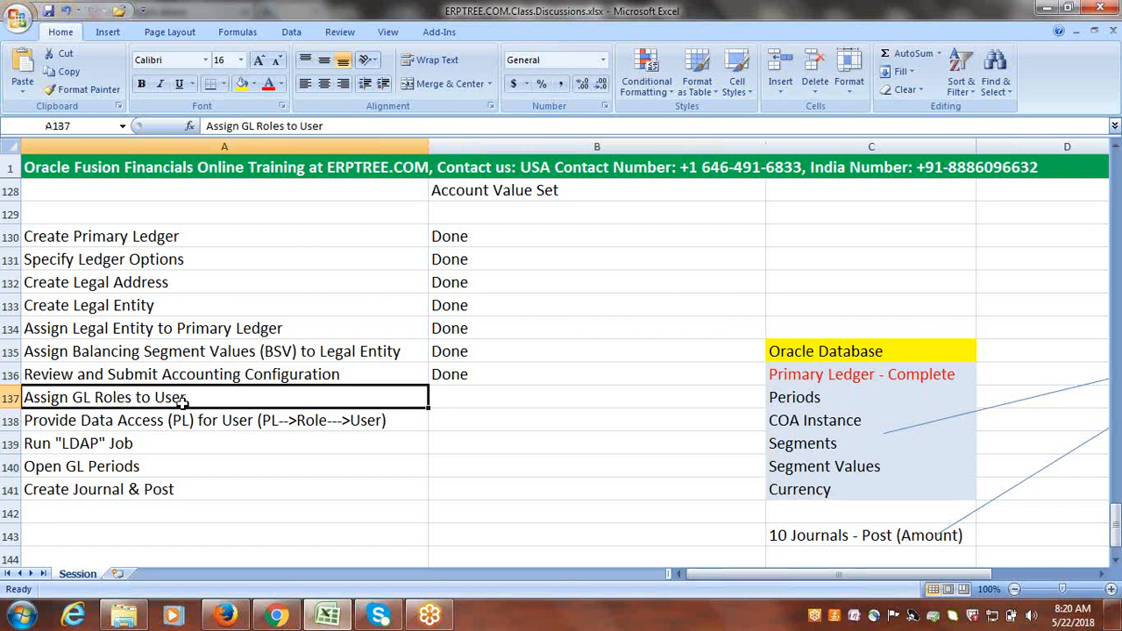
click(1116, 561)
click(1115, 561)
click(1115, 560)
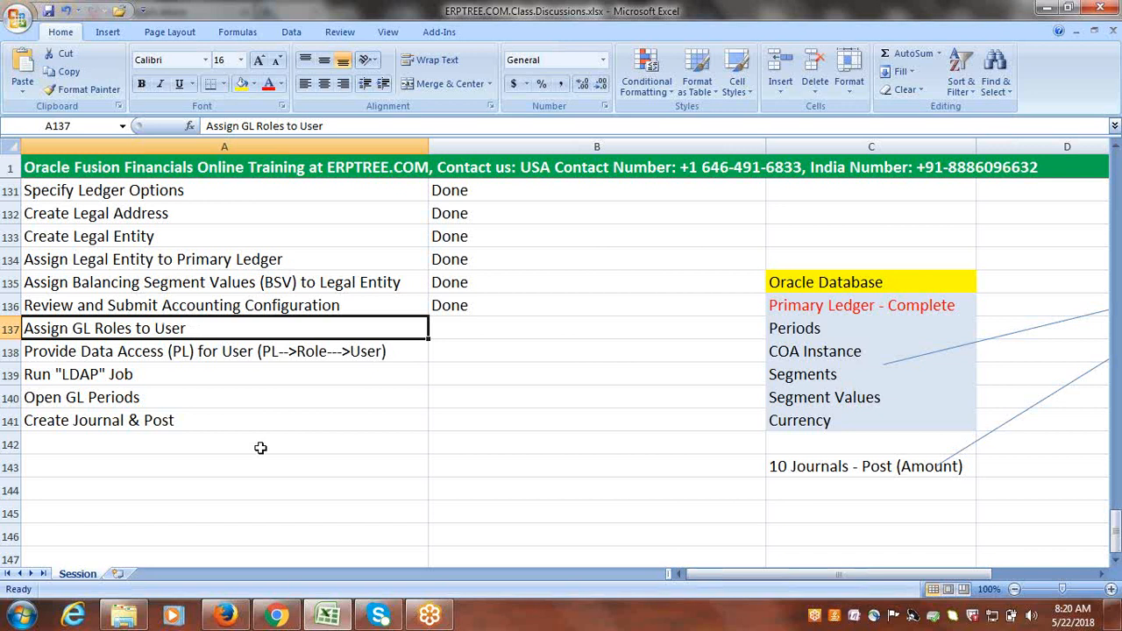
Switch to Oracle Applications in Firefox and open the User Accounts page of the Security Console, dismissing the import job warning
click(225, 616)
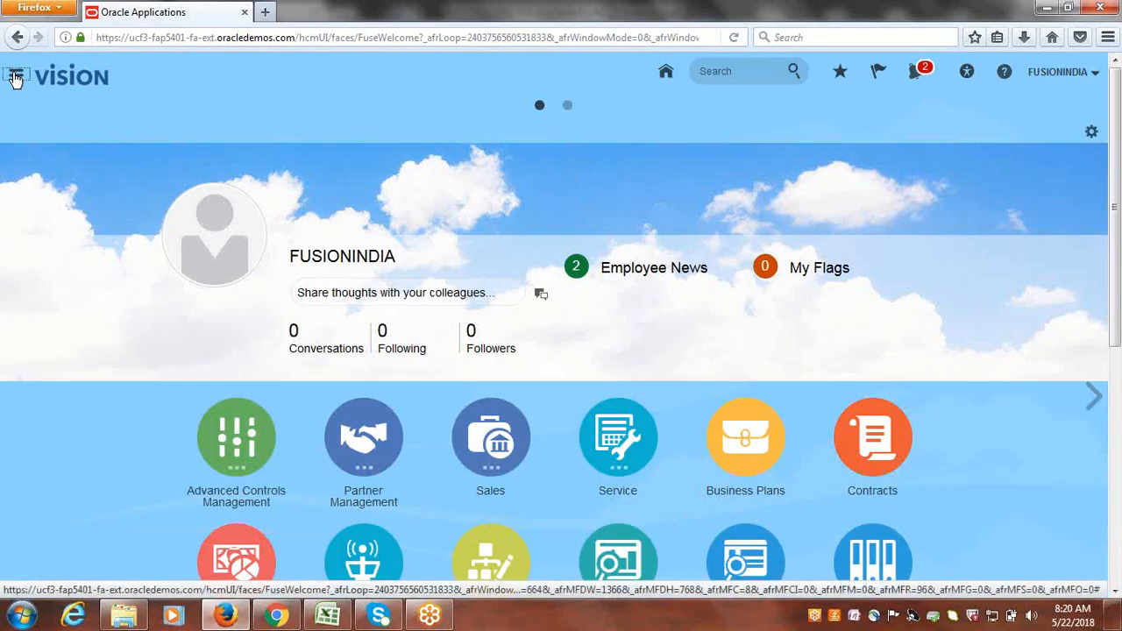
click(15, 76)
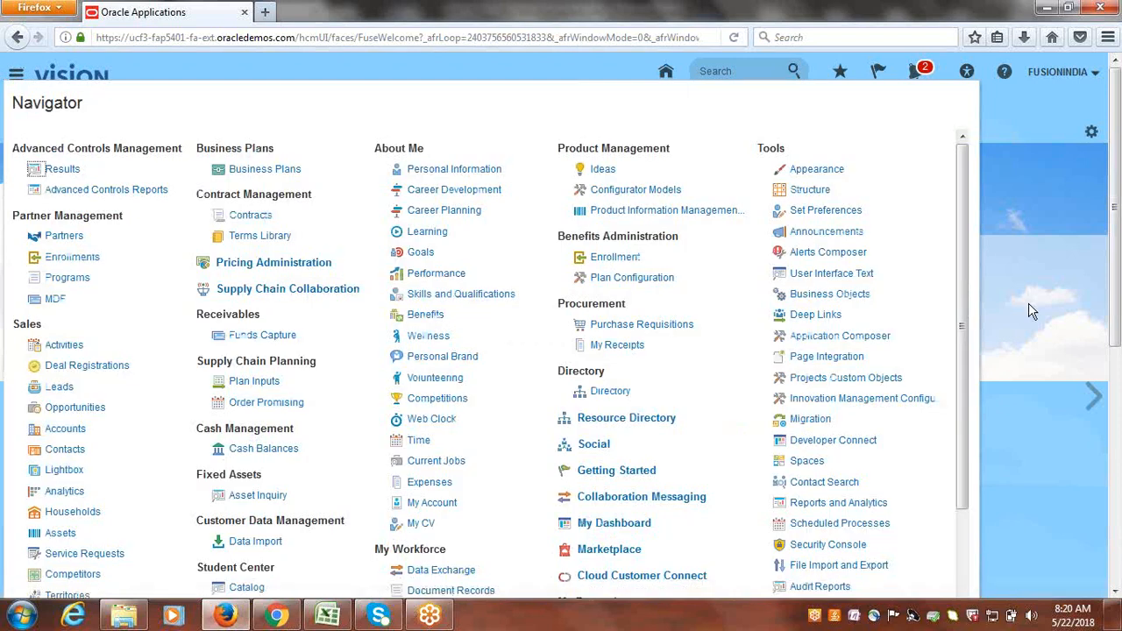
drag(962, 258, 976, 361)
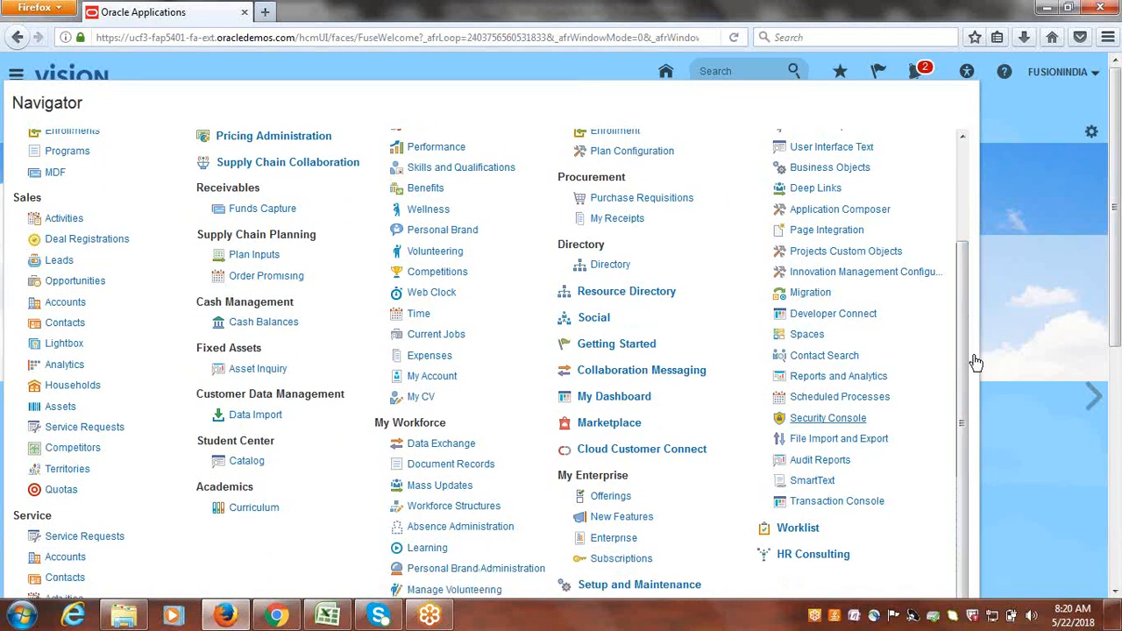
click(827, 418)
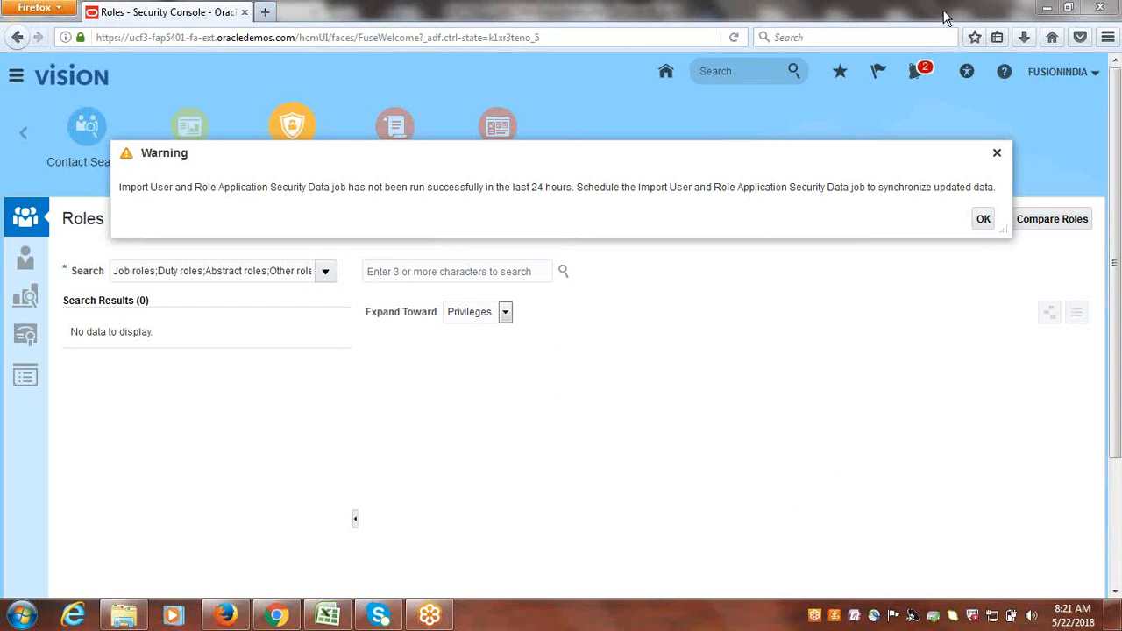
click(983, 221)
click(27, 266)
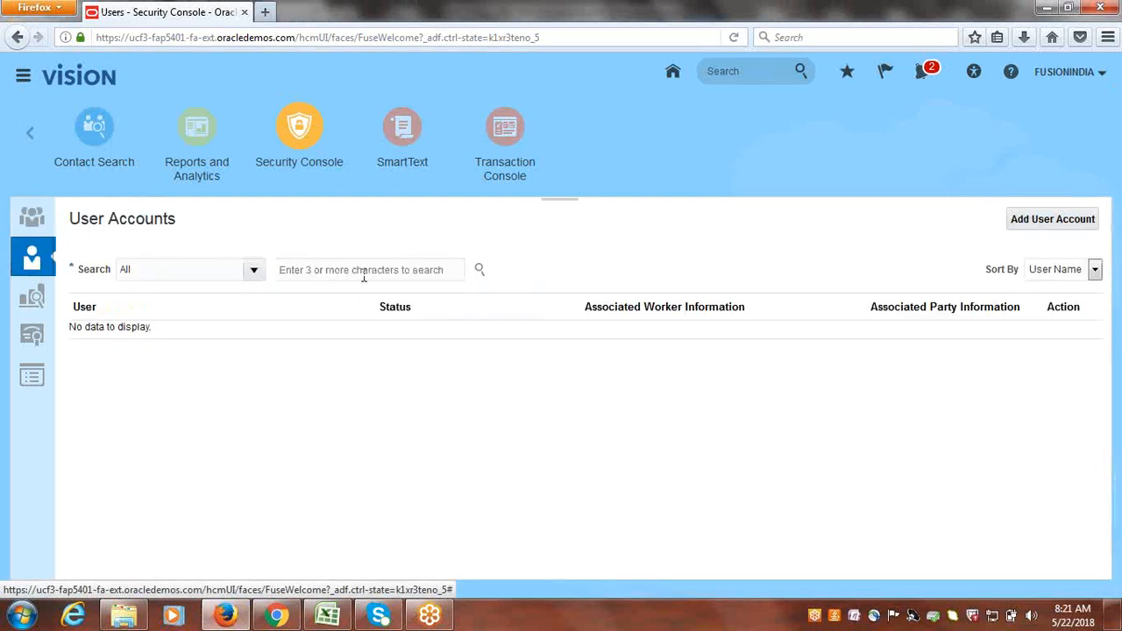
Search the user accounts for FUSIONINDIA and open that account's details
click(342, 272)
text(FUS)
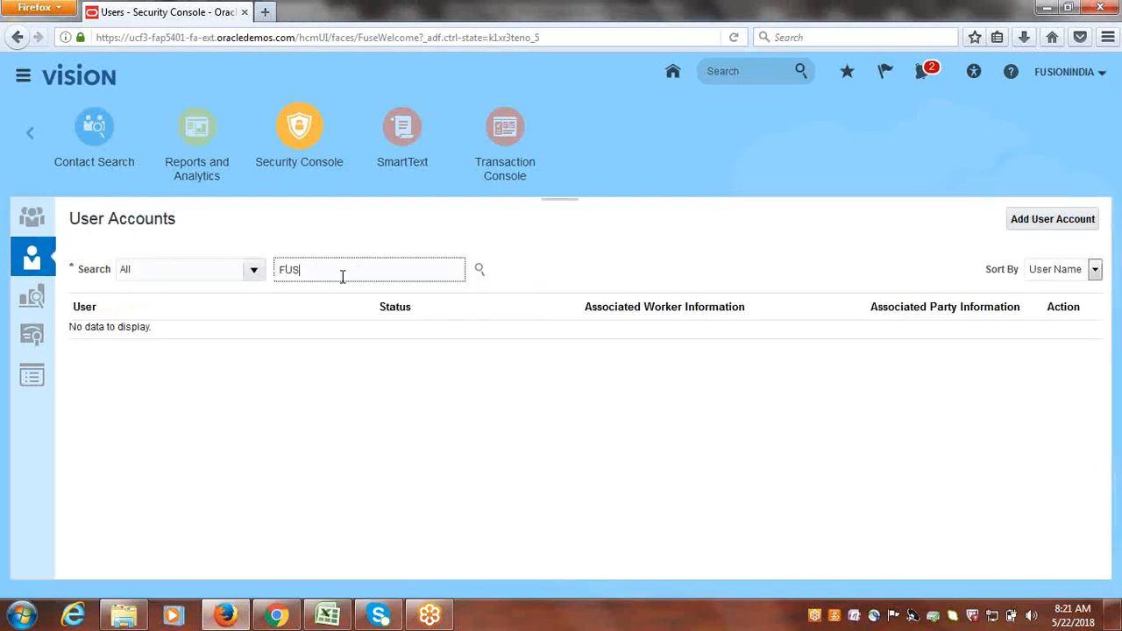
text(IONINDIA)
click(477, 270)
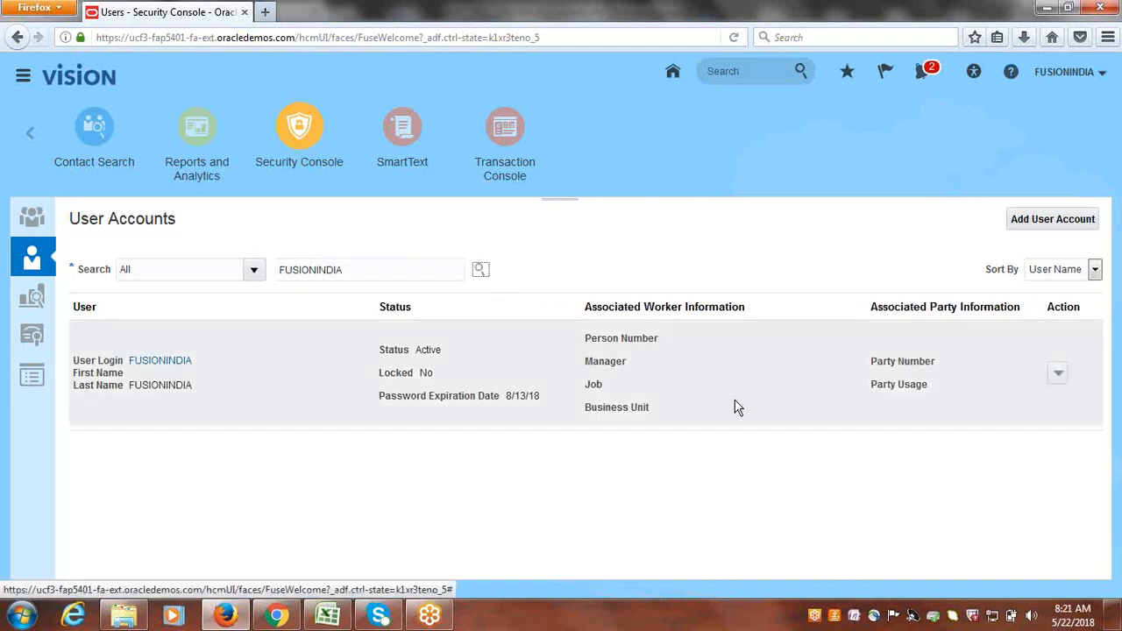
click(156, 360)
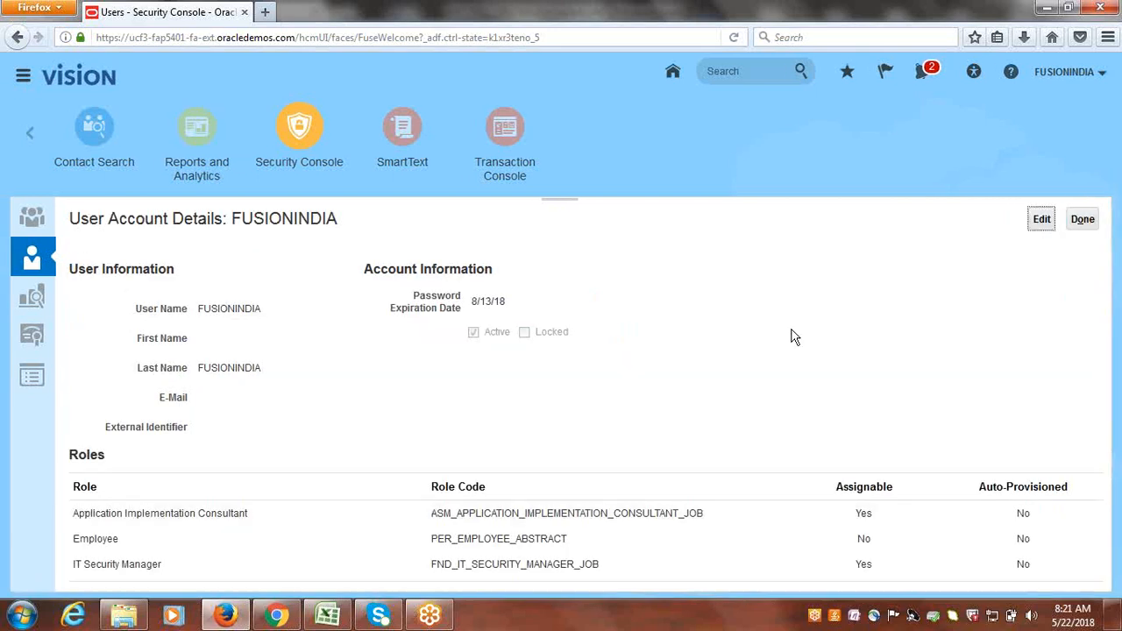
Start adding a role to the FUSIONINDIA account and search the available roles for General Accountant
click(1053, 212)
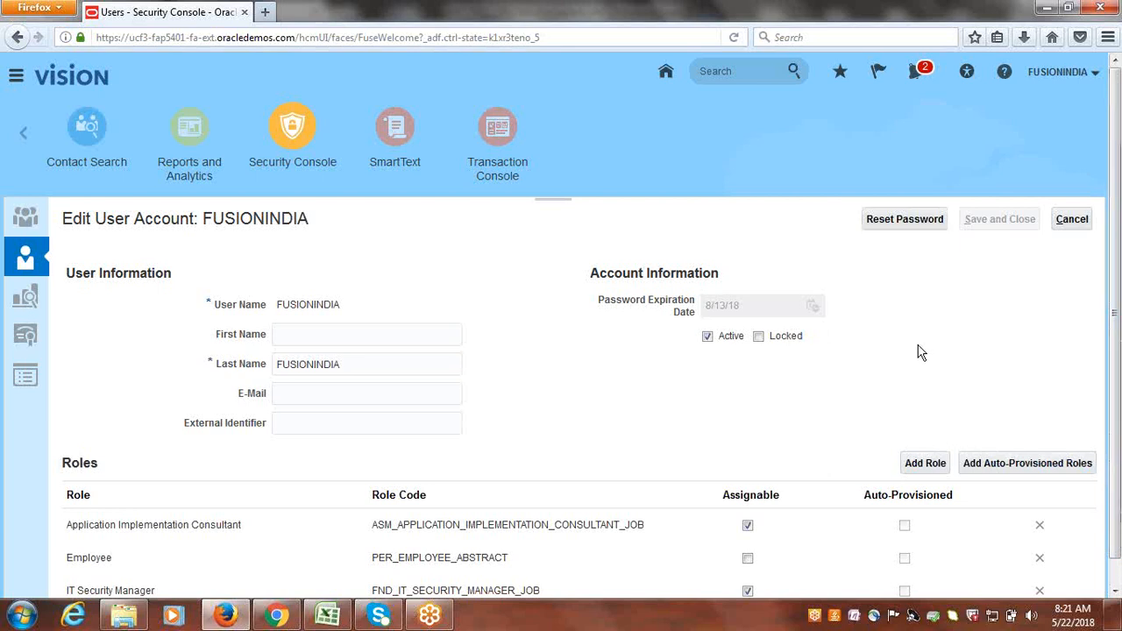
scroll(855, 449, down, 1)
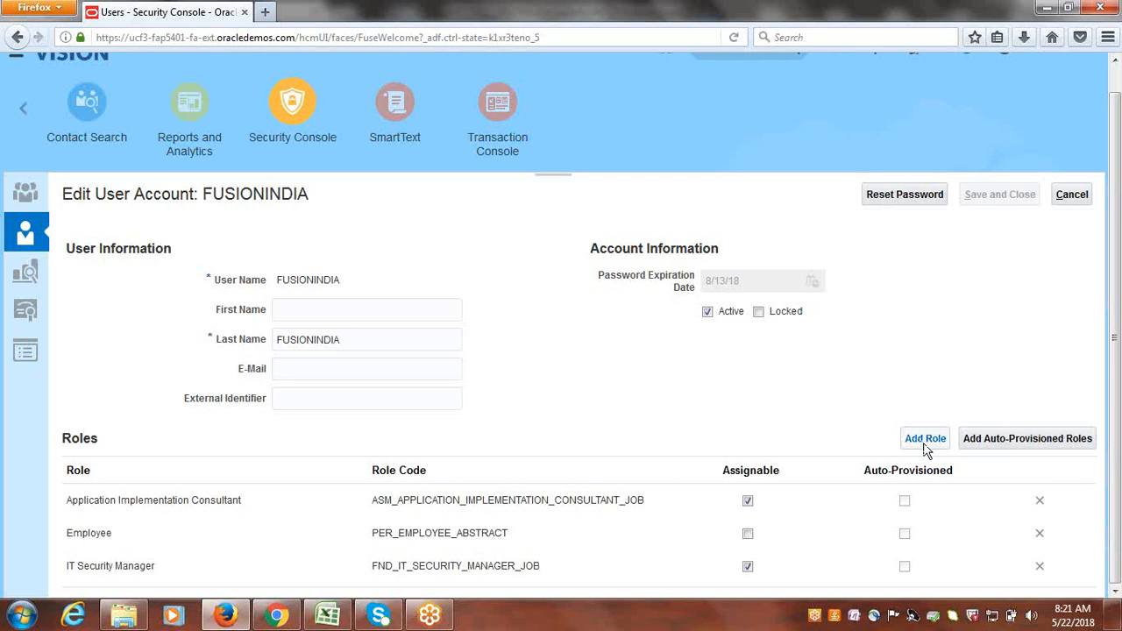
click(926, 440)
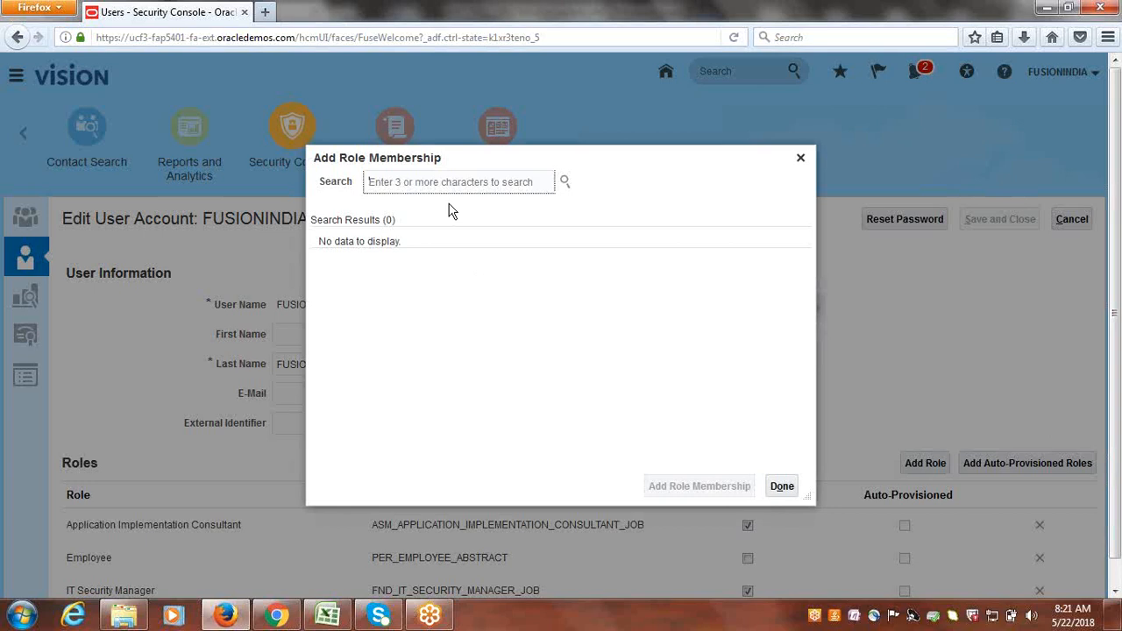
text(Genera)
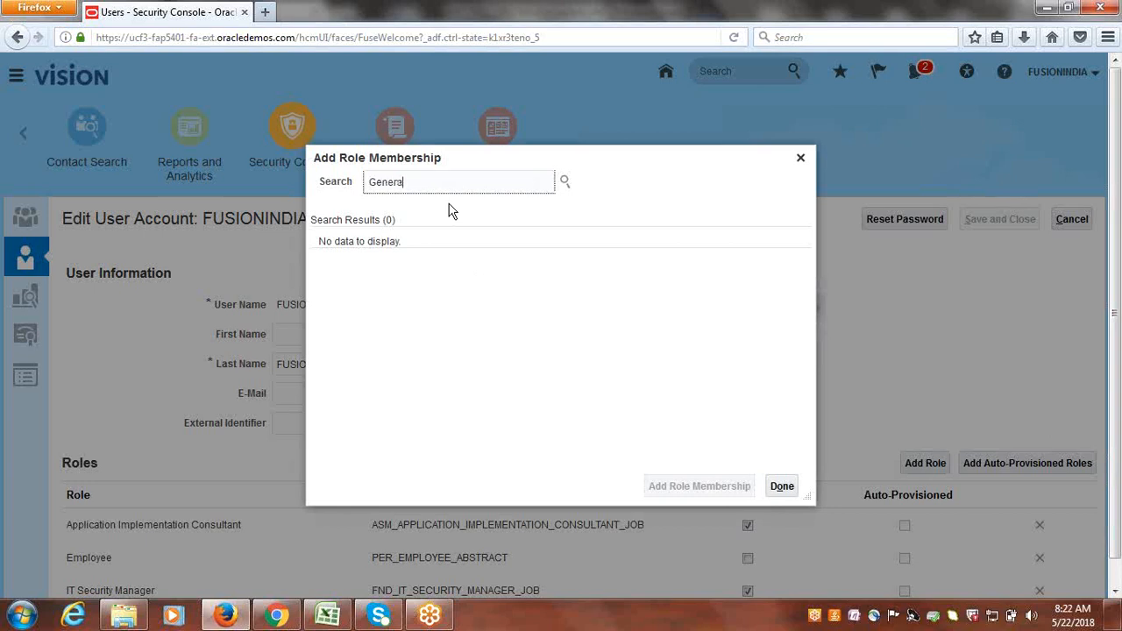
text(l Accoun)
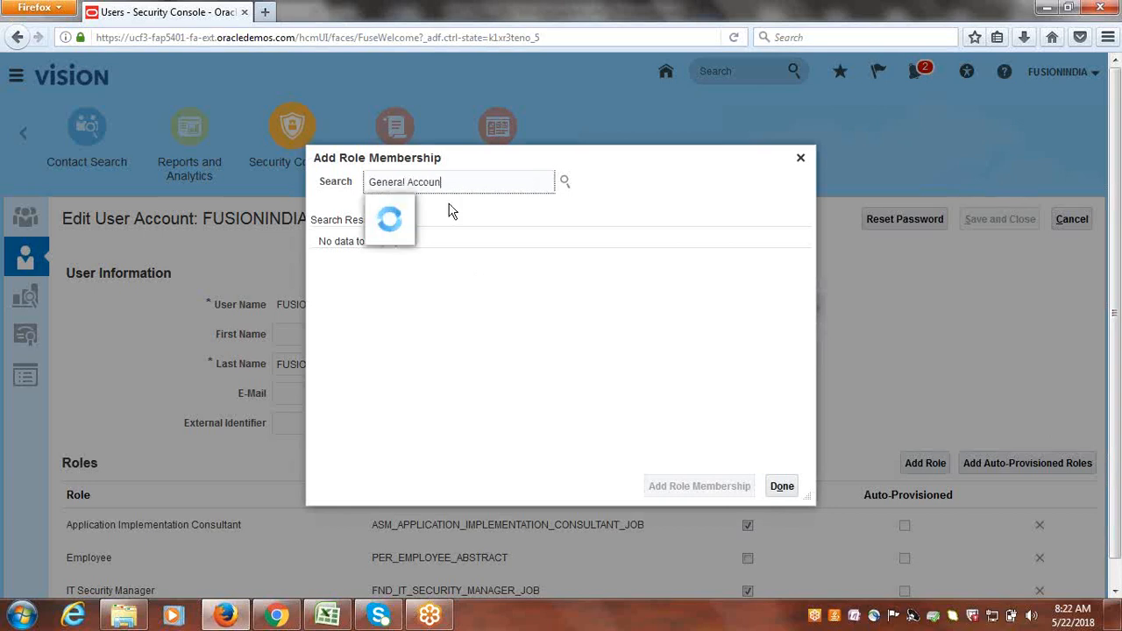
text(t)
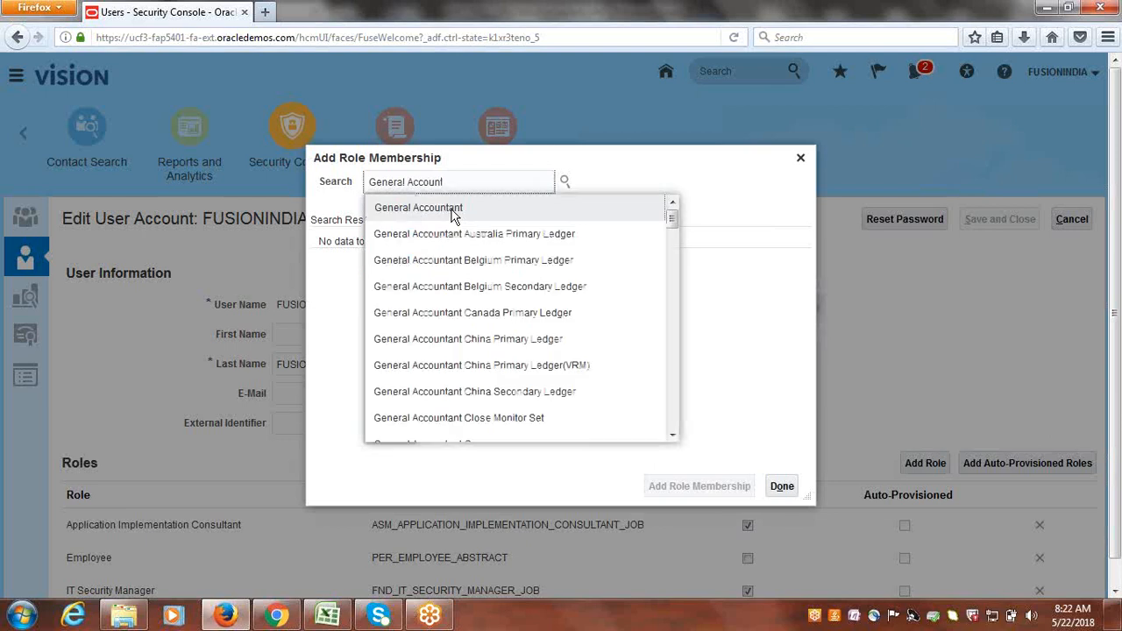
click(452, 211)
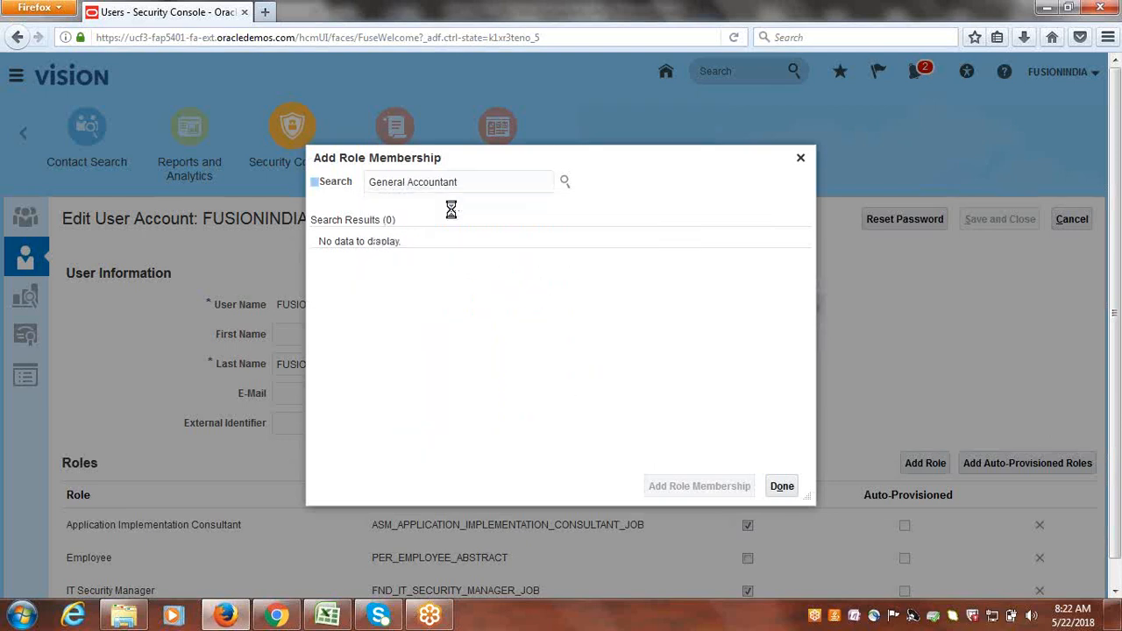
Shorten the role search to "General Accounta" and examine the suggested ledger-specific General Accountant roles
click(483, 182)
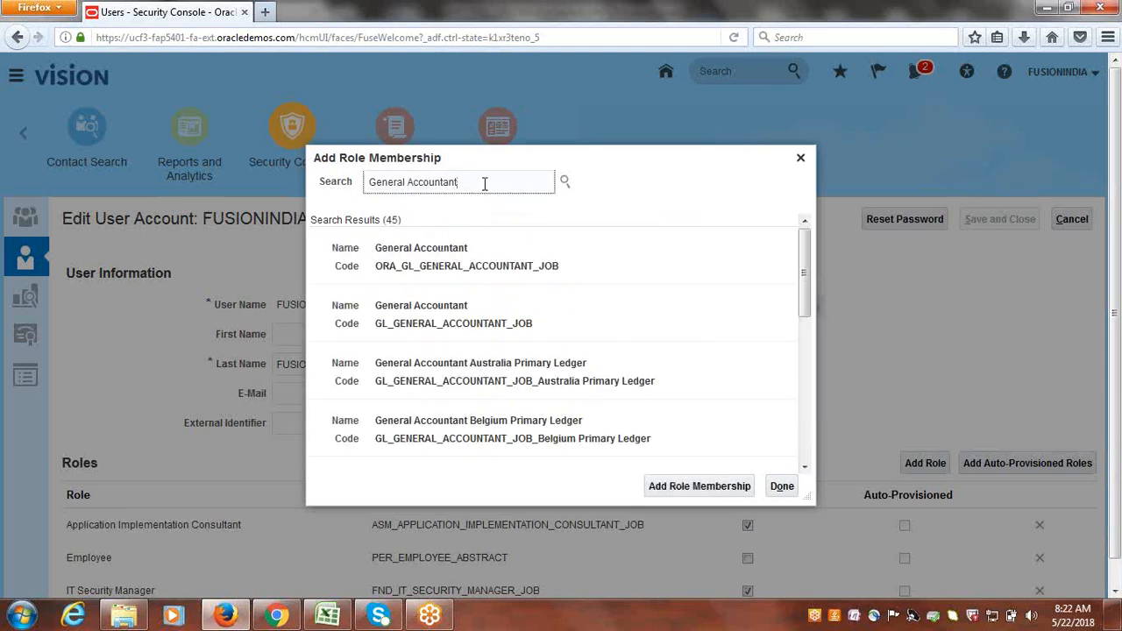
key(BackSpace)
key(BackSpace)
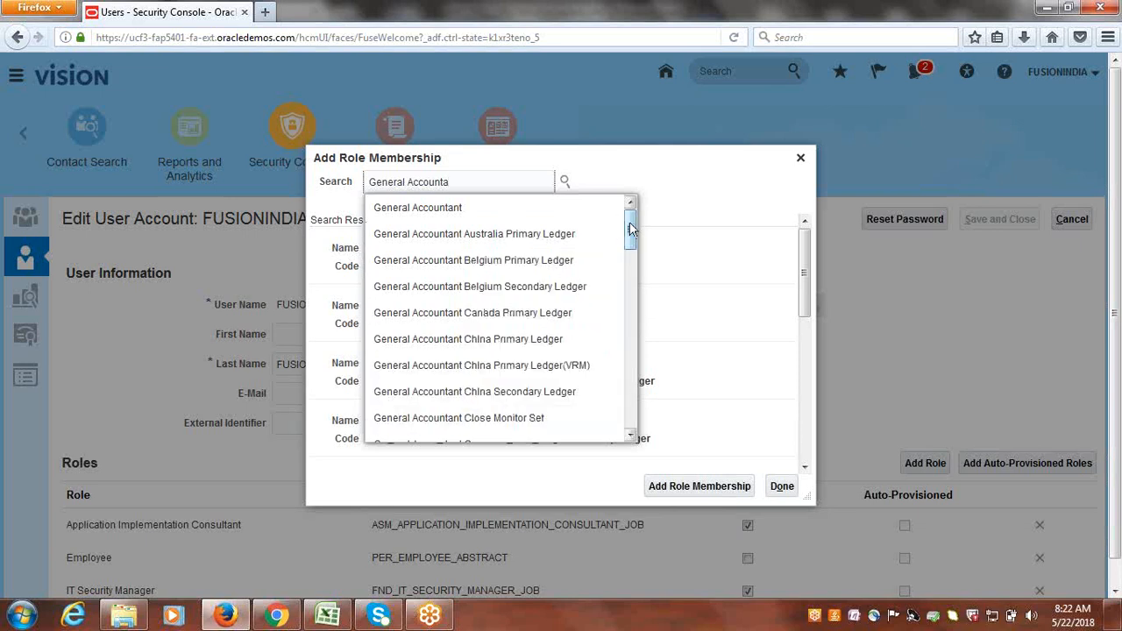
mouse_move(628, 225)
mouse_down()
mouse_move(631, 277)
mouse_move(631, 227)
mouse_up()
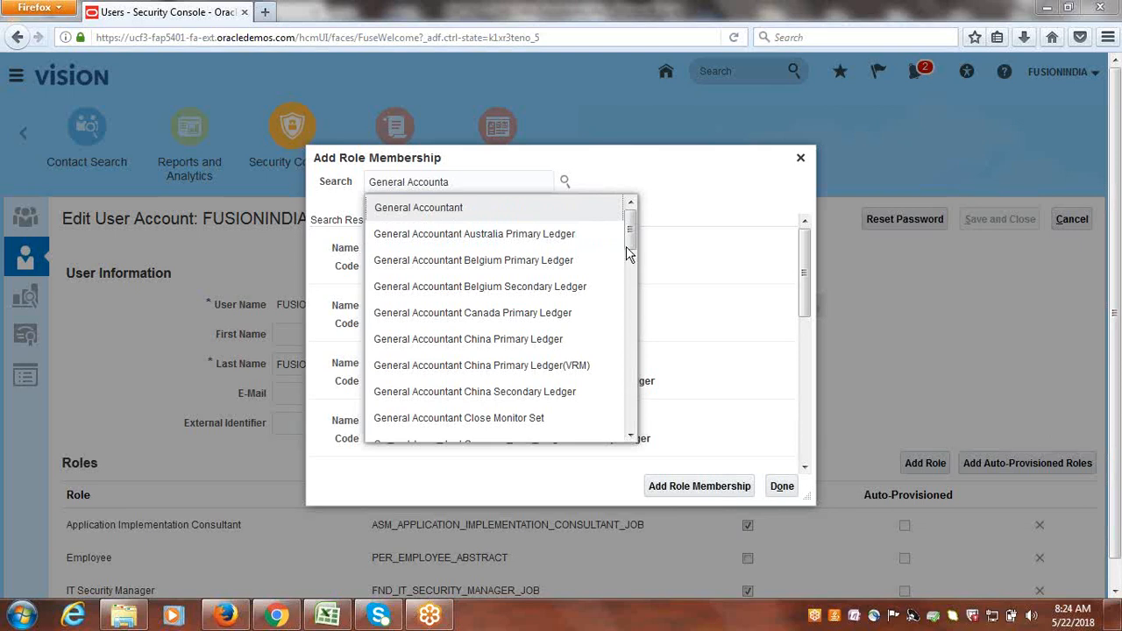
List the roles matching General Accountant and compare the codes of the two identically named General Accountant roles
mouse_move(626, 227)
mouse_down()
mouse_move(637, 431)
mouse_move(635, 221)
mouse_up()
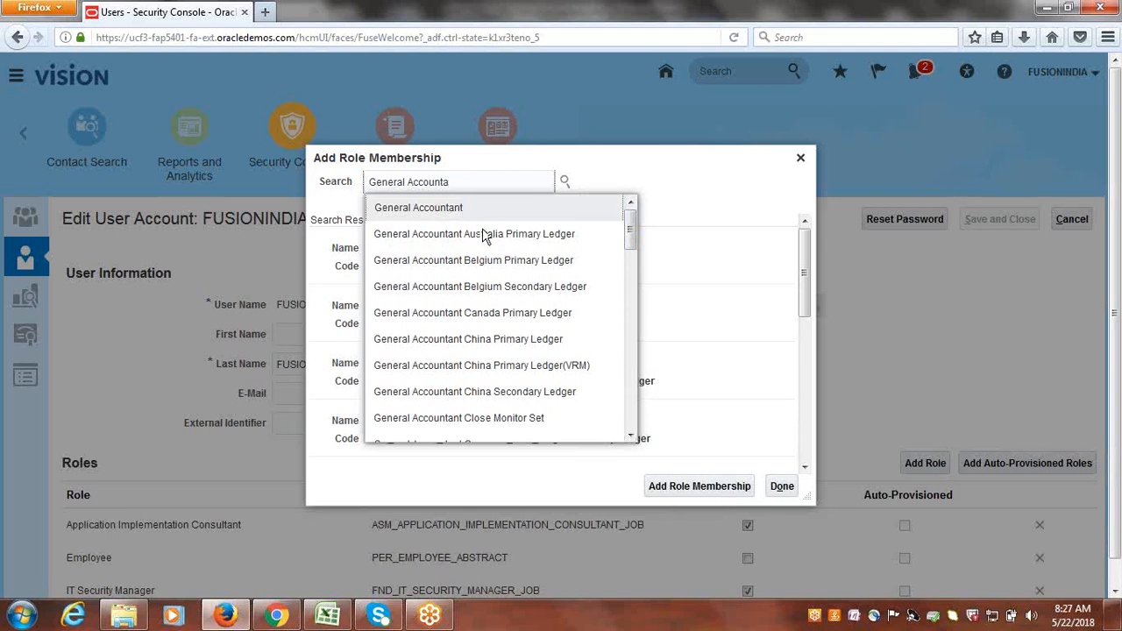
click(405, 210)
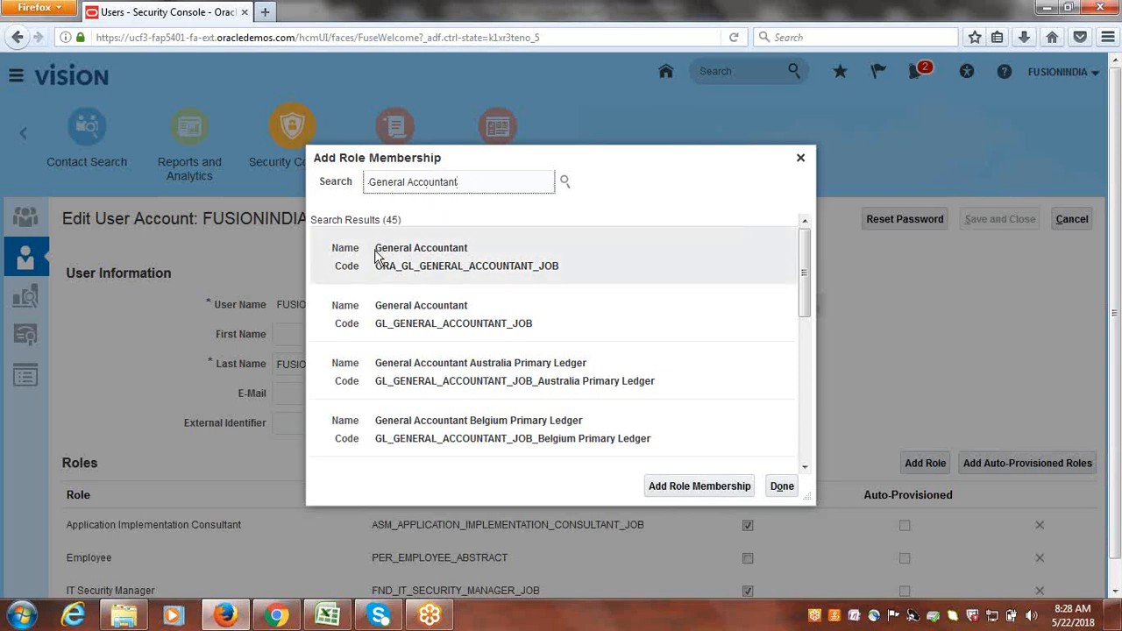
drag(377, 254, 468, 256)
drag(467, 308, 375, 305)
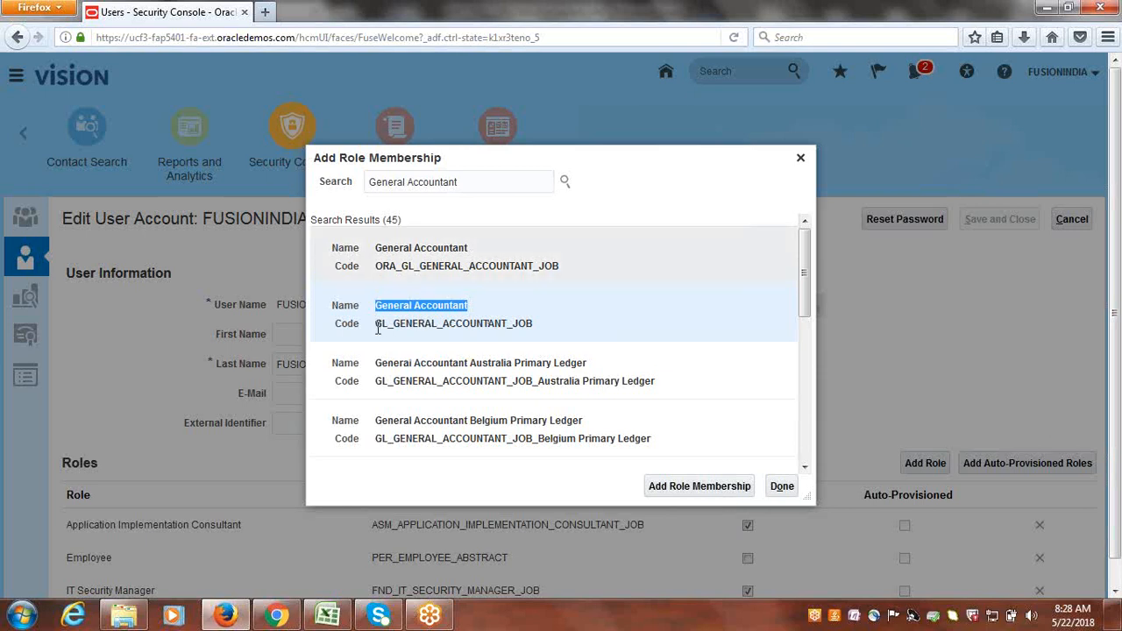
drag(378, 267, 396, 266)
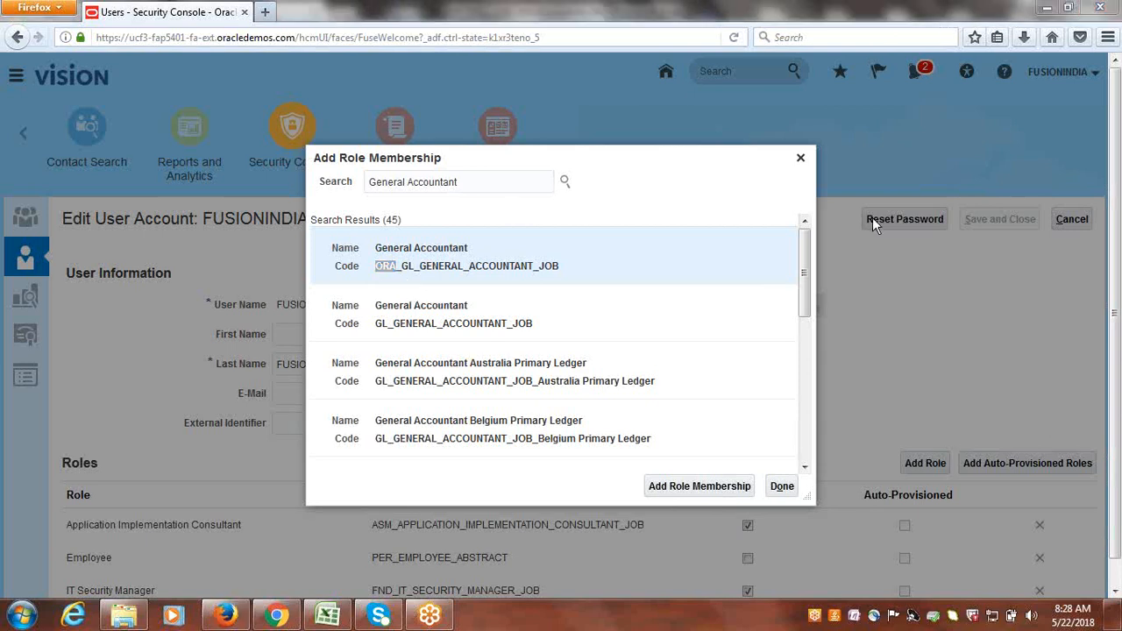
click(698, 191)
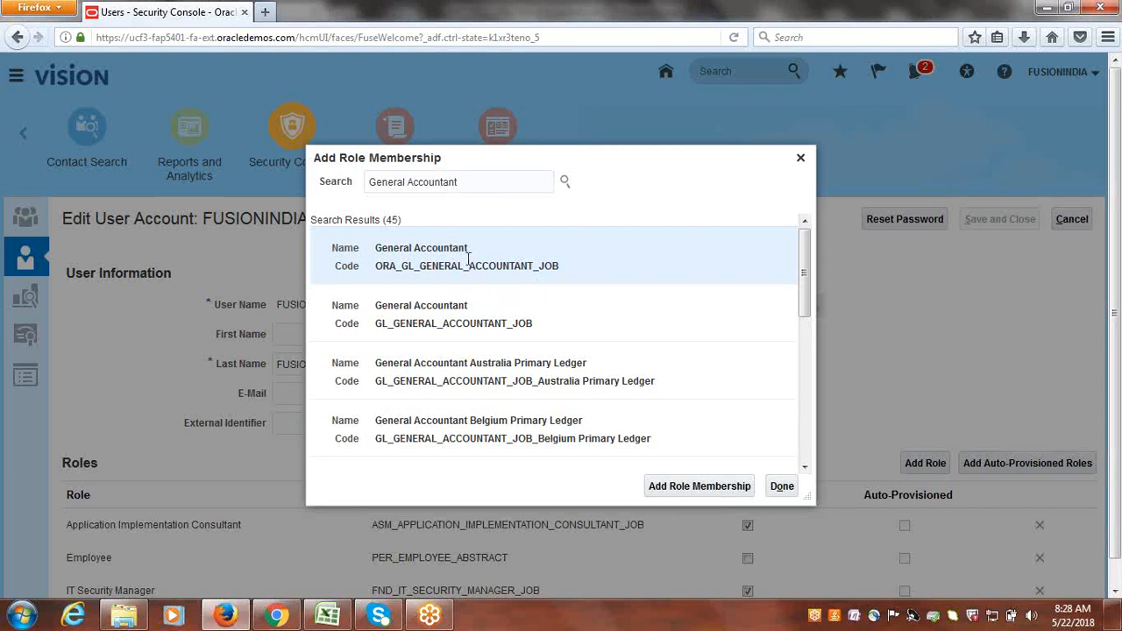
Add the General Accountant role with code GL_GENERAL_ACCOUNTANT_JOB to the FUSIONINDIA account and dismiss the confirmation
click(409, 311)
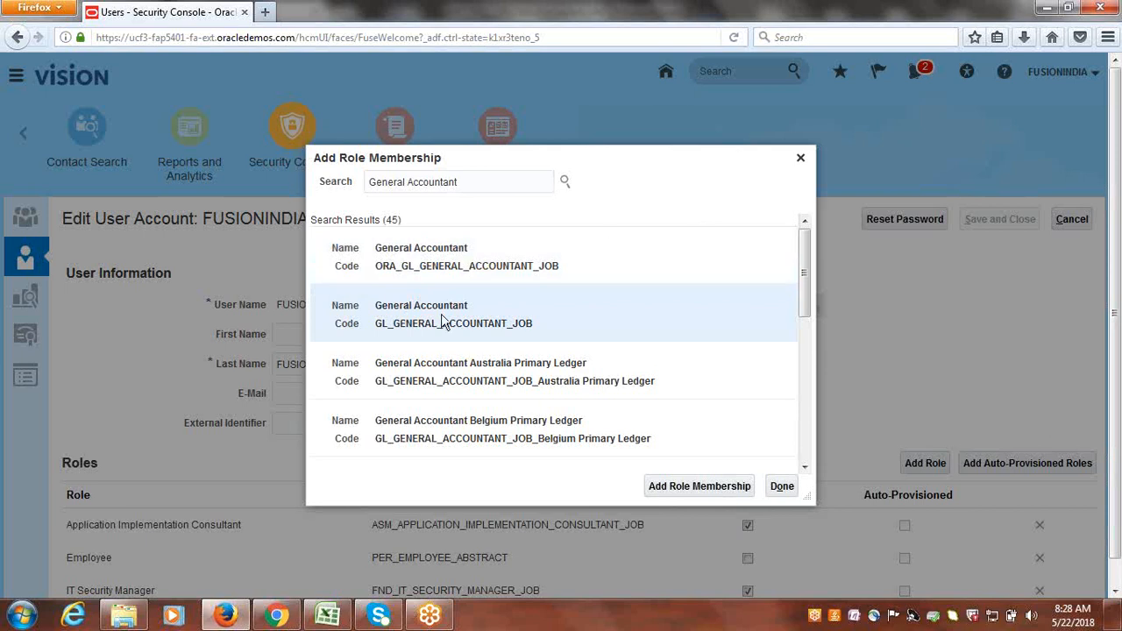
click(684, 489)
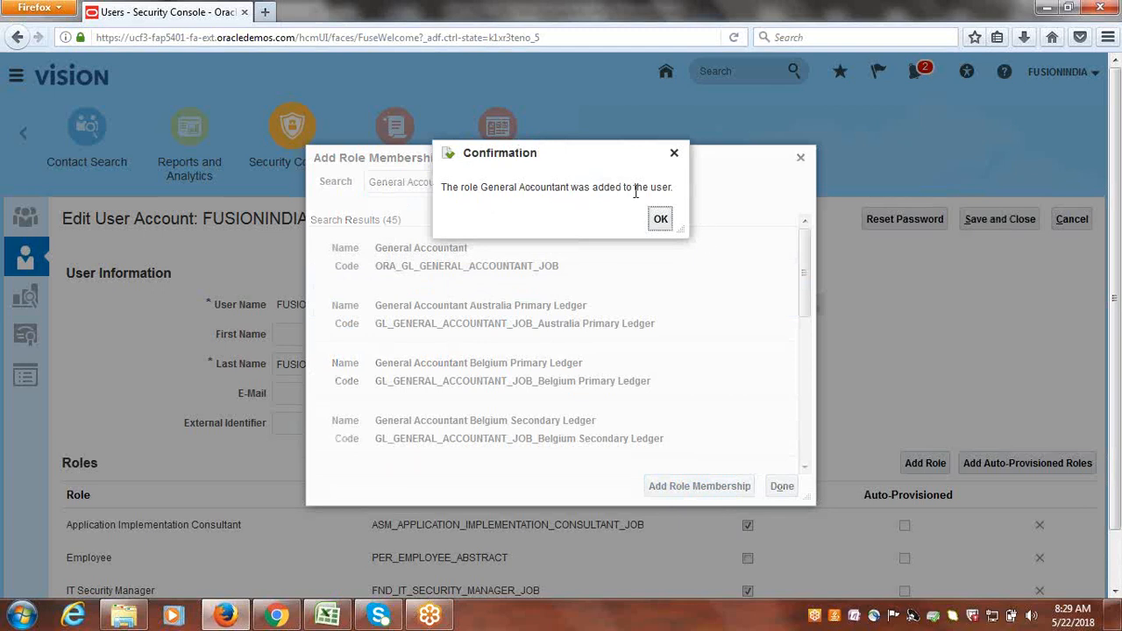
click(661, 219)
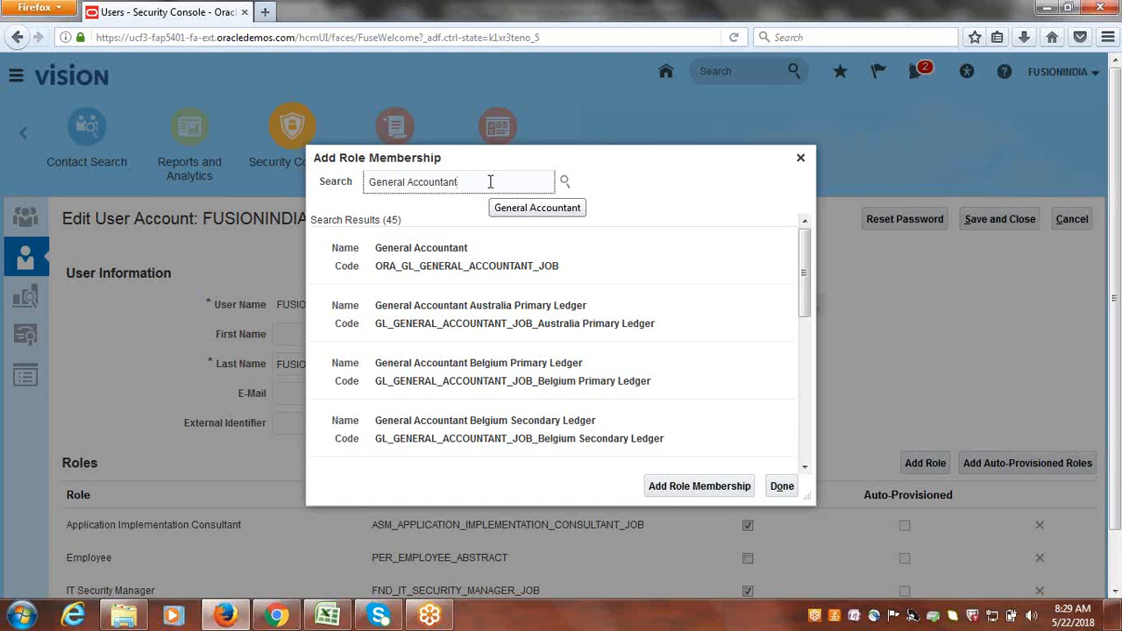
Change the role search to "General Accounting" and pick the General Accounting Manager suggestion
drag(490, 181, 359, 178)
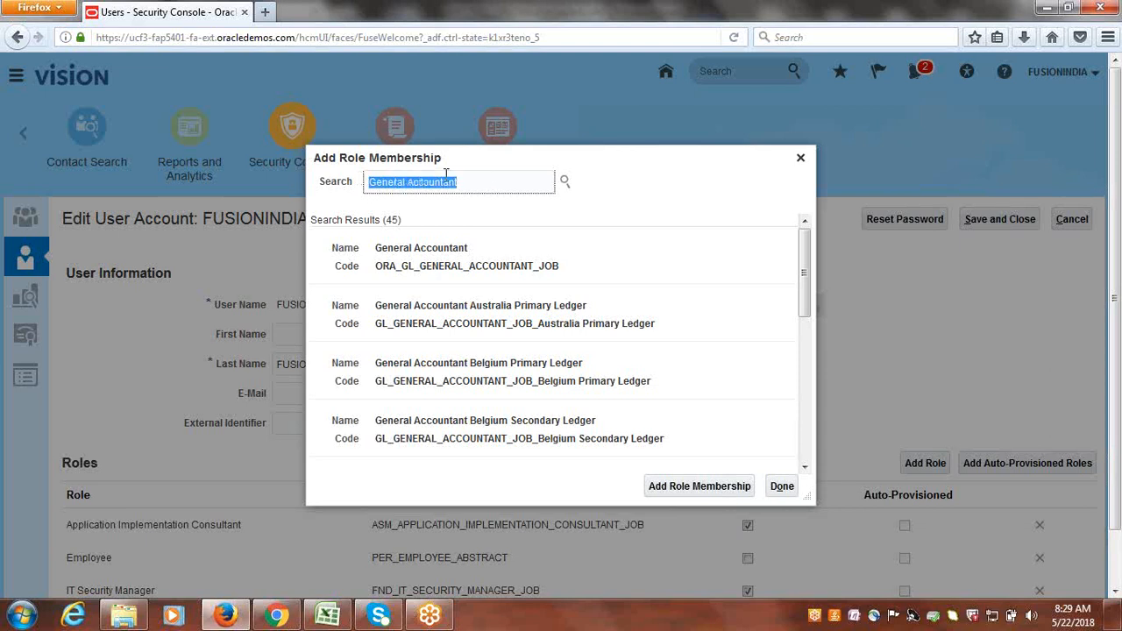
click(508, 180)
drag(487, 181, 306, 175)
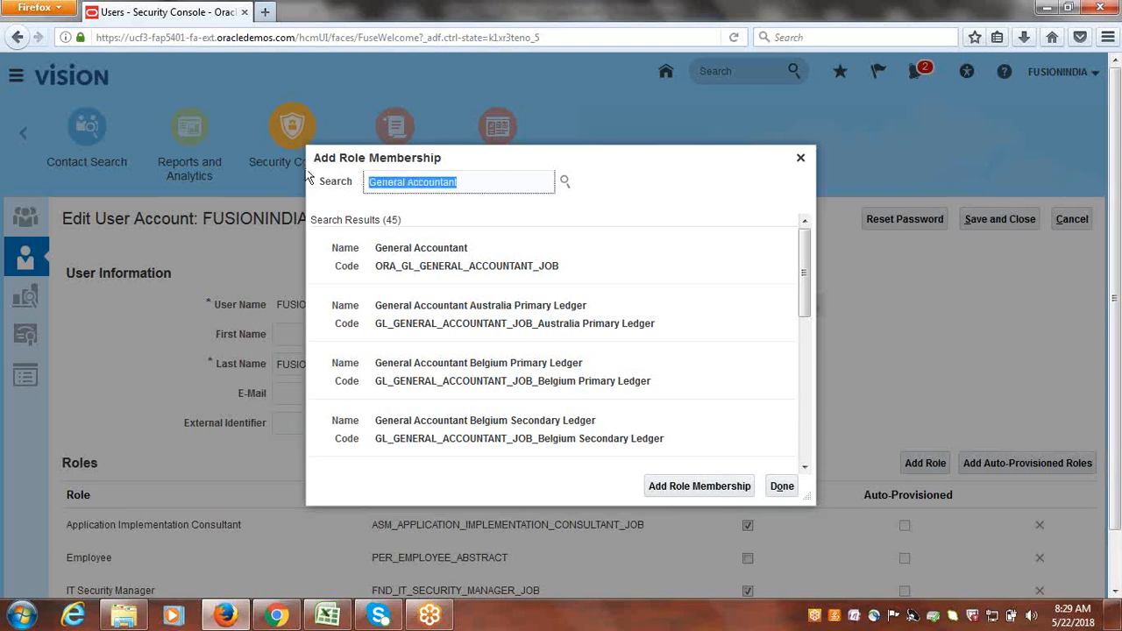
click(475, 181)
drag(476, 180, 353, 187)
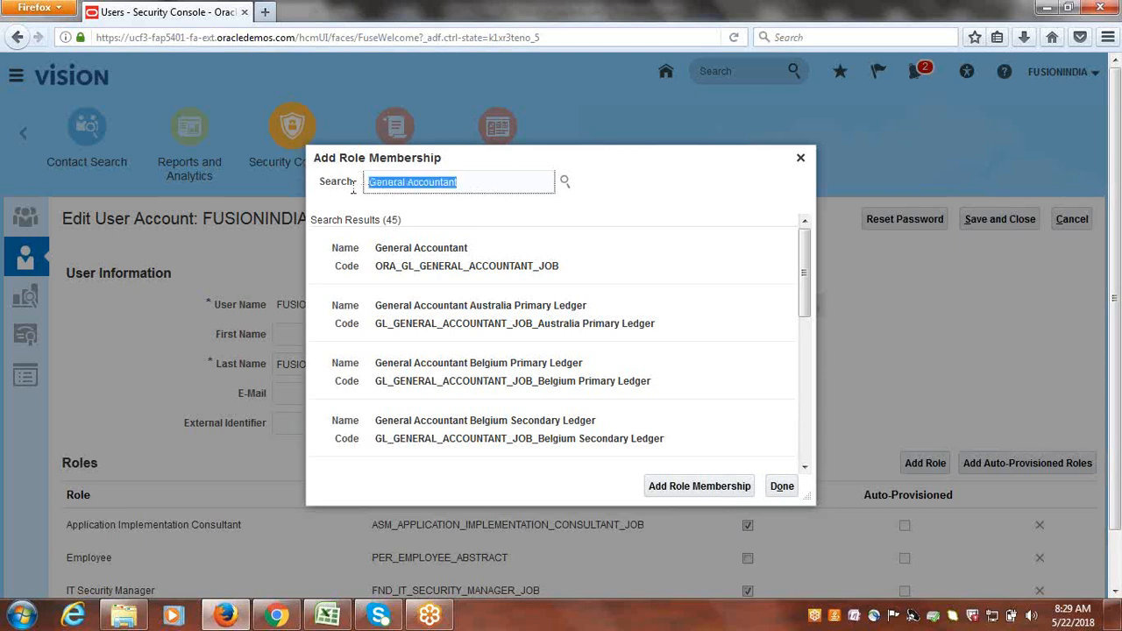
click(495, 182)
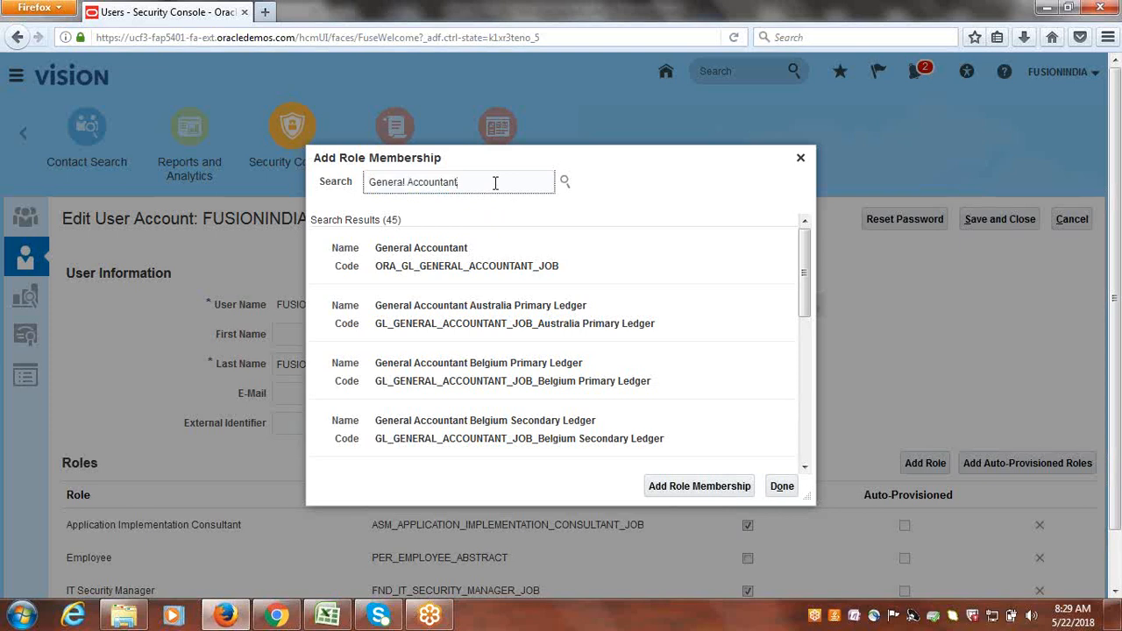
key(BackSpace)
key(BackSpace)
key(BackSpace)
key(BackSpace)
key(BackSpace)
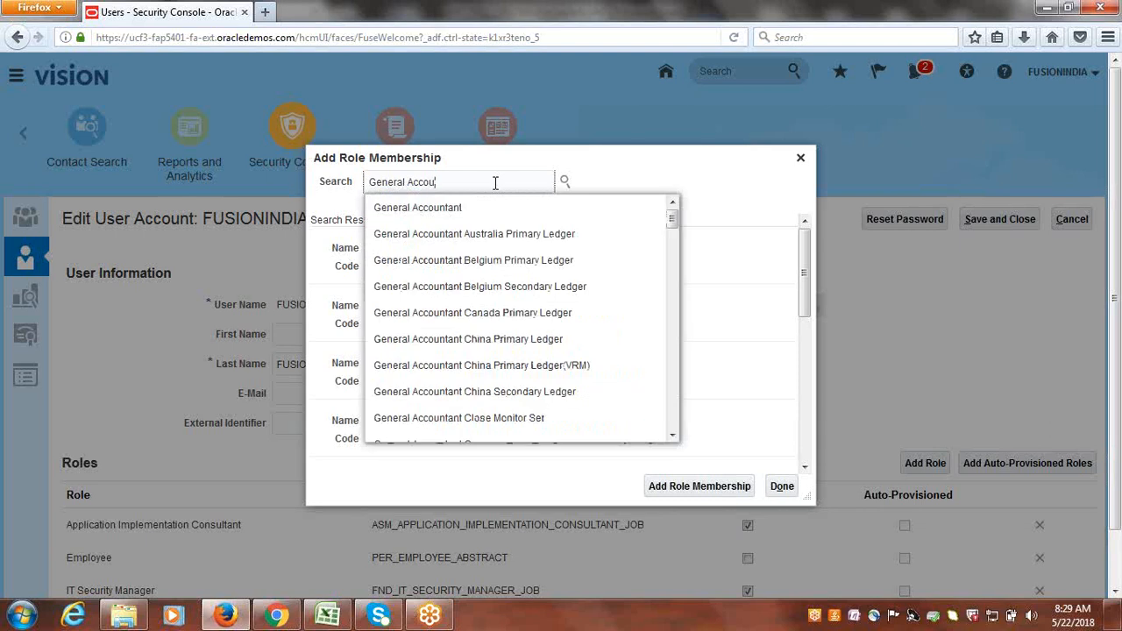
key(BackSpace)
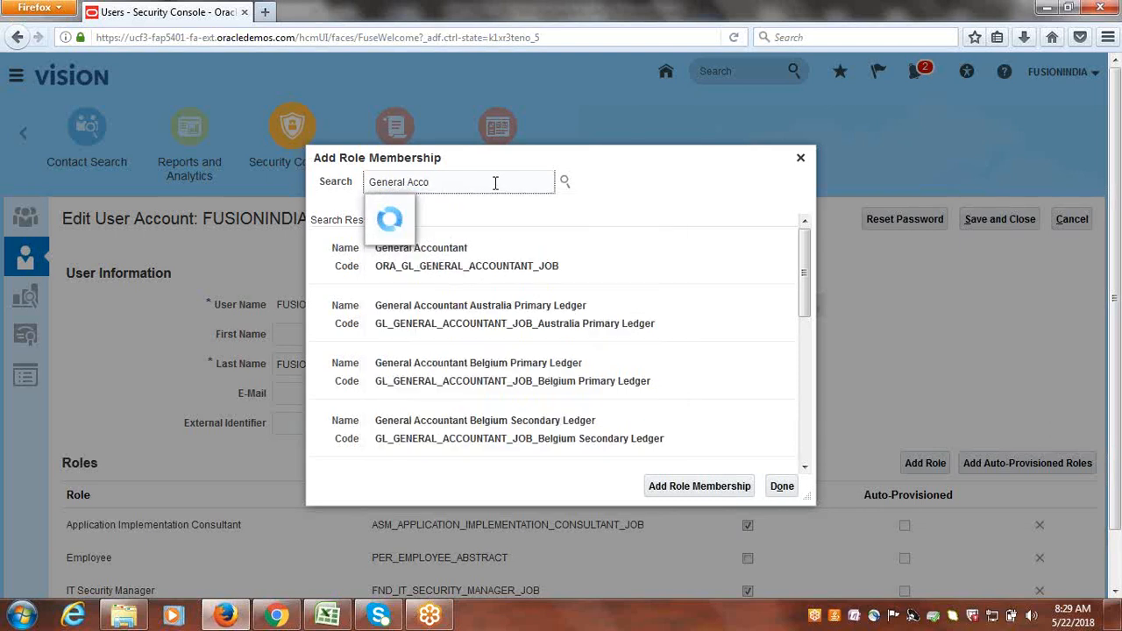
text(nting)
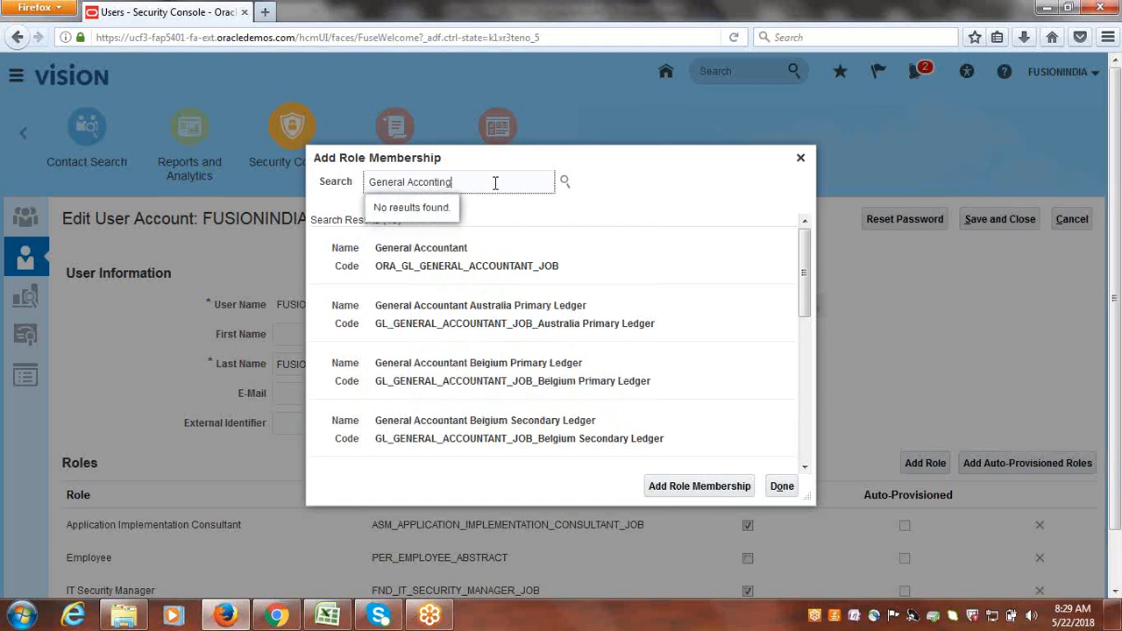
key(BackSpace)
key(BackSpace)
key(BackSpace)
key(BackSpace)
key(BackSpace)
key(BackSpace)
key(BackSpace)
text(c)
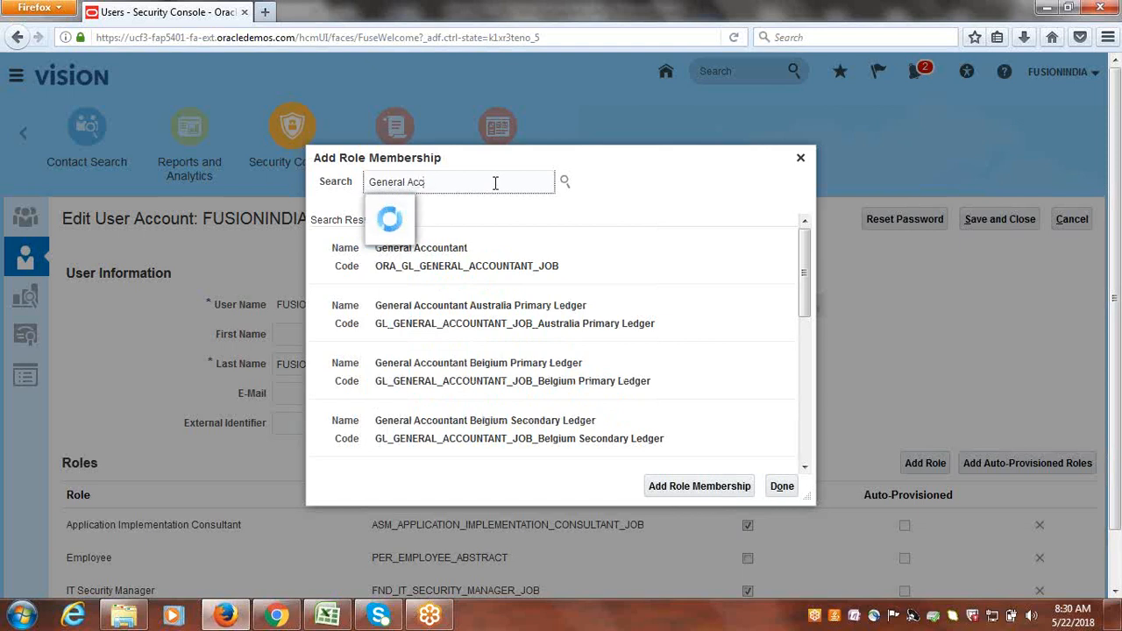
text(ounting)
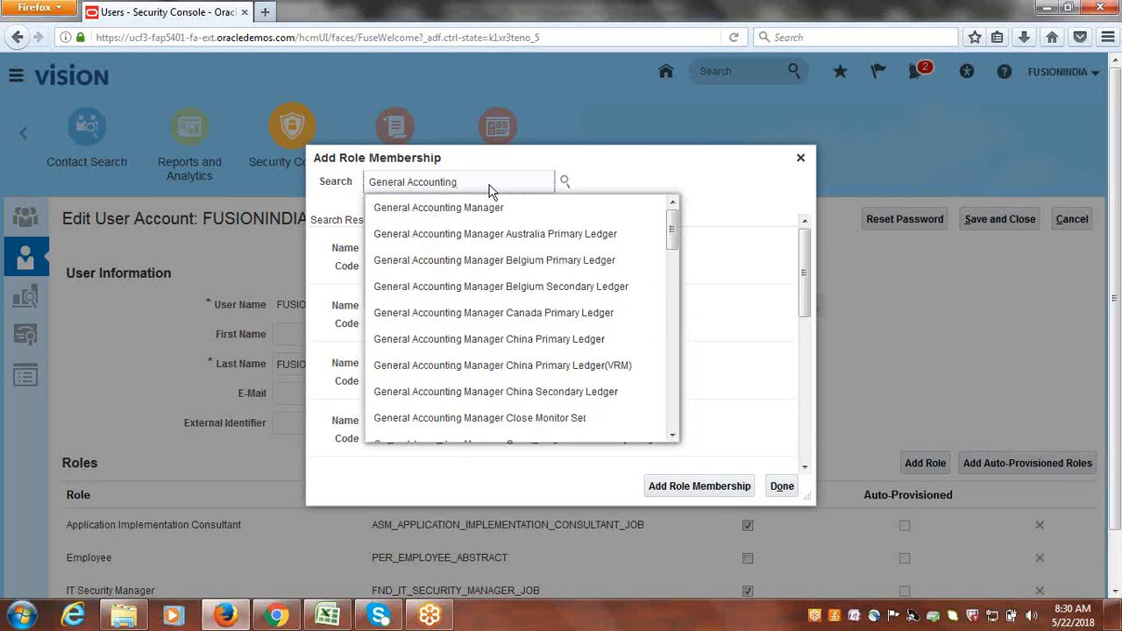
click(451, 213)
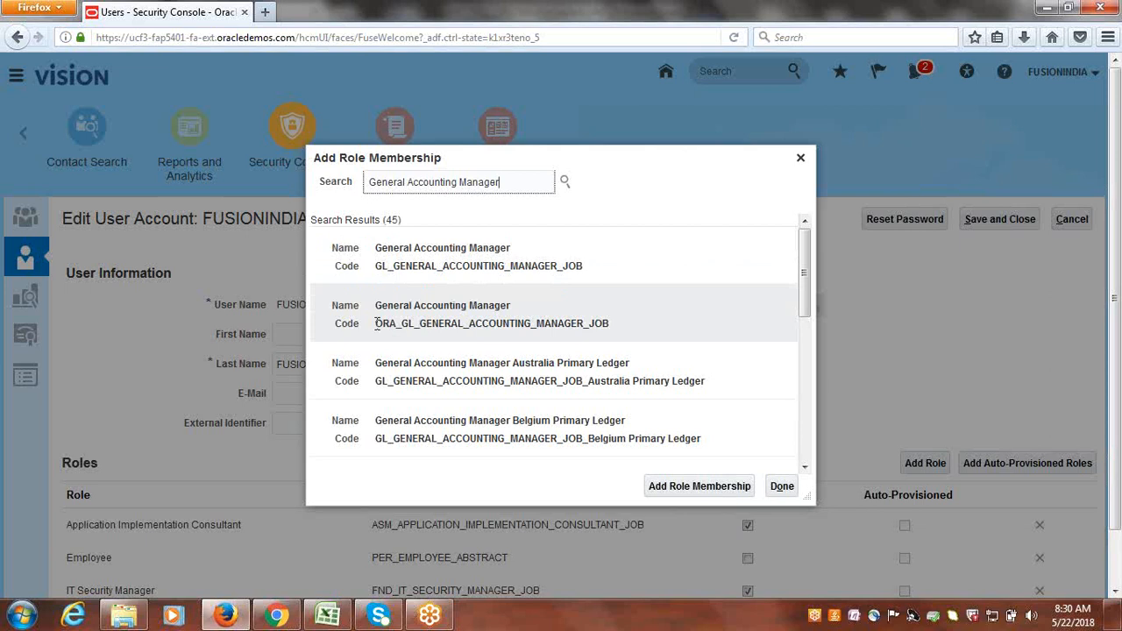
Add the General Accounting Manager role with code GL_GENERAL_ACCOUNTING_MANAGER_JOB to the account and dismiss the confirmation
click(419, 254)
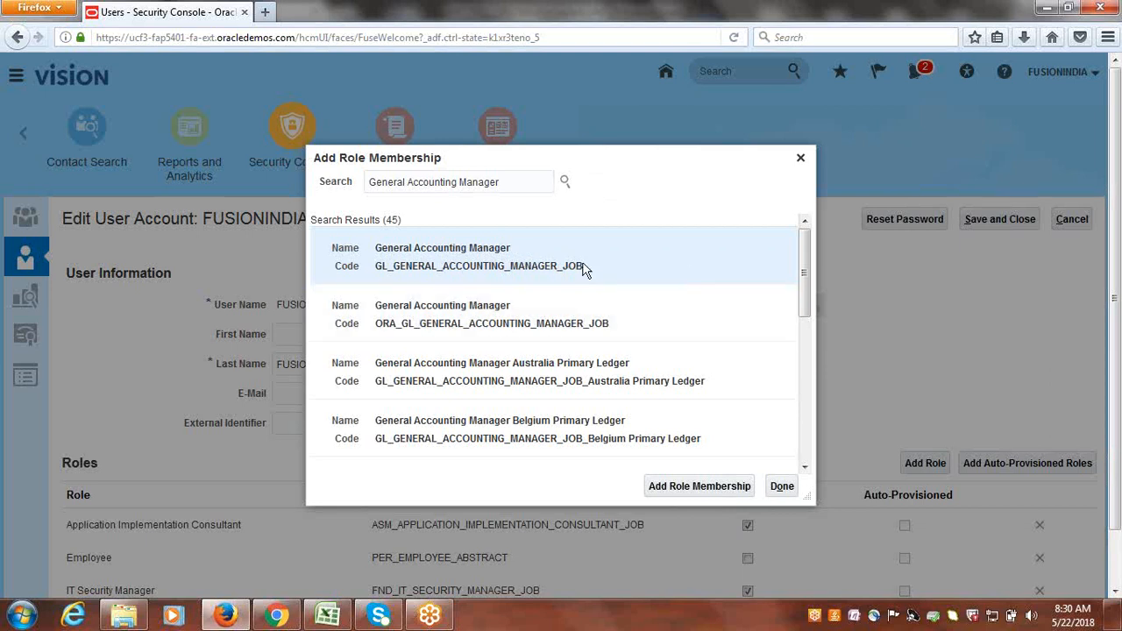
click(704, 491)
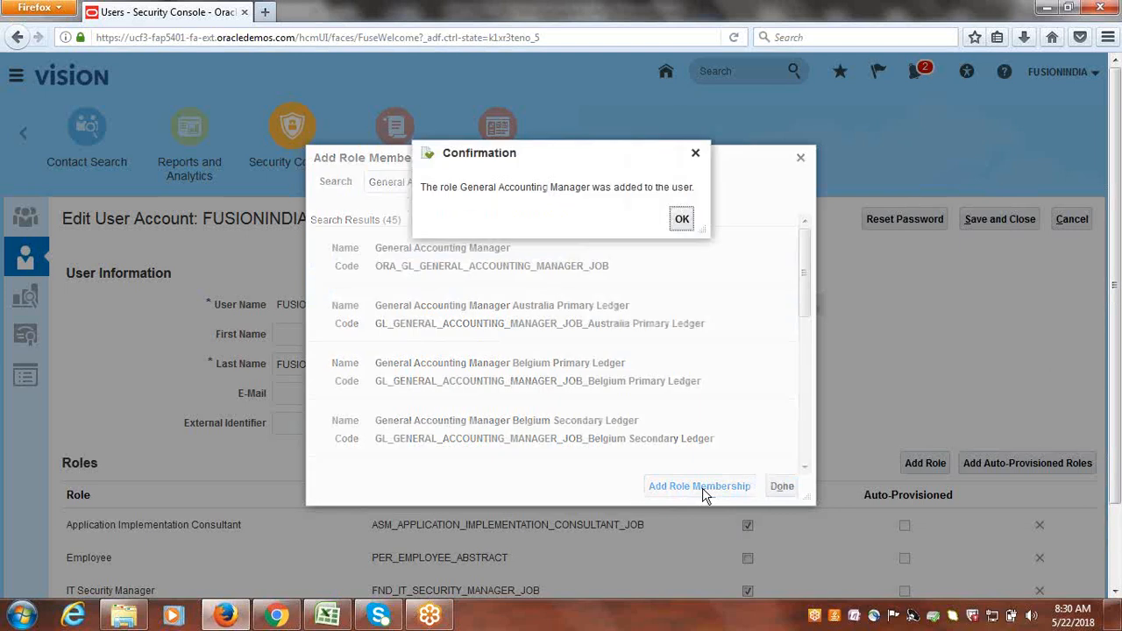
click(685, 220)
Search the roles for "Chief", pick Chief Financial Officer, and add the role with code GL_CHIEF_FINANCIAL_OFFICER_JOB to the account
drag(531, 181, 317, 186)
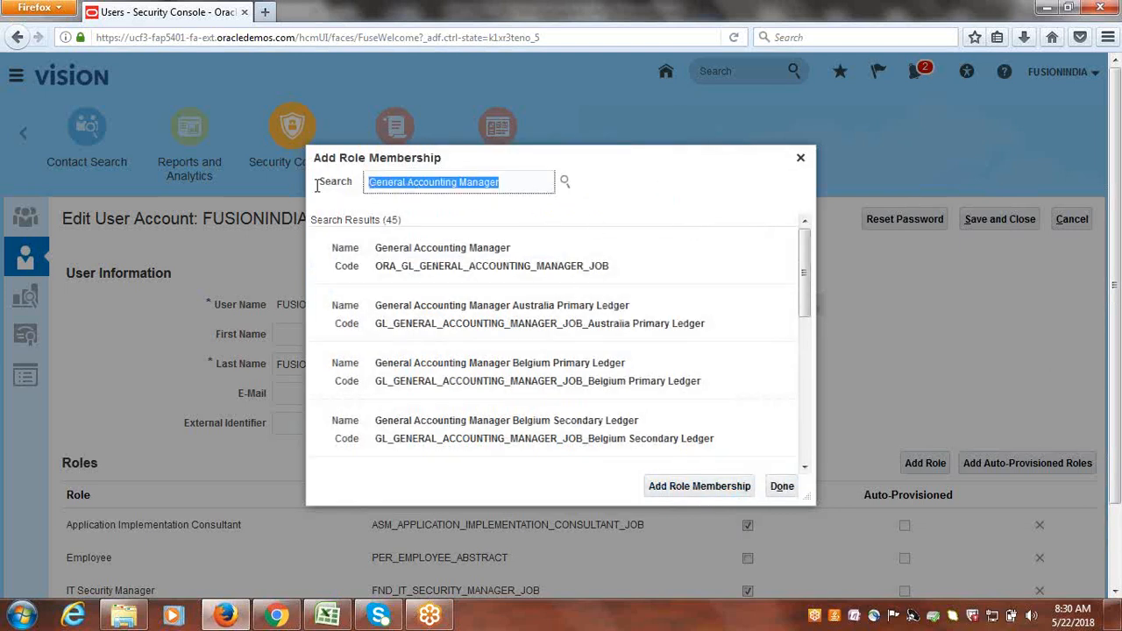
text(Chief)
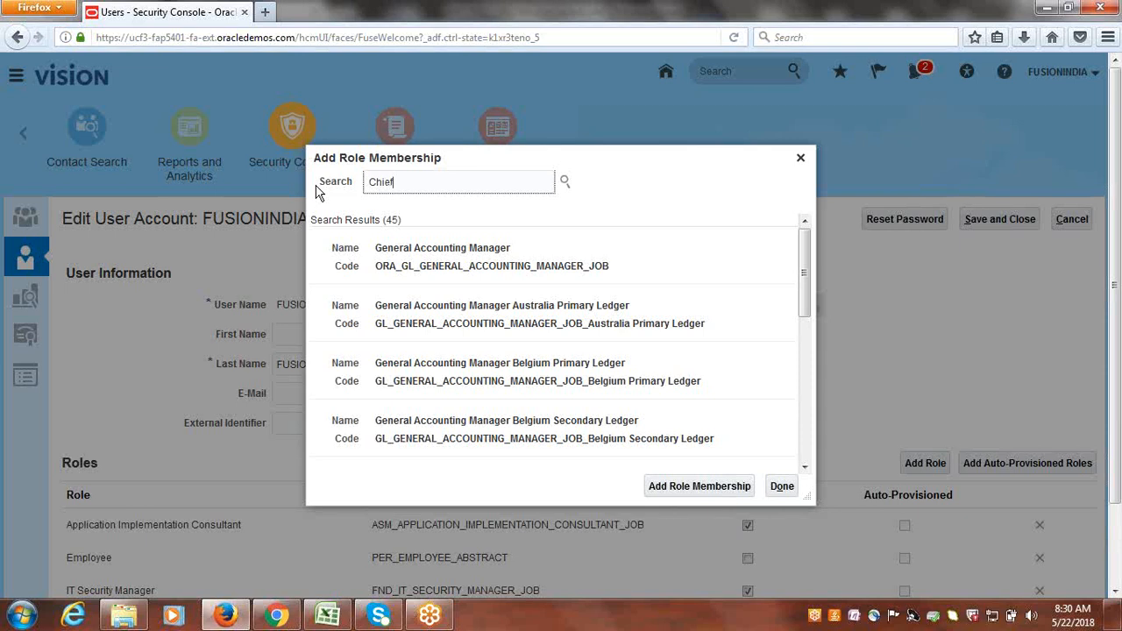
key(Return)
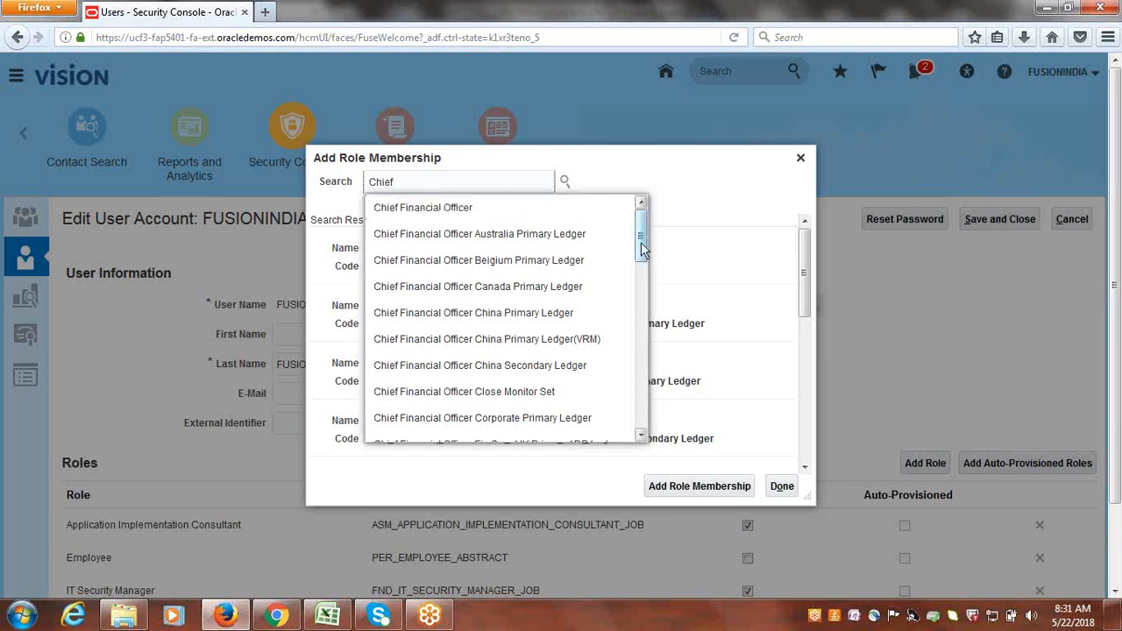
mouse_move(638, 240)
mouse_down()
mouse_move(637, 293)
mouse_move(634, 230)
mouse_up()
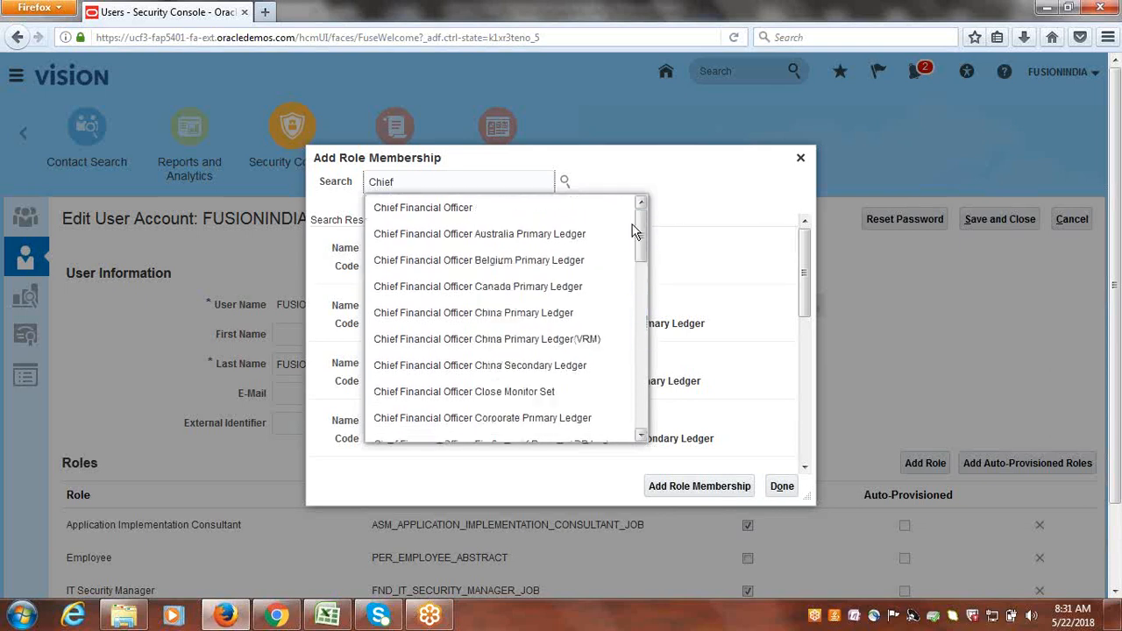
click(465, 209)
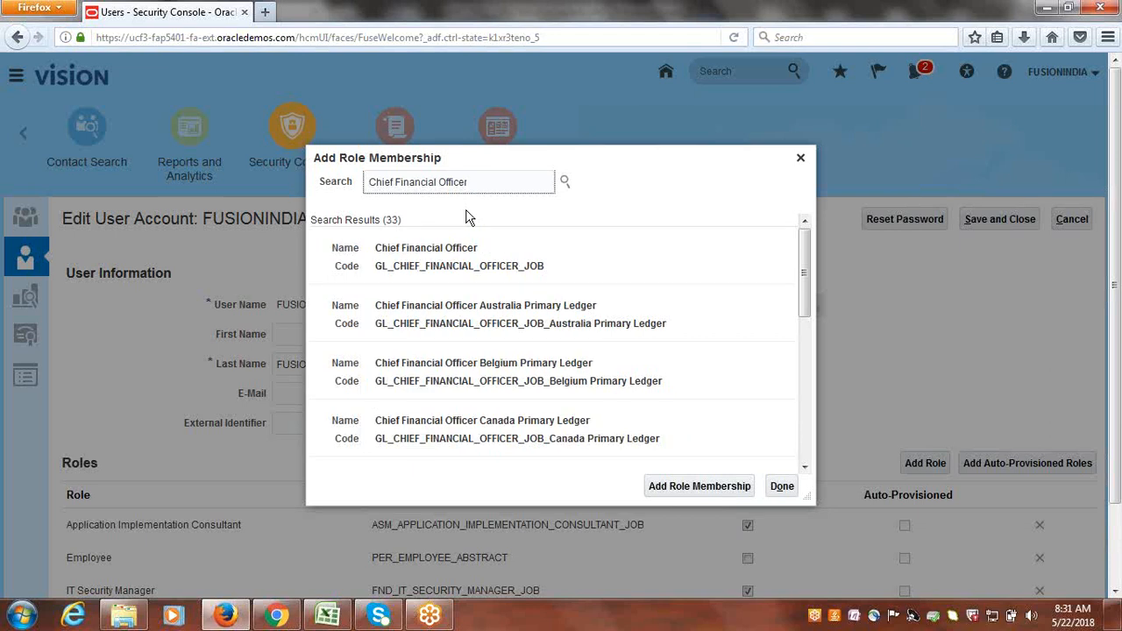
click(389, 270)
click(698, 487)
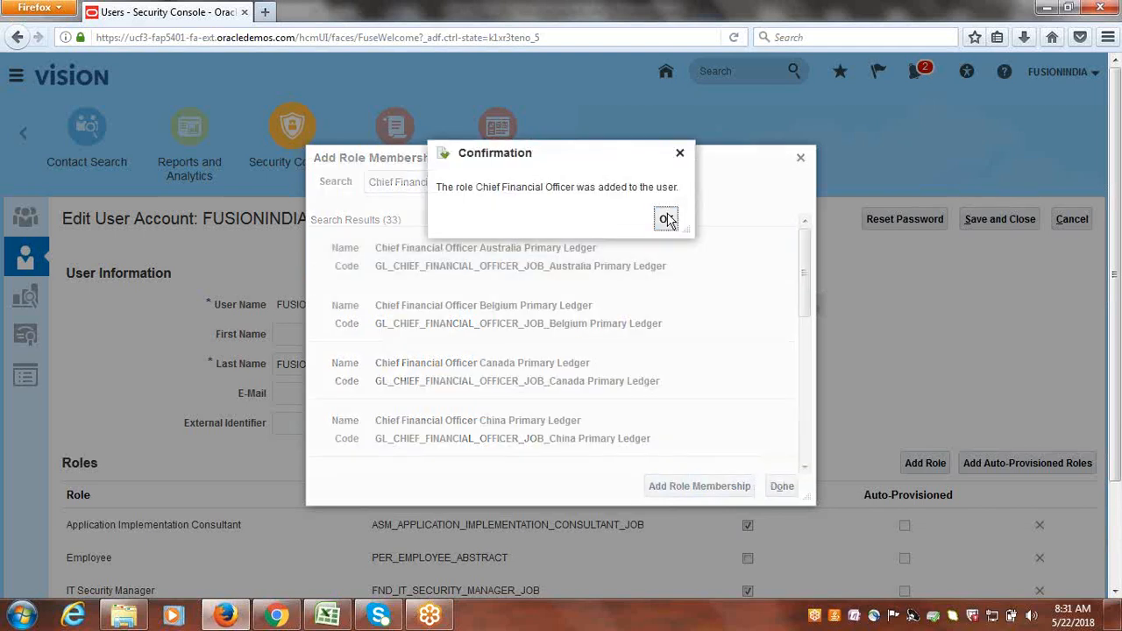
click(667, 219)
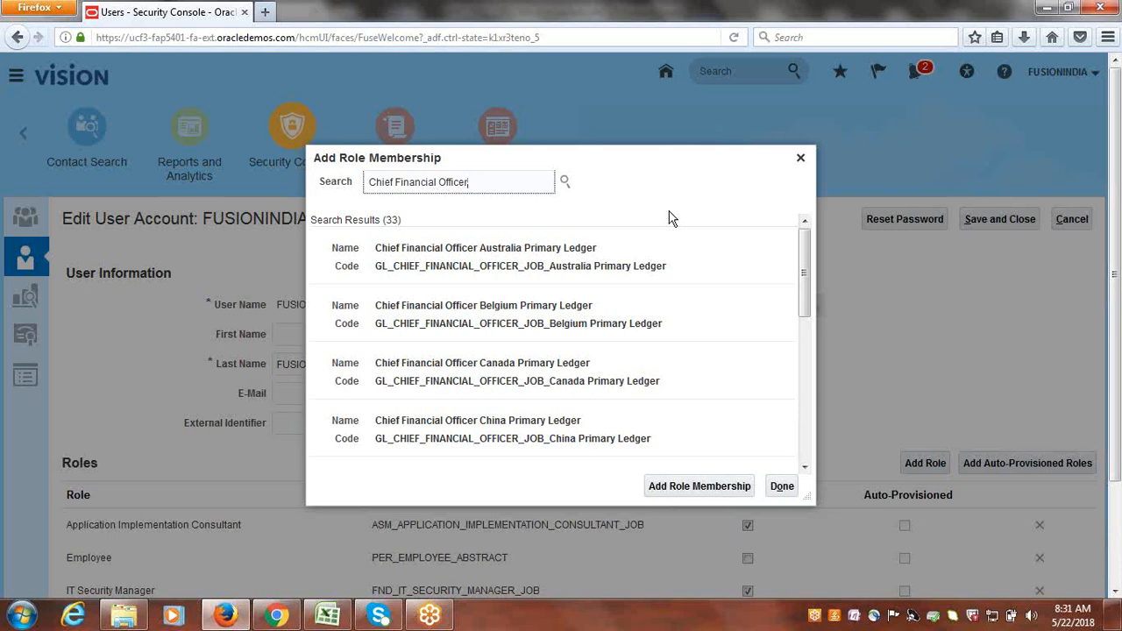
Replace the role search with "Controller" and pick the plain Controller suggestion to list the matching roles
key(BackSpace)
key(BackSpace)
key(BackSpace)
key(BackSpace)
key(BackSpace)
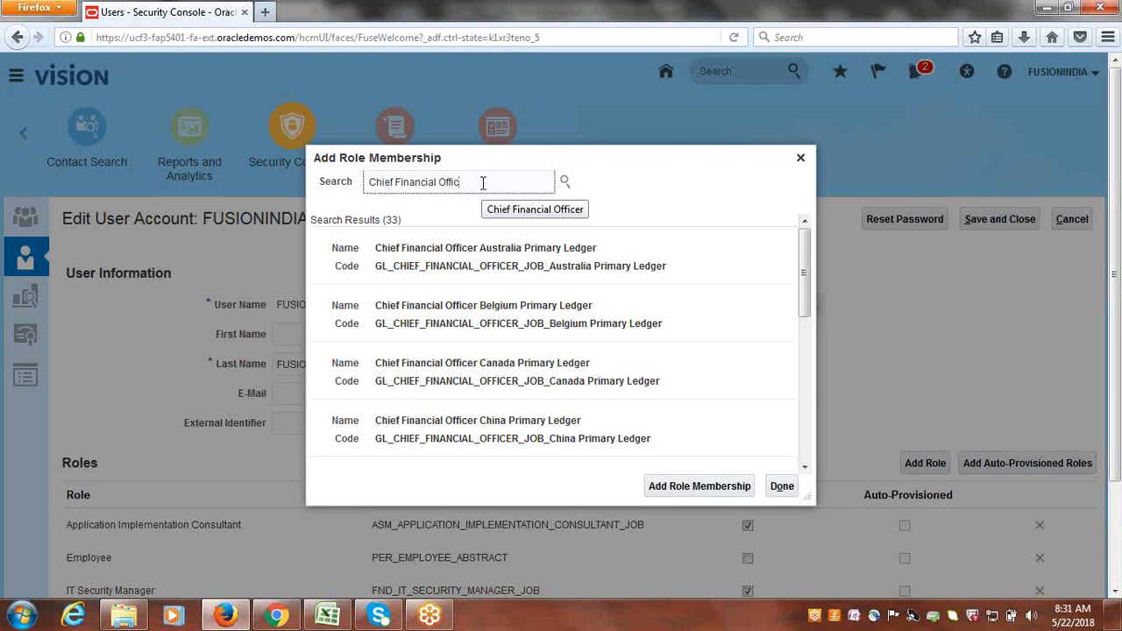
key(BackSpace)
key(BackSpace)
key(BackSpace)
key(BackSpace)
key(BackSpace)
key(BackSpace)
key(BackSpace)
key(BackSpace)
key(BackSpace)
key(BackSpace)
key(BackSpace)
key(BackSpace)
key(BackSpace)
key(BackSpace)
key(BackSpace)
key(BackSpace)
key(BackSpace)
key(BackSpace)
text(C)
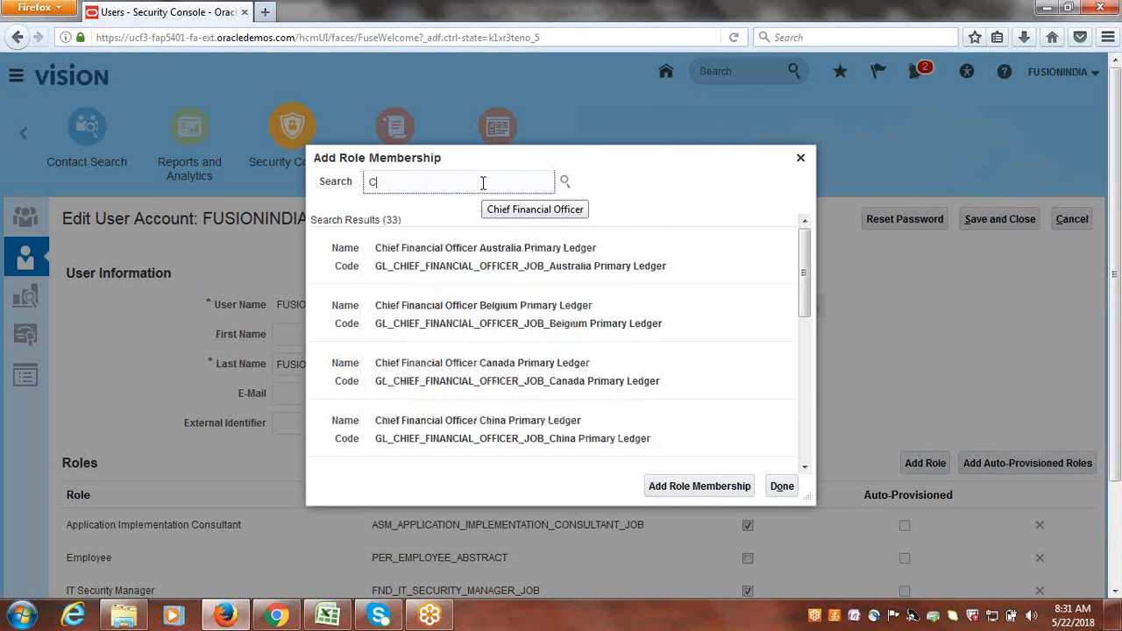
text(ontroller)
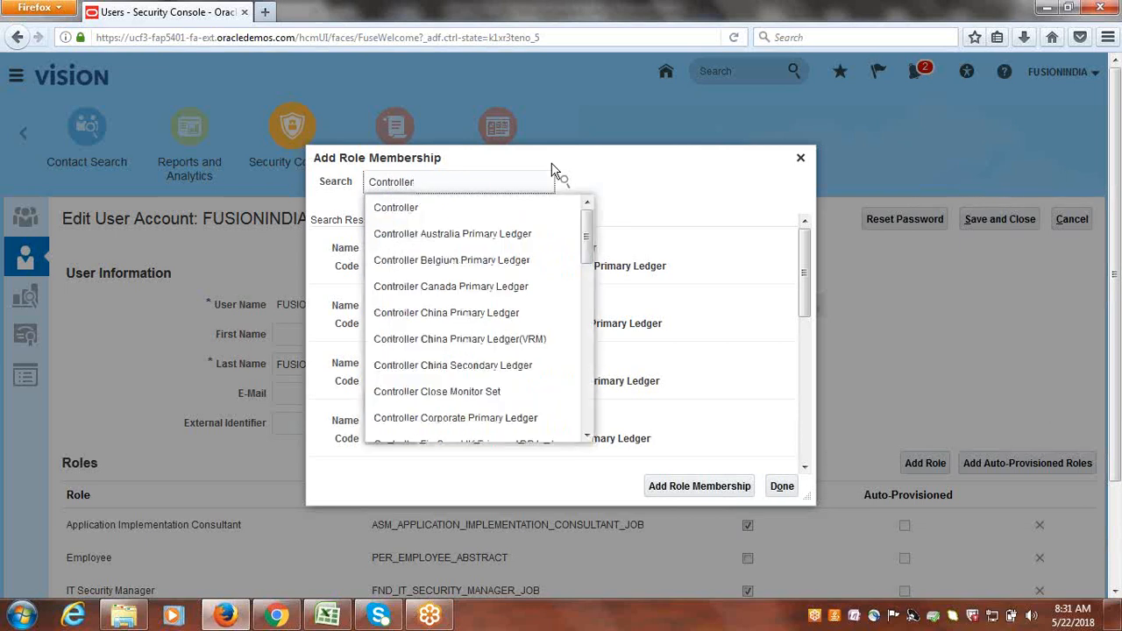
click(393, 211)
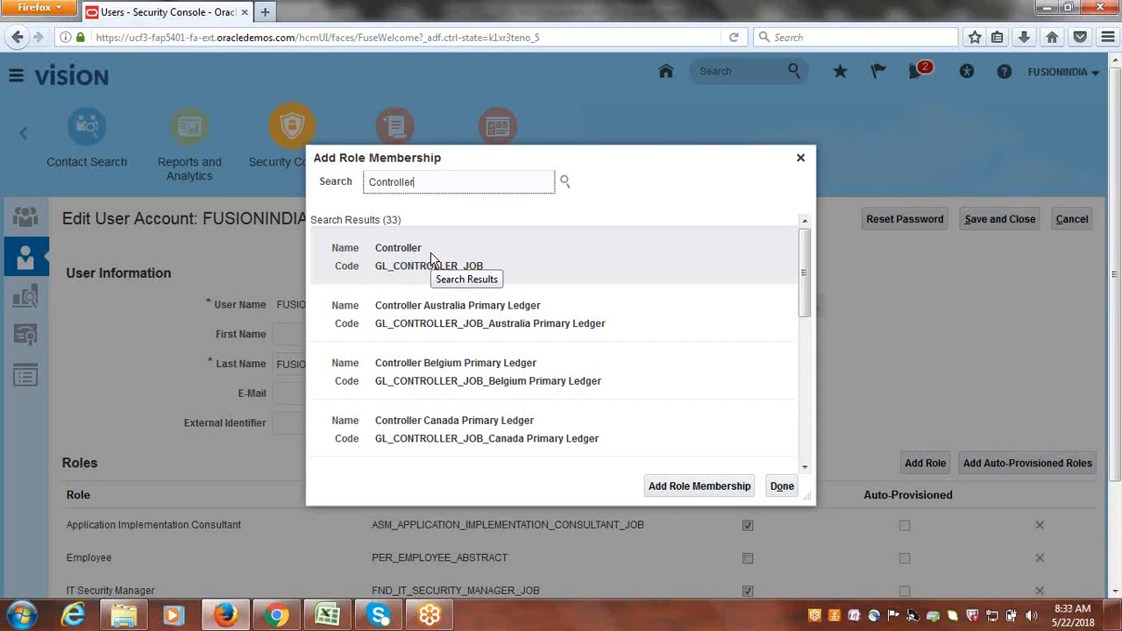
click(430, 254)
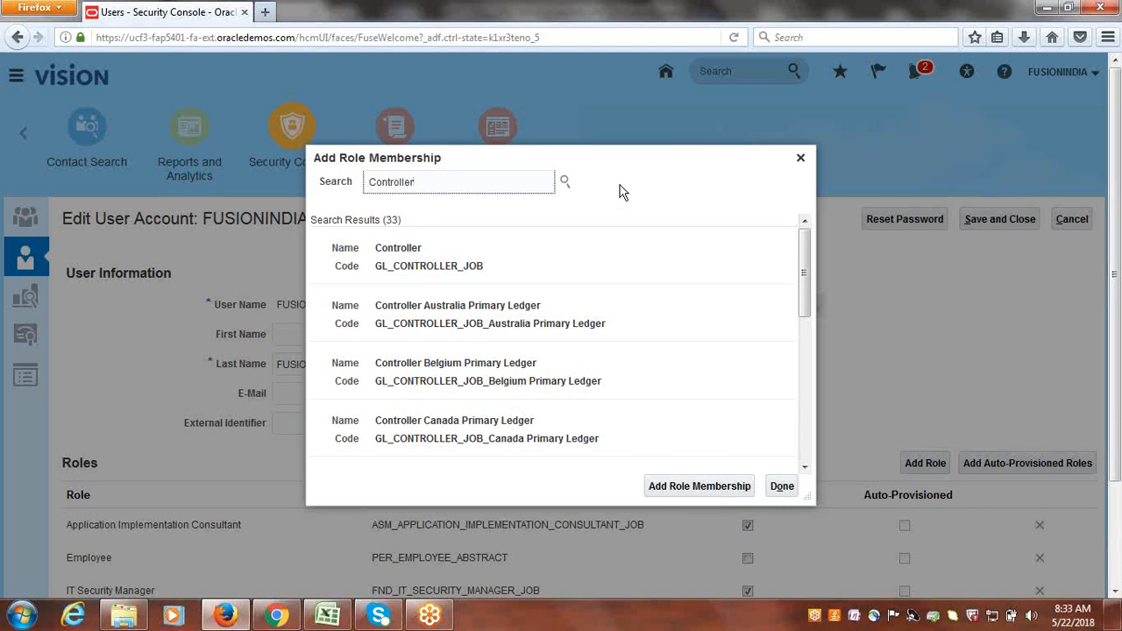
Switch to the Excel class discussions workbook, check the setup checklist around Assign GL Roles to User, and minimize the workbook
mouse_move(327, 618)
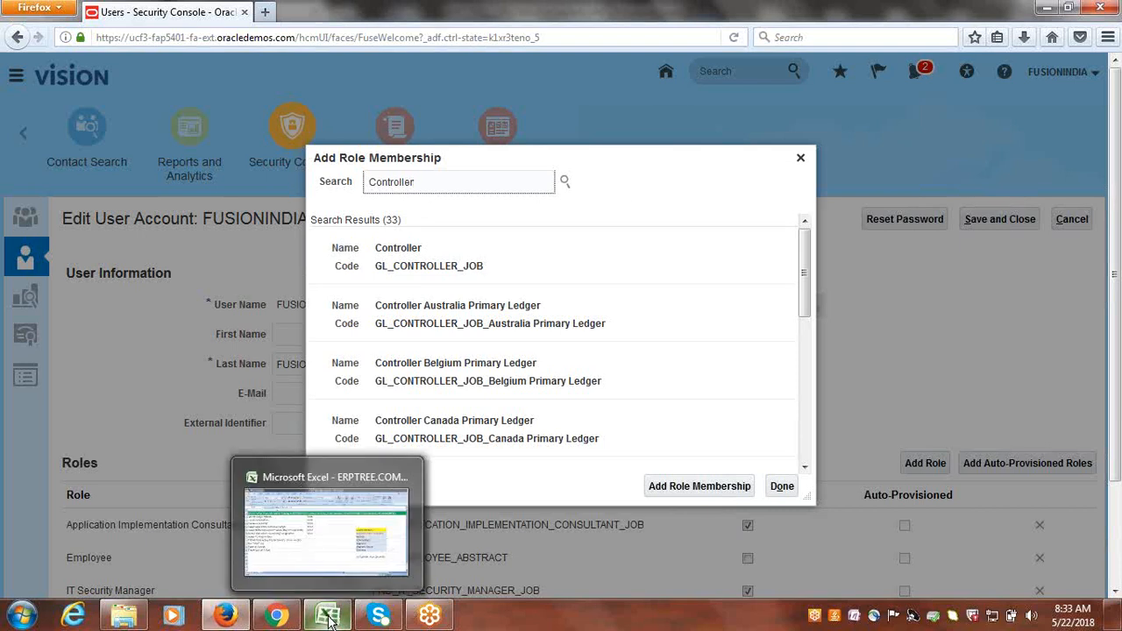
click(320, 545)
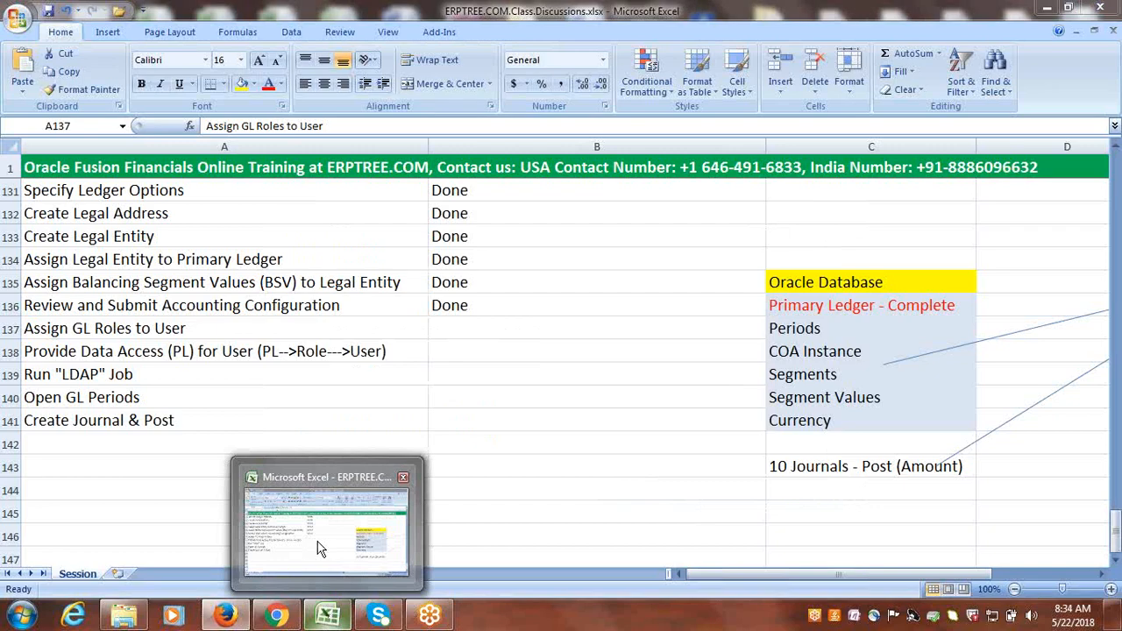
click(1046, 8)
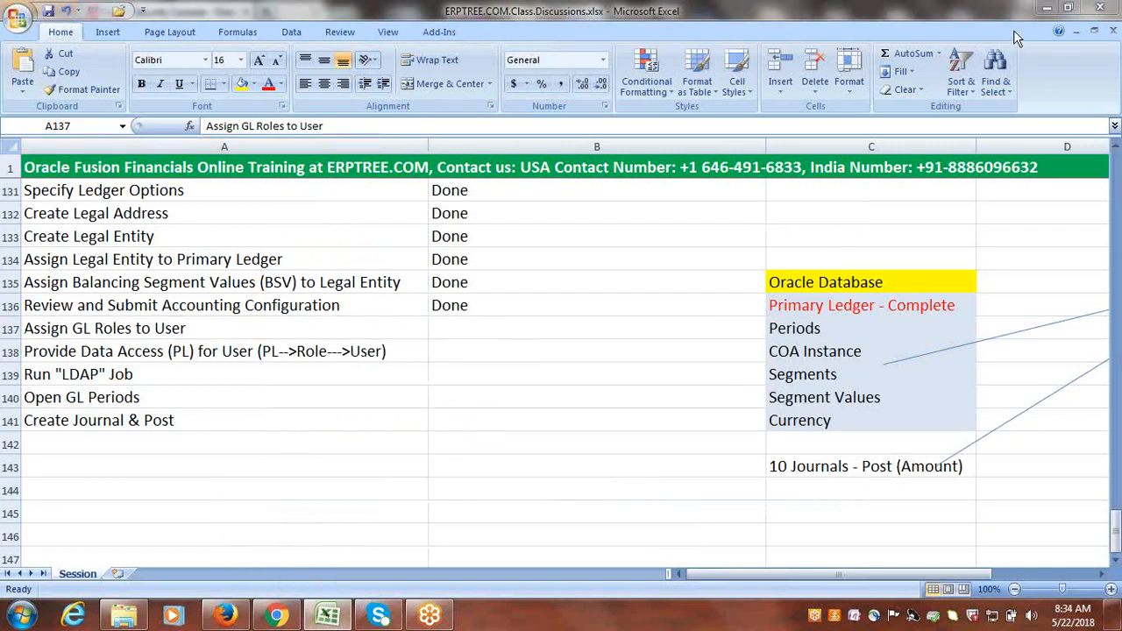
Review the workbook's setup checklist from Primary Ledger Creation down to Create Journal & Post
click(1116, 536)
drag(1116, 506, 1117, 469)
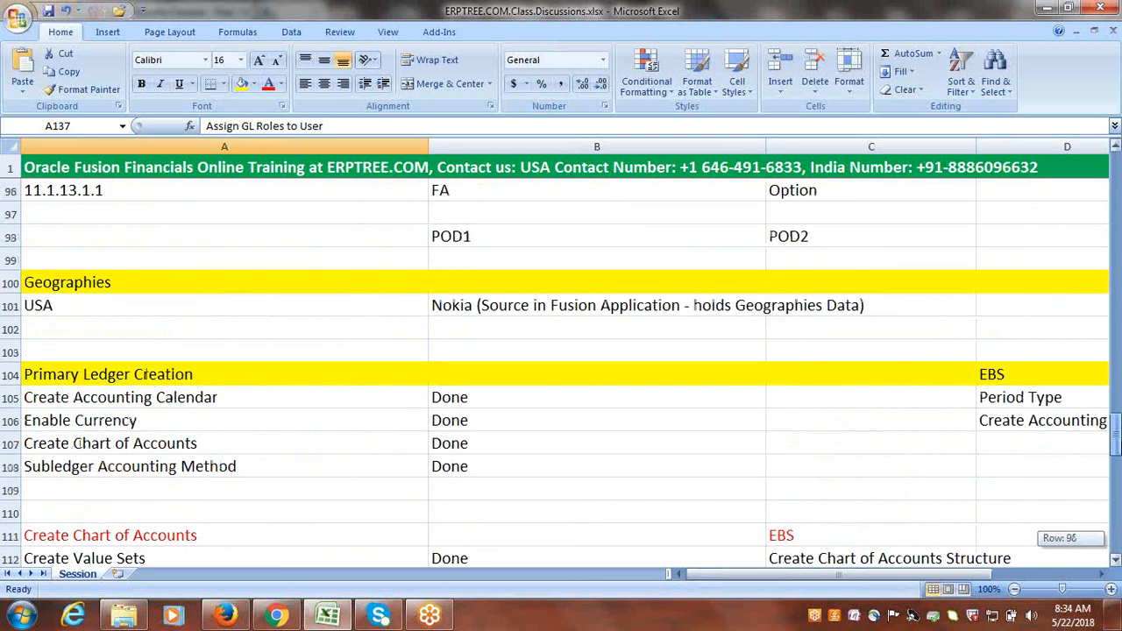
drag(1117, 469, 1117, 506)
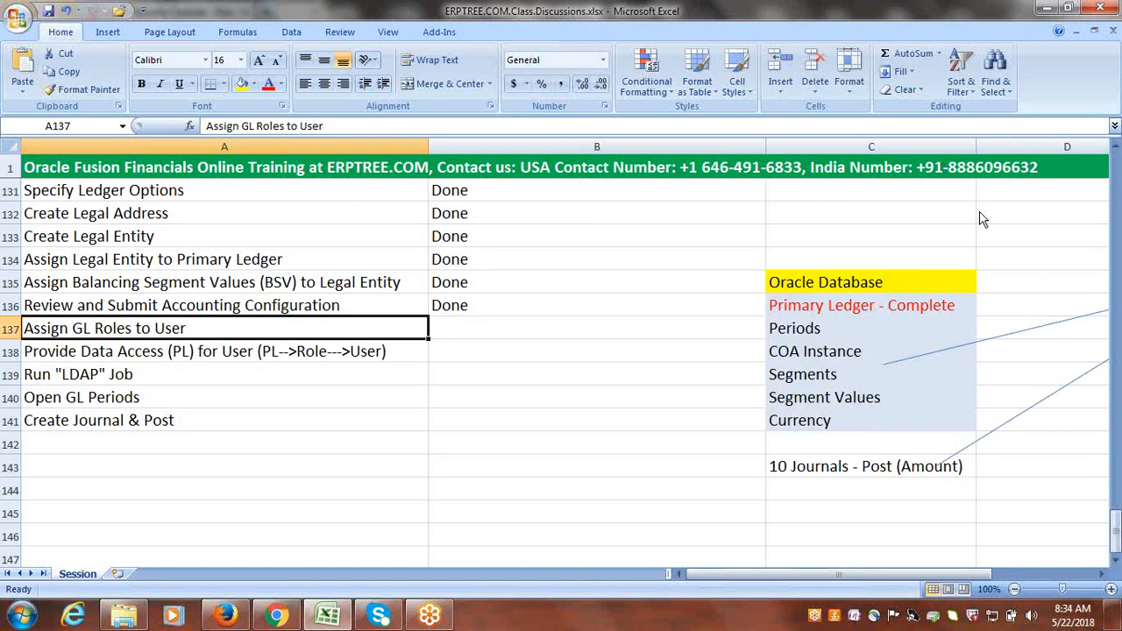
click(924, 32)
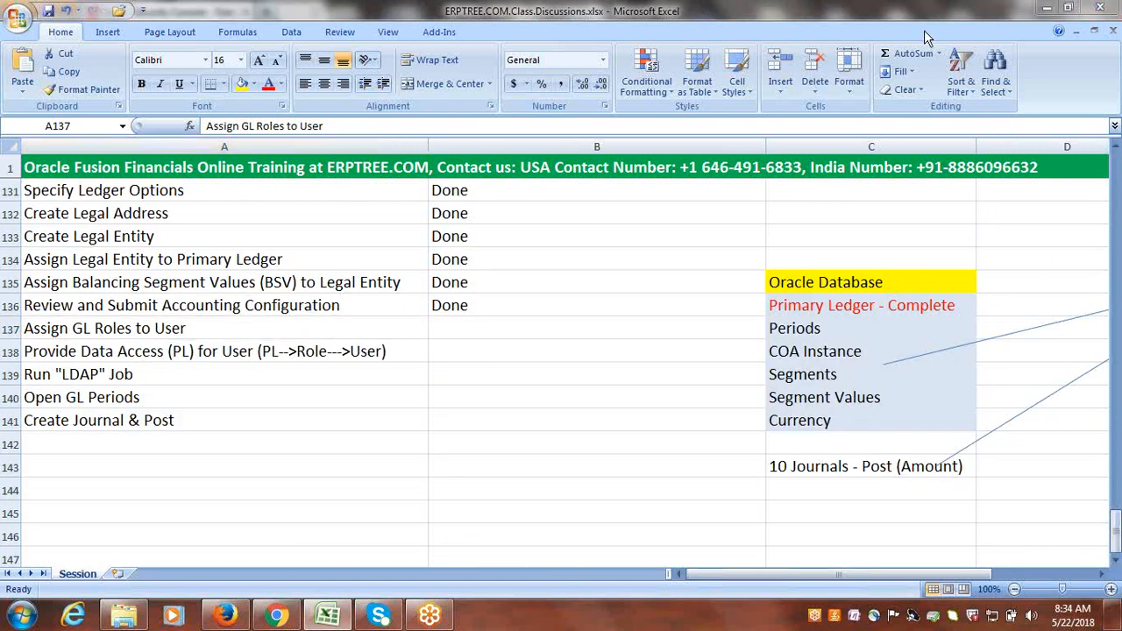
click(924, 30)
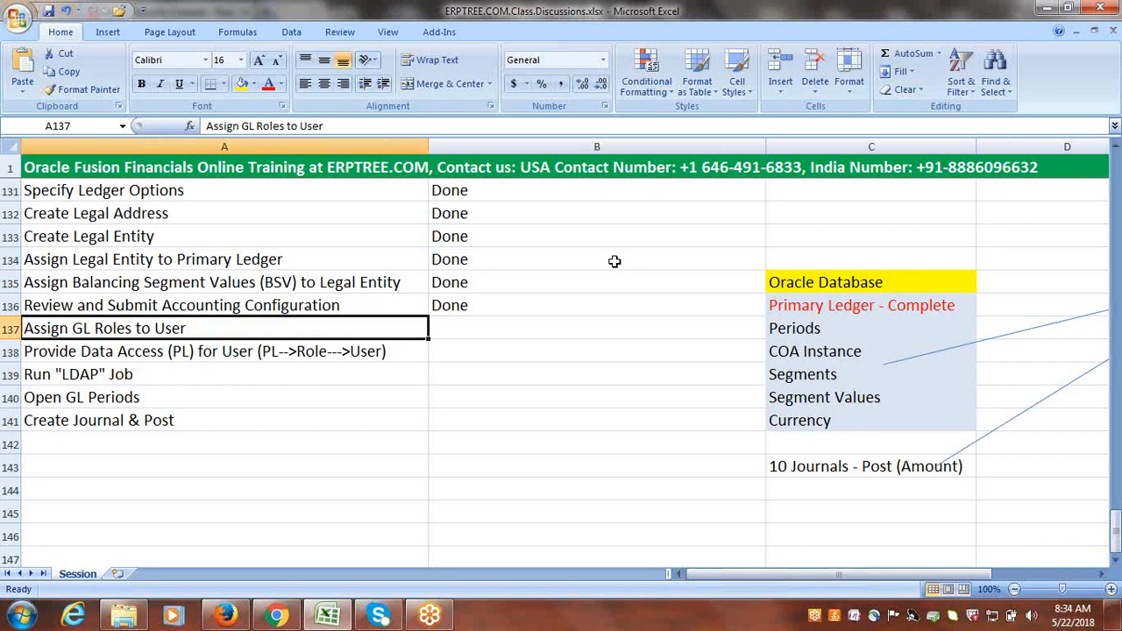
click(492, 411)
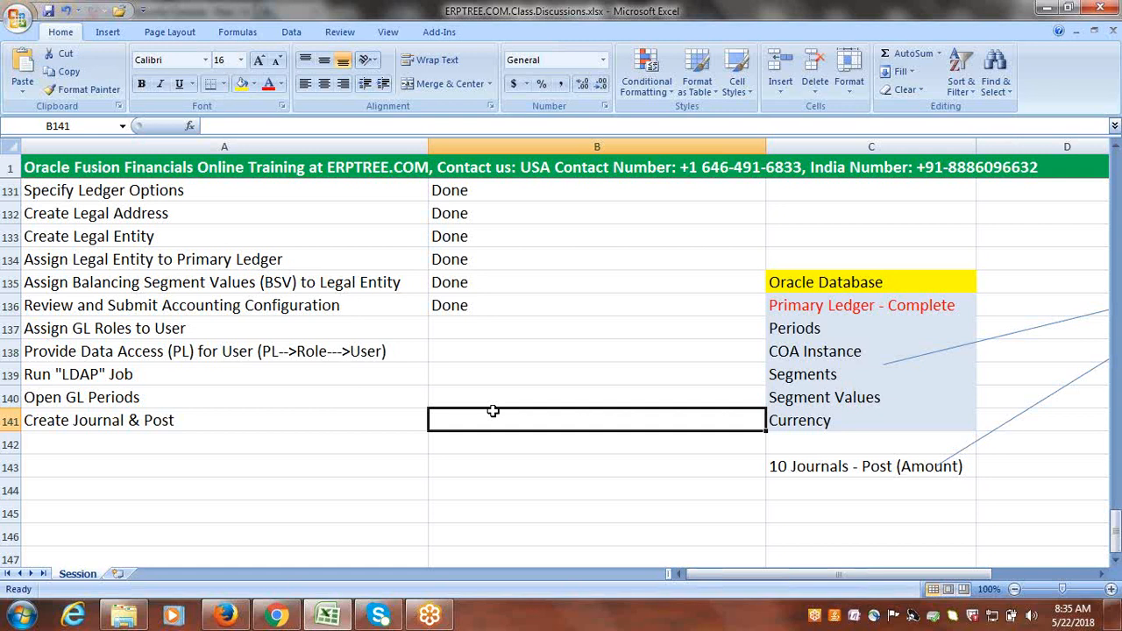
Switch to Firefox, add the Controller role with code GL_CONTROLLER_JOB to the account, and dismiss the confirmation
click(226, 615)
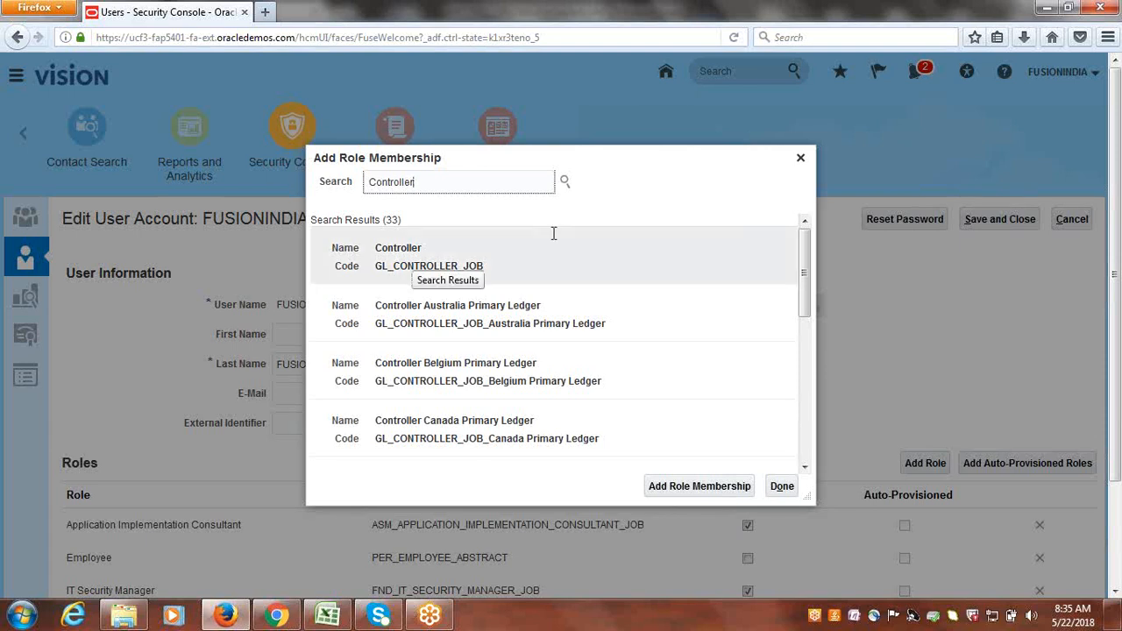
click(412, 251)
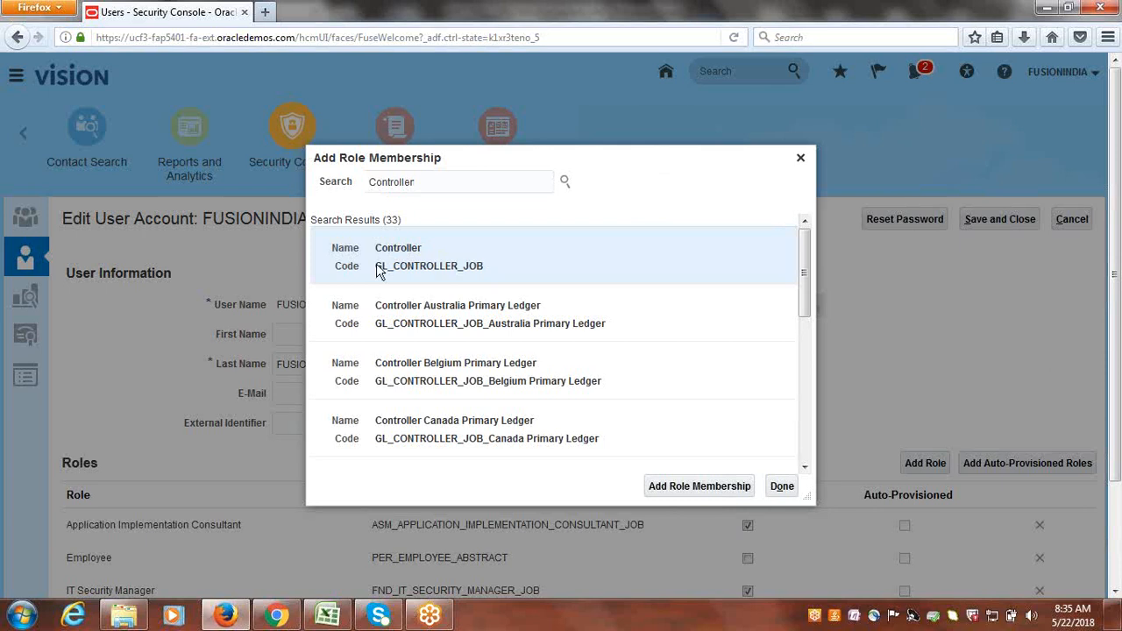
drag(376, 265, 388, 267)
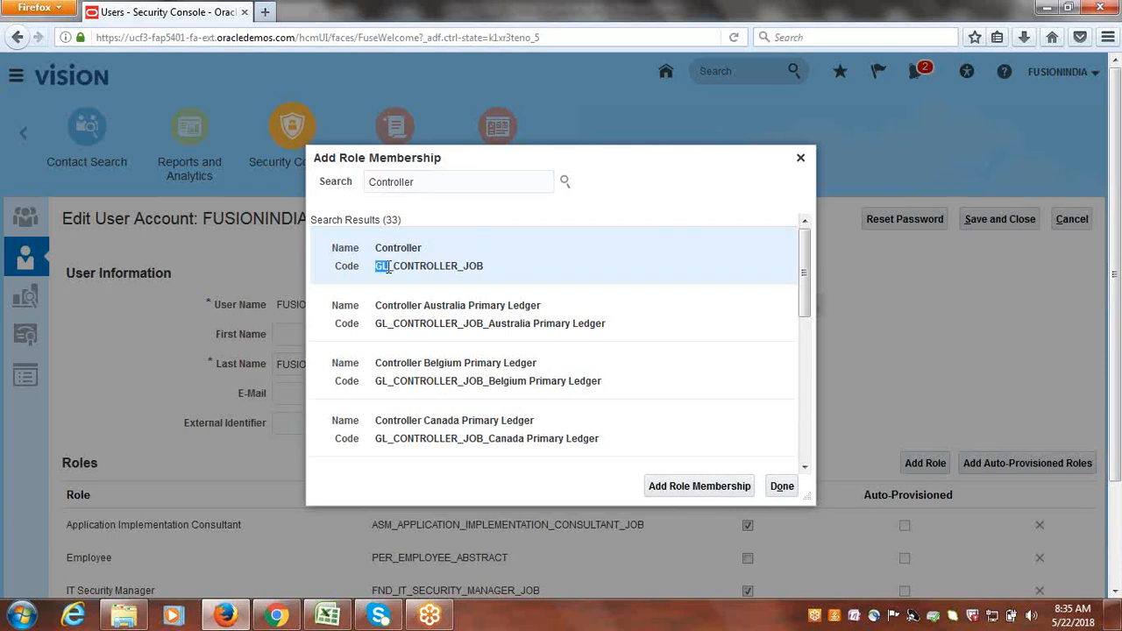
click(638, 219)
click(409, 253)
click(688, 489)
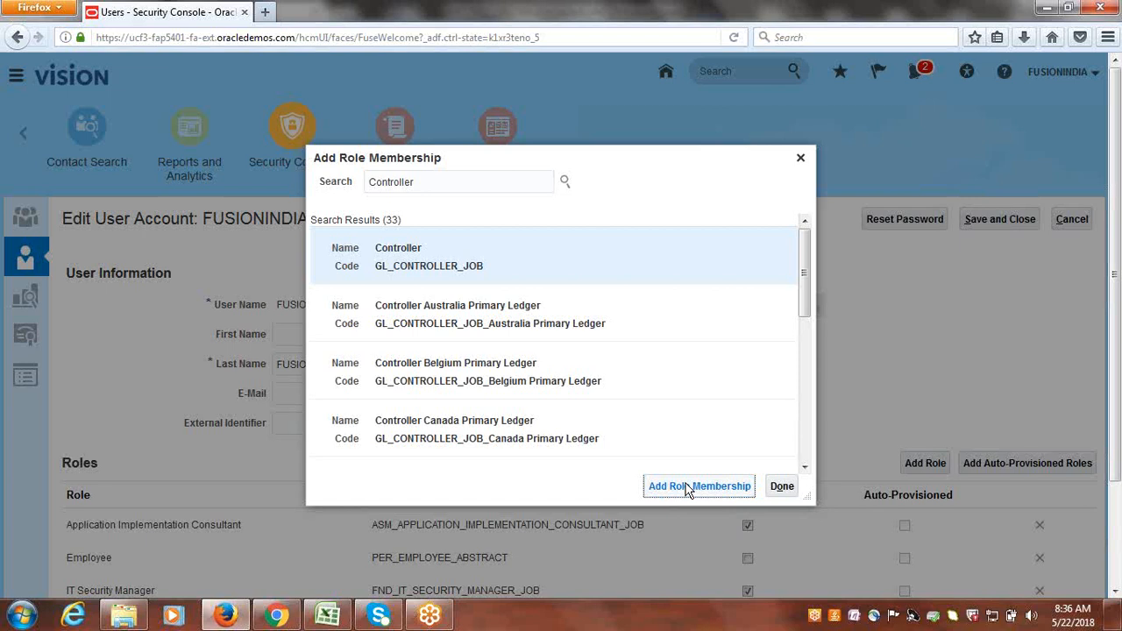
click(641, 217)
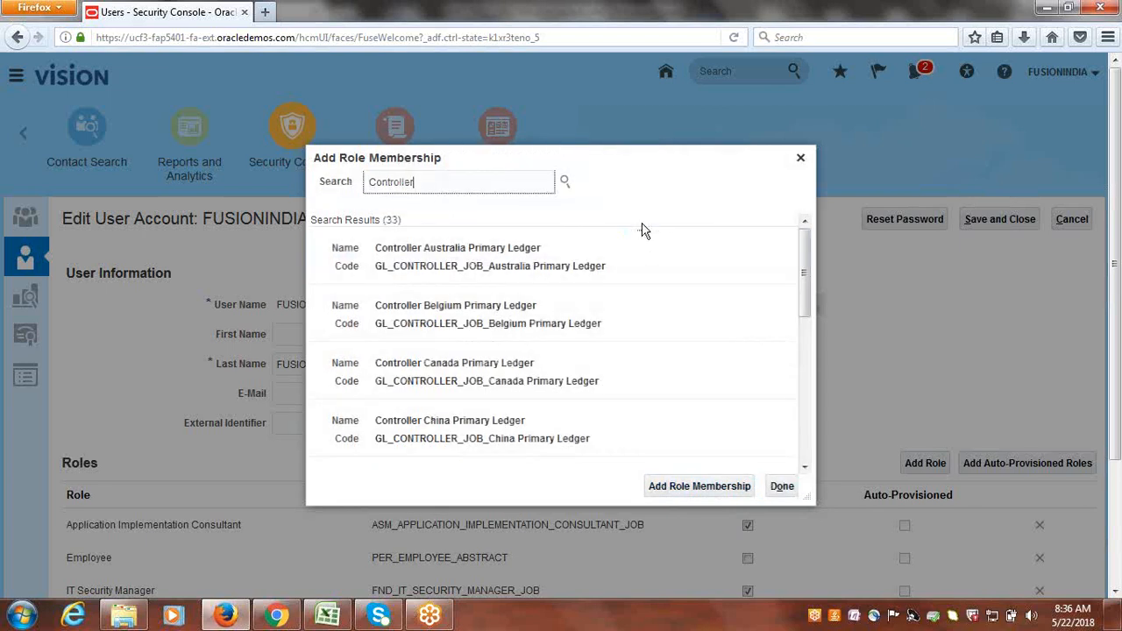
Replace the role search with "Financial Analyst" and pick the plain suggestion to list the matching roles
double_click(402, 184)
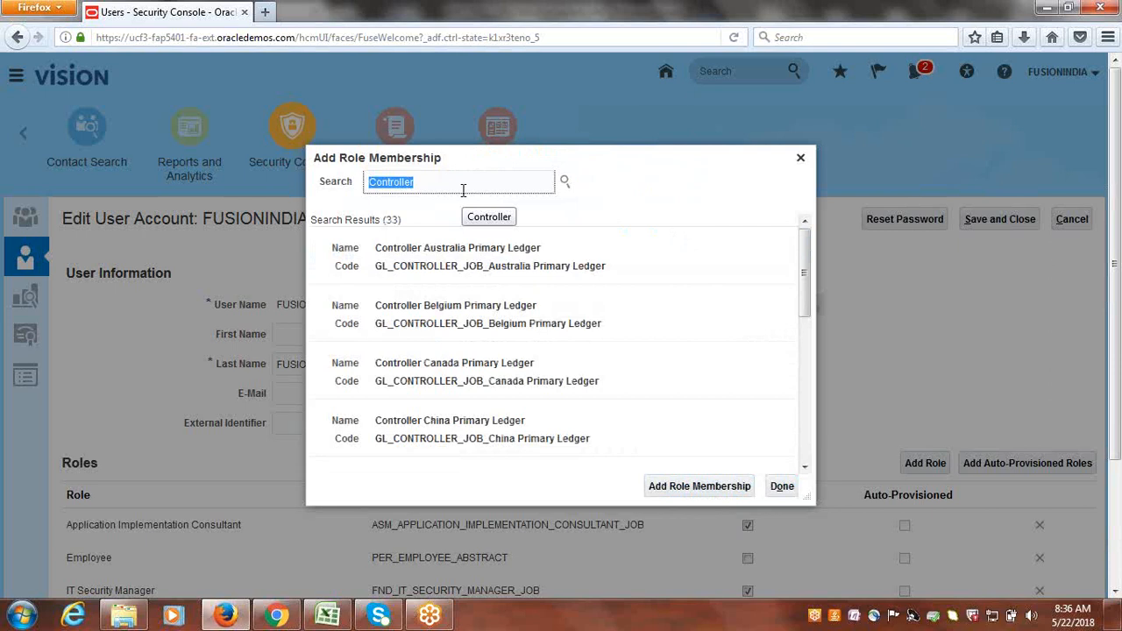
text(A)
key(BackSpace)
text(Financ)
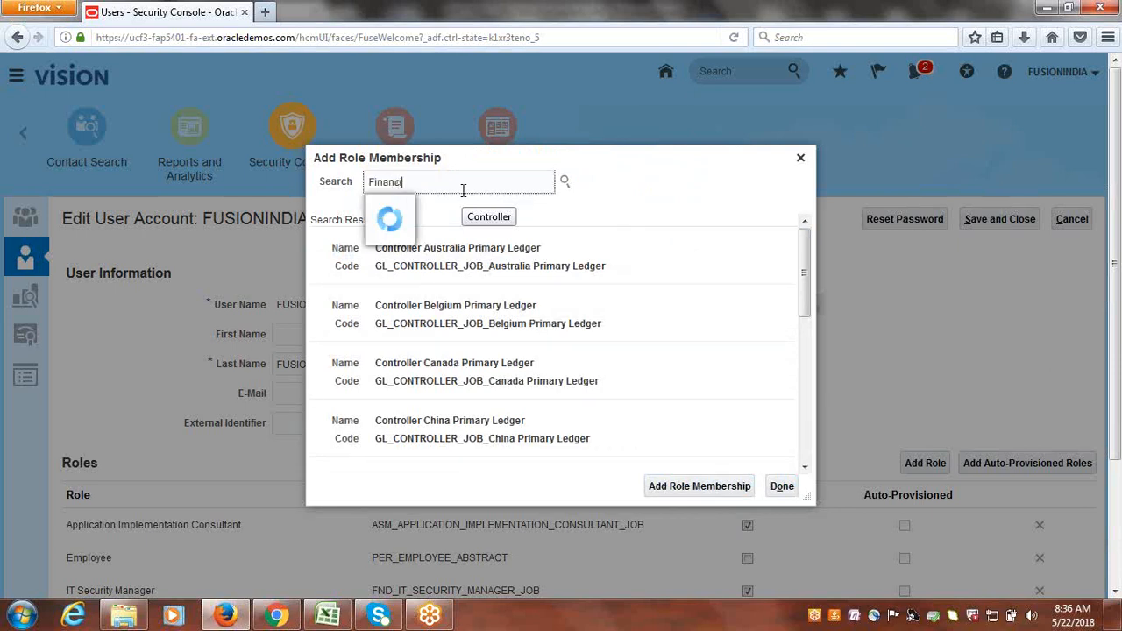
text(ial Ana)
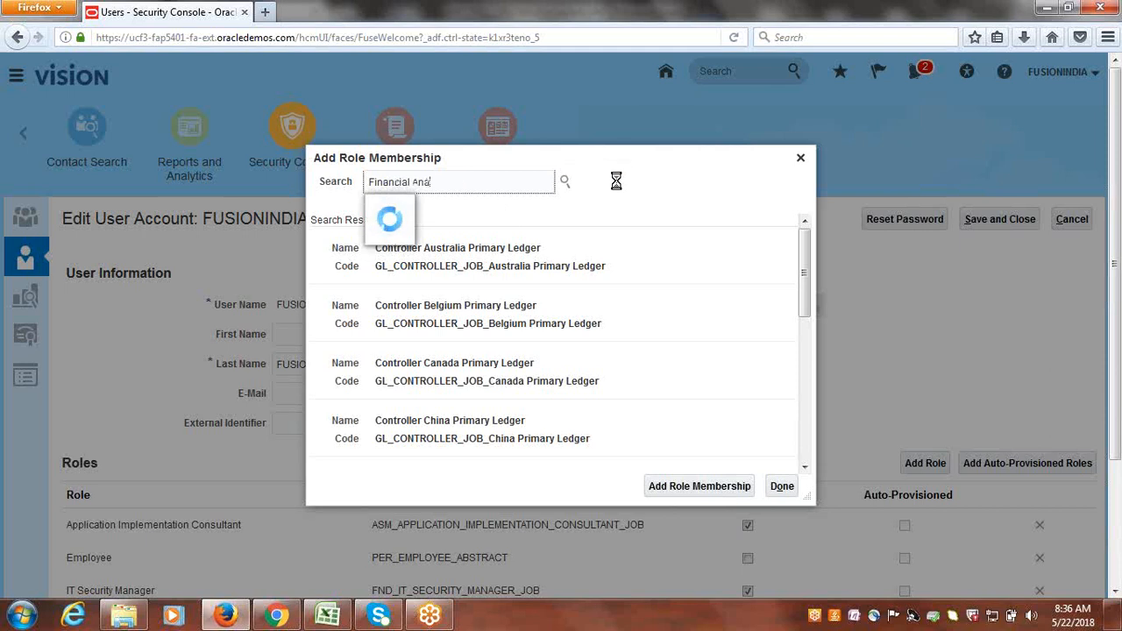
click(467, 211)
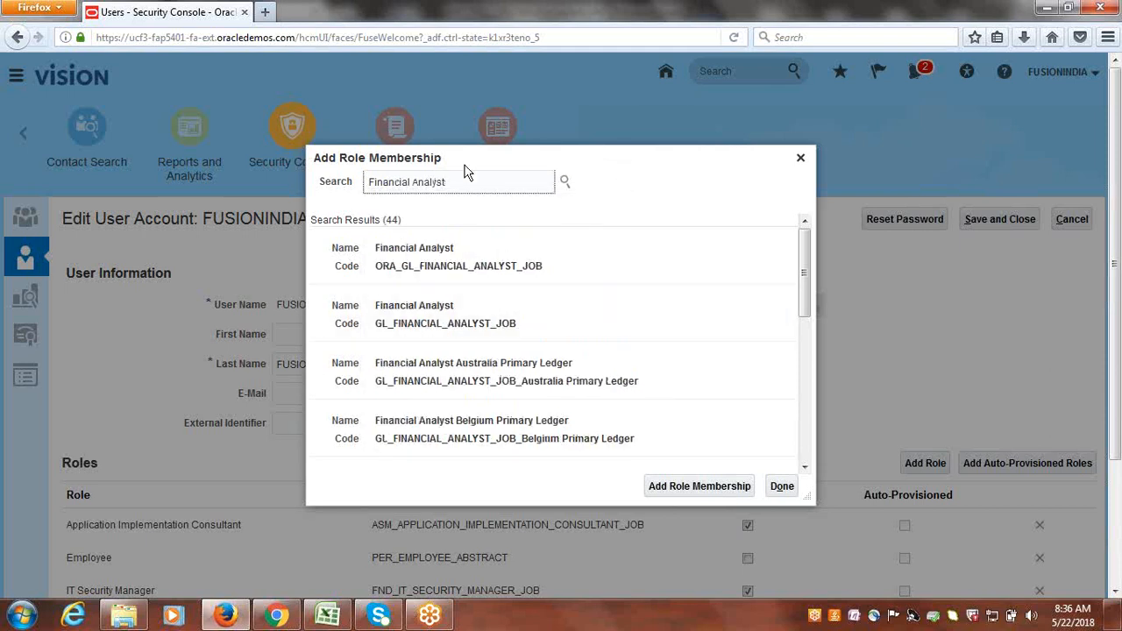
Add the Financial Analyst role with code GL_FINANCIAL_ANALYST_JOB to the account and finish adding roles
click(402, 296)
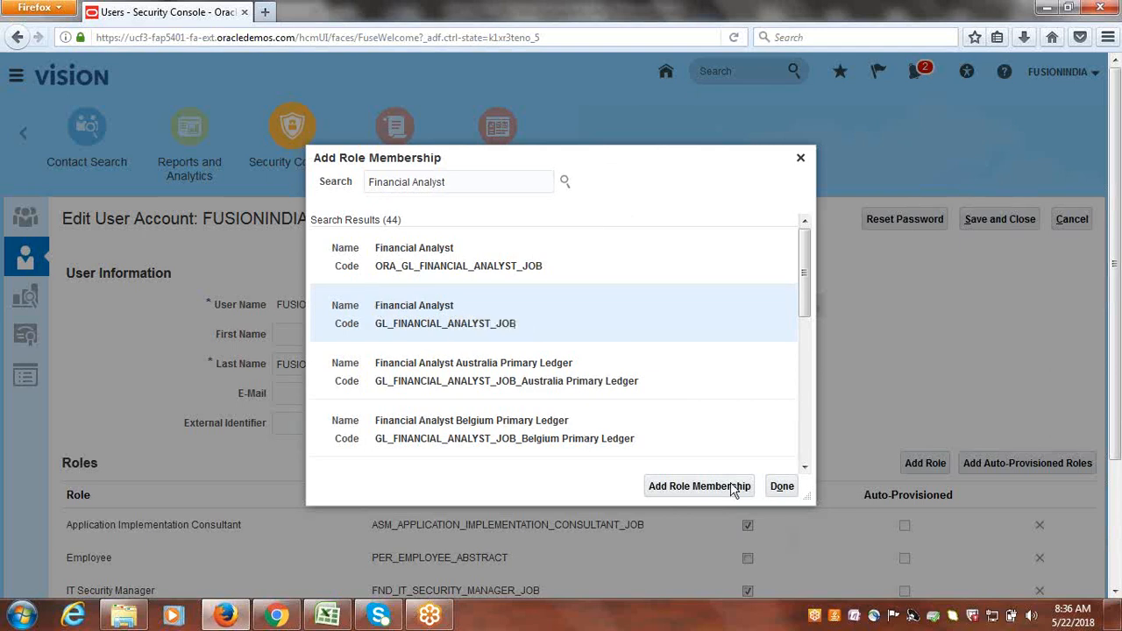
click(693, 491)
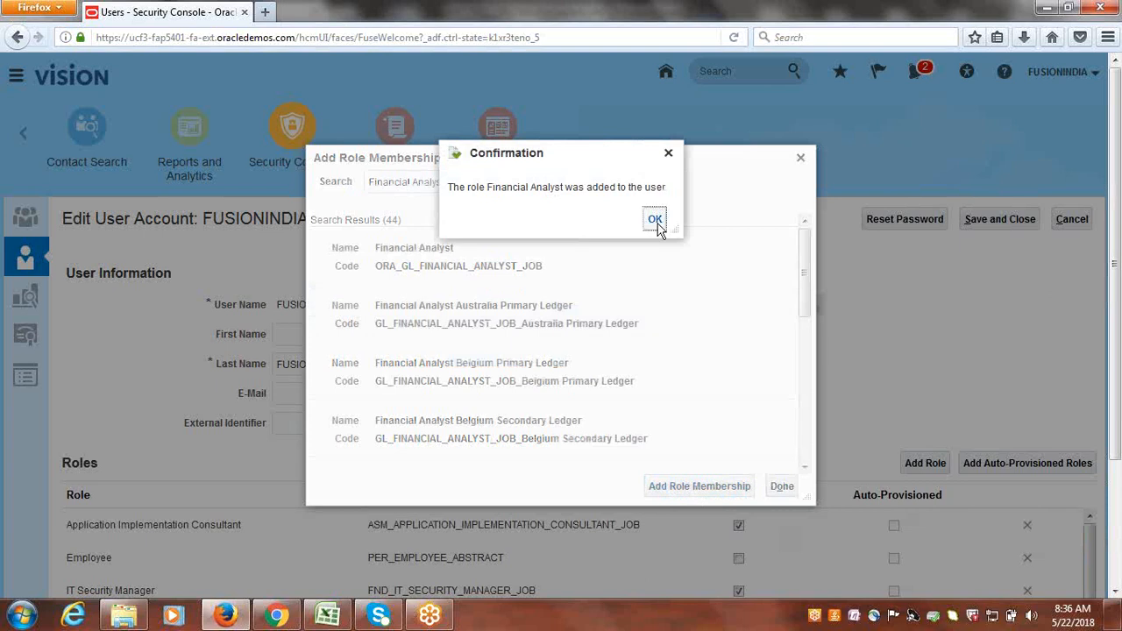
click(658, 220)
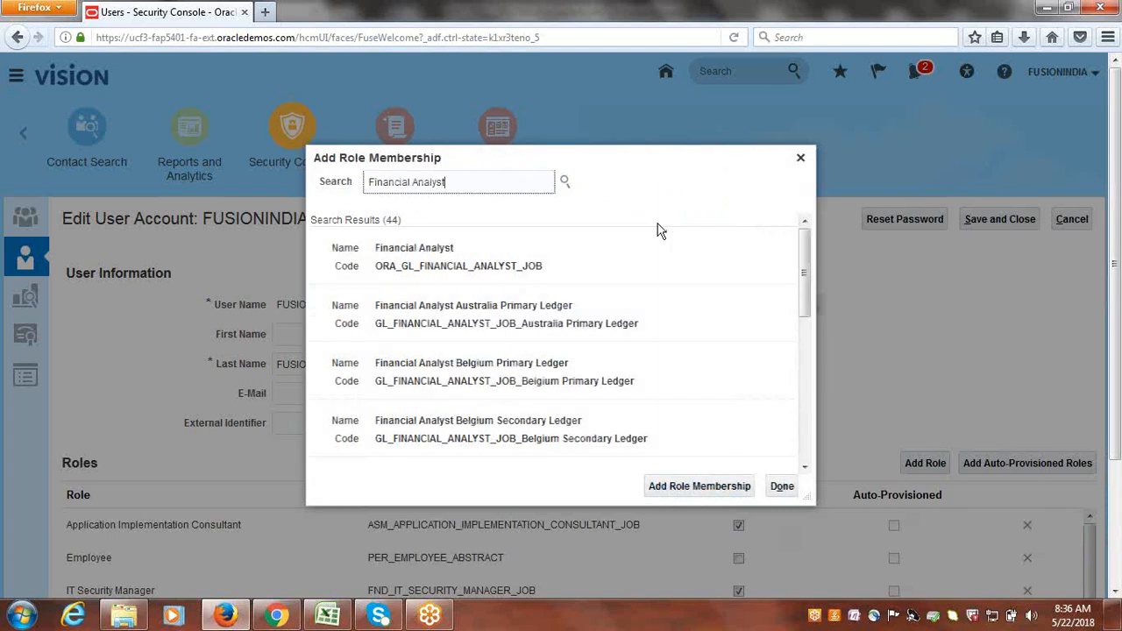
click(780, 487)
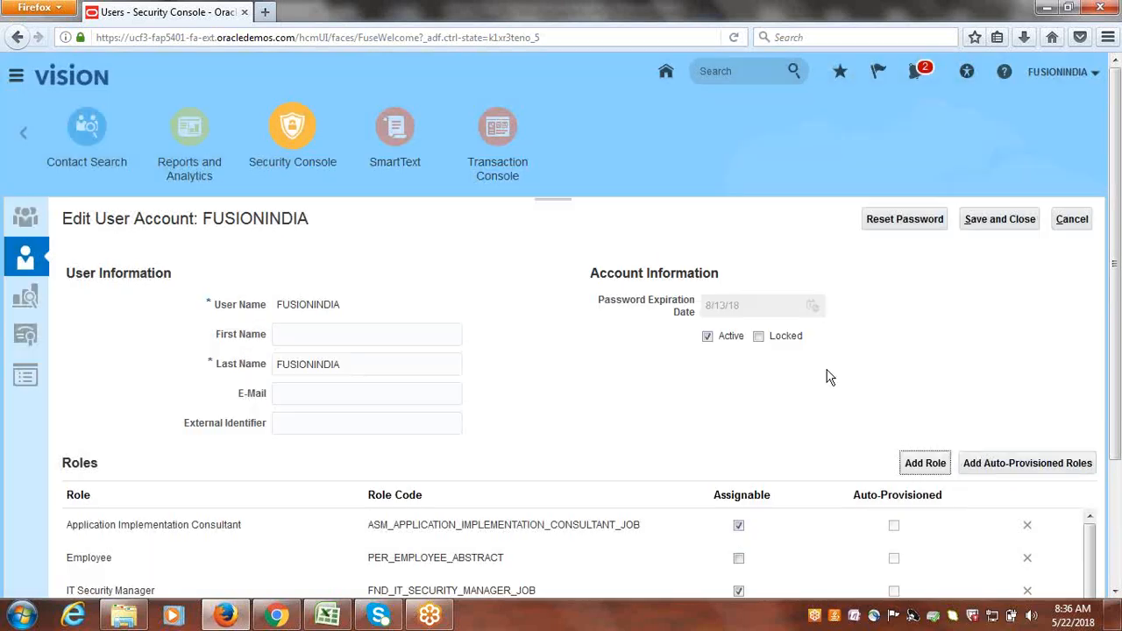
Review the FUSIONINDIA account's Roles list to check the assigned General Ledger roles and their codes
scroll(1118, 449, down, 3)
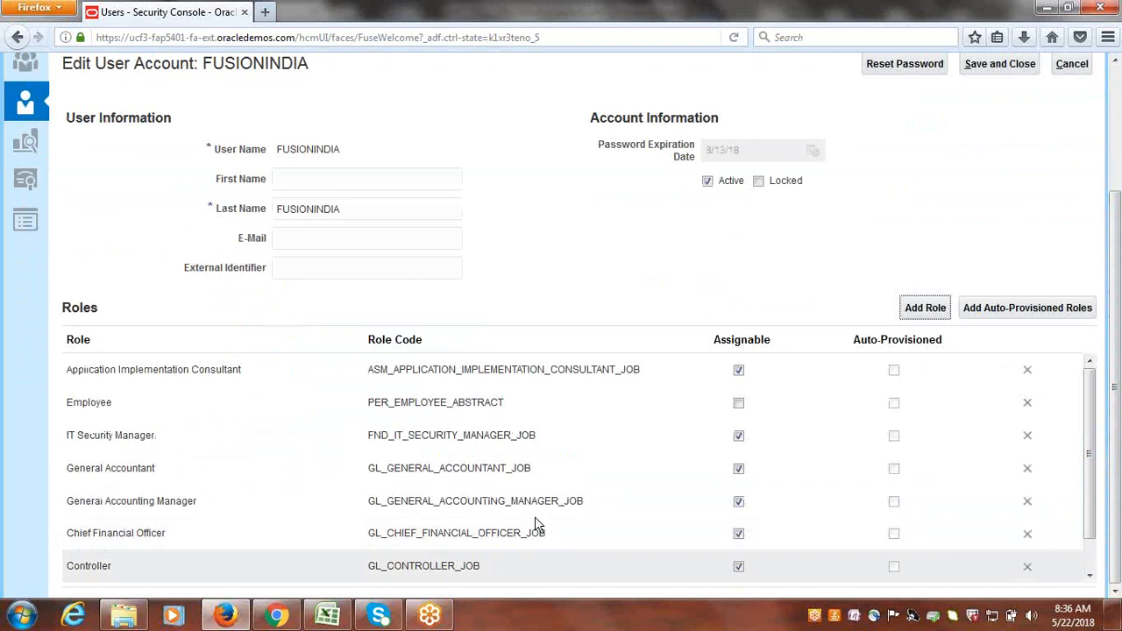
scroll(1095, 443, down, 1)
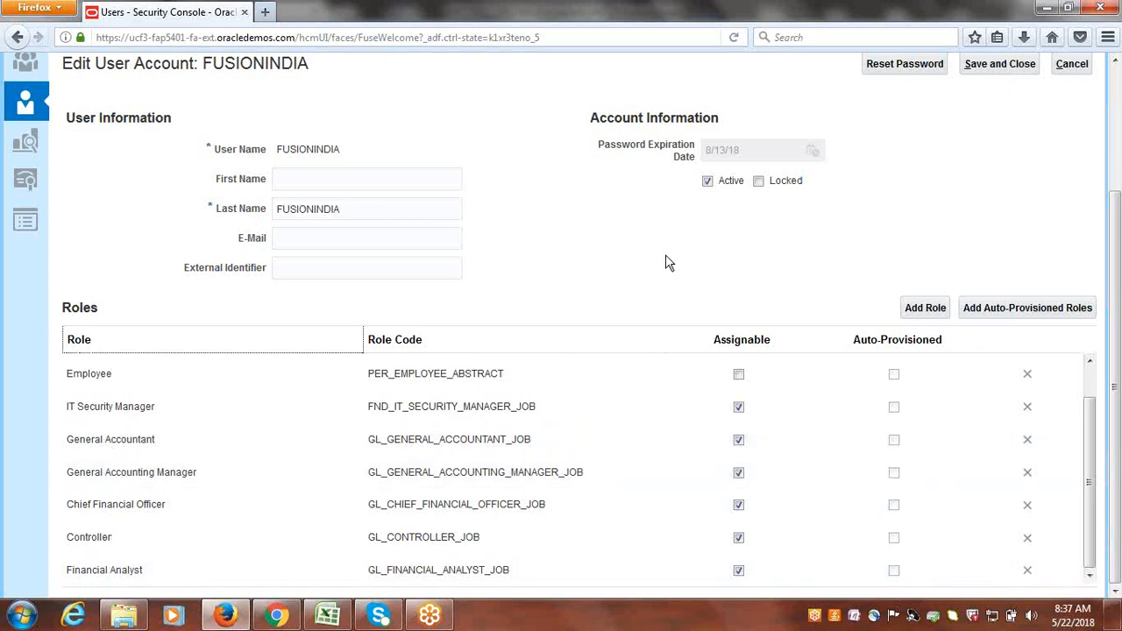
scroll(1116, 324, up, 2)
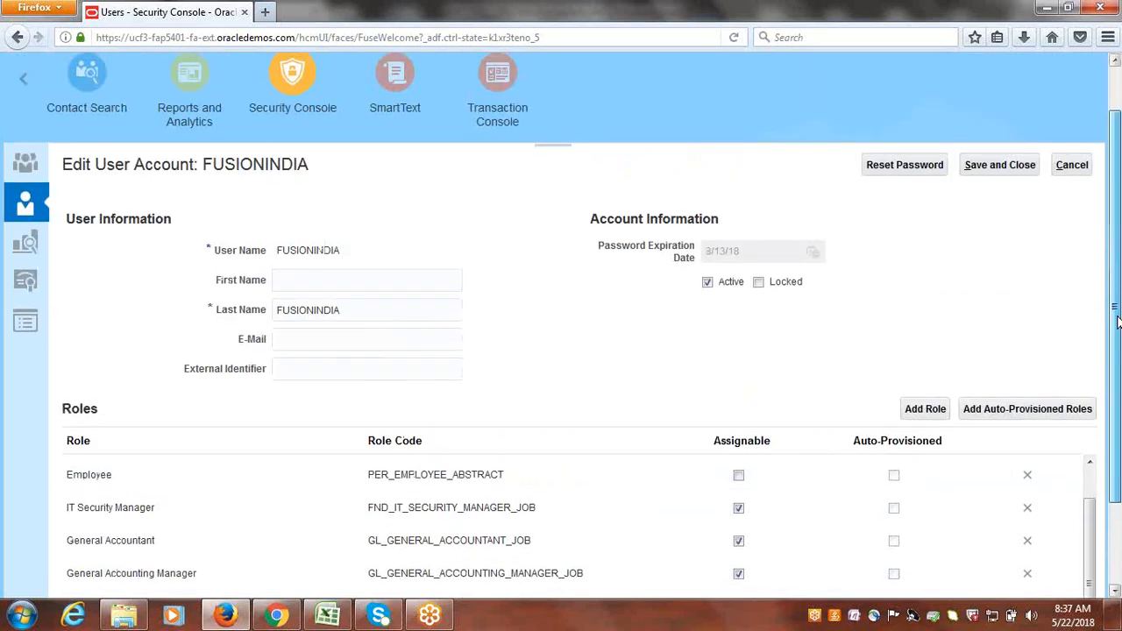
drag(1116, 324, 1115, 303)
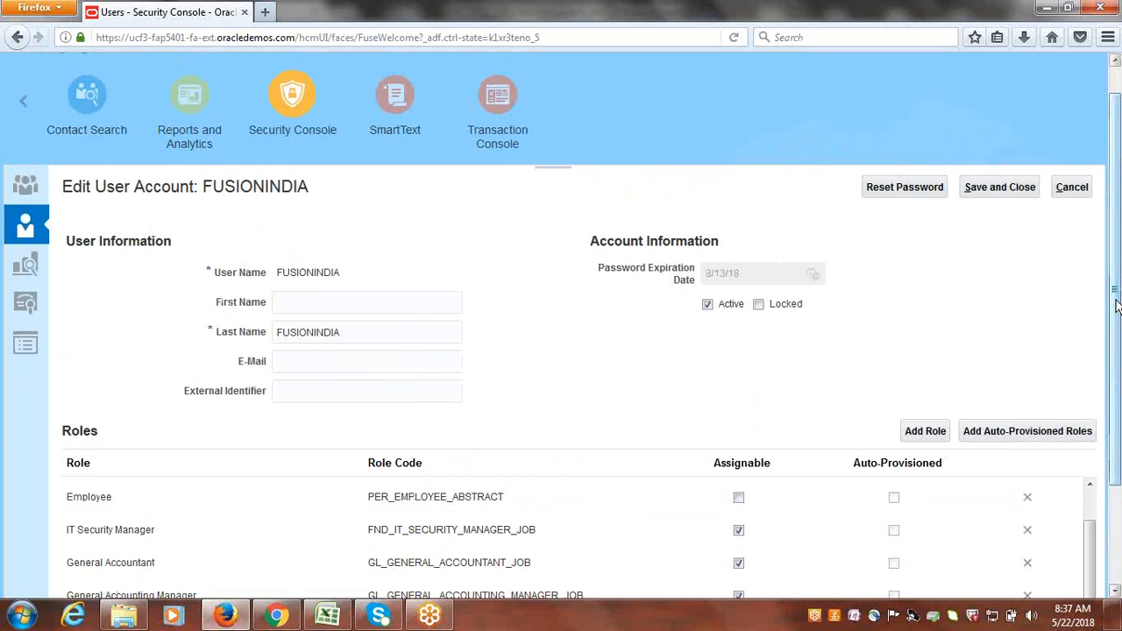
drag(1116, 305, 1116, 260)
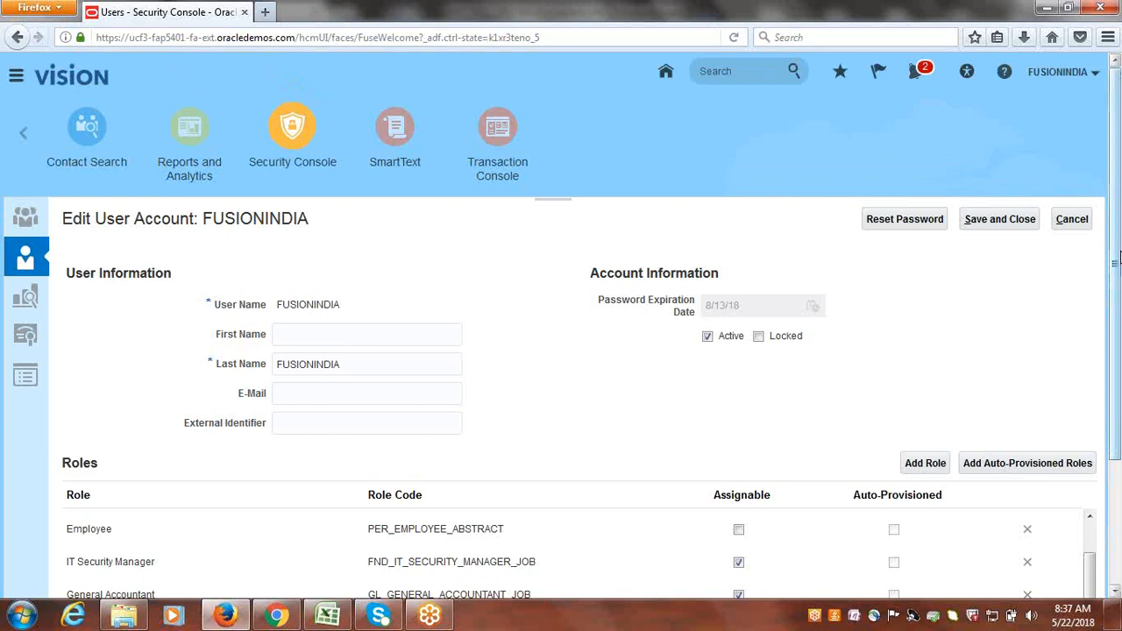
drag(1118, 254, 1116, 368)
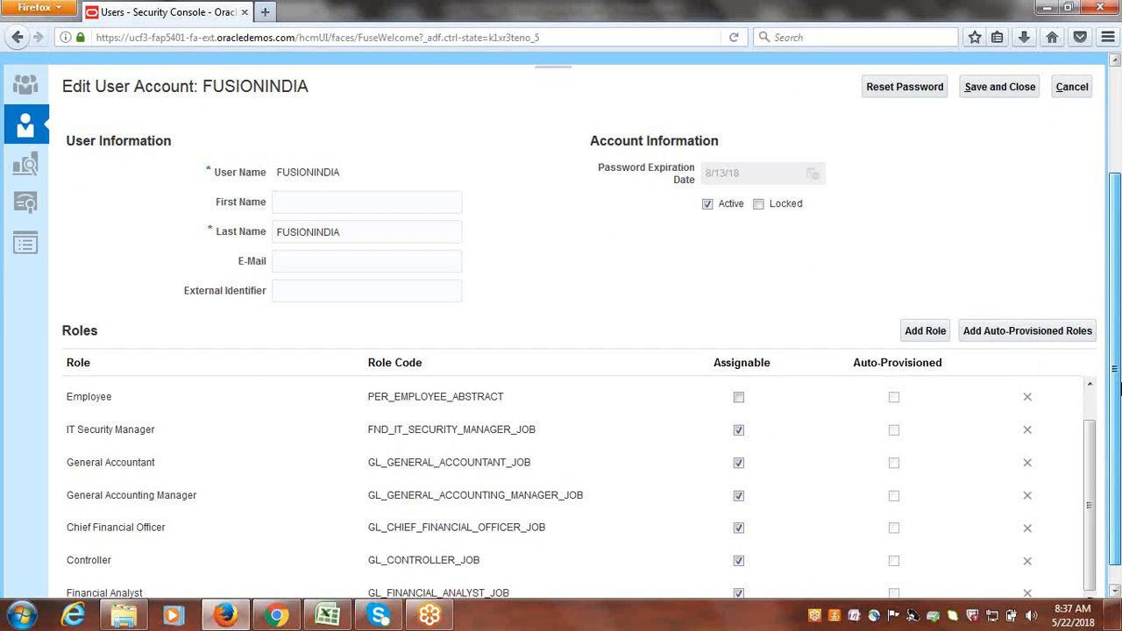
drag(1115, 368, 1116, 391)
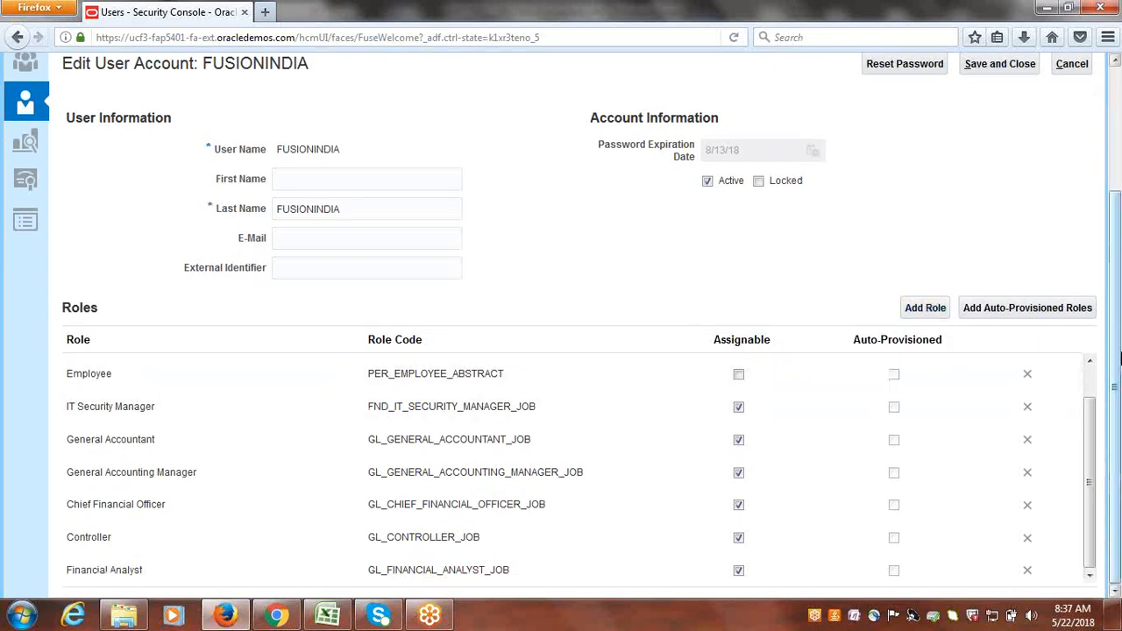
scroll(964, 297, up, 3)
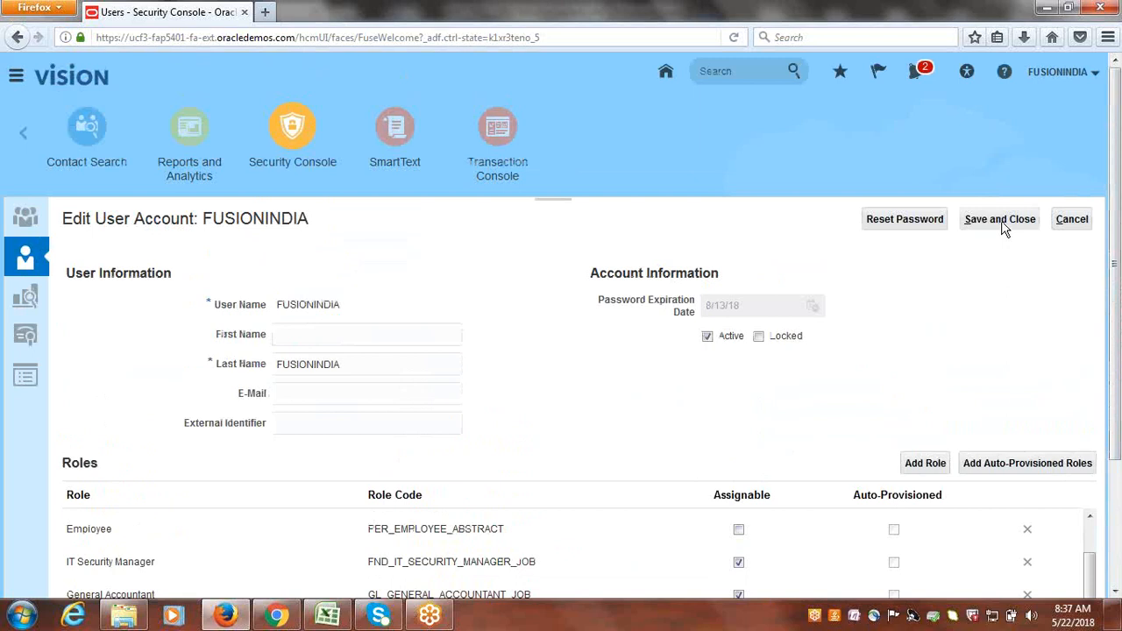
Save and close the FUSIONINDIA account, dismissing the connection error, cancelling the password reset, and submitting the save again
click(1004, 224)
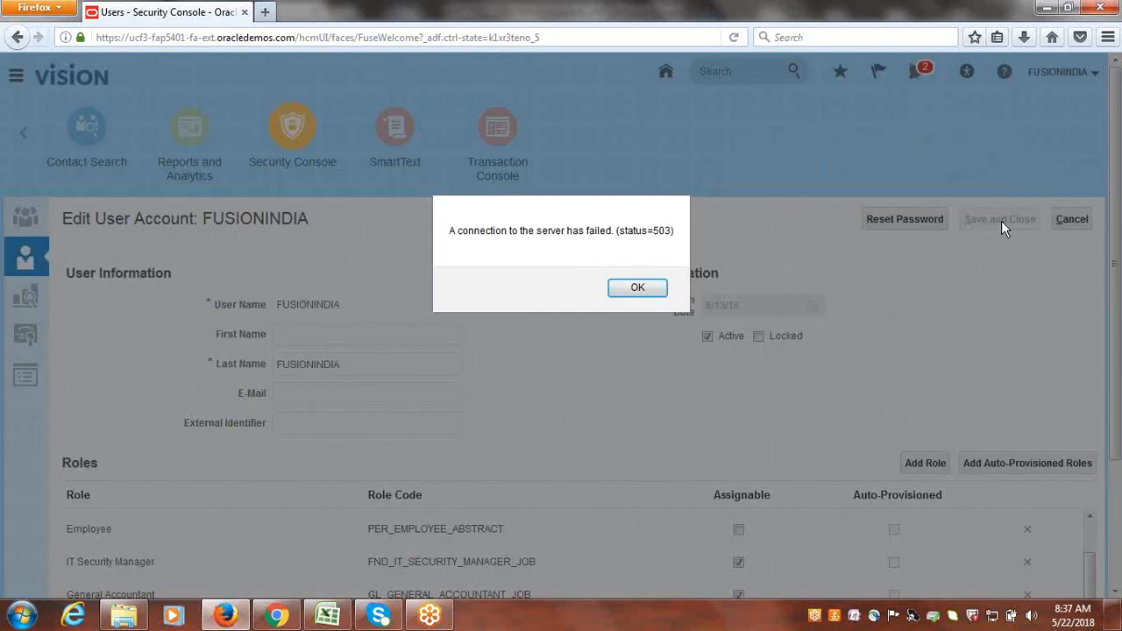
click(623, 288)
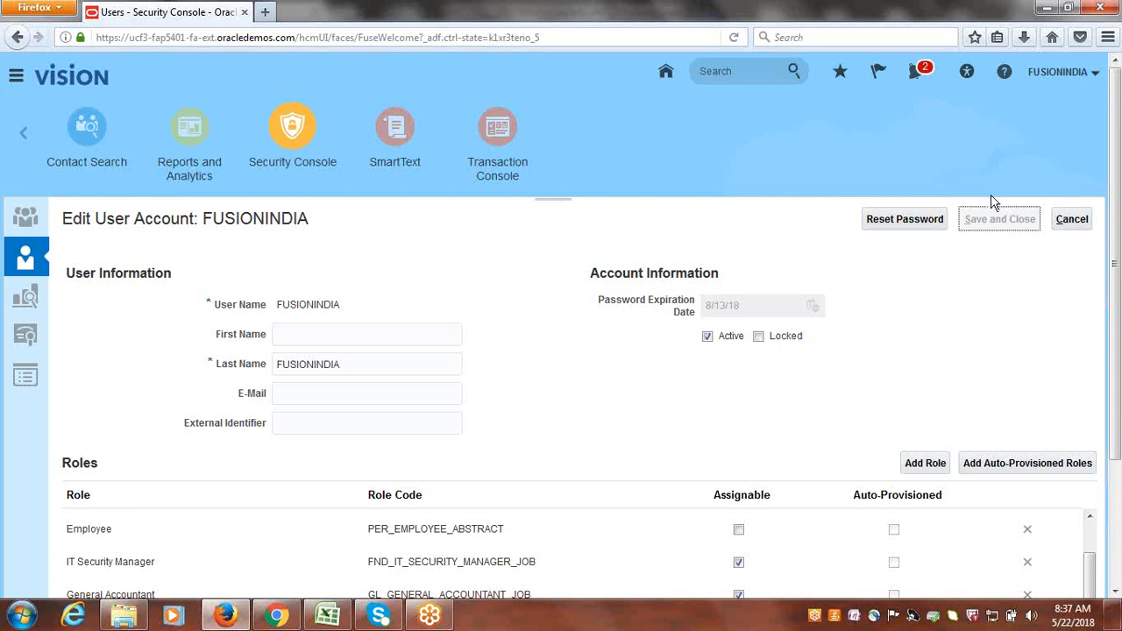
click(887, 221)
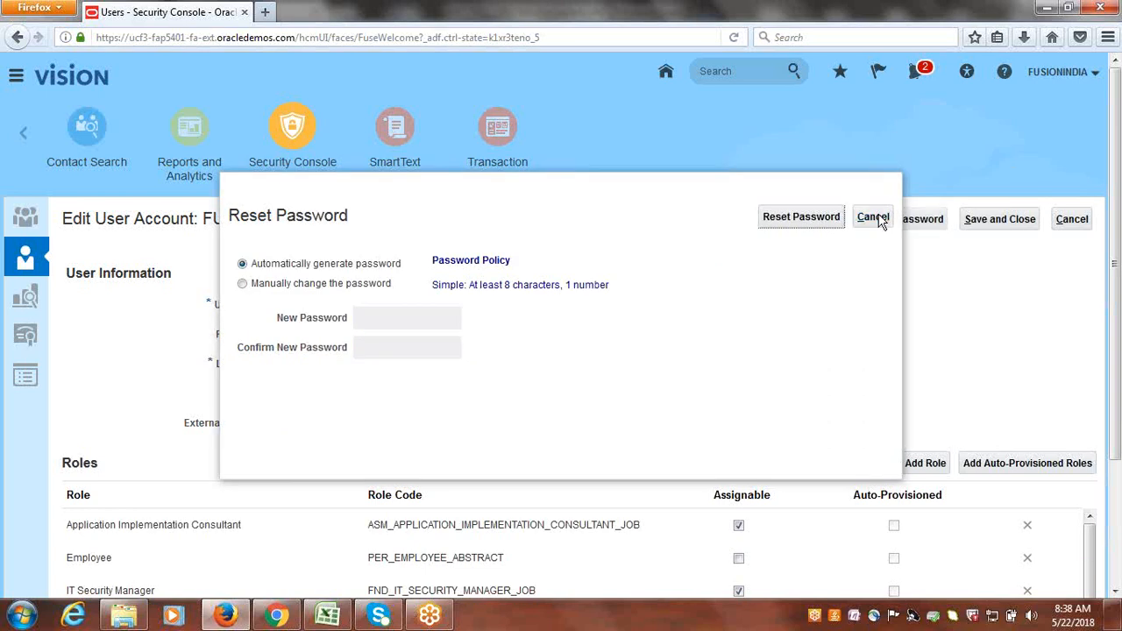
click(881, 219)
click(999, 219)
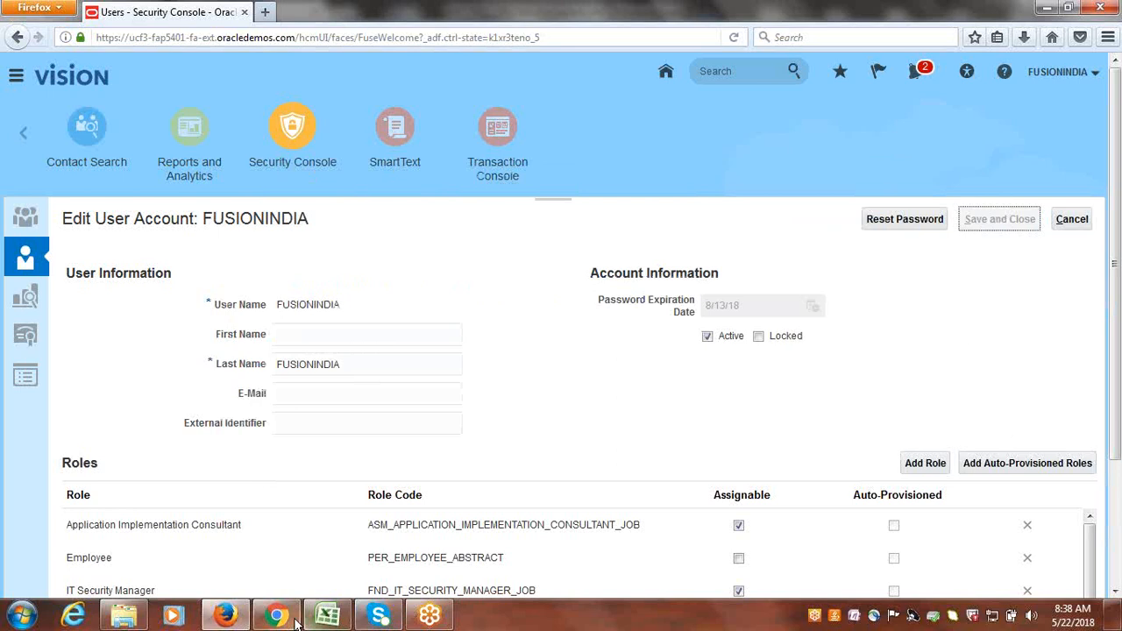
Switch to the Excel checklist and check the entries Assign GL Roles to User and Provide Data Access (PL) for User
click(328, 616)
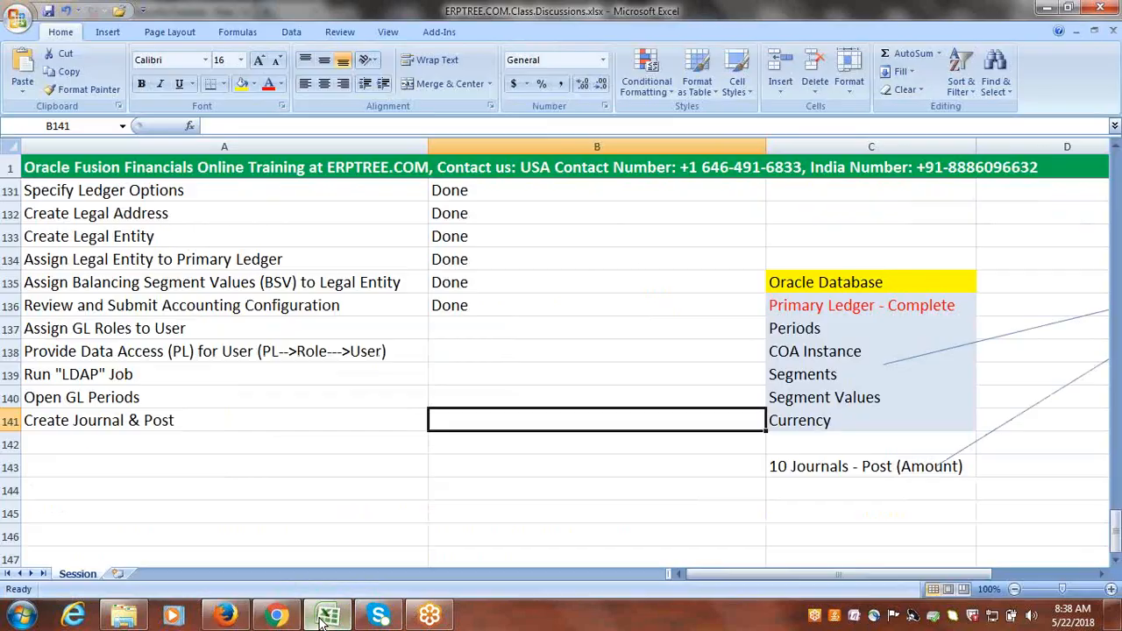
click(240, 336)
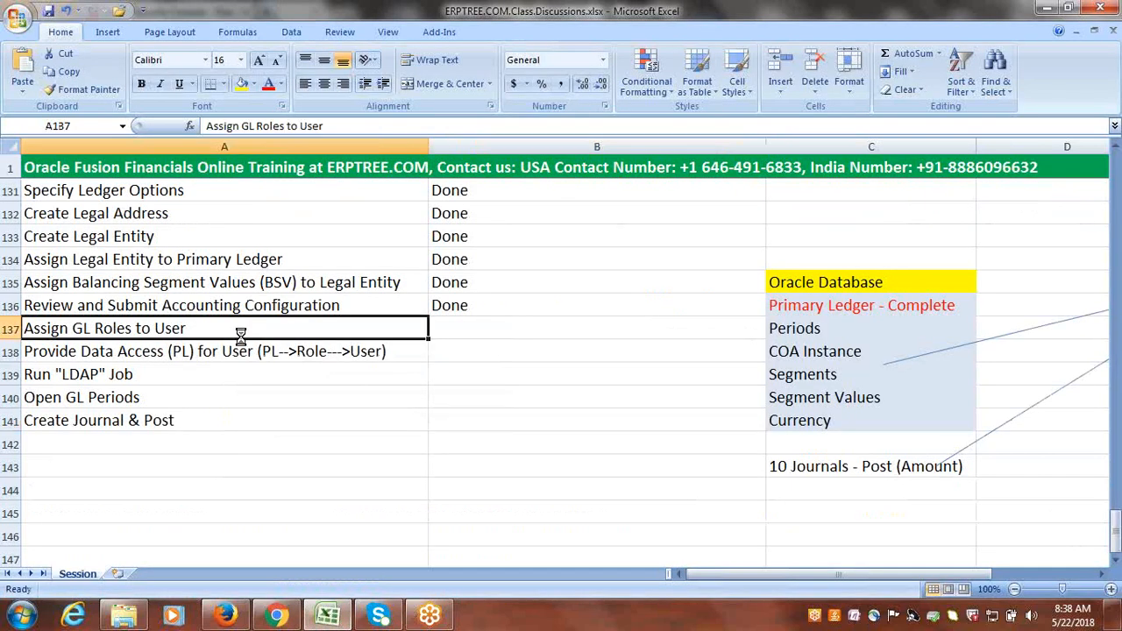
click(151, 355)
Switch to Firefox, leave the user account details, and go to Setup and Maintenance, dismissing the McAfee notice
click(229, 617)
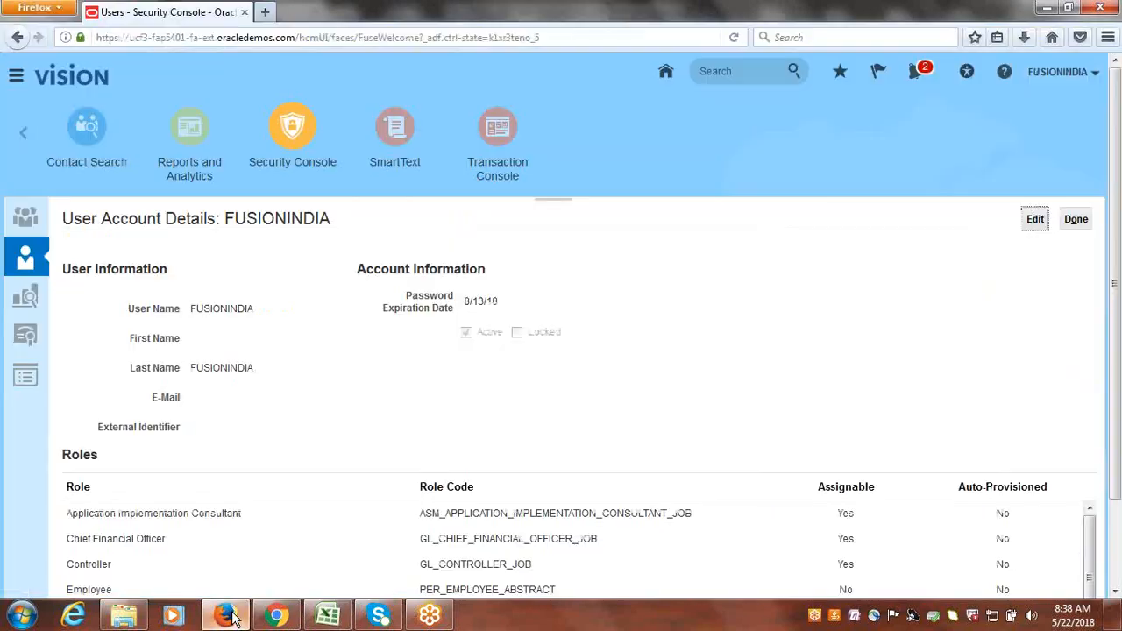
click(1083, 227)
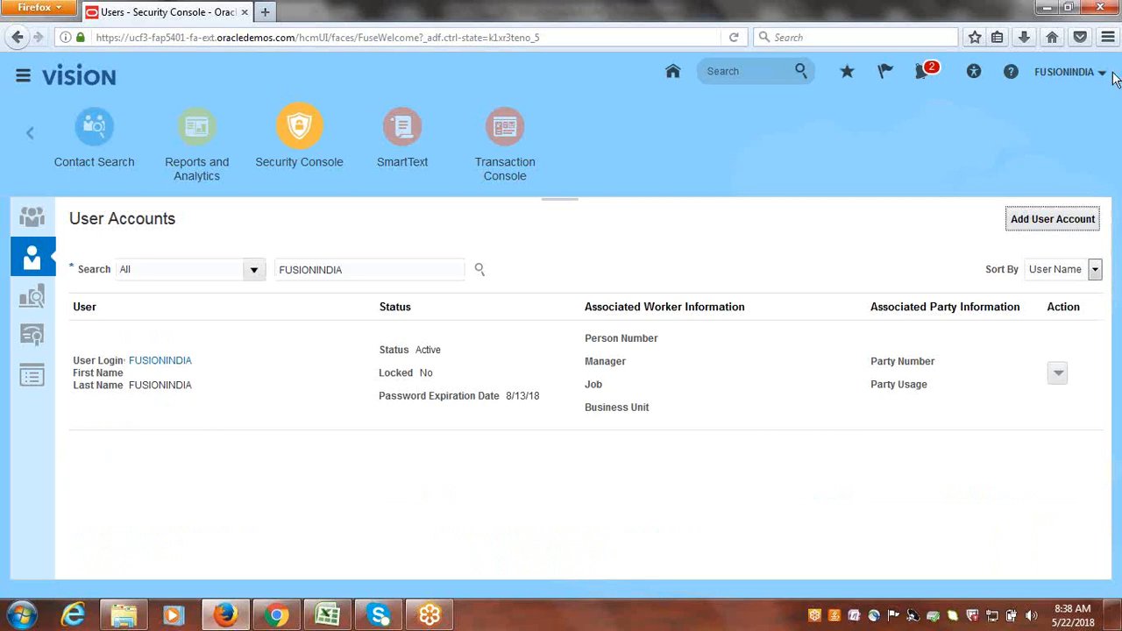
click(1069, 75)
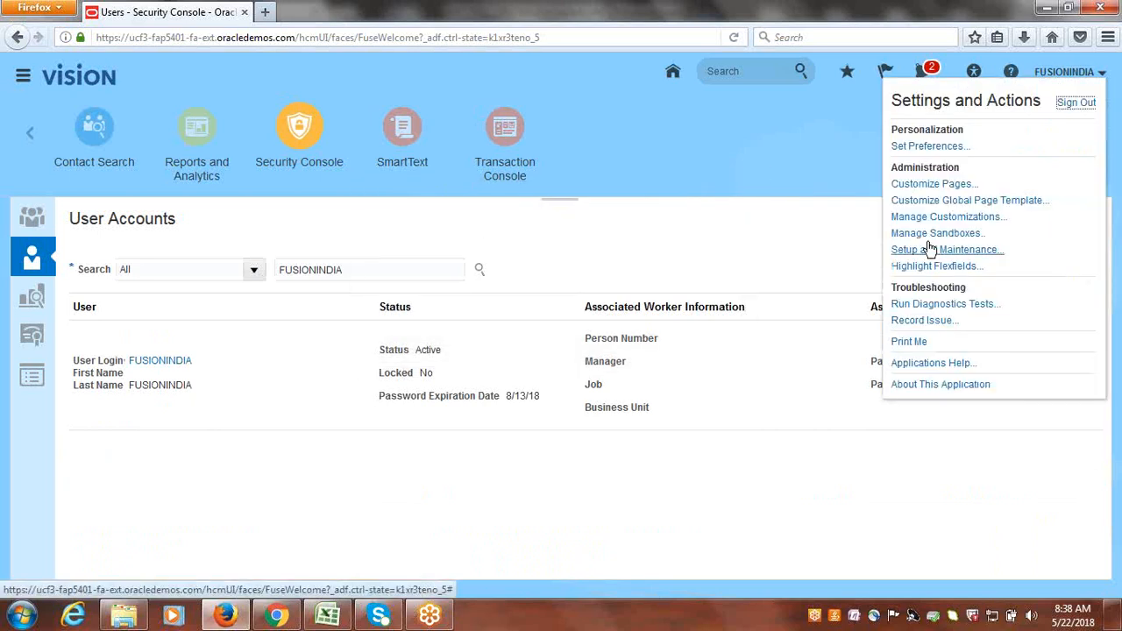
click(928, 249)
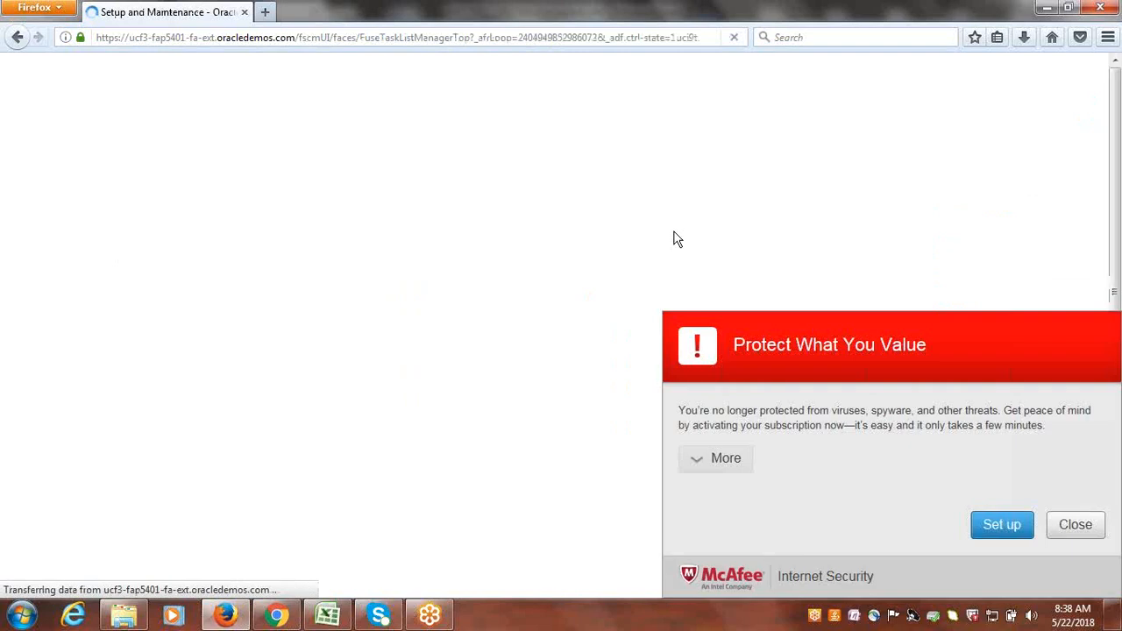
click(1071, 529)
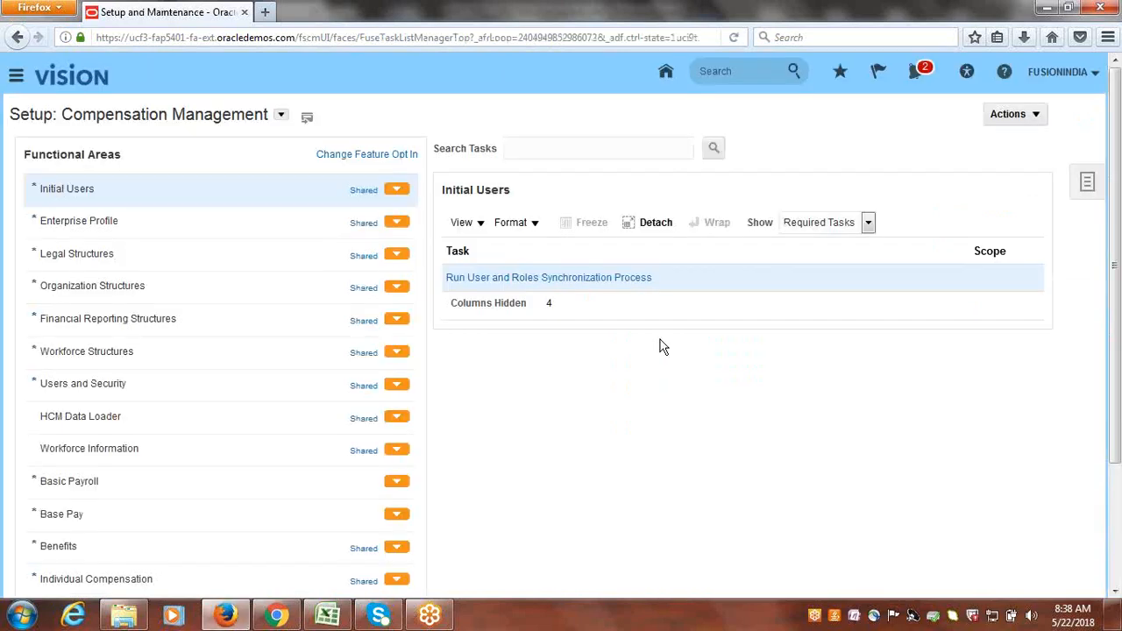
Check the data access entry in the Excel checklist, and open Cloudinc Implementation Project from the implementation projects overview in Firefox
click(326, 615)
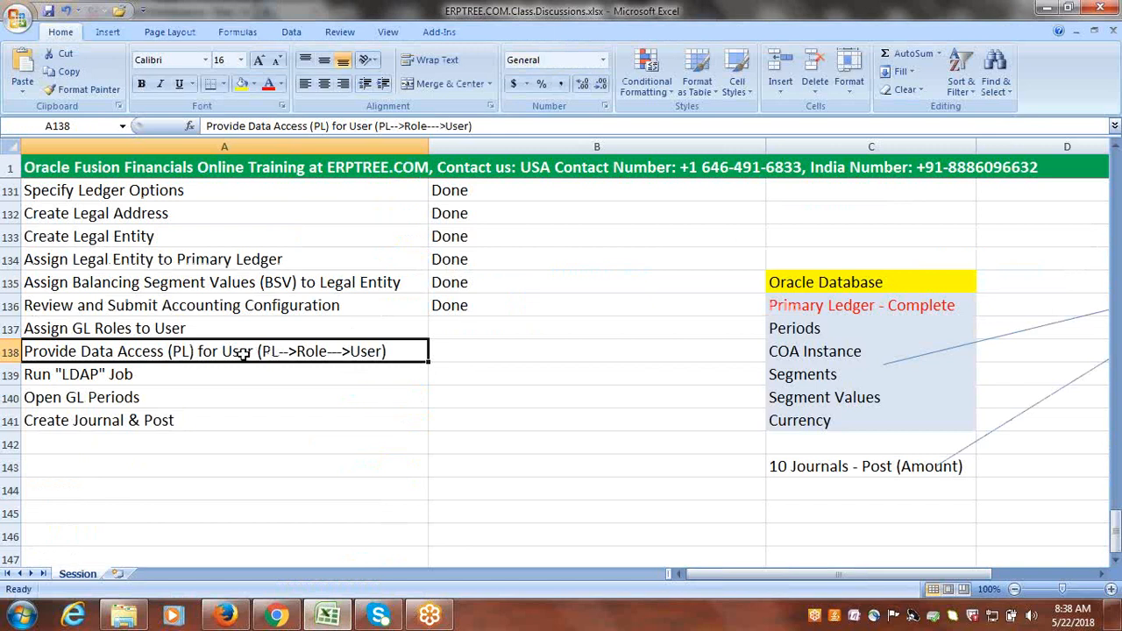
click(225, 615)
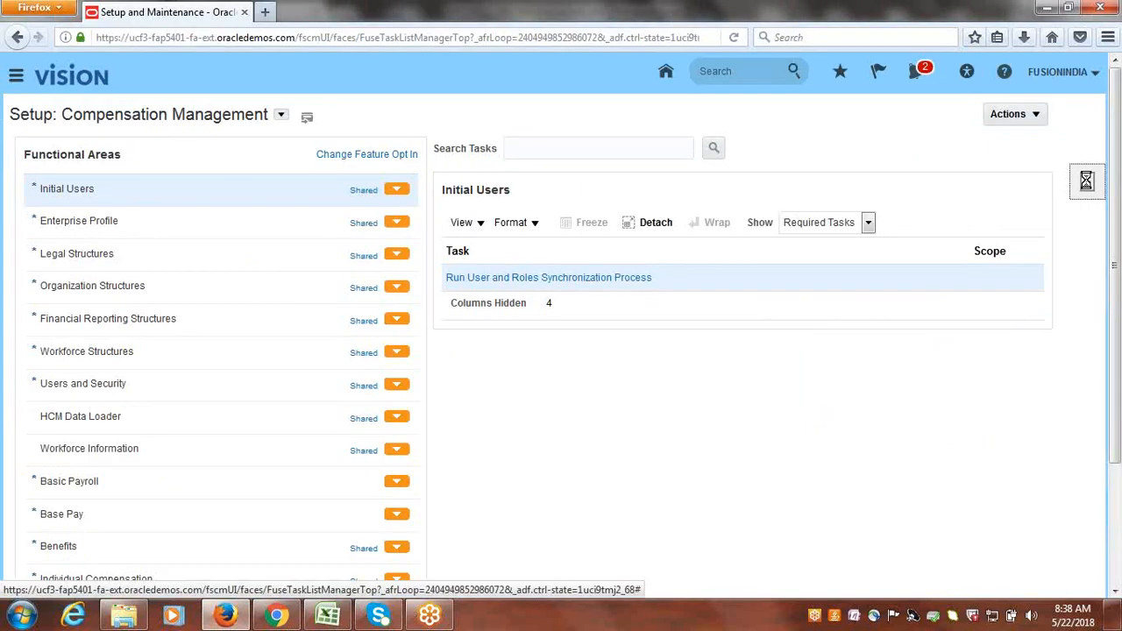
click(1091, 185)
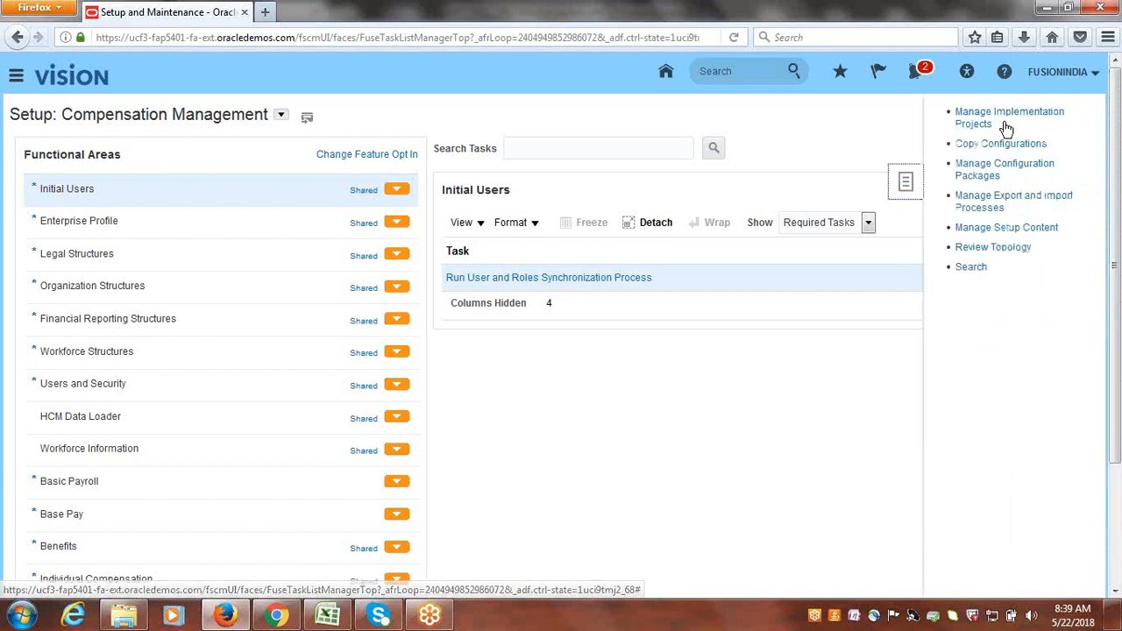
click(966, 124)
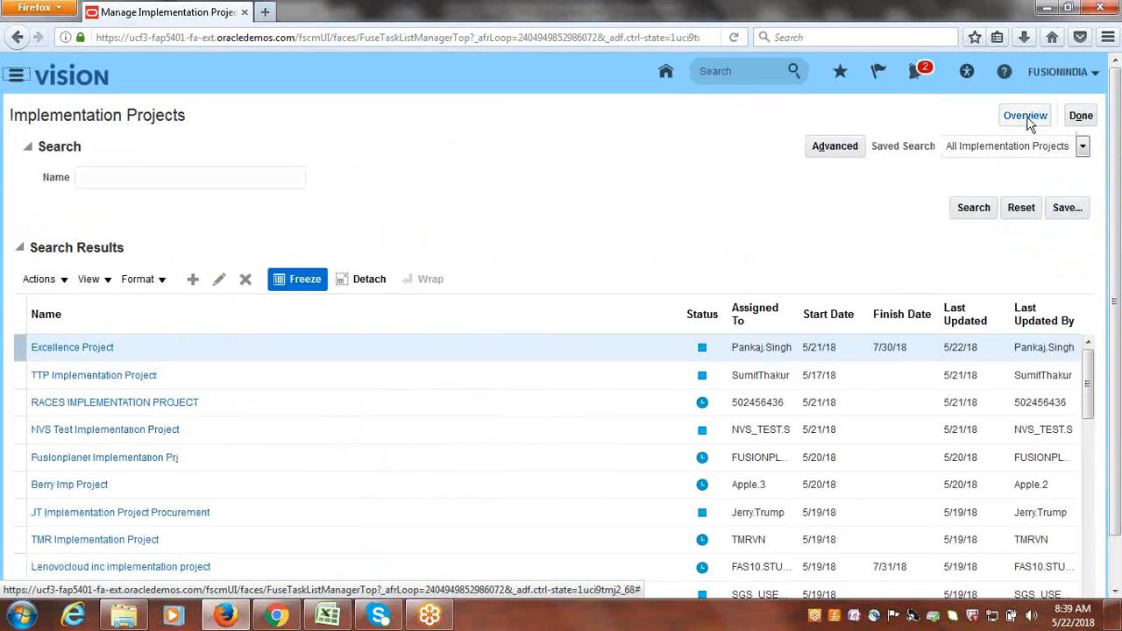
click(1027, 119)
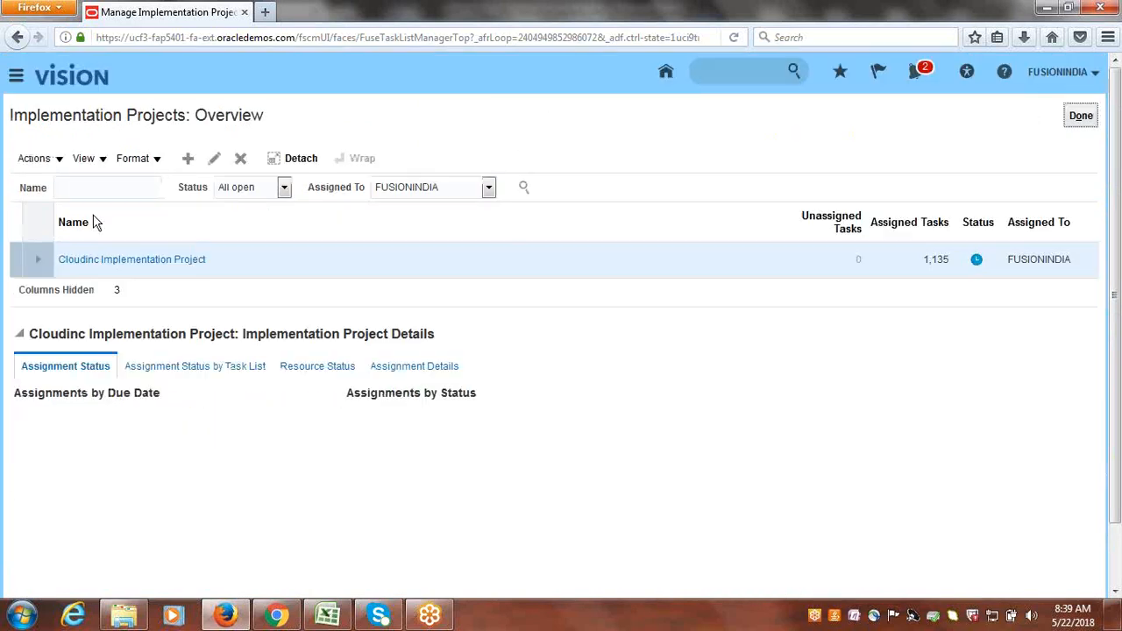
click(114, 257)
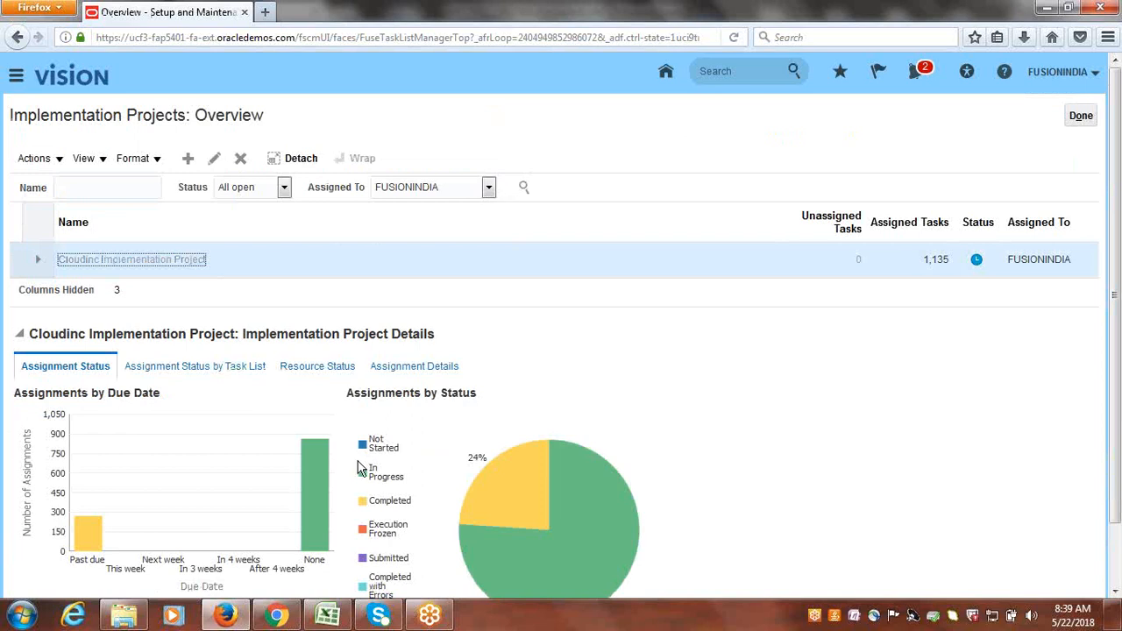
In the Excel checklist, prefix cell A138 with "Data Access for User" and enclose its existing text in parentheses
click(328, 616)
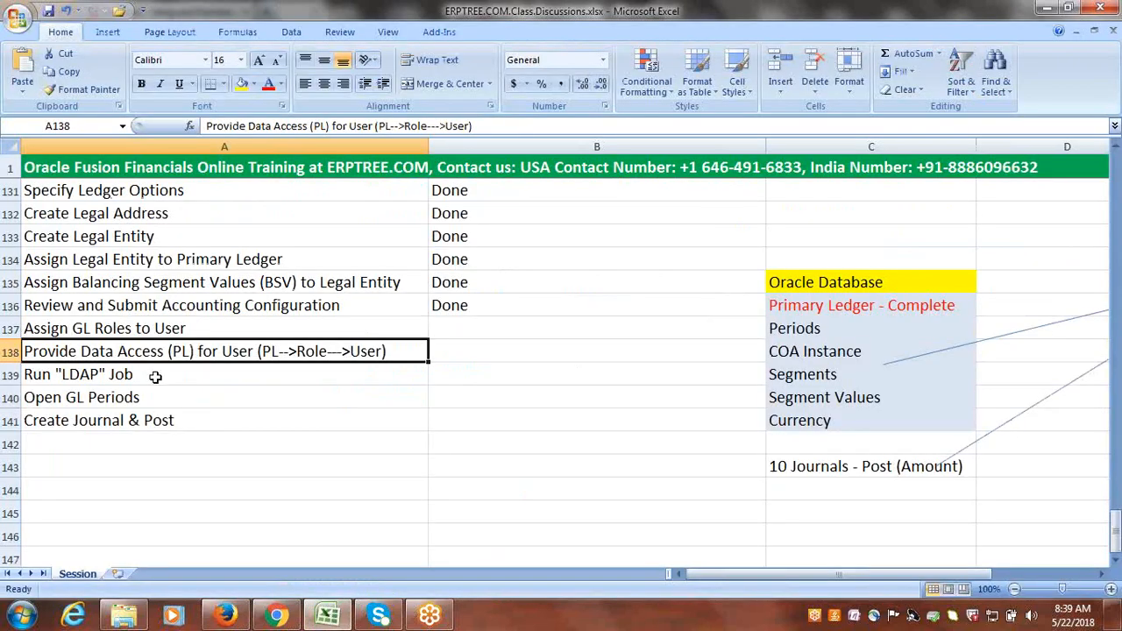
double_click(27, 351)
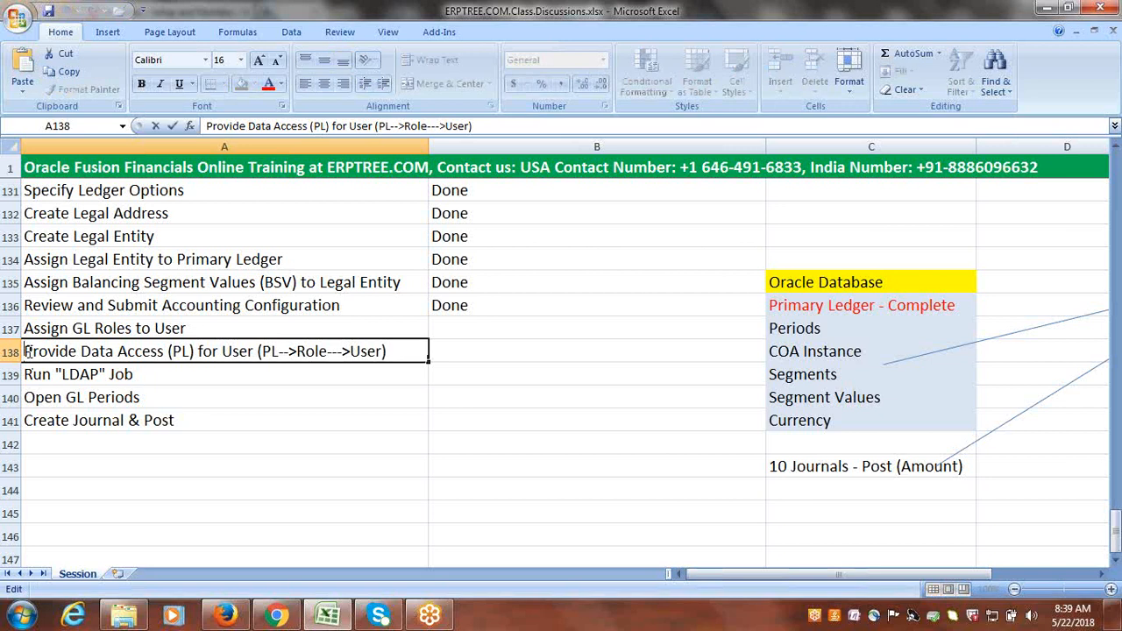
text(()
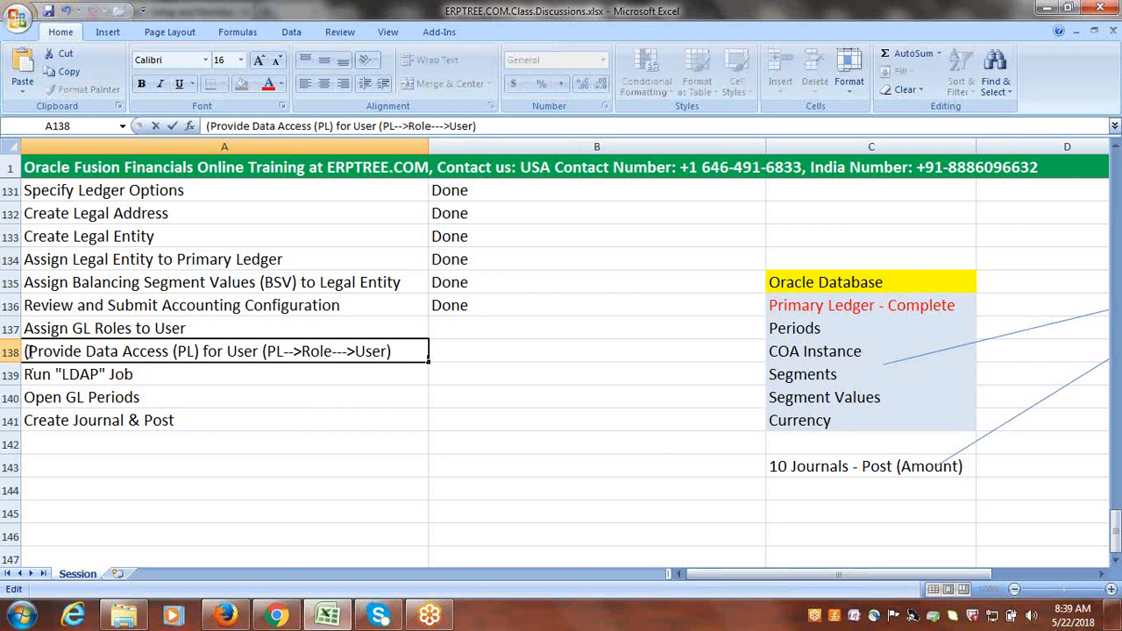
key(End)
text())
click(27, 351)
text(c)
key(BackSpace)
text(Data Ac)
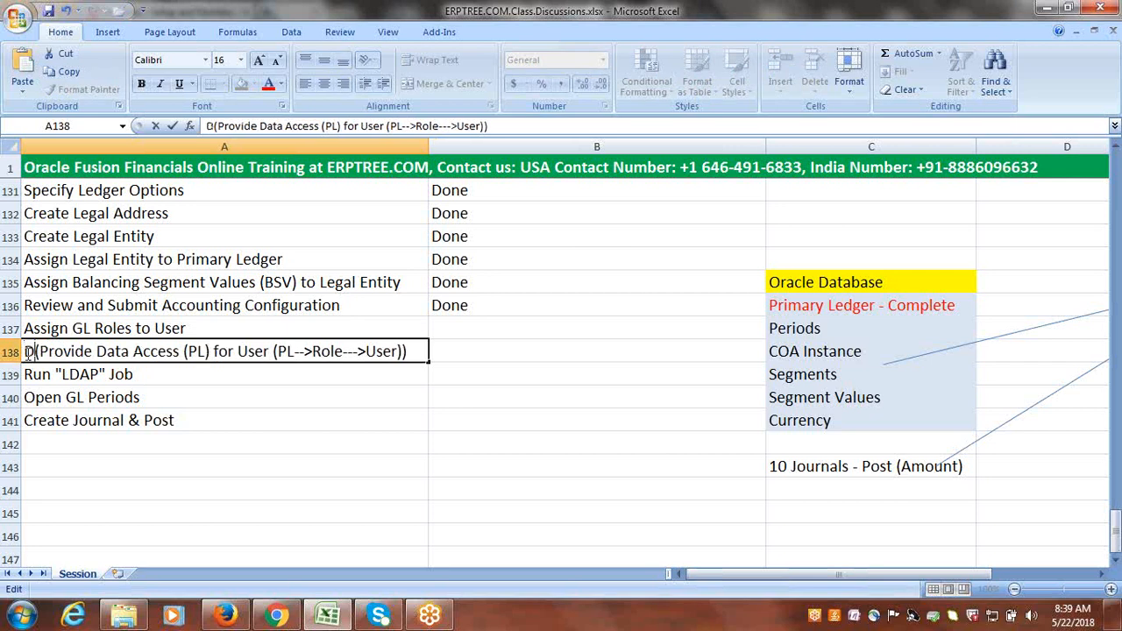
text(cess for U)
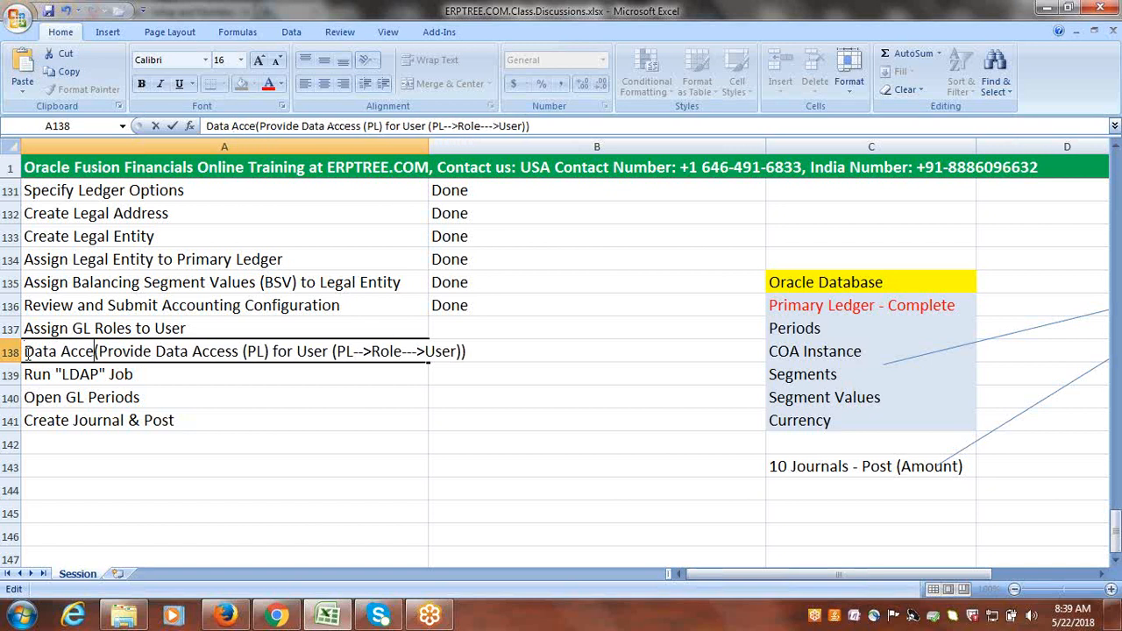
text(ser)
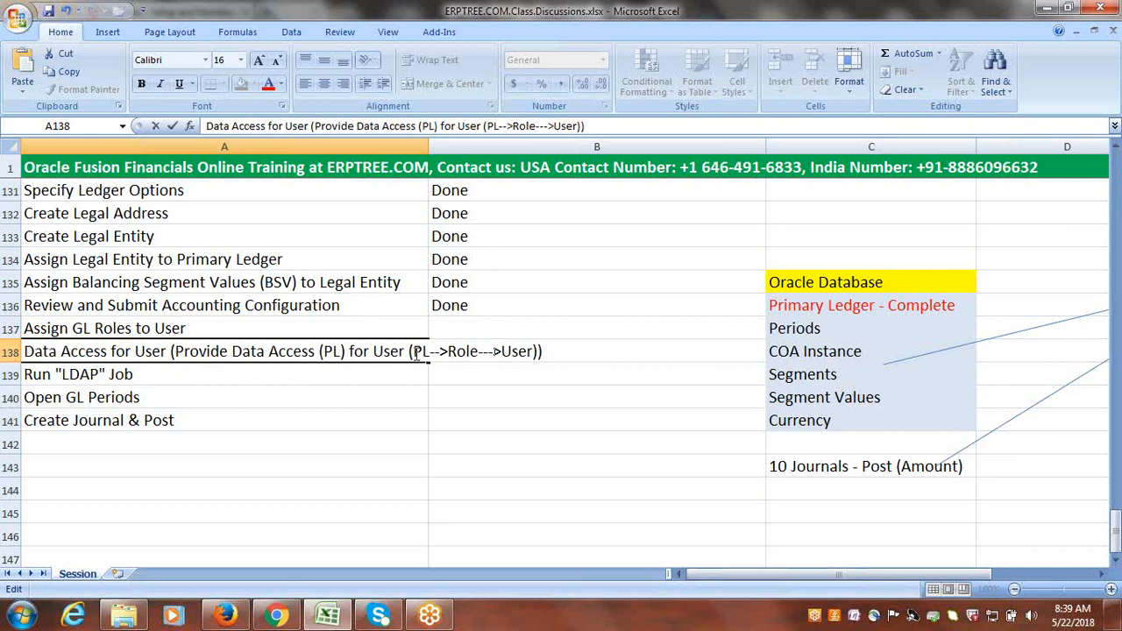
drag(411, 350, 478, 351)
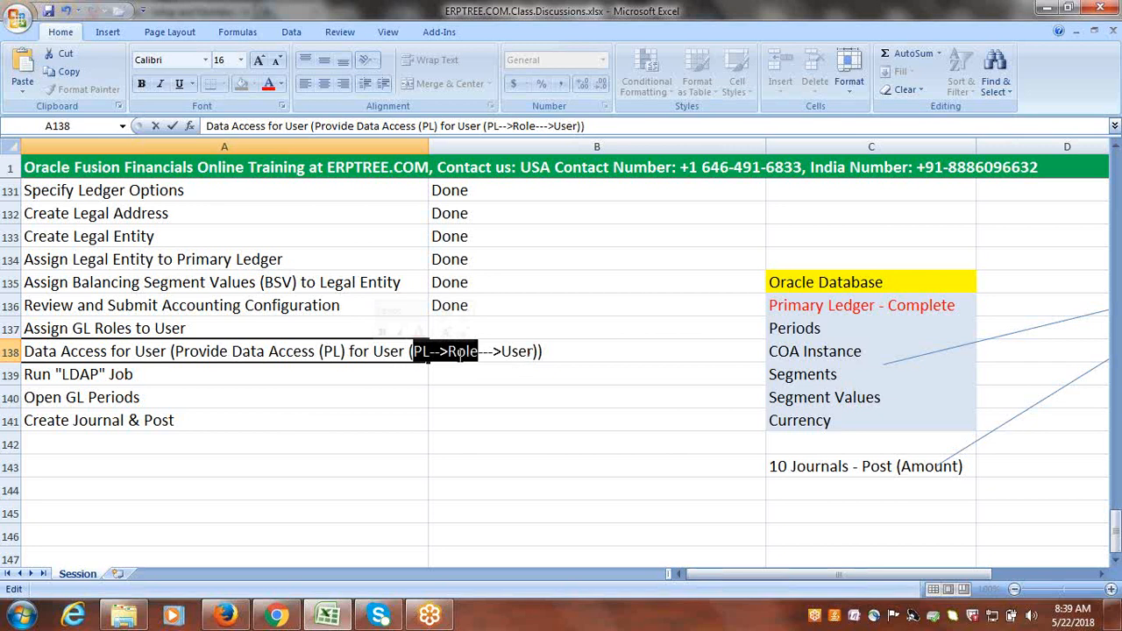
click(471, 383)
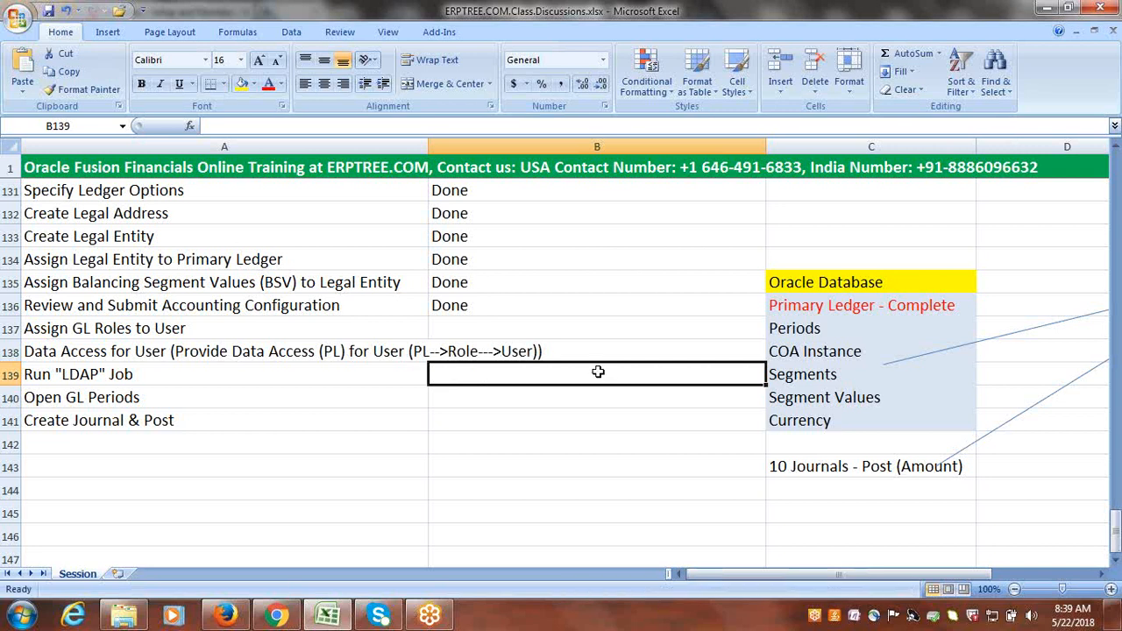
Change the wording at the start of cell A138 to "Data Access for Users"
click(155, 353)
double_click(167, 351)
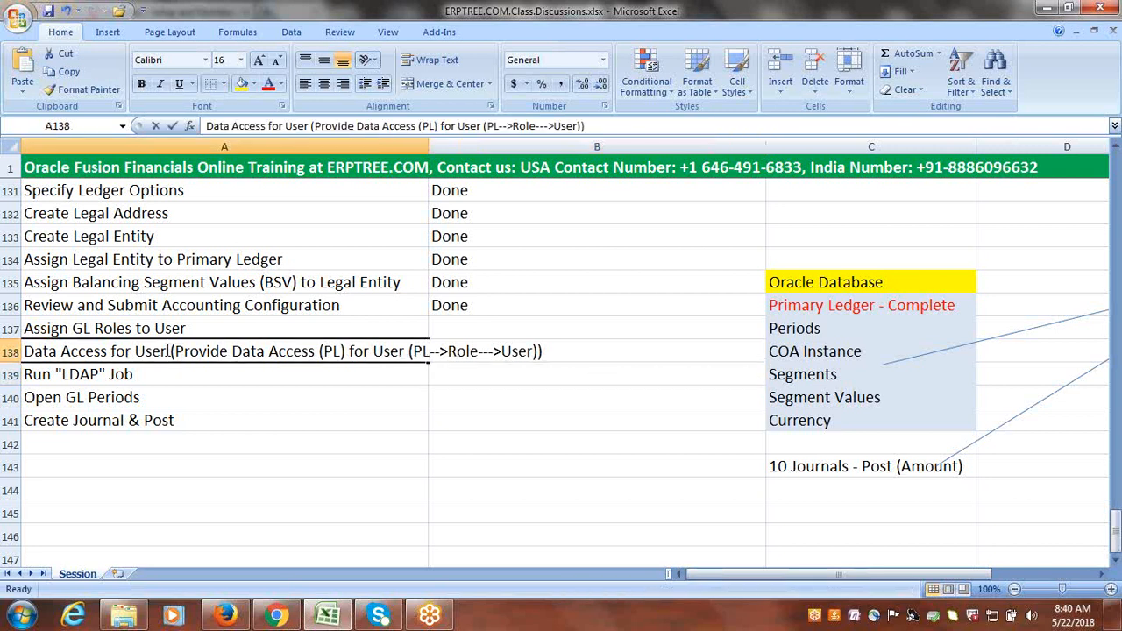
drag(25, 351, 167, 352)
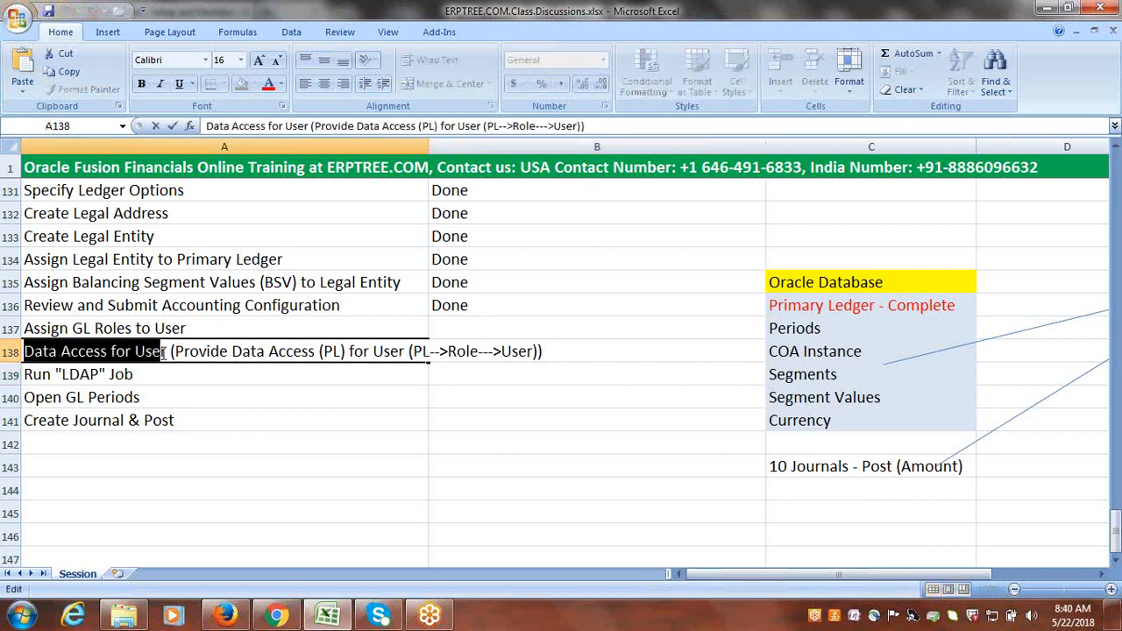
click(167, 351)
text(S)
key(BackSpace)
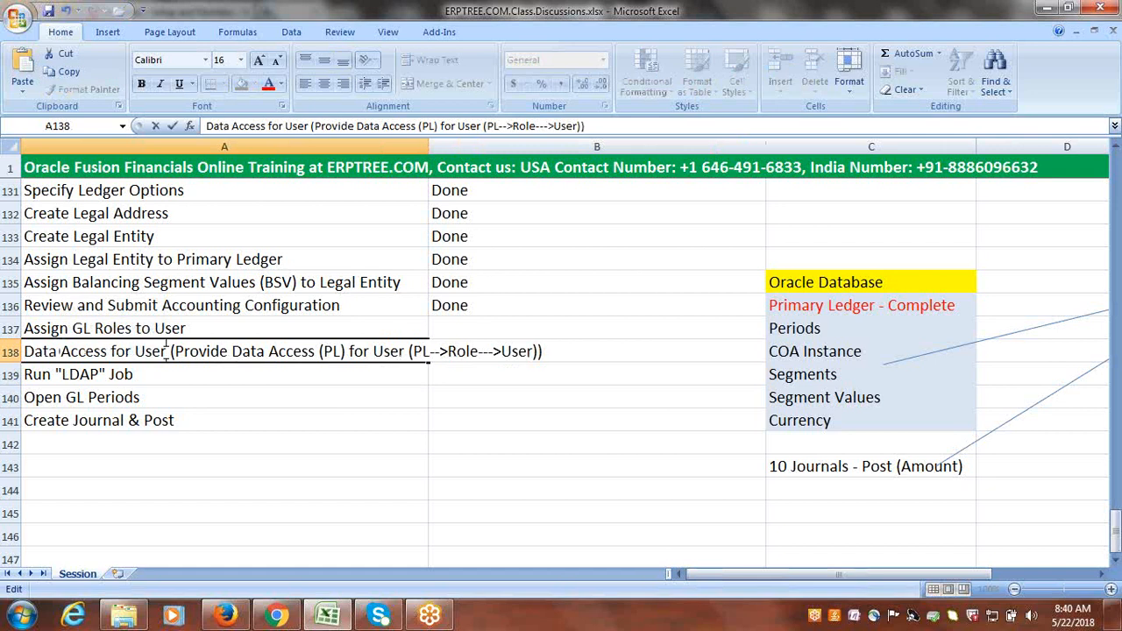
text(s)
key(ctrl+Return)
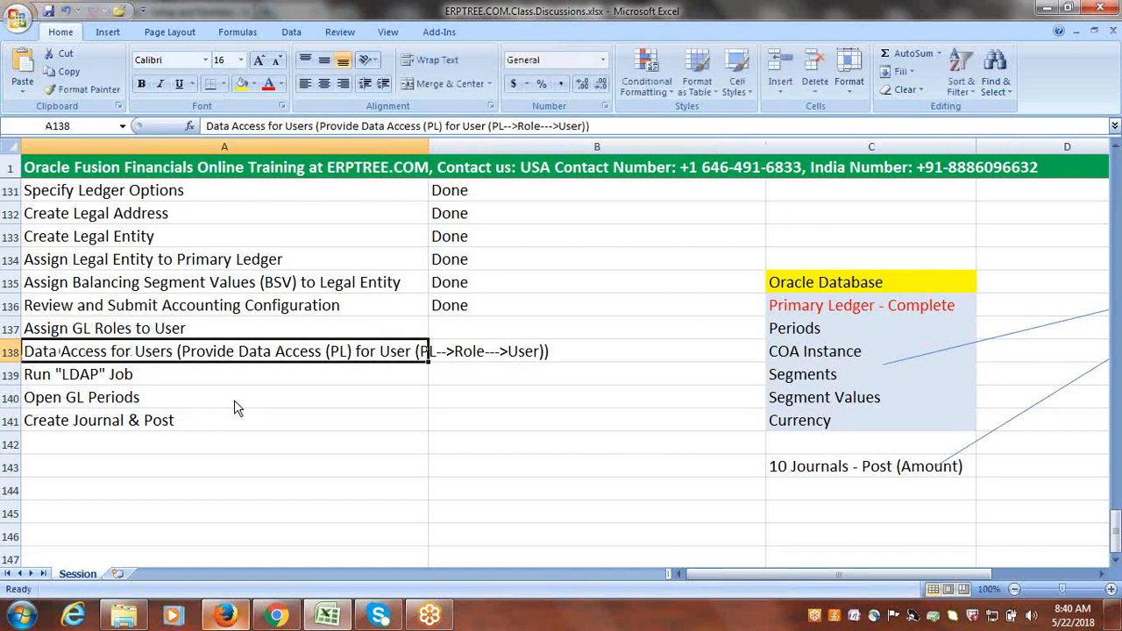
Switch to Firefox and search the Cloudinc Implementation Project tasks for "data access for users"
click(227, 617)
click(141, 314)
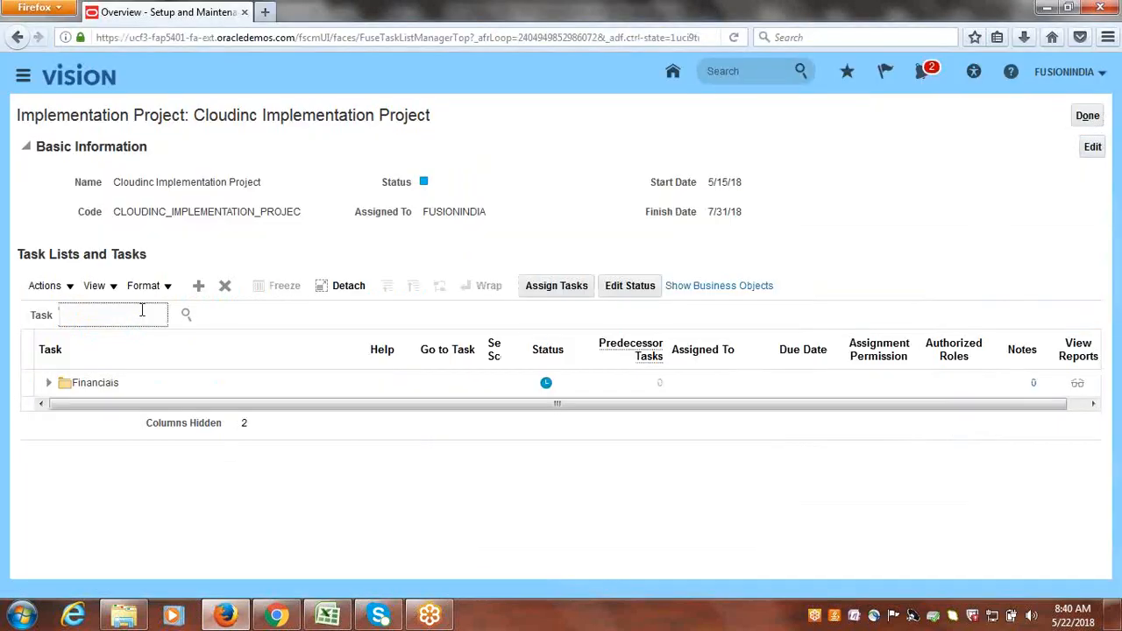
text(data access for users)
key(Return)
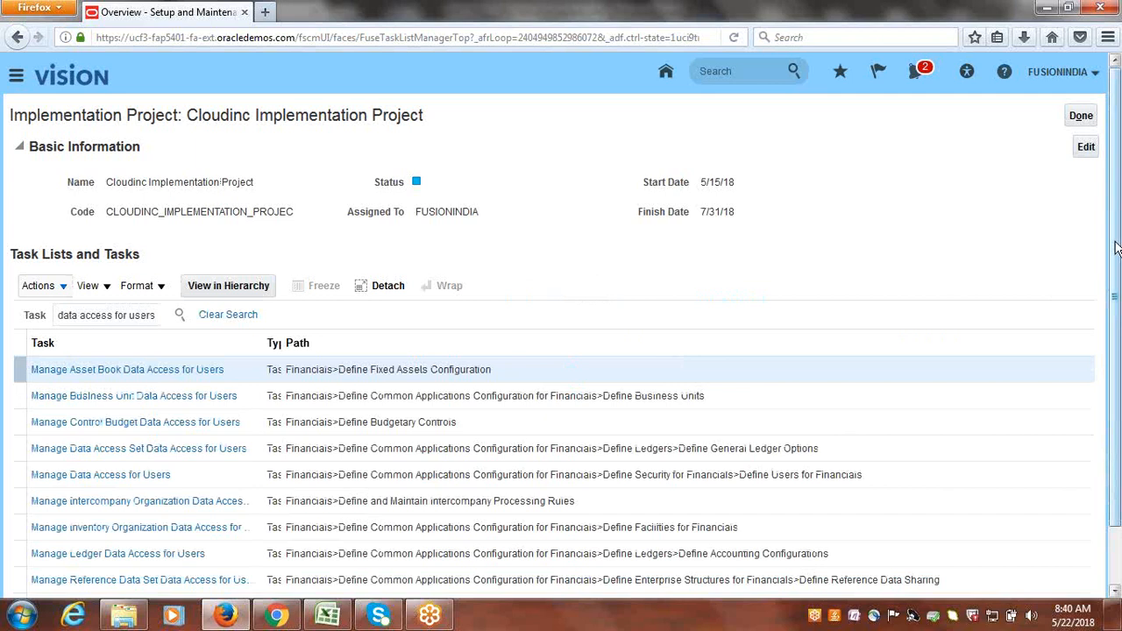
scroll(1118, 300, down, 1)
scroll(1118, 300, down, 1)
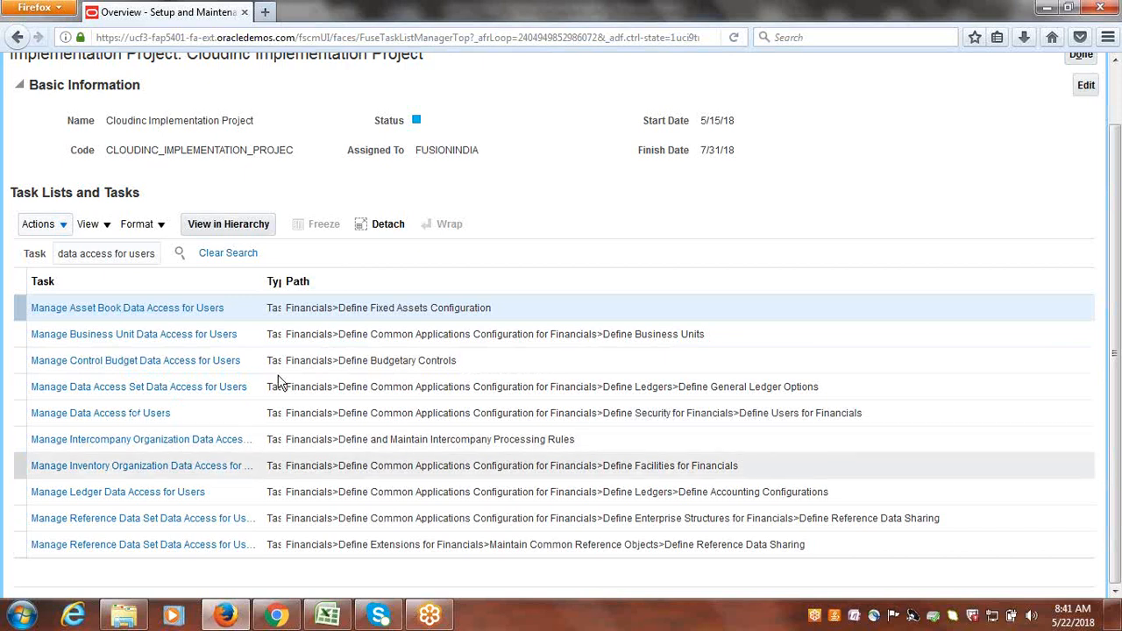
Locate Manage Data Access for Users under Define Users for Financials and go to that task
click(296, 417)
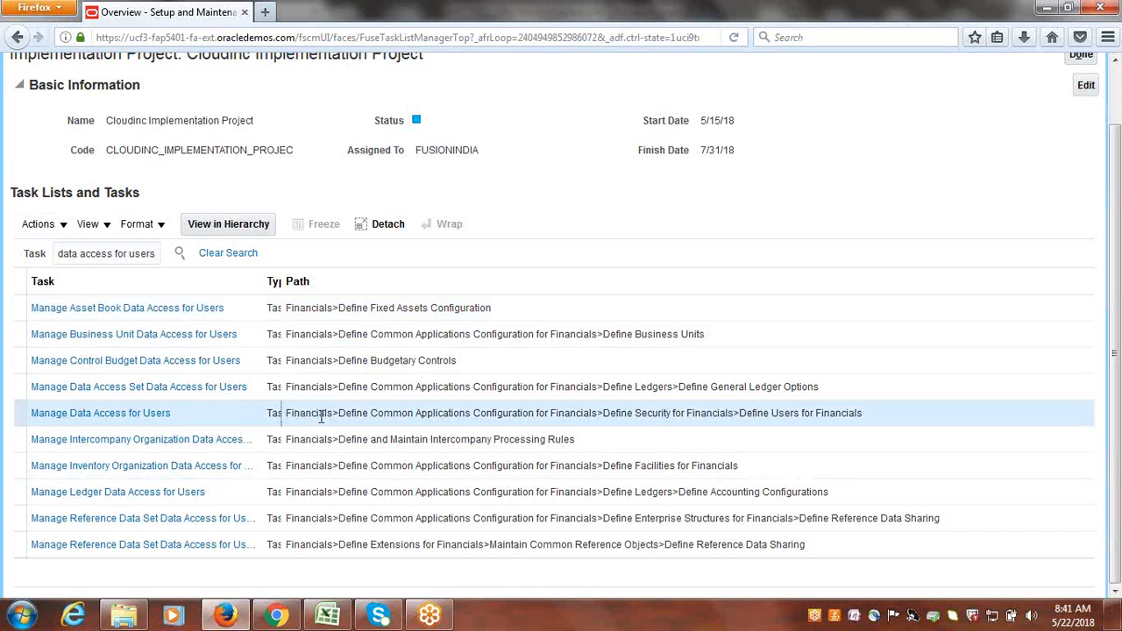
drag(334, 417, 284, 417)
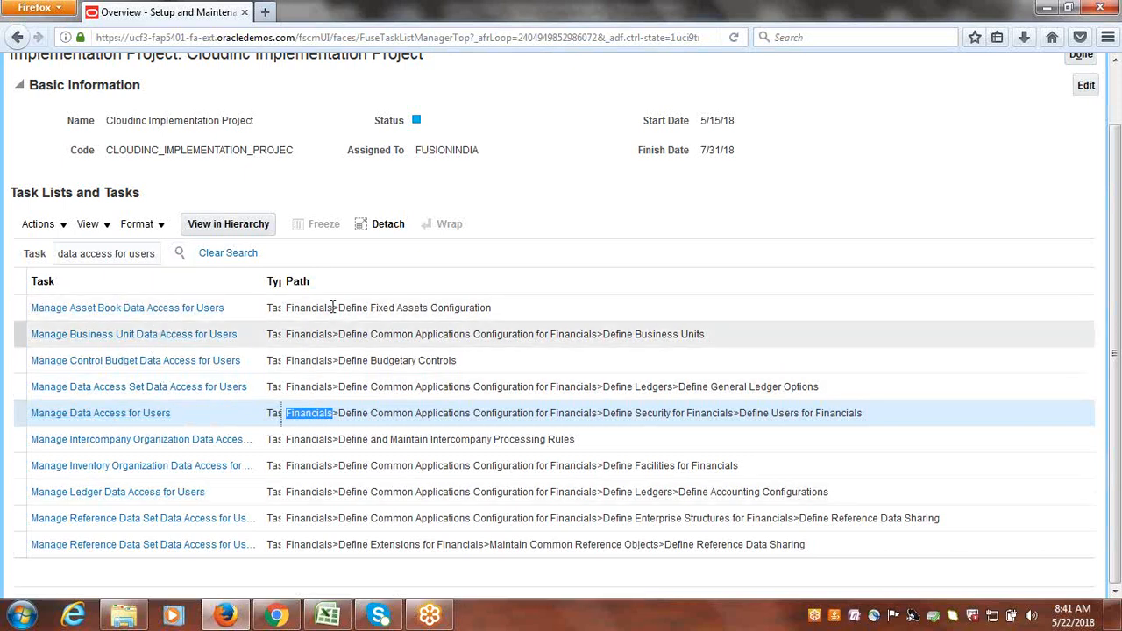
click(118, 414)
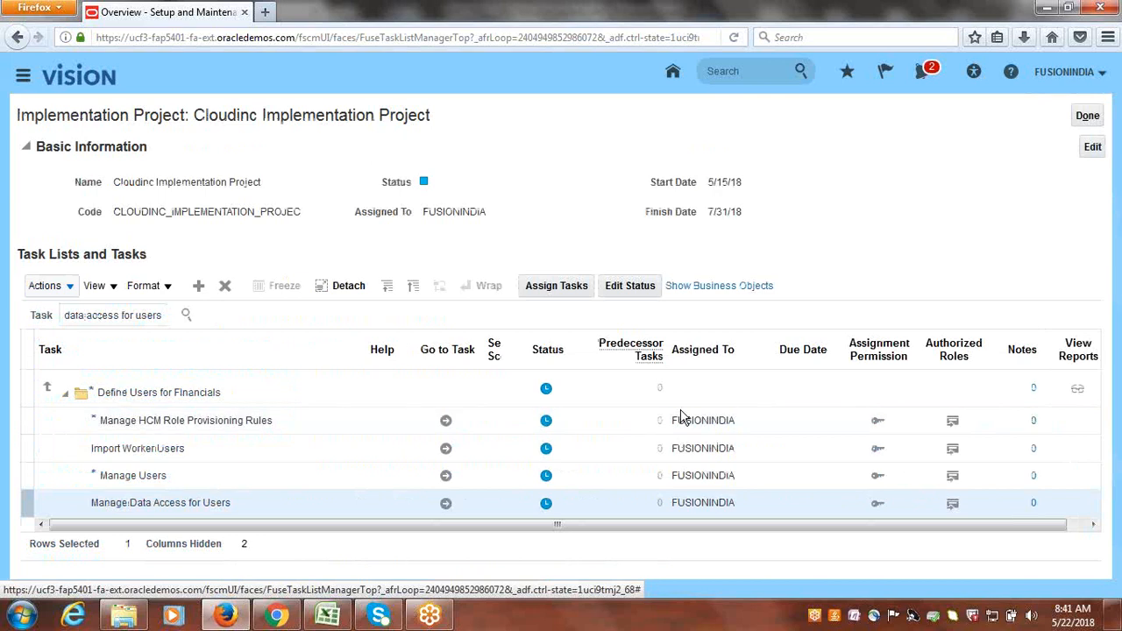
click(420, 464)
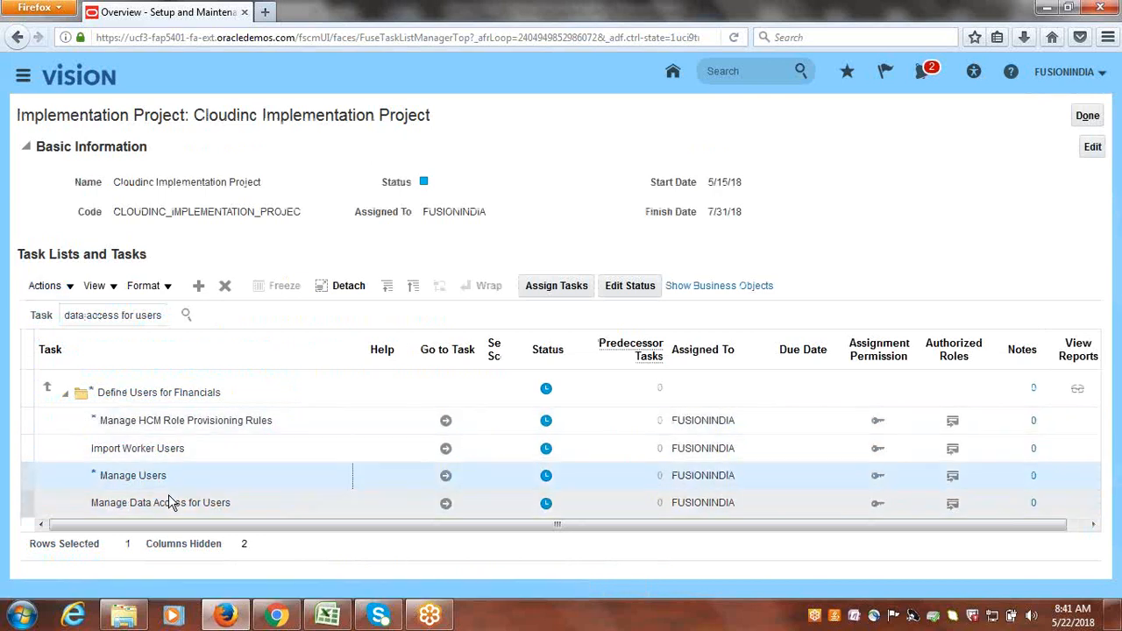
click(160, 501)
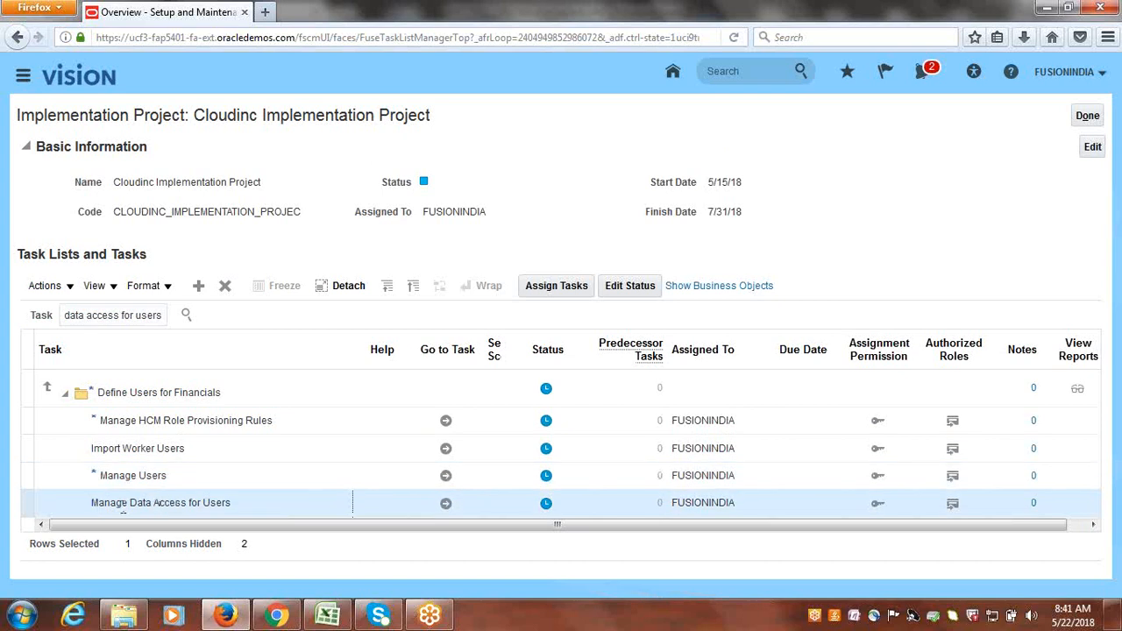
click(446, 507)
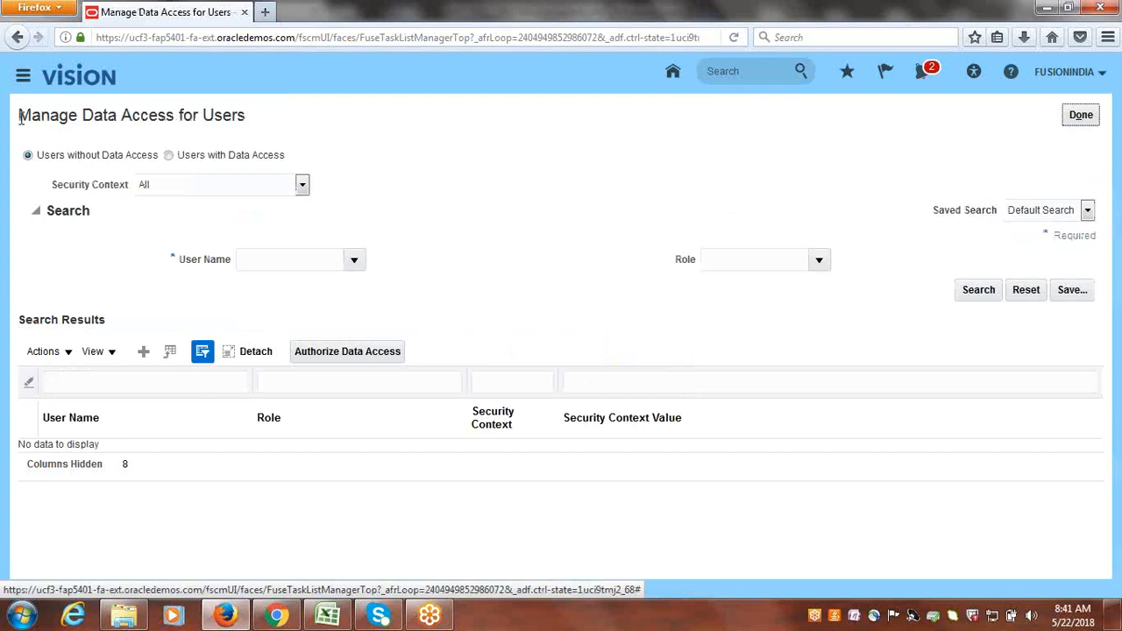
drag(17, 114, 248, 125)
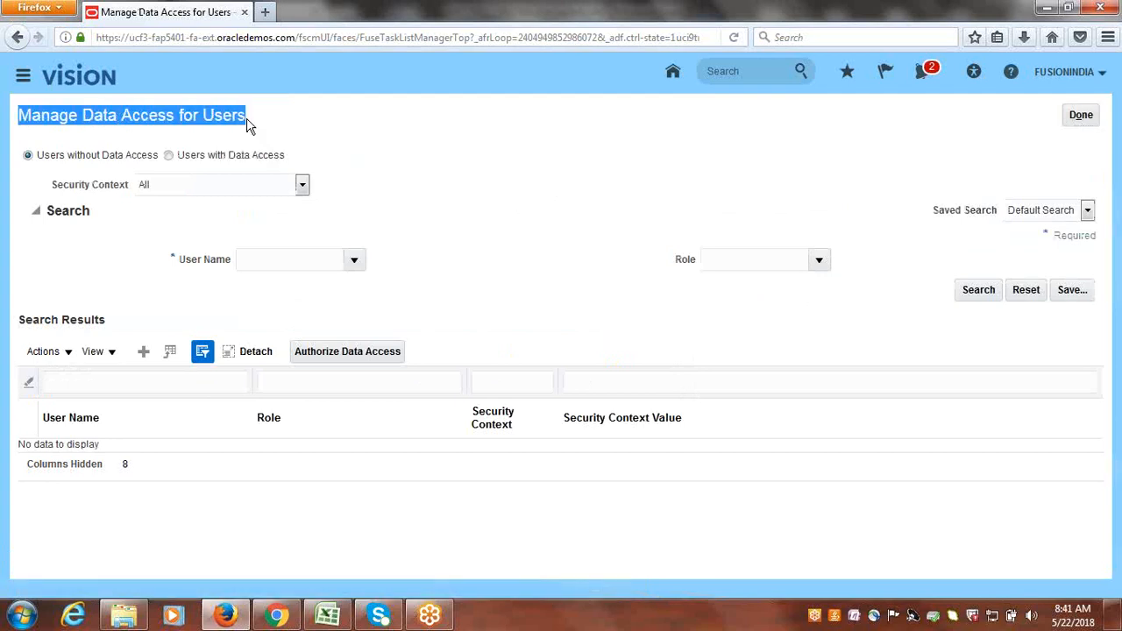
click(489, 178)
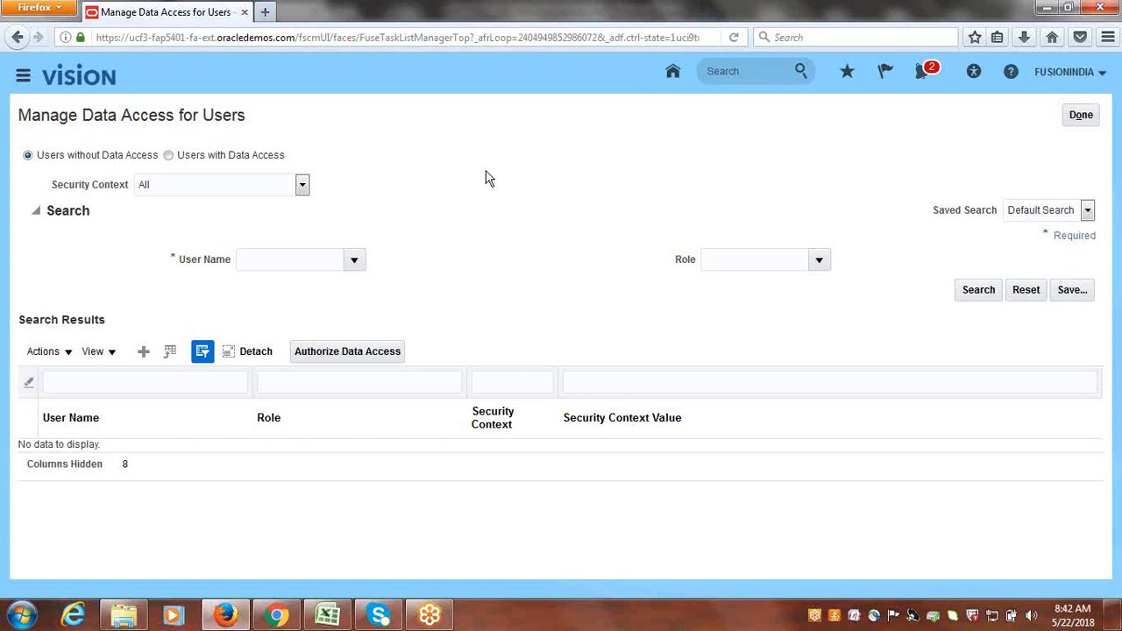
Add a new data access entry and enter CLOUDINC as its user name
click(142, 355)
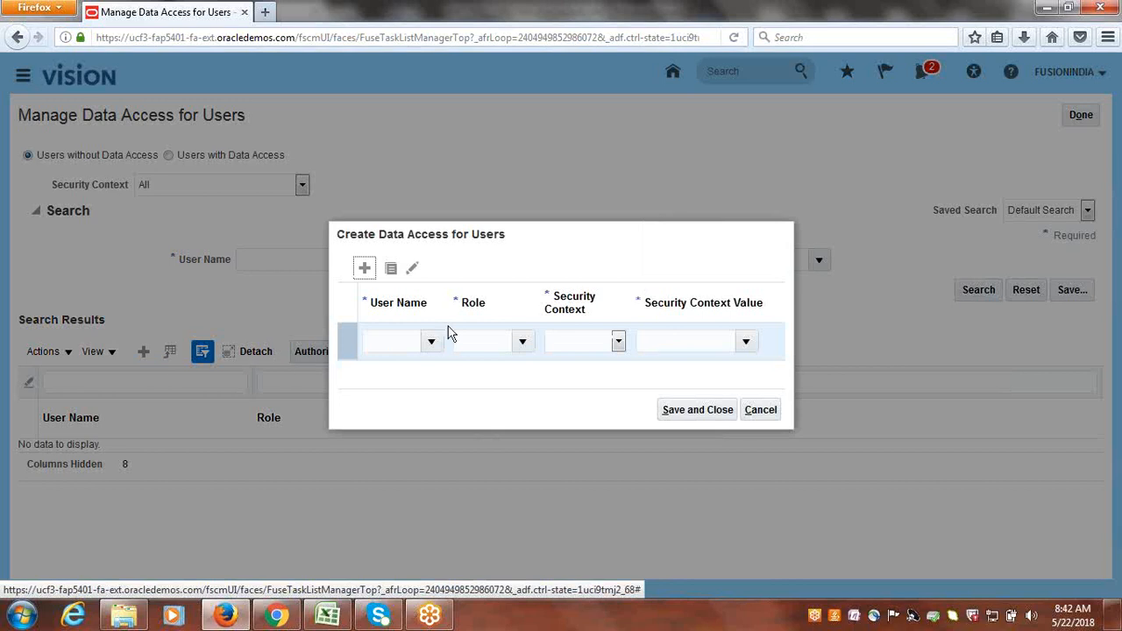
click(382, 346)
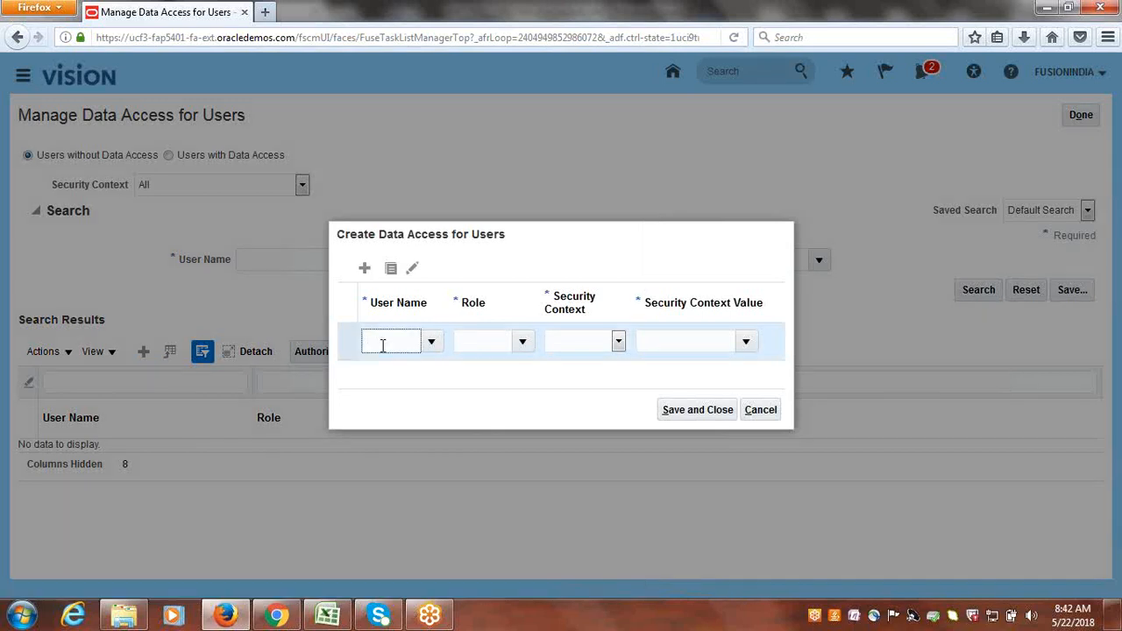
text(LOUDINC)
key(Tab)
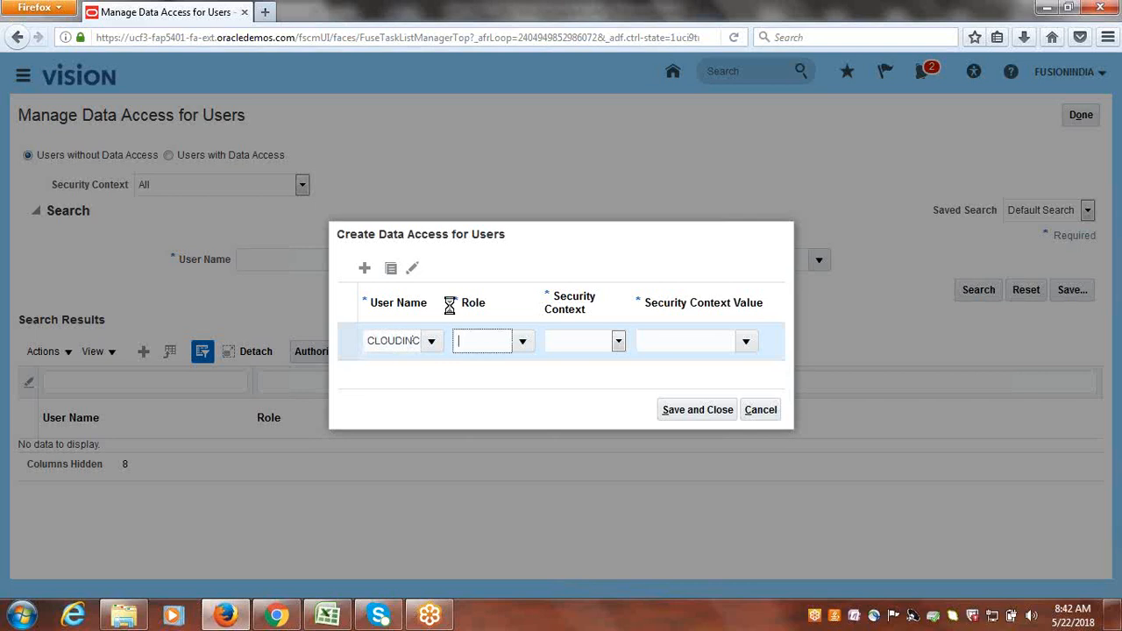
Search the available user names for CLOUDINC and dismiss the search dialog
click(584, 307)
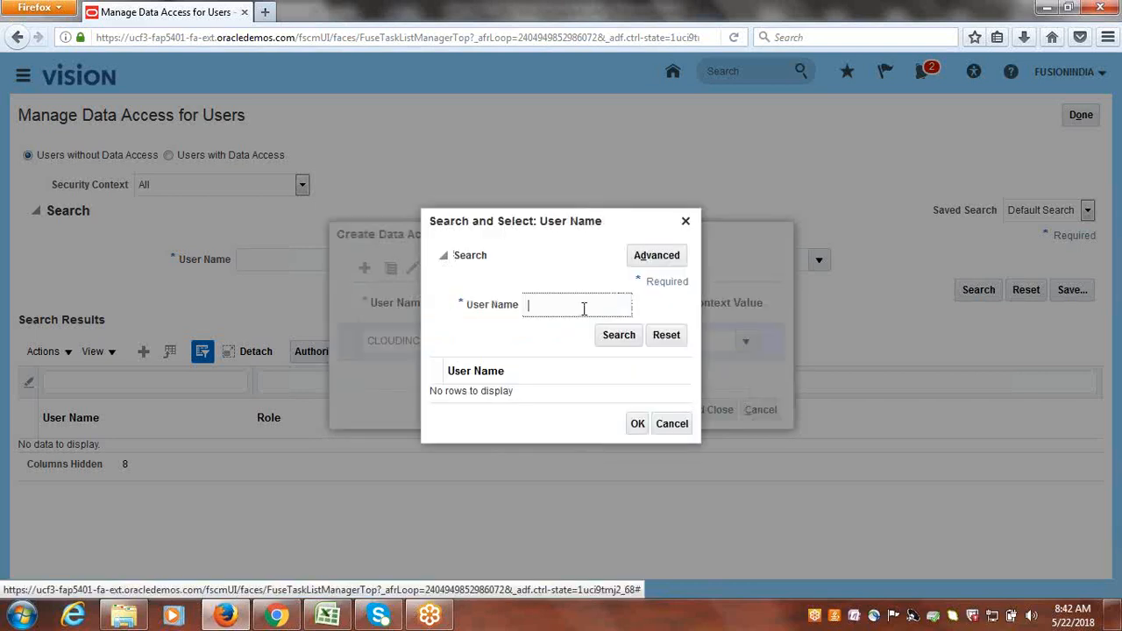
text(CLOUDIN)
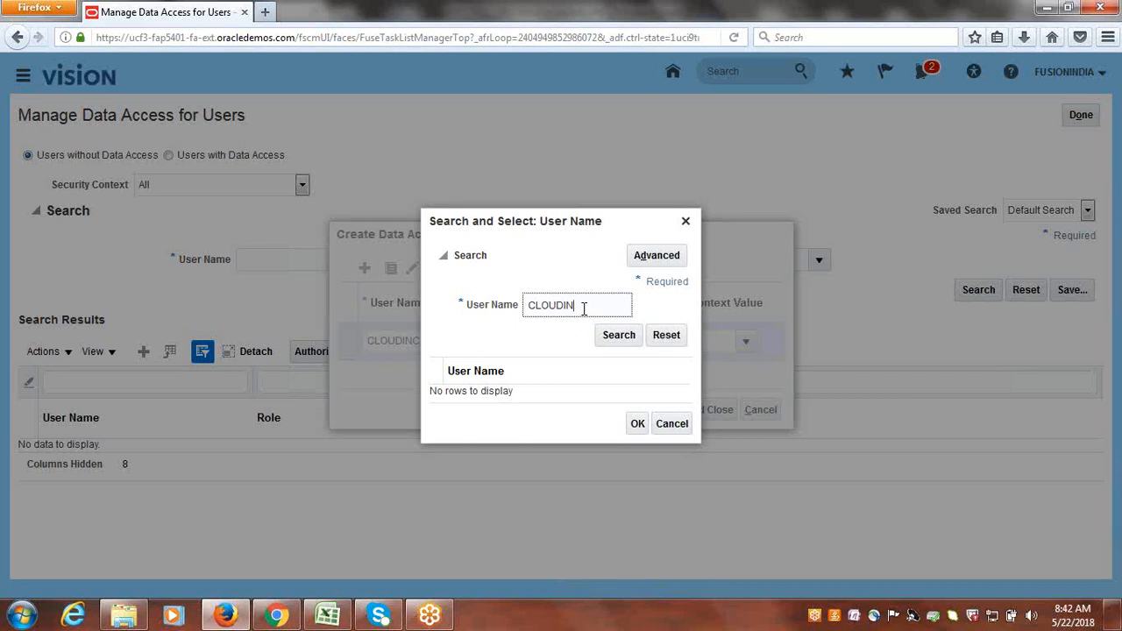
text(C)
click(627, 342)
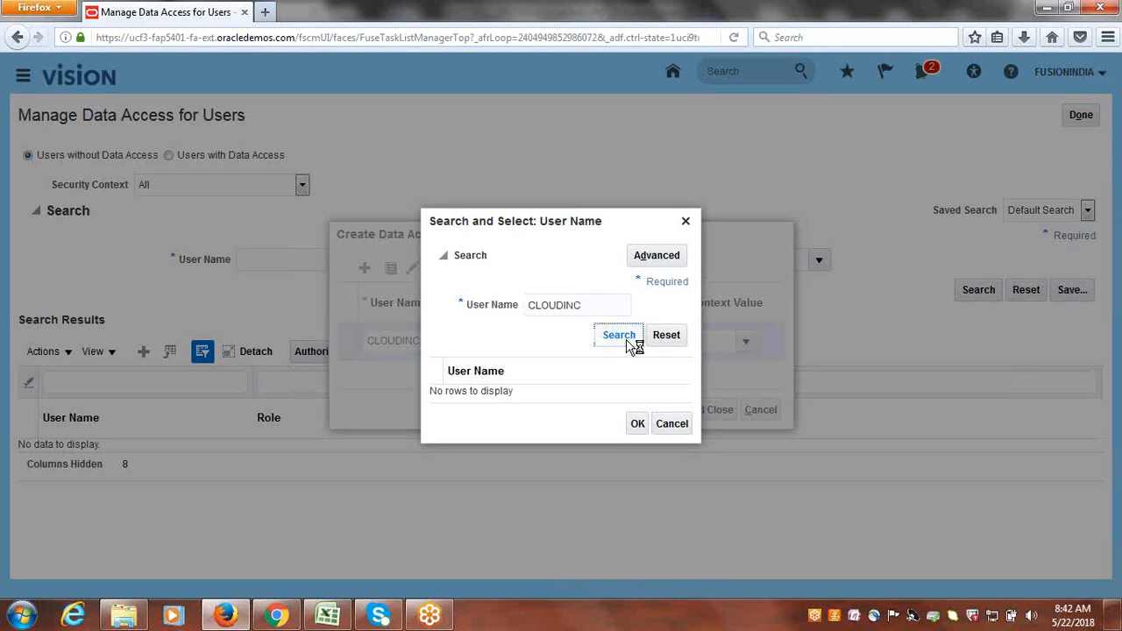
click(685, 220)
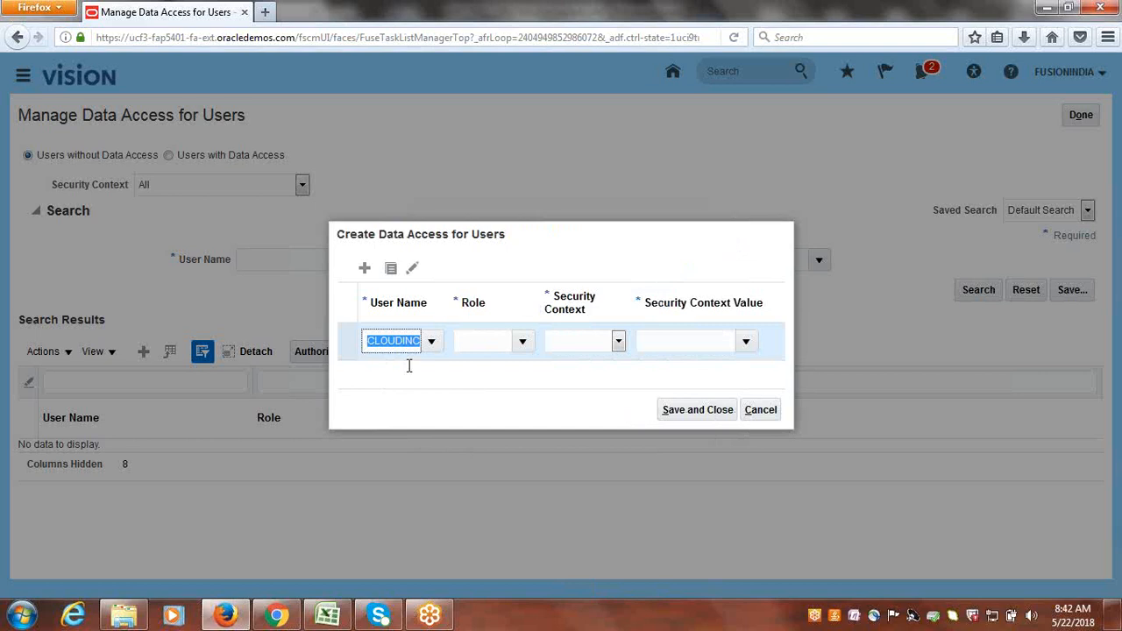
Set the data access entry's user name to FUSIONINDIA instead
key(BackSpace)
text(Clou)
key(BackSpace)
key(BackSpace)
key(BackSpace)
key(BackSpace)
text(FUSIONINDIA)
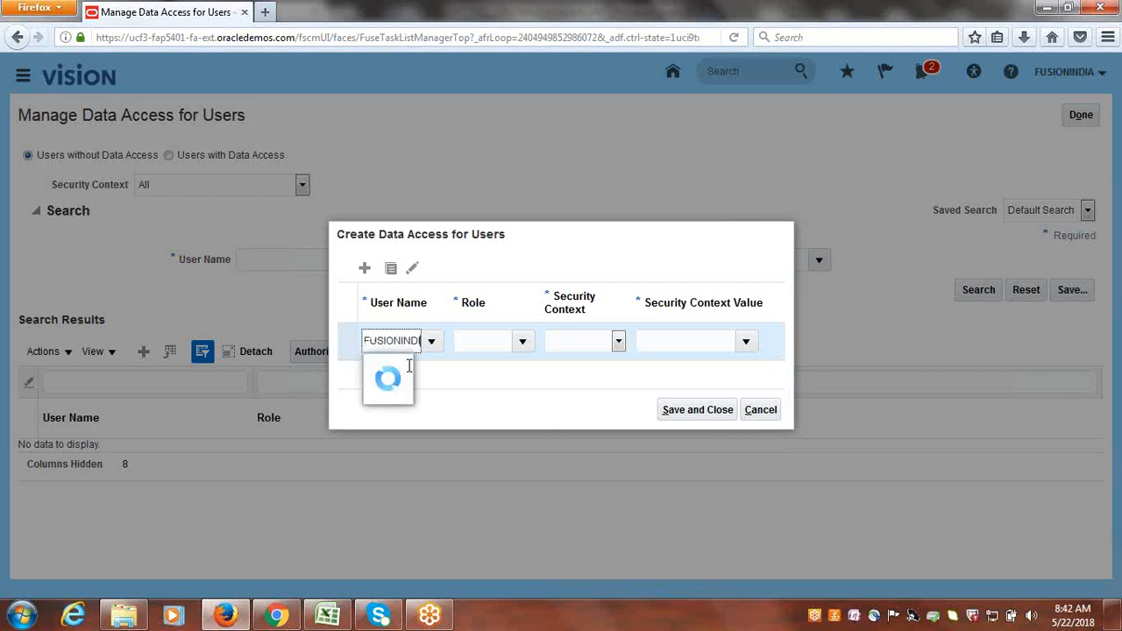
key(Tab)
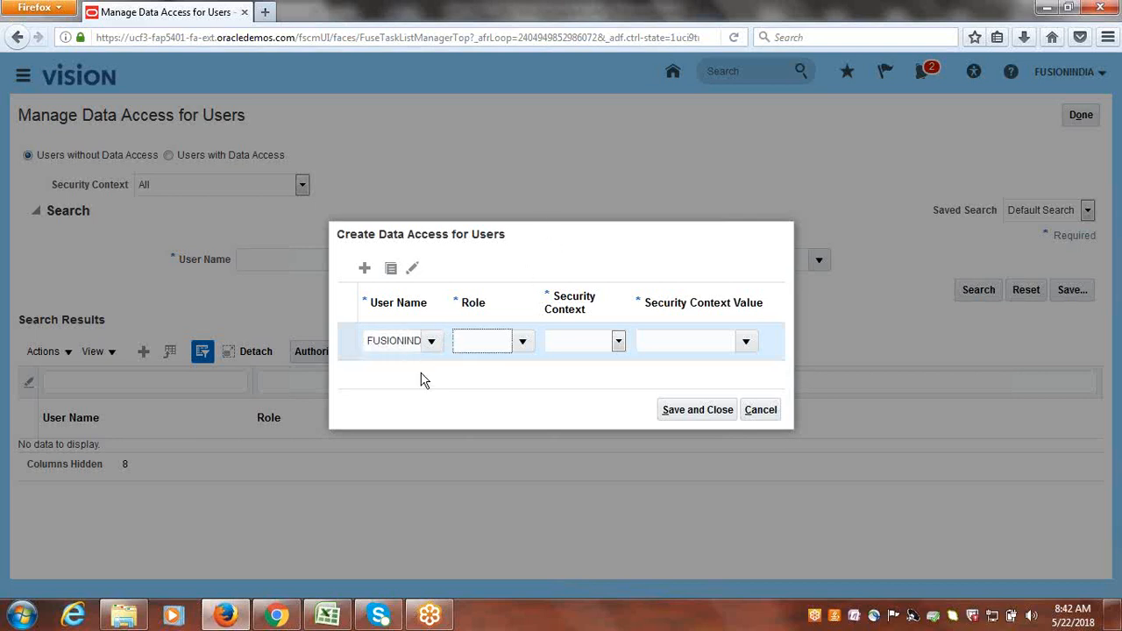
Assign the Chief Financial Officer role to the entry and look through the available security context options
click(524, 345)
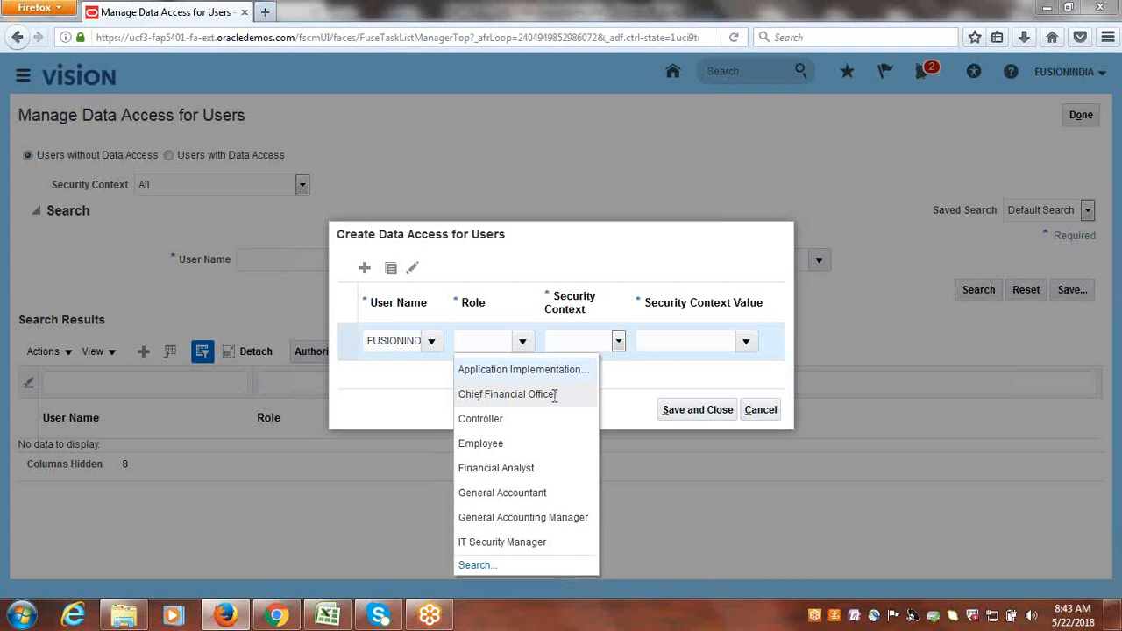
click(488, 395)
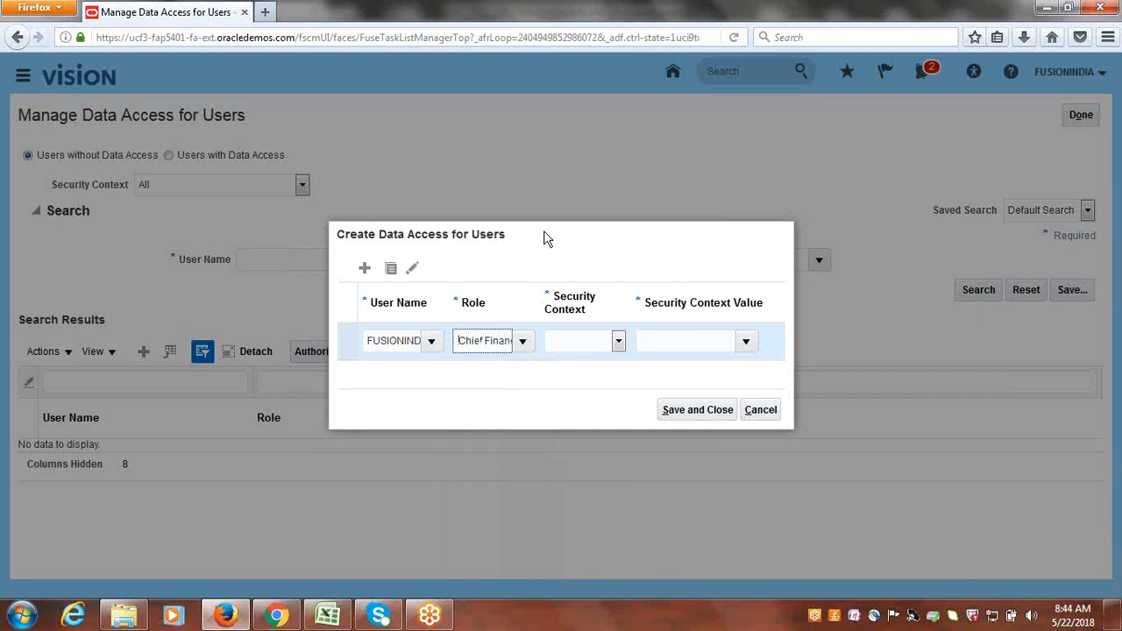
click(566, 274)
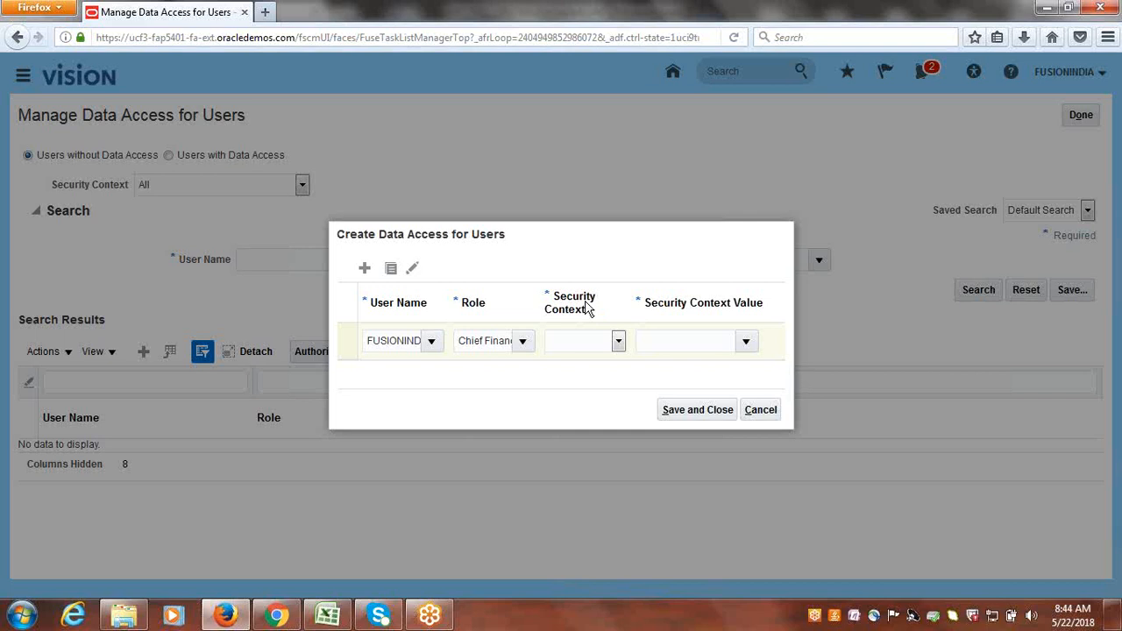
click(618, 342)
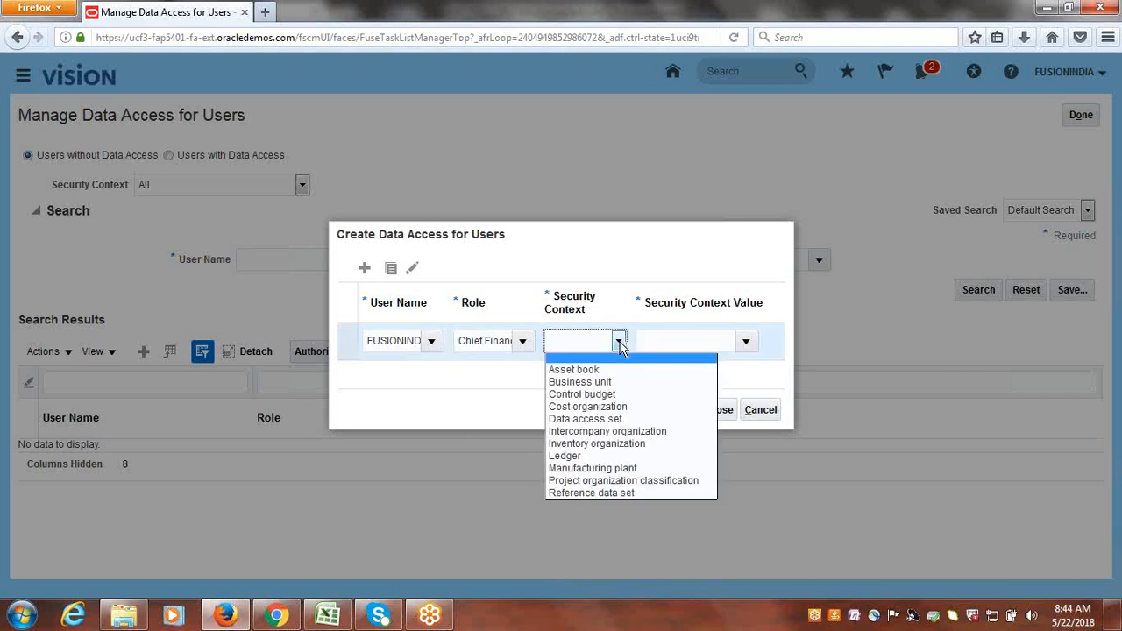
click(488, 343)
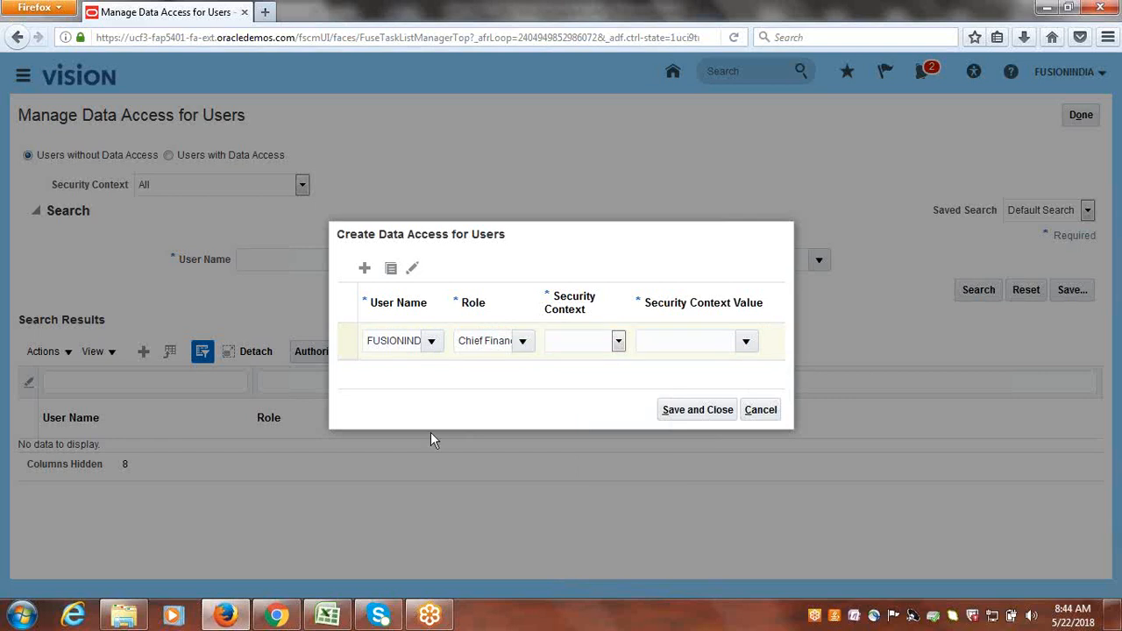
Switch to the Excel checklist and enter "R12" in cell B144 below the setup tasks
click(328, 615)
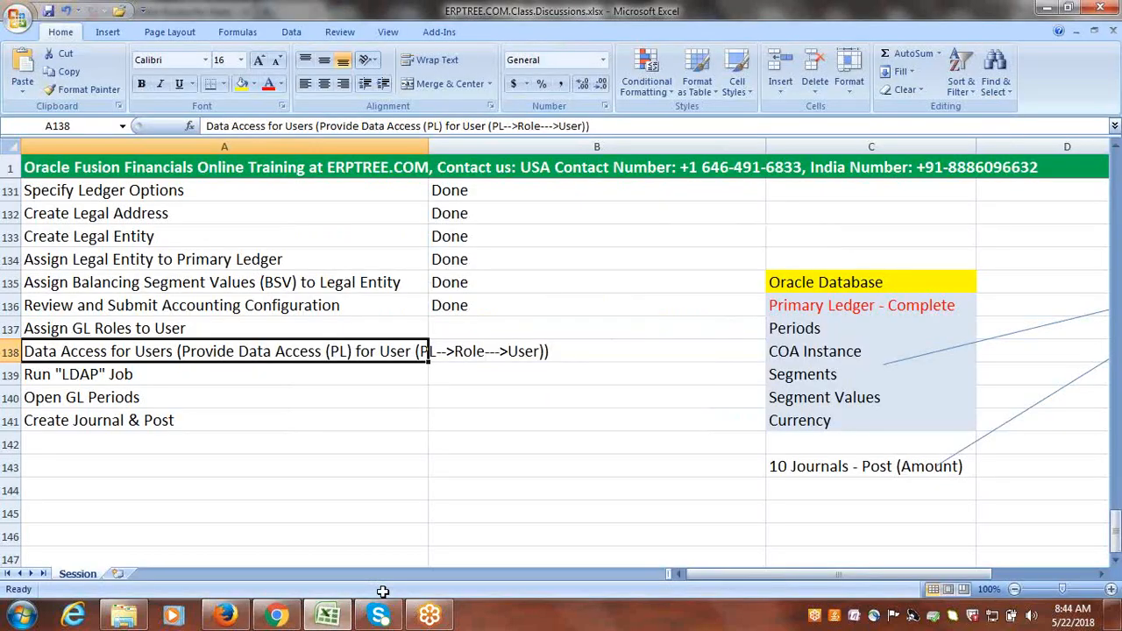
click(604, 472)
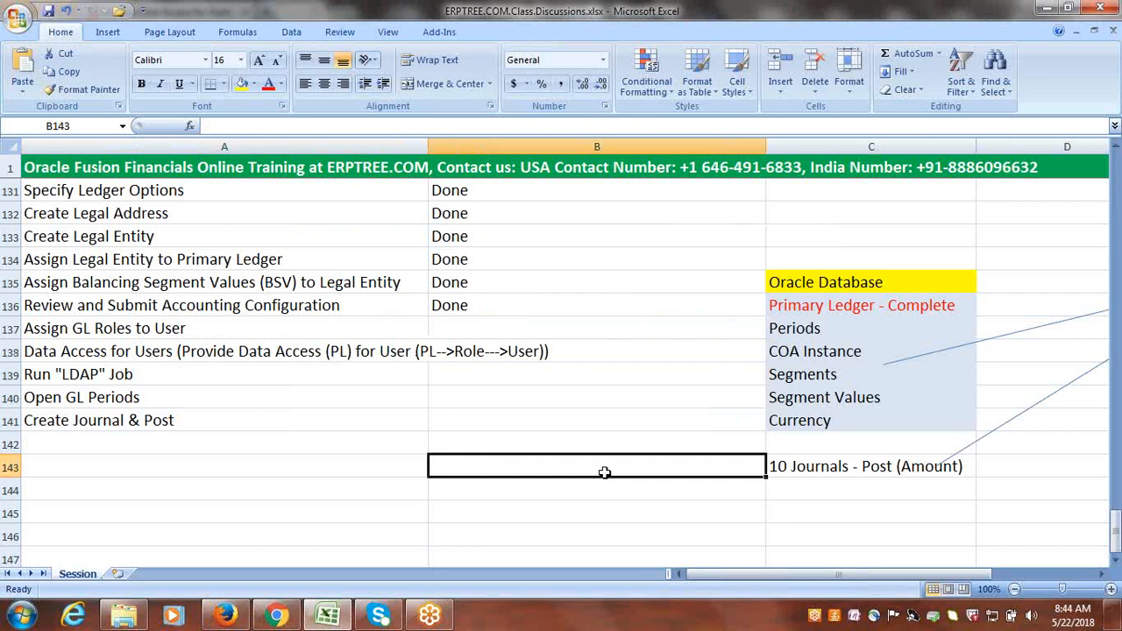
key(Return)
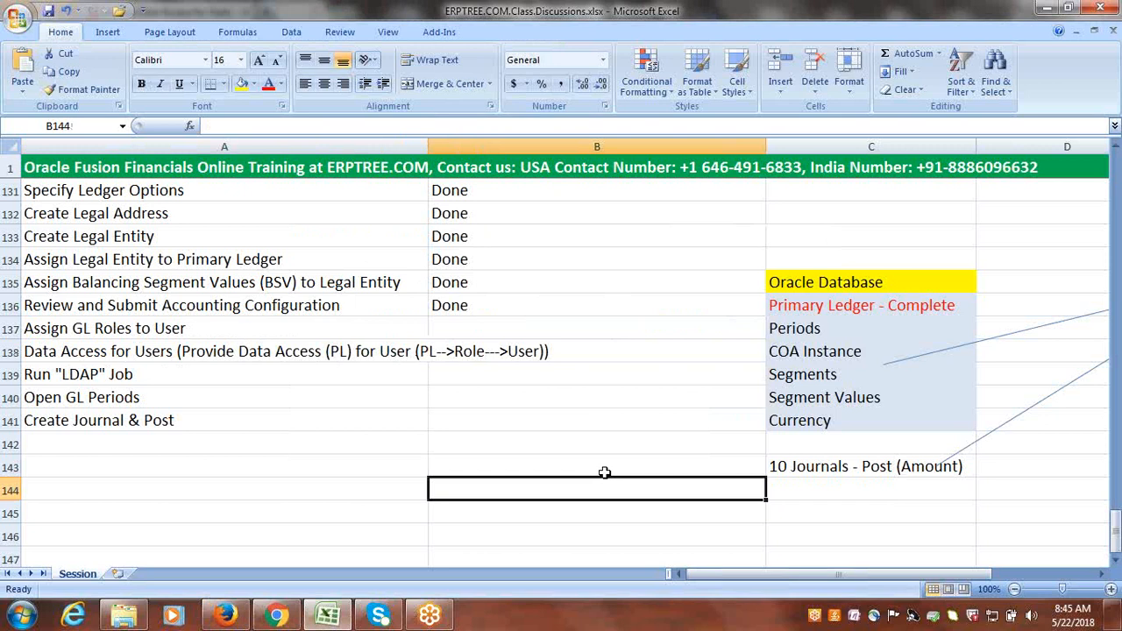
text(R)
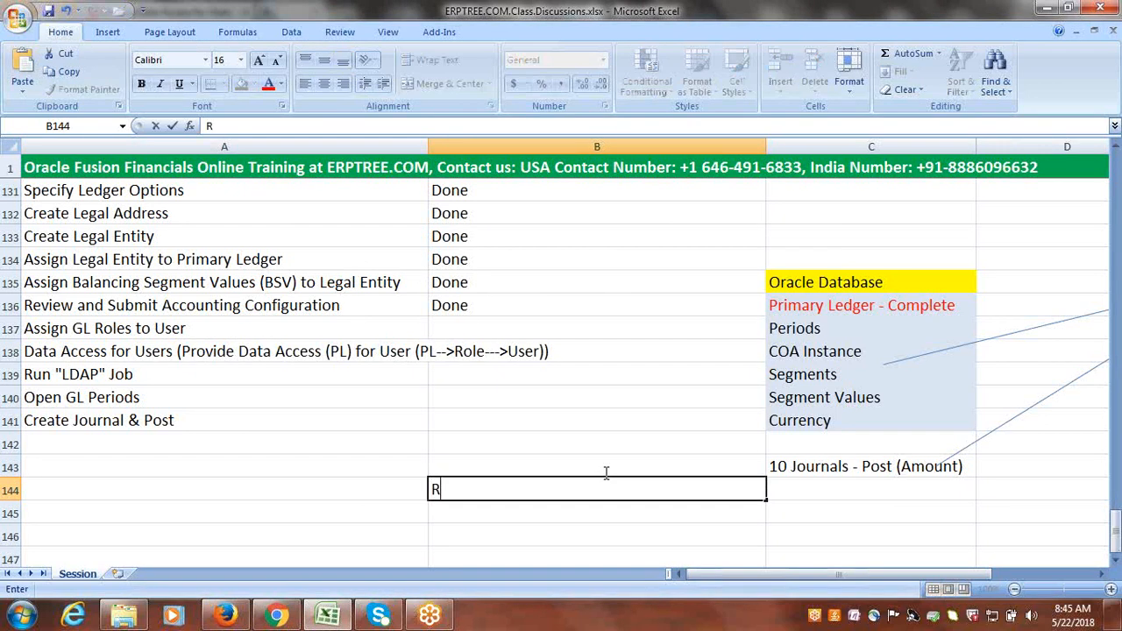
text(12)
click(504, 513)
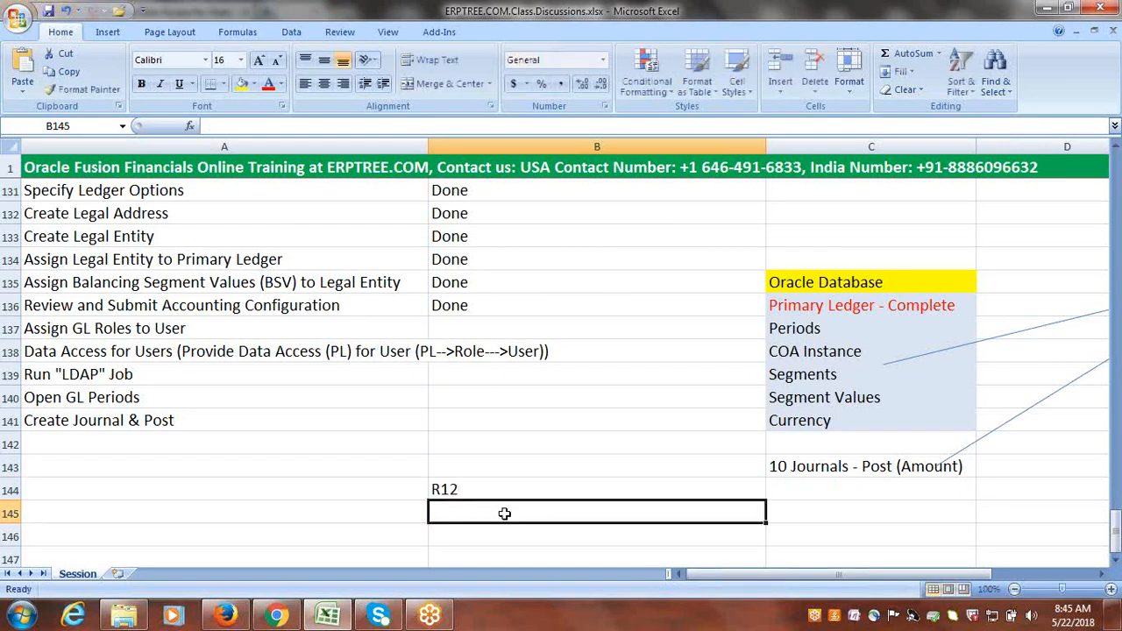
Enter "XYZ Primary Ledger" in cell B145 and copy the same text into B146
text(x)
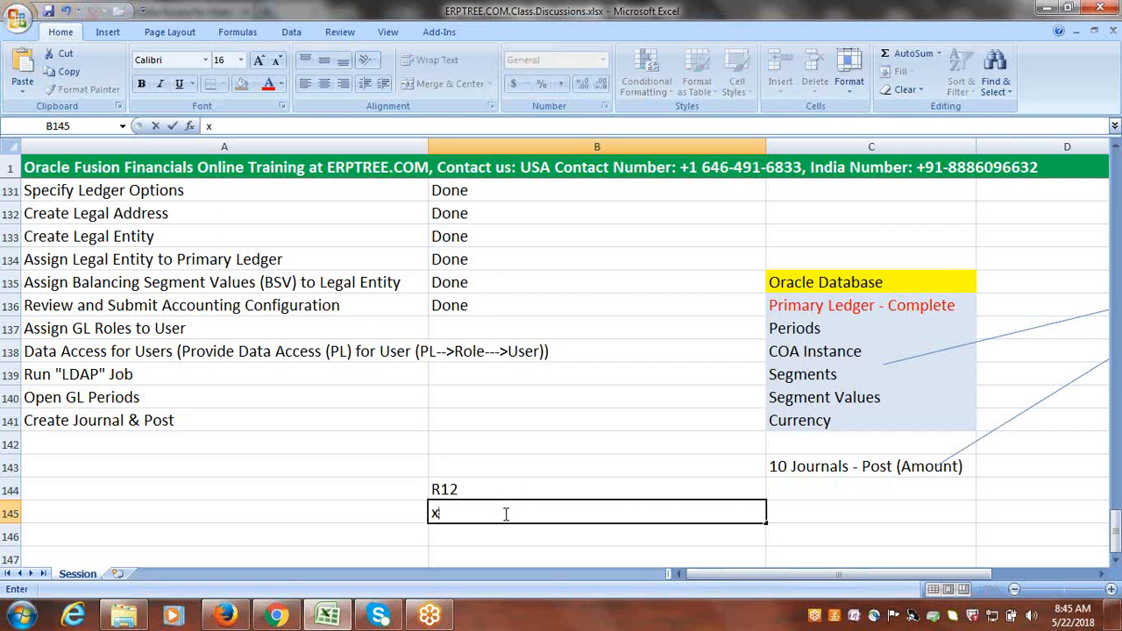
key(BackSpace)
text(XYZ Primary Ledger)
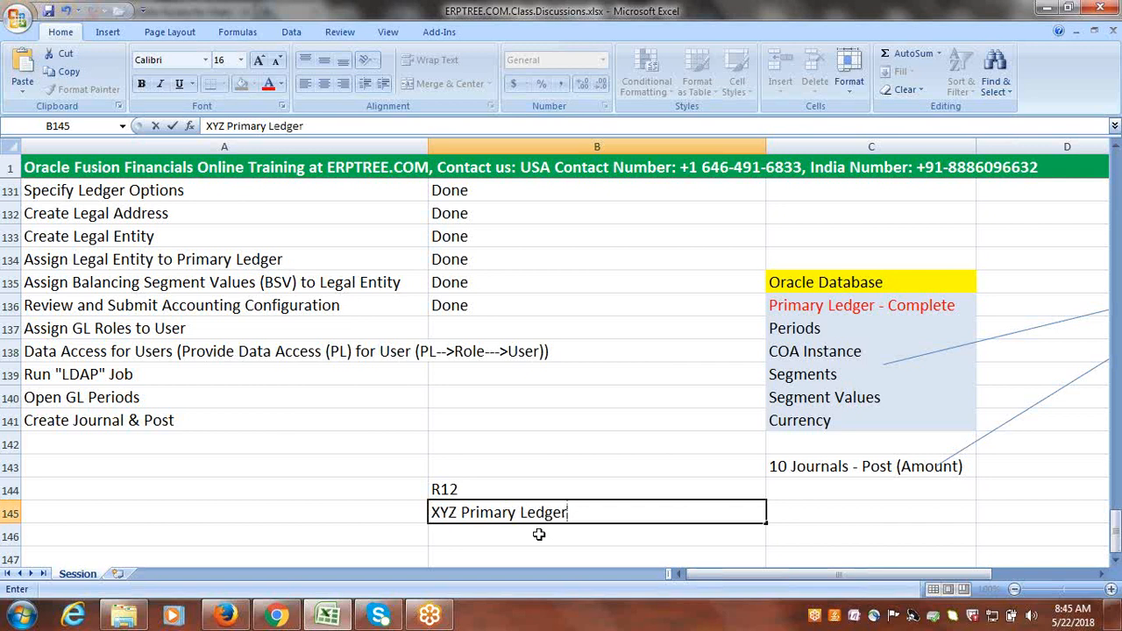
drag(580, 512, 426, 513)
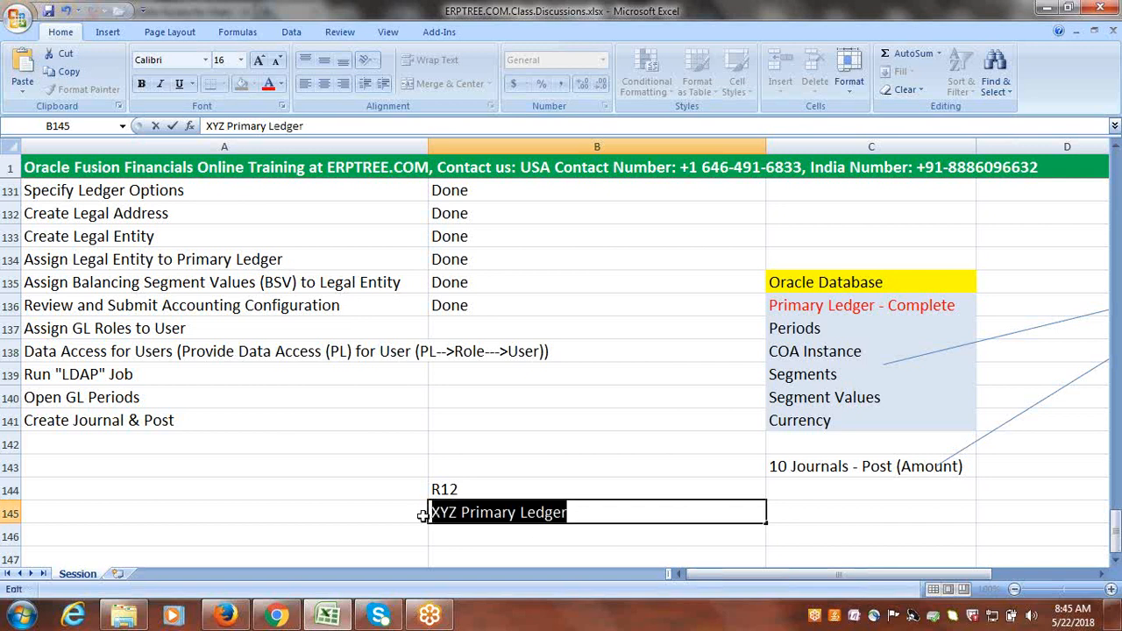
key(ctrl+c)
click(458, 532)
key(ctrl+v)
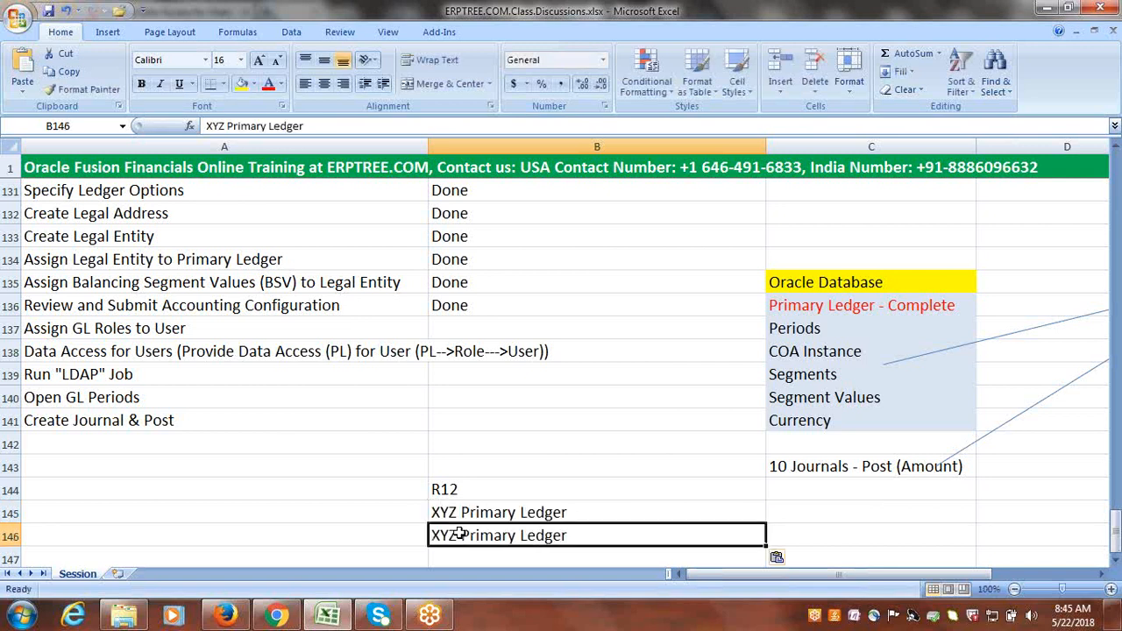
Append "(Data Access Set)" to the ledger name in cell B146
double_click(578, 534)
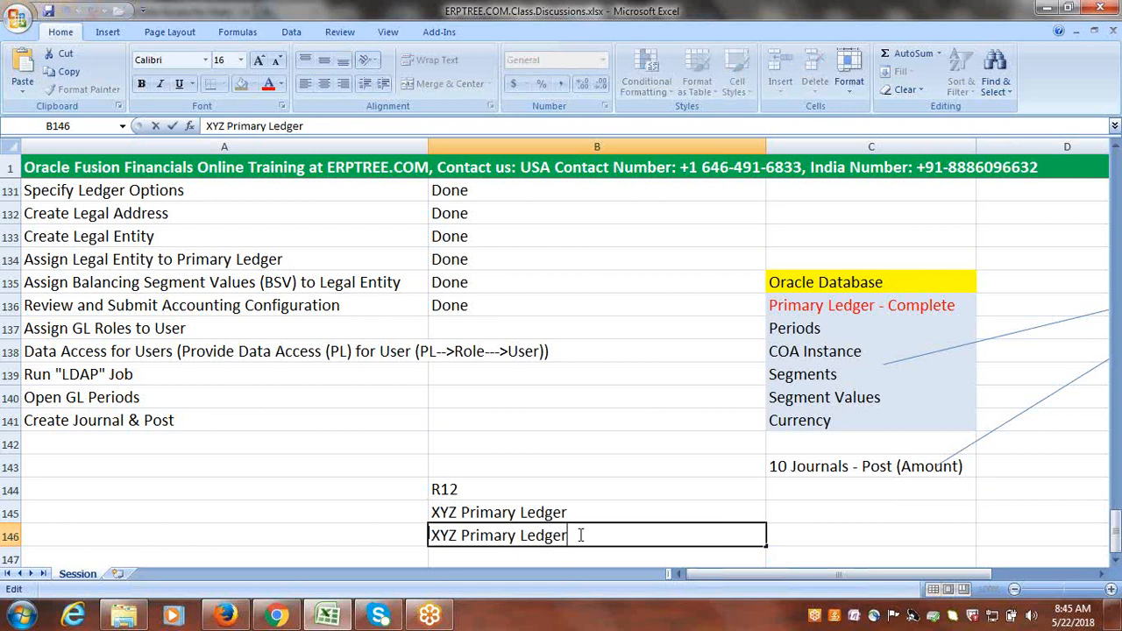
click(1115, 565)
click(1115, 565)
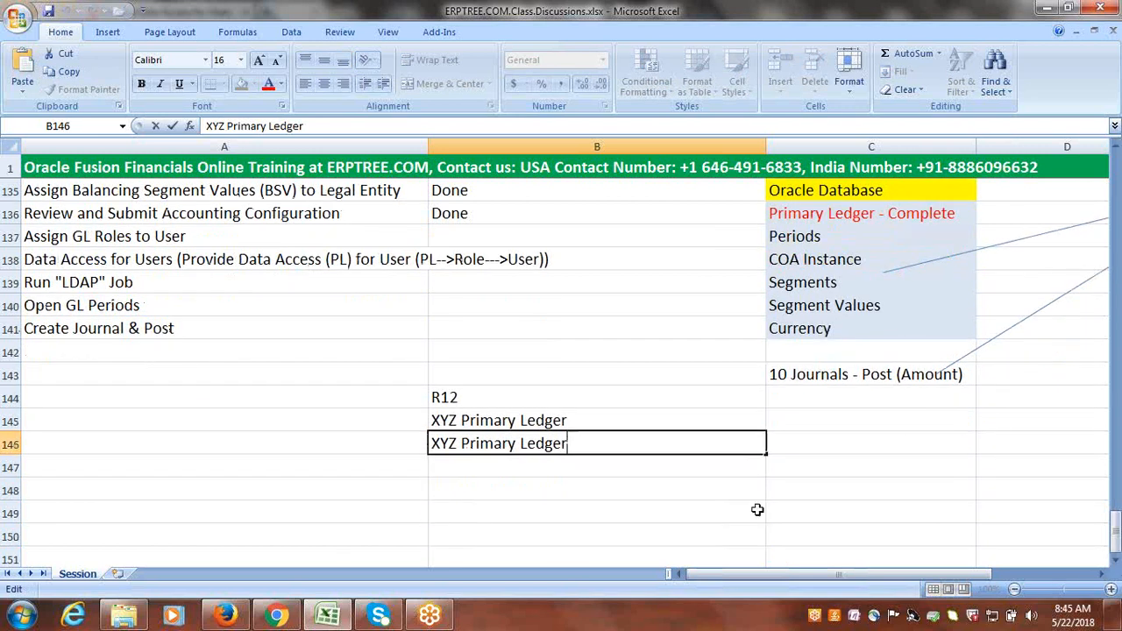
click(532, 424)
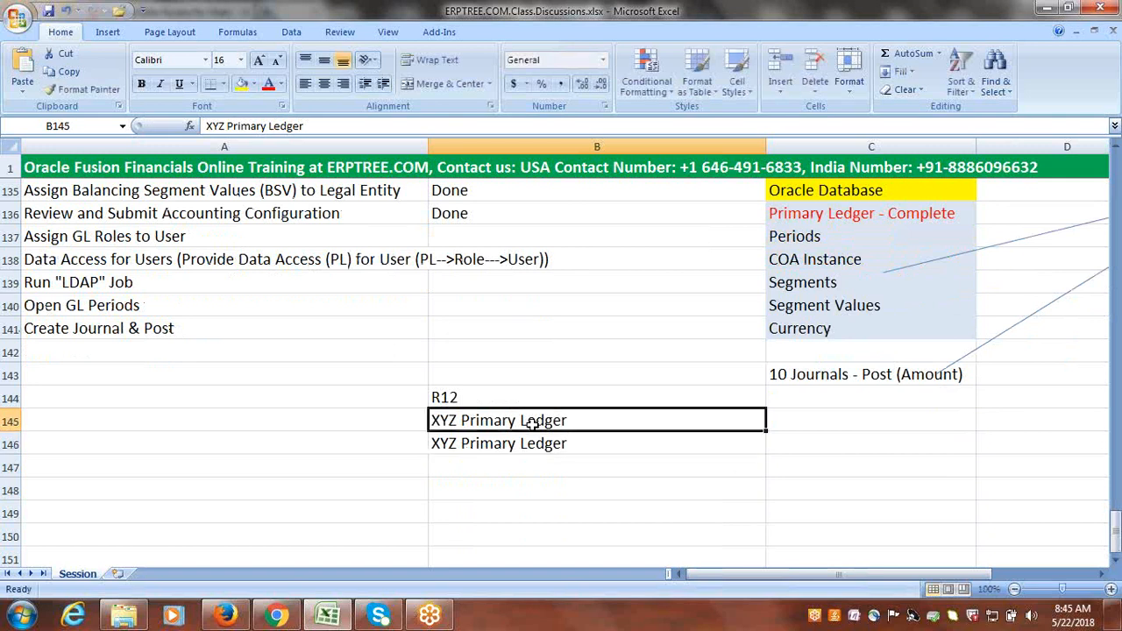
click(571, 444)
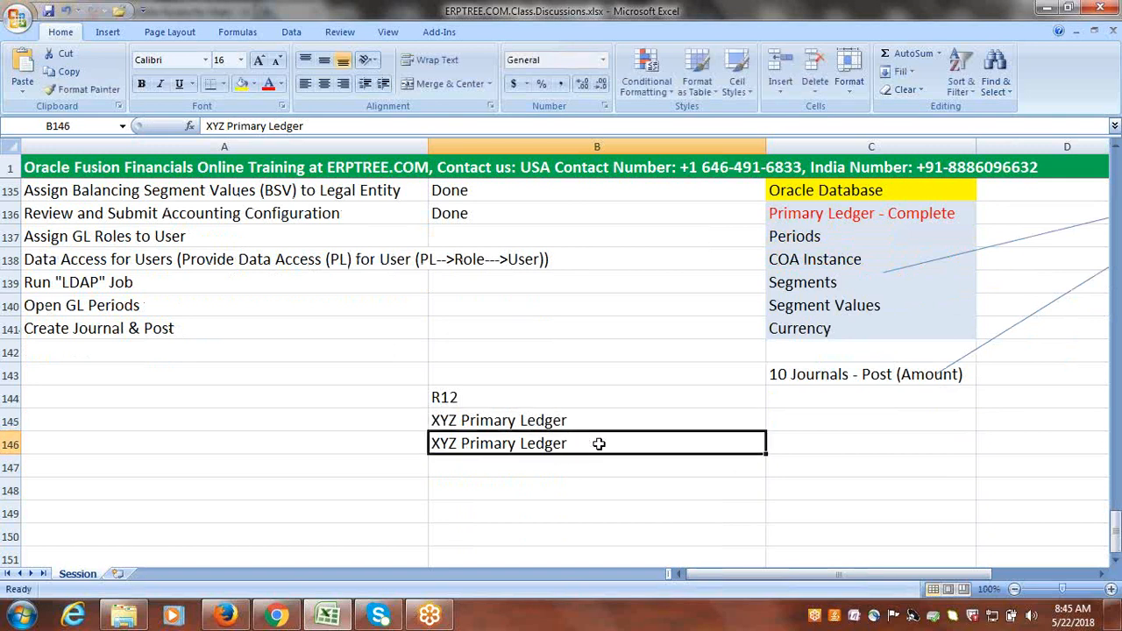
double_click(599, 443)
text((D)
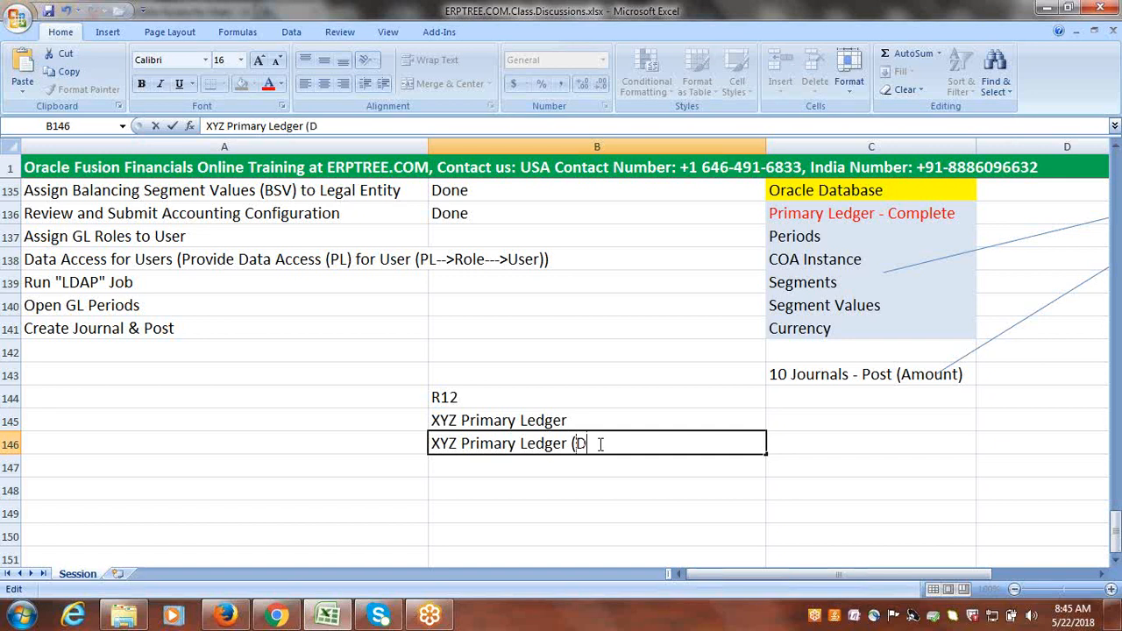
text(ata Access Set)
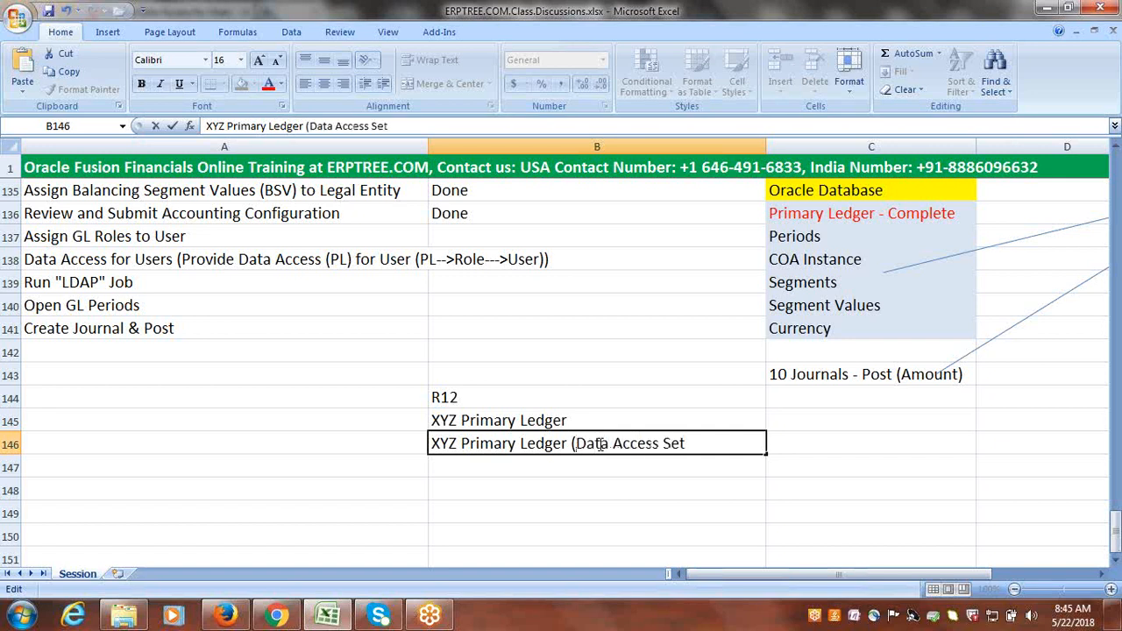
text())
Extend cell B145 to read "XYZ Primary Ledger---------GL Ledger Name----Resp."
double_click(647, 423)
text(---------)
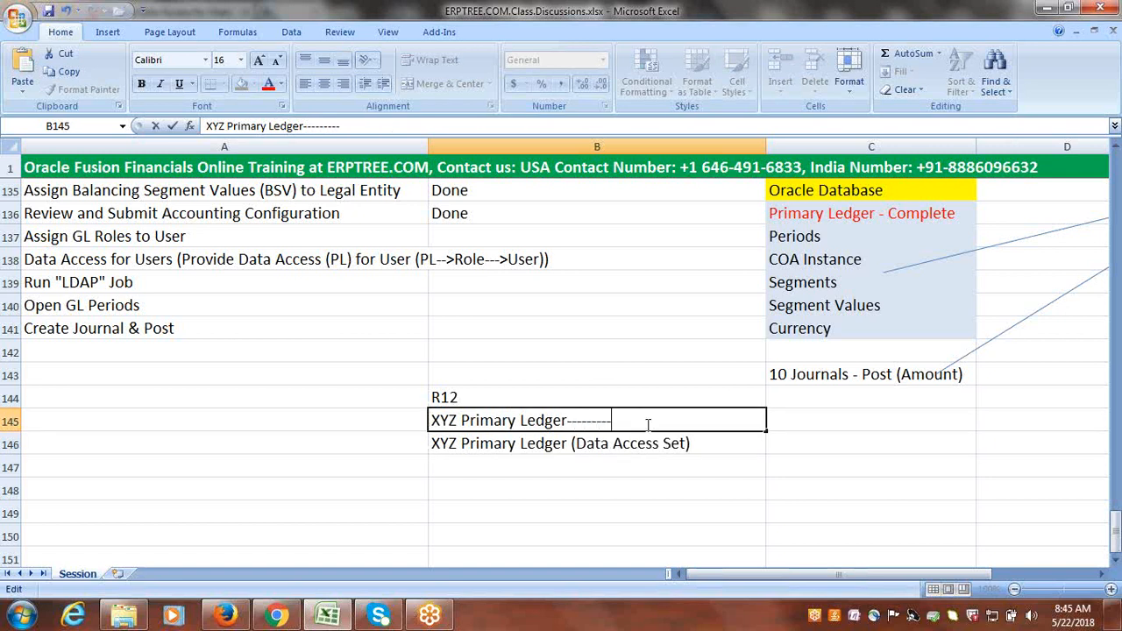
text(D)
key(BackSpace)
text(g)
key(BackSpace)
text(GL Ledger Name)
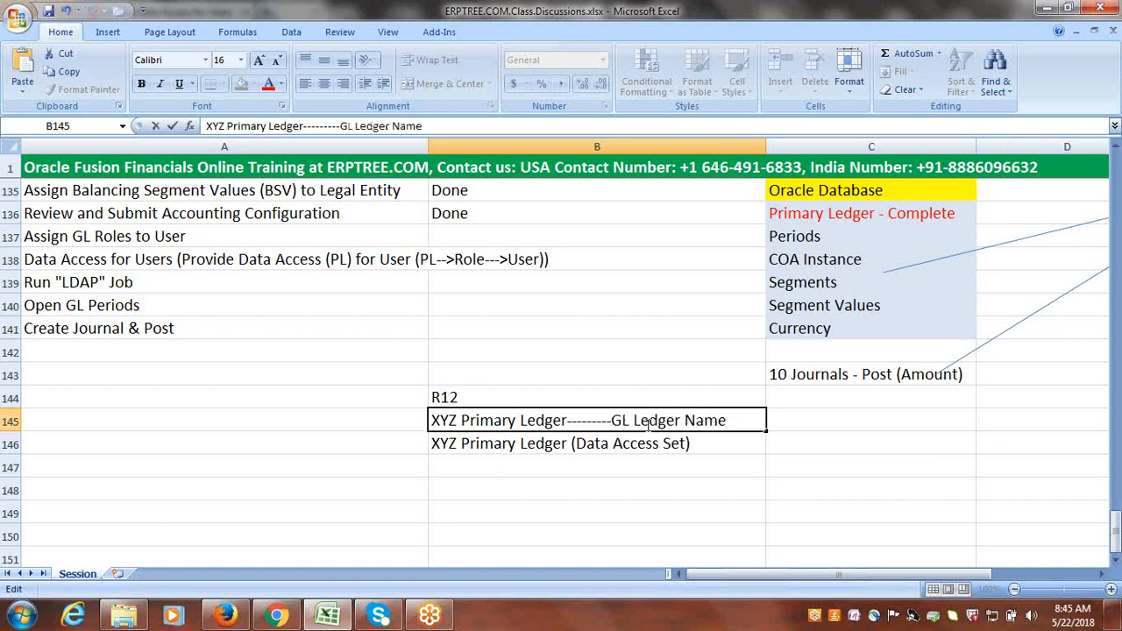
text(----Resp.)
click(733, 441)
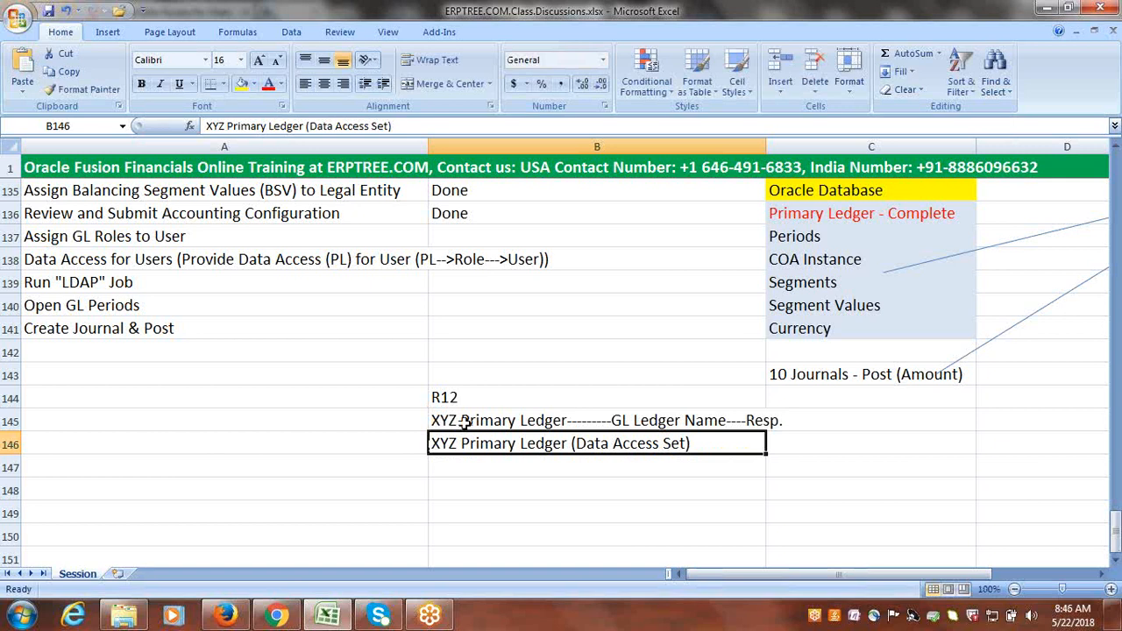
Highlight "GL Ledger Name" in cell B145, then widen column B to fit that cell's full text
double_click(613, 420)
drag(611, 420, 720, 420)
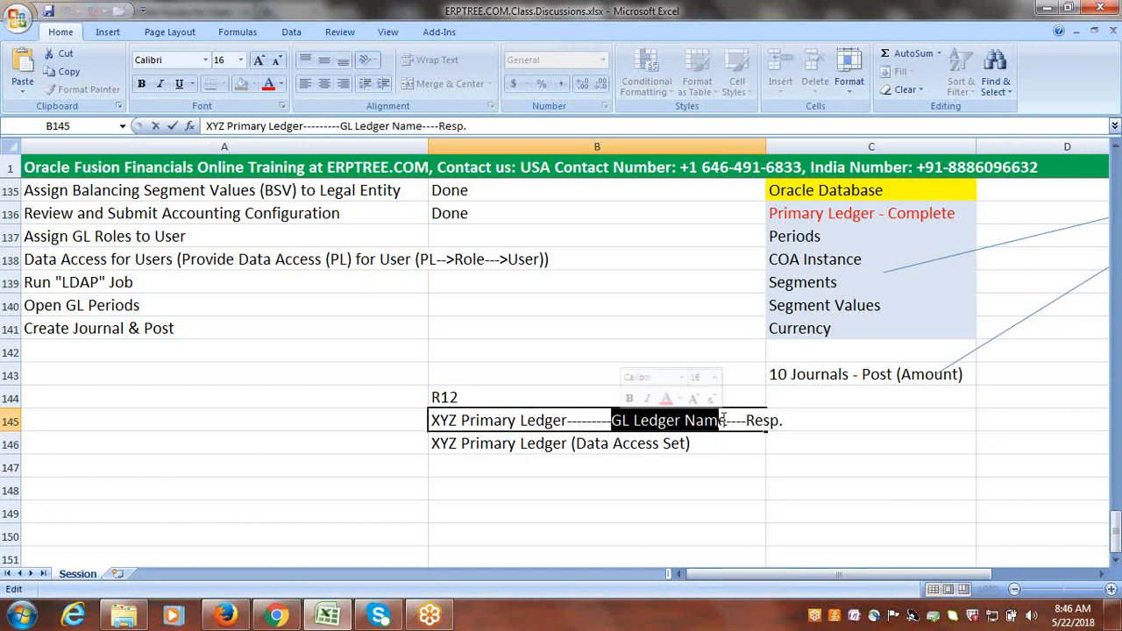
key(Return)
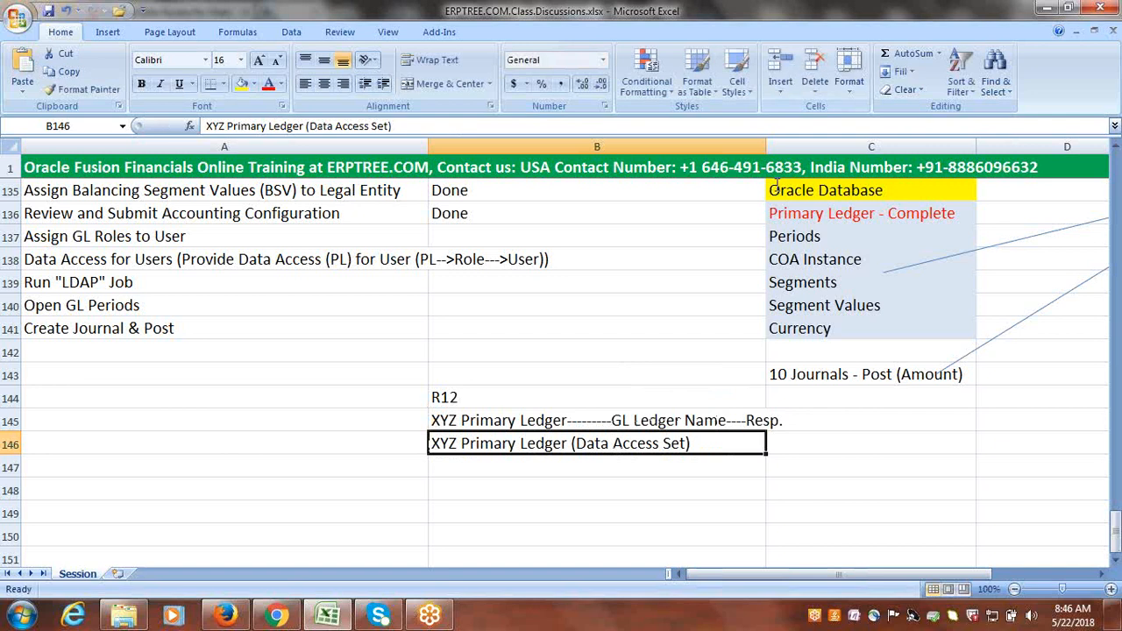
drag(768, 146, 825, 146)
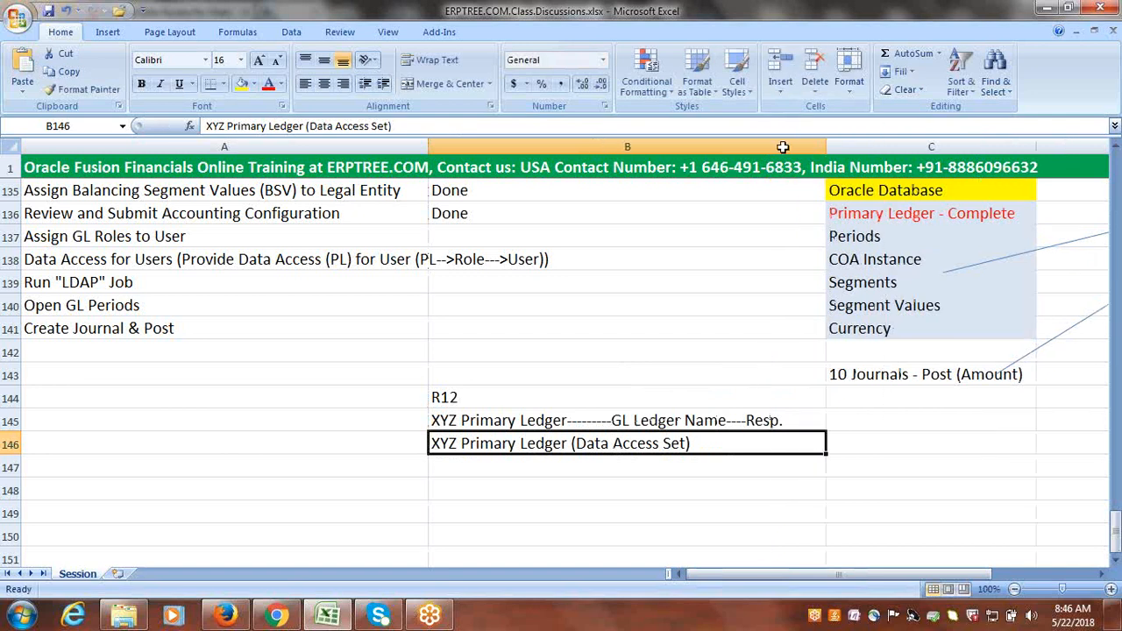
Insert ">" before "Resp." in cell B145 to turn the dashes into an arrow
click(1115, 564)
click(1115, 564)
click(1115, 563)
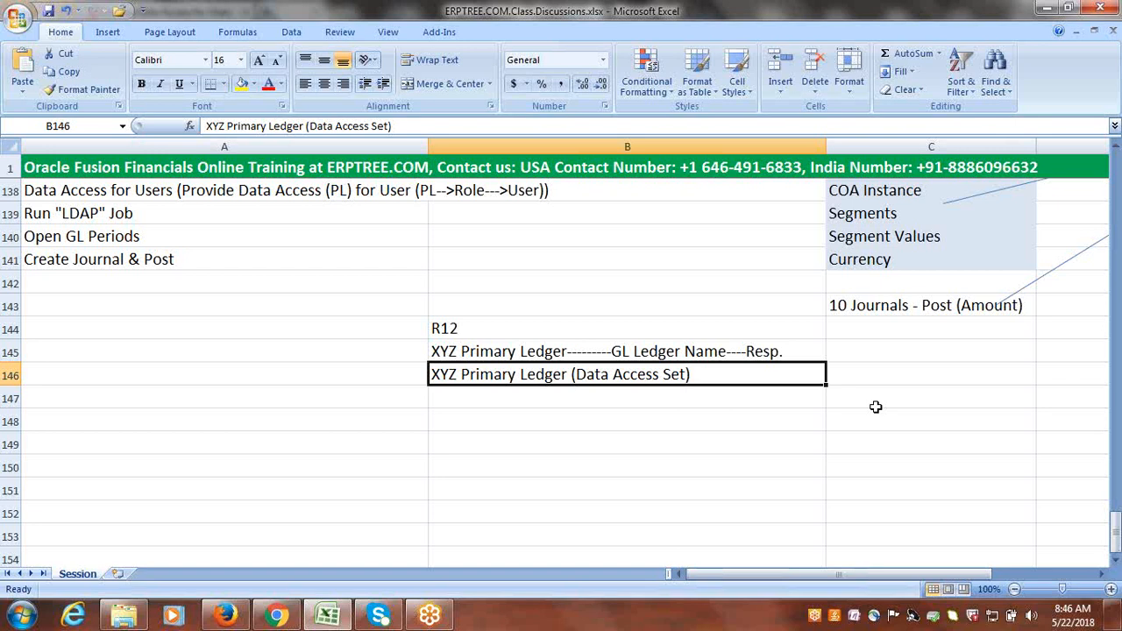
double_click(746, 350)
text(>)
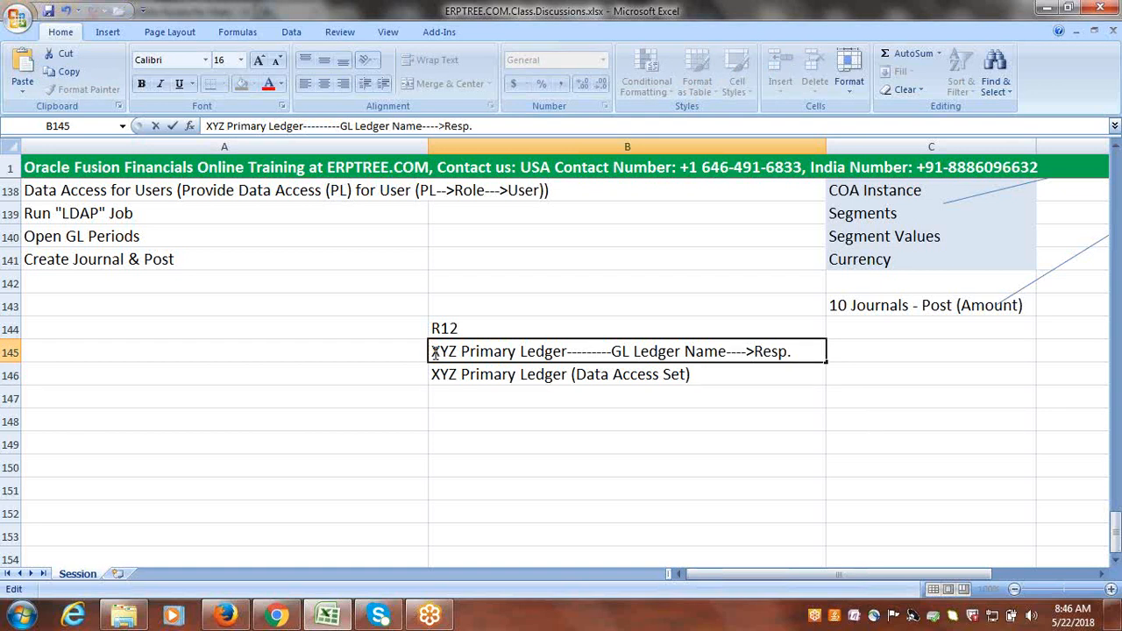
Insert "GL" before "Resp." in cell B145 and highlight "GL Ledger Name" in the same cell
drag(436, 352, 567, 354)
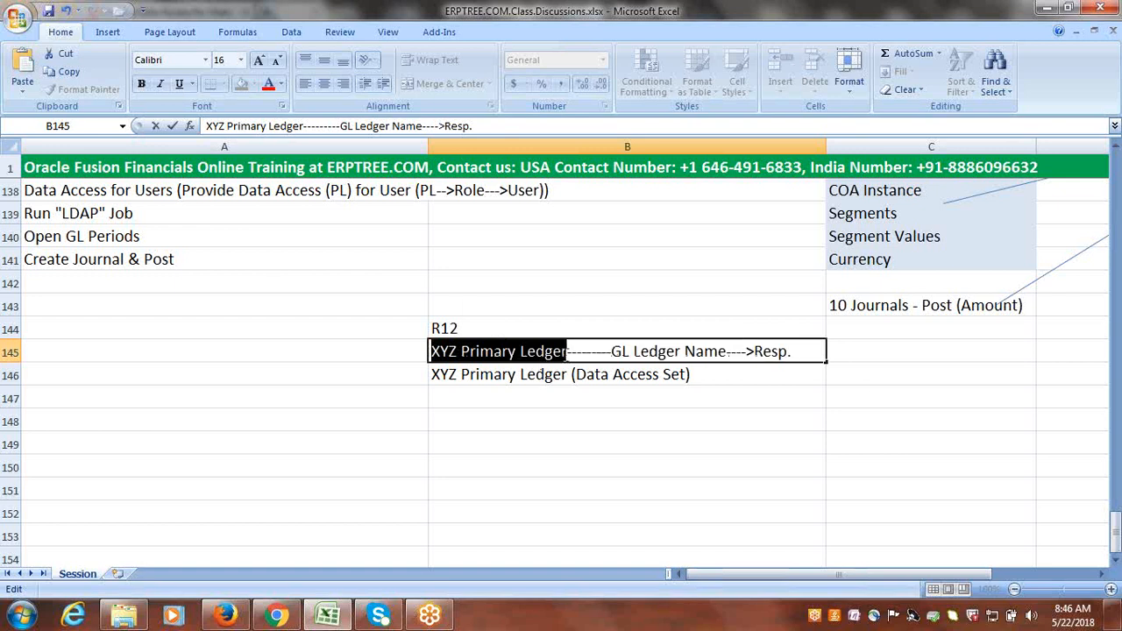
drag(764, 352, 793, 352)
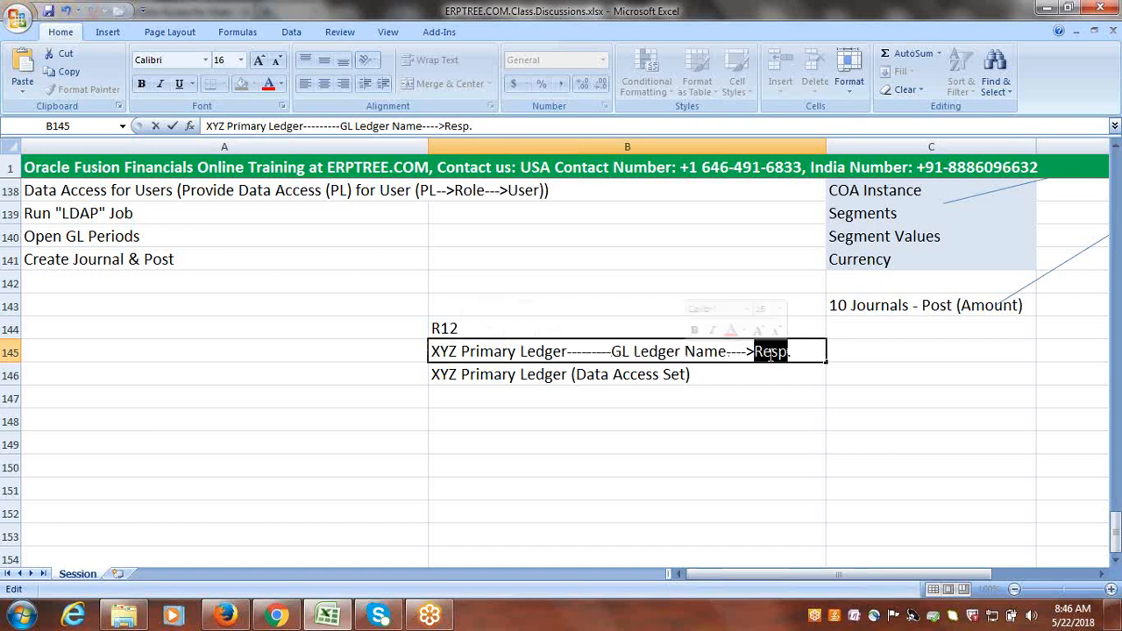
click(756, 351)
text(GL)
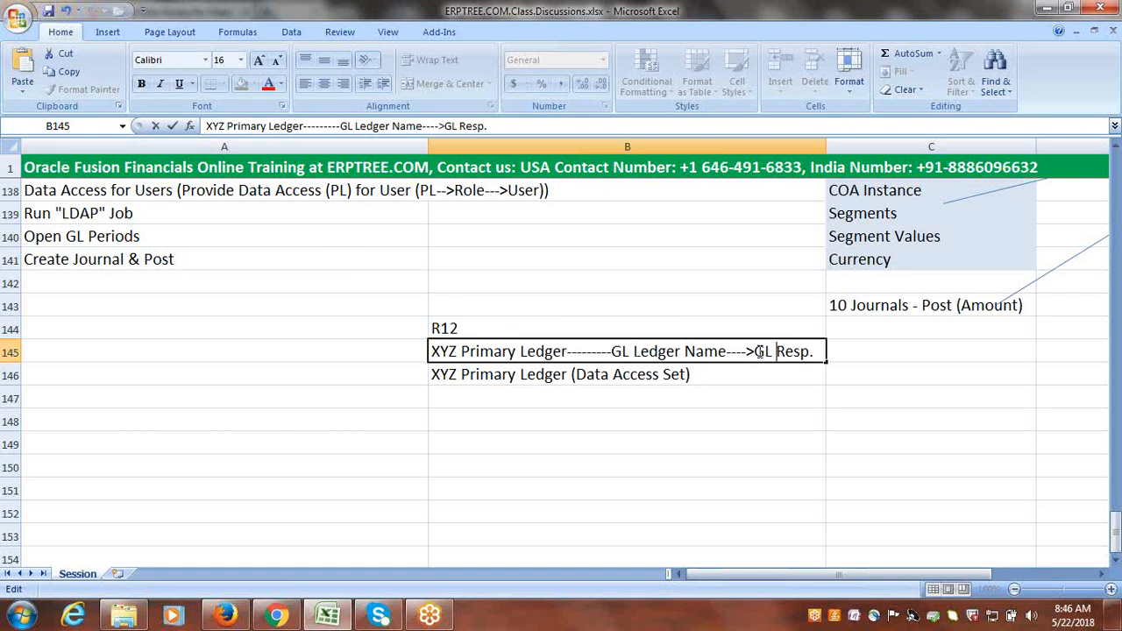
drag(756, 352, 812, 351)
drag(724, 352, 610, 354)
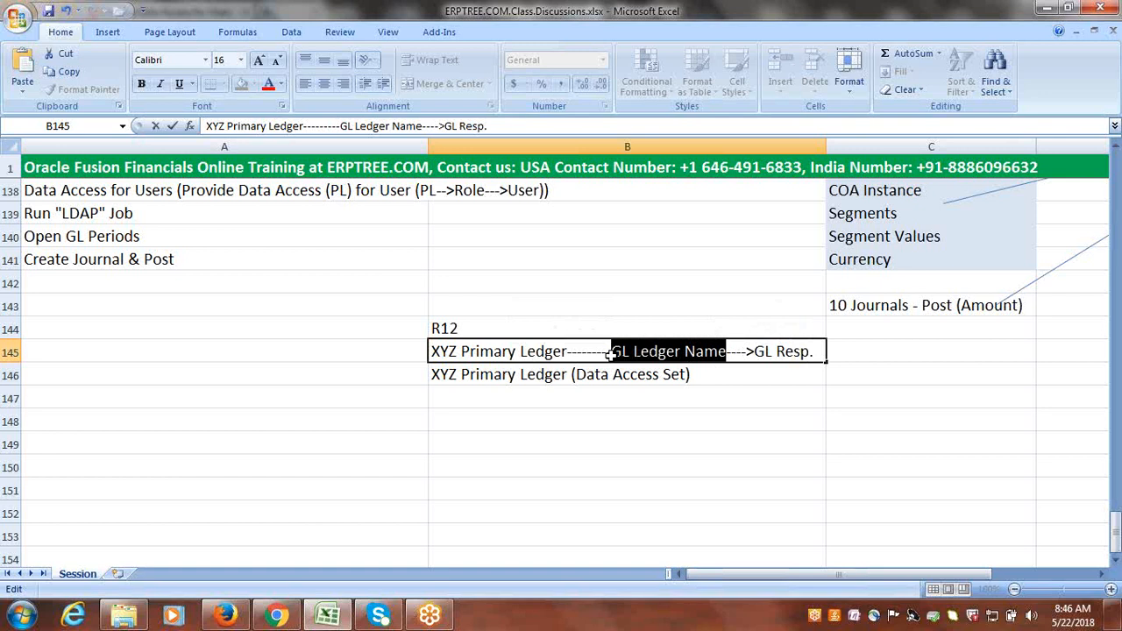
click(868, 348)
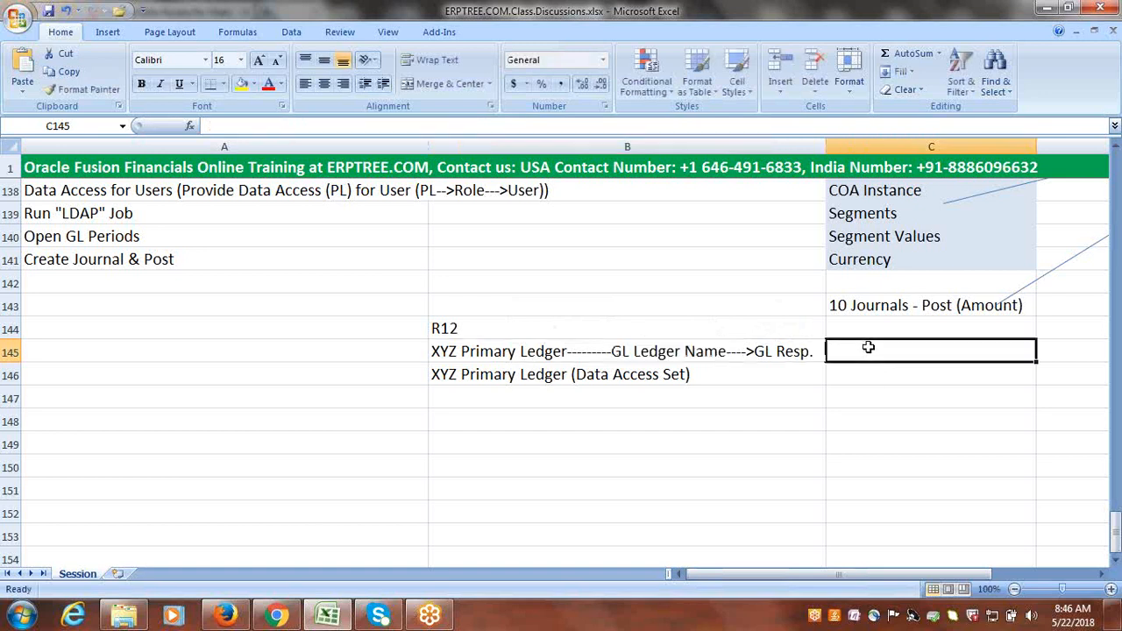
click(737, 348)
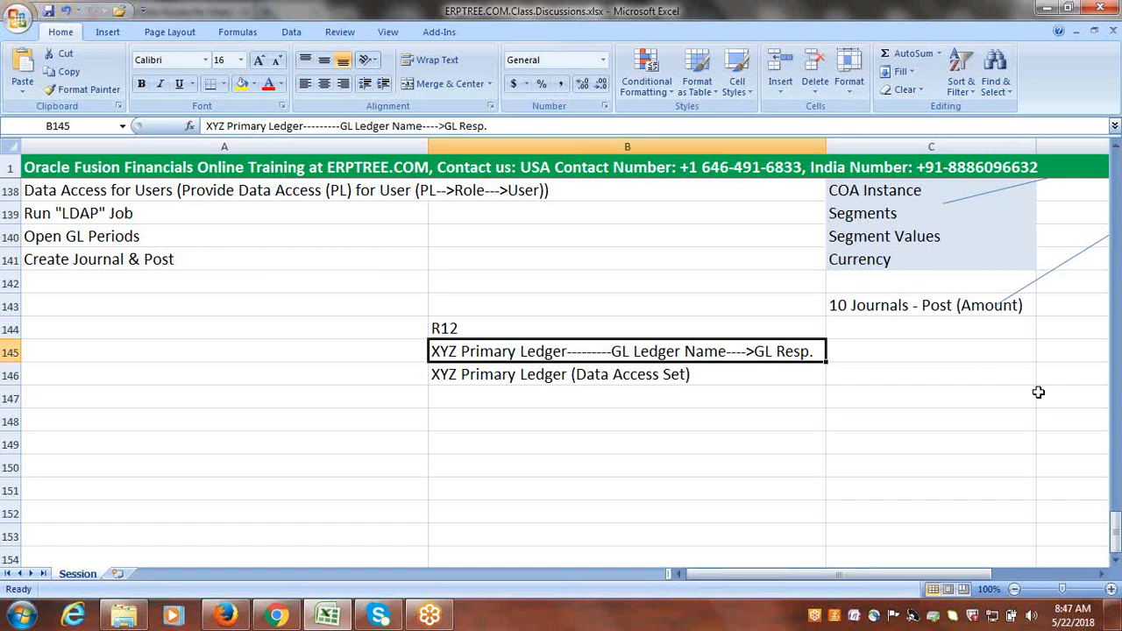
click(588, 280)
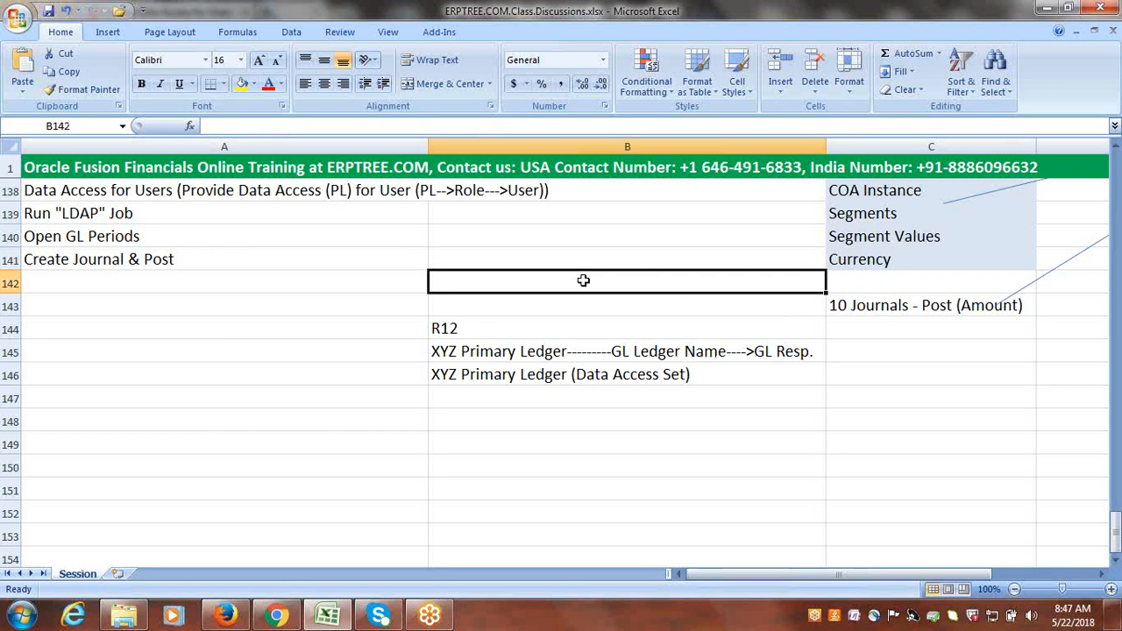
click(504, 254)
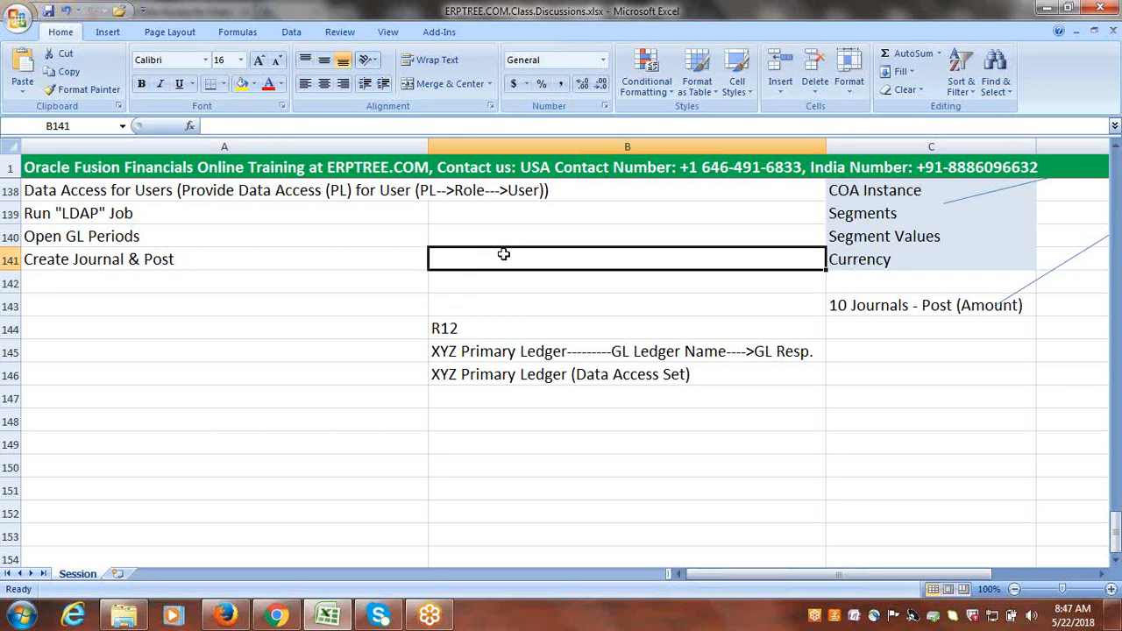
click(500, 277)
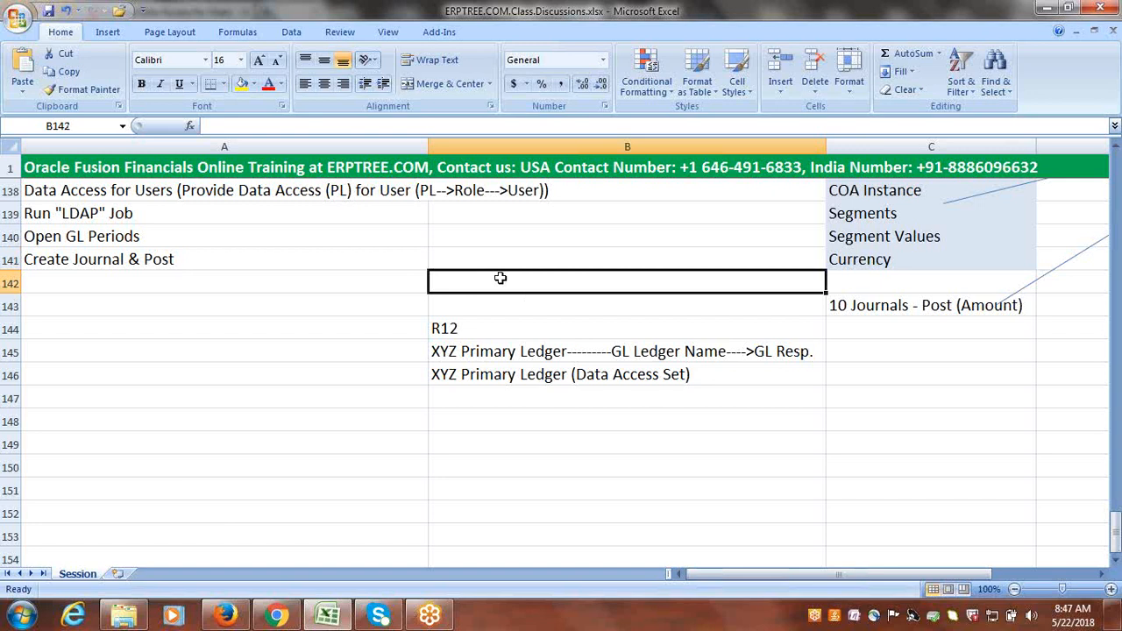
click(714, 374)
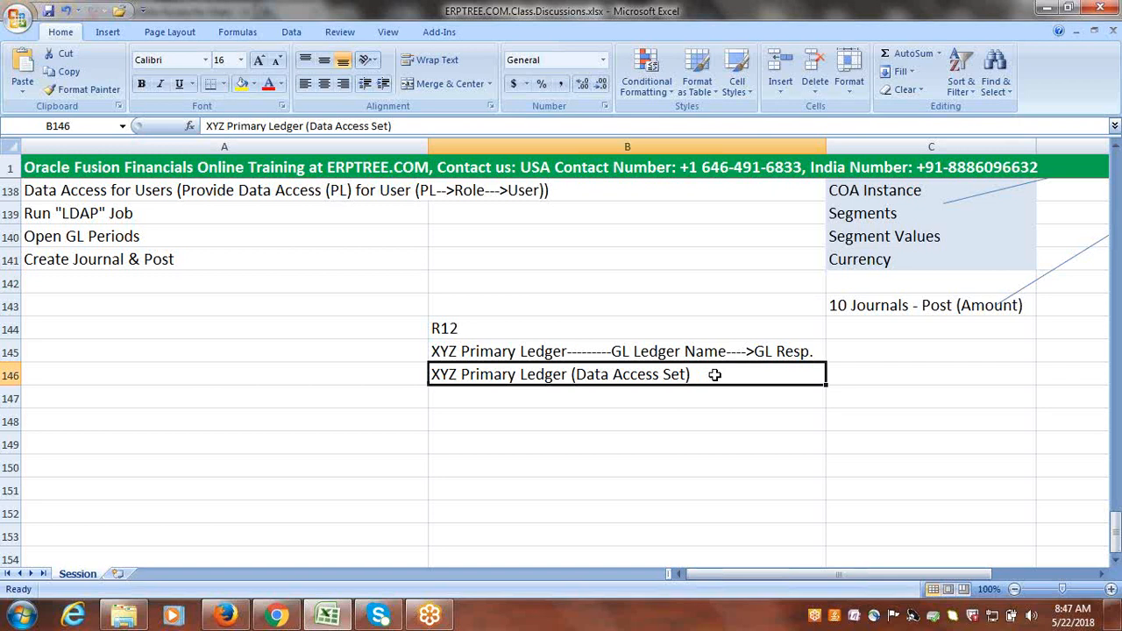
double_click(715, 374)
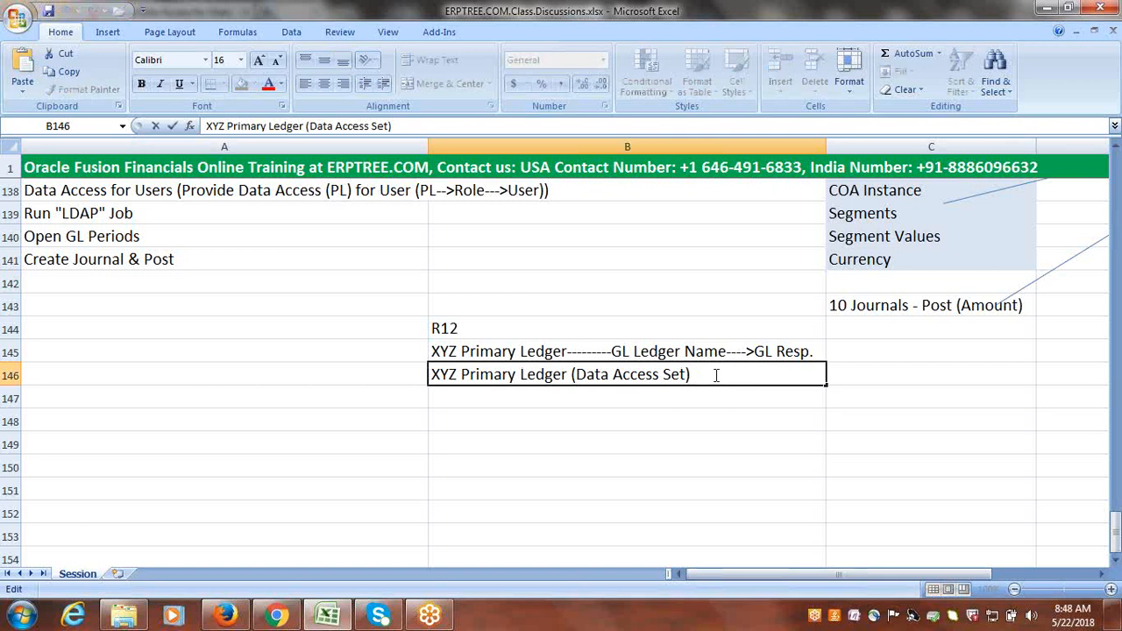
click(501, 351)
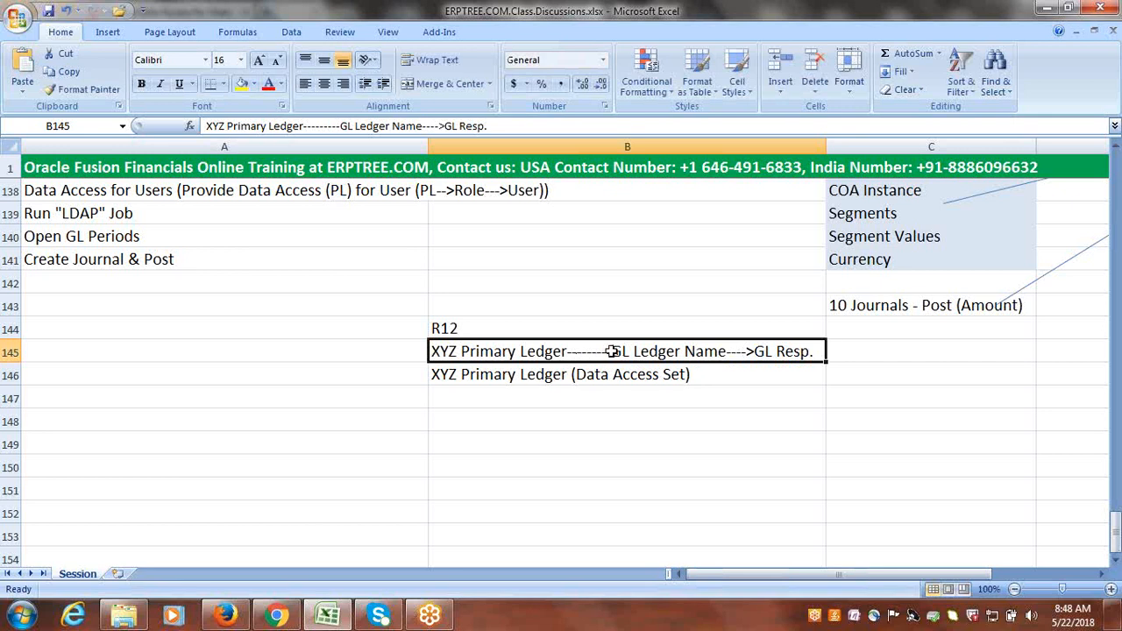
Append a long row of dashes followed by "GL Resp" to the data access set text in cell B146
double_click(717, 373)
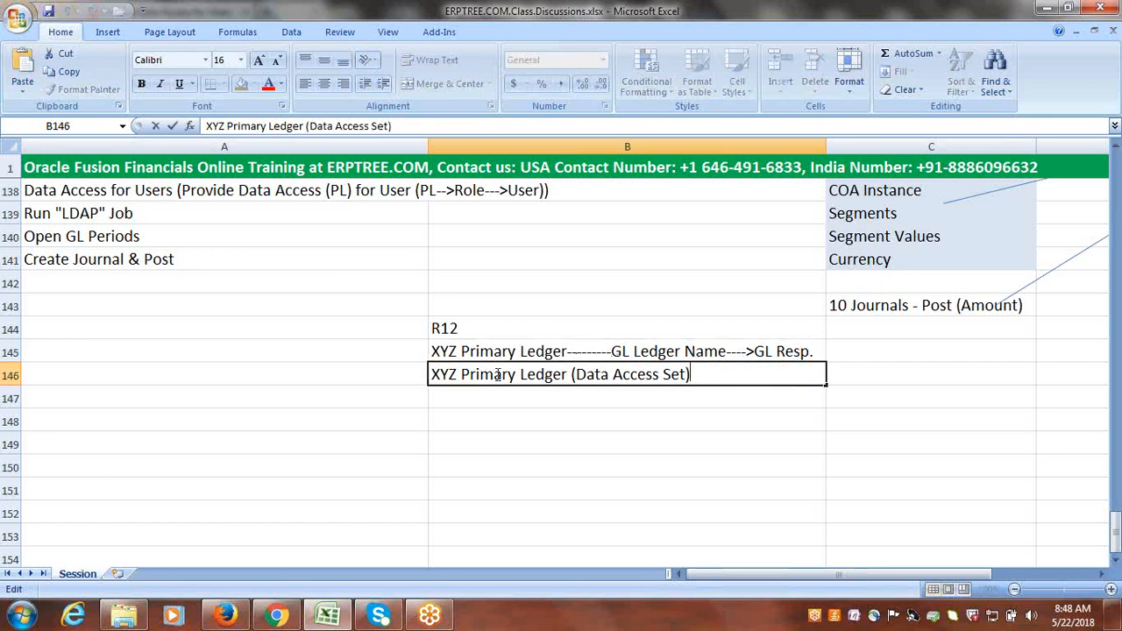
text(------------------------------G)
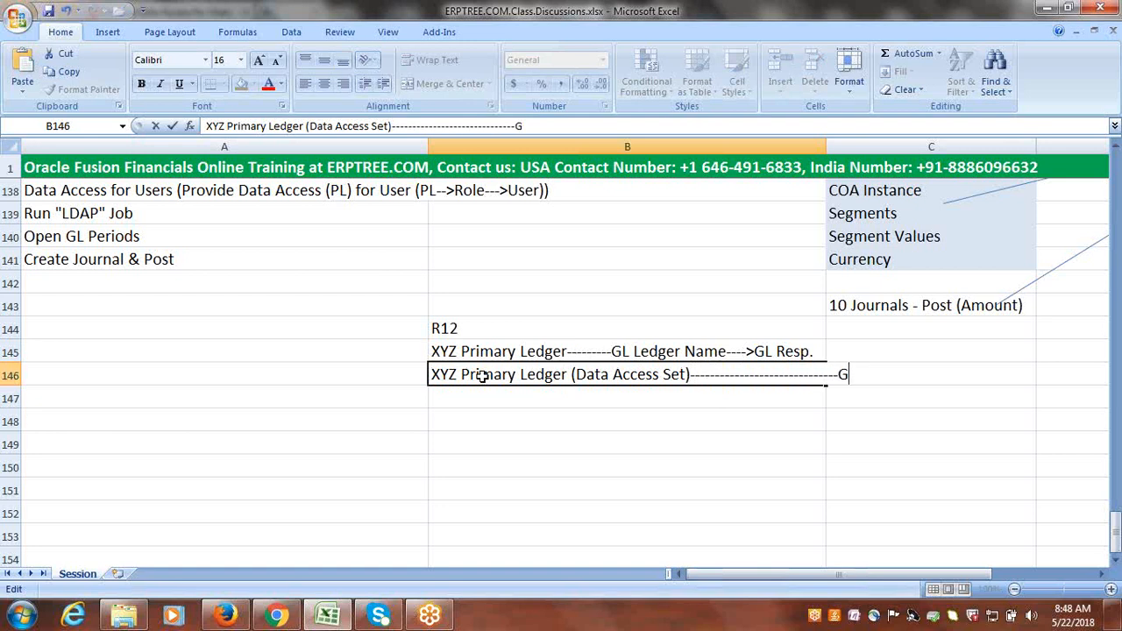
text(L Resp)
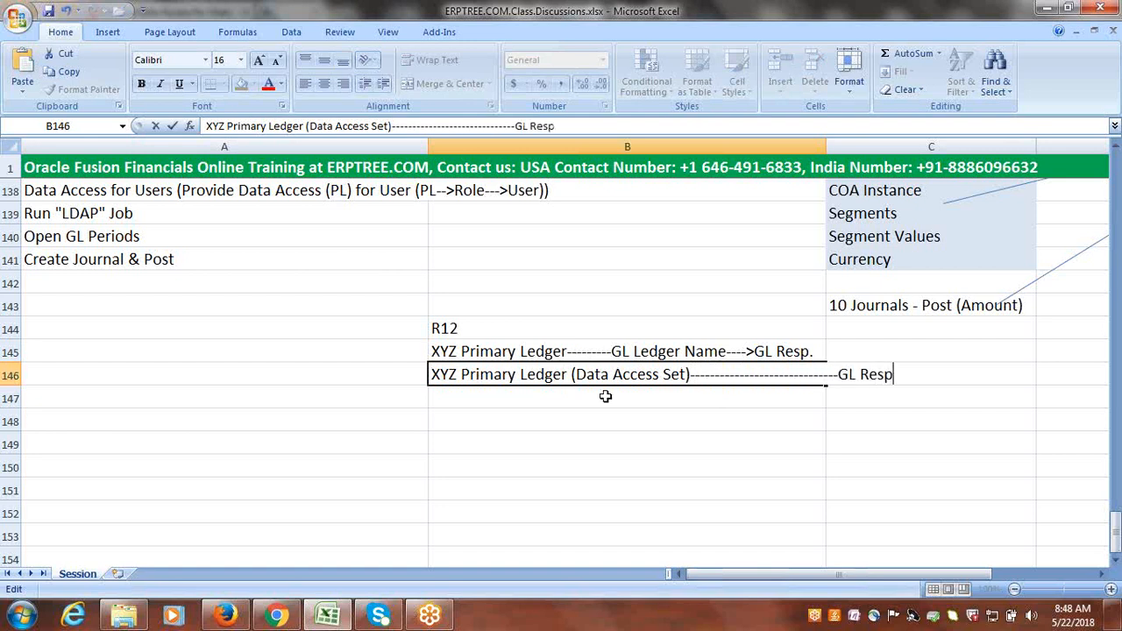
Insert "GL: Data Access Set" within the row of dashes before "GL Resp" in cell B146
click(746, 377)
text(GL Da)
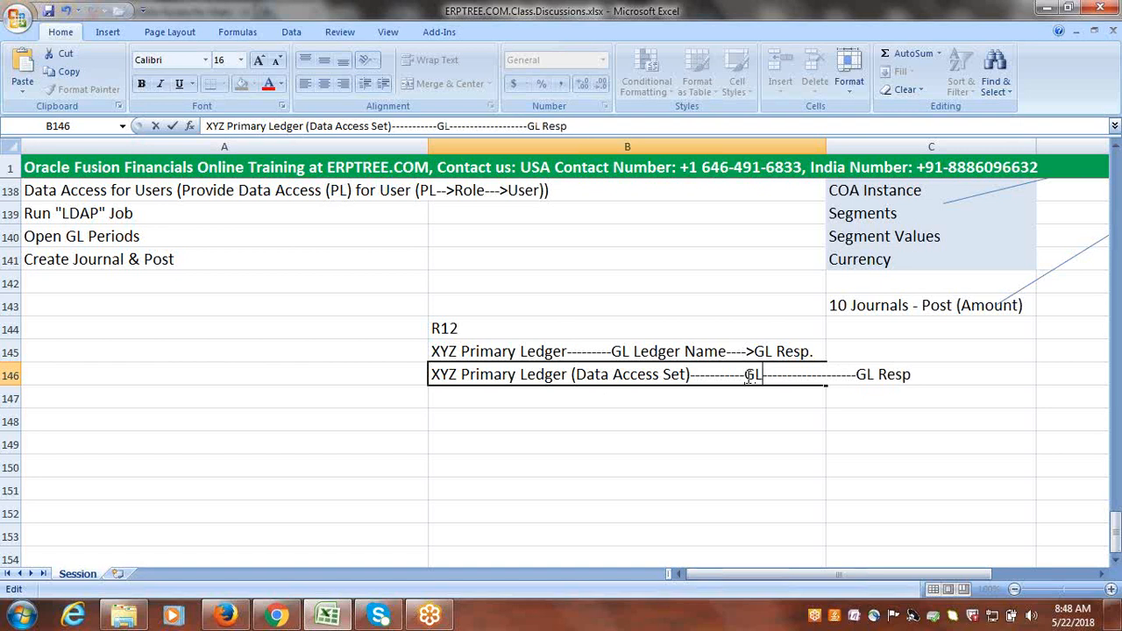
text(ta Acce)
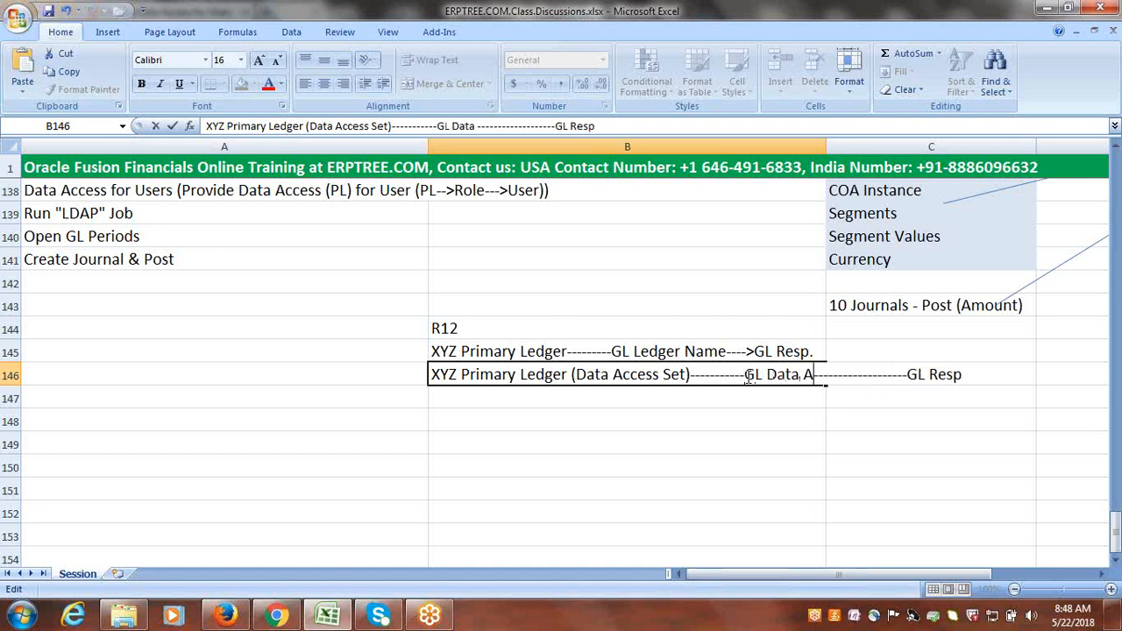
text(ss Set)
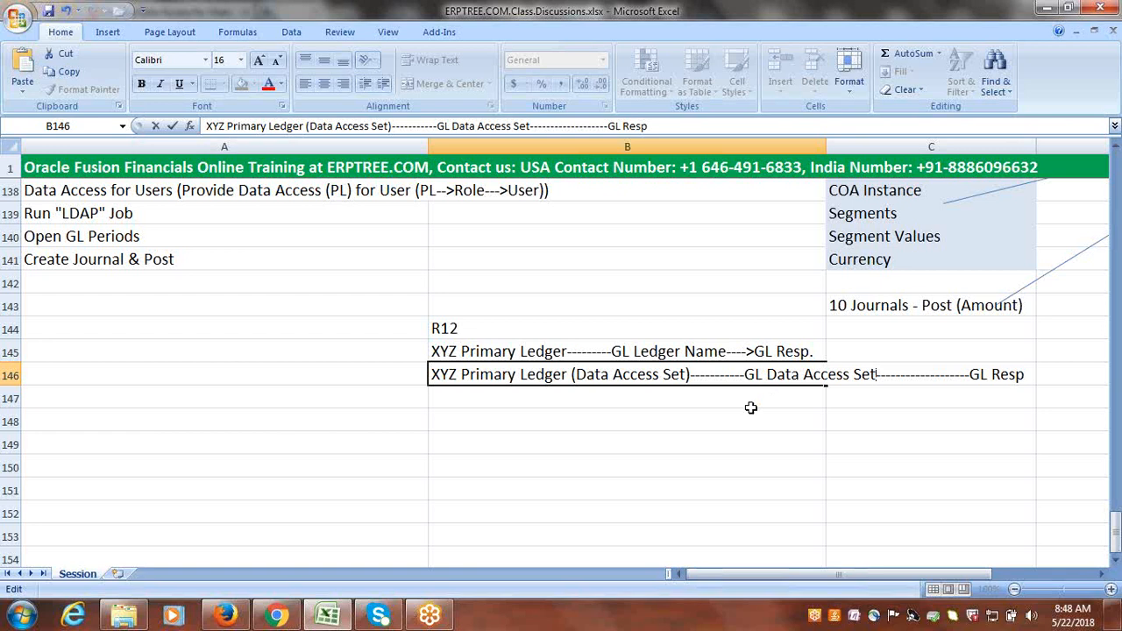
click(762, 374)
text(:)
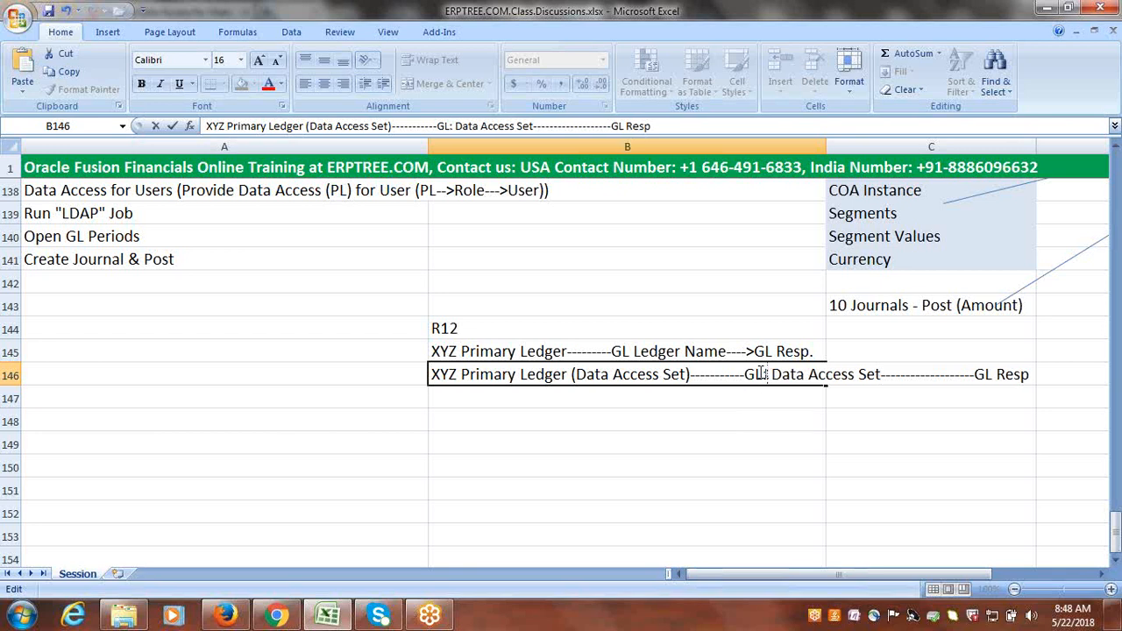
click(779, 430)
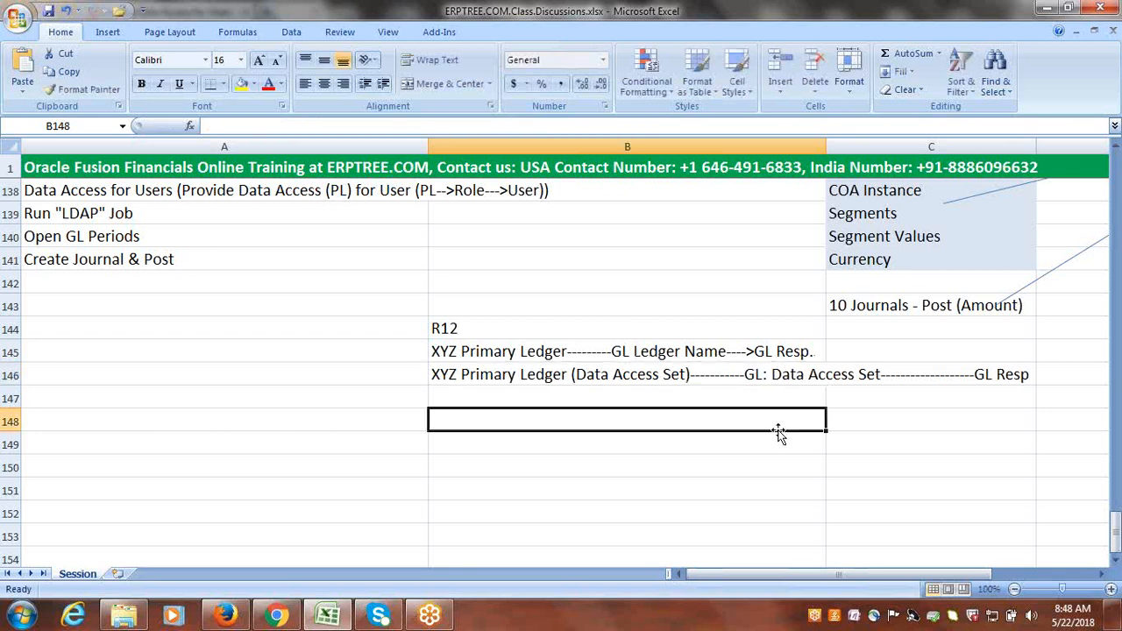
Insert ">" directly before "GL Resp" in cell B146
click(789, 373)
click(613, 125)
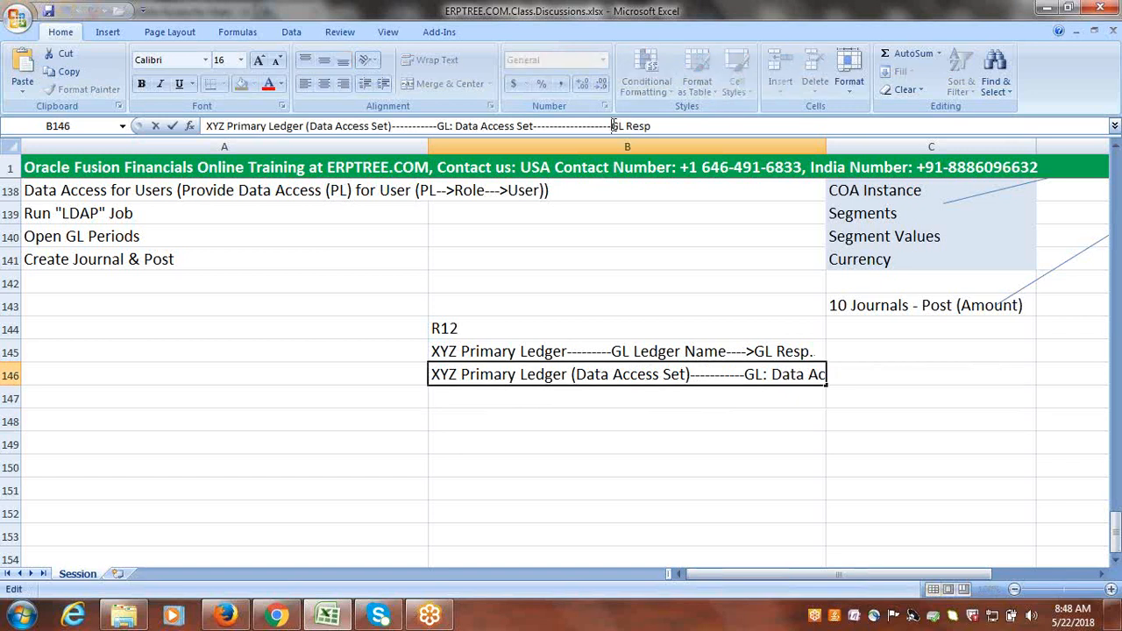
text(>)
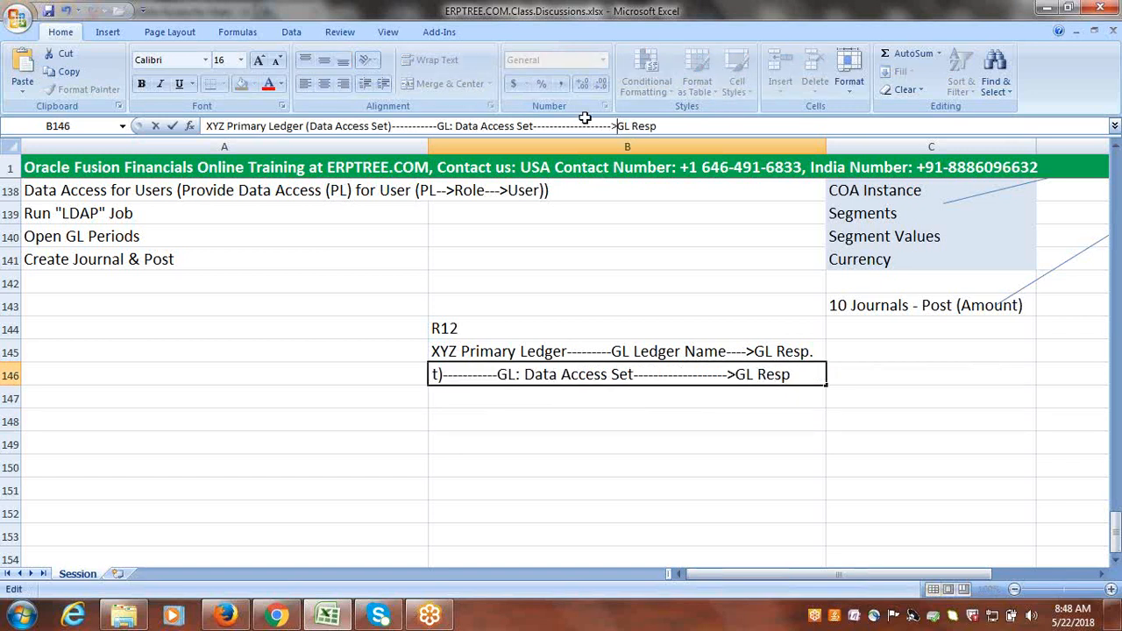
click(584, 260)
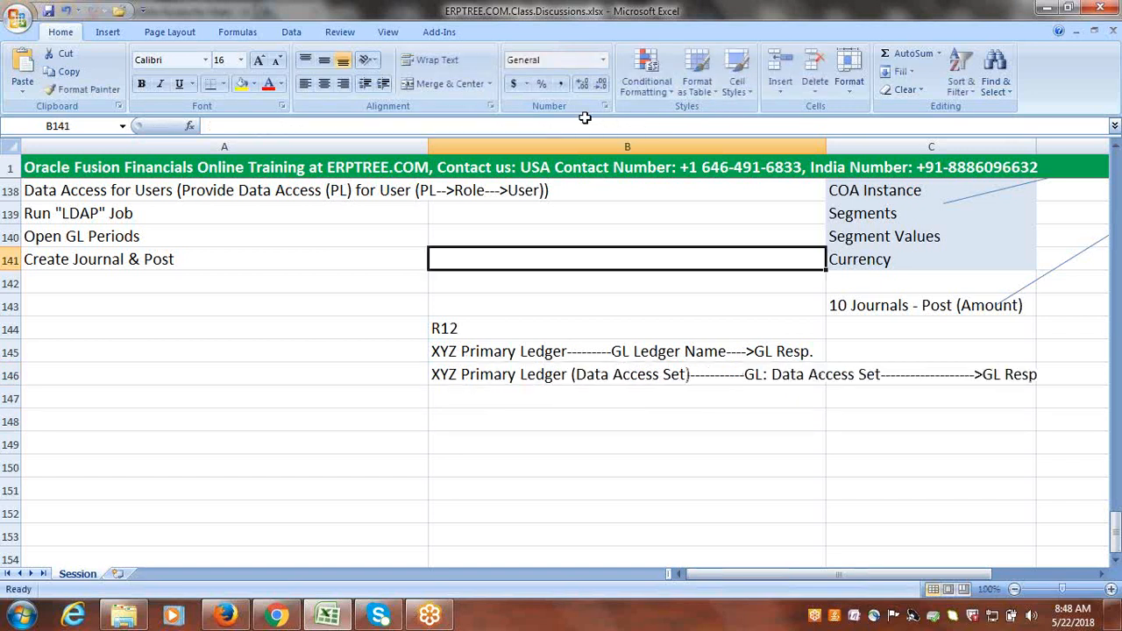
Compare the GL Ledger Name line in cell B145 with the GL: Data Access Set line in cell B146
click(484, 352)
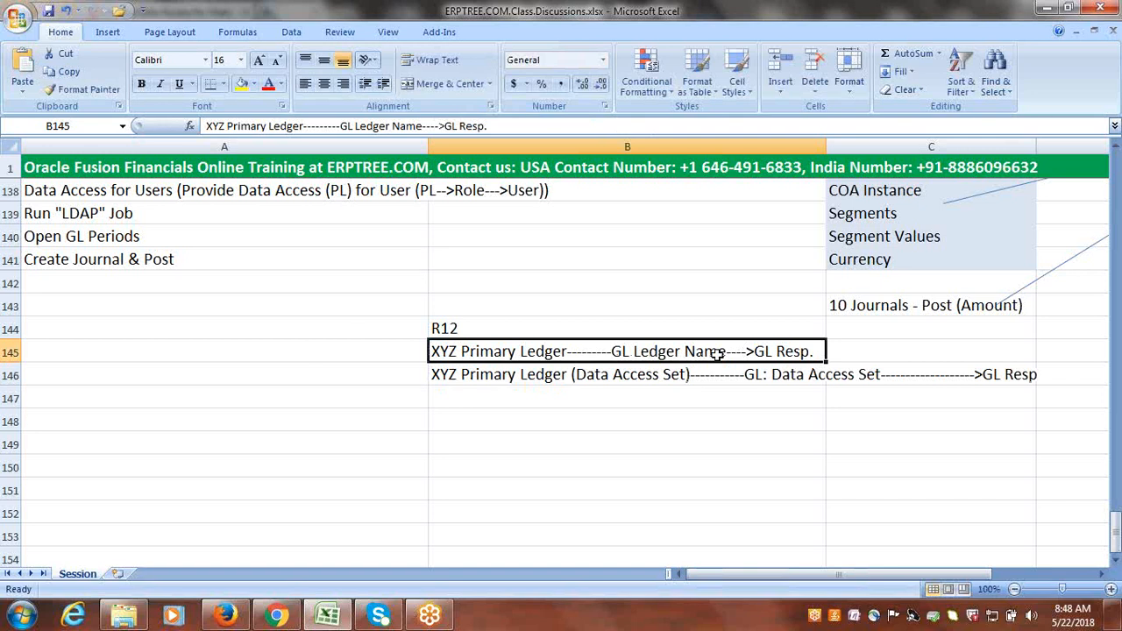
click(530, 382)
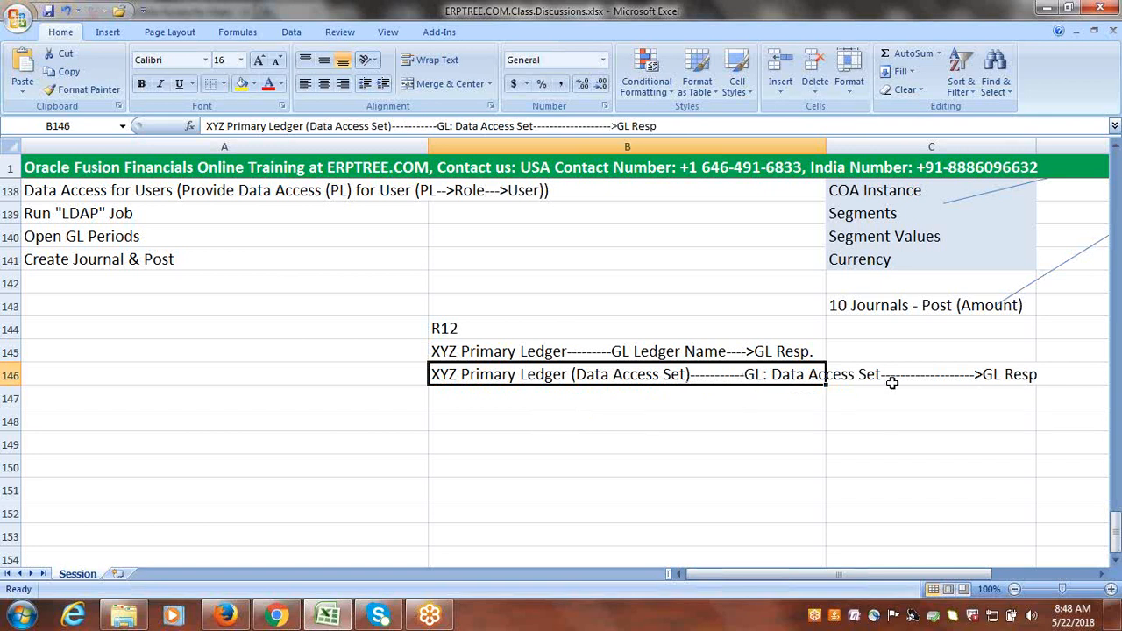
click(734, 392)
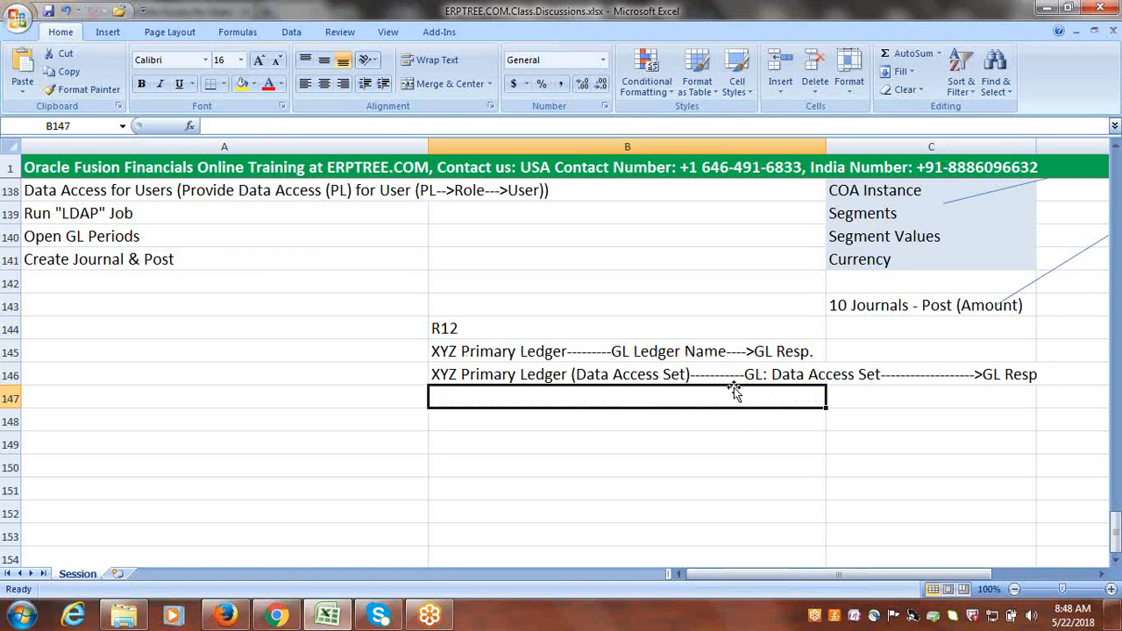
click(595, 352)
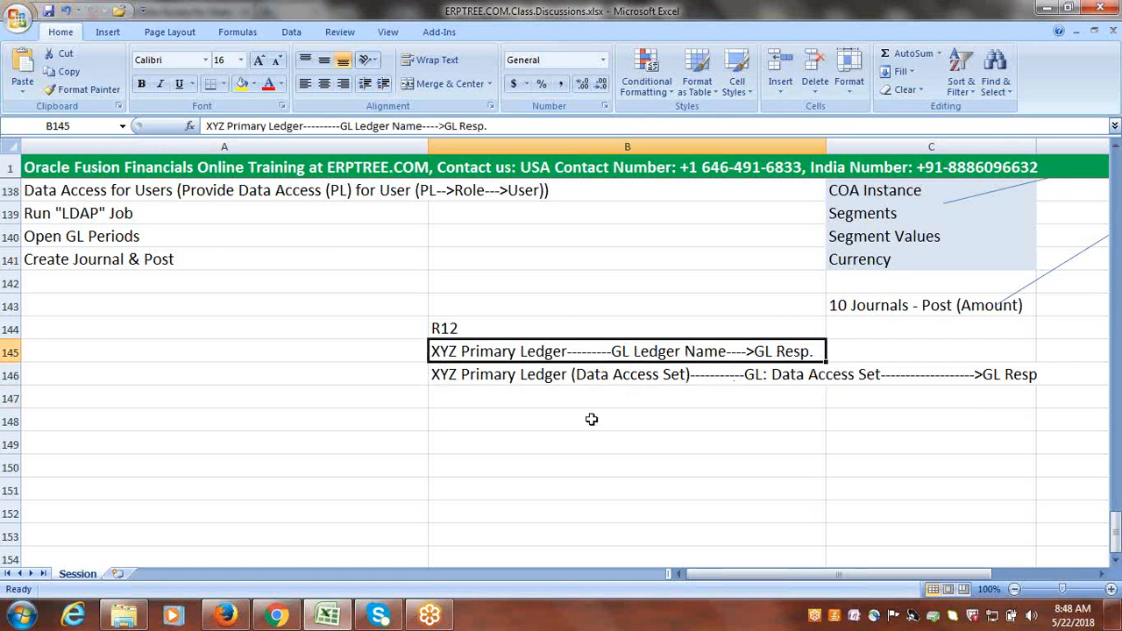
click(541, 375)
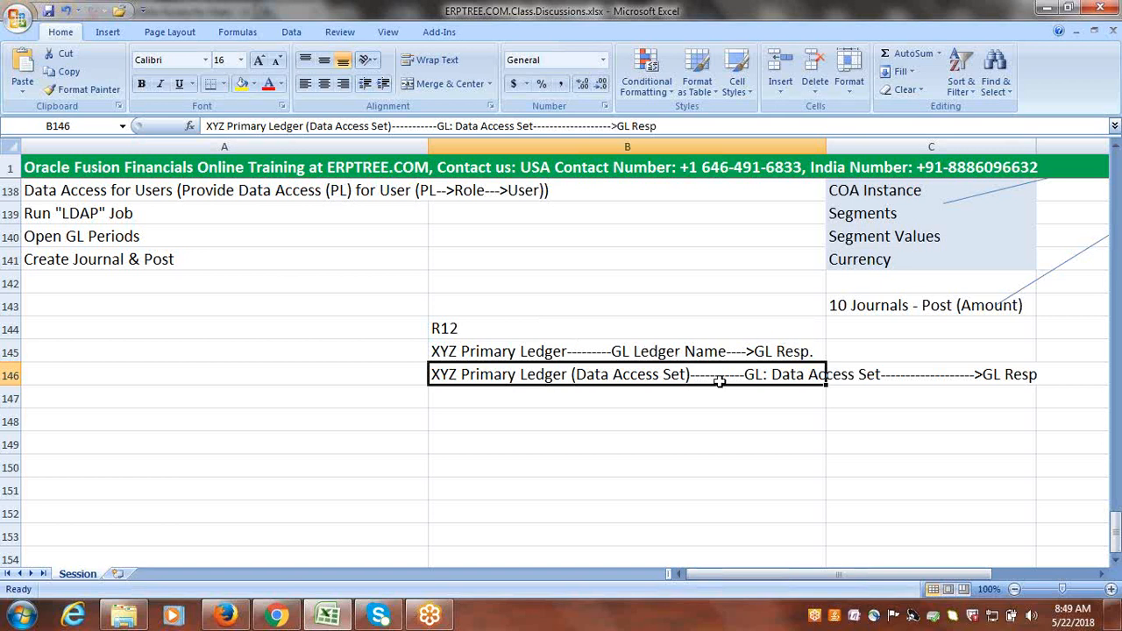
click(646, 418)
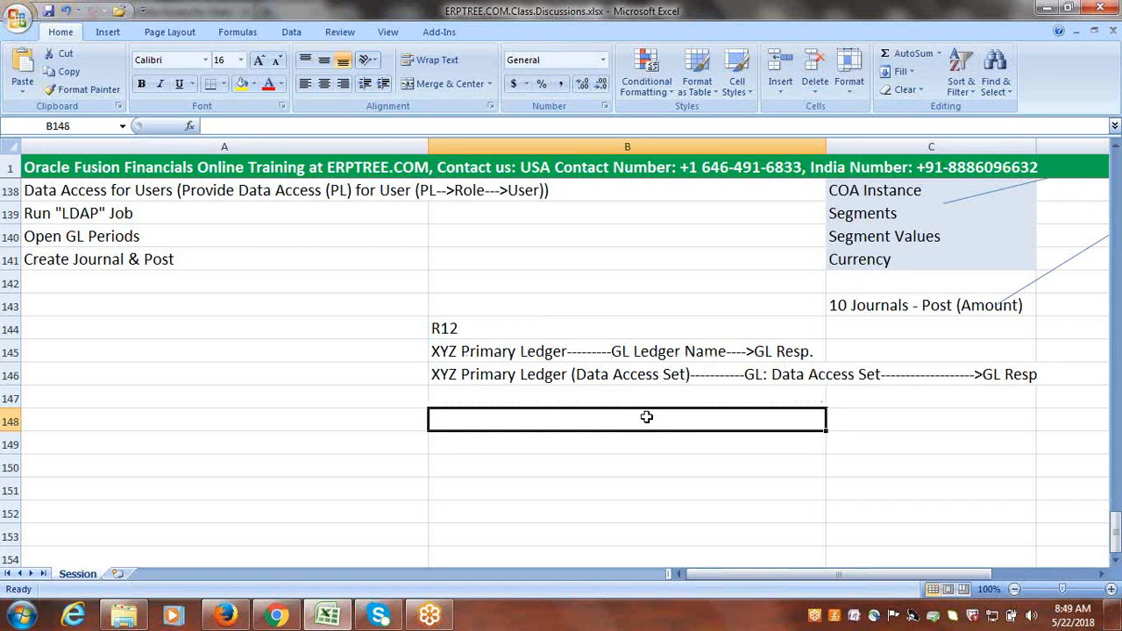
click(1008, 27)
click(924, 32)
click(590, 349)
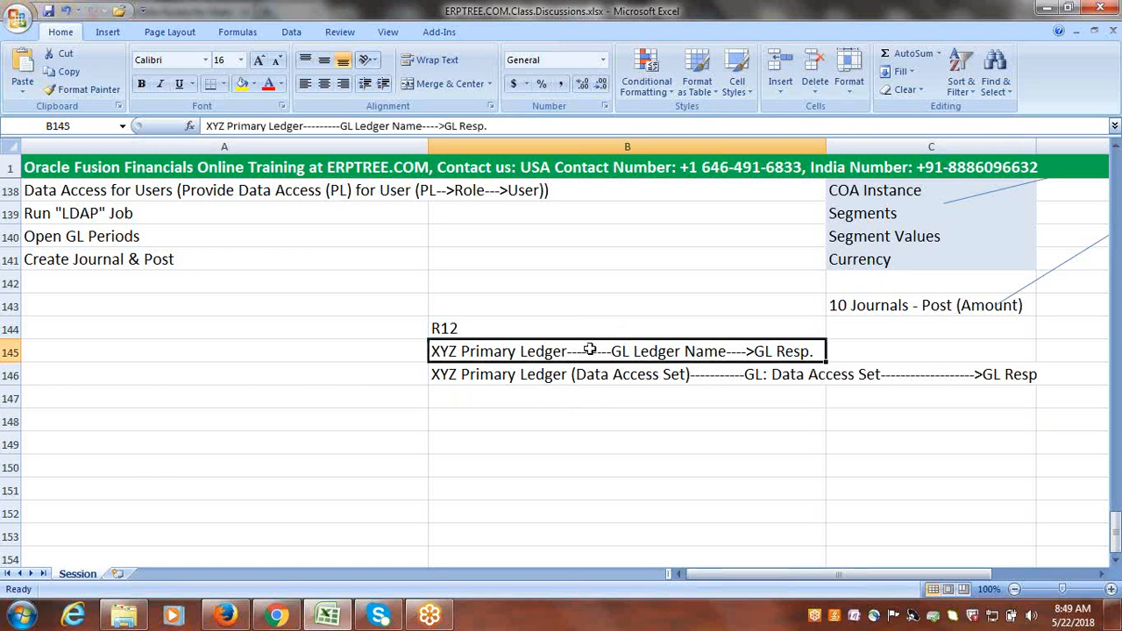
key(Down)
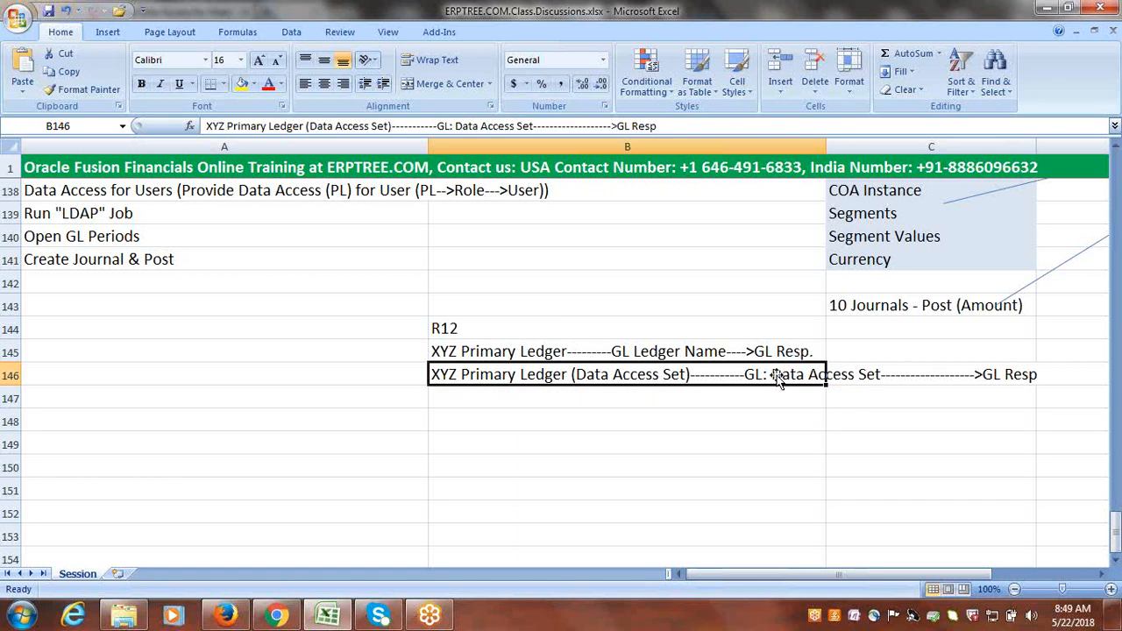
click(724, 401)
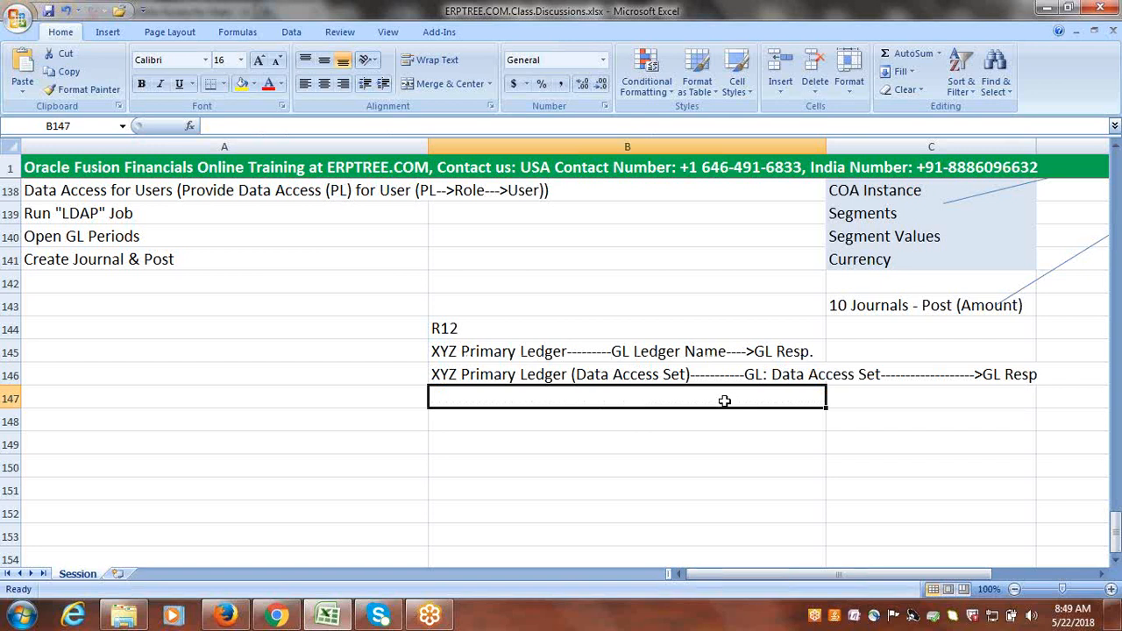
click(580, 374)
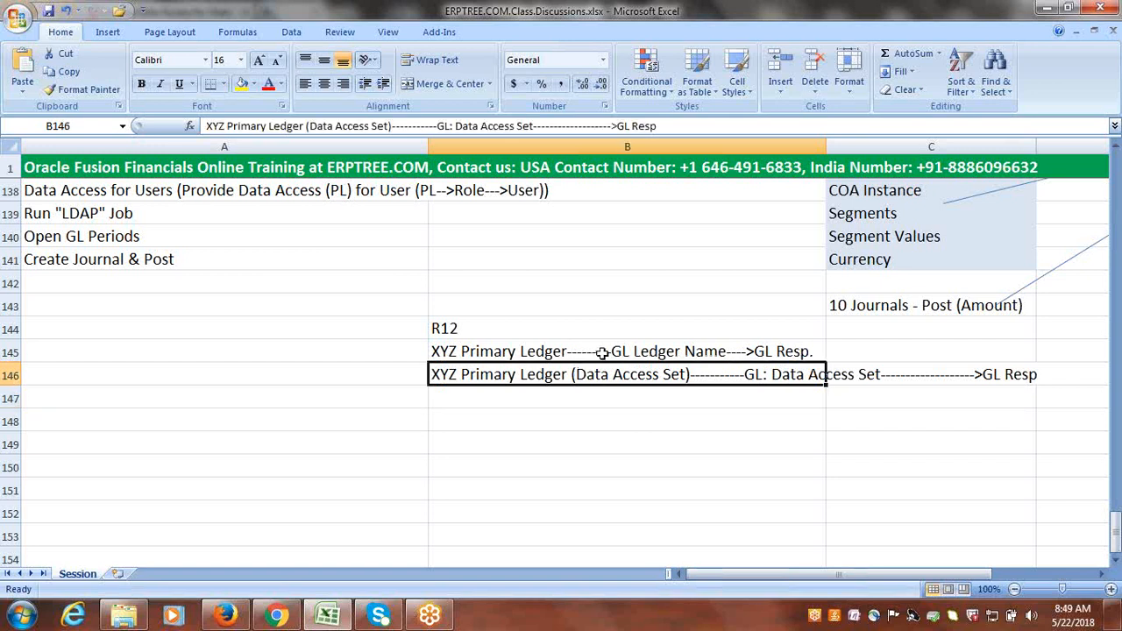
click(601, 355)
click(607, 375)
click(622, 351)
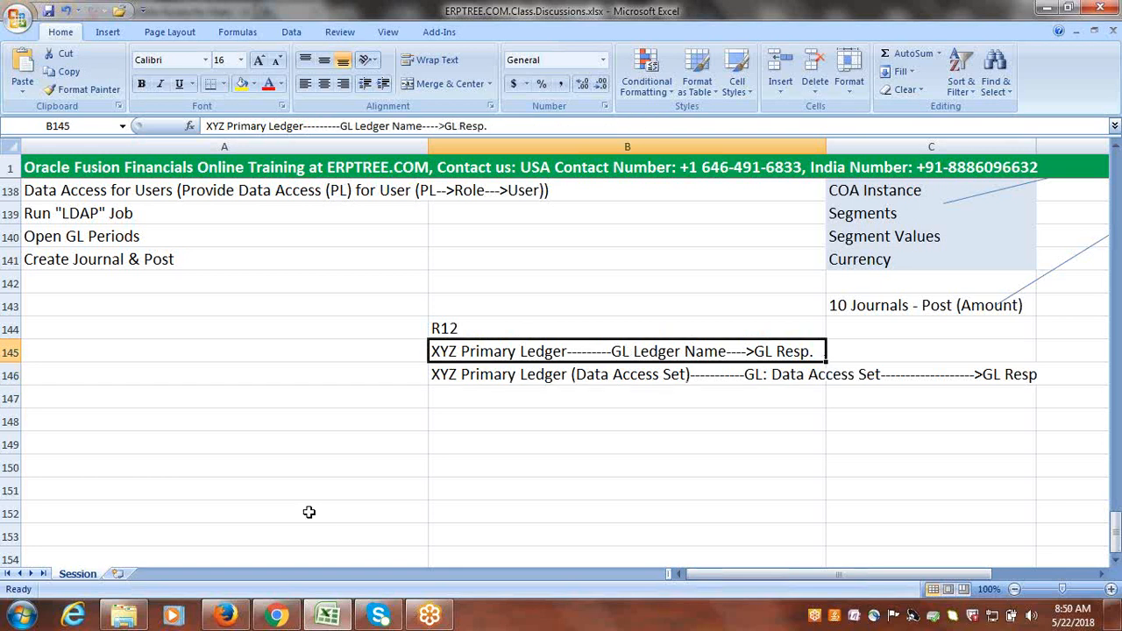
Switch to Firefox and set the Security Context of FUSIONINDIA's Chief Financial Officer row to Data access set
click(224, 616)
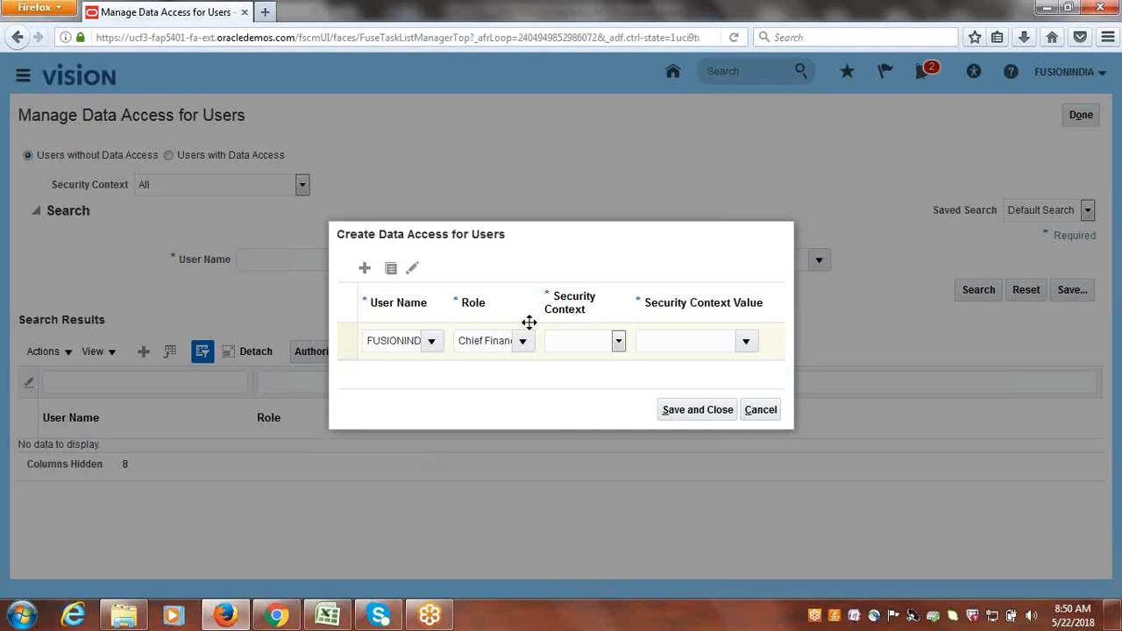
click(619, 342)
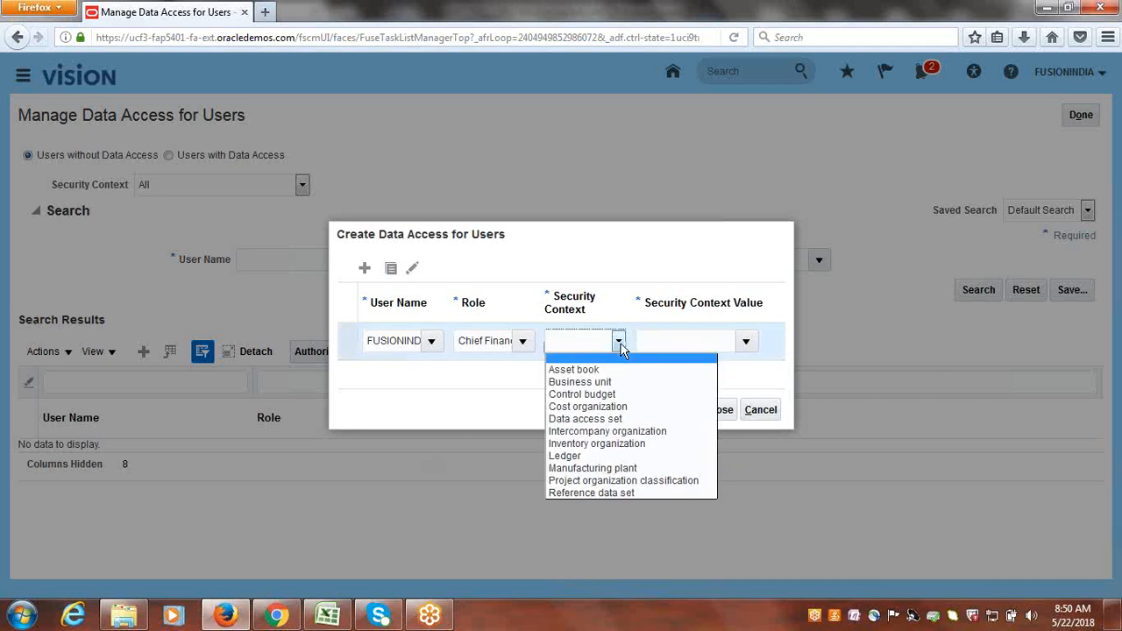
click(613, 419)
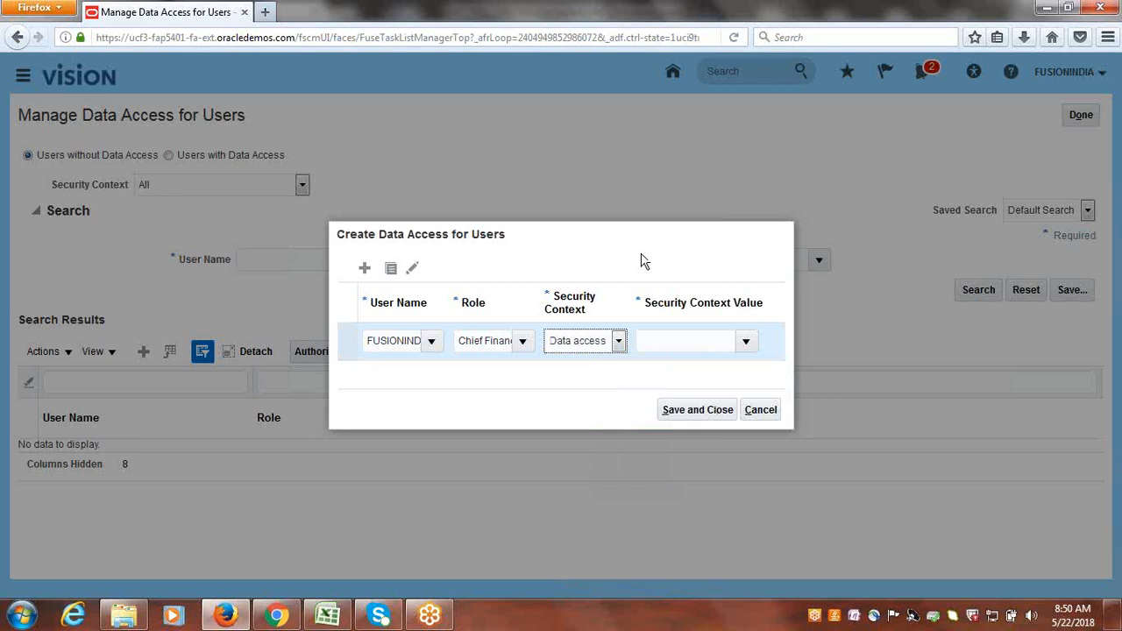
click(668, 353)
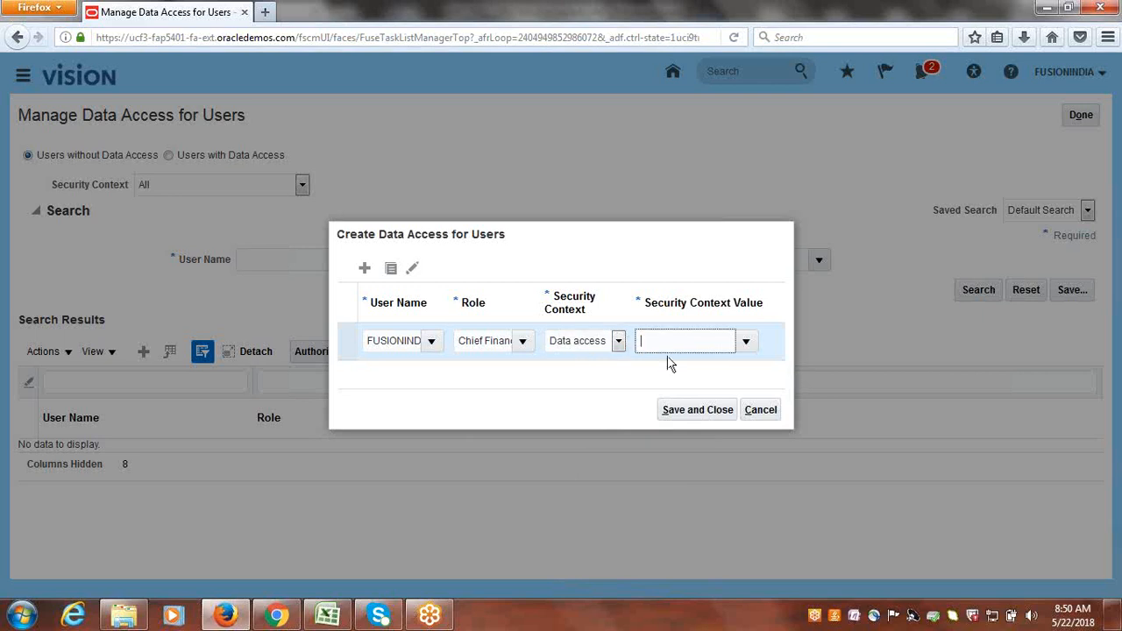
click(555, 349)
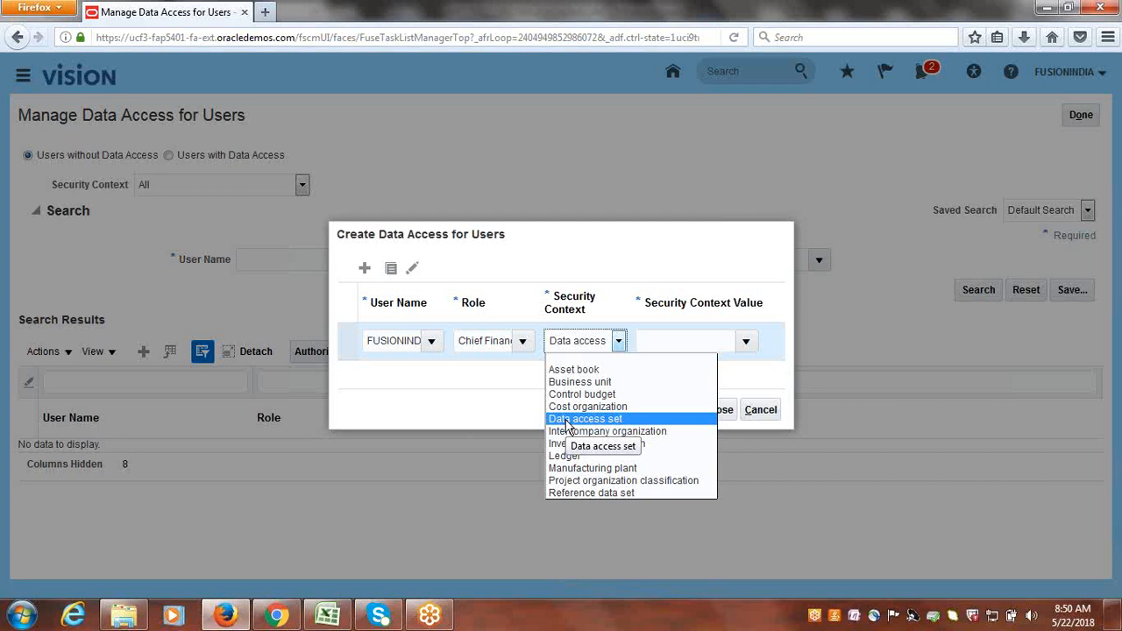
click(567, 419)
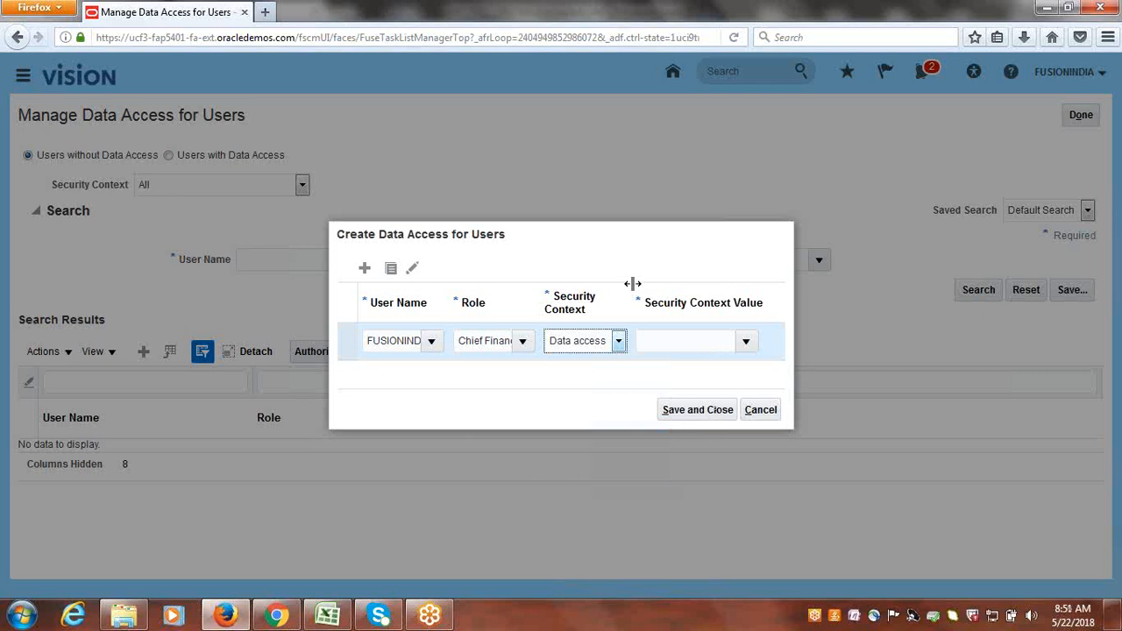
Set the Chief Financial Officer row's Security Context Value to Cloudinc USA Primary Ledger and save the data access
click(668, 343)
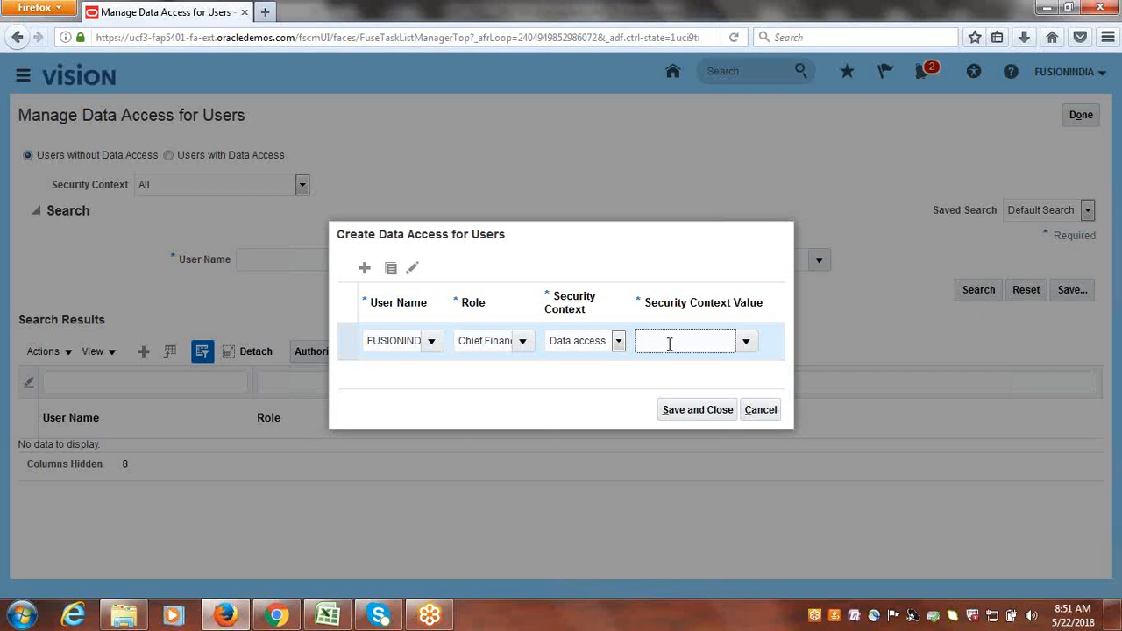
text(Fus)
key(BackSpace)
key(BackSpace)
key(BackSpace)
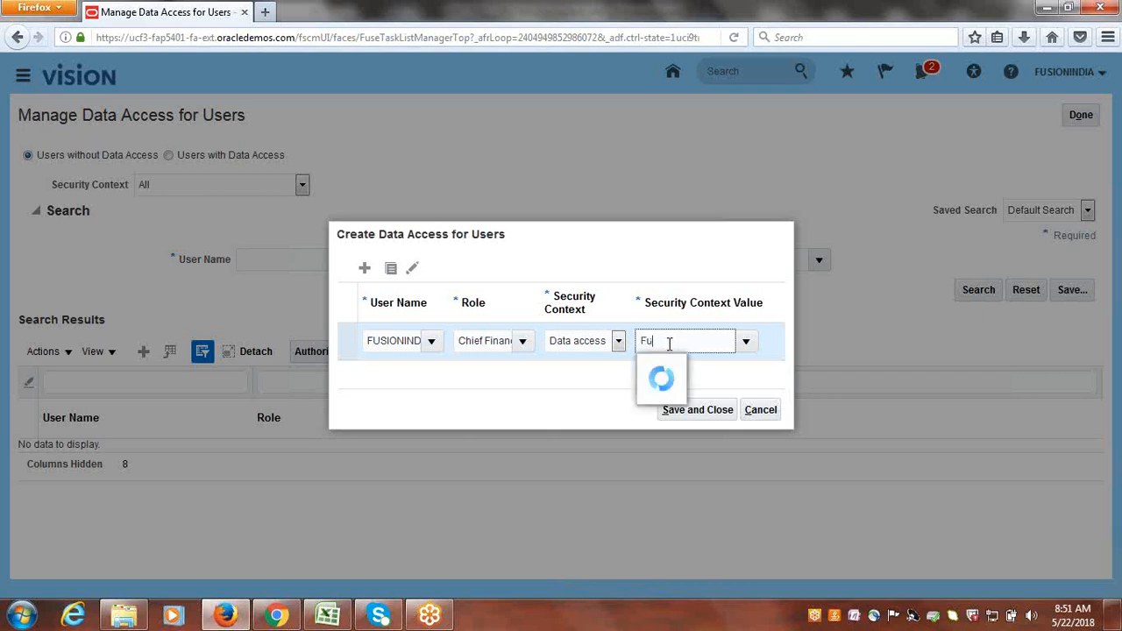
text(Cloudno)
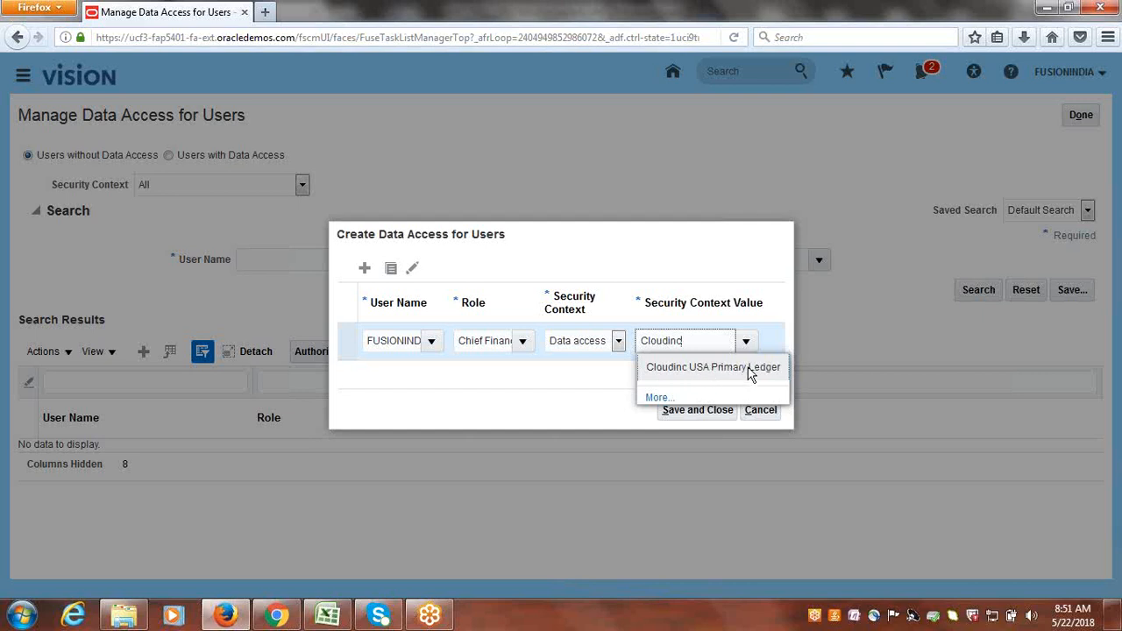
click(715, 368)
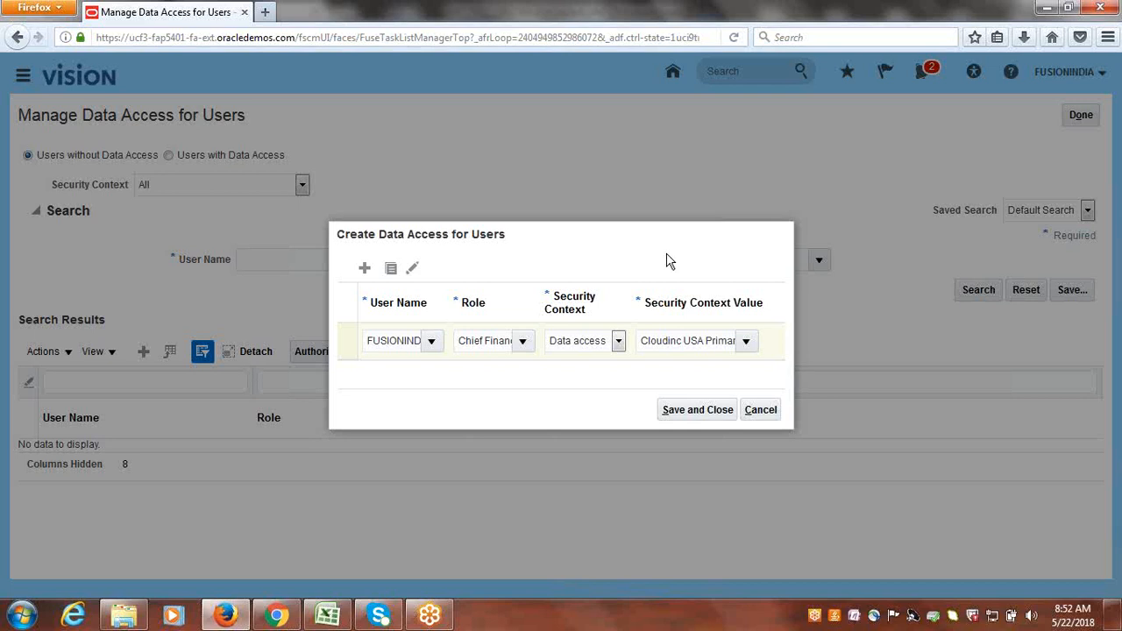
click(618, 341)
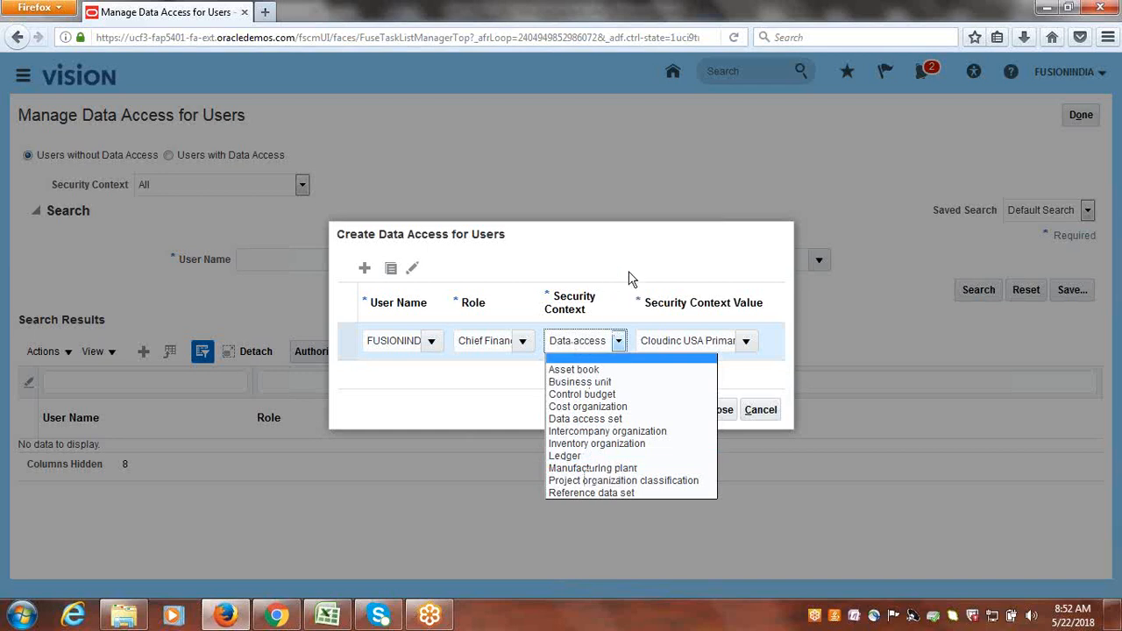
click(621, 422)
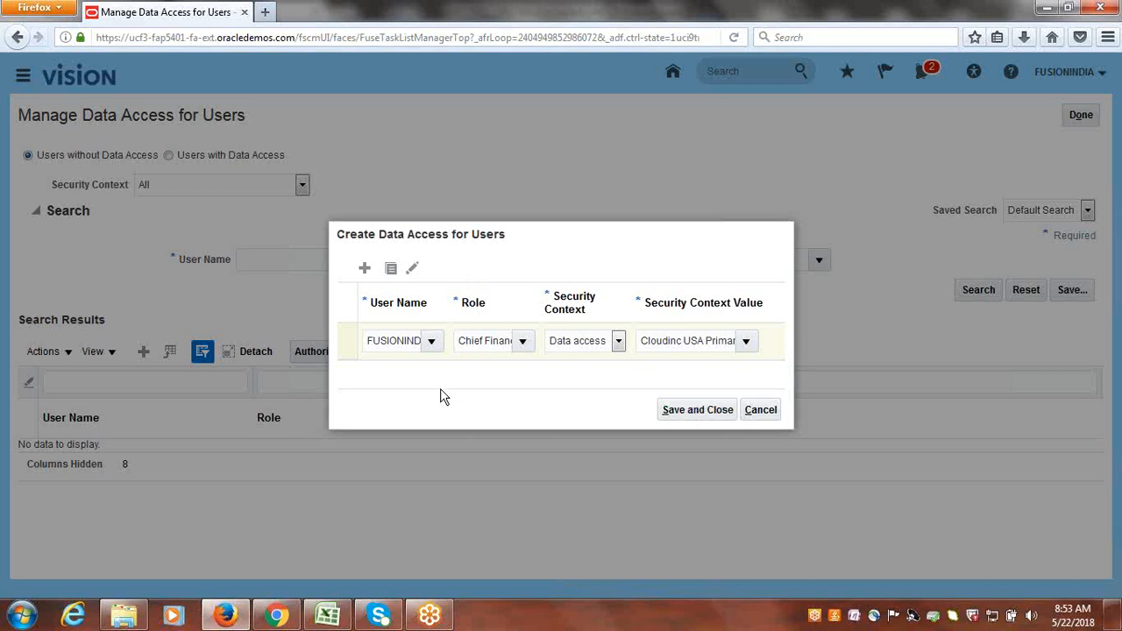
click(695, 415)
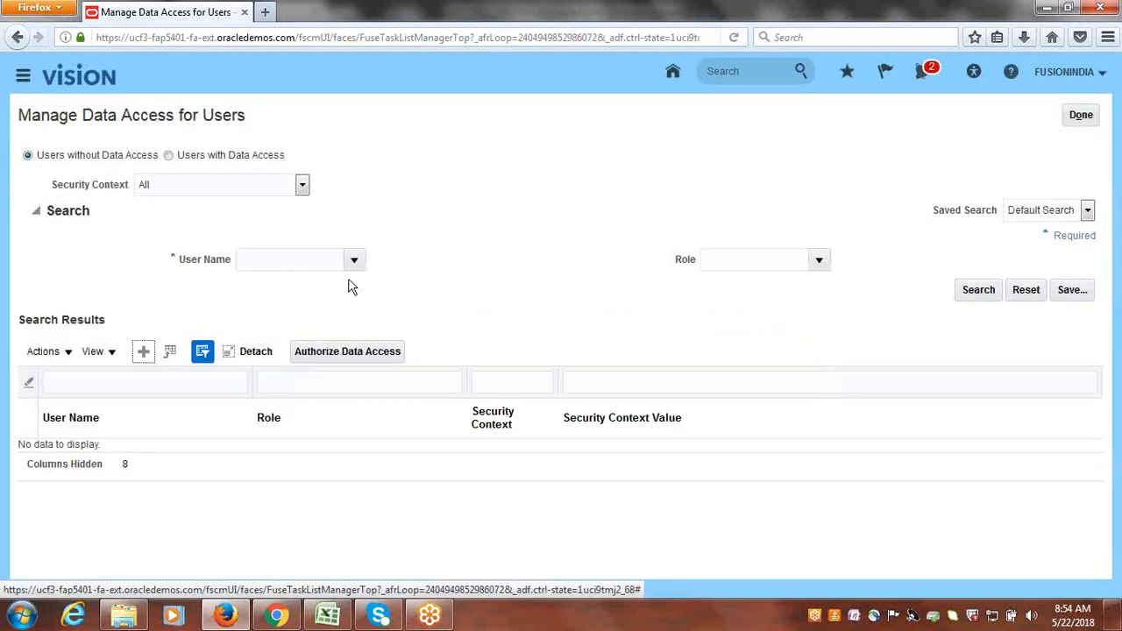
Start a new data access assignment for user FUSIONINDIA with the Controller role
click(143, 351)
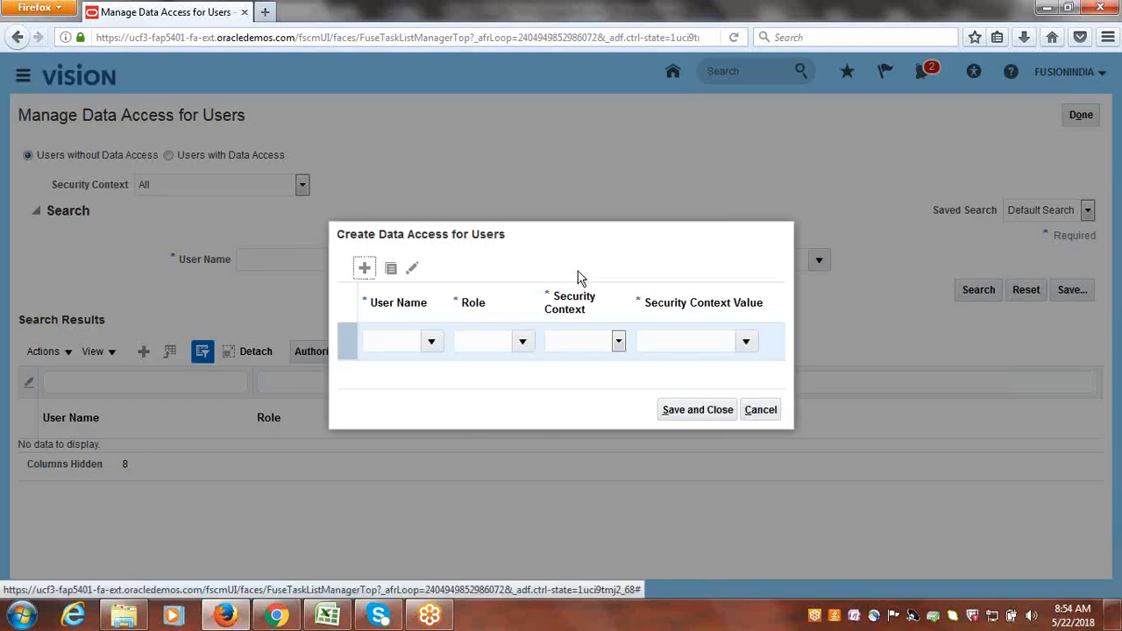
click(392, 343)
text(fu)
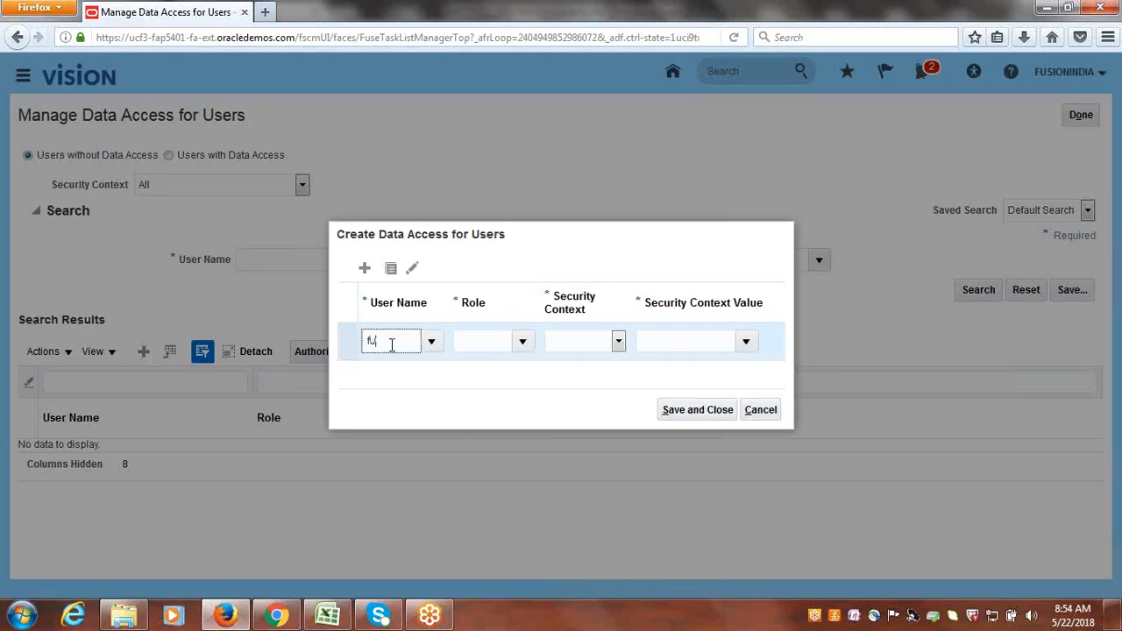
text(sionindia)
key(Tab)
click(523, 341)
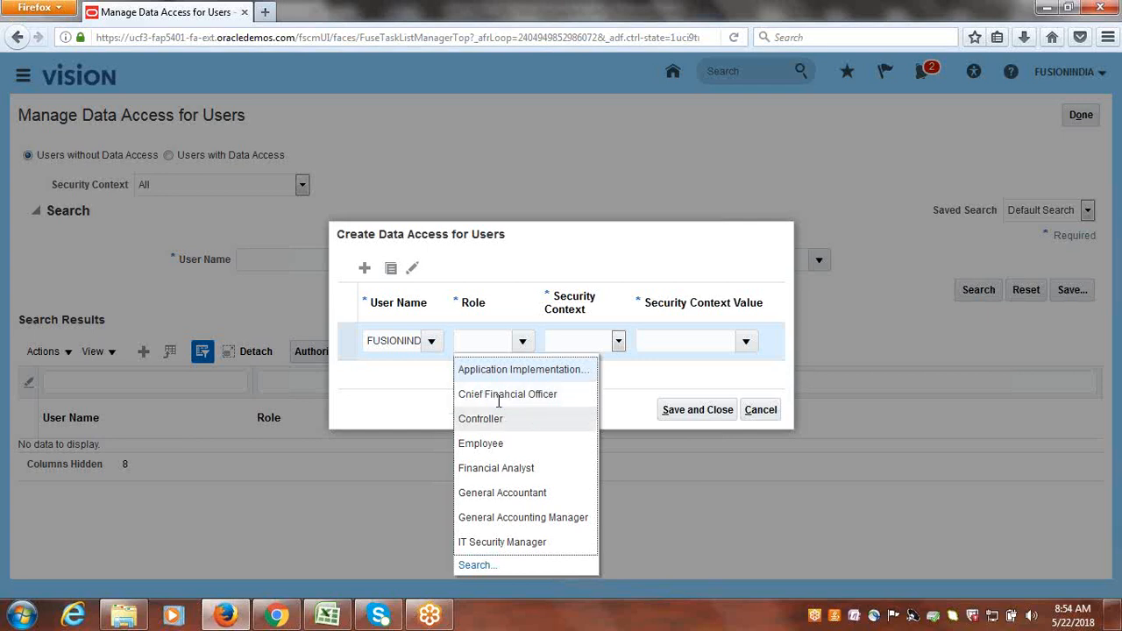
click(491, 421)
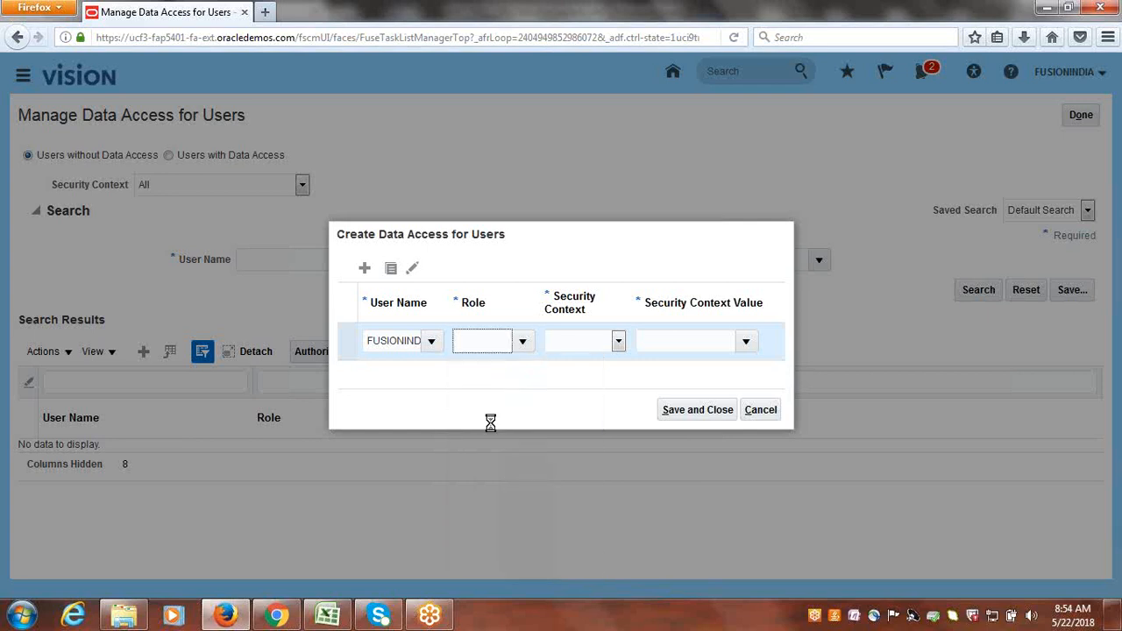
Give the Controller row the Data access set security context with the value Cloudinc USA Primary Ledger
click(618, 341)
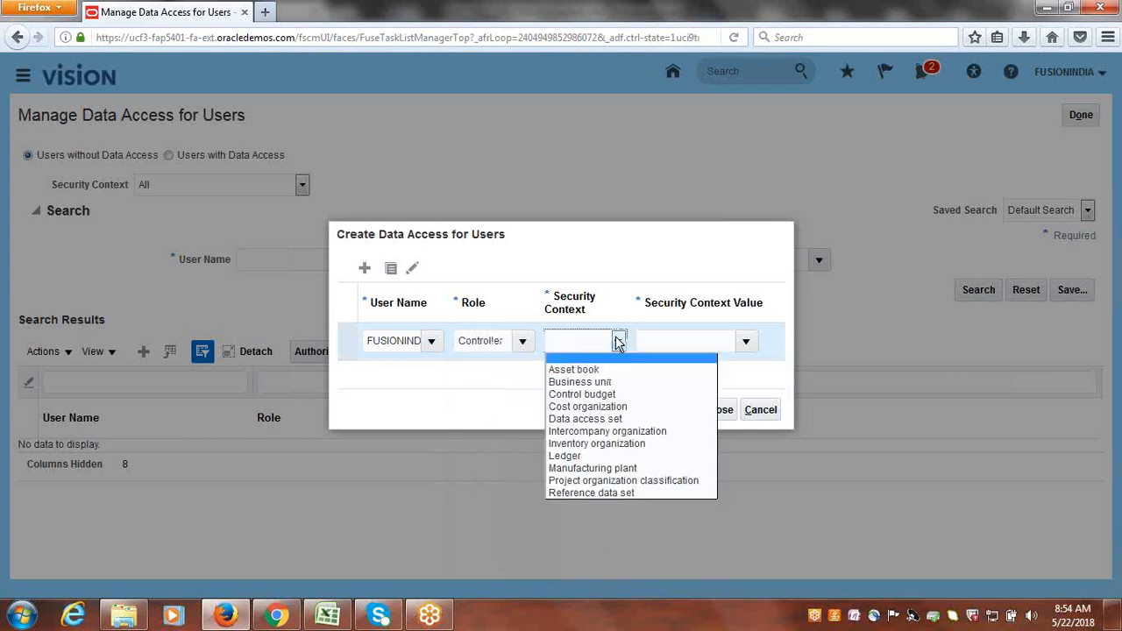
click(591, 419)
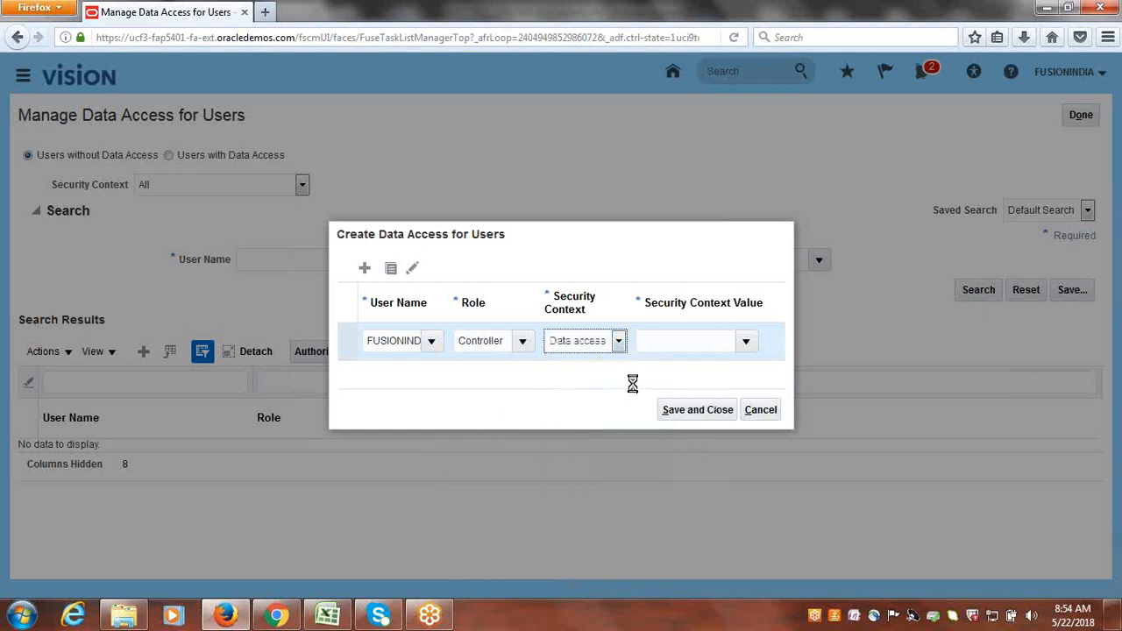
click(677, 338)
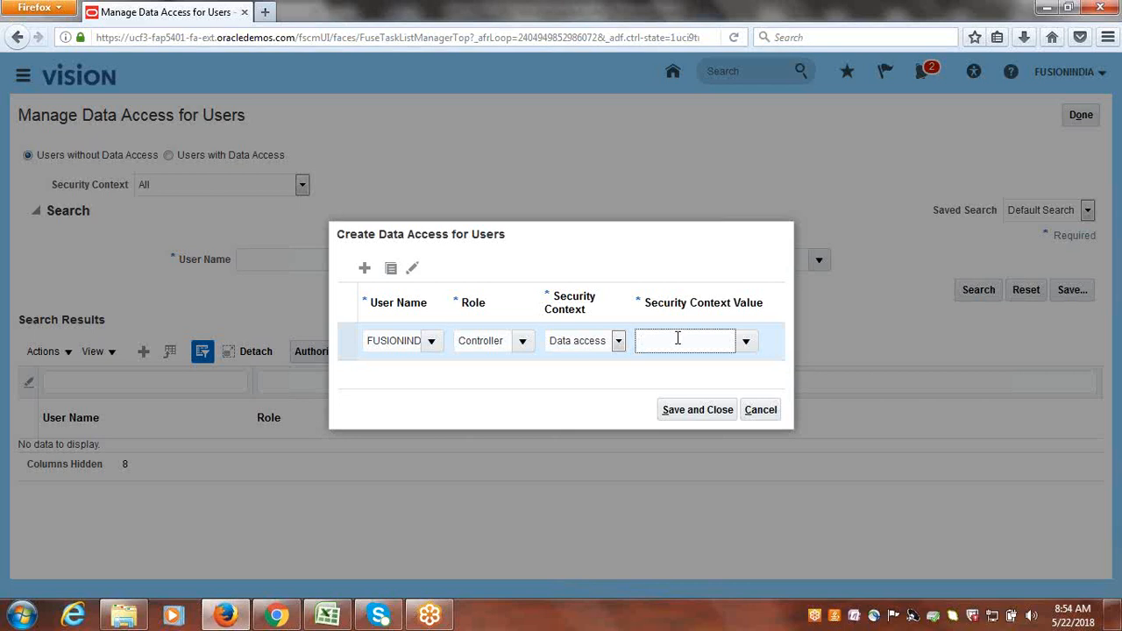
text(Cloudinc)
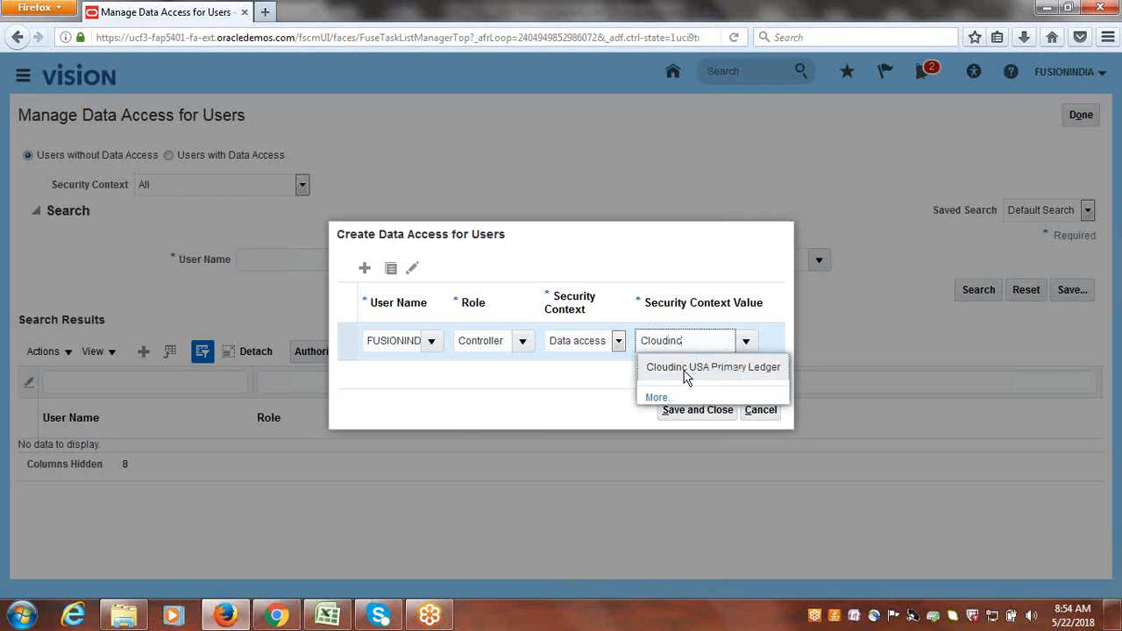
click(686, 369)
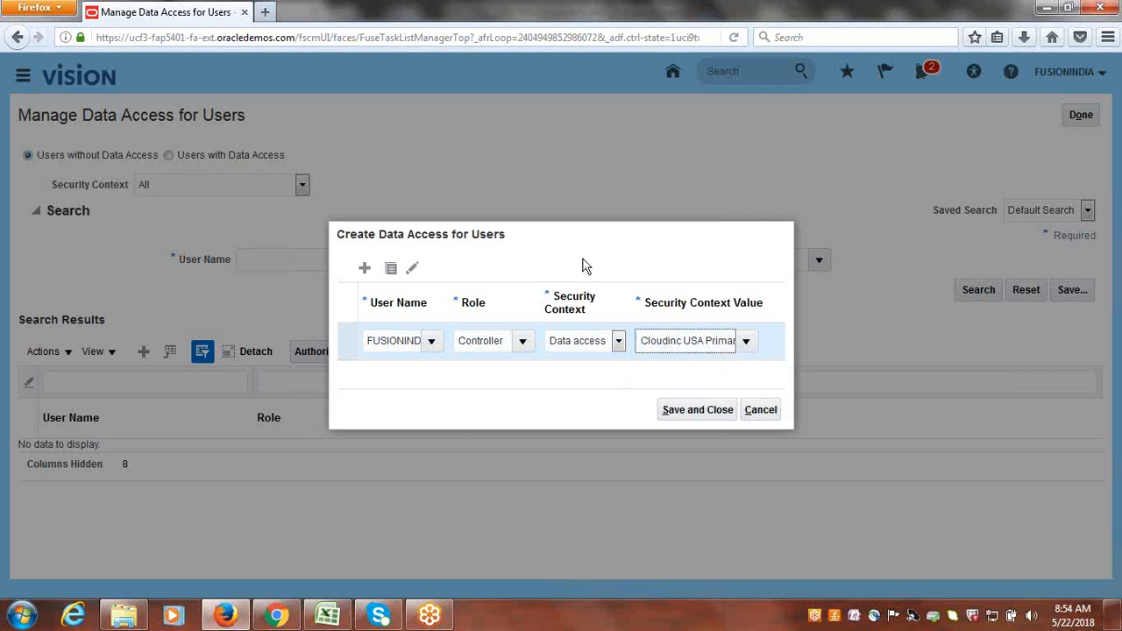
Add another data access row for user FUSIONINDIA with the Financial Analyst role
click(364, 269)
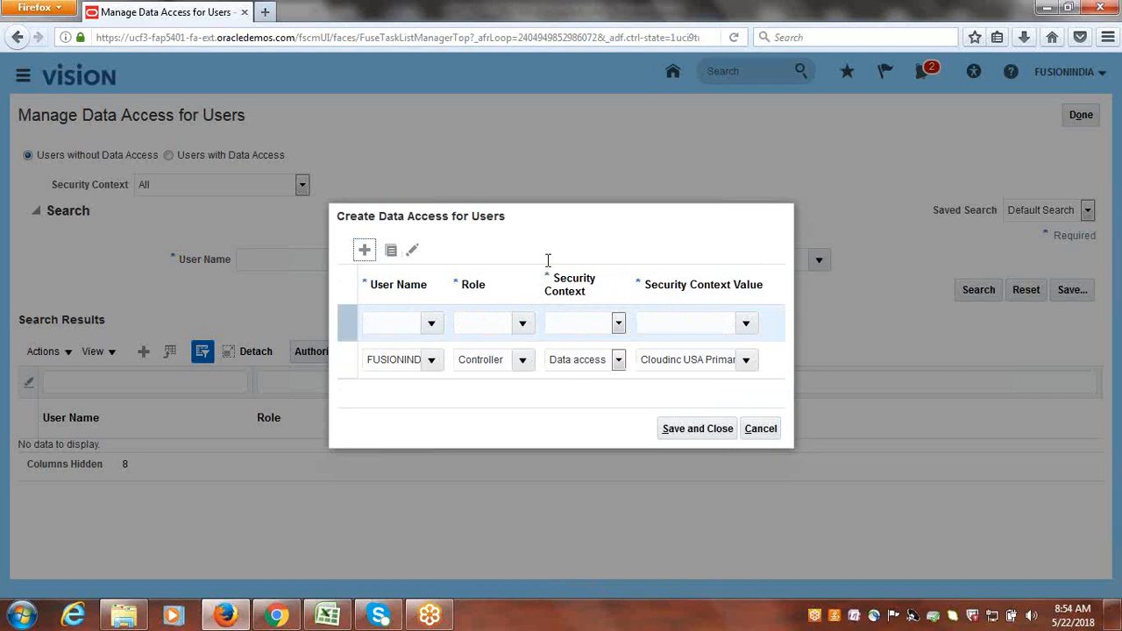
click(397, 322)
text(fusioni)
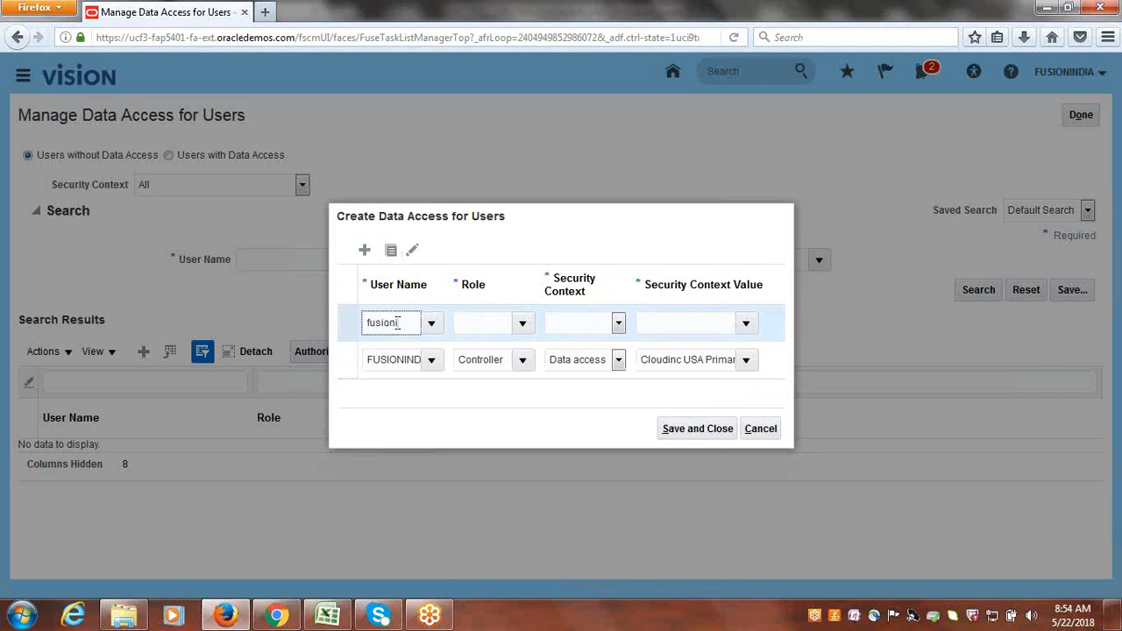
text(ndia)
key(Tab)
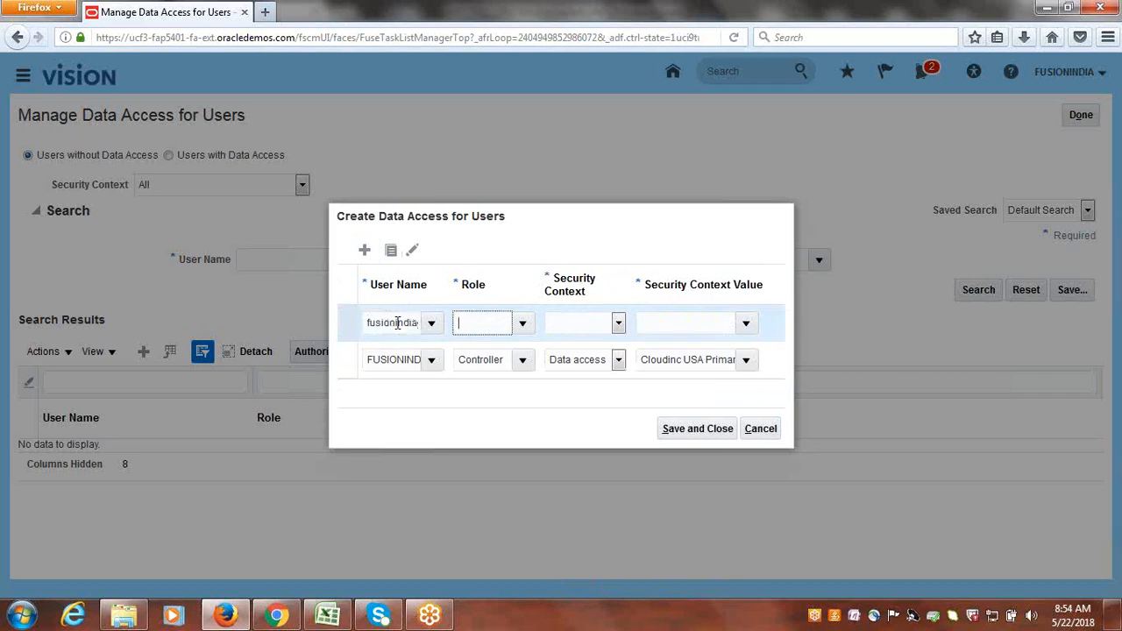
click(522, 323)
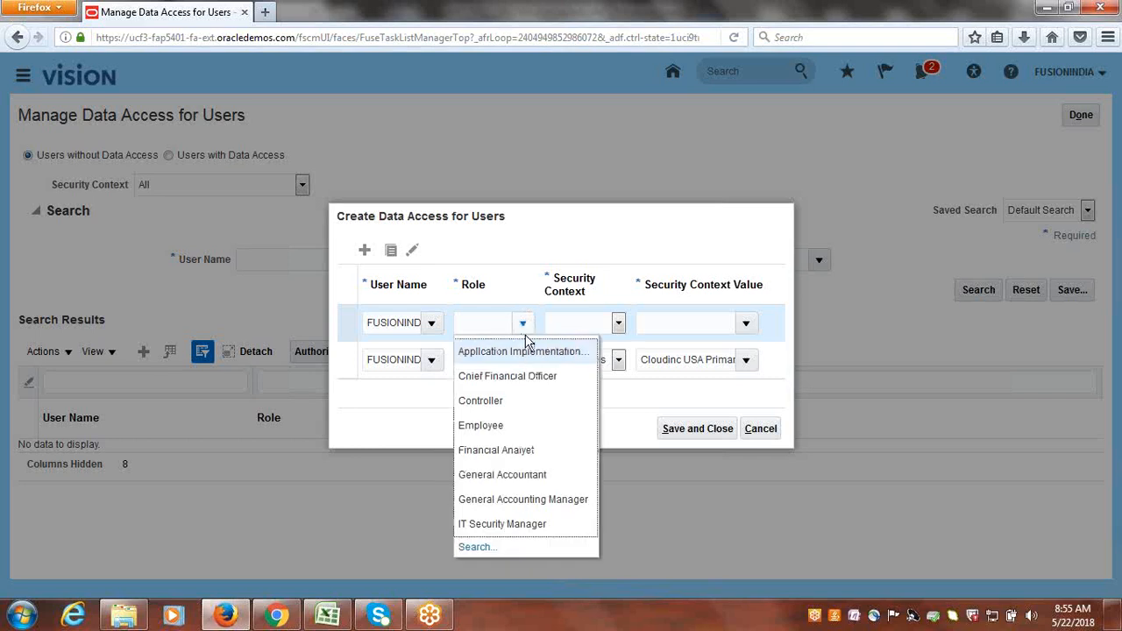
click(494, 403)
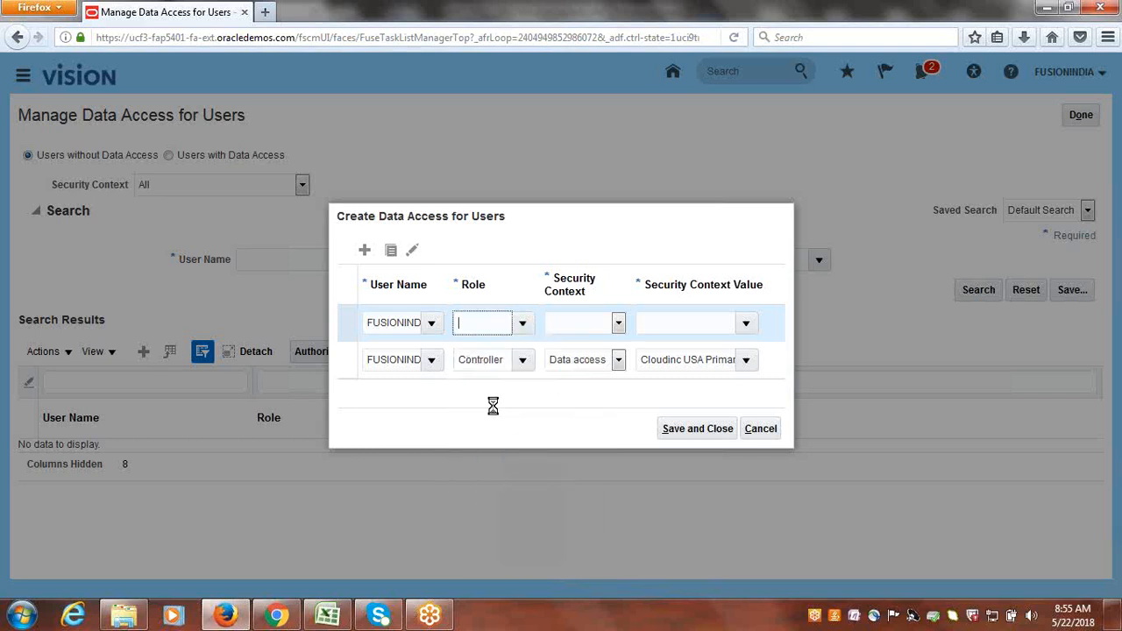
Set the Financial Analyst row's security context to Data access set and its value to Cloudinc USA Primary Ledger
click(619, 325)
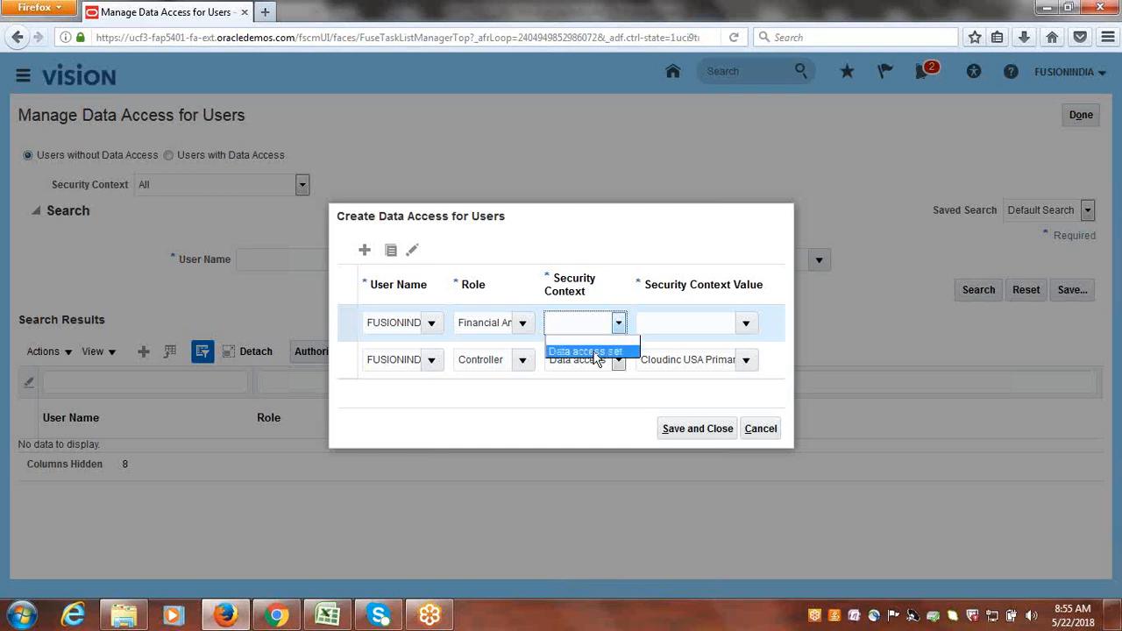
click(593, 351)
click(691, 322)
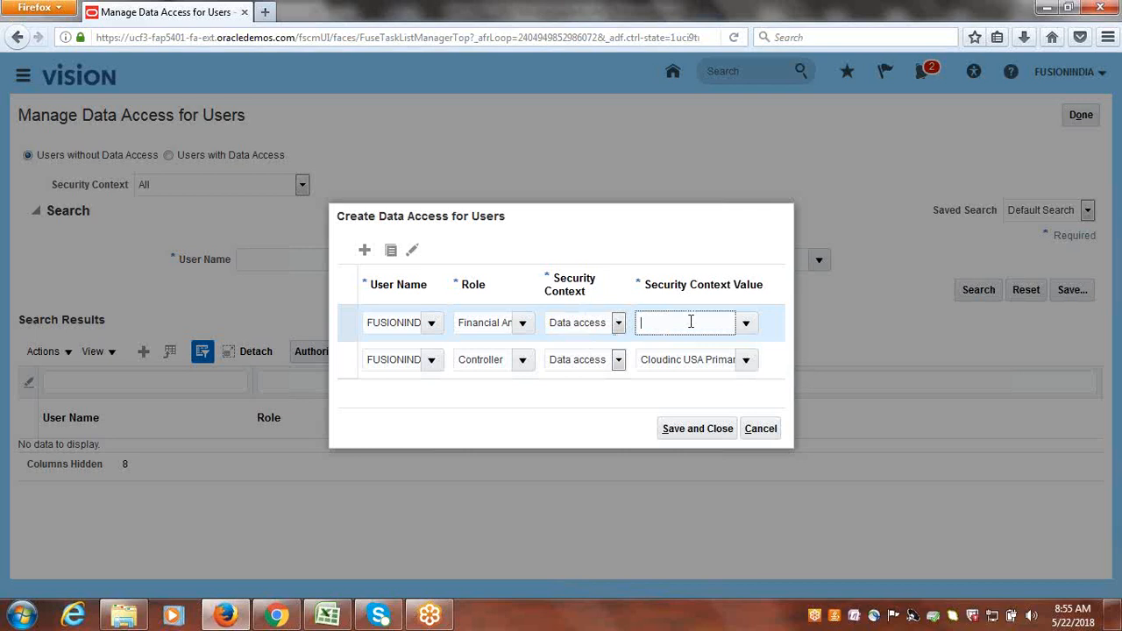
text(Cloudinc)
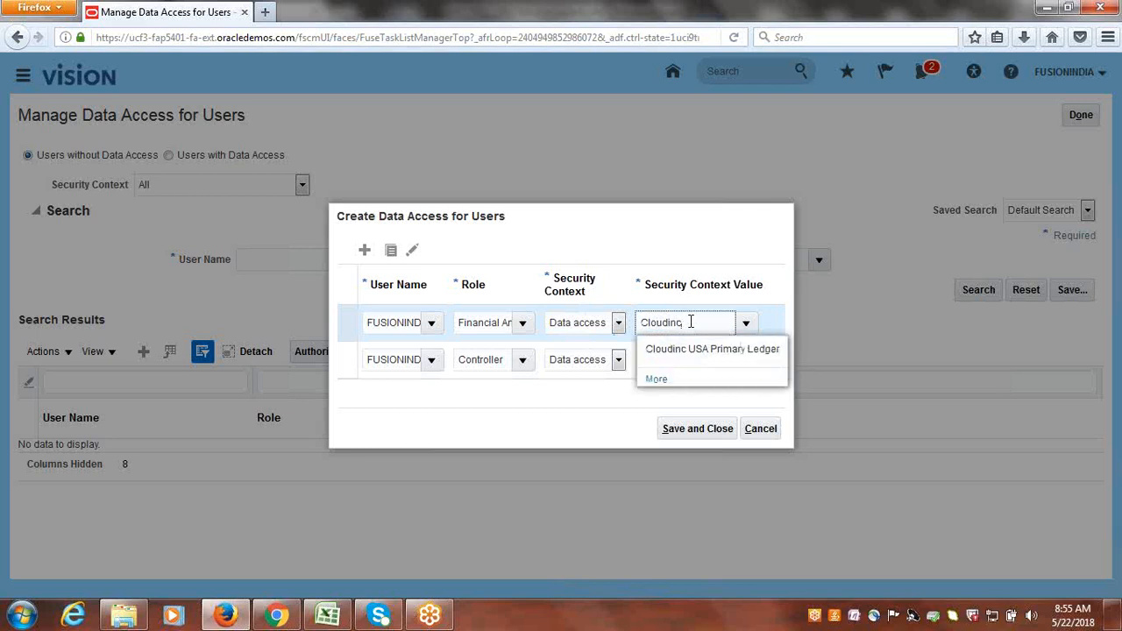
click(693, 350)
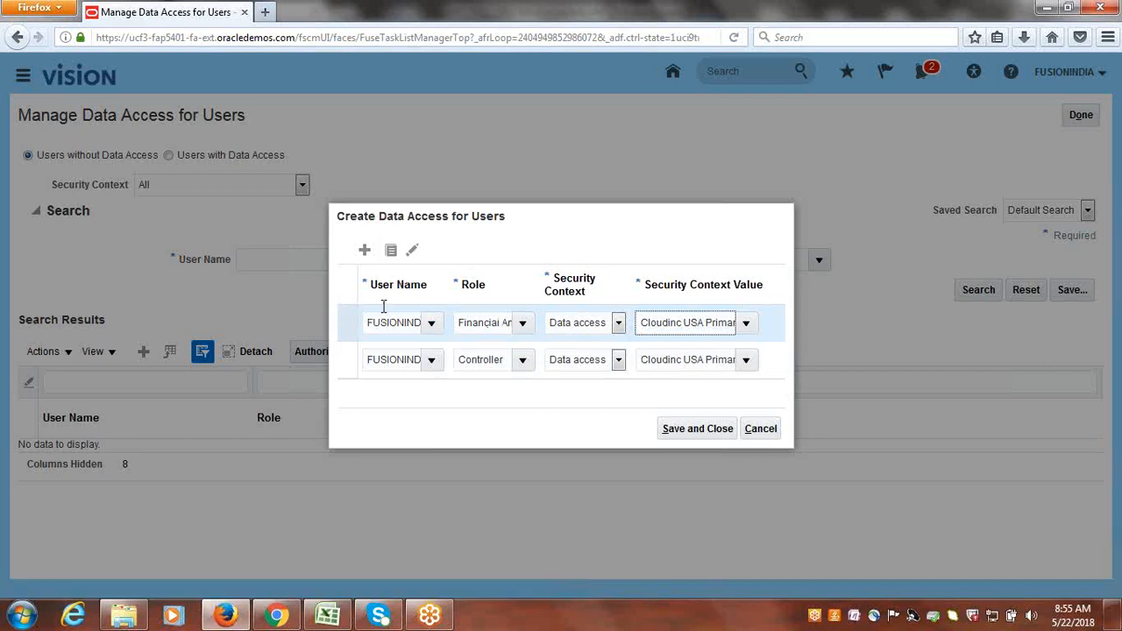
Duplicate the Financial Analyst row and choose General Accountant as the role of the copy
click(392, 253)
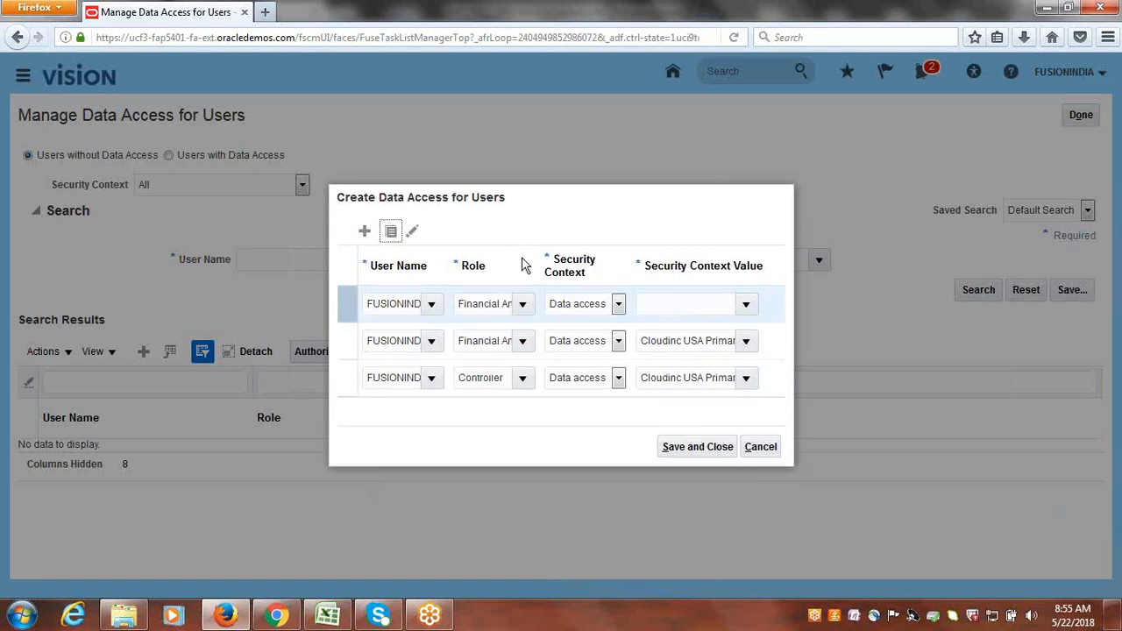
click(521, 303)
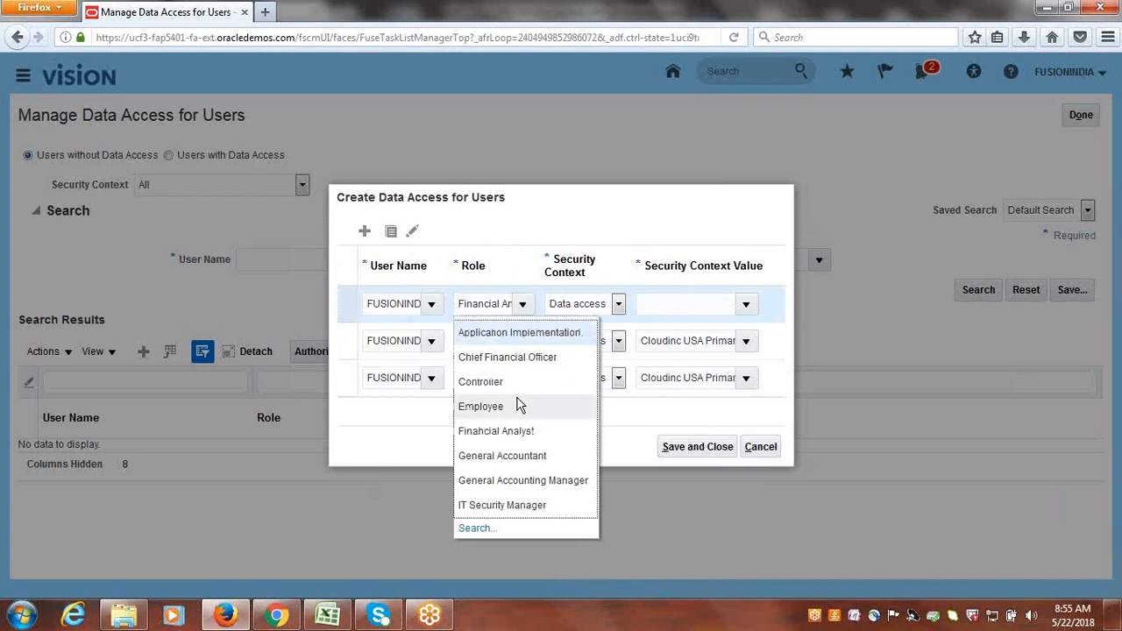
click(512, 455)
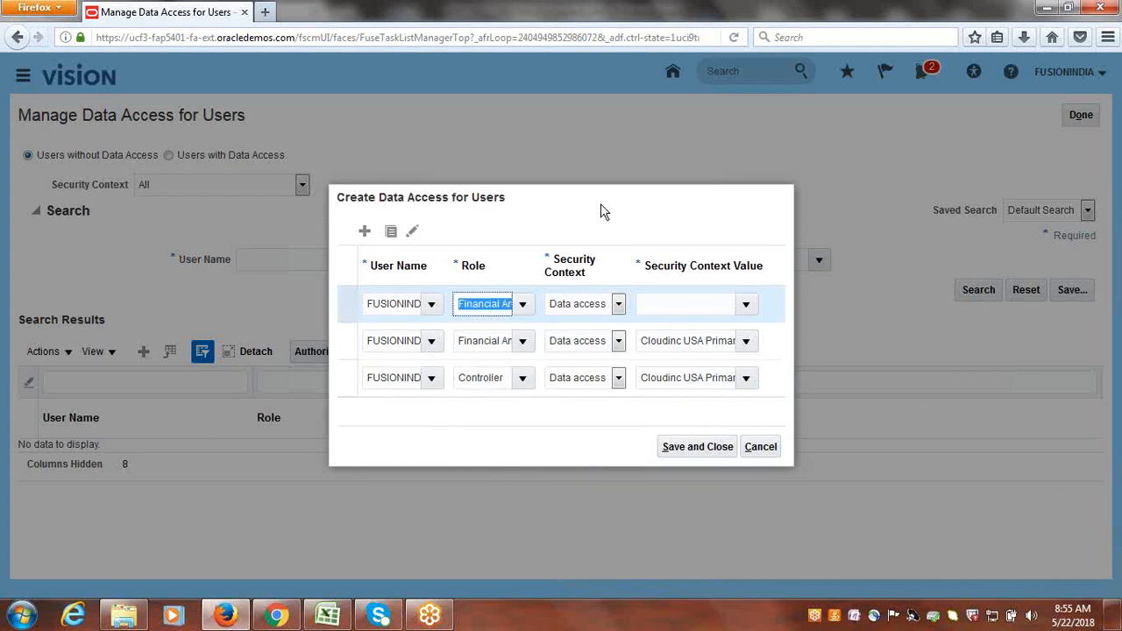
Set the General Accountant row's security context to Data access set and its value to Cloudinc USA Primary Ledger
click(618, 304)
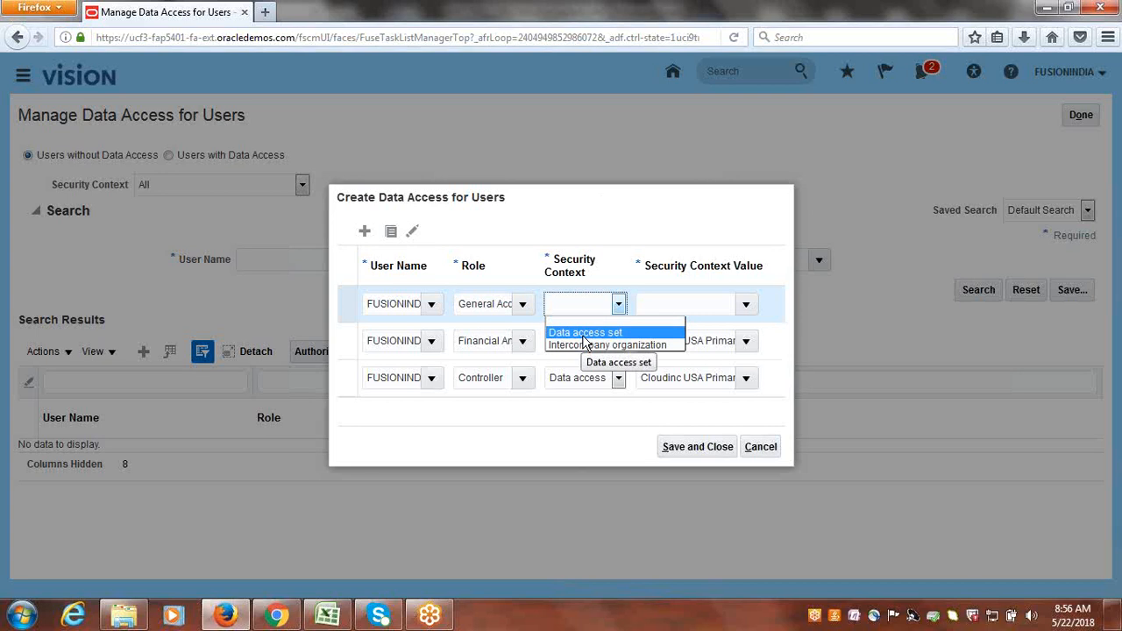
click(584, 334)
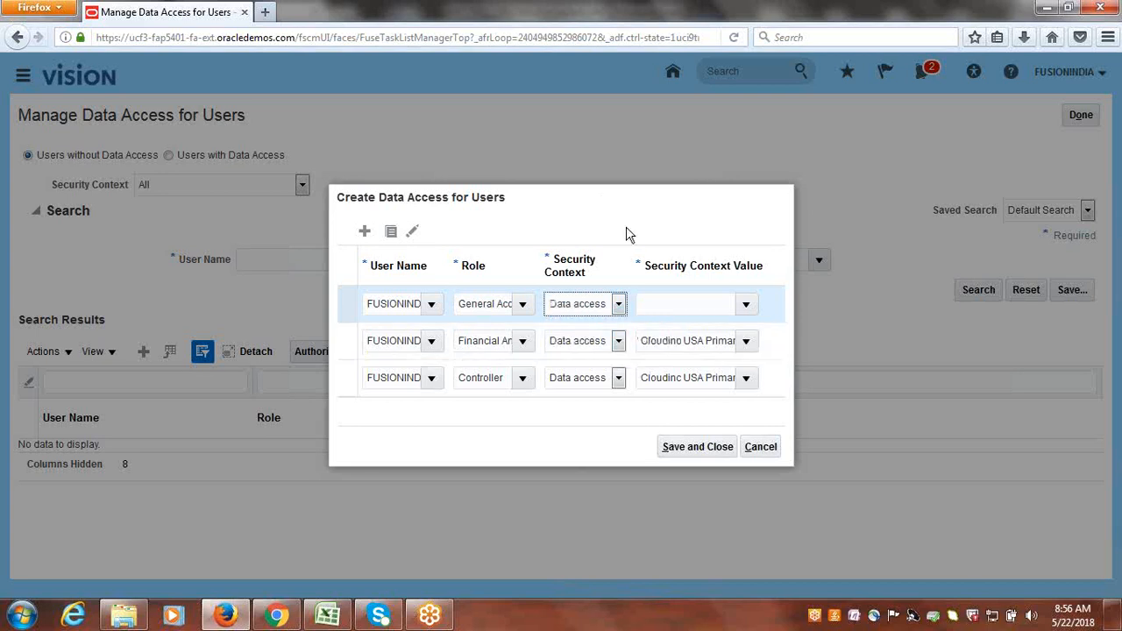
click(712, 306)
text(Cloudinc)
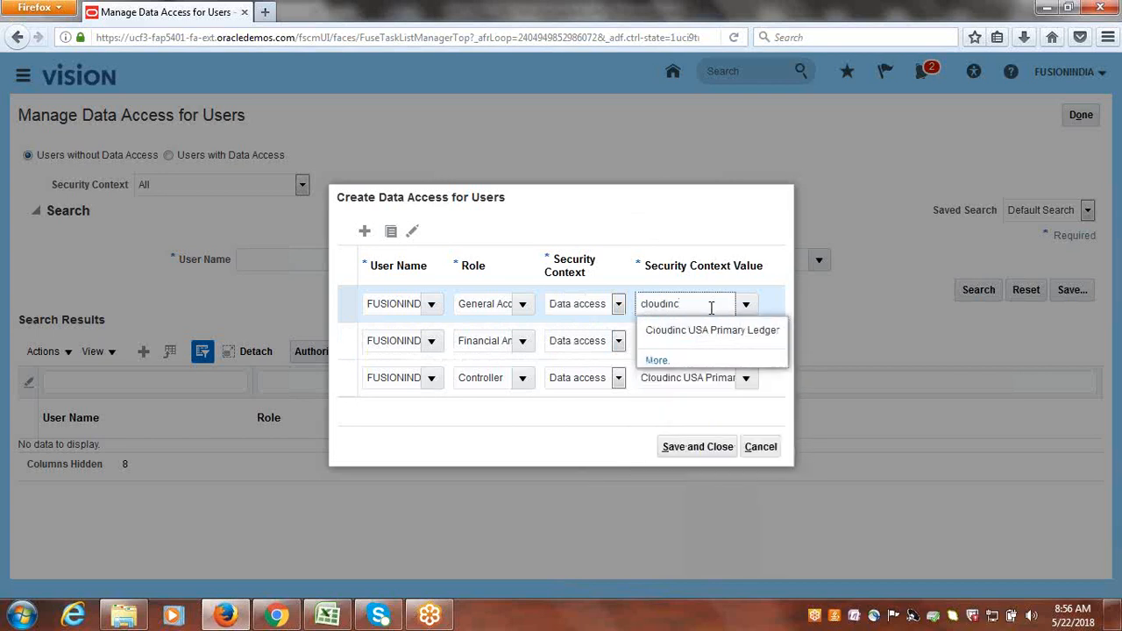
click(684, 330)
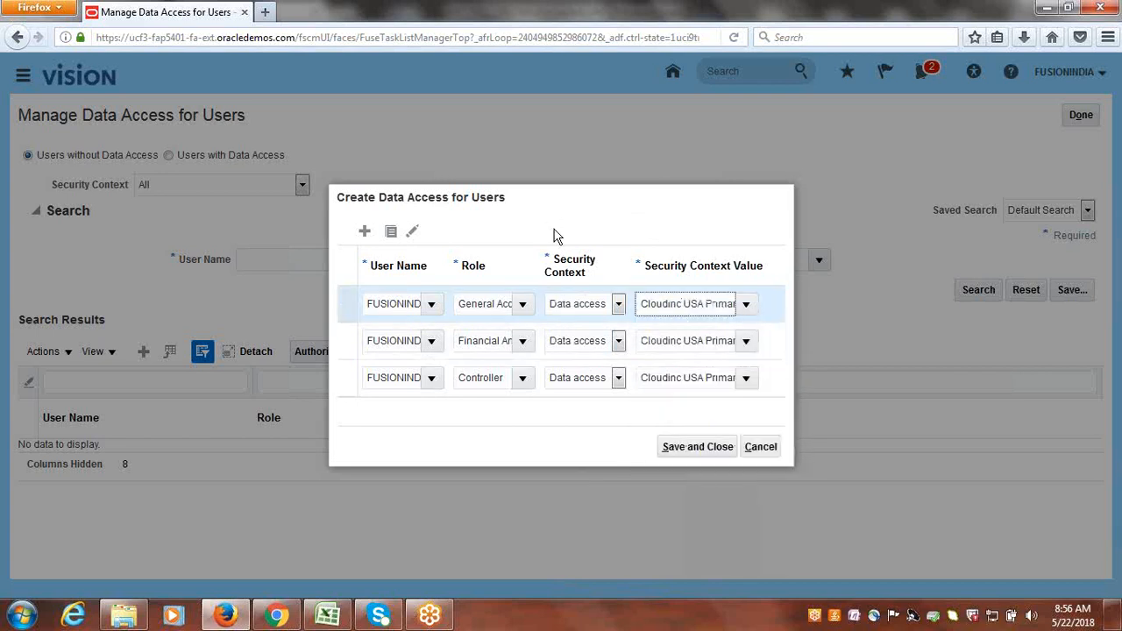
Add another data access row for user FUSIONINDIA with the General Accounting Manager role
click(364, 232)
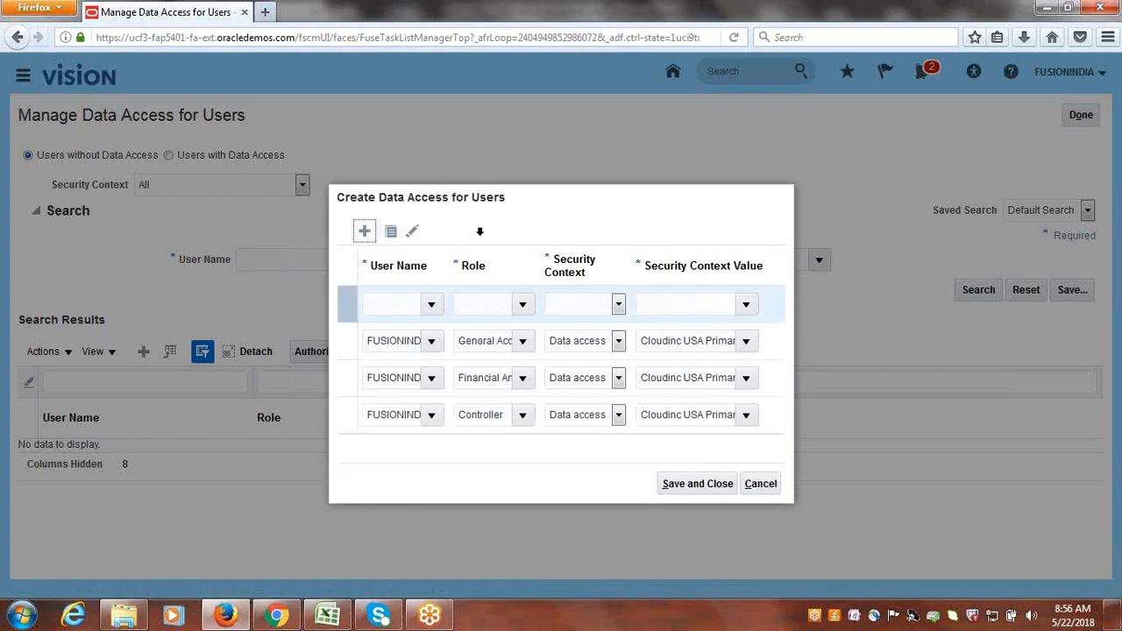
click(379, 285)
text(fusionindia)
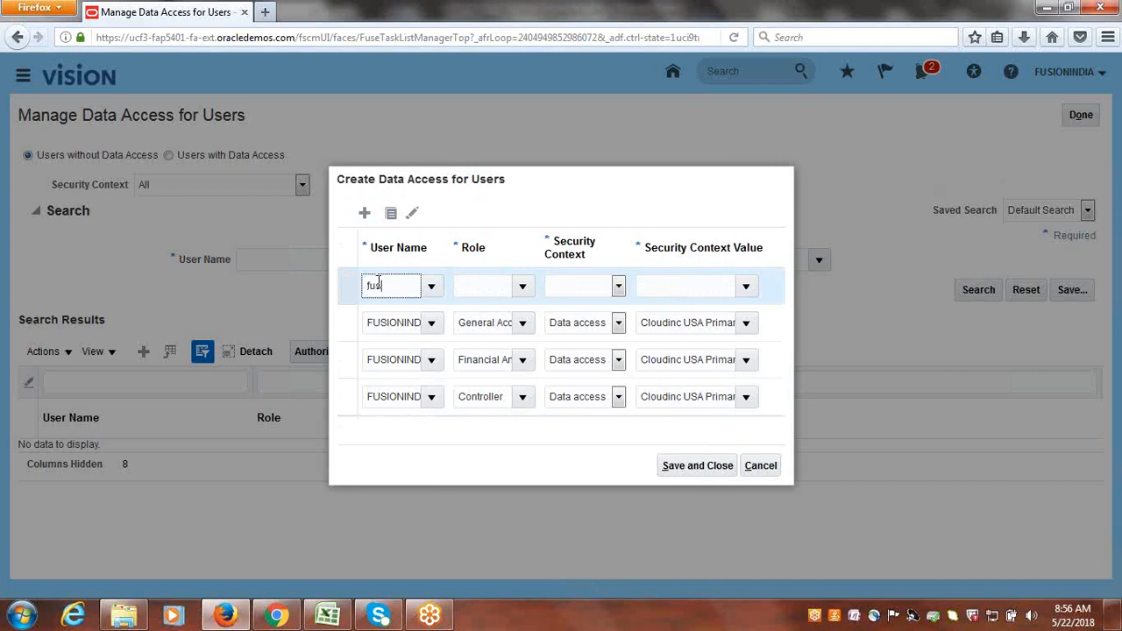
key(Tab)
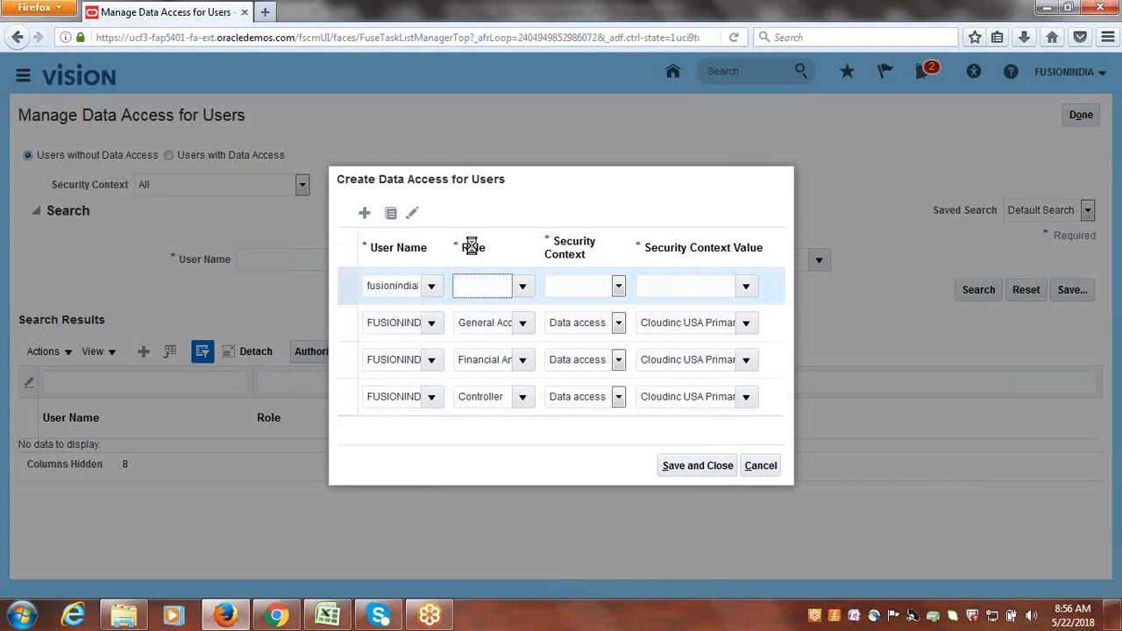
click(522, 290)
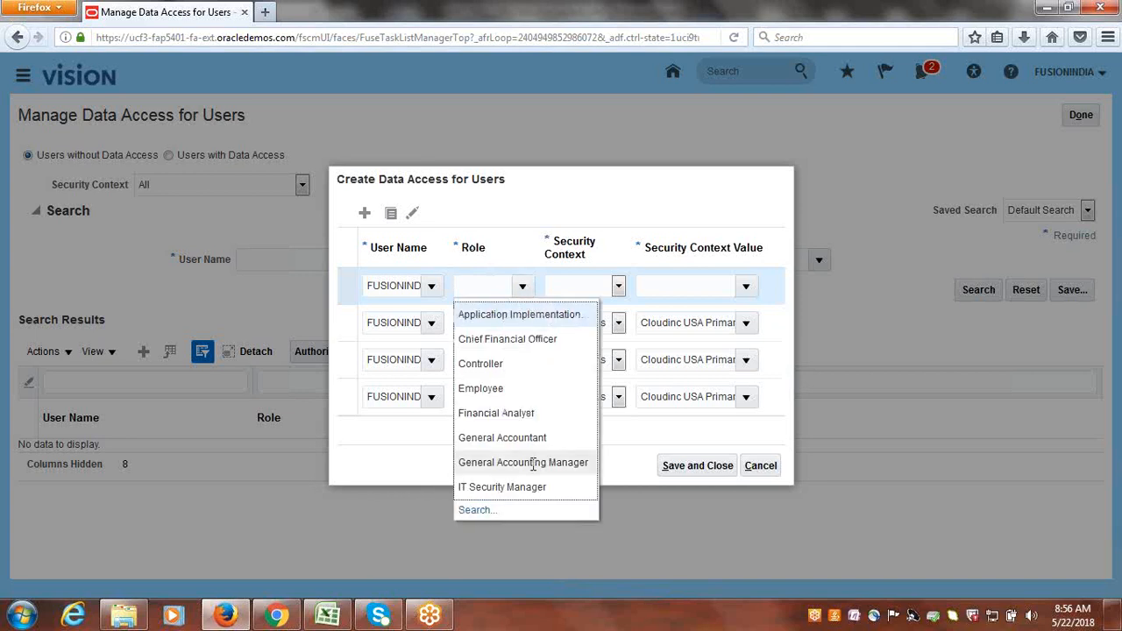
click(532, 462)
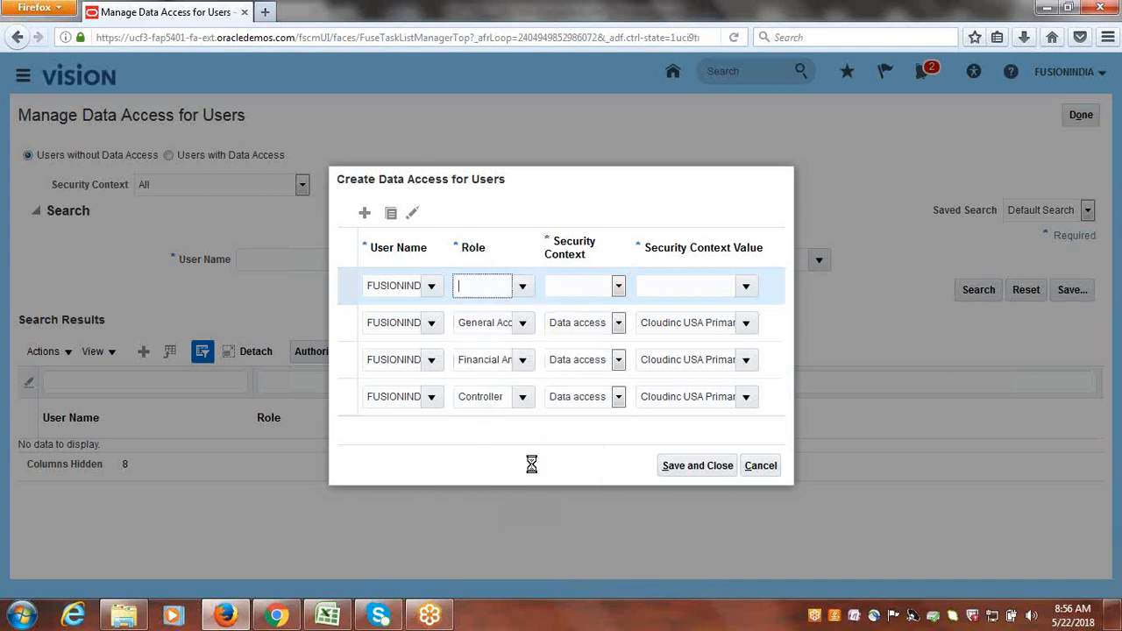
Give the General Accounting Manager row the Data access set context with value Cloudinc USA Primary Ledger, and save all the rows
click(620, 288)
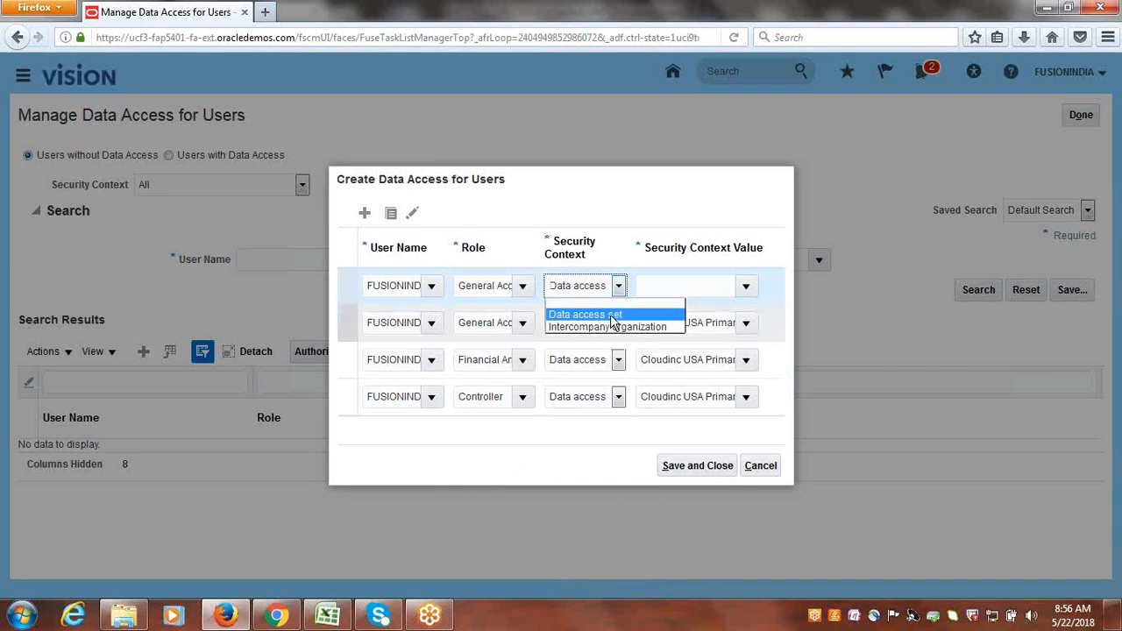
click(611, 316)
click(668, 286)
text(Cloudinc)
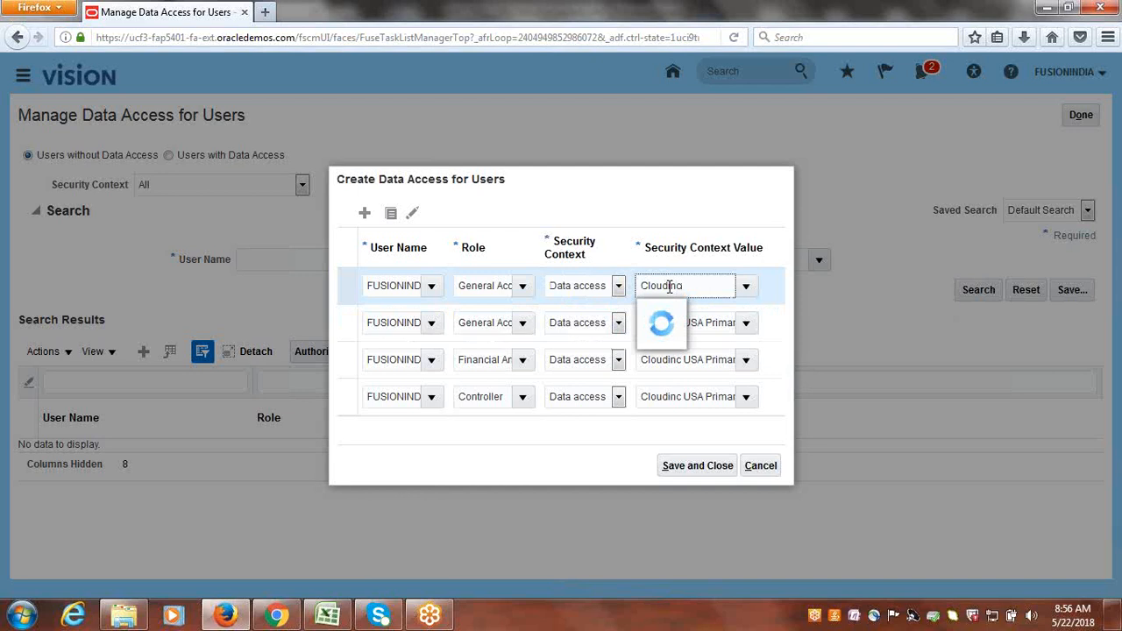
click(689, 314)
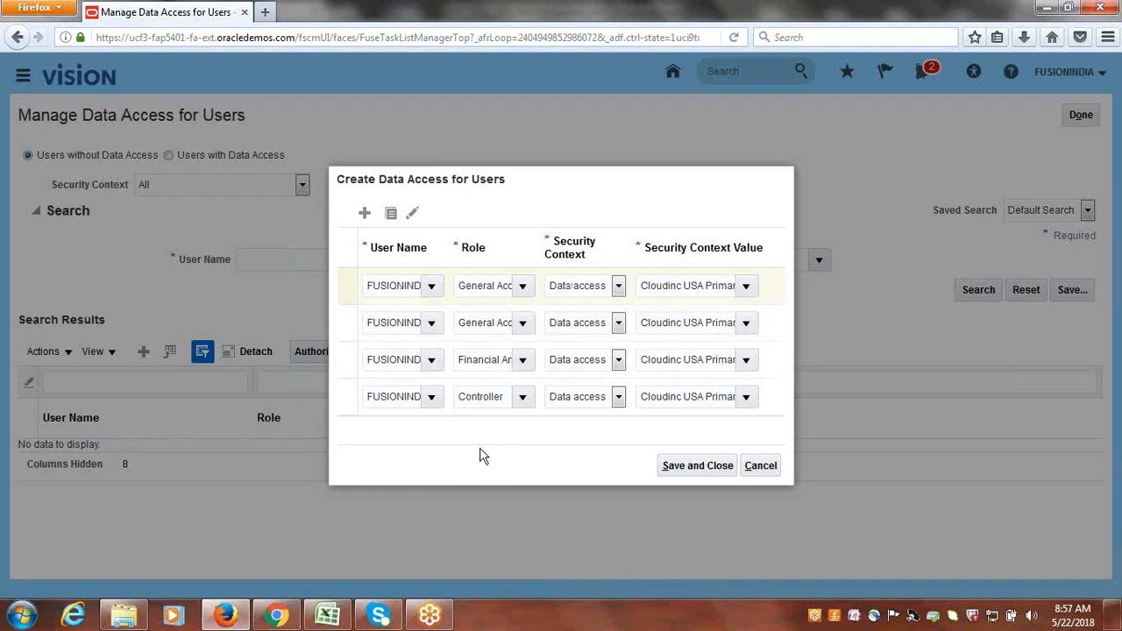
click(690, 467)
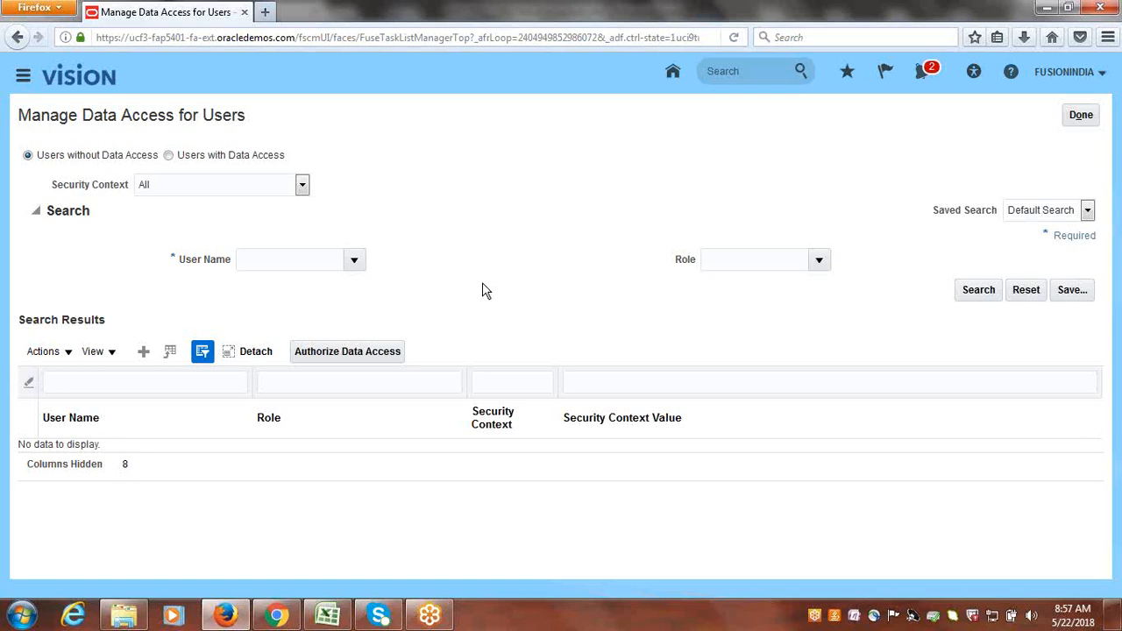
Start a new data access entry for user FUSIONINDIA with the General Accountant role
click(143, 352)
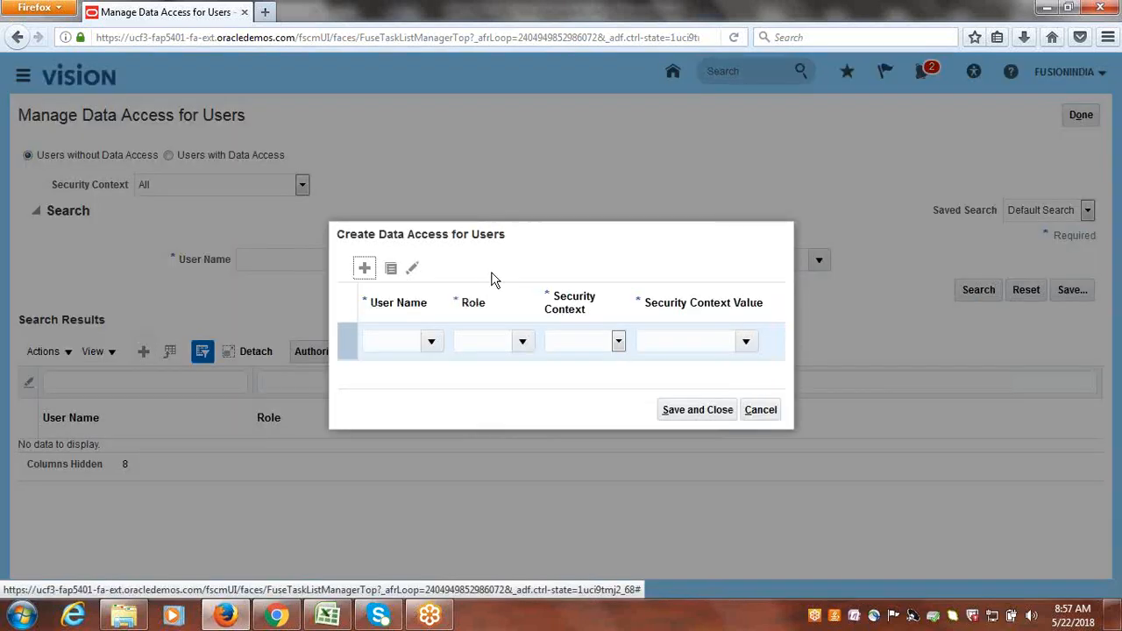
click(412, 341)
text(fus)
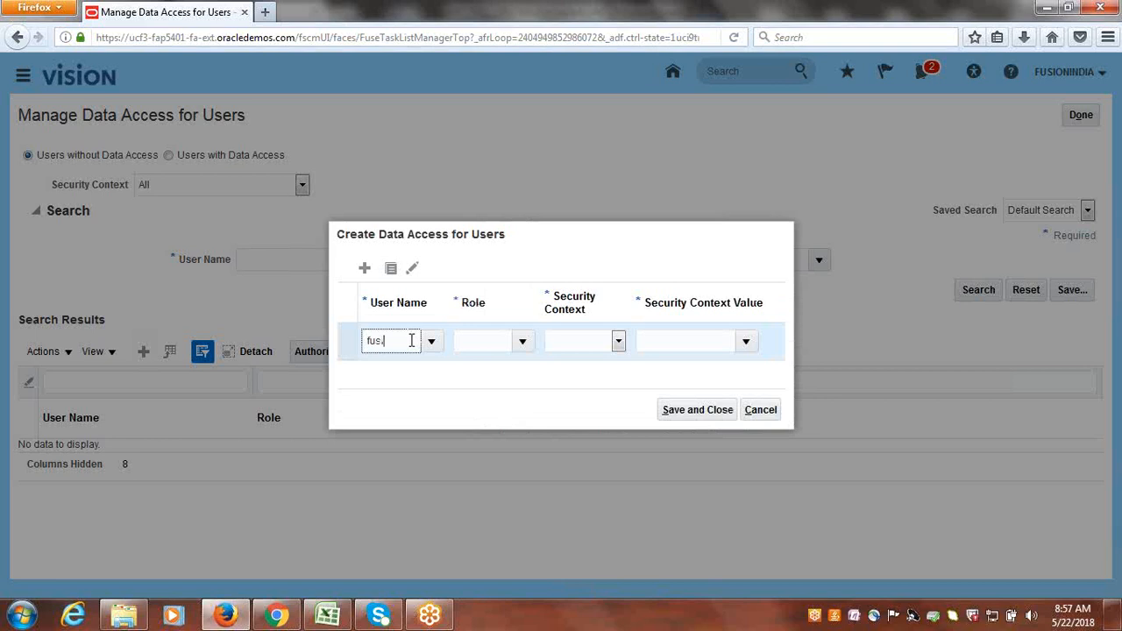
text(ionindia)
click(492, 339)
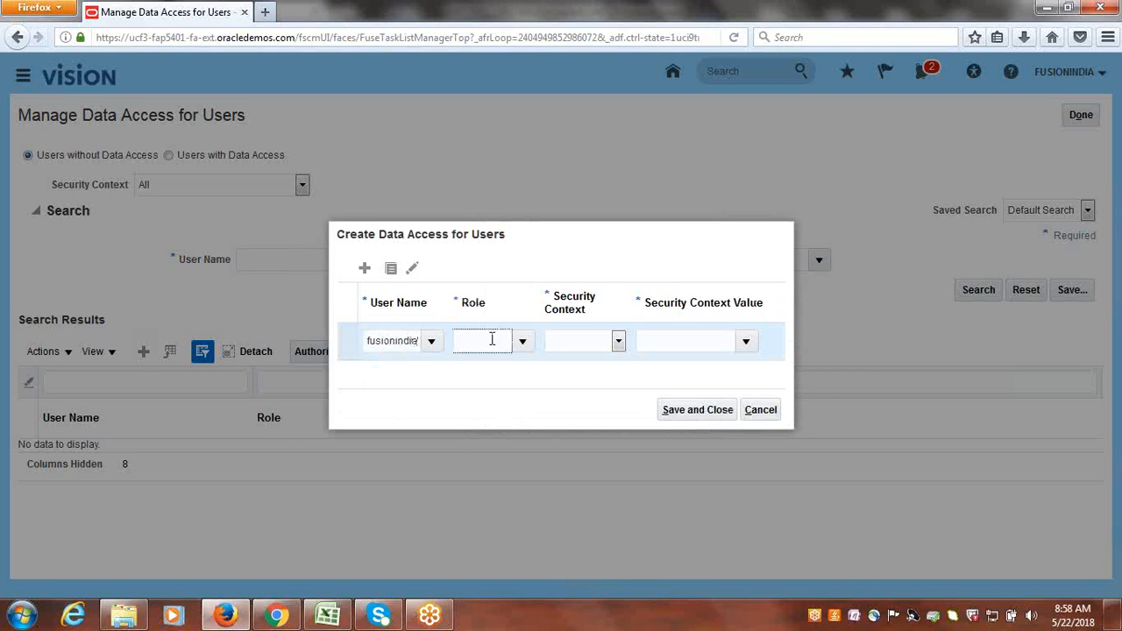
click(523, 342)
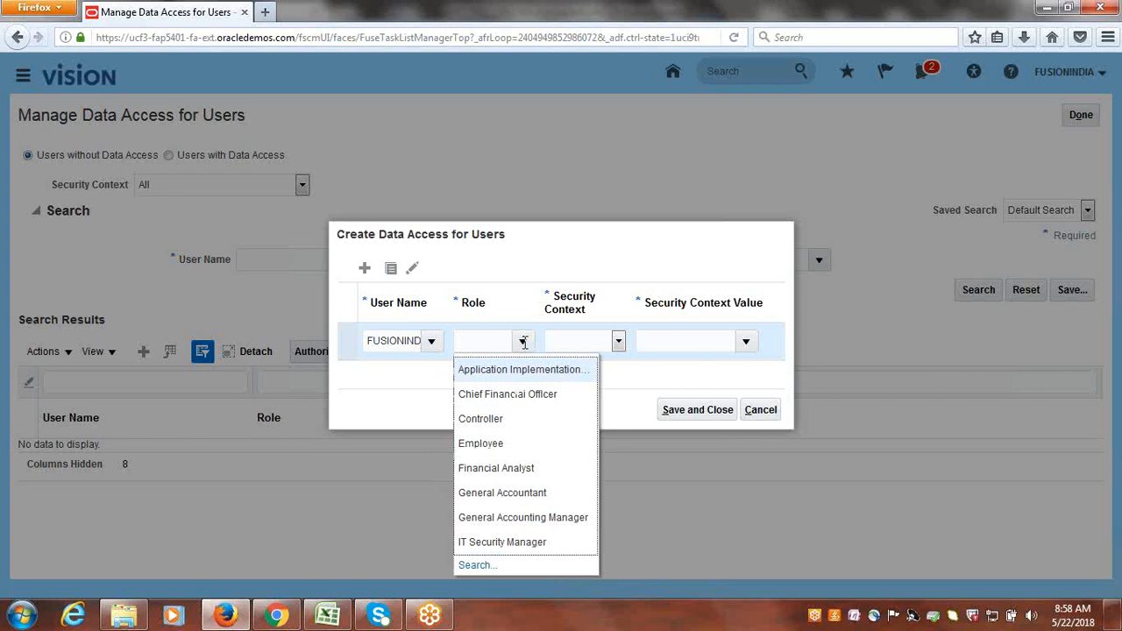
click(511, 492)
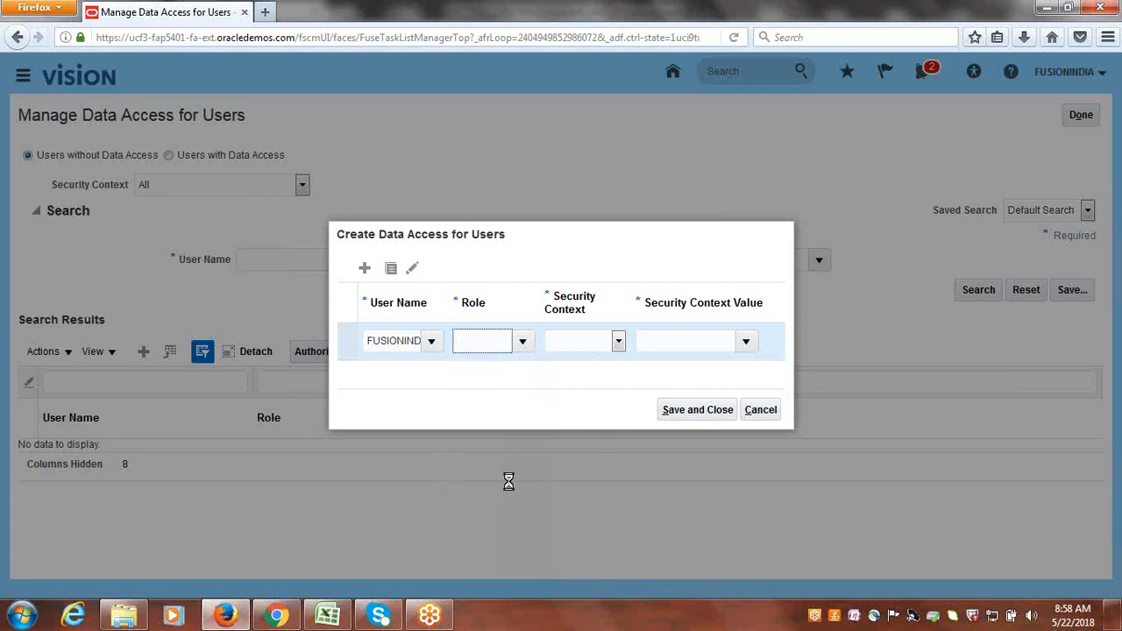
Try Data access set with ERPTREE and Google USA Primary Ledger as the new entry's security context value, and discard the entry
click(618, 342)
click(611, 375)
click(660, 344)
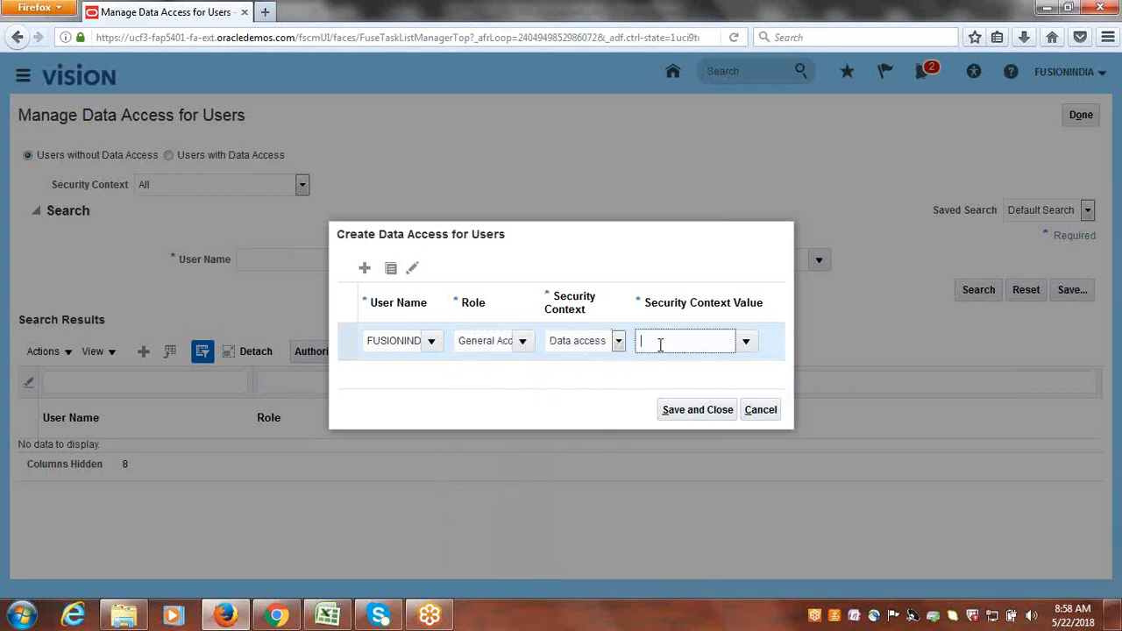
text(ERPTREE)
drag(712, 346, 602, 351)
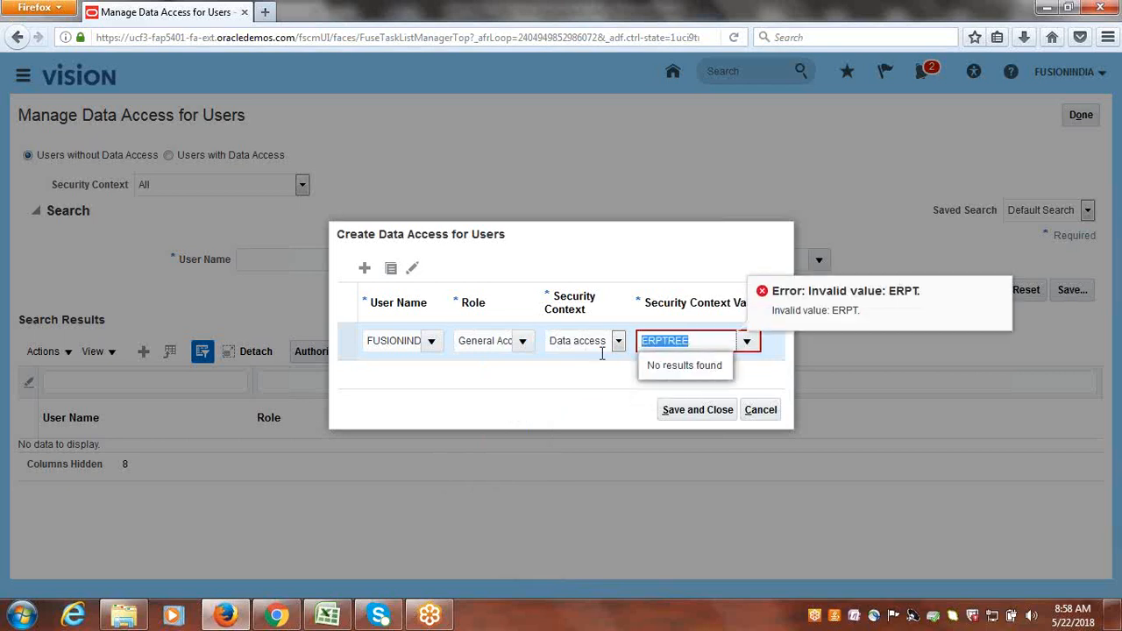
text(GOOGLE)
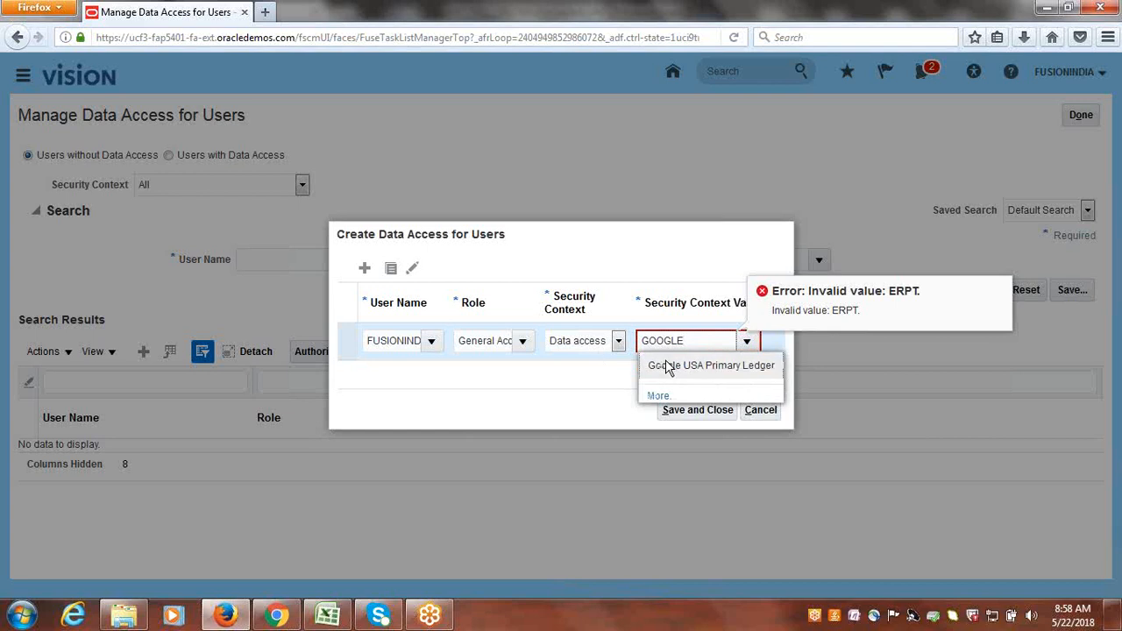
click(666, 366)
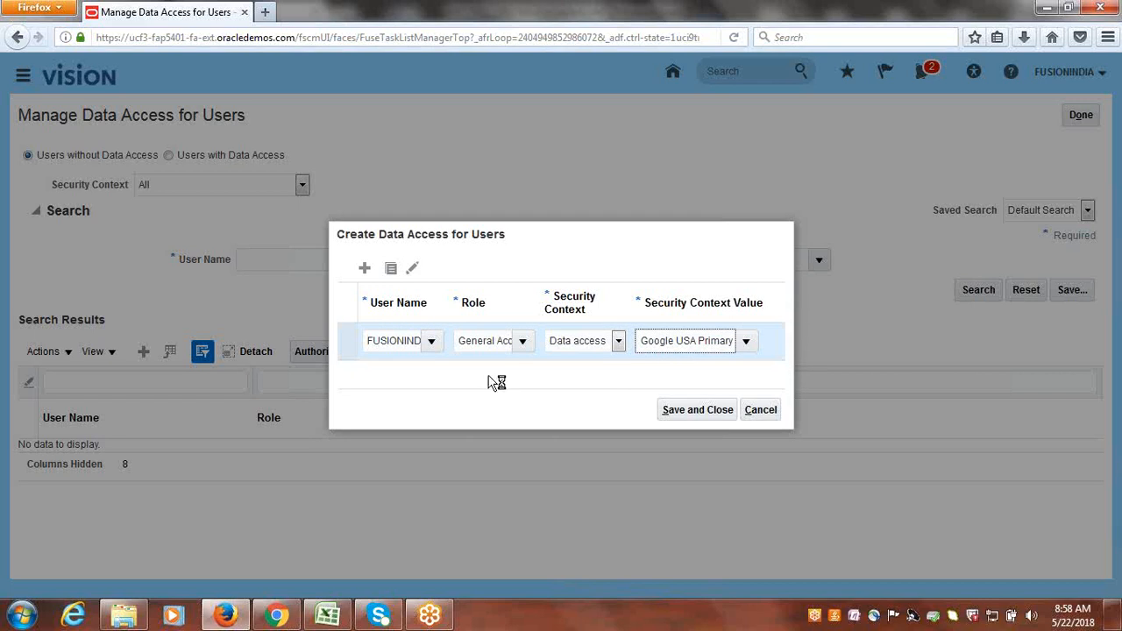
click(763, 412)
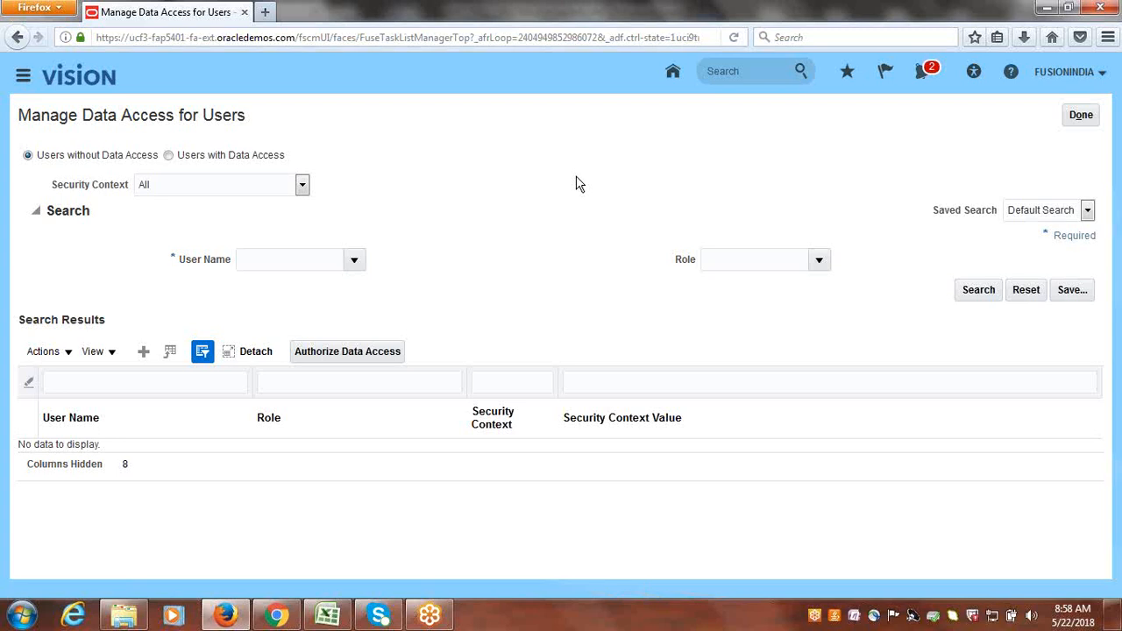
Switch to the class discussions workbook in Excel and enter the heading EBS R12 in cell C148
click(333, 614)
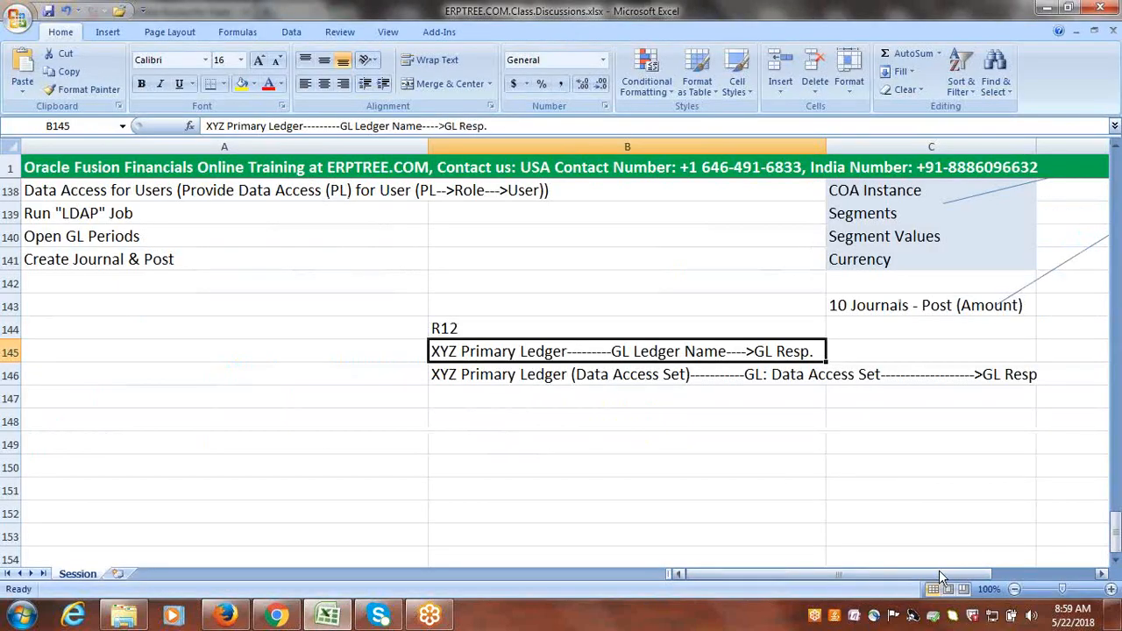
drag(938, 569, 969, 572)
drag(960, 570, 960, 570)
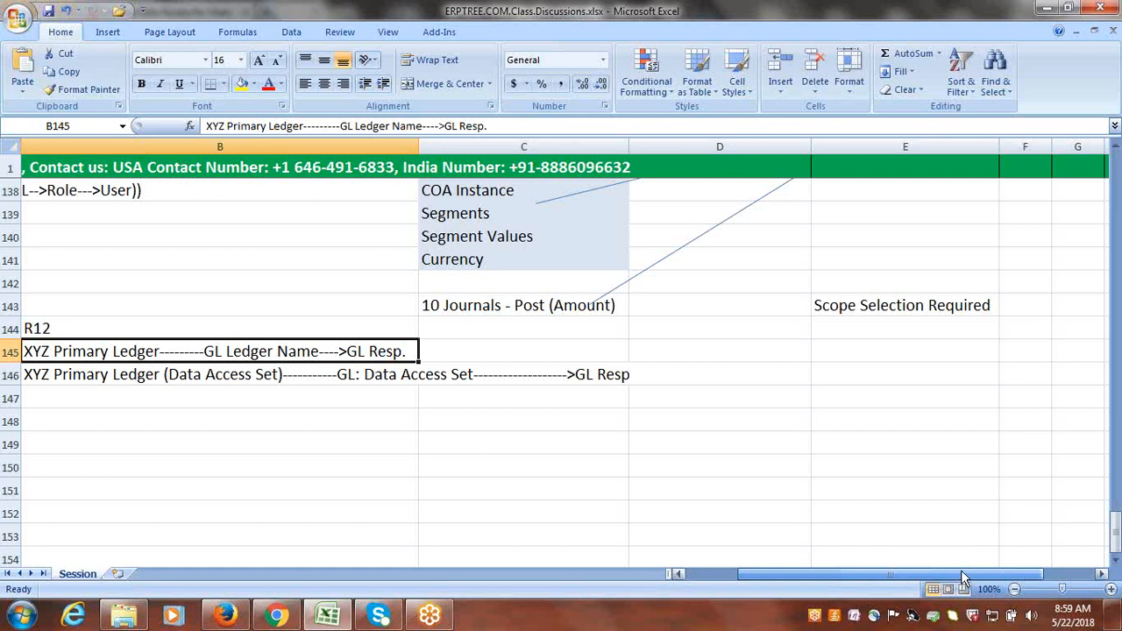
click(549, 422)
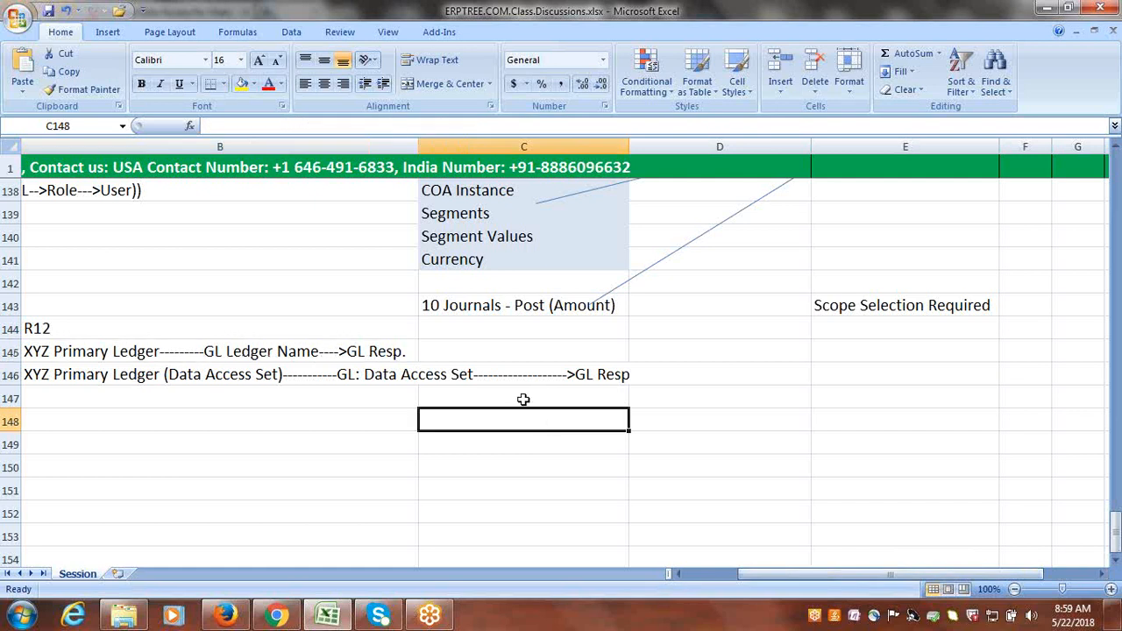
text(EBS R12)
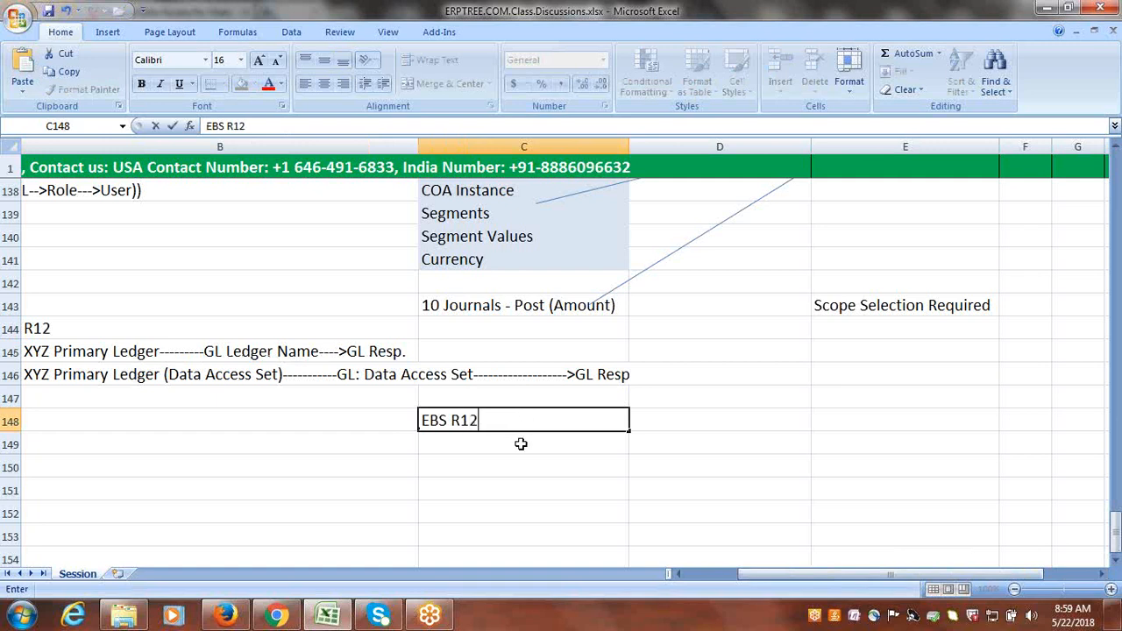
key(Return)
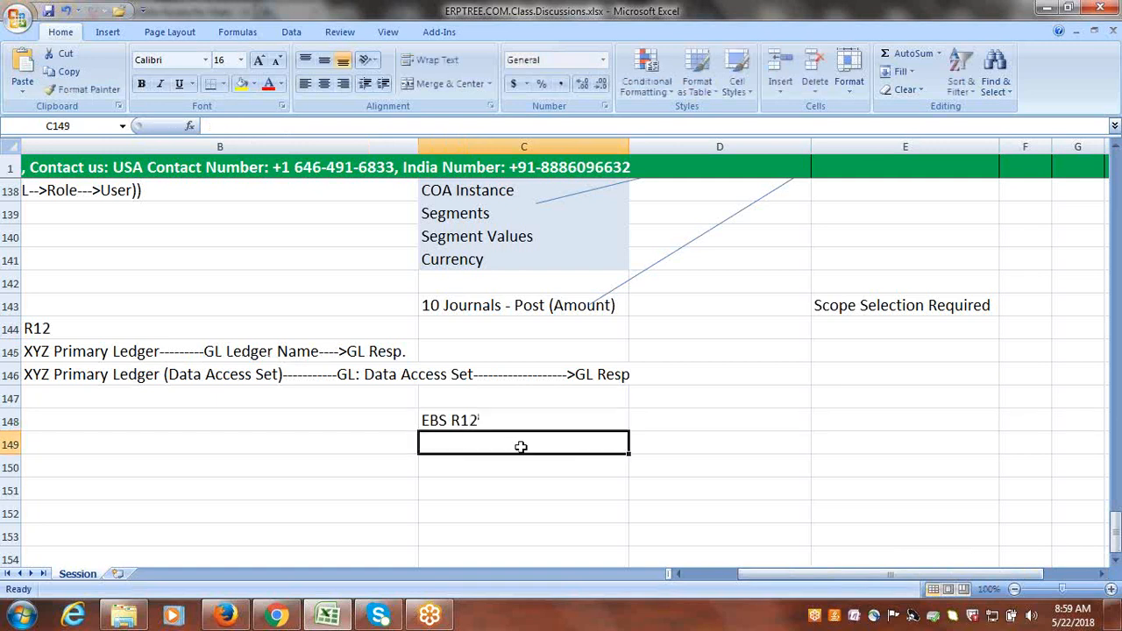
Enter the labels Responsibility, Profile Options and Profile Value across cells C149 to E149
text(rE)
key(BackSpace)
key(BackSpace)
text(rE)
key(BackSpace)
key(BackSpace)
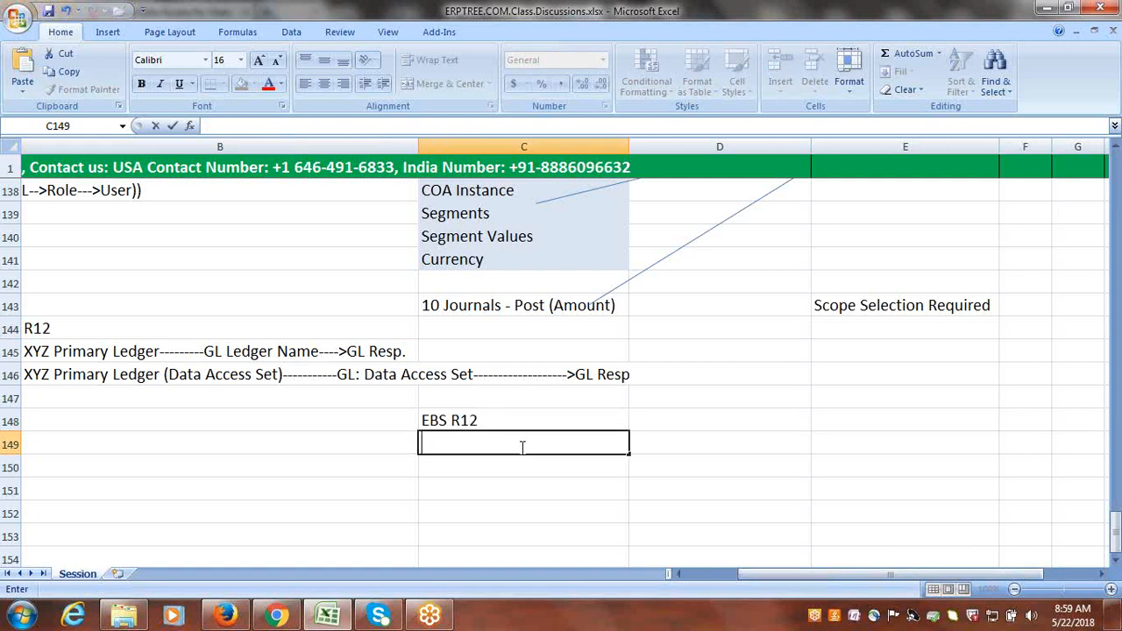
text(Responsibility)
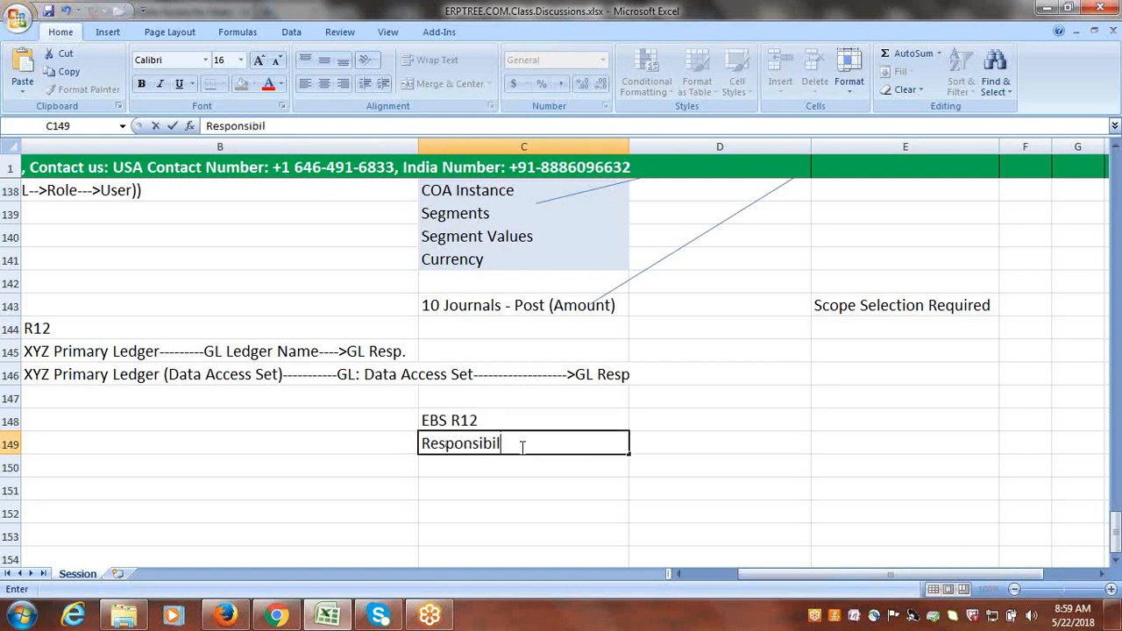
key(Tab)
text(P)
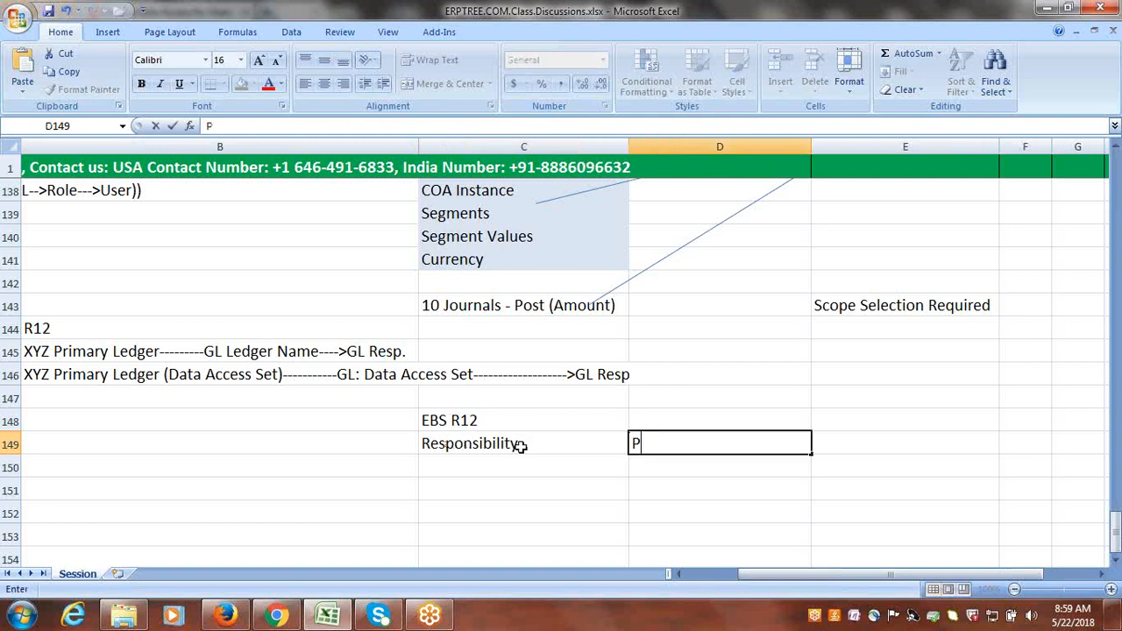
text(rofile Options)
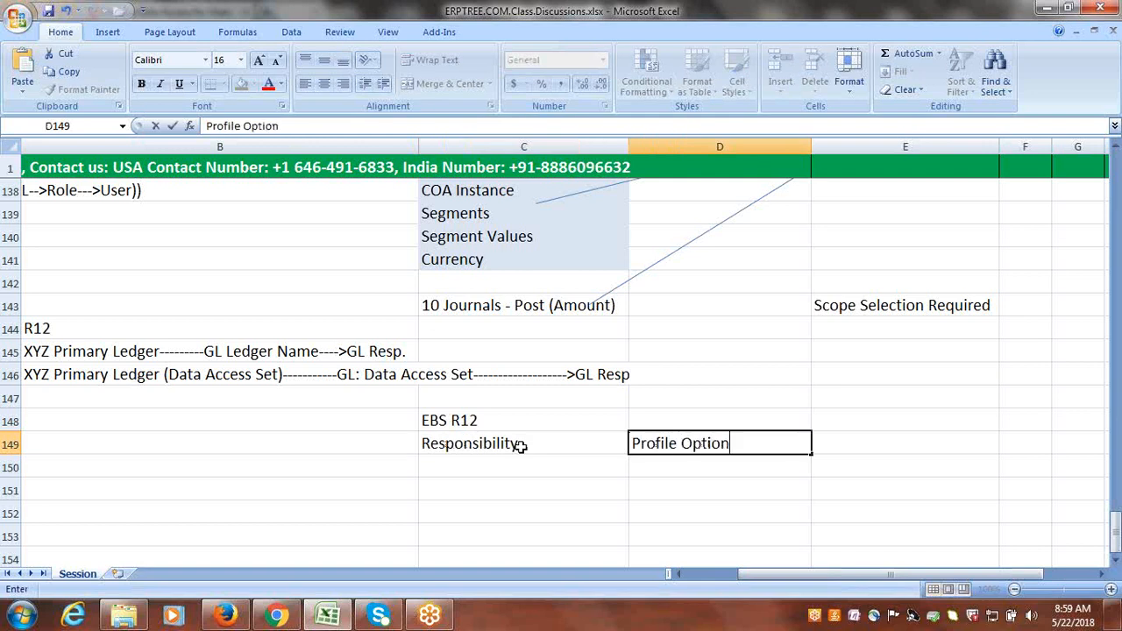
key(Tab)
text(Prof)
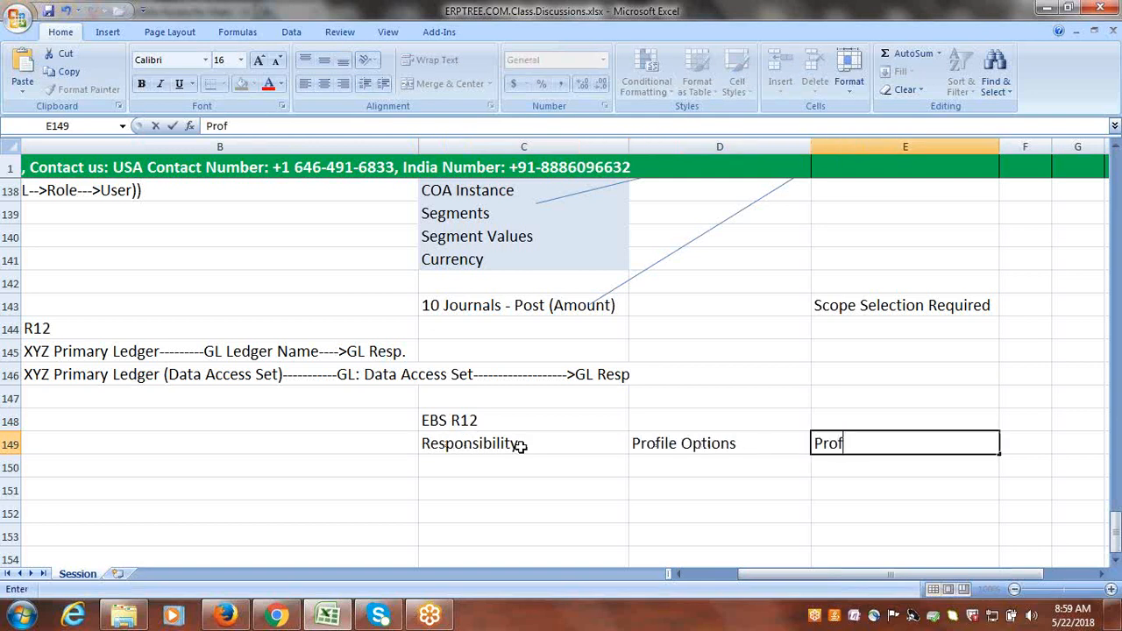
text(ile Value)
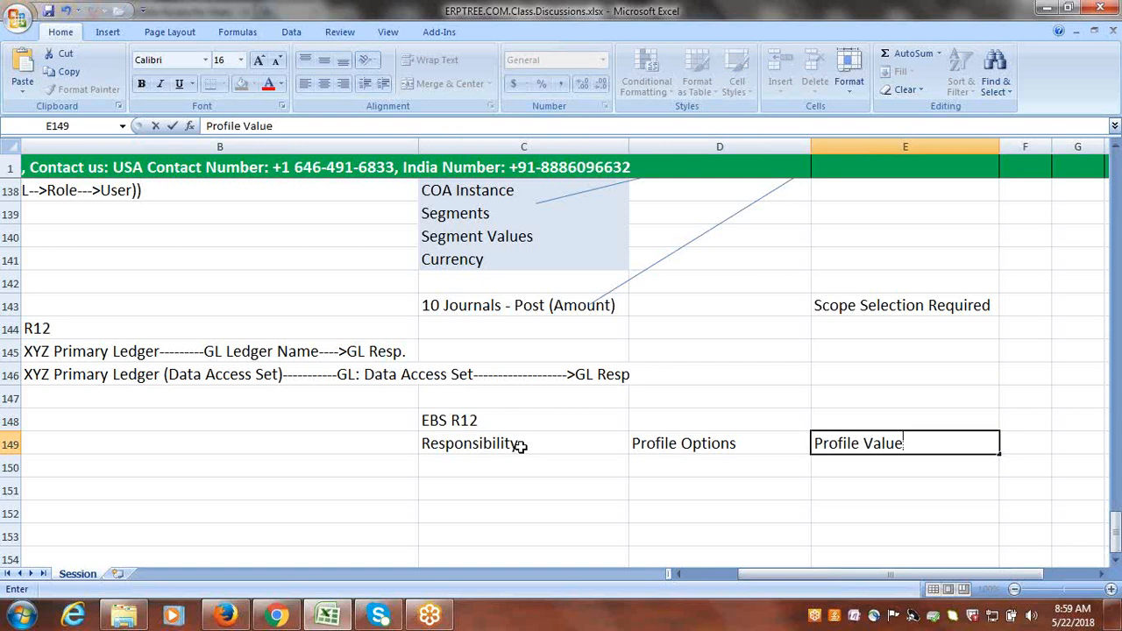
Enter the labels Role, Security Context and Contex Value across cells C150 to E150
click(449, 459)
text(Role)
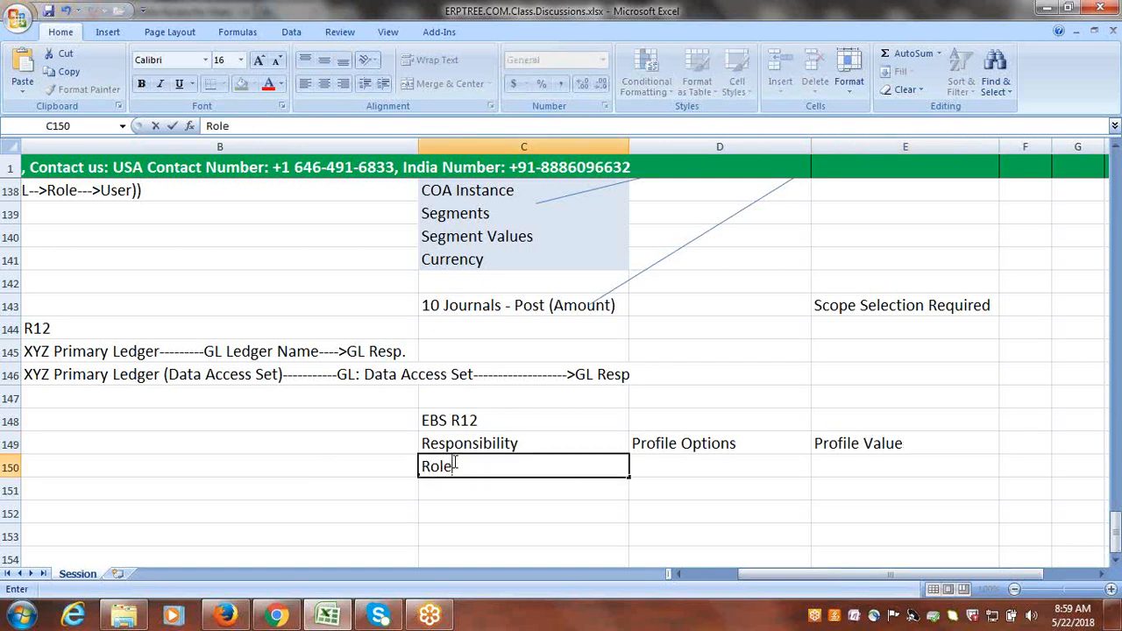
key(Tab)
text(Security Cone)
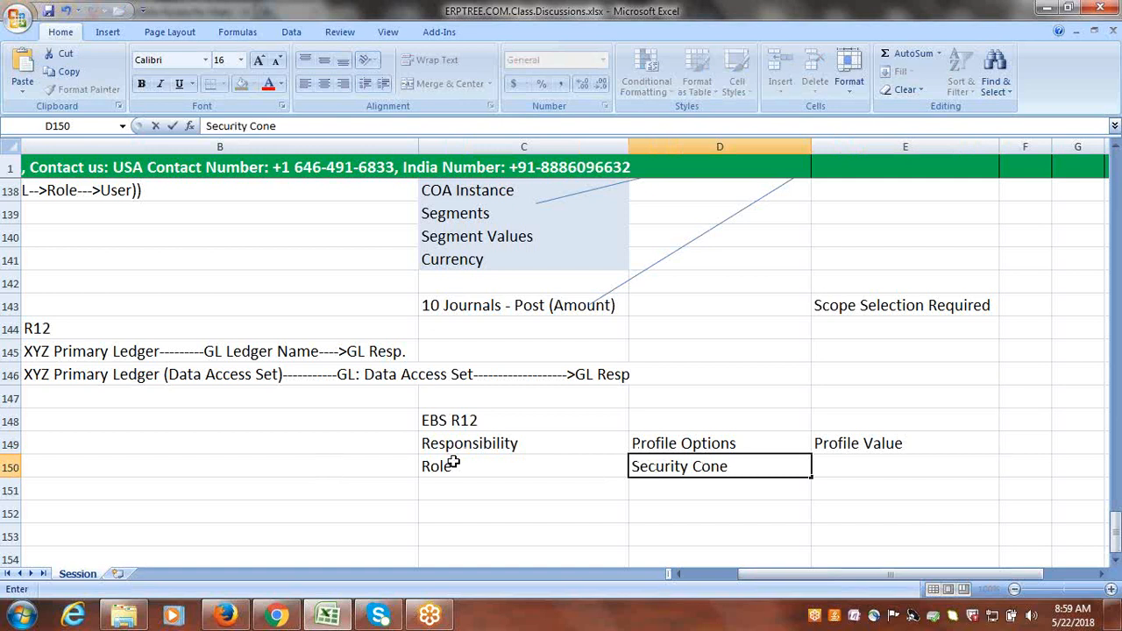
key(BackSpace)
text(text,)
key(Tab)
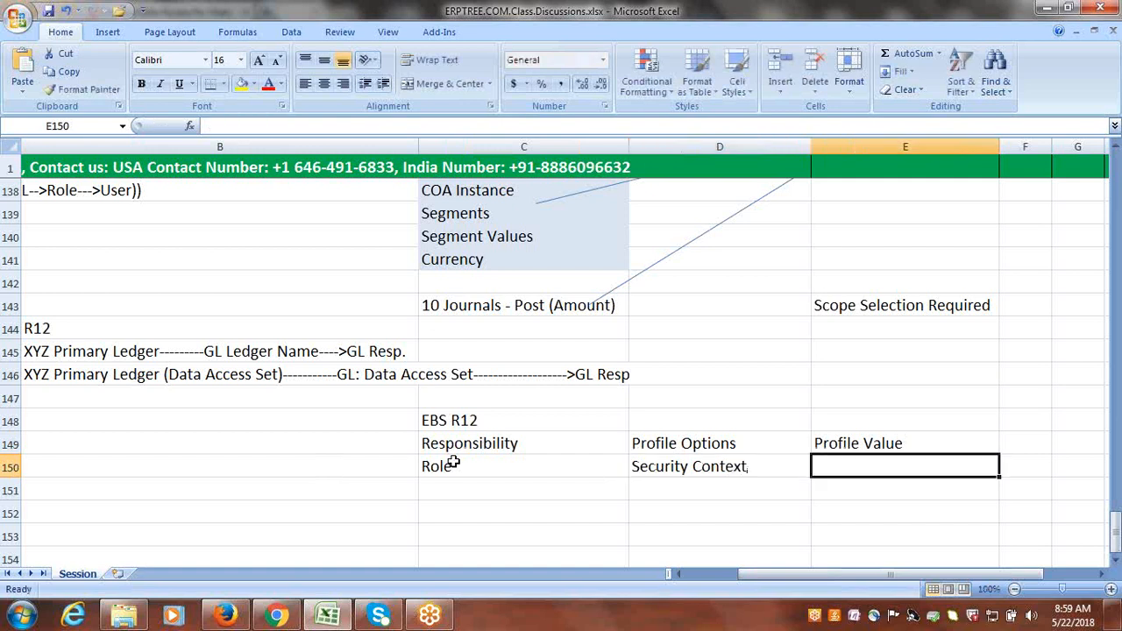
text(S)
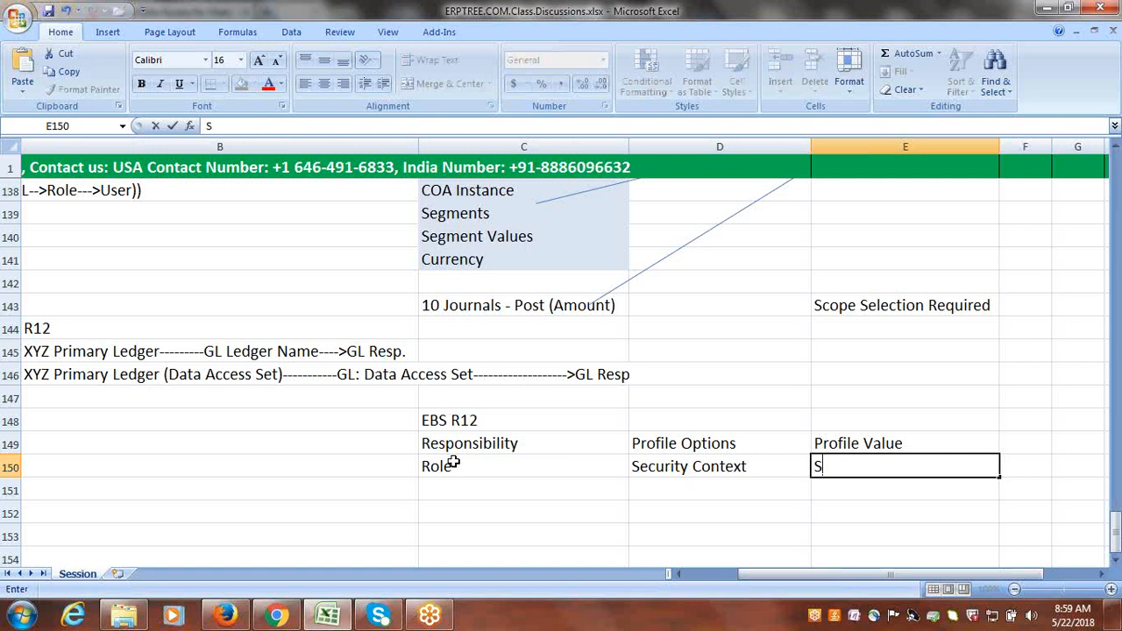
key(BackSpace)
text(Contex Val)
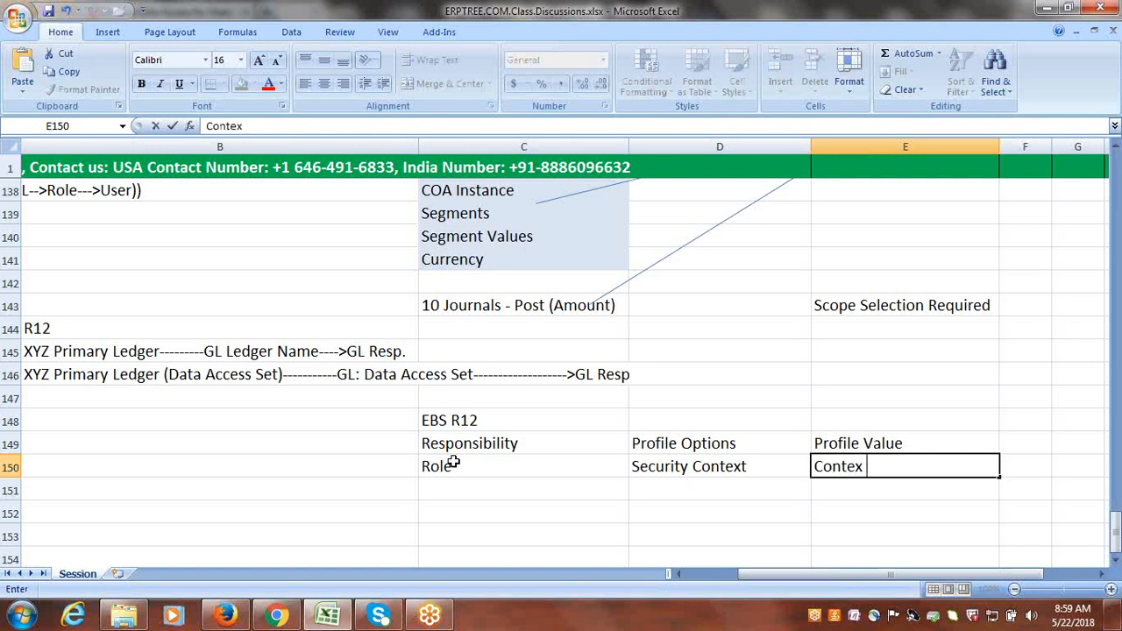
text(ue)
click(763, 467)
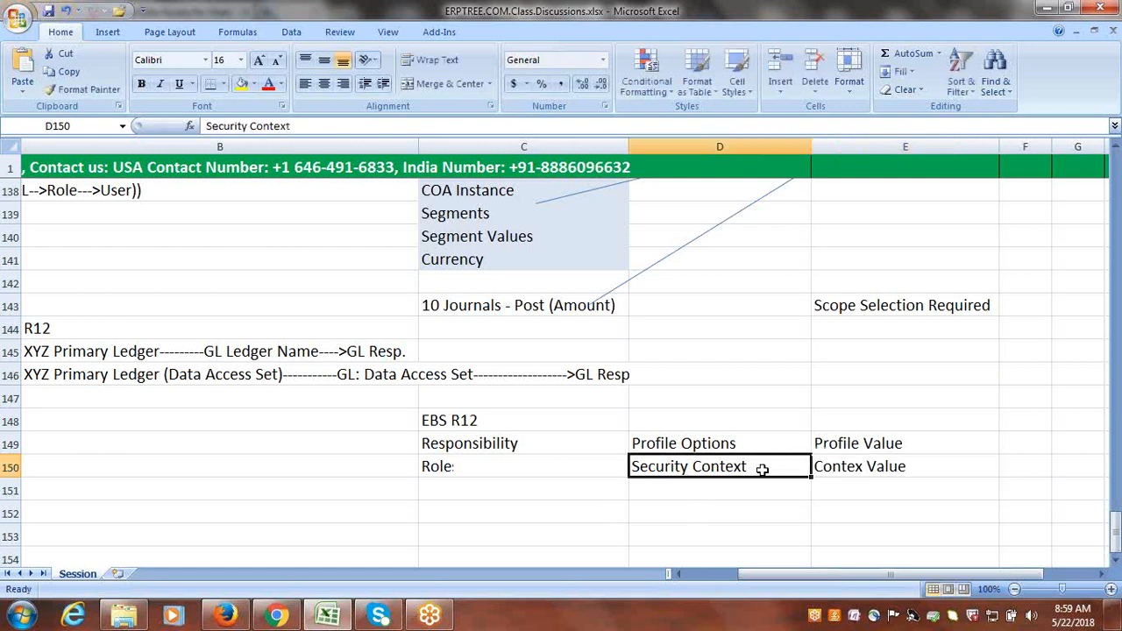
Compare the Responsibility, Profile Options and Profile Value labels in row 149 with their counterparts in row 150
right_click(471, 444)
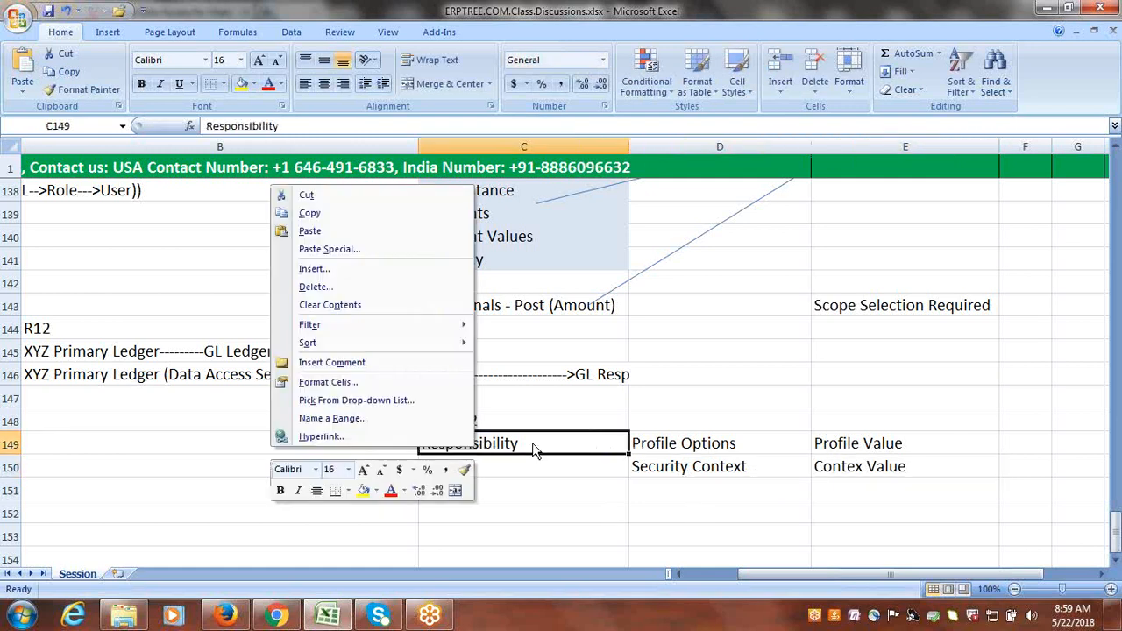
click(701, 445)
click(696, 443)
click(847, 442)
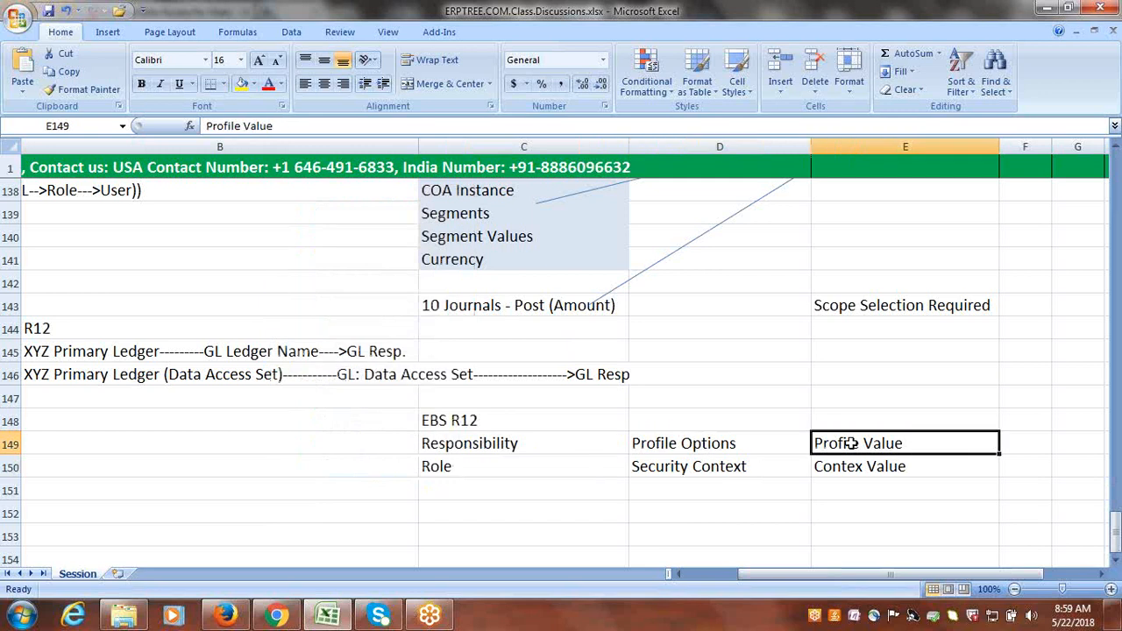
click(438, 470)
click(681, 481)
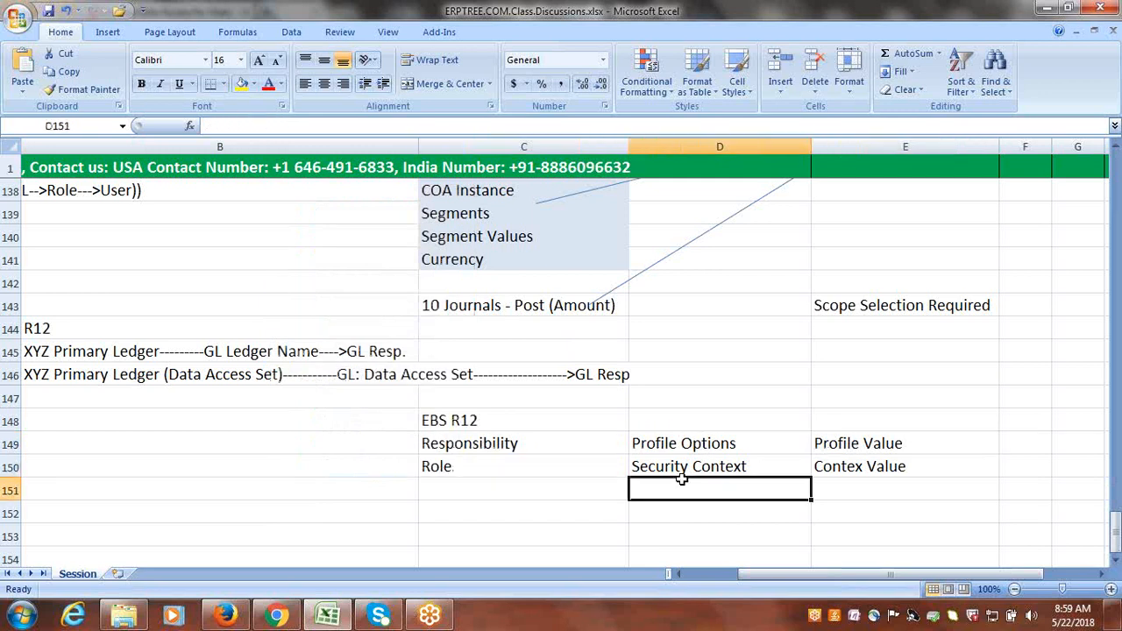
click(683, 474)
drag(863, 469, 854, 492)
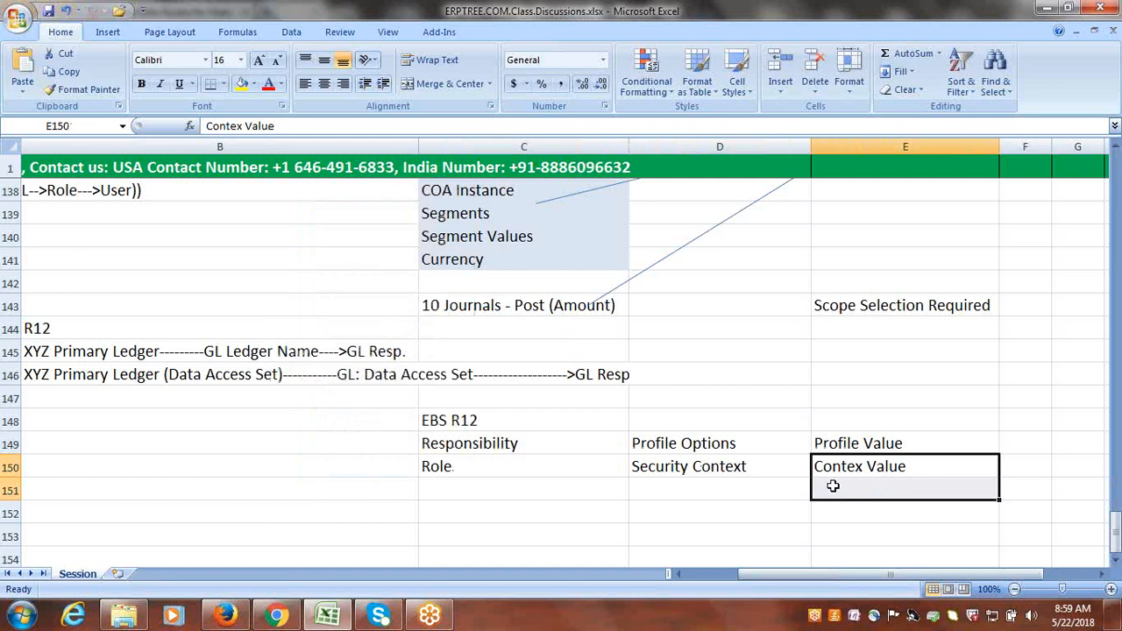
Examine how the EBS R12 labels Responsibility, Profile Options and Profile Value in row 149 relate to each other
right_click(494, 444)
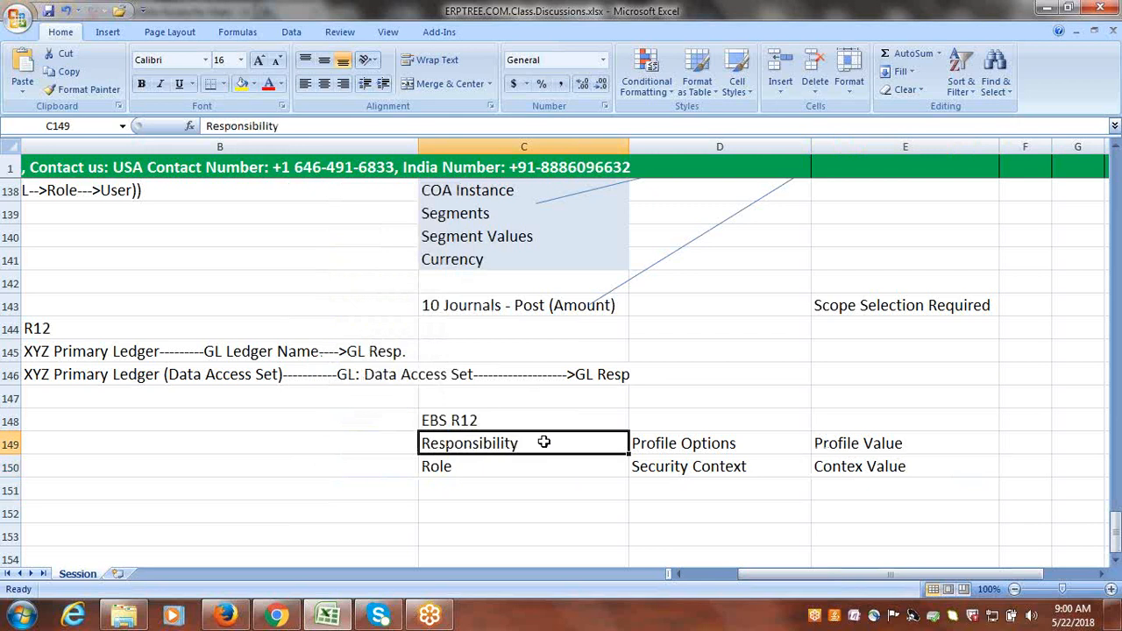
click(701, 446)
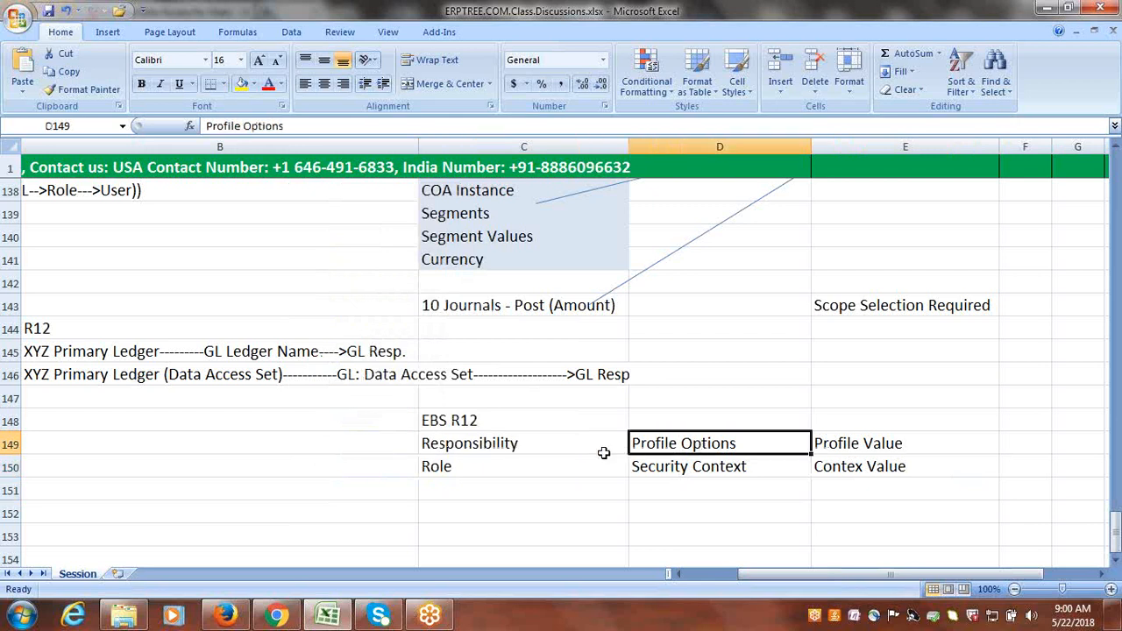
click(501, 444)
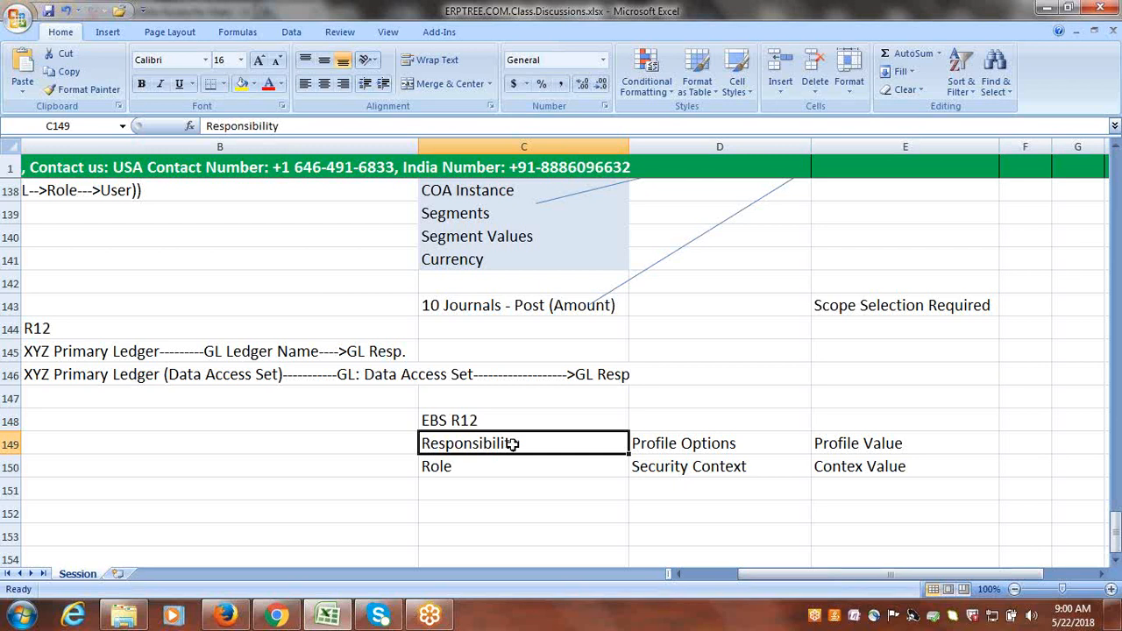
click(720, 444)
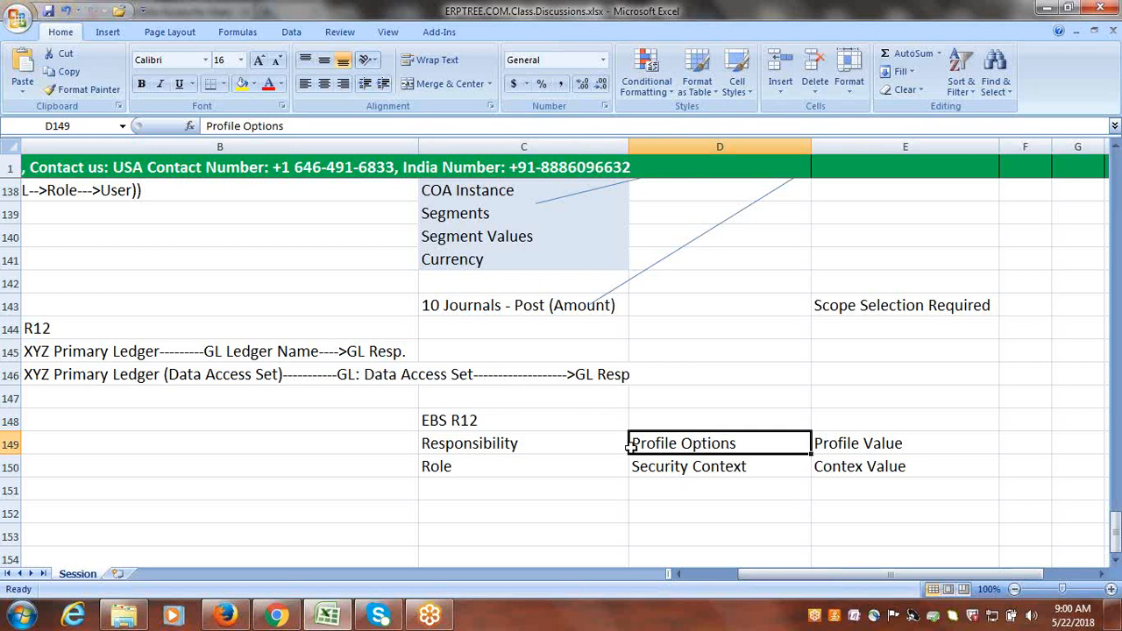
click(532, 449)
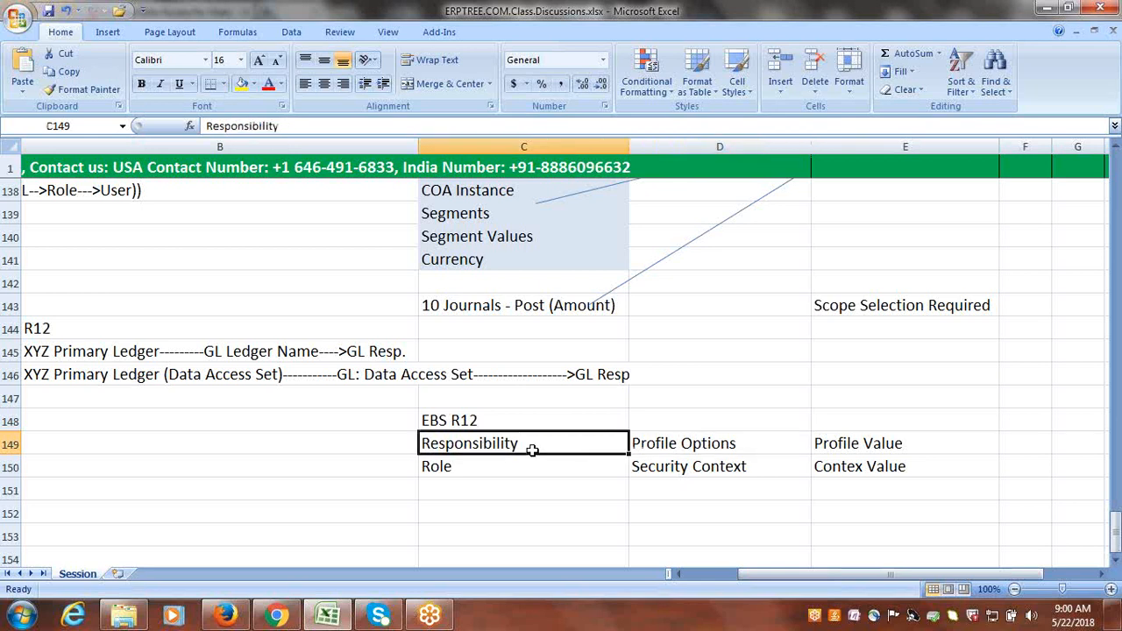
click(706, 448)
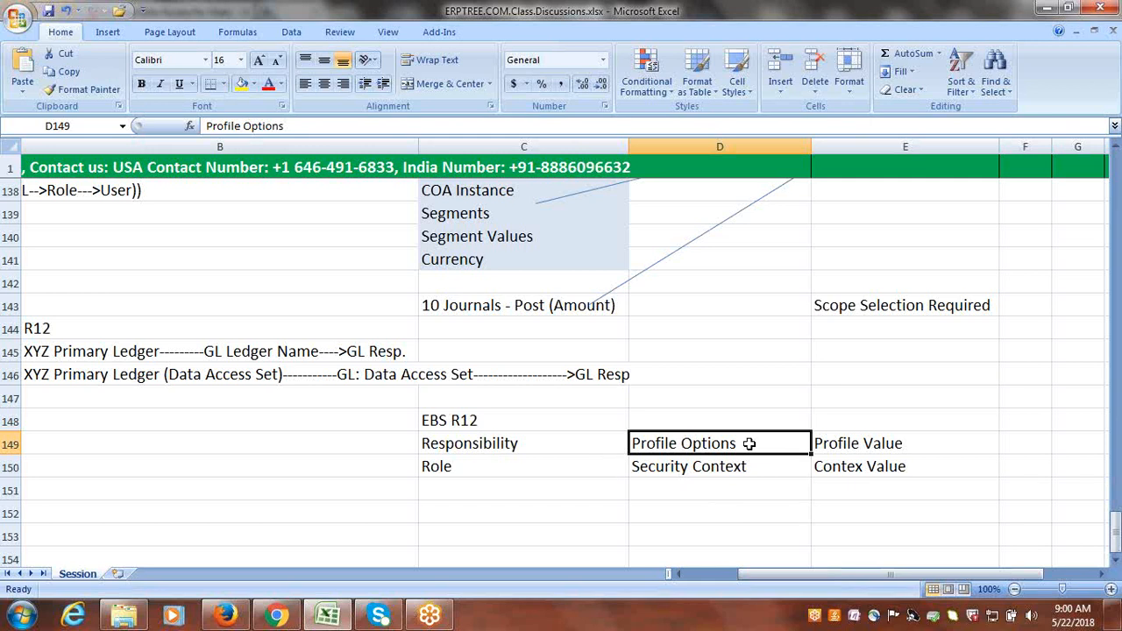
click(503, 447)
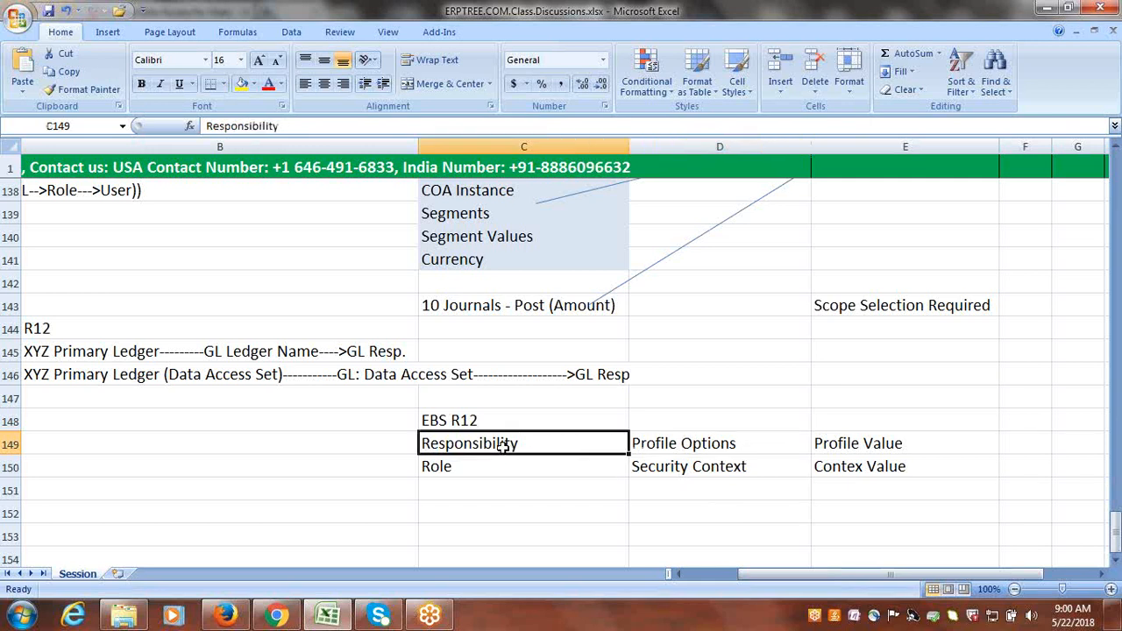
click(712, 442)
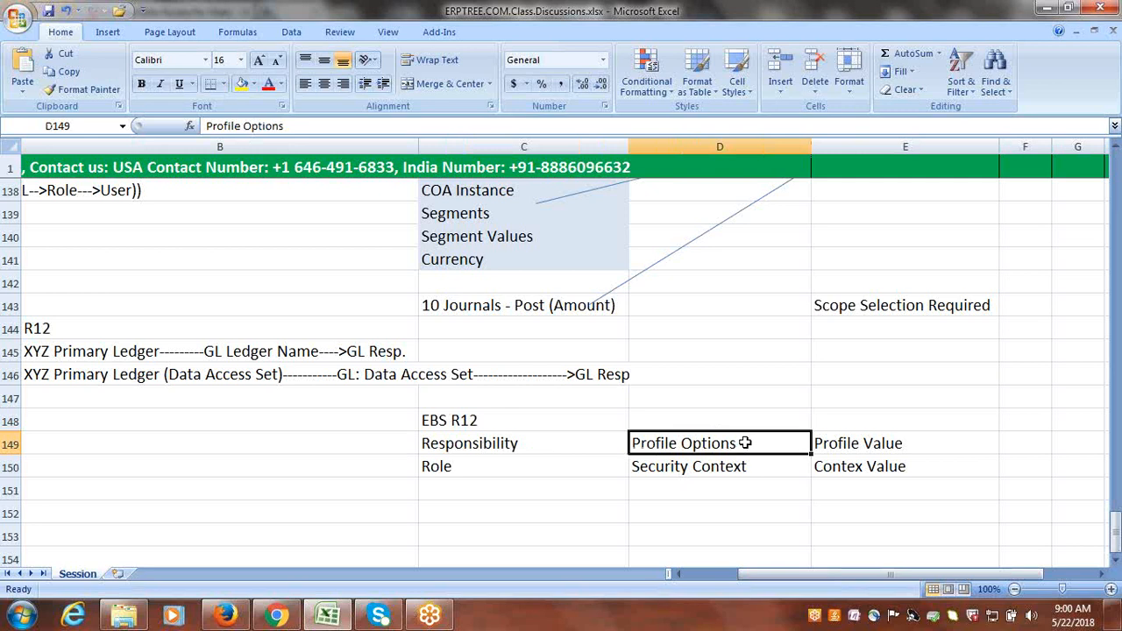
click(517, 446)
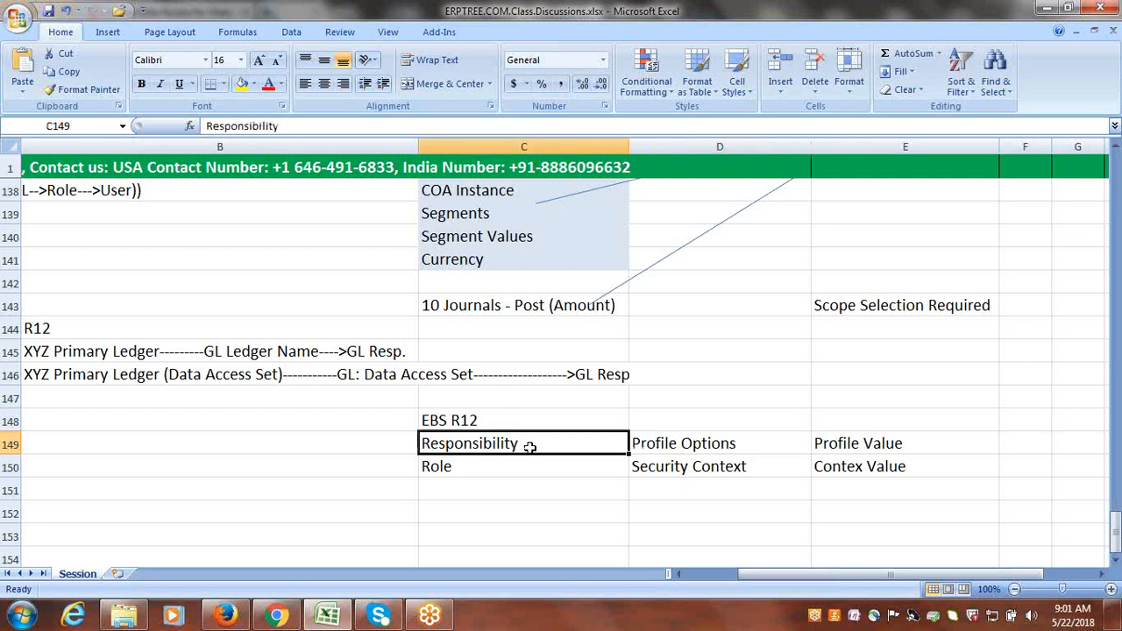
click(725, 444)
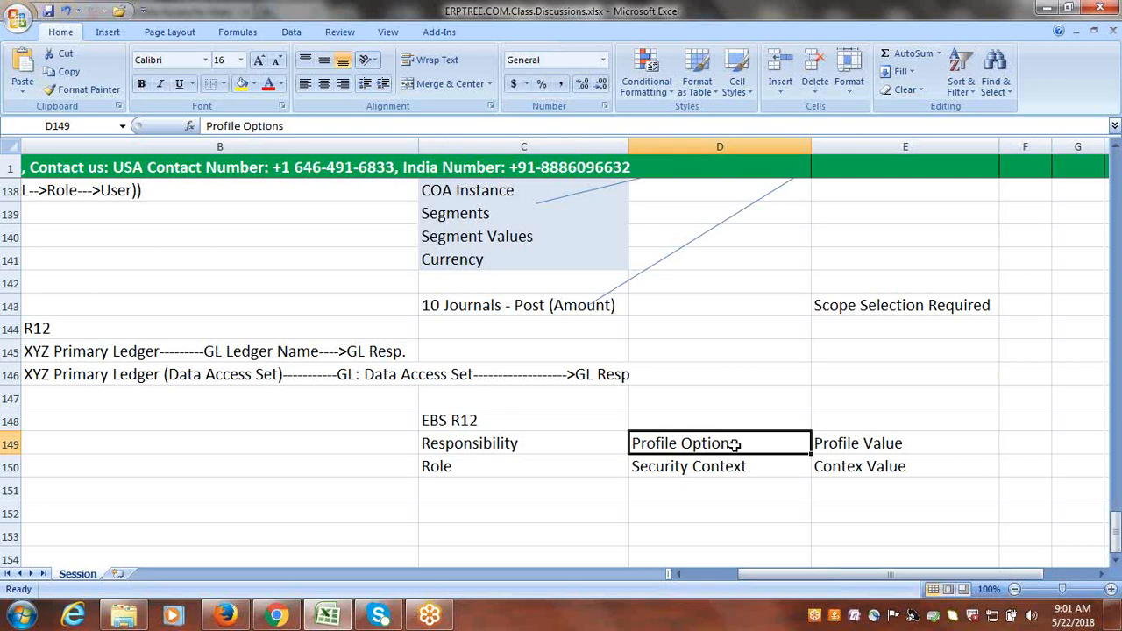
click(518, 470)
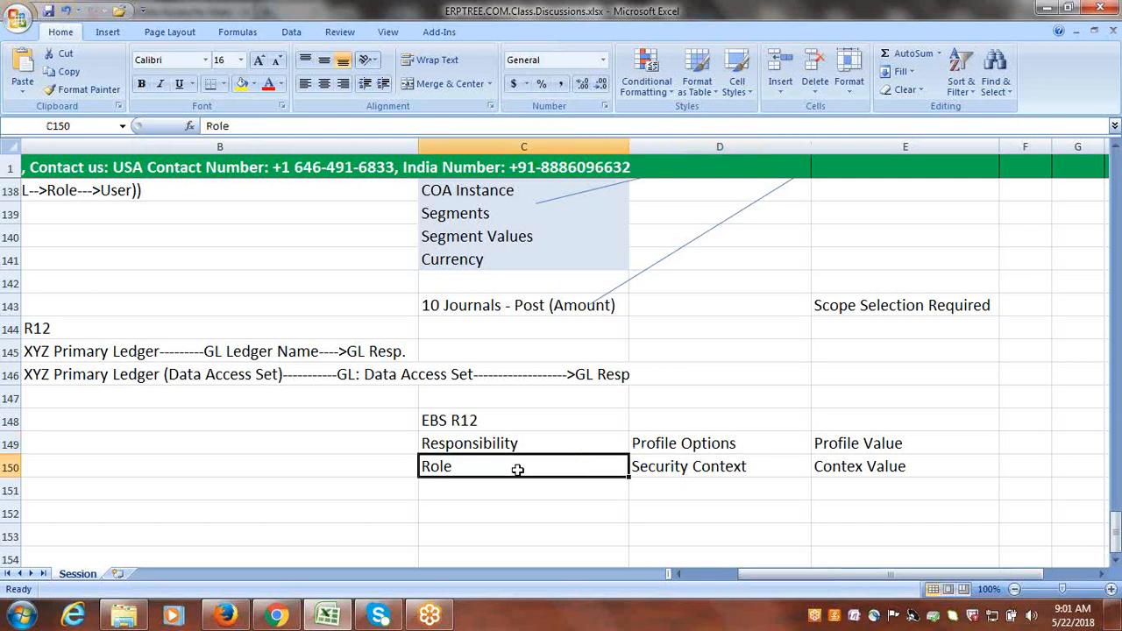
click(706, 444)
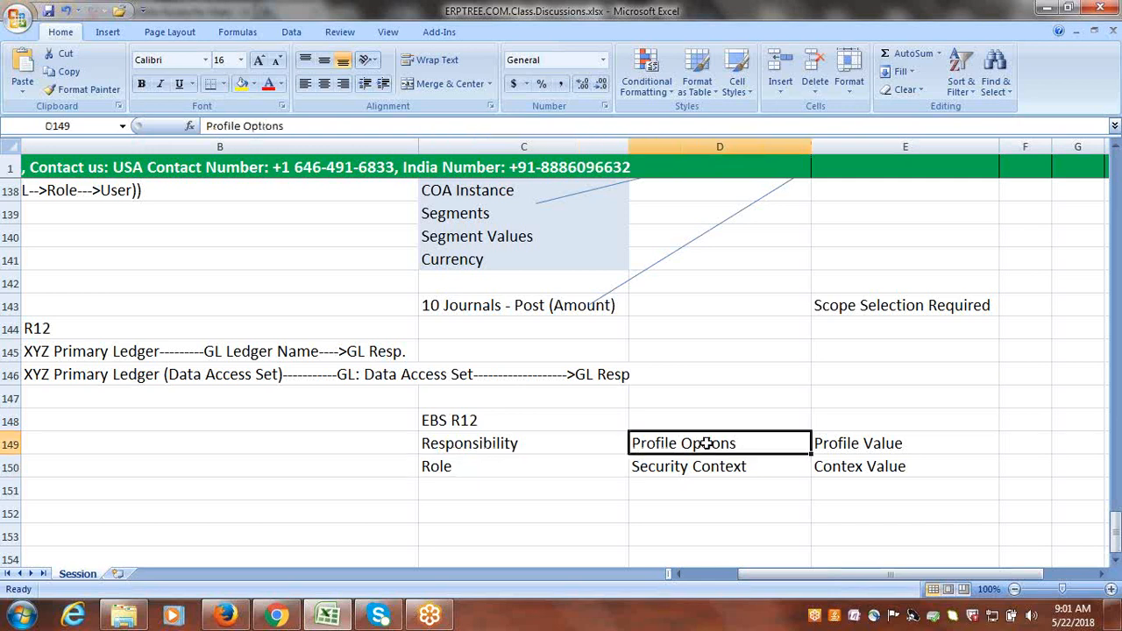
click(868, 445)
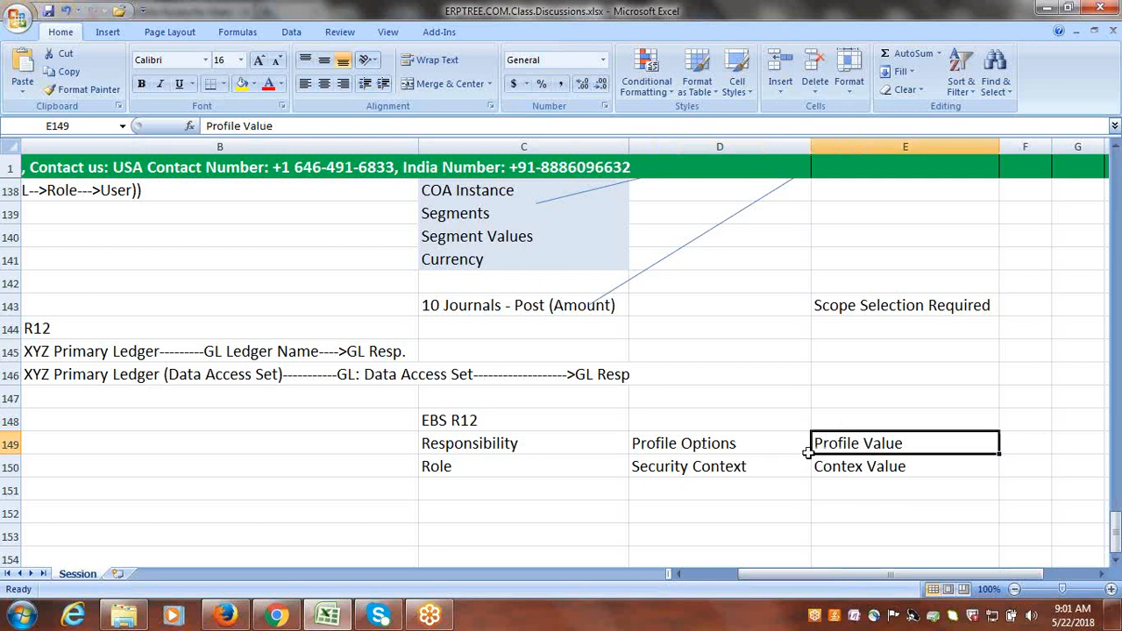
click(697, 449)
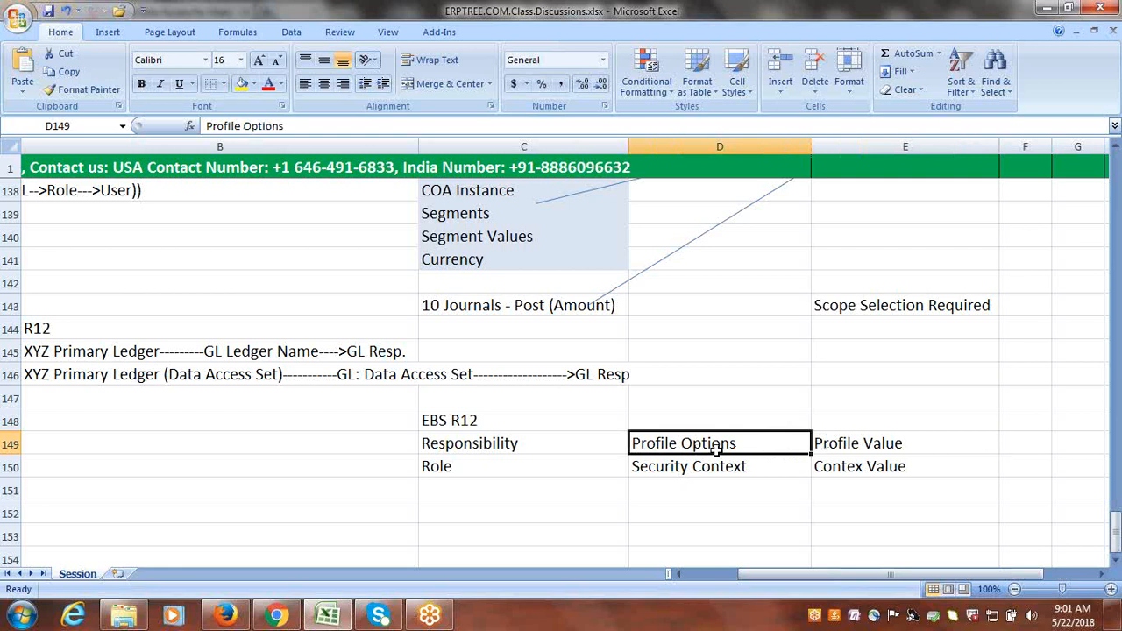
click(847, 446)
click(724, 445)
click(880, 444)
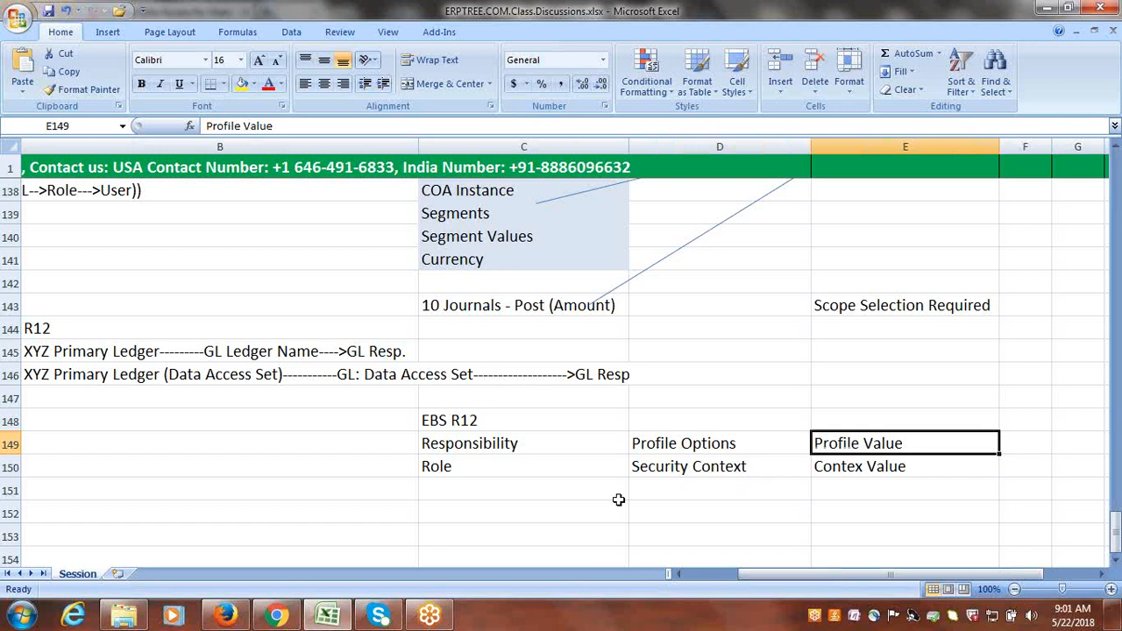
Review the Role, Security Context and Contex Value labels in row 150 against the responsibility and profile option labels above
click(474, 469)
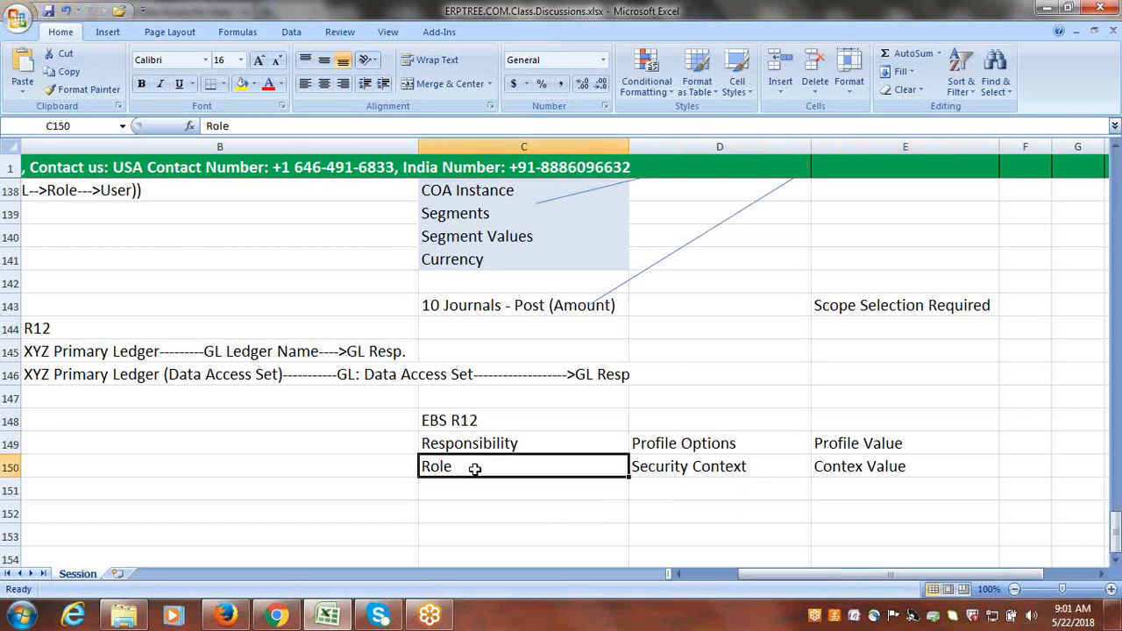
click(482, 444)
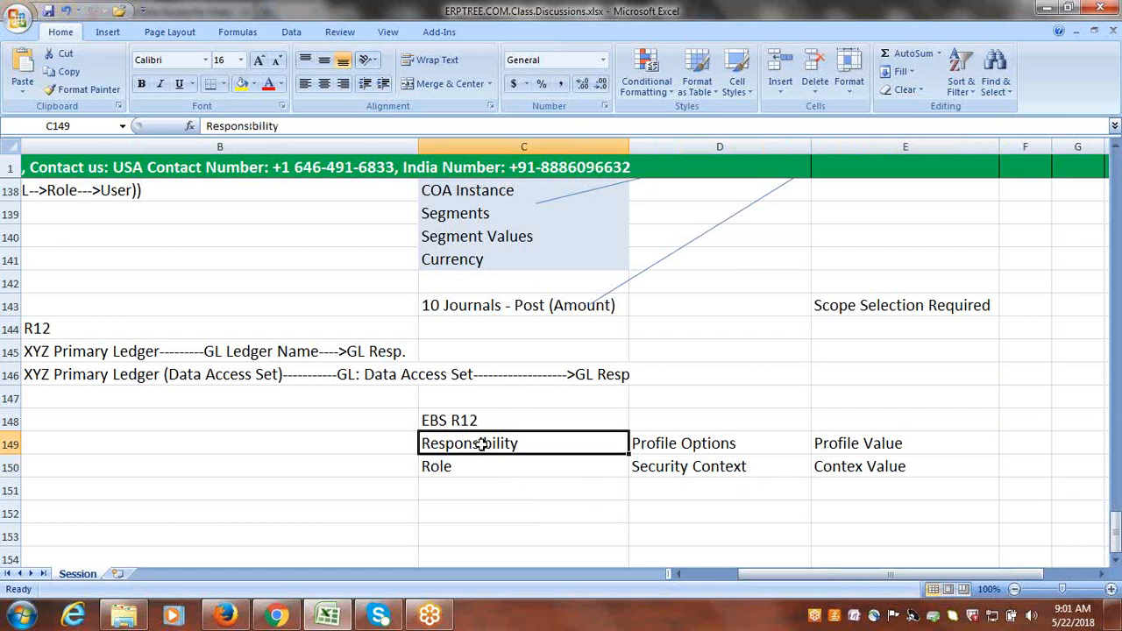
click(667, 445)
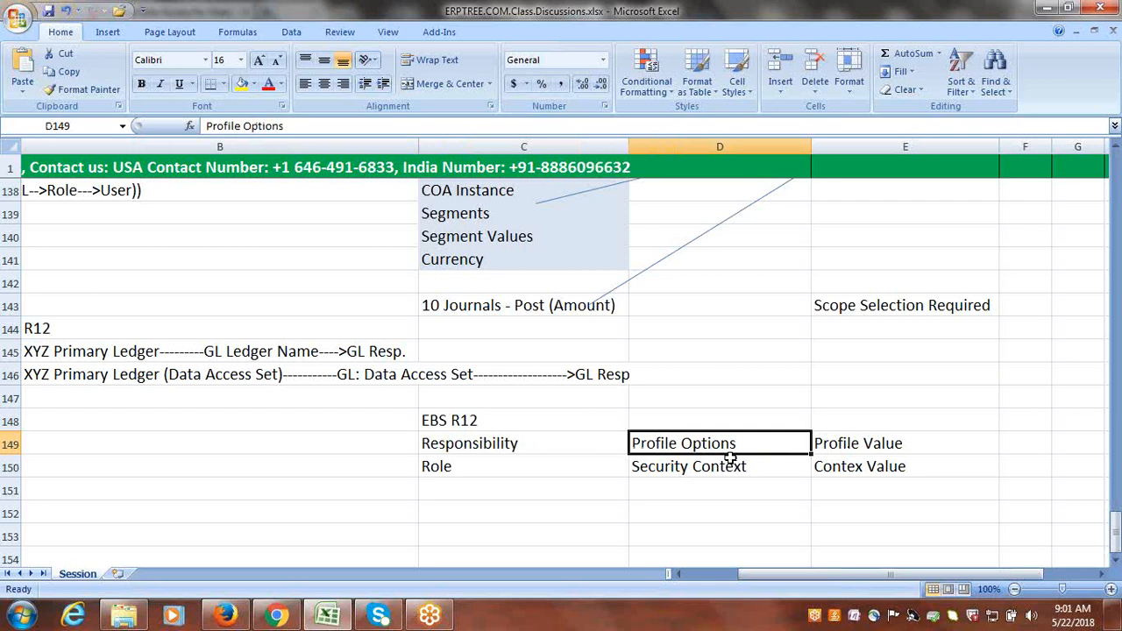
click(457, 470)
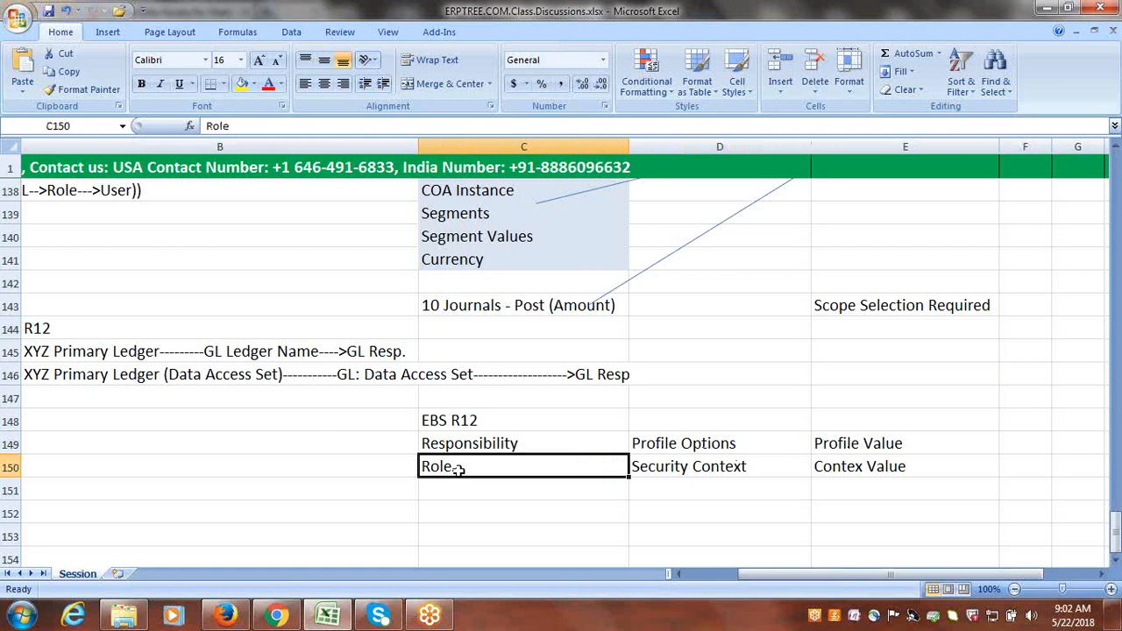
double_click(457, 470)
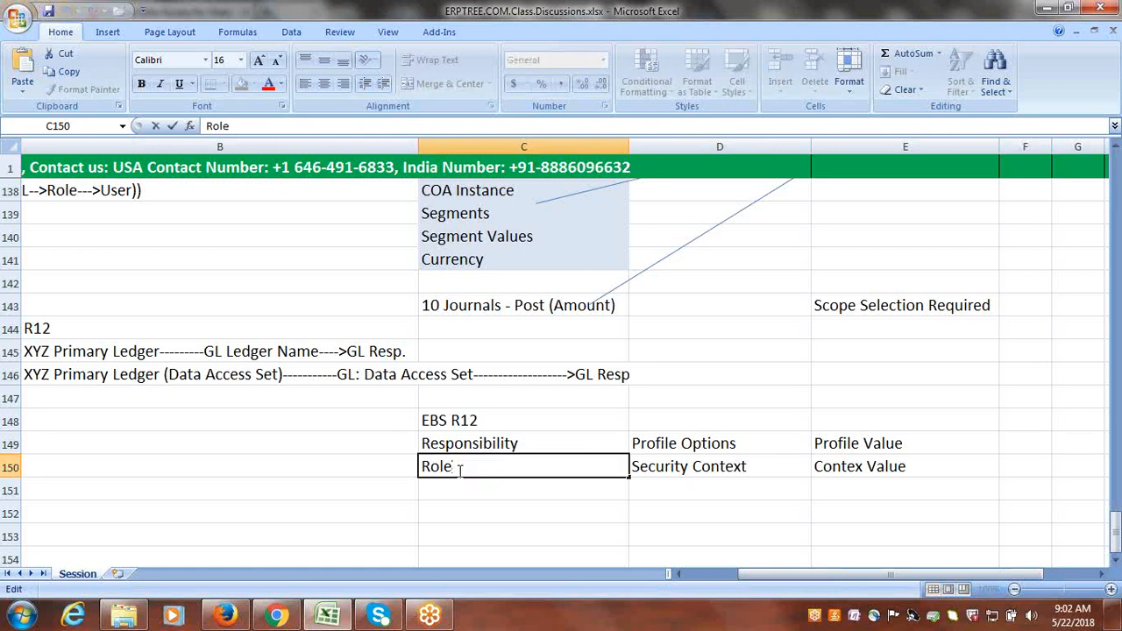
right_click(462, 467)
click(487, 462)
double_click(764, 469)
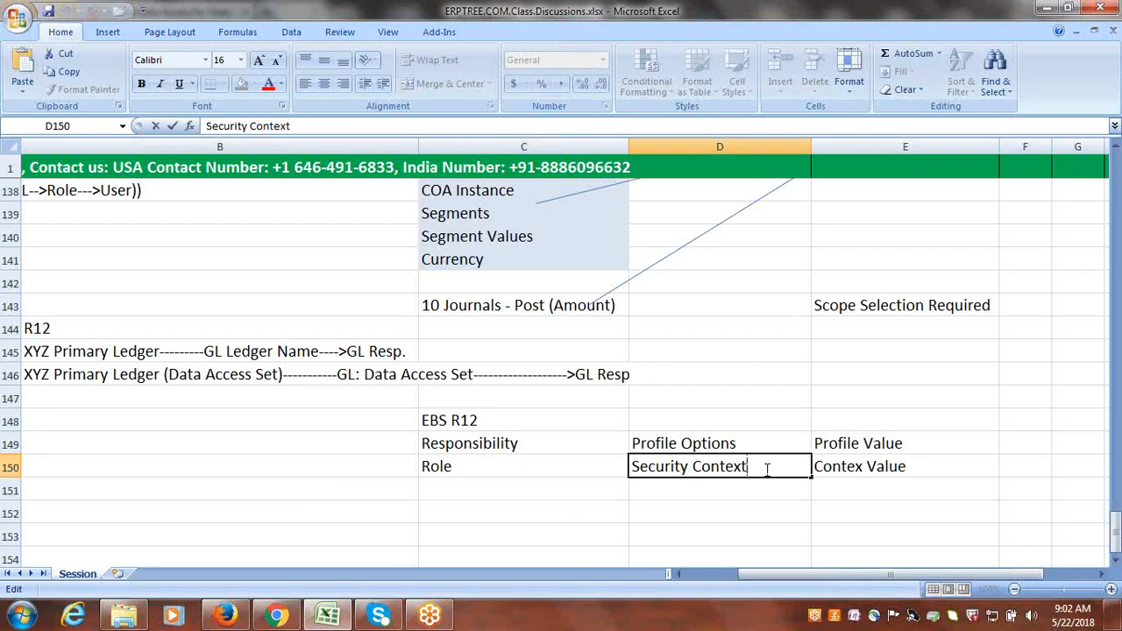
click(719, 443)
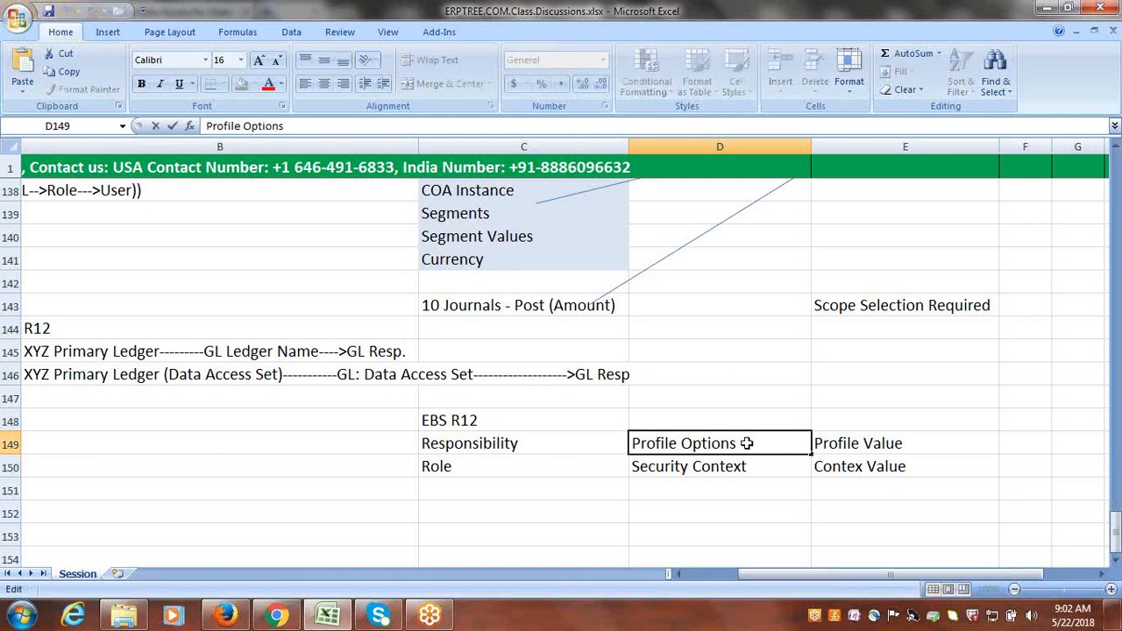
click(514, 465)
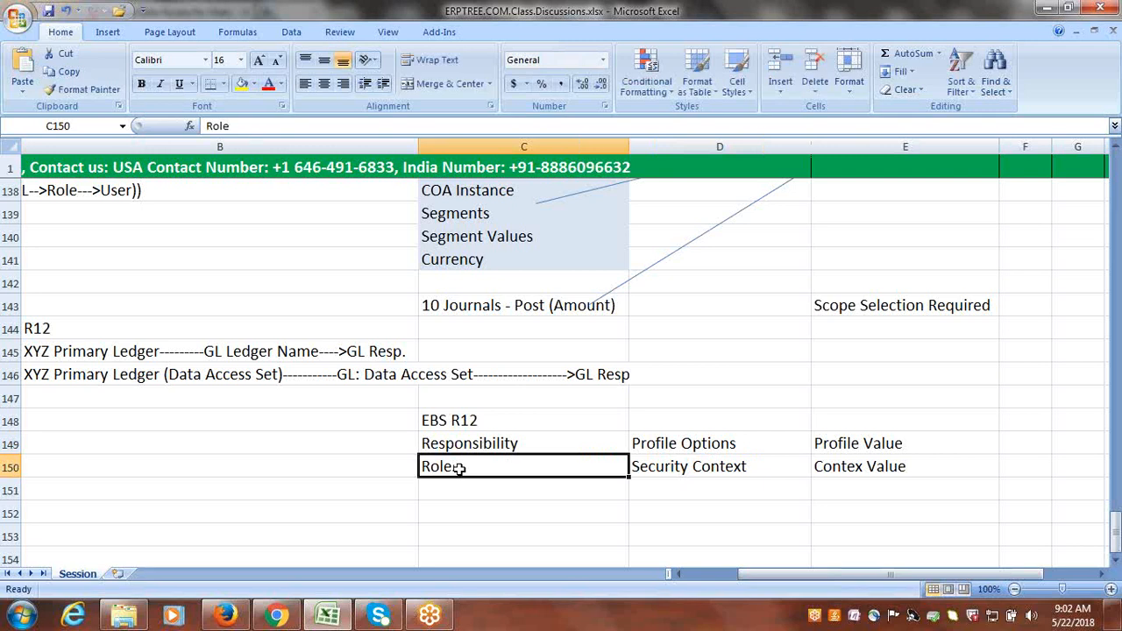
click(690, 467)
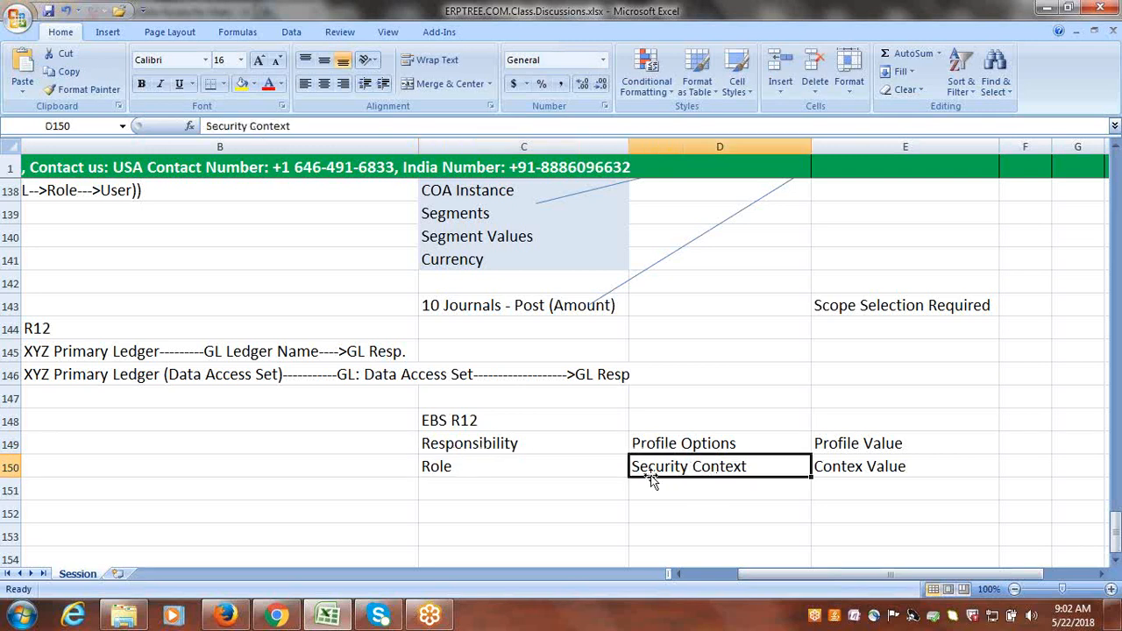
click(863, 467)
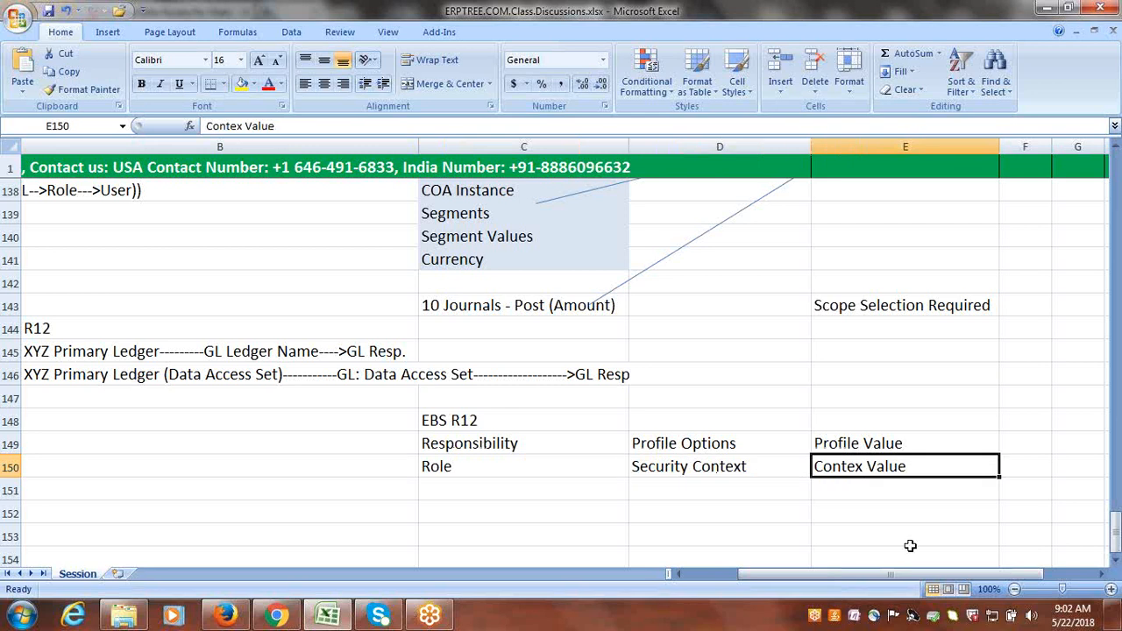
Compare Responsibility and Profile Options in C149:D149 with Role and Security Context in C150:D150
click(695, 444)
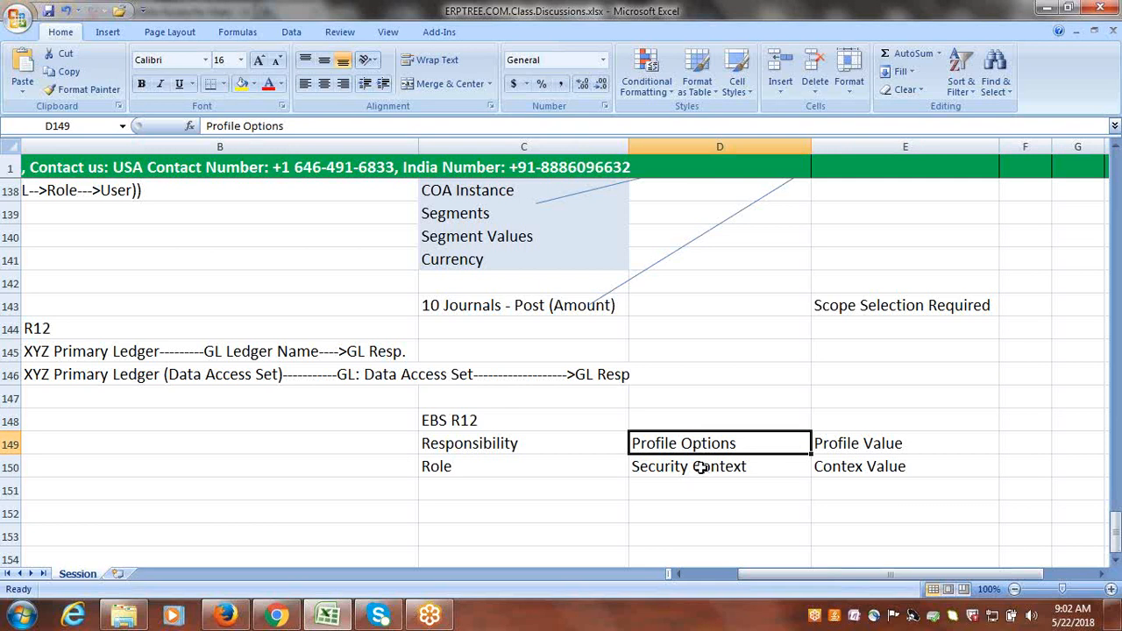
click(704, 465)
click(428, 471)
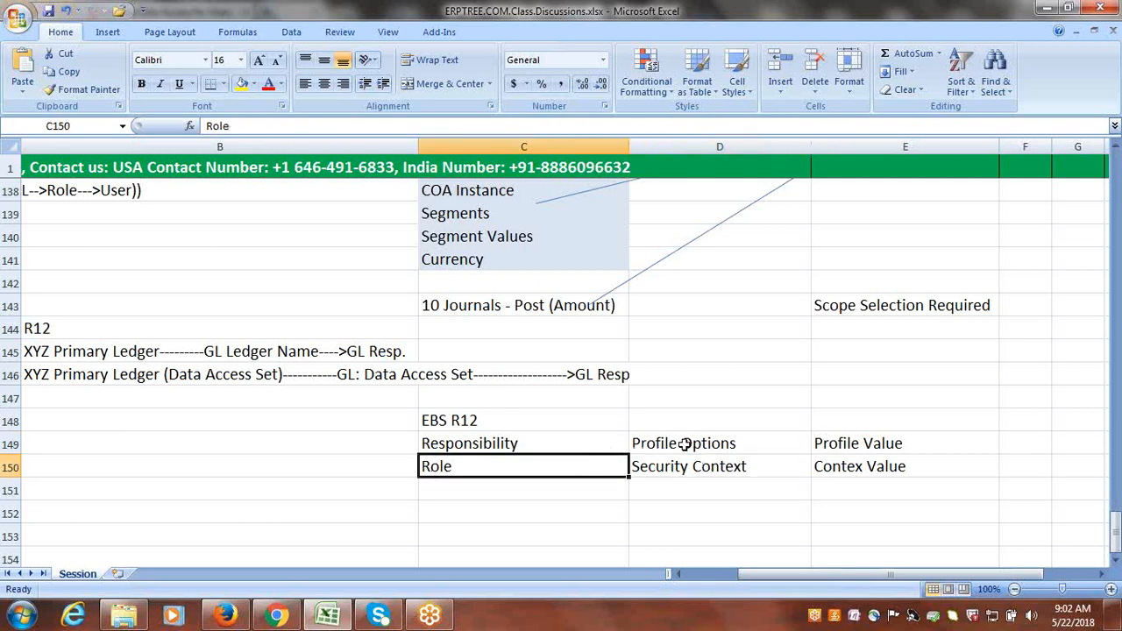
click(505, 444)
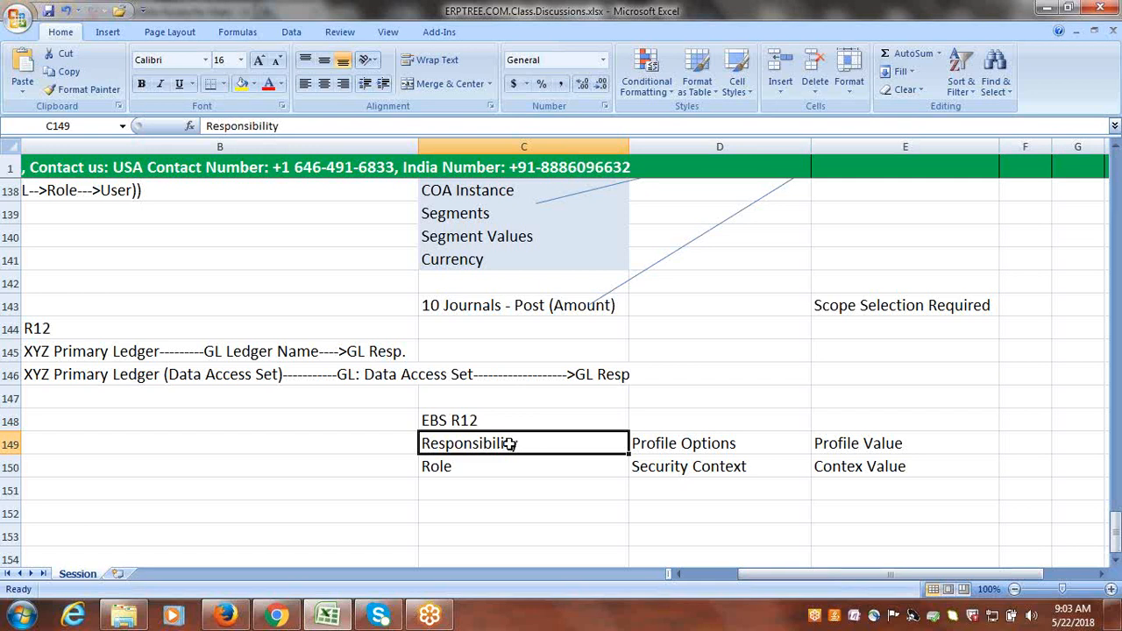
click(691, 443)
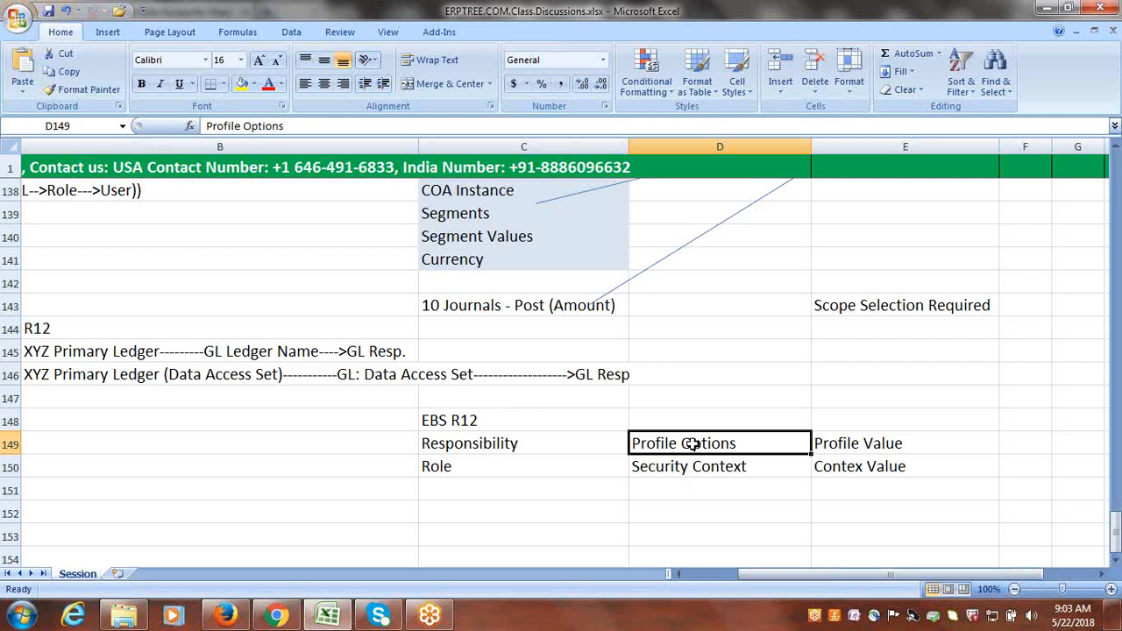
click(478, 469)
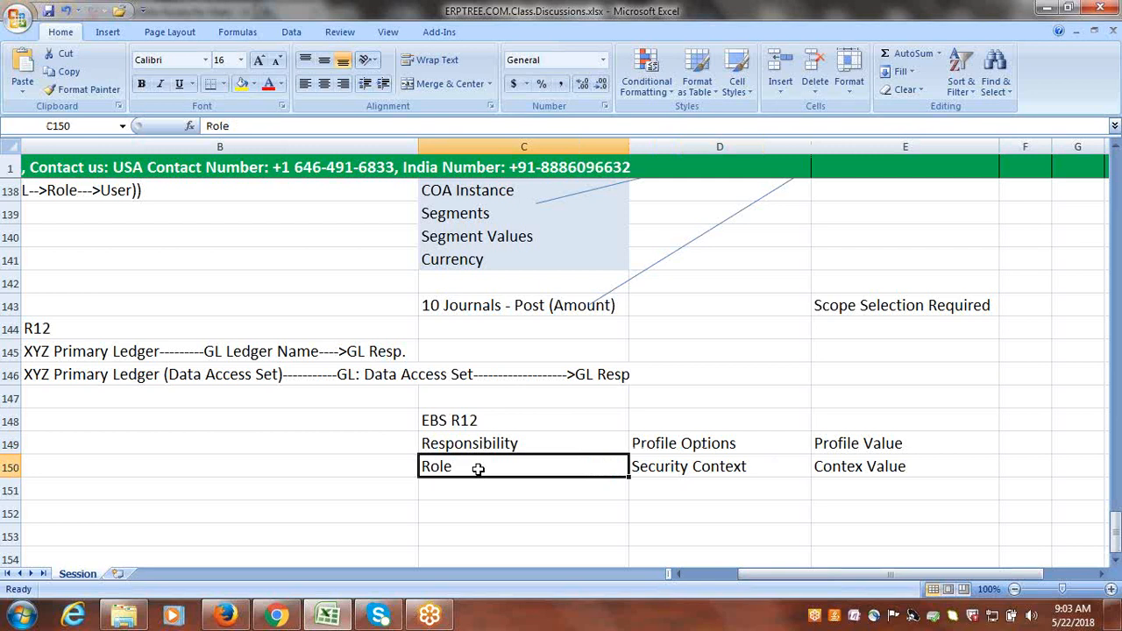
click(699, 474)
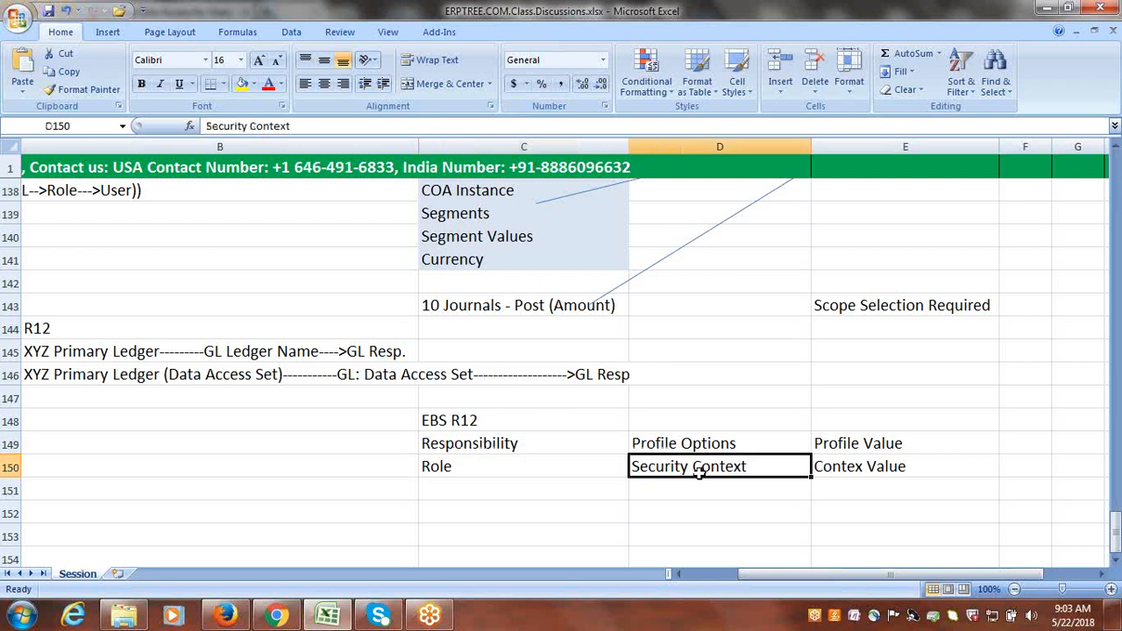
click(494, 466)
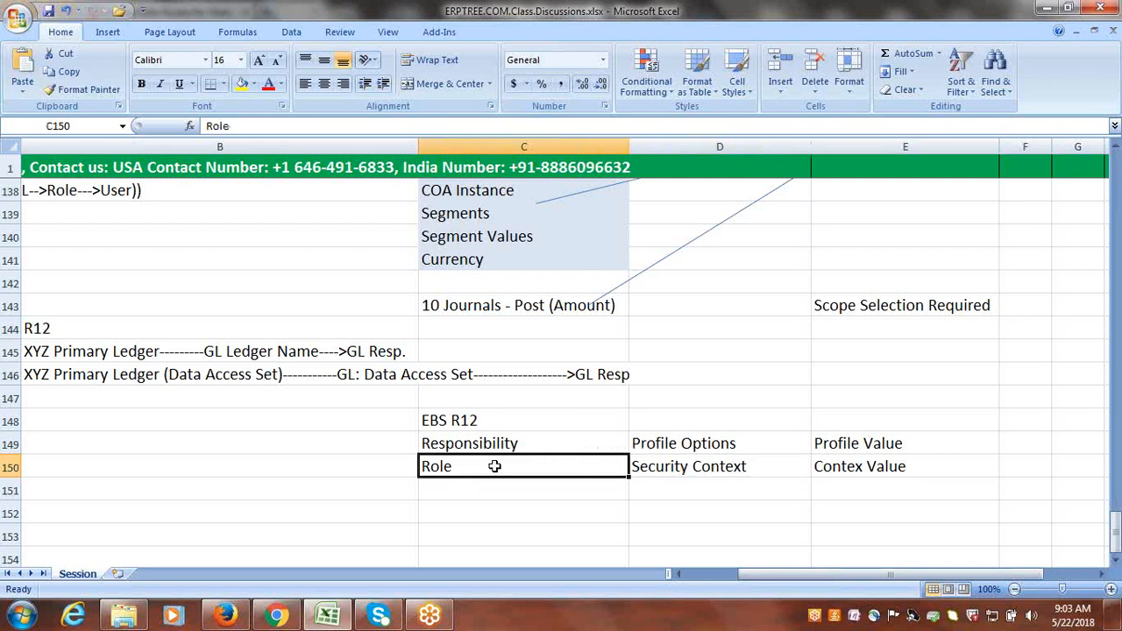
Examine how Role, Security Context and Contex Value in C150:E150 work together as one assignment
click(571, 516)
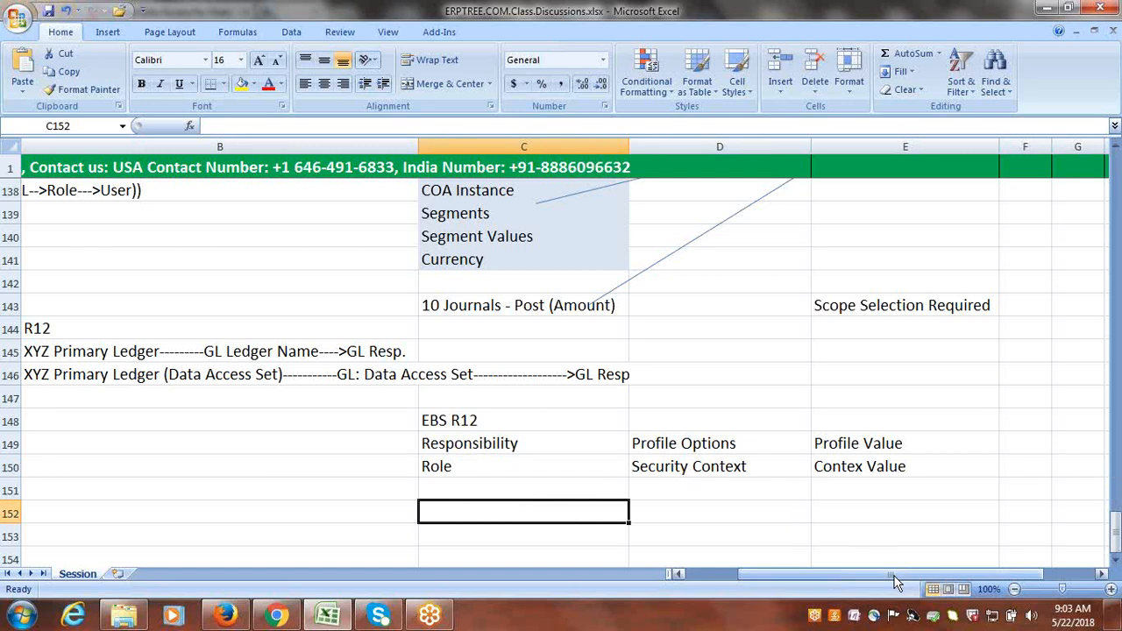
click(701, 468)
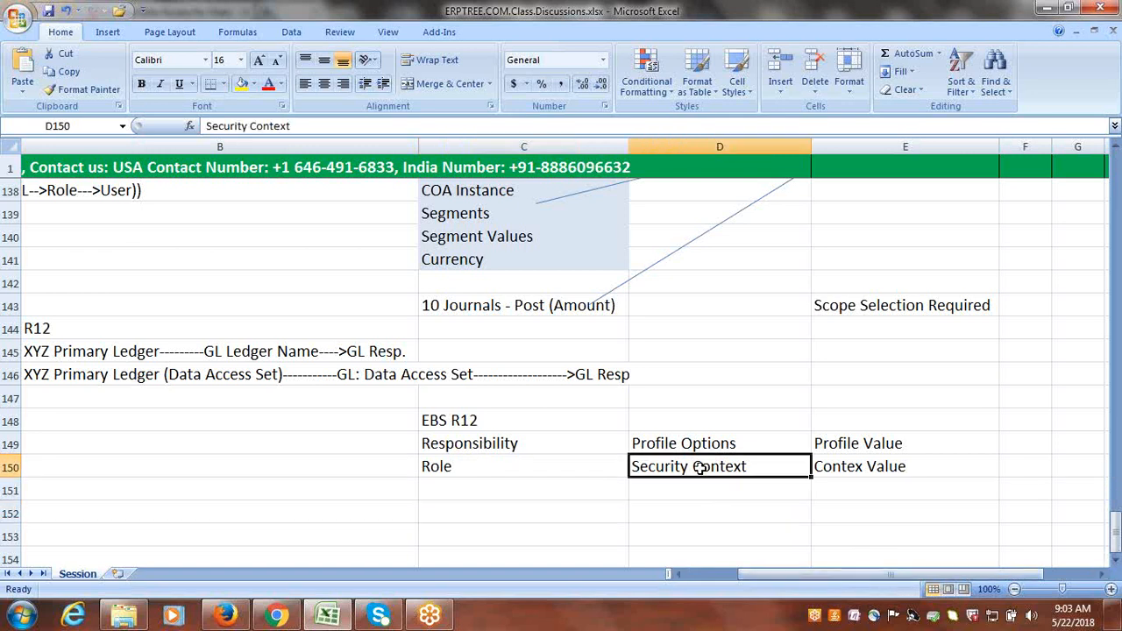
drag(450, 463, 822, 465)
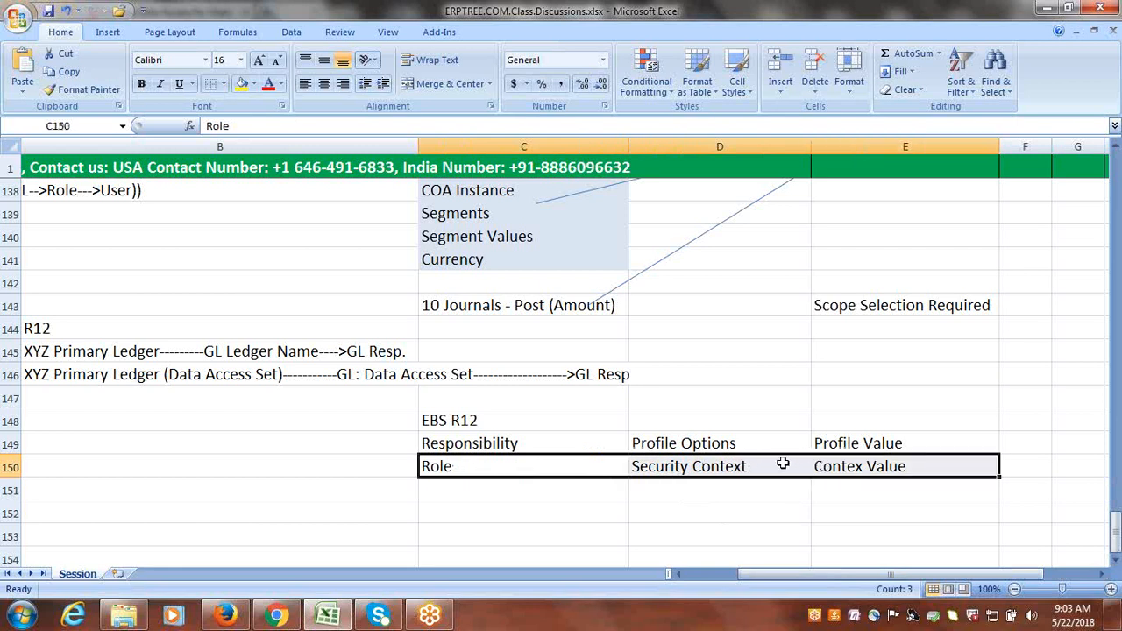
drag(822, 466, 545, 466)
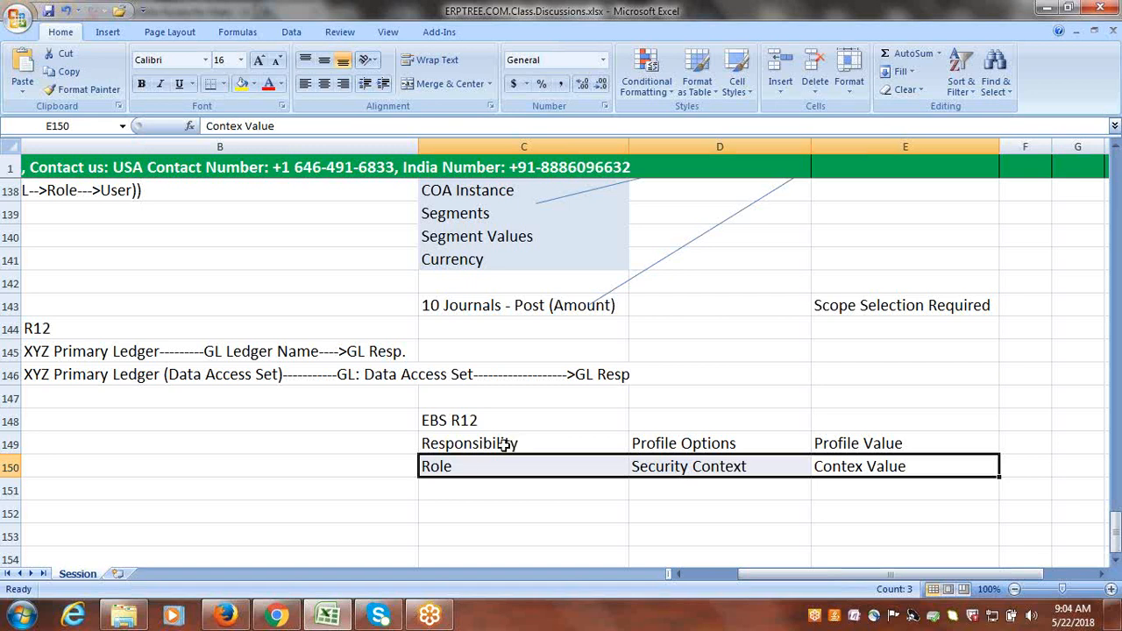
drag(483, 468, 852, 465)
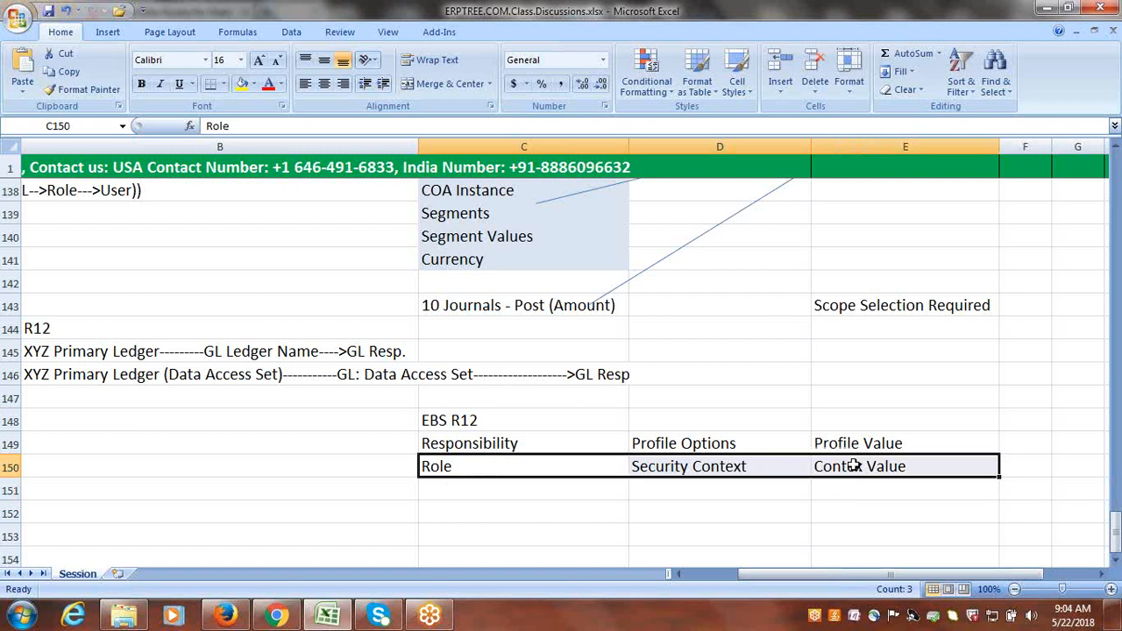
click(561, 490)
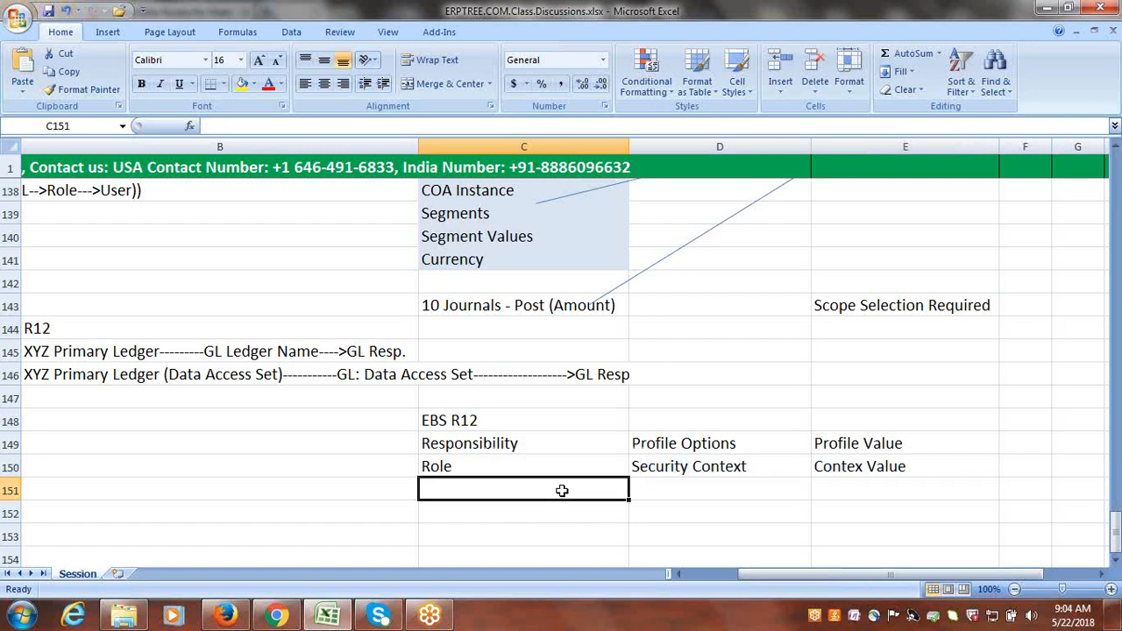
Review the EBS R12 rows comparing responsibility, profile option and profile value with role, security context and context value
drag(501, 443, 873, 461)
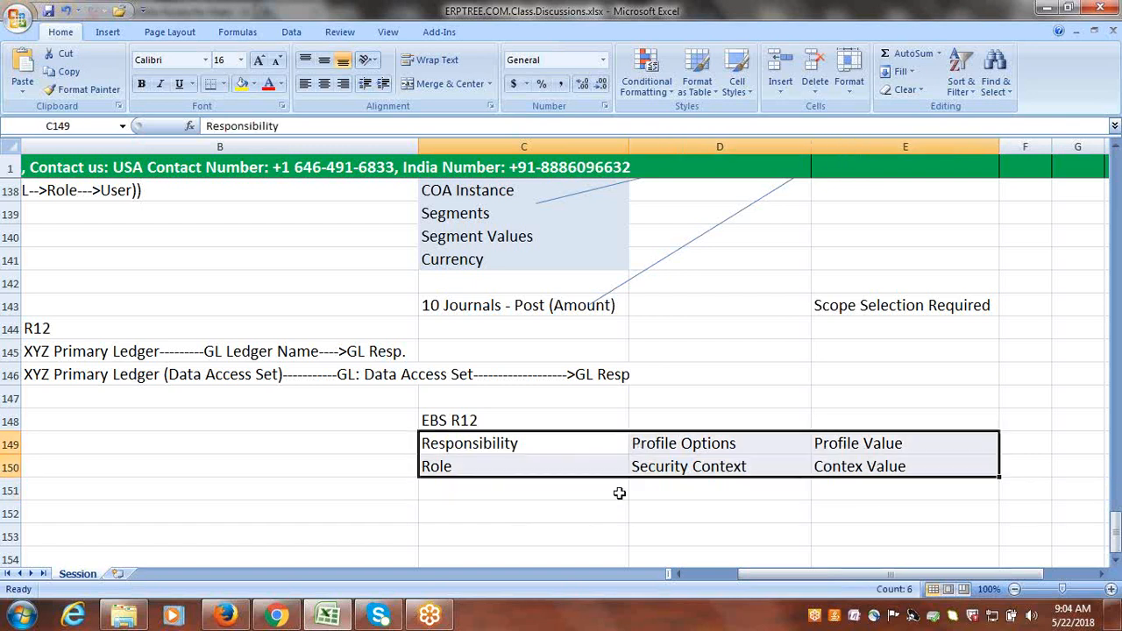
click(225, 618)
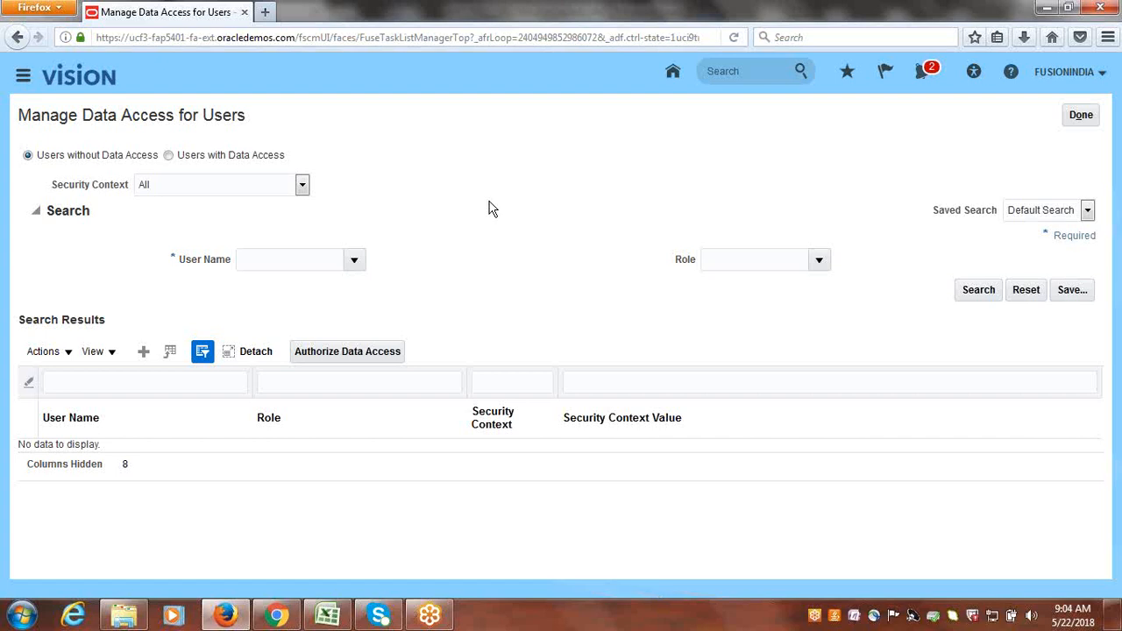
click(328, 615)
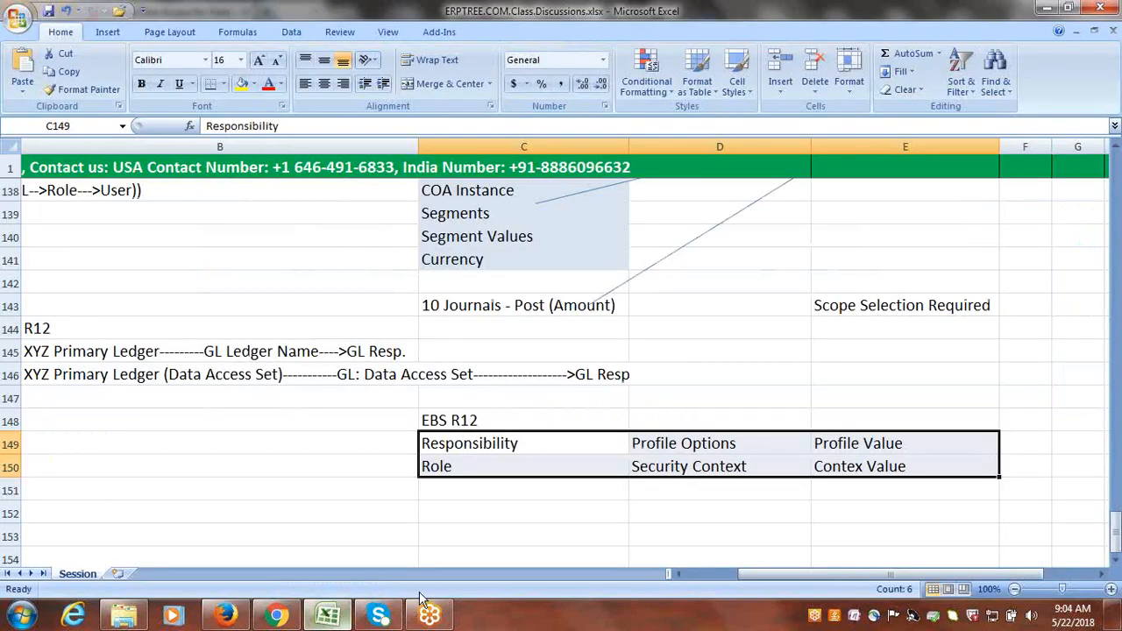
click(509, 532)
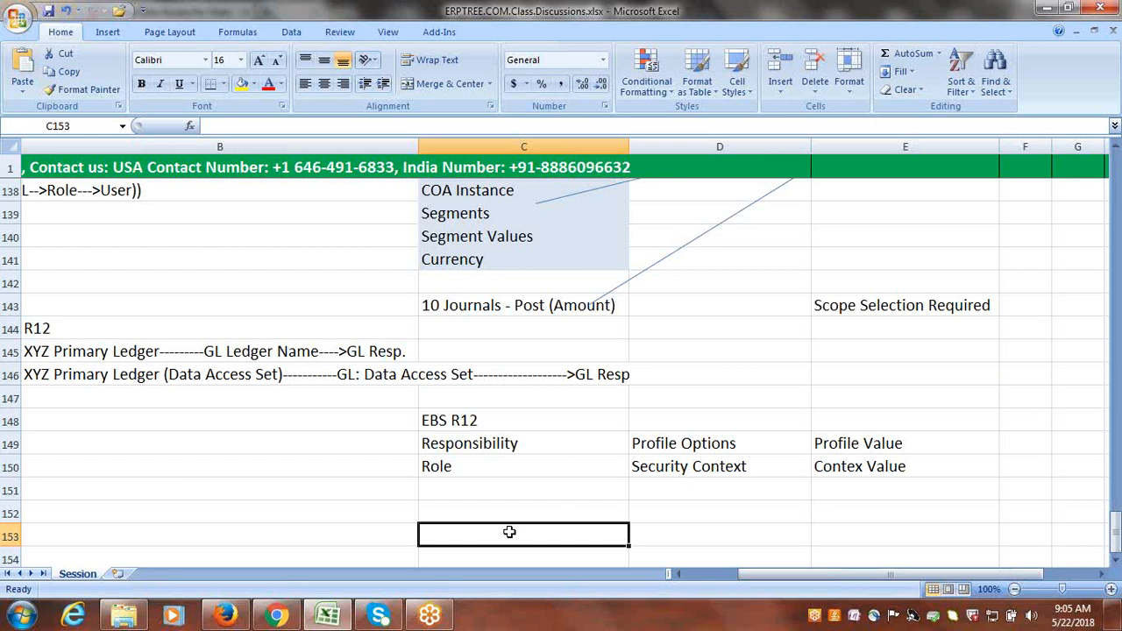
click(674, 470)
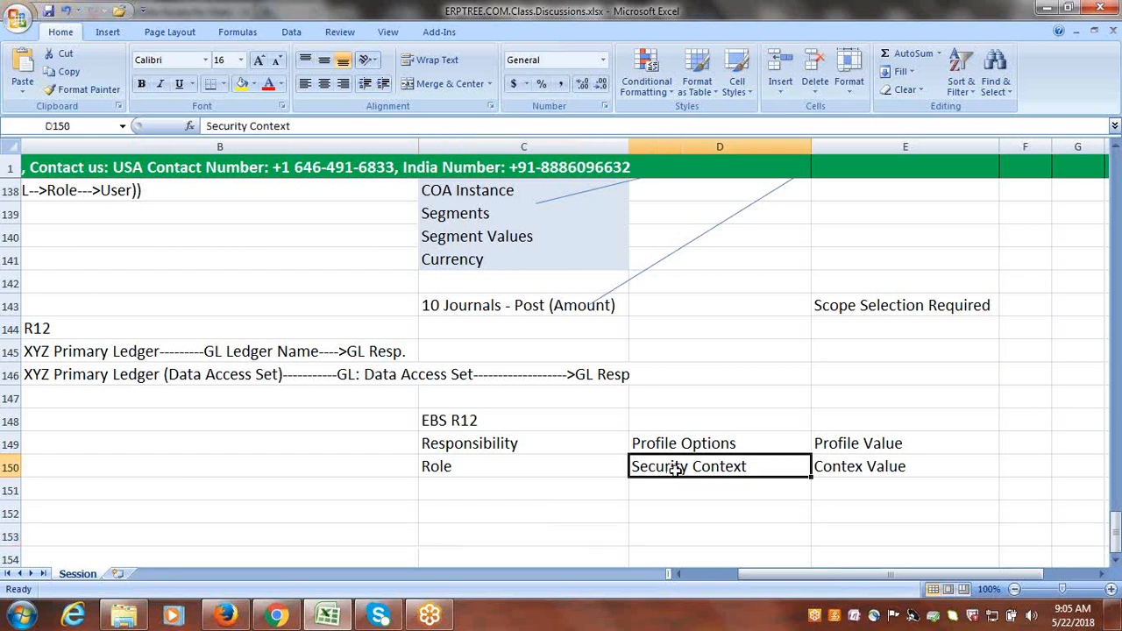
click(471, 461)
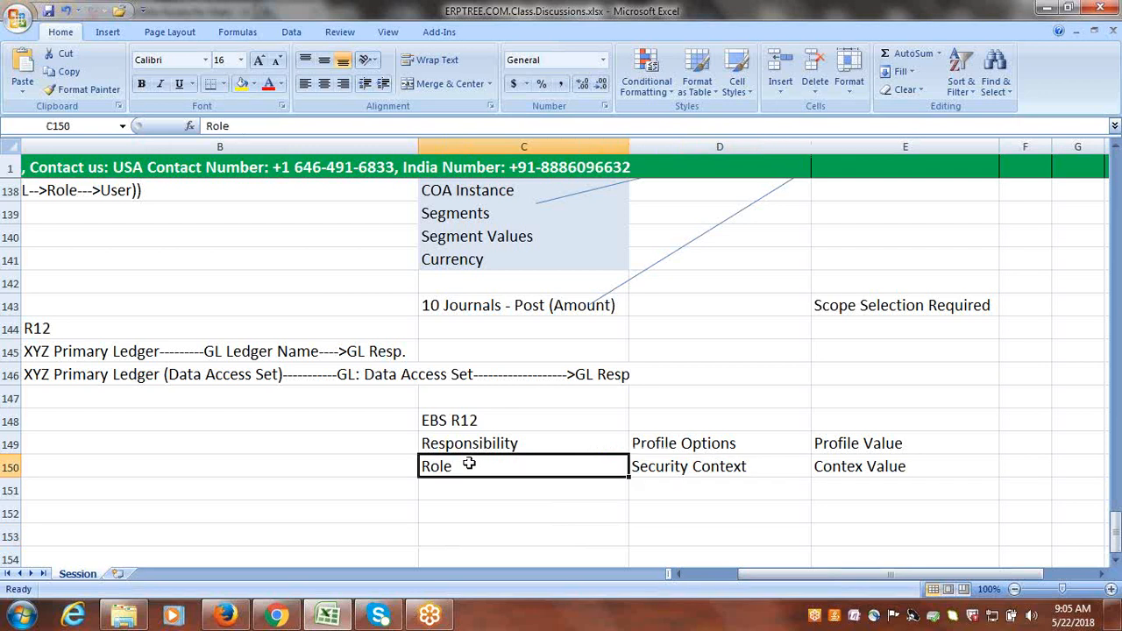
click(692, 480)
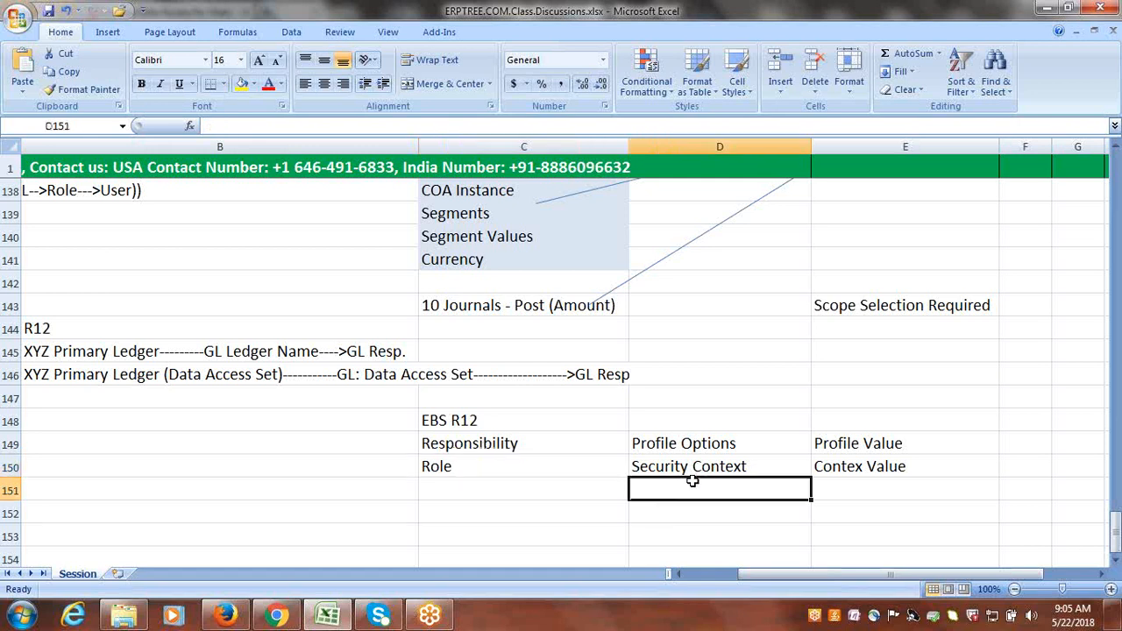
click(1115, 561)
click(1115, 561)
click(1115, 562)
key(Down)
key(Down)
key(Down)
key(Down)
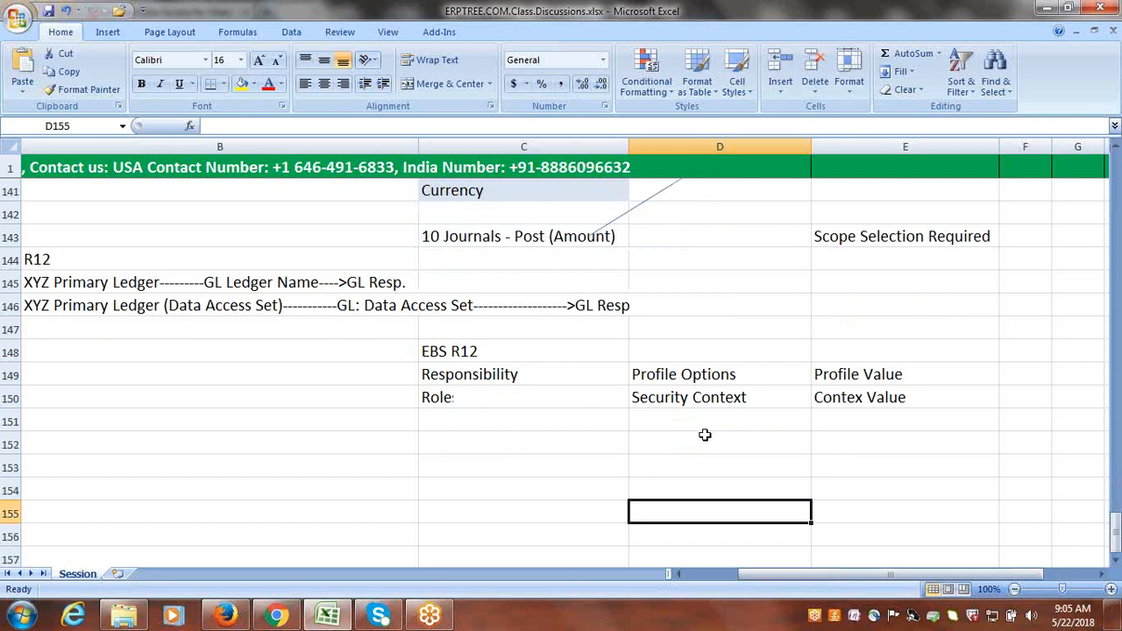
click(867, 396)
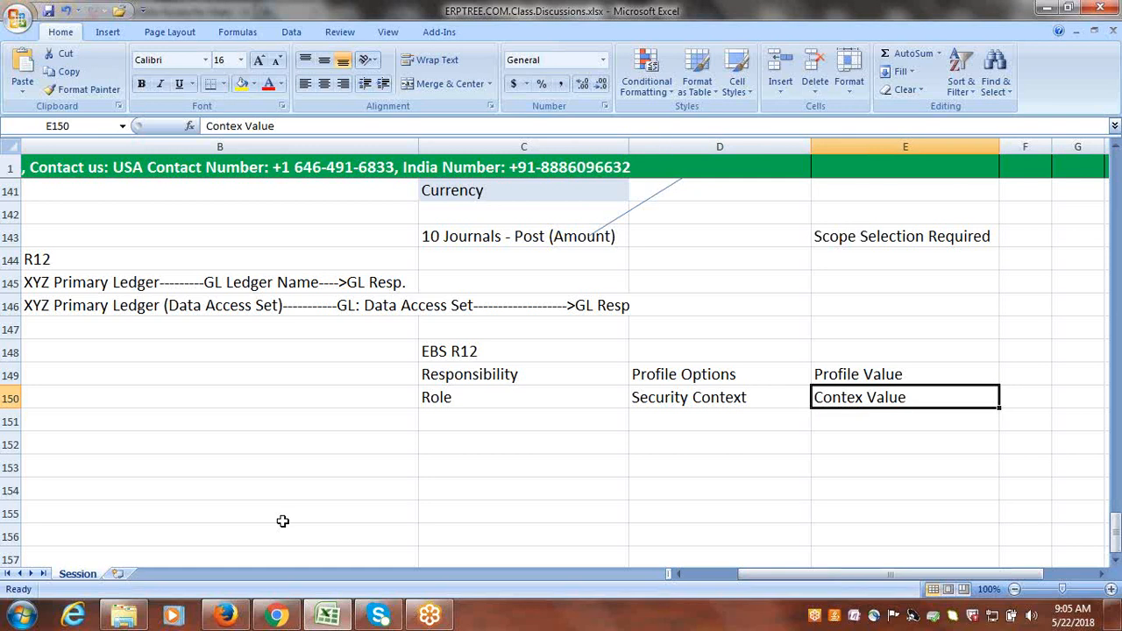
Switch to the Manage Data Access for Users page in Firefox and search users with data access for user name fusionindia
click(226, 616)
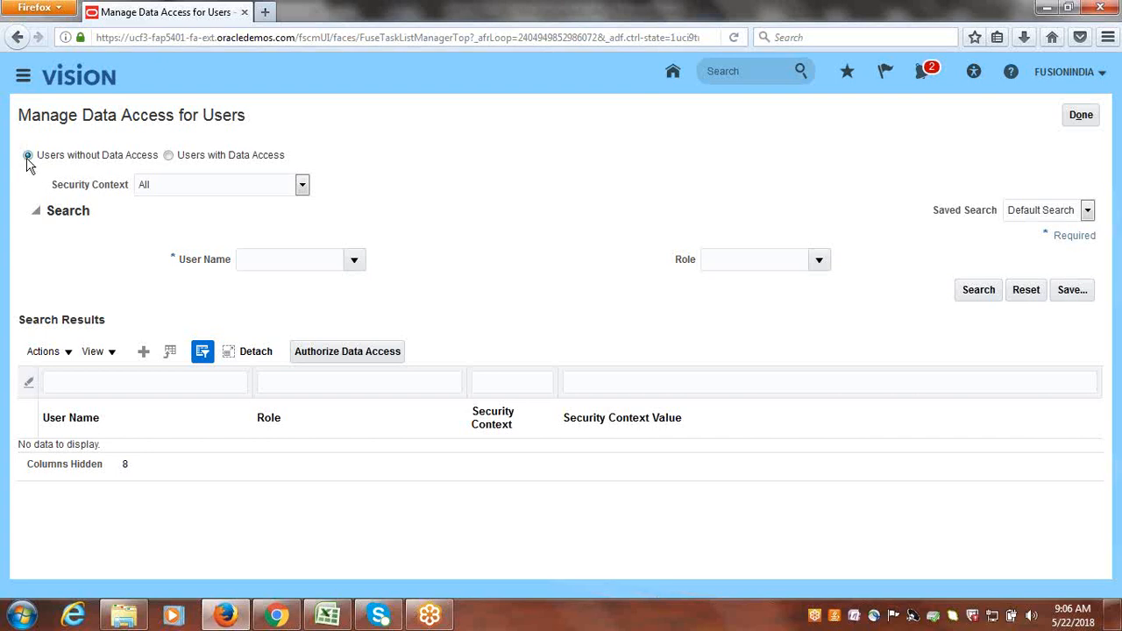
click(168, 156)
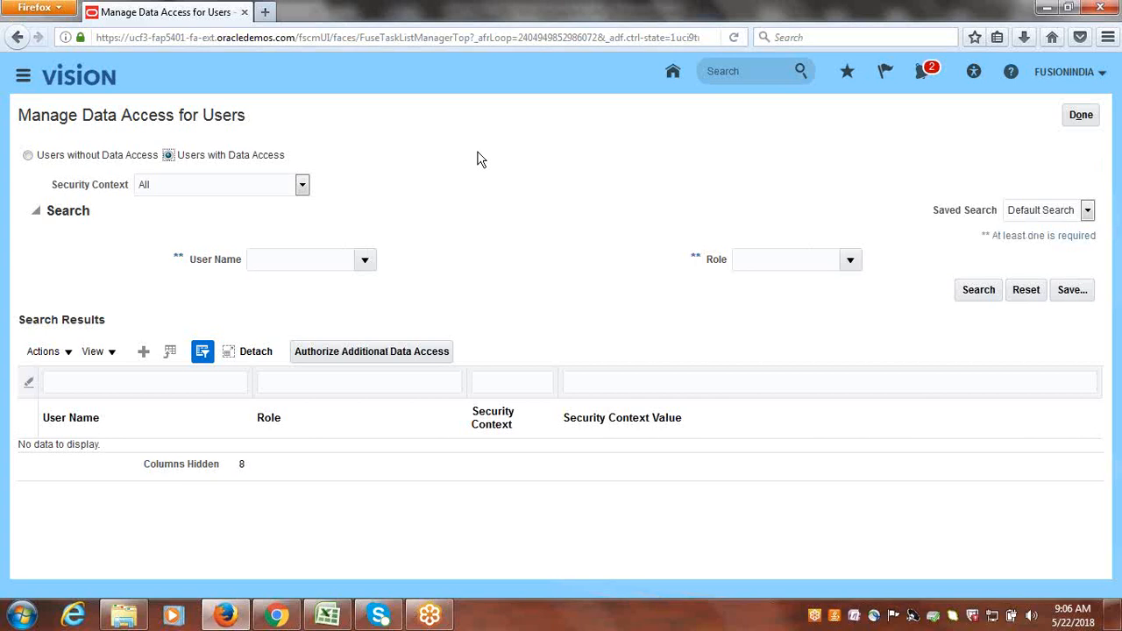
click(393, 221)
click(366, 262)
click(295, 259)
text(fusionin)
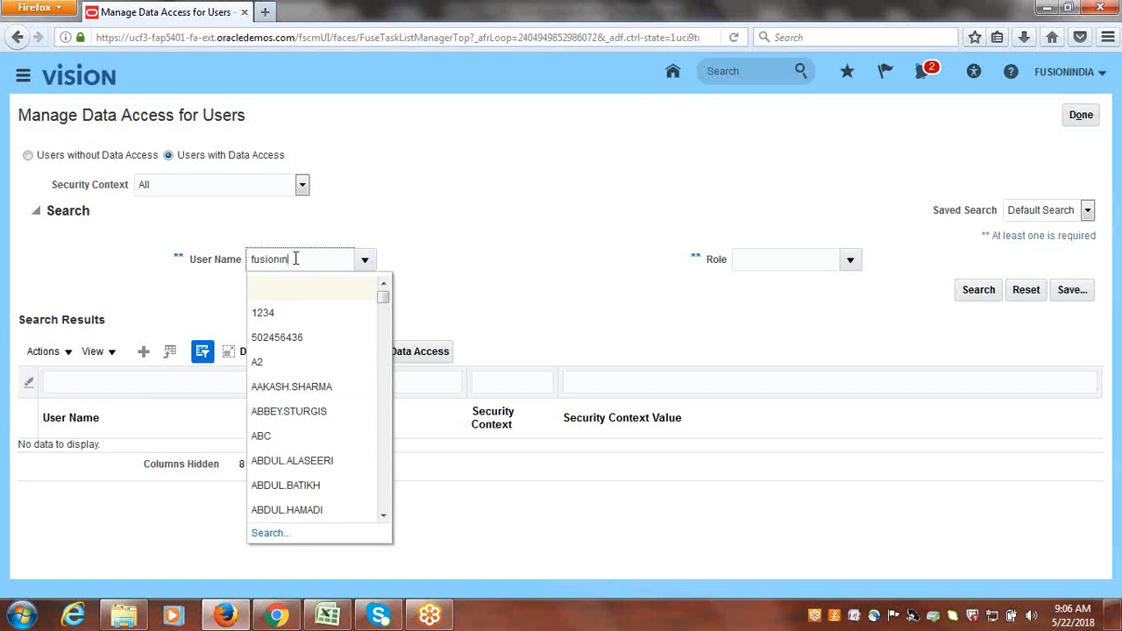
text(dia)
key(Tab)
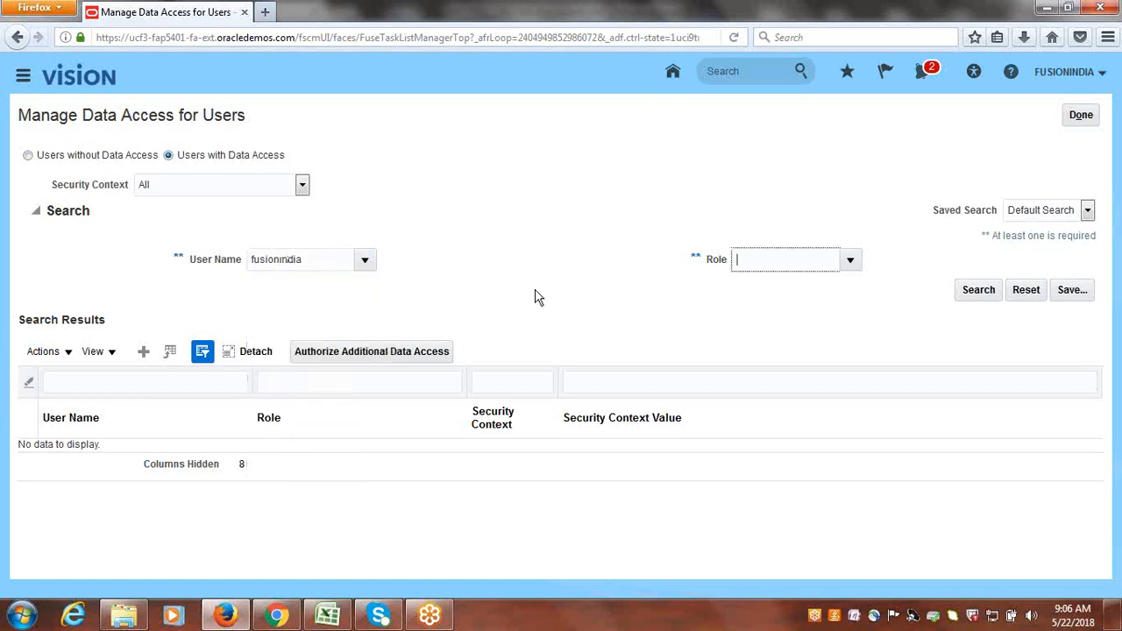
click(975, 293)
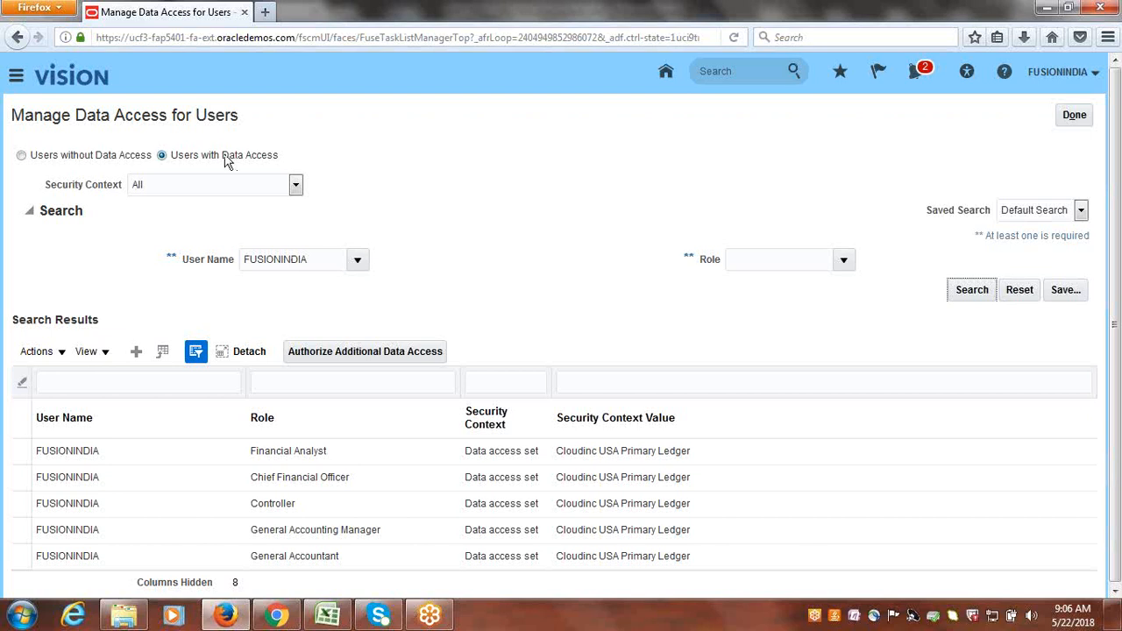
Examine the roles, security contexts and security context values listed for the searched user with data access
drag(223, 155, 280, 160)
click(553, 283)
scroll(1115, 296, down, 1)
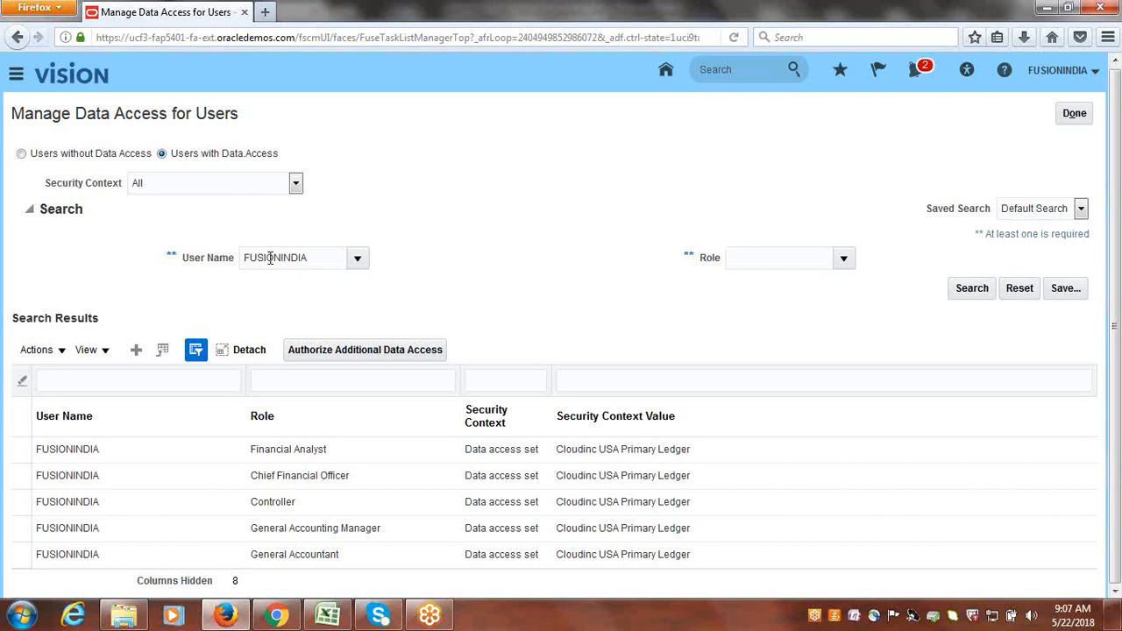
drag(222, 156, 282, 162)
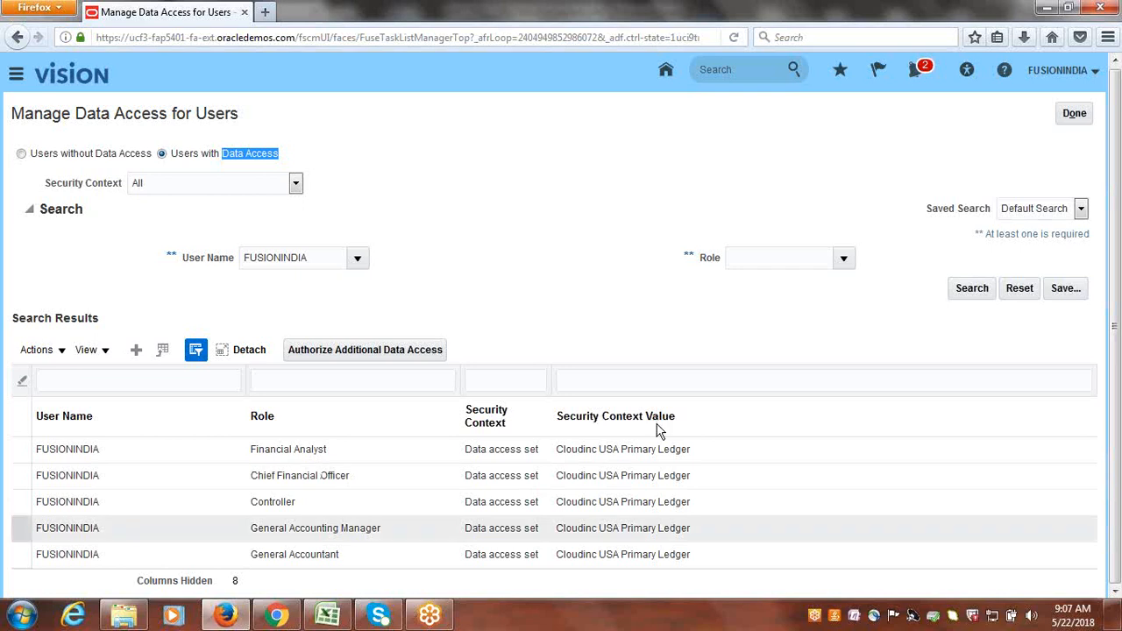
click(601, 257)
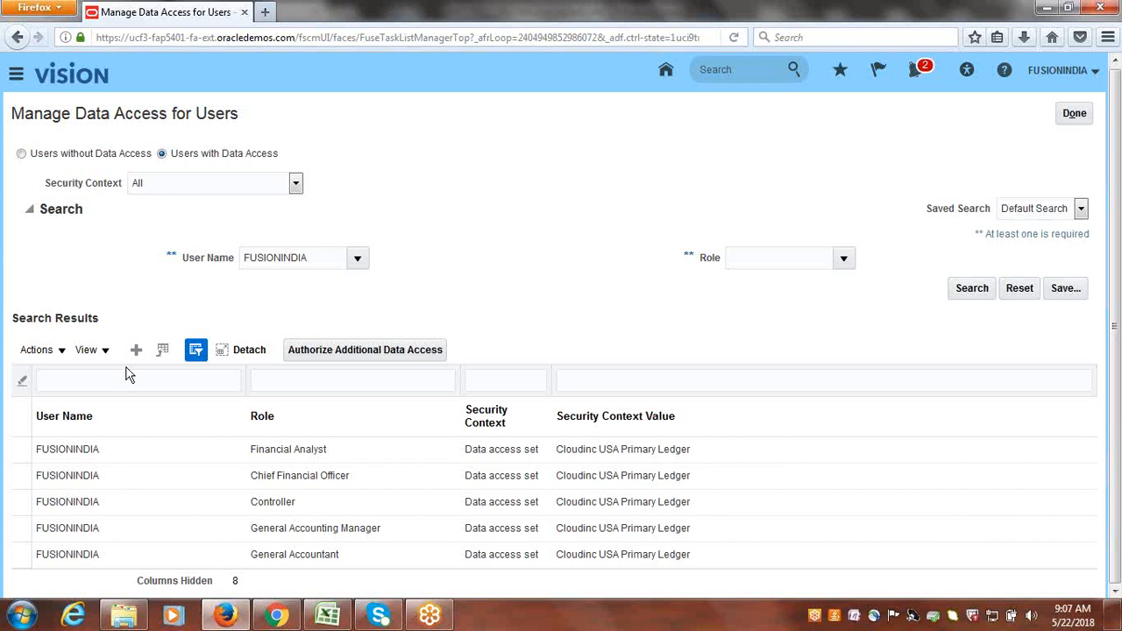
Select the General Accounting Manager assignment and view the actions available for it
click(35, 454)
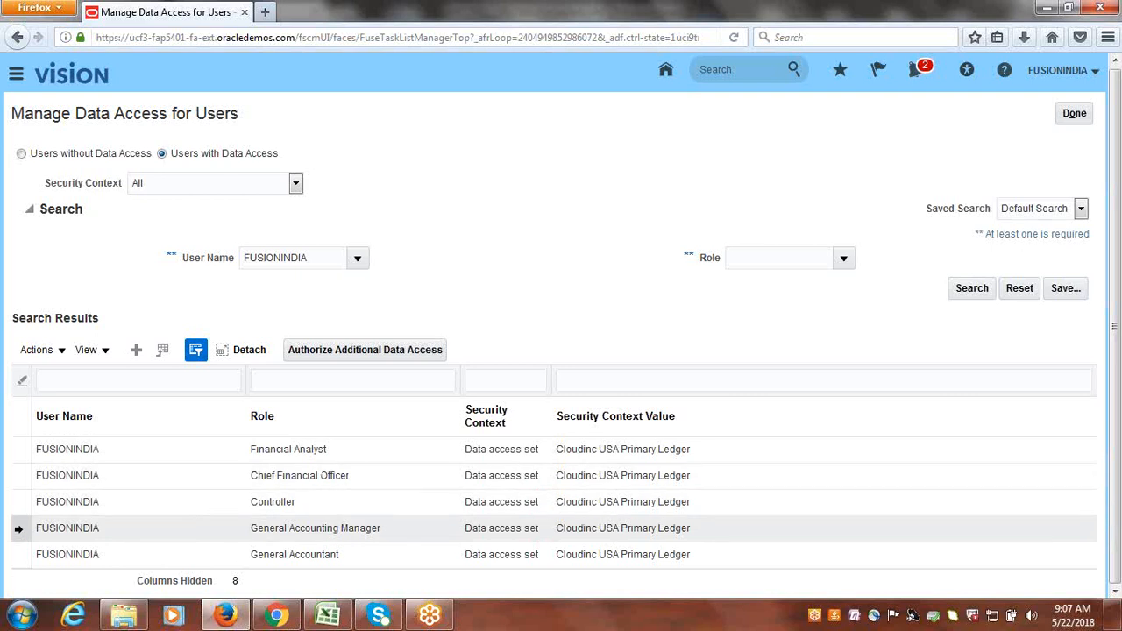
click(19, 529)
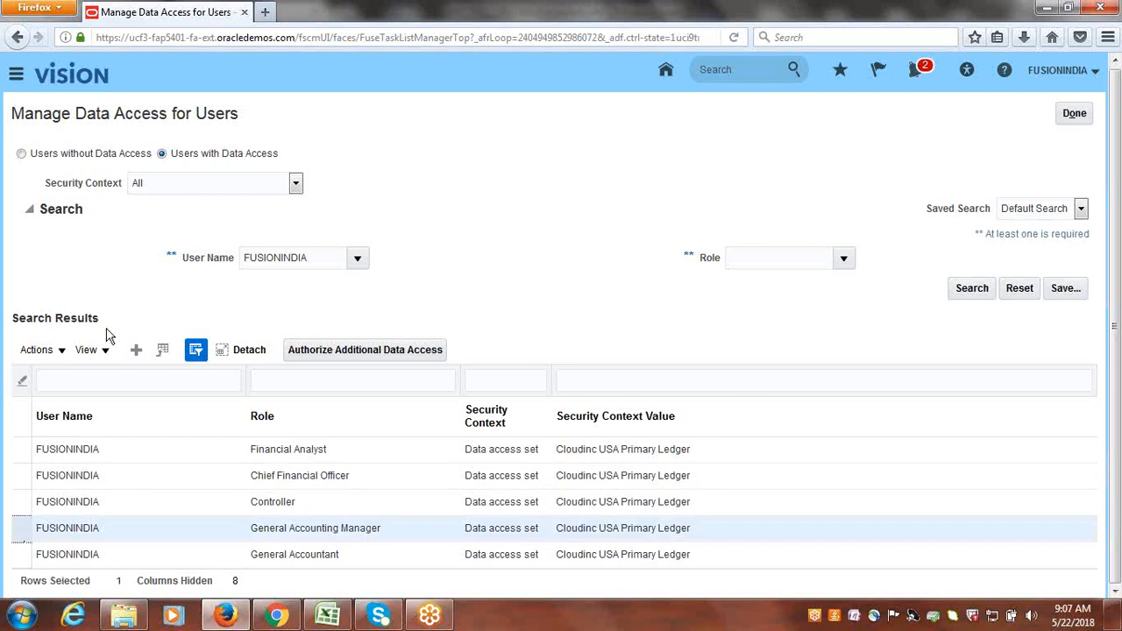
click(62, 351)
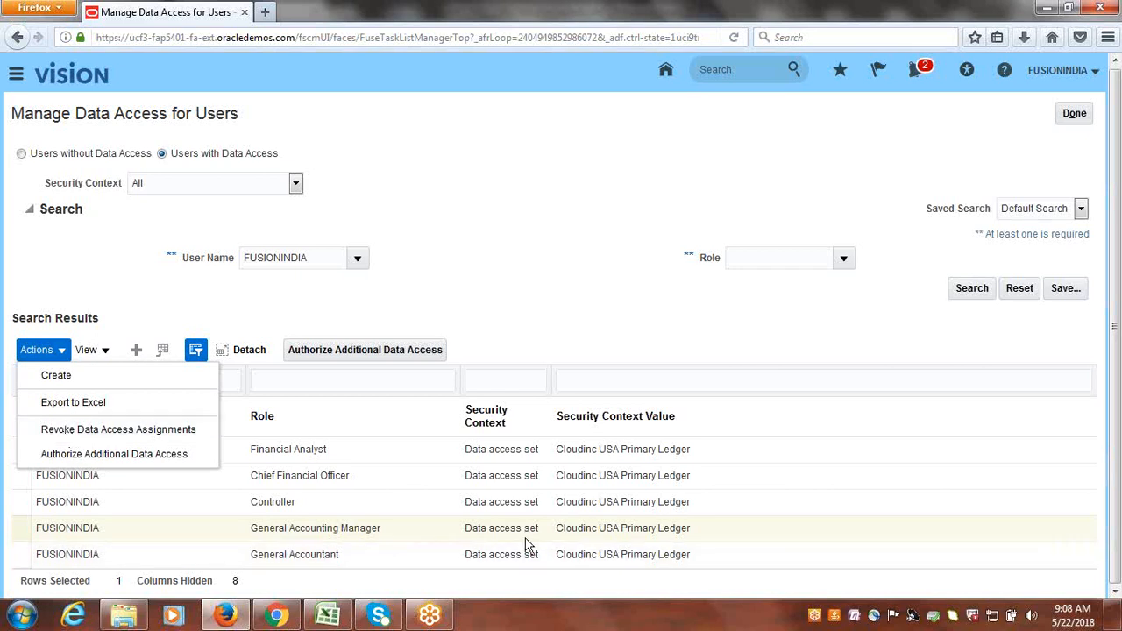
click(565, 226)
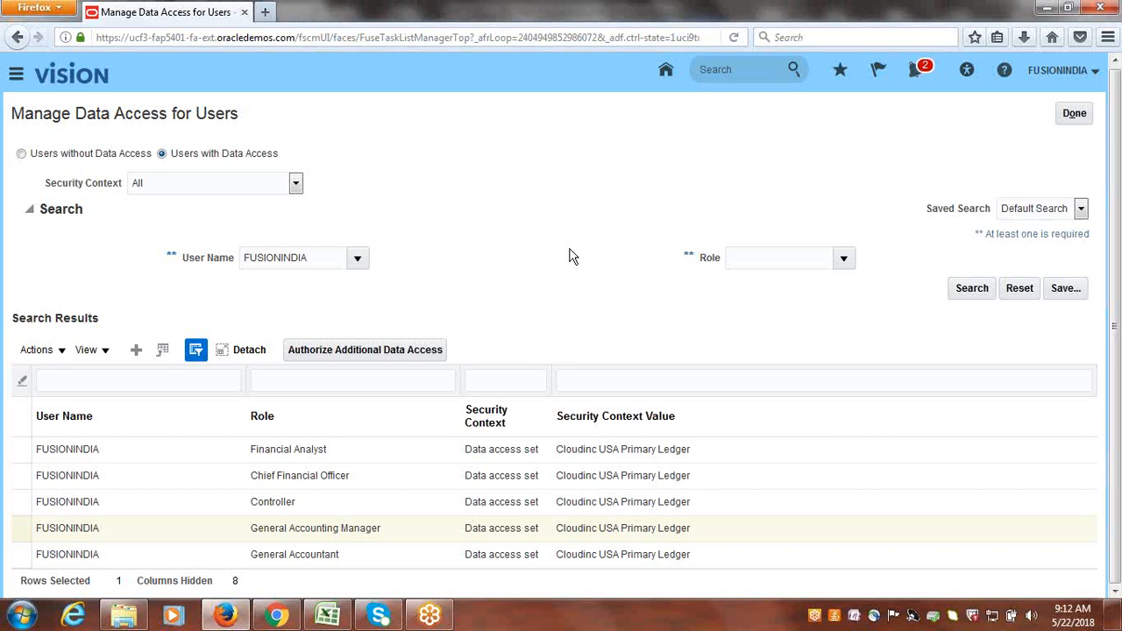
Switch to the Excel workbook and enter "US GL Resp." in C153 and "UK GL Resp." in C154
click(333, 615)
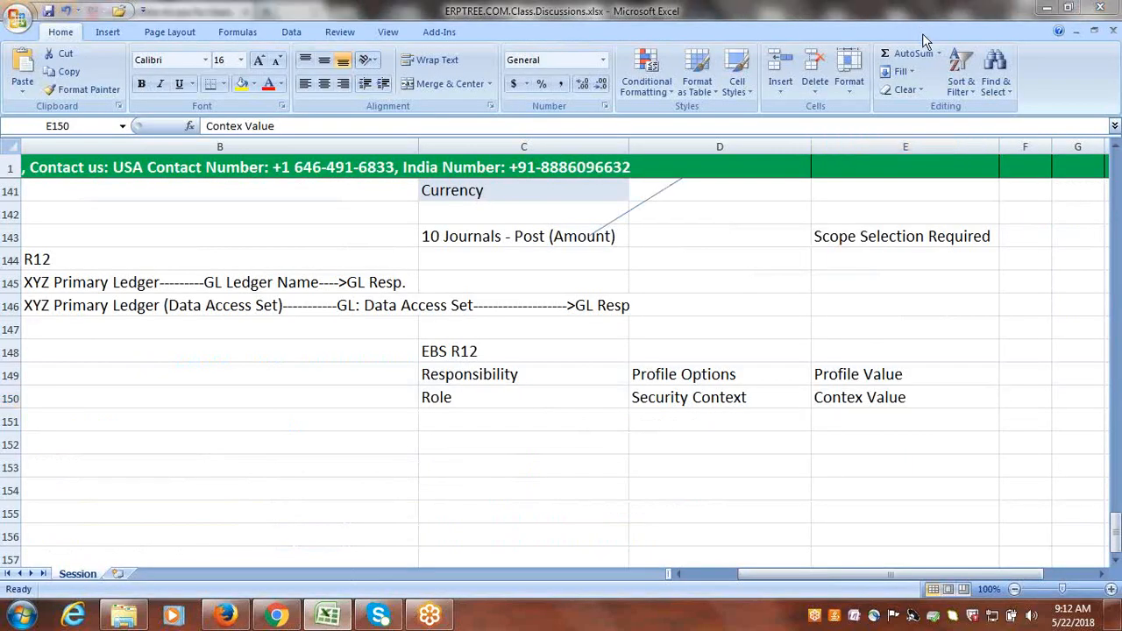
click(543, 465)
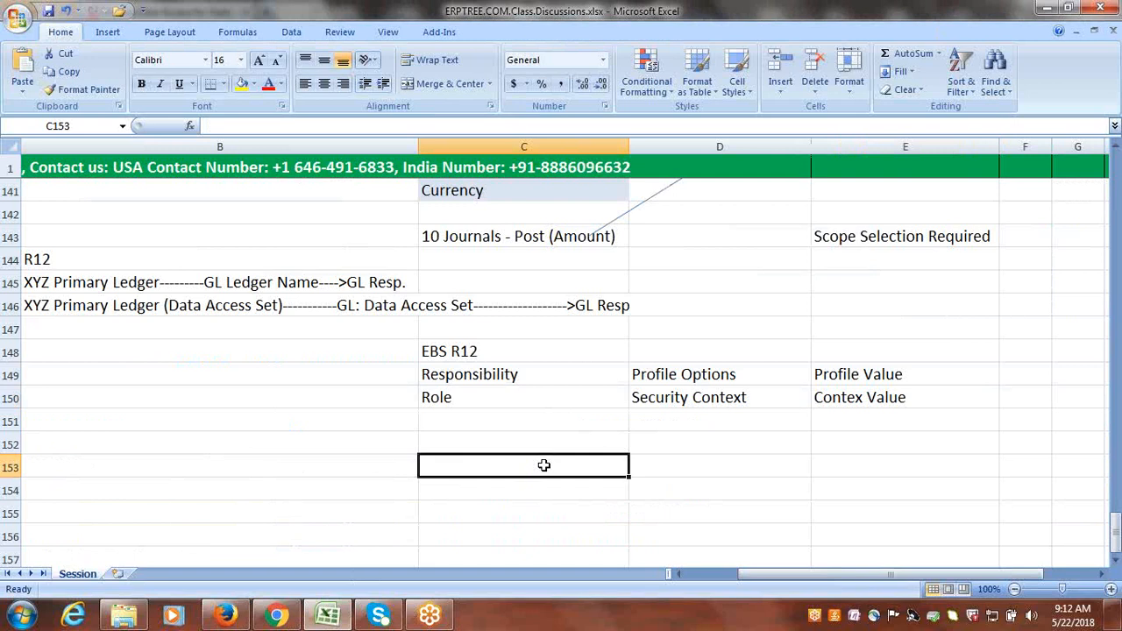
text(U)
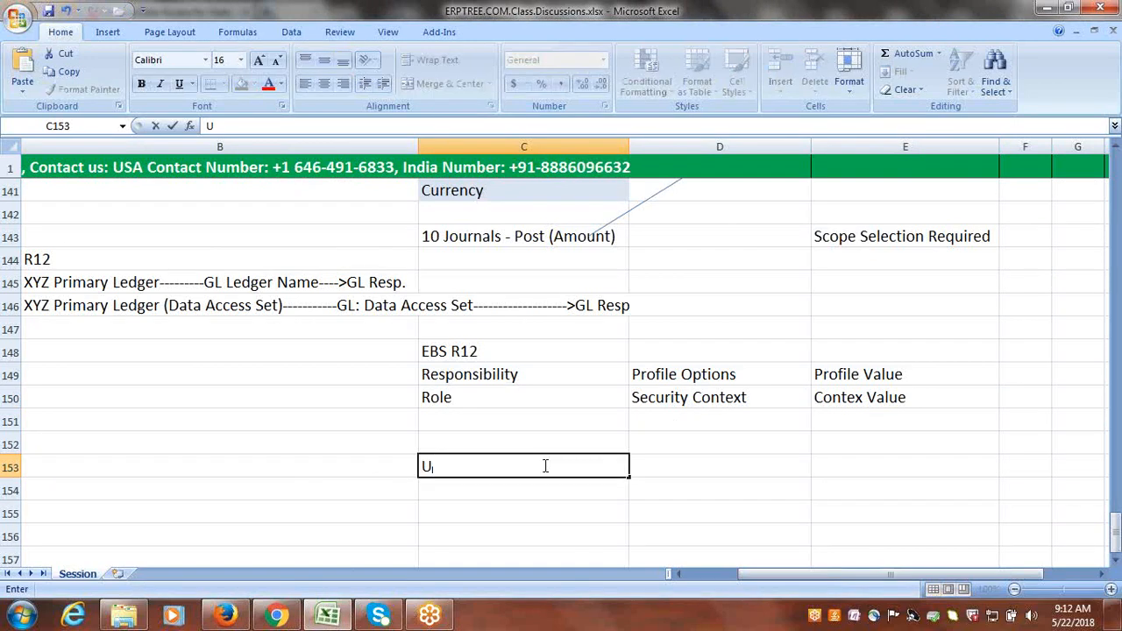
text(S GL Resp)
click(506, 489)
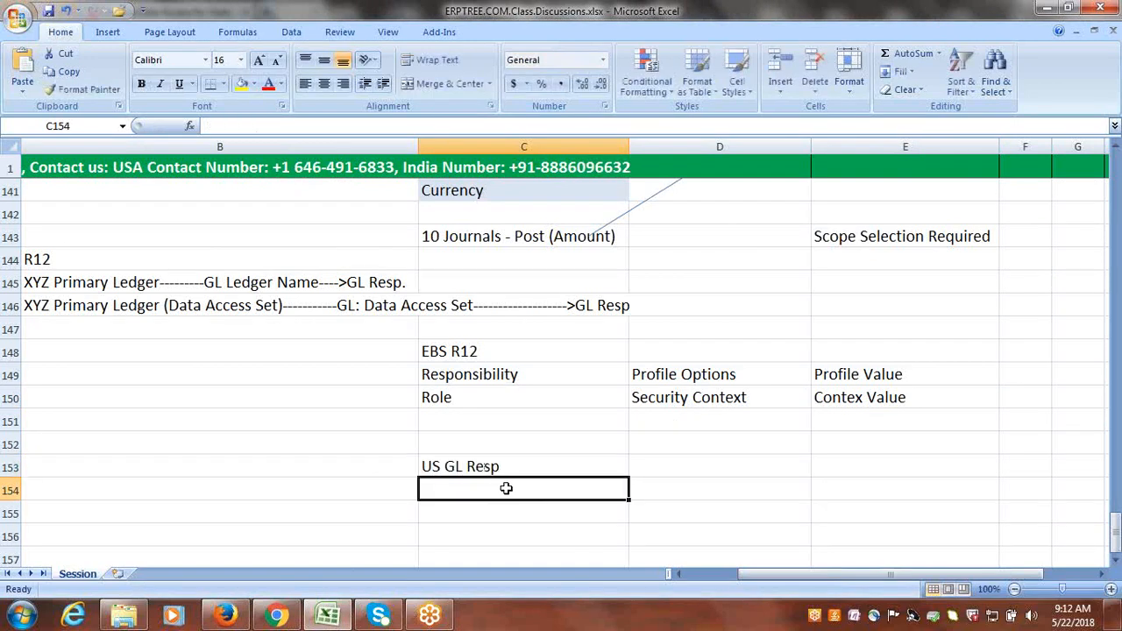
text(UK G)
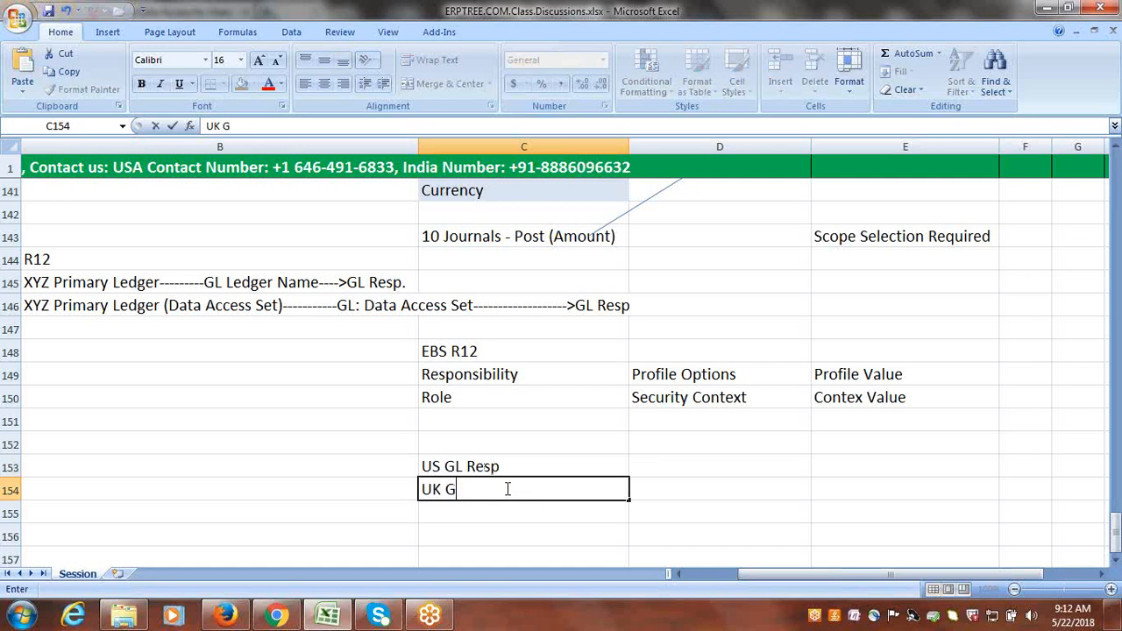
text(L Resp.)
click(508, 465)
double_click(508, 466)
text(.)
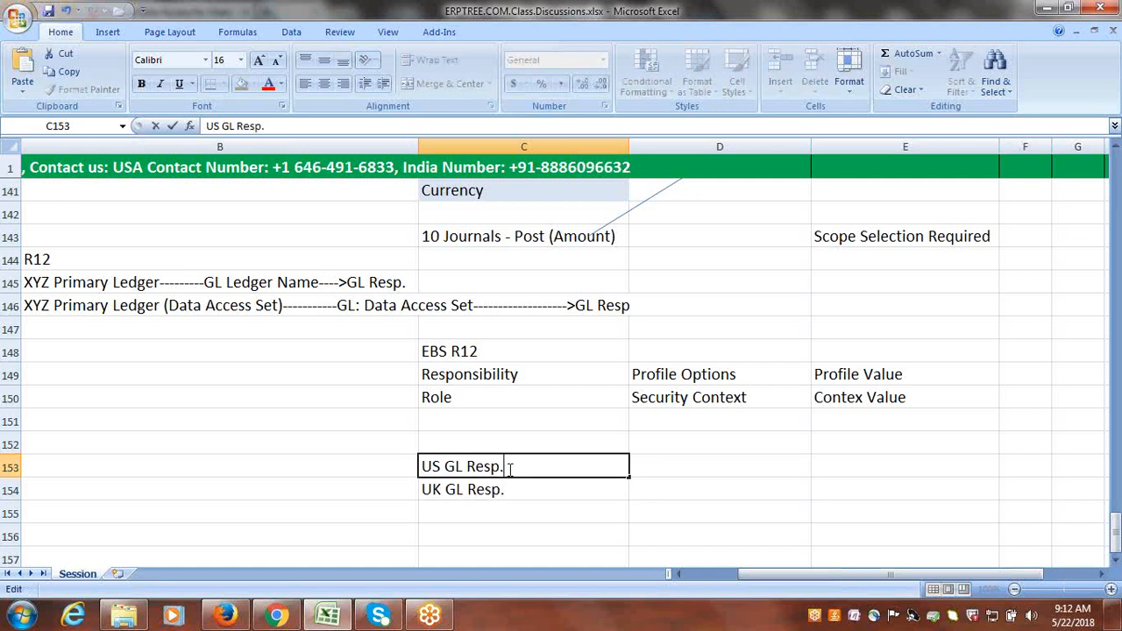
click(502, 511)
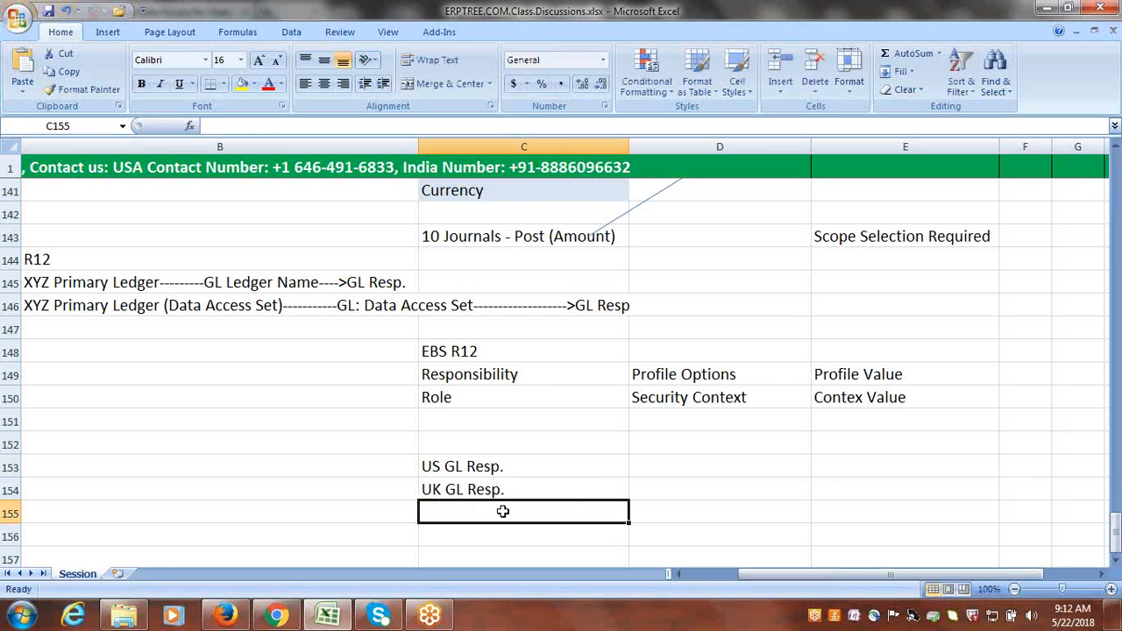
Extend the text in C153 to read "US GL Resp.<-----------US GL PL"
drag(453, 466, 465, 486)
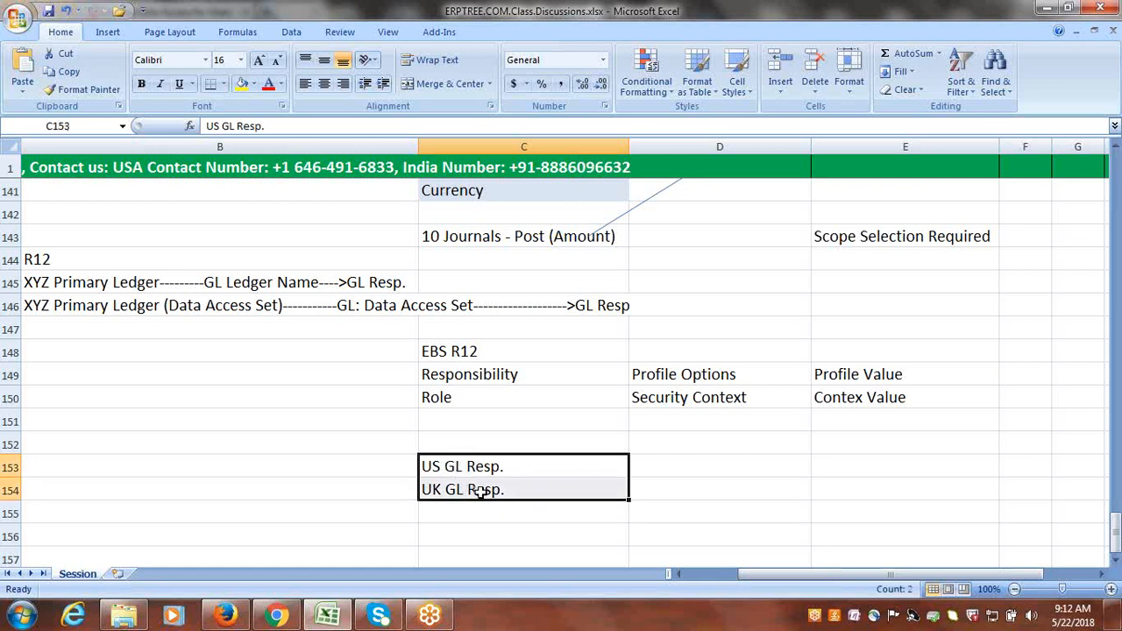
double_click(541, 466)
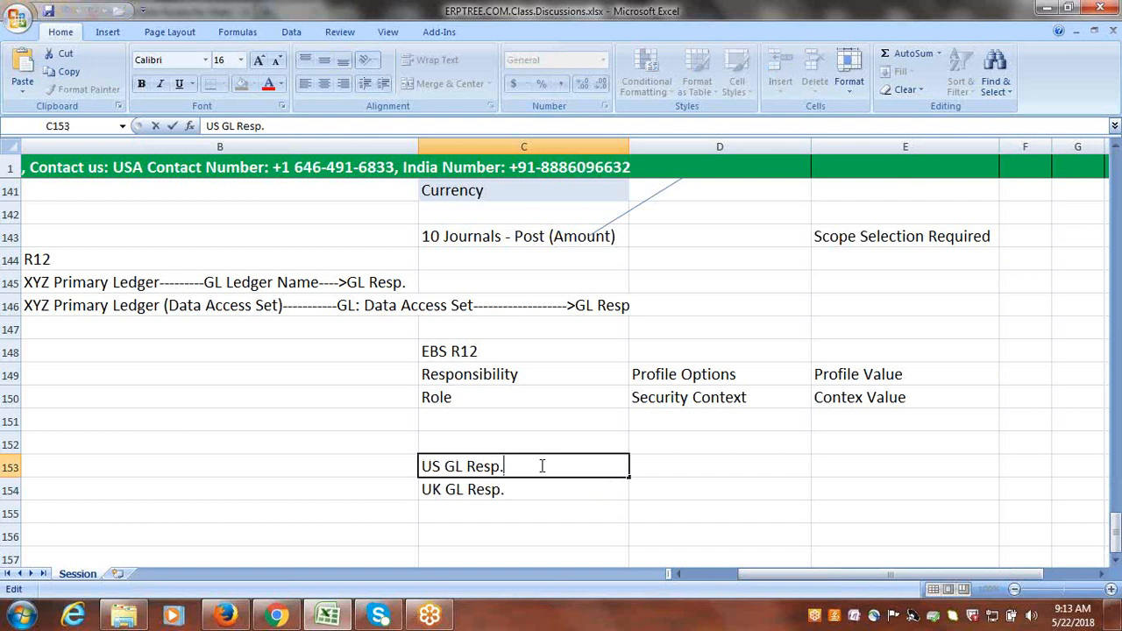
text(<)
text(-----------)
text(U)
text(S GL )
text(Res)
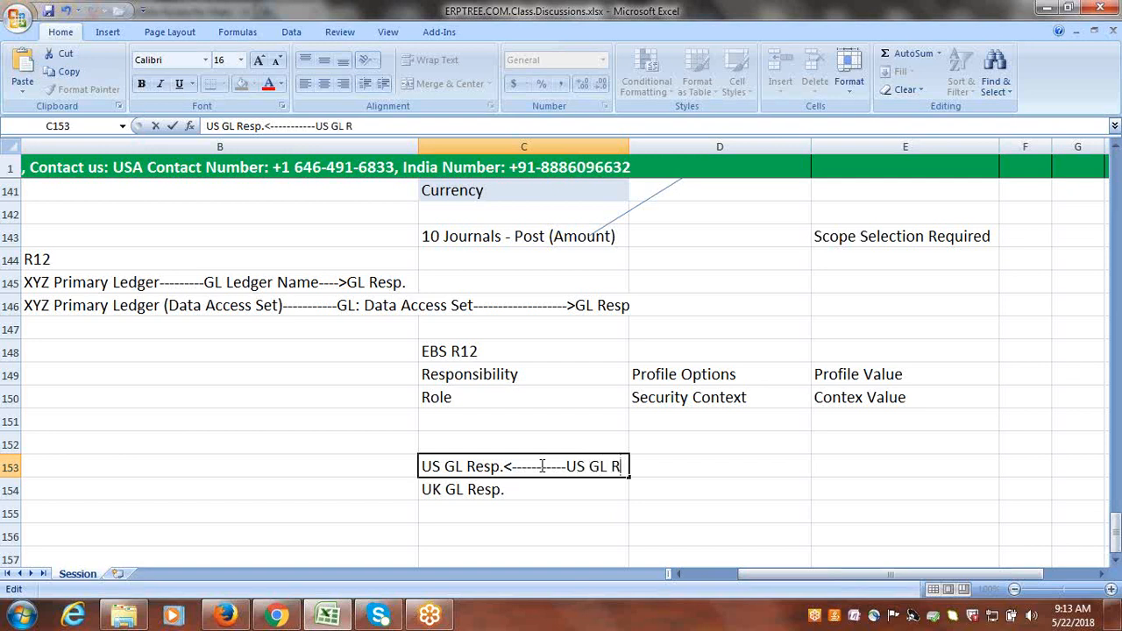
key(BackSpace)
key(BackSpace)
key(BackSpace)
text(PL)
Extend the text in C154 to read "UK GL Resp.<-----------UK GL PL"
click(544, 490)
double_click(543, 491)
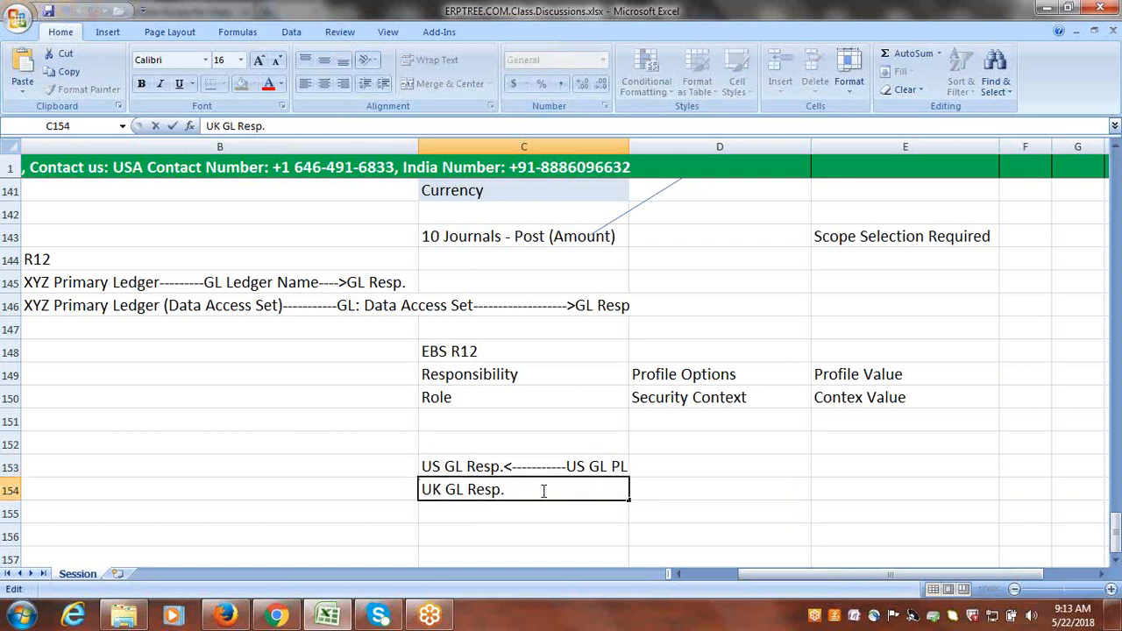
text(<-----------U)
key(BackSpace)
text(-UK GL PL)
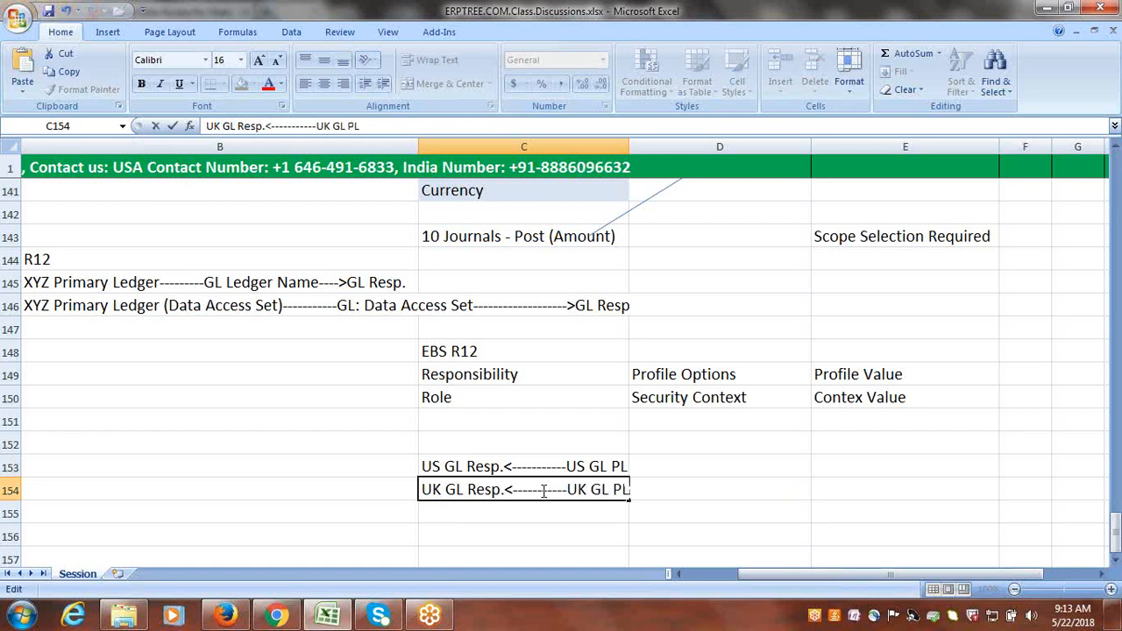
key(Return)
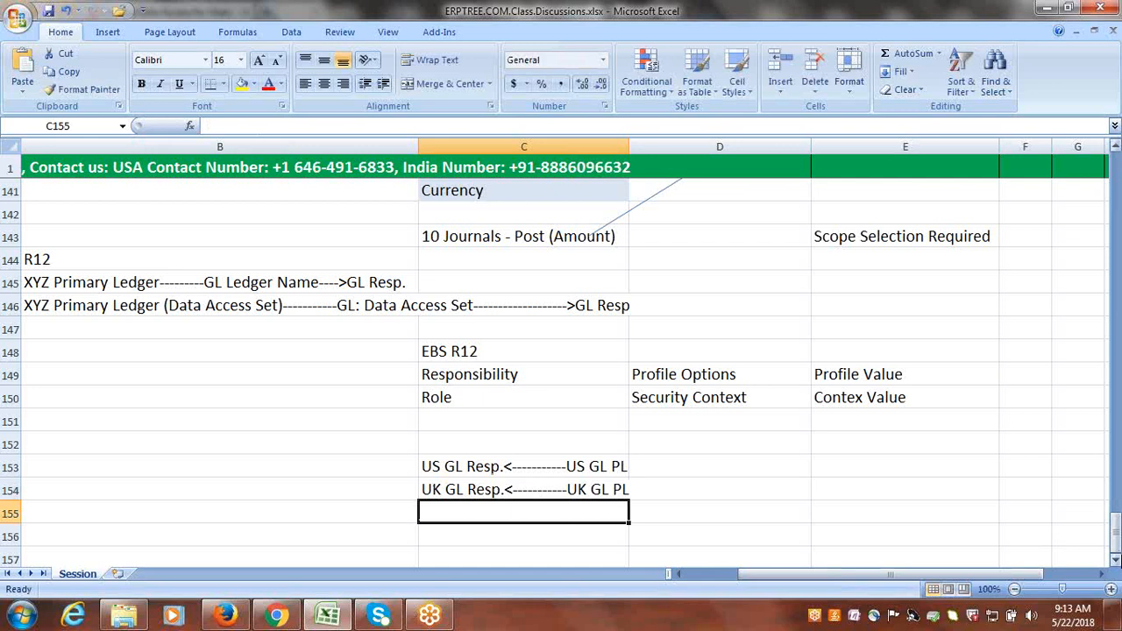
click(1116, 561)
click(1116, 561)
click(1115, 560)
click(1115, 561)
click(1115, 561)
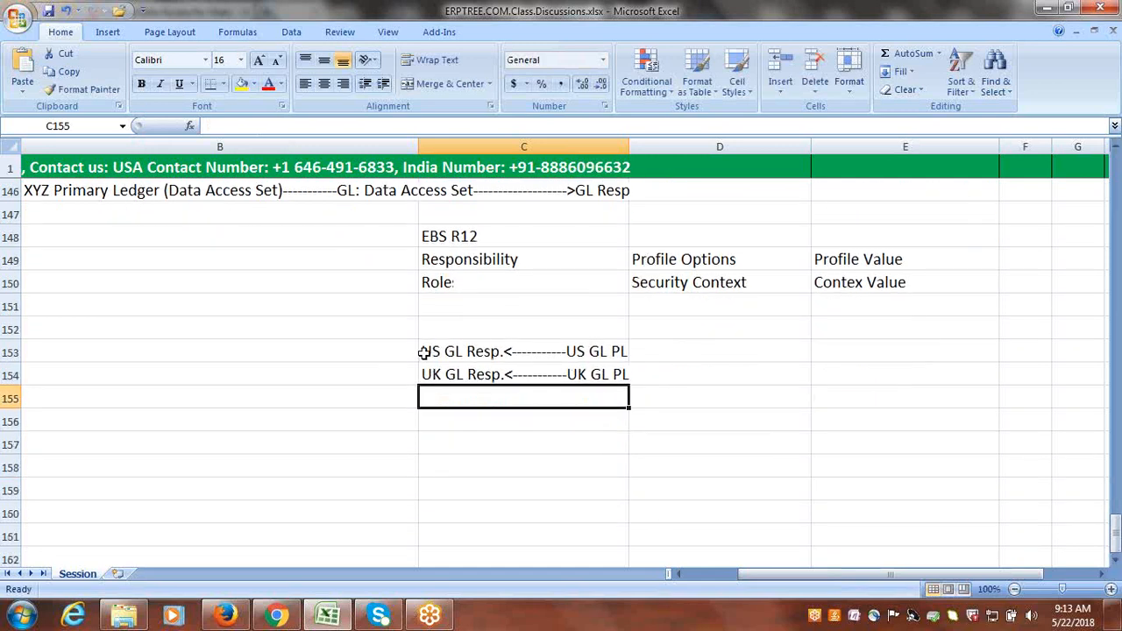
Prefix the text in C153 with "ABC<-----" so it reads "ABC<-----US GL Resp.<-----------US GL PL"
double_click(422, 352)
text(<-----)
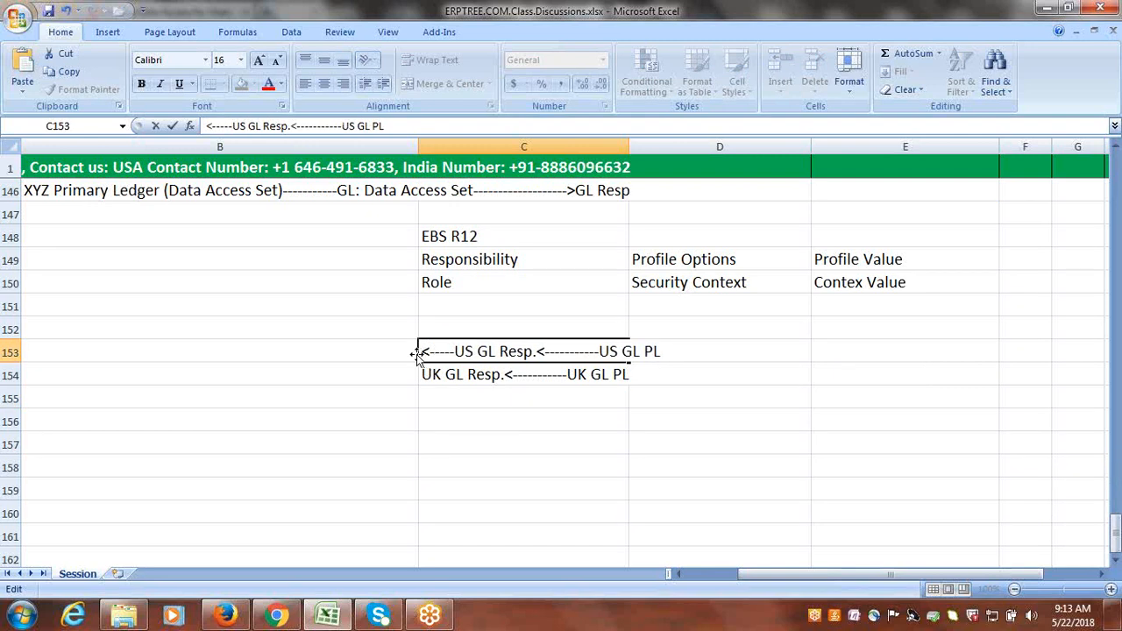
click(422, 352)
text(a)
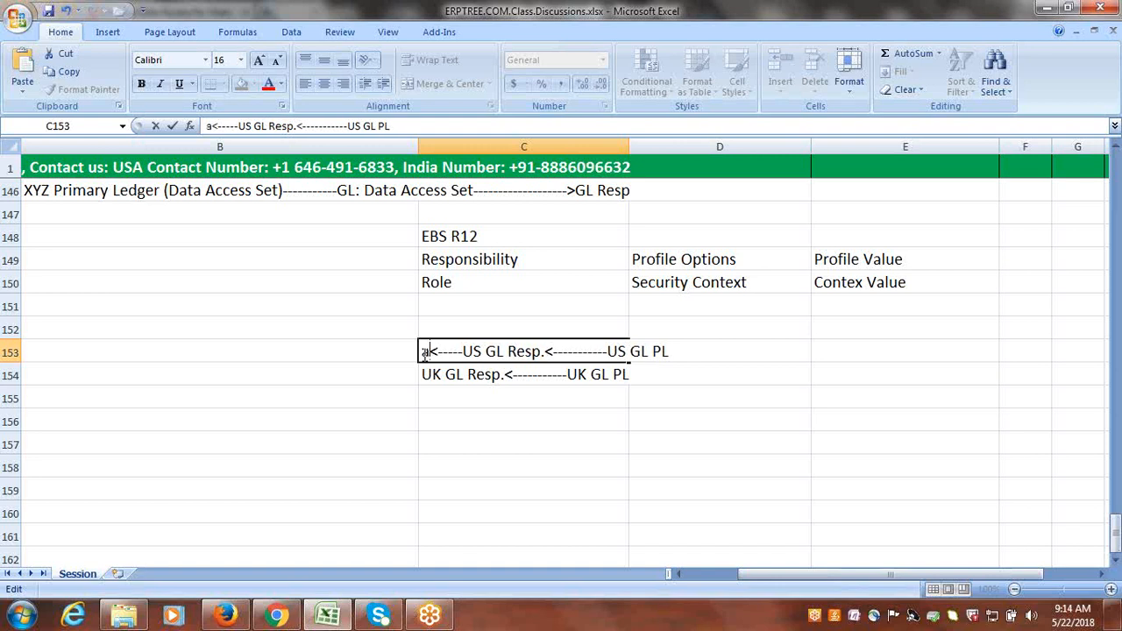
key(BackSpace)
text(ABC)
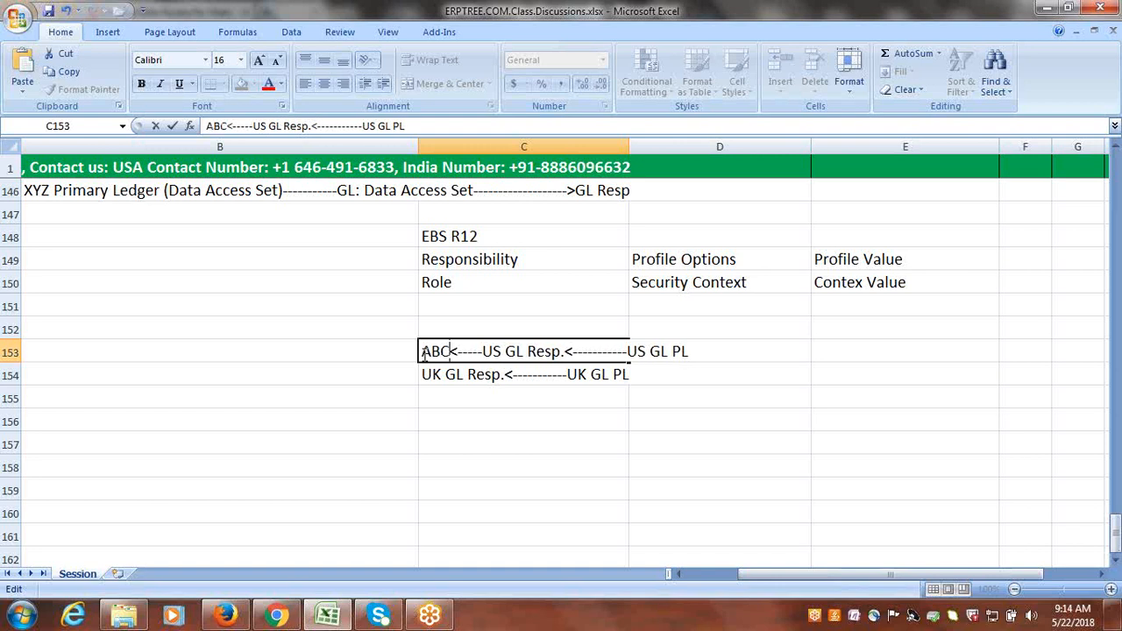
Prefix the text in C154 with "ABC<-----" so it reads "ABC<-----UK GL Resp.<-----------UK GL PL"
right_click(426, 371)
click(425, 373)
double_click(423, 373)
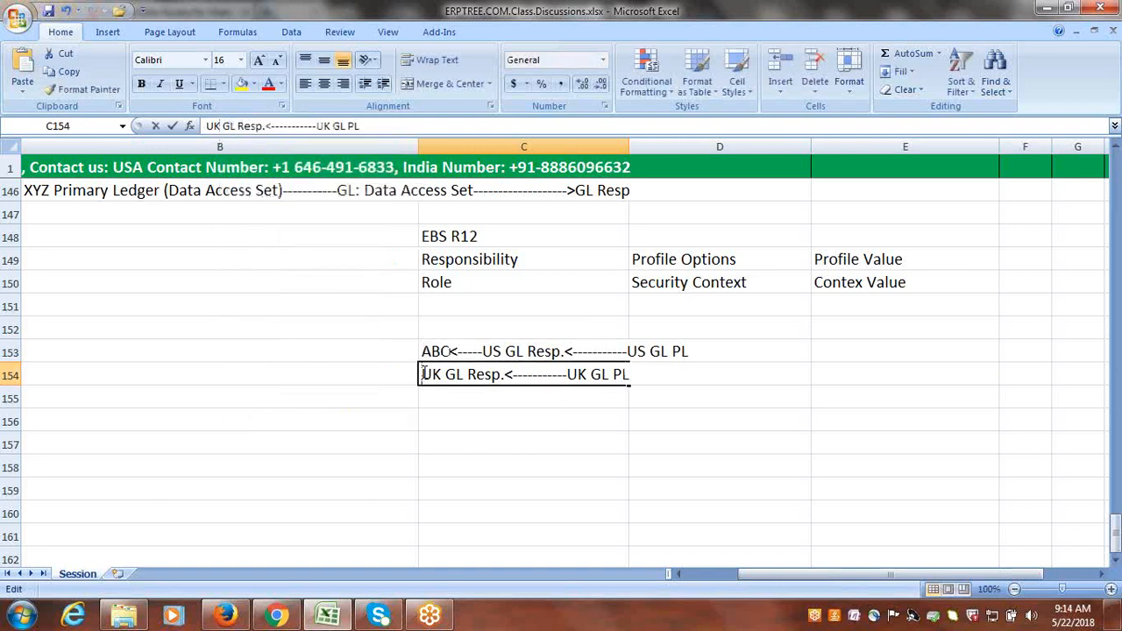
text(<)
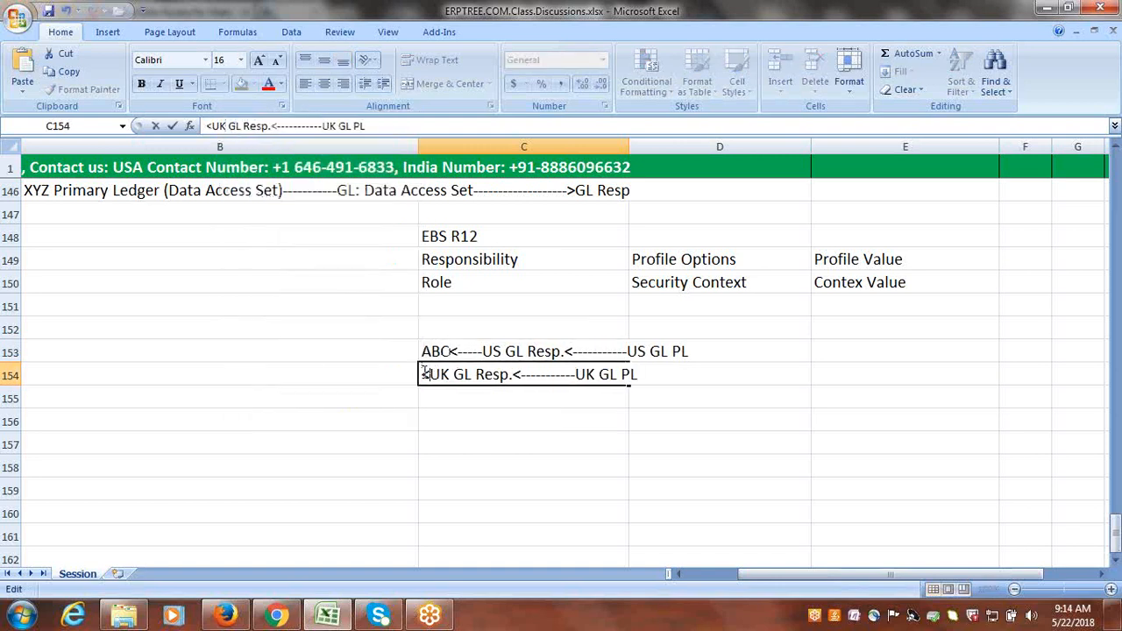
text(----)
key(Delete)
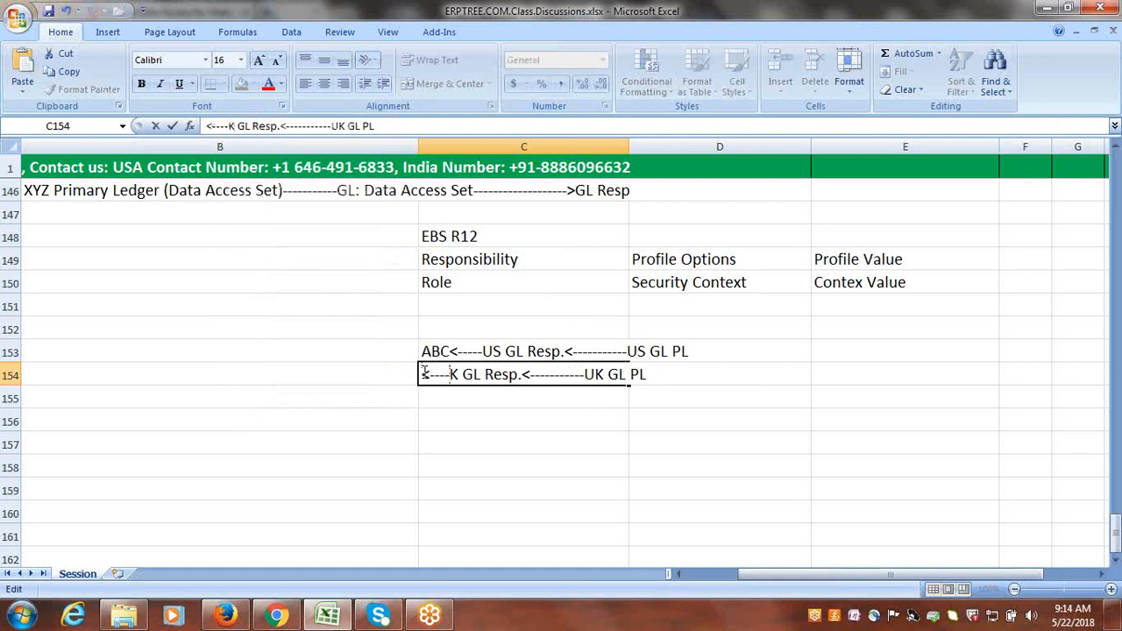
key(BackSpace)
key(BackSpace)
key(BackSpace)
key(BackSpace)
key(BackSpace)
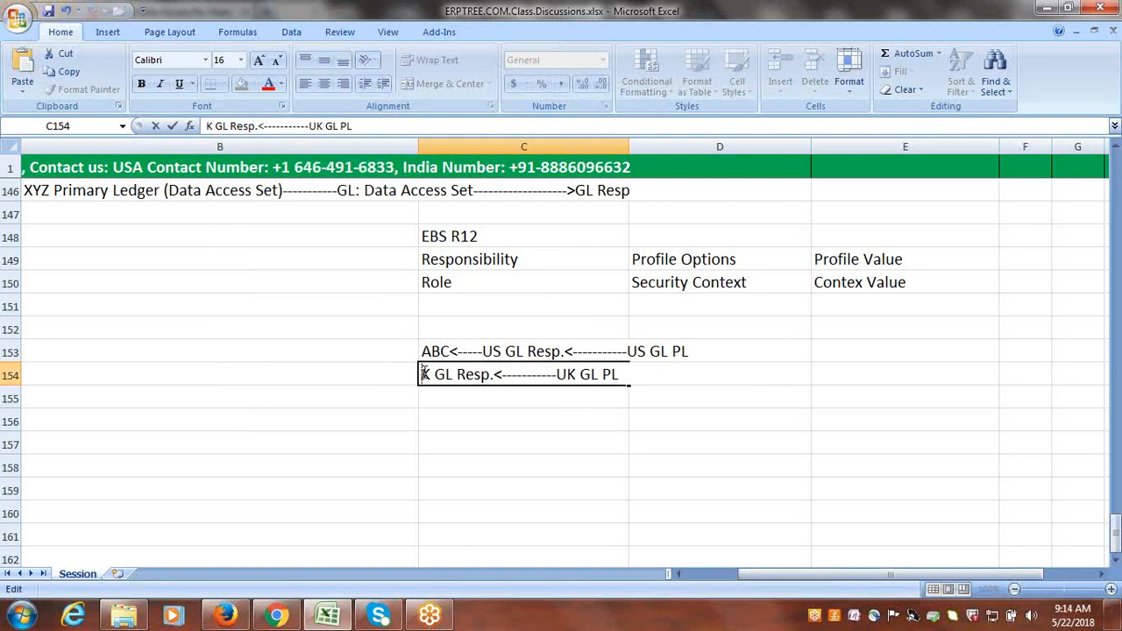
text(ABC)
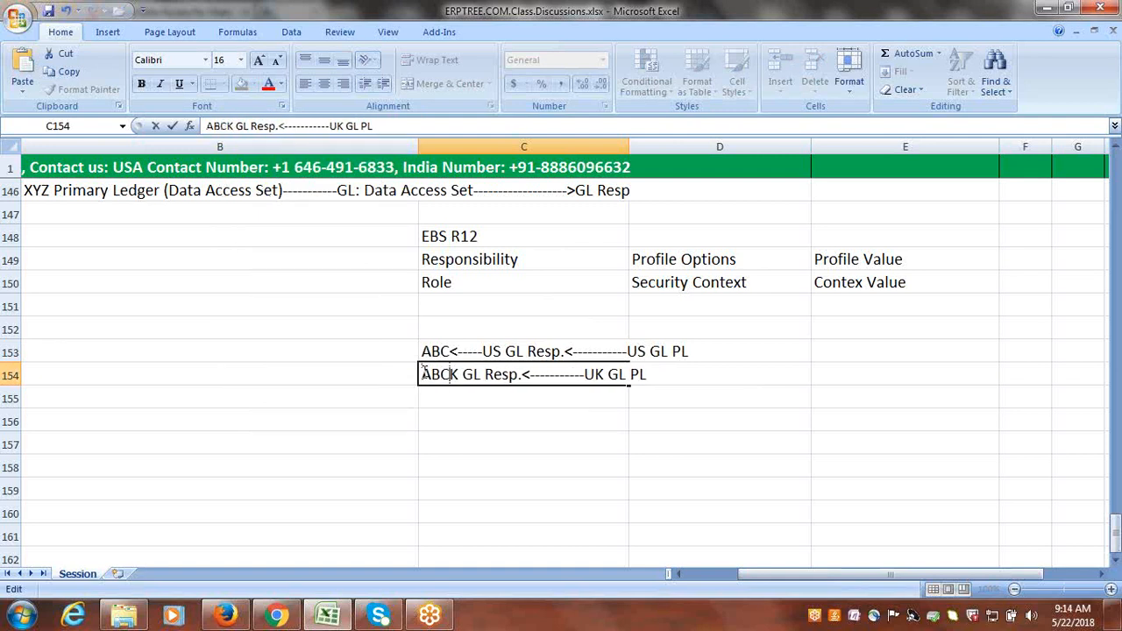
text(---)
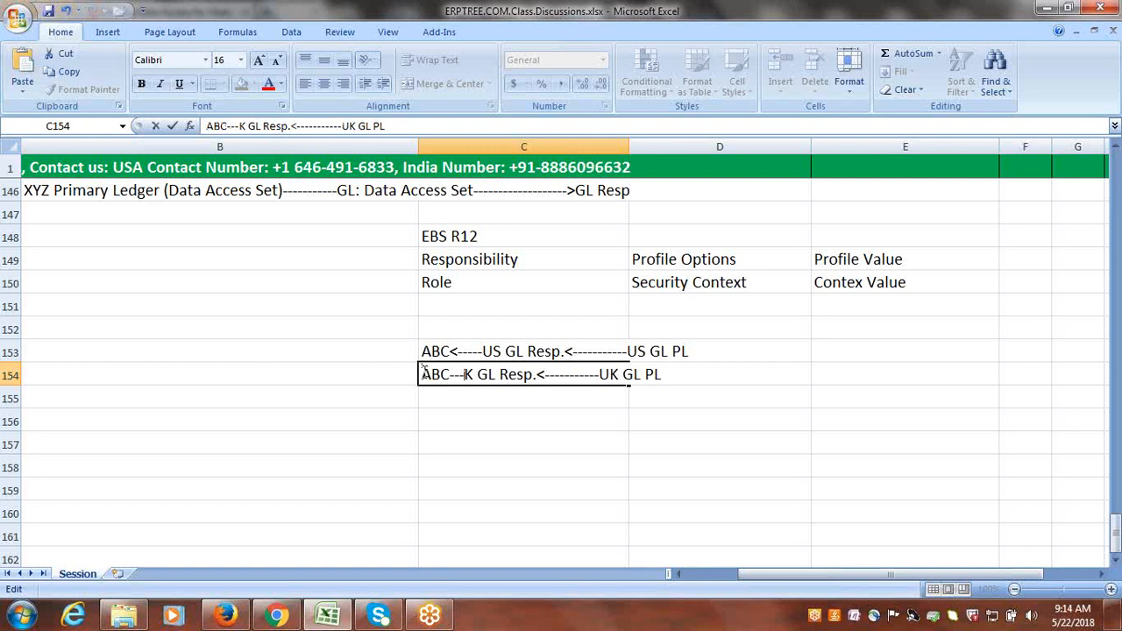
key(BackSpace)
key(BackSpace)
key(BackSpace)
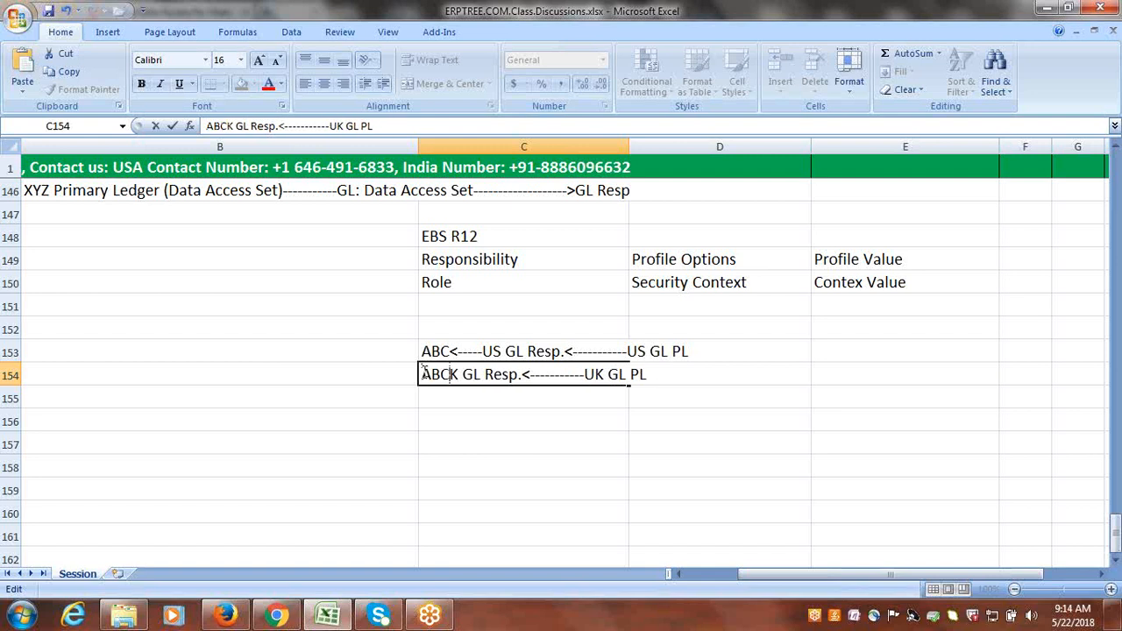
text(<----)
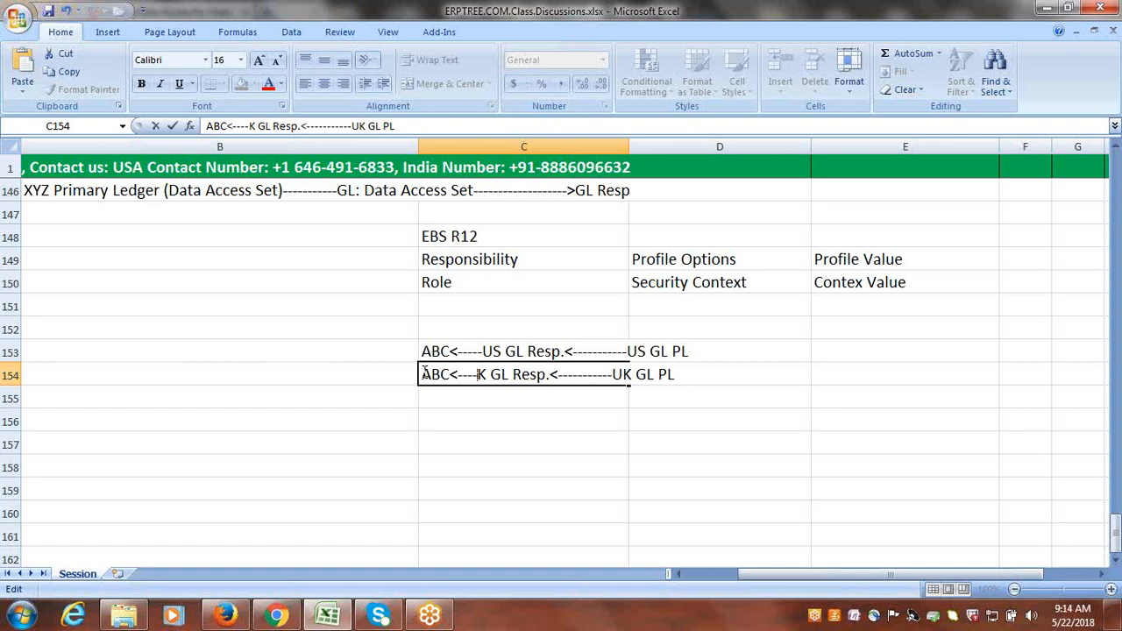
text(-)
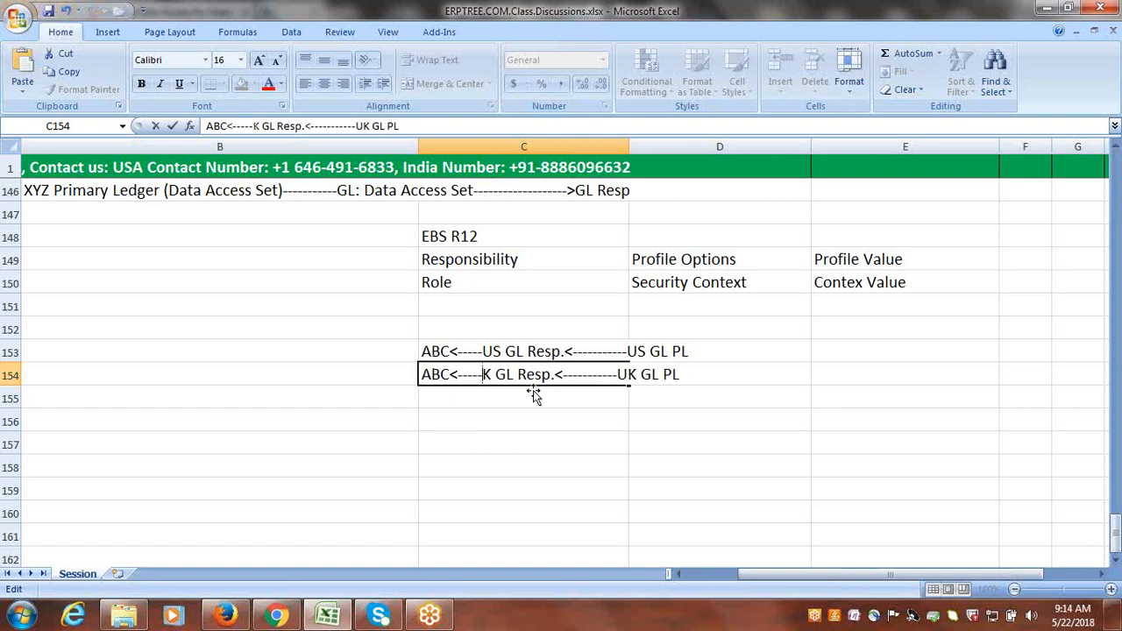
text(U)
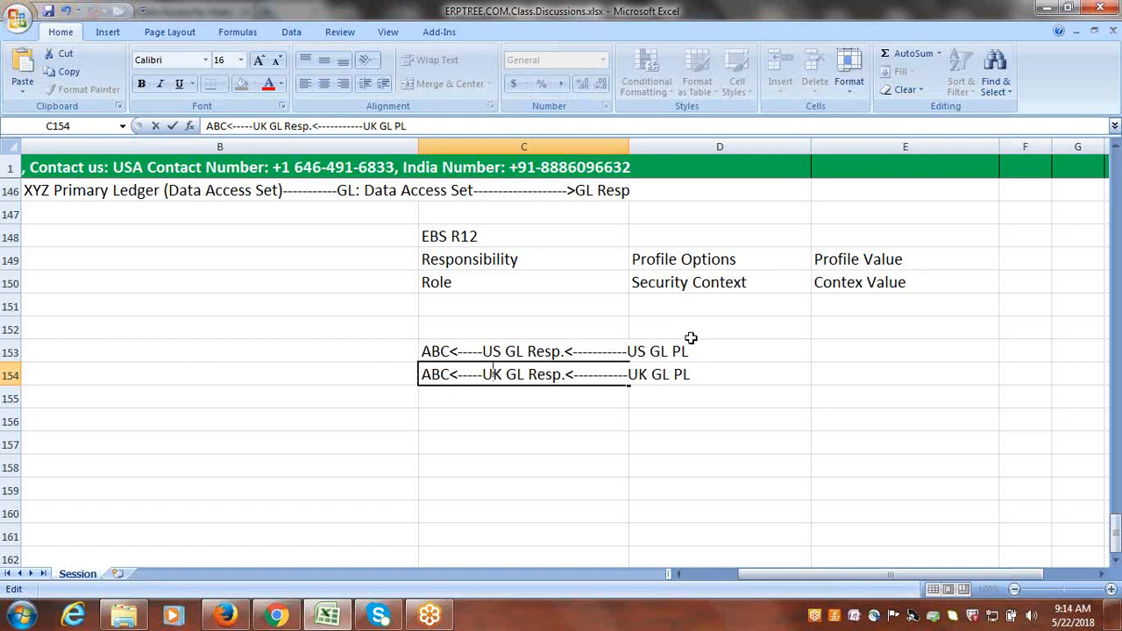
click(556, 397)
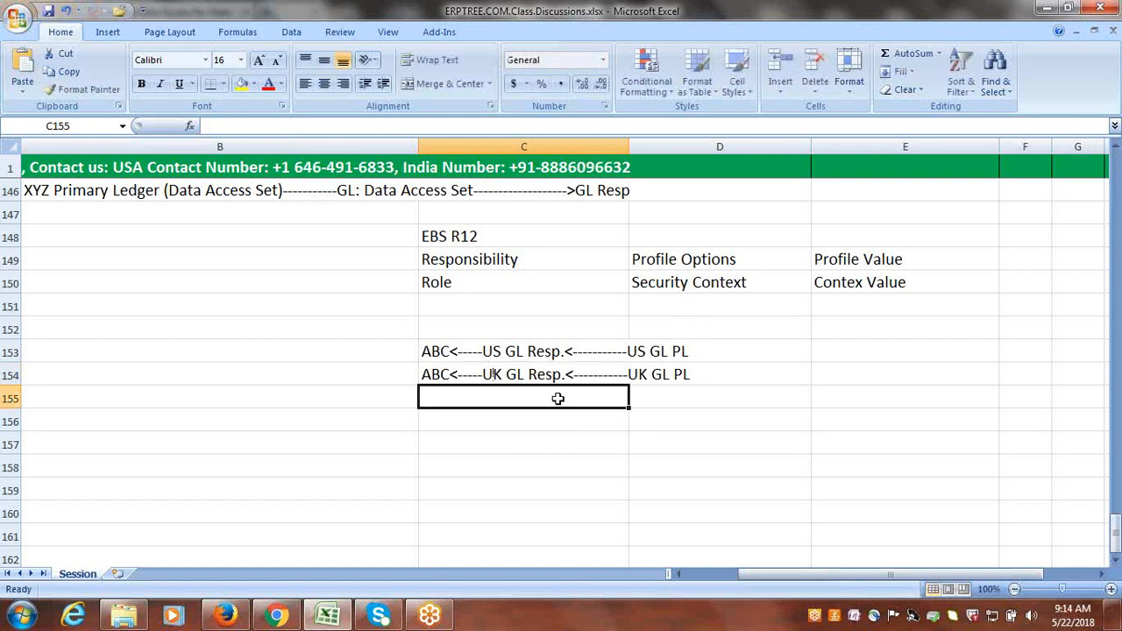
drag(447, 349, 642, 366)
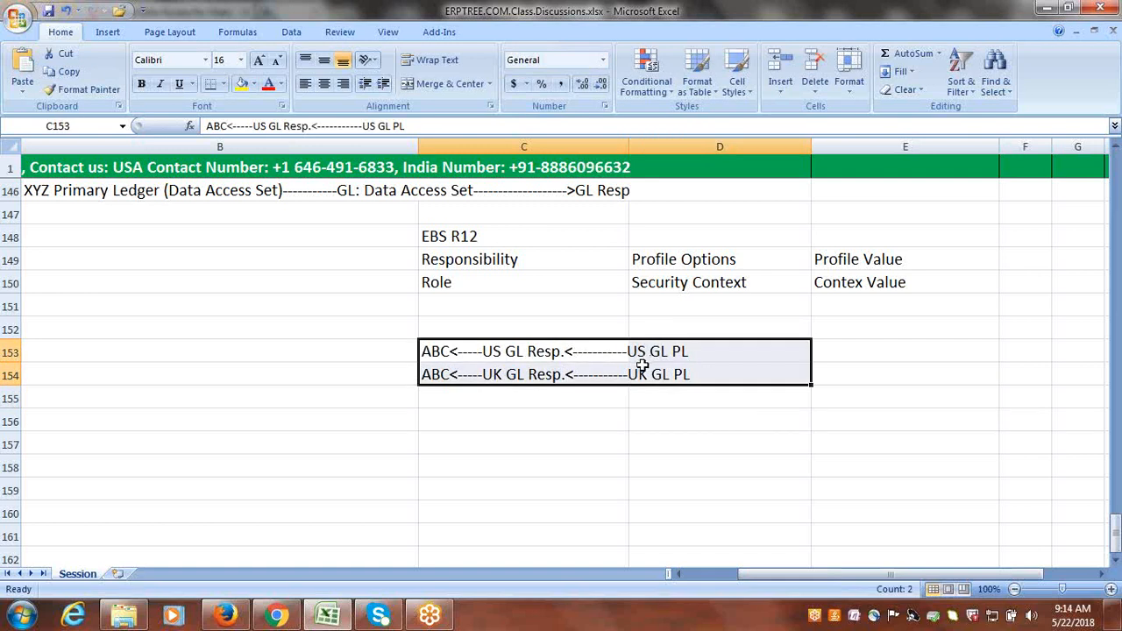
click(517, 421)
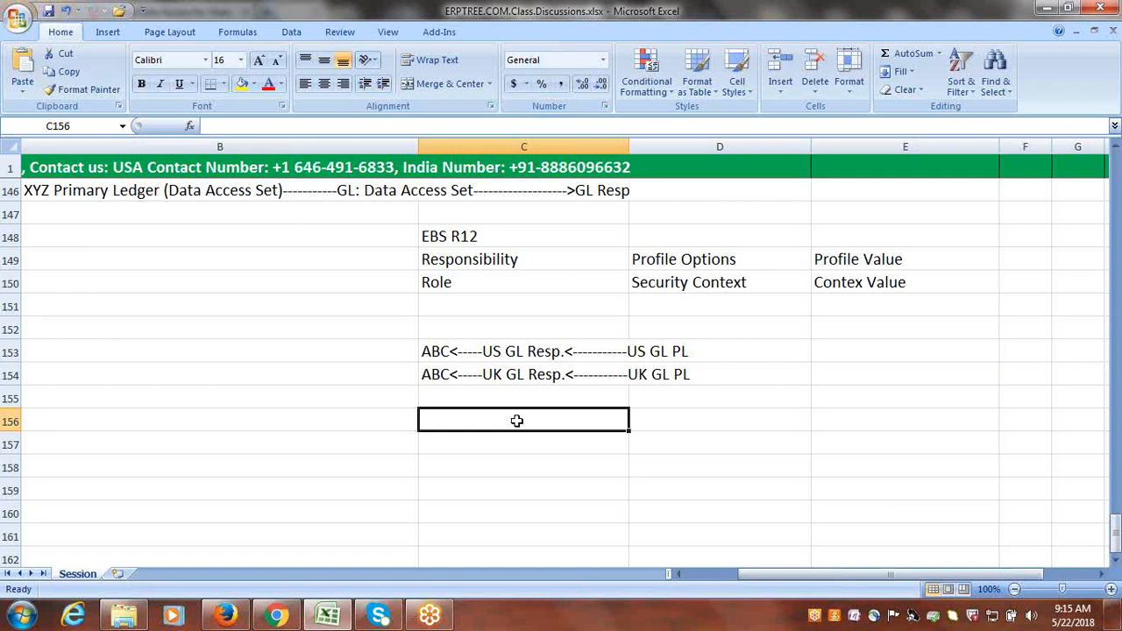
Insert "(GL_SUPERUSER)" directly after "US GL Resp." in C153
double_click(561, 351)
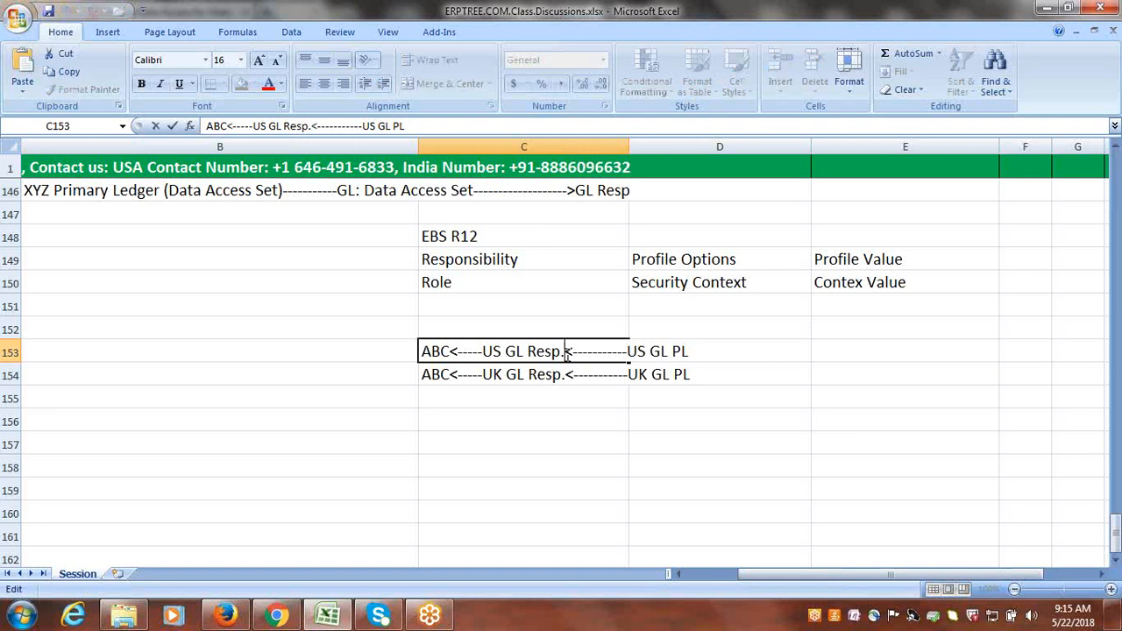
text(()
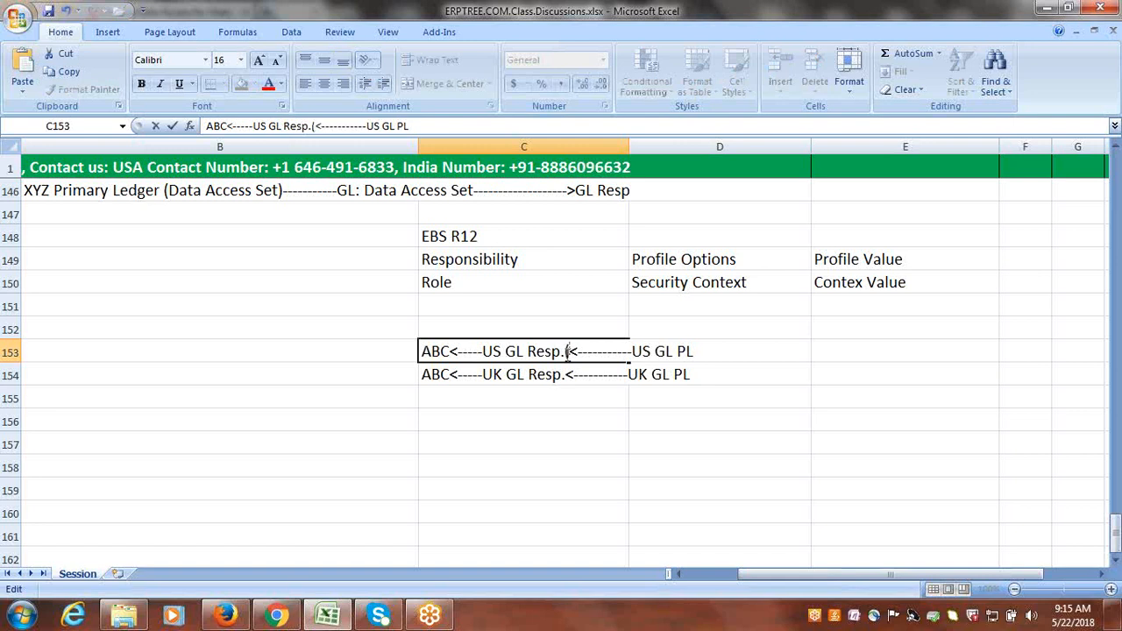
text(GL_)
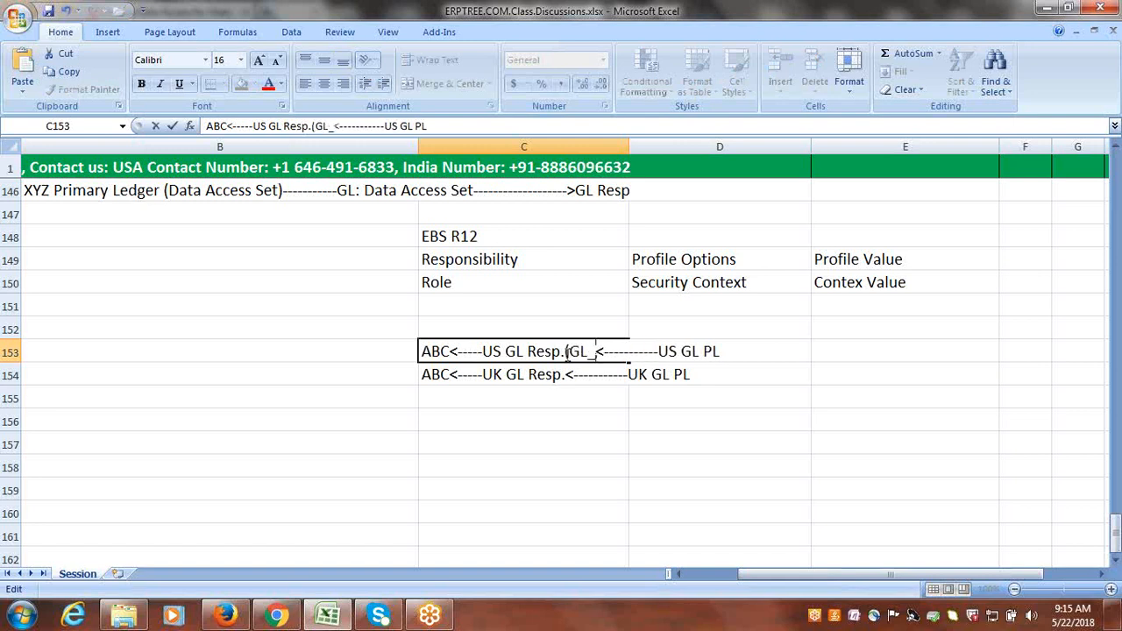
text(SUPERUSER)
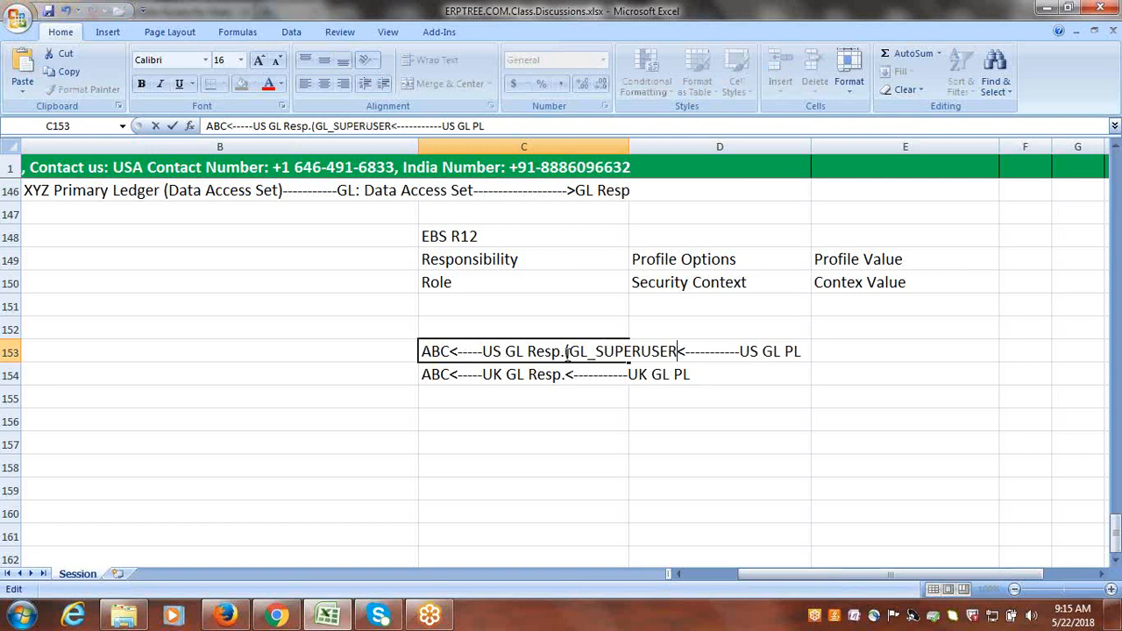
text())
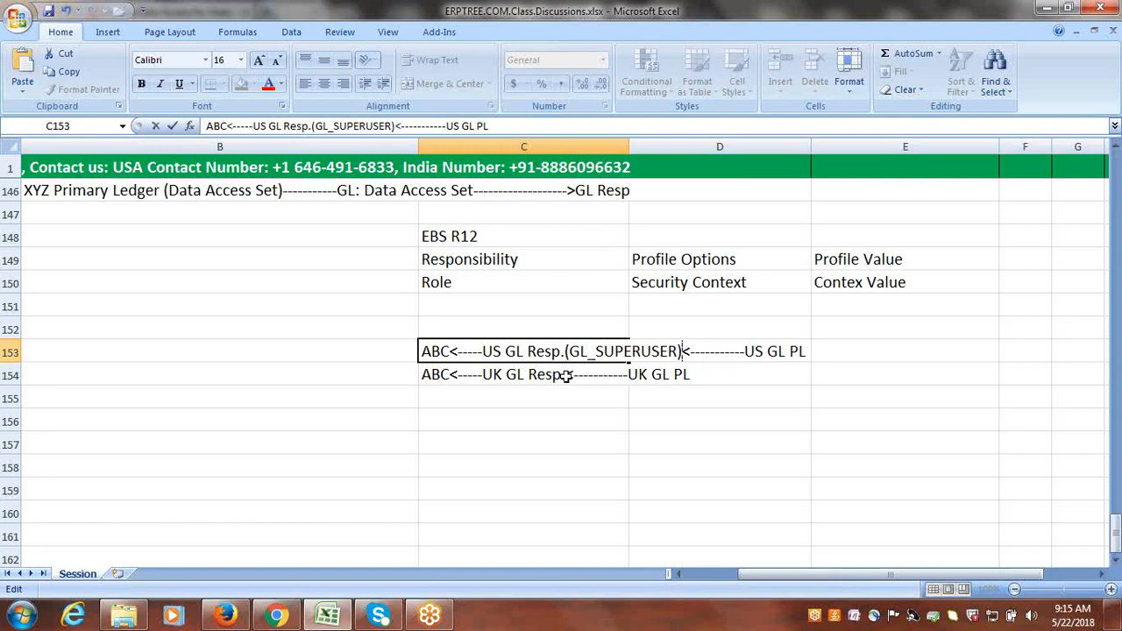
Insert "(GL_SUPERUSER)" directly after "UK GL Resp." in C154
click(565, 375)
double_click(565, 374)
text(()
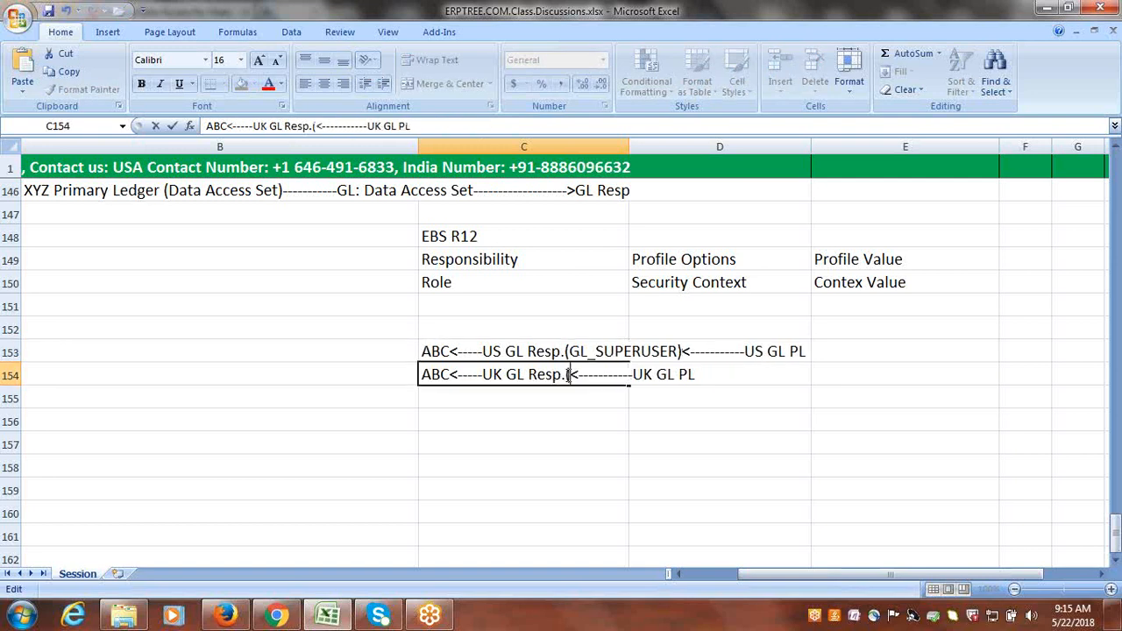
text(GL)
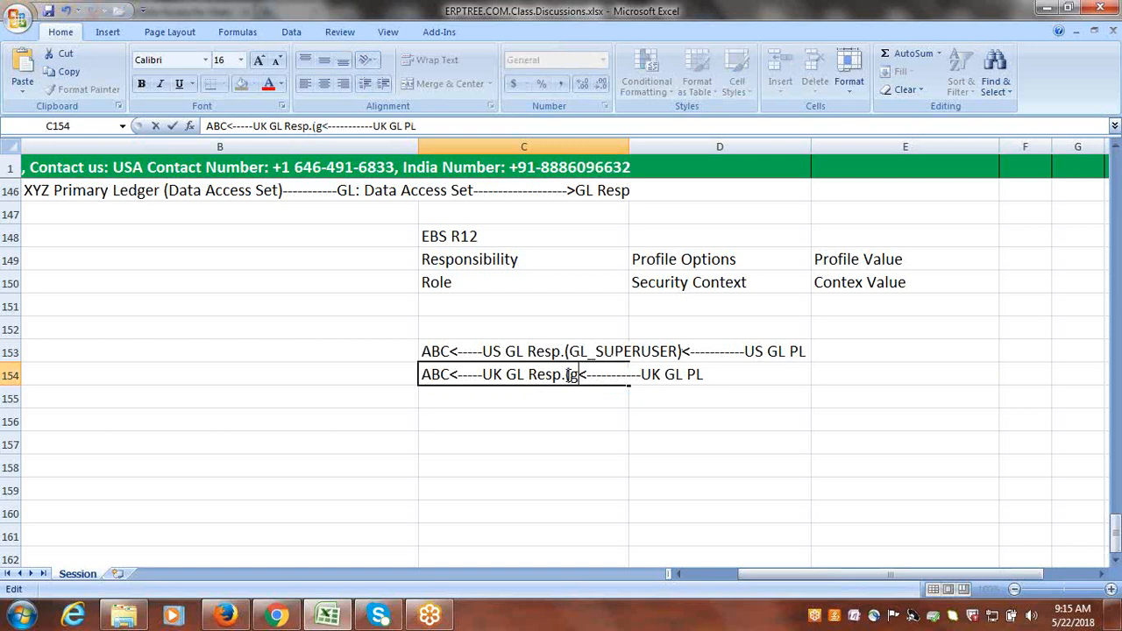
text(_)
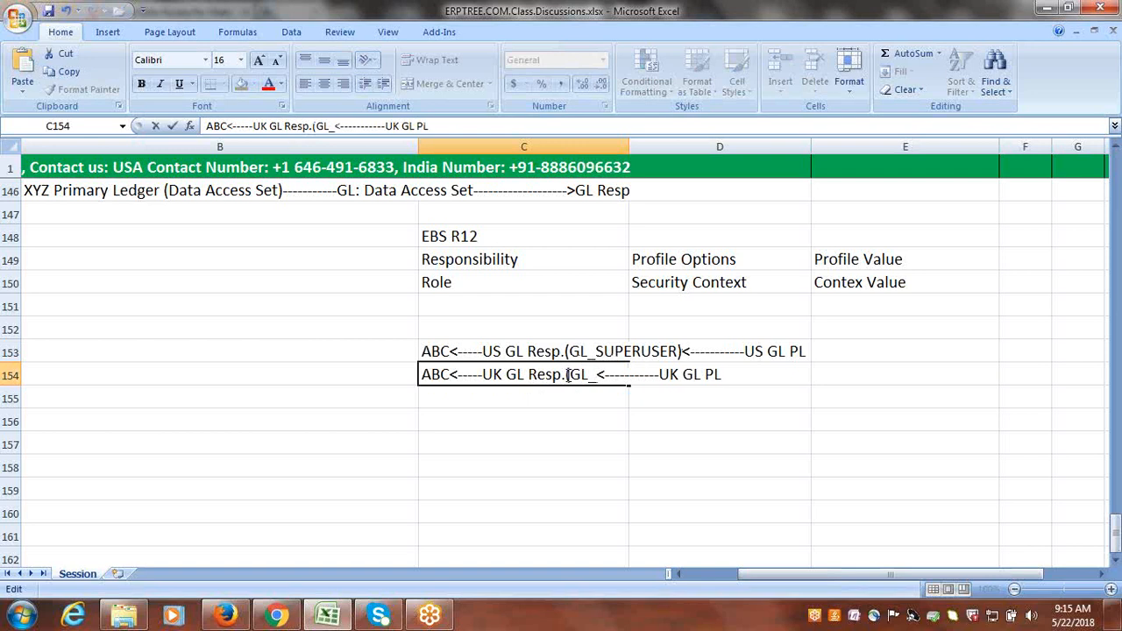
text(SUPER)
text(USER))
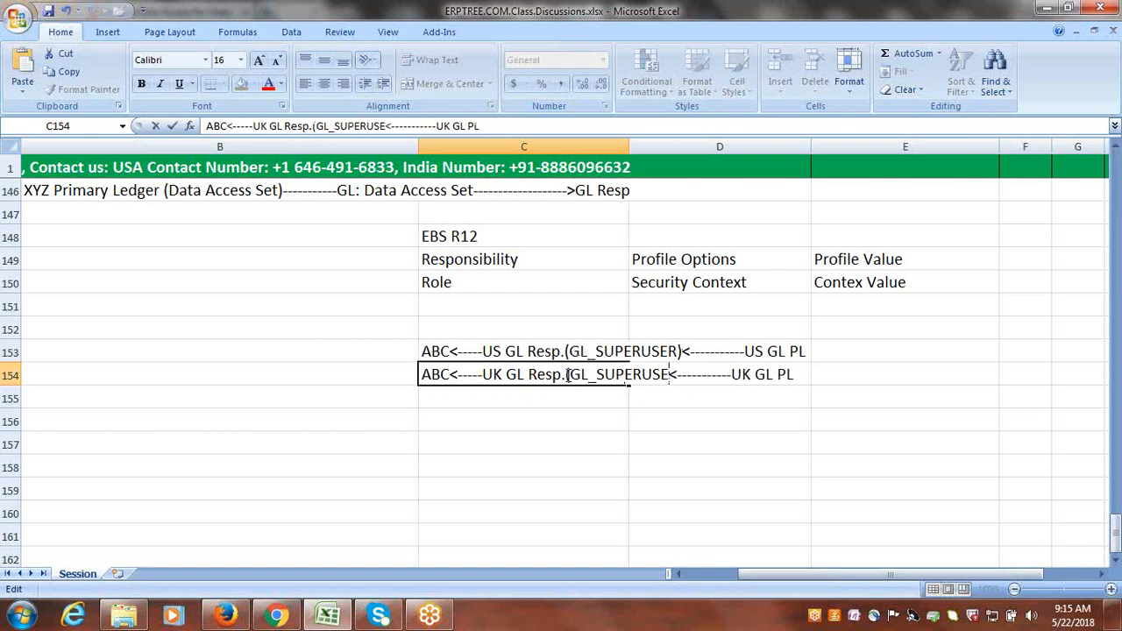
Enter "General Accounting Manager" in C157
click(554, 435)
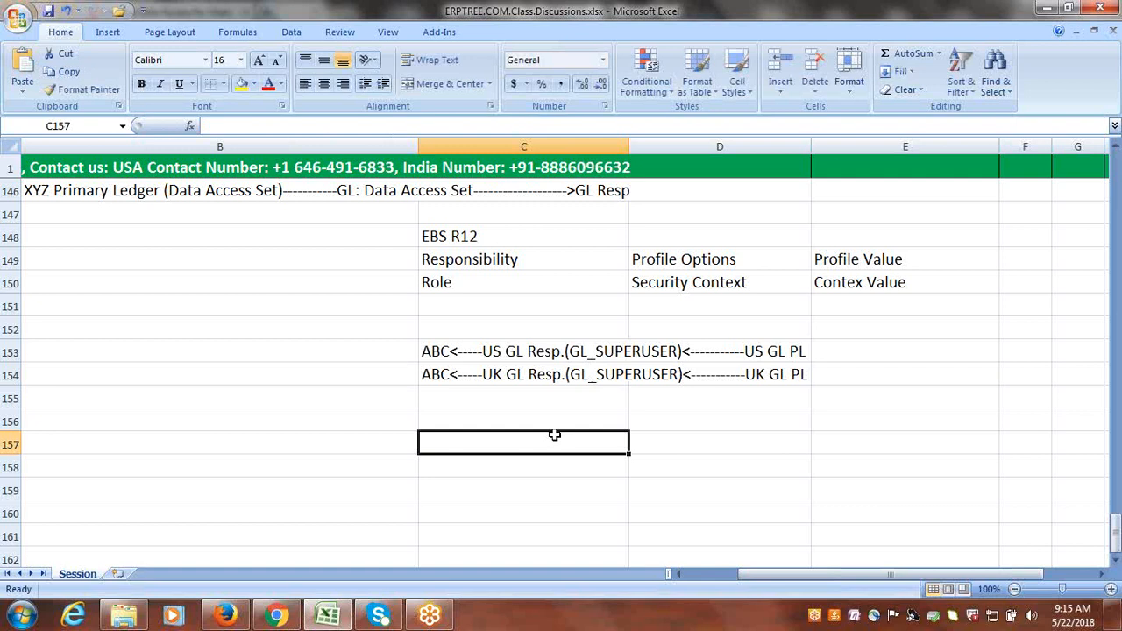
text(a)
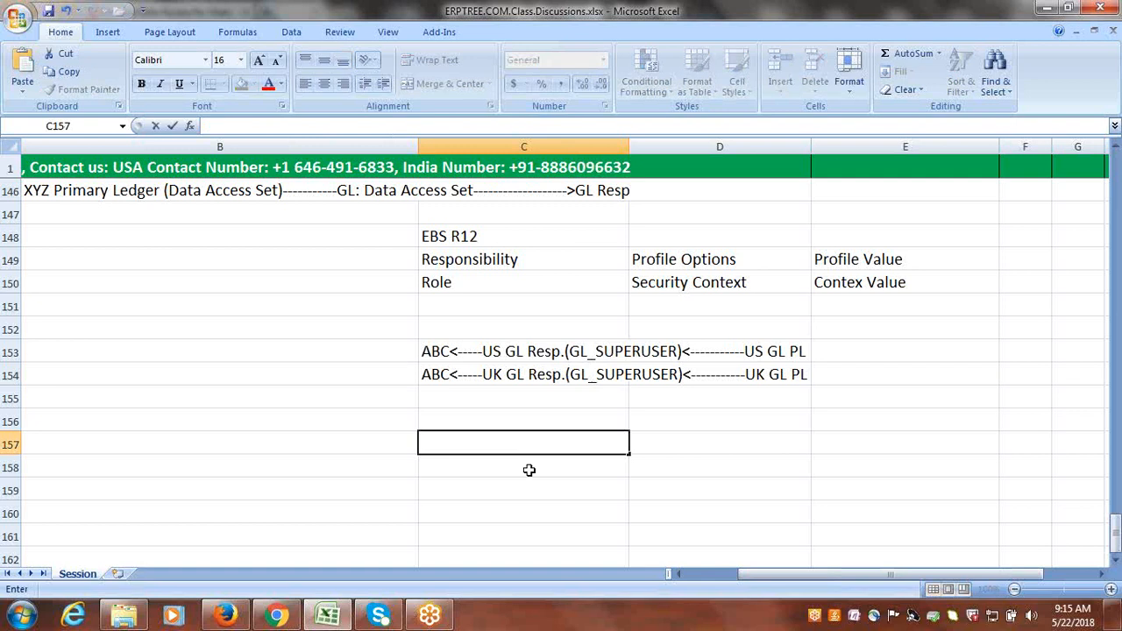
text(ABC)
key(F2)
key(BackSpace)
key(BackSpace)
key(BackSpace)
text(General A)
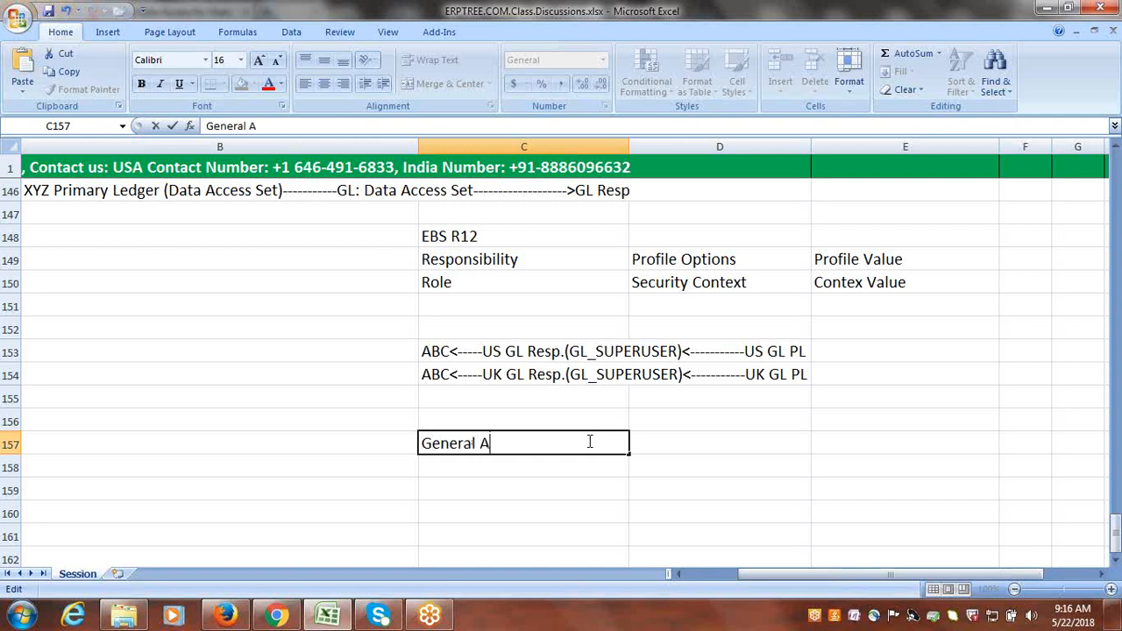
text(ccounting Manager)
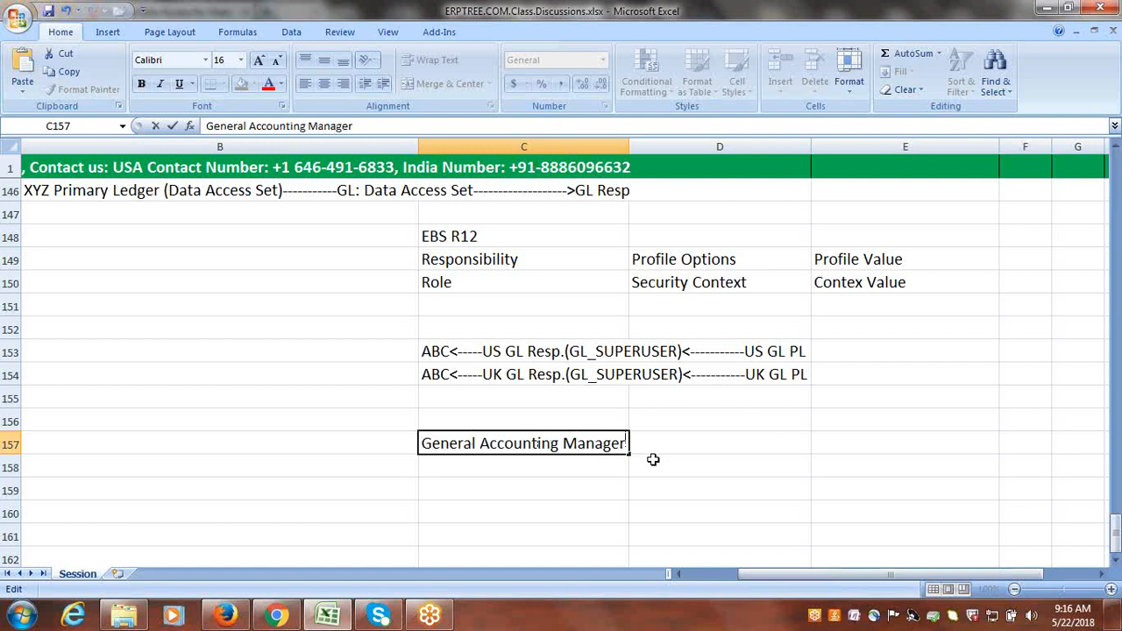
Prefix the role name in C157 with "ABC<-----"
click(422, 444)
text(<)
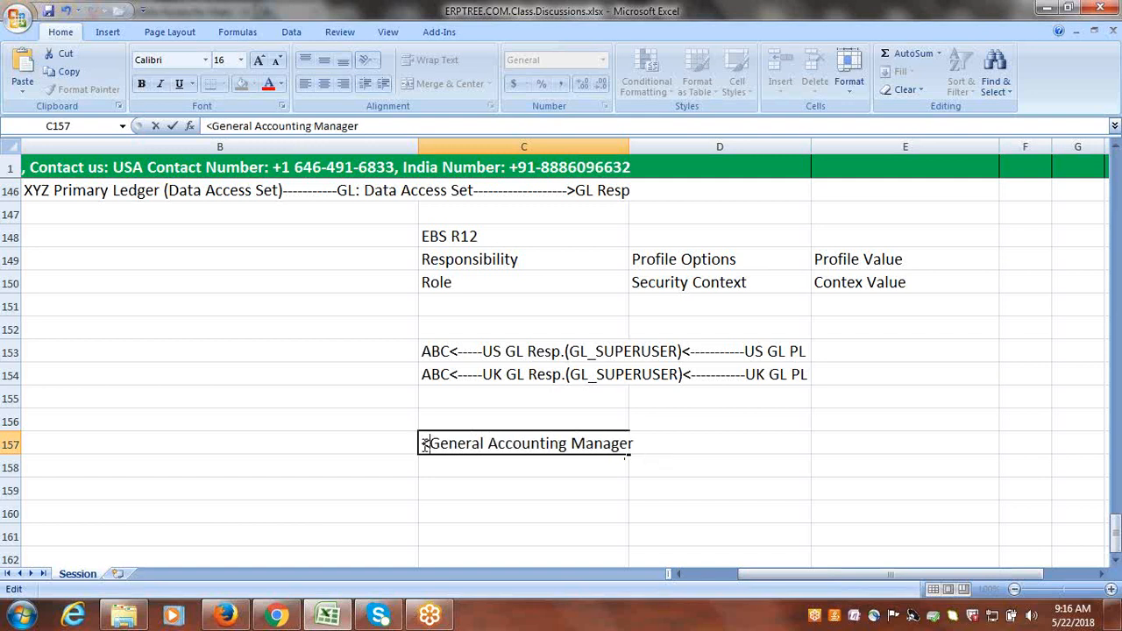
key(BackSpace)
text(ABC)
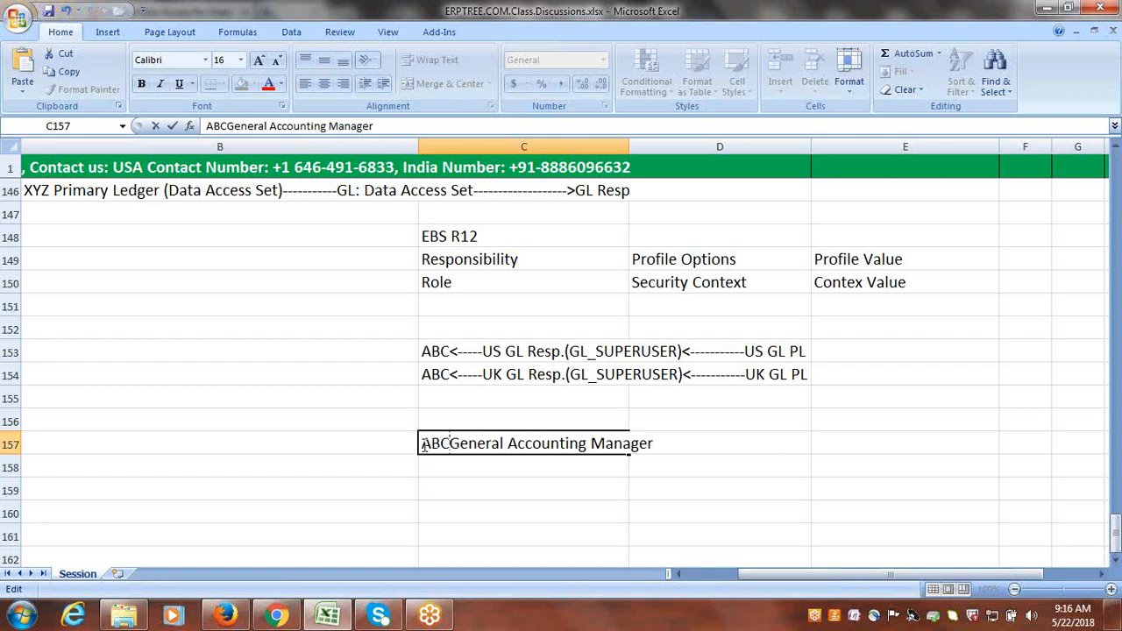
text(<-----)
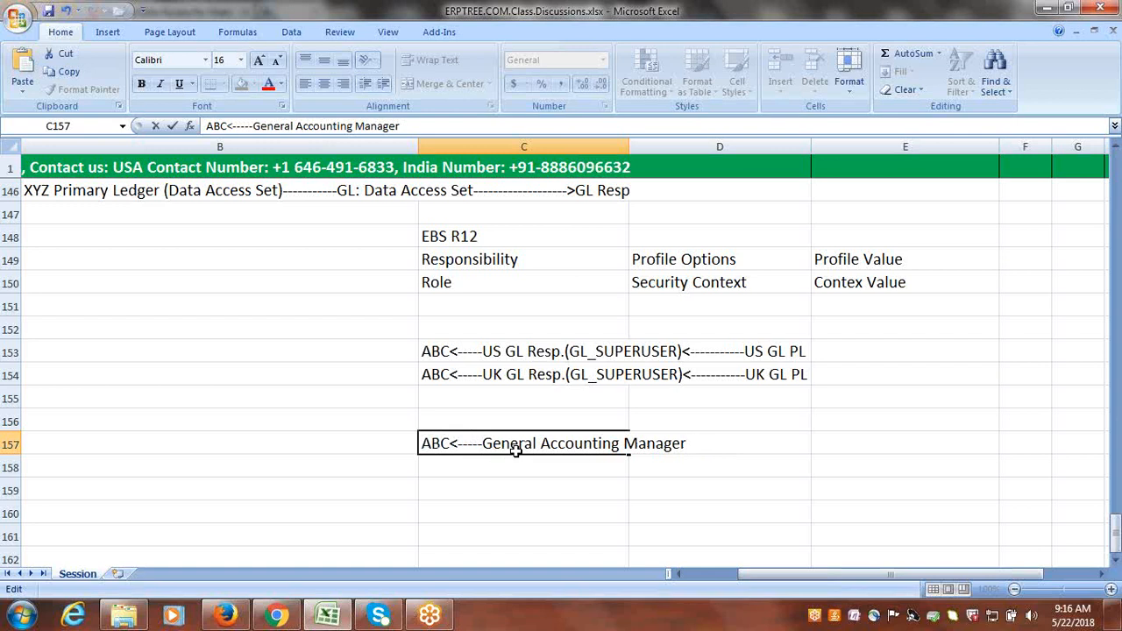
Append "<-----US GL PL" to the end of the text in C157
text(<-----us)
key(BackSpace)
key(BackSpace)
text(US GL PL)
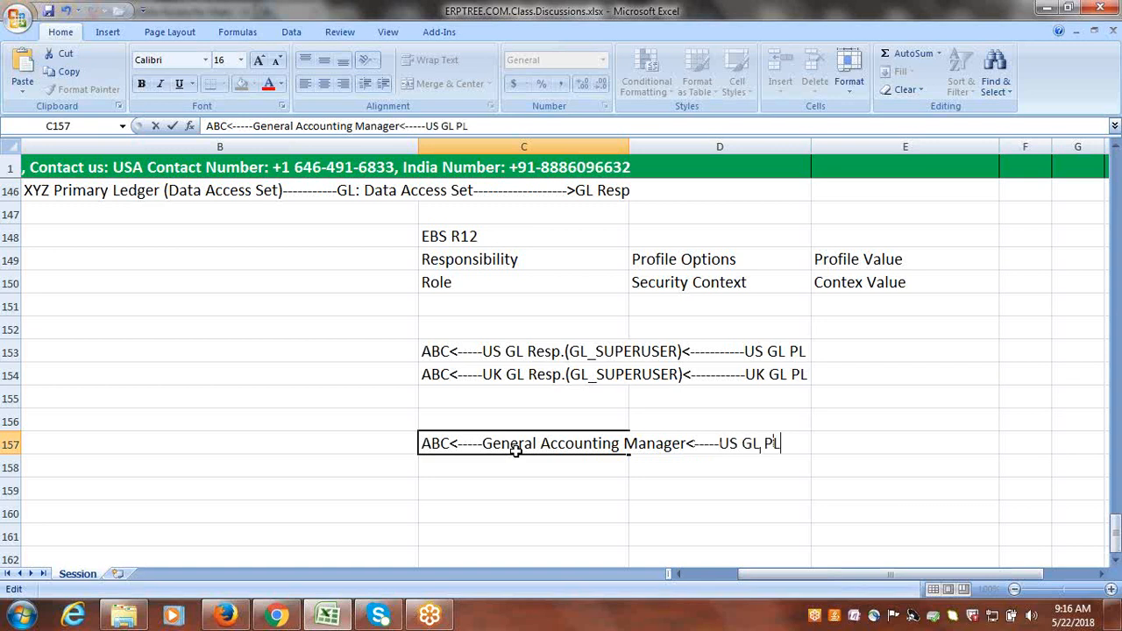
click(510, 467)
Copy the General Accounting Manager line from C157 into C158
right_click(511, 467)
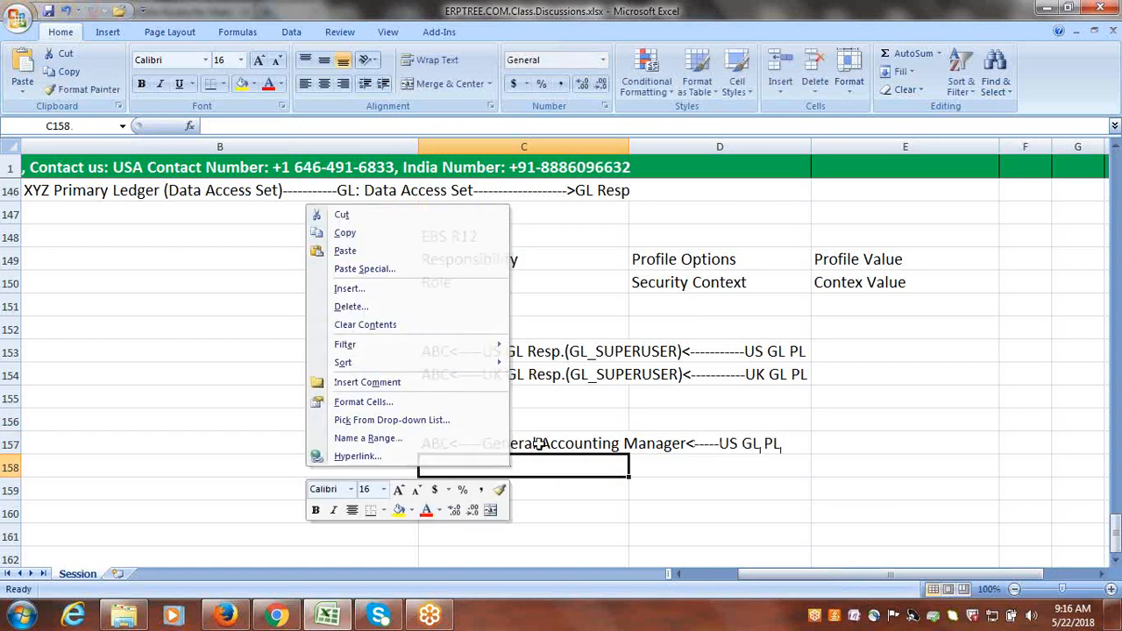
click(536, 443)
click(533, 443)
key(ctrl+c)
right_click(528, 470)
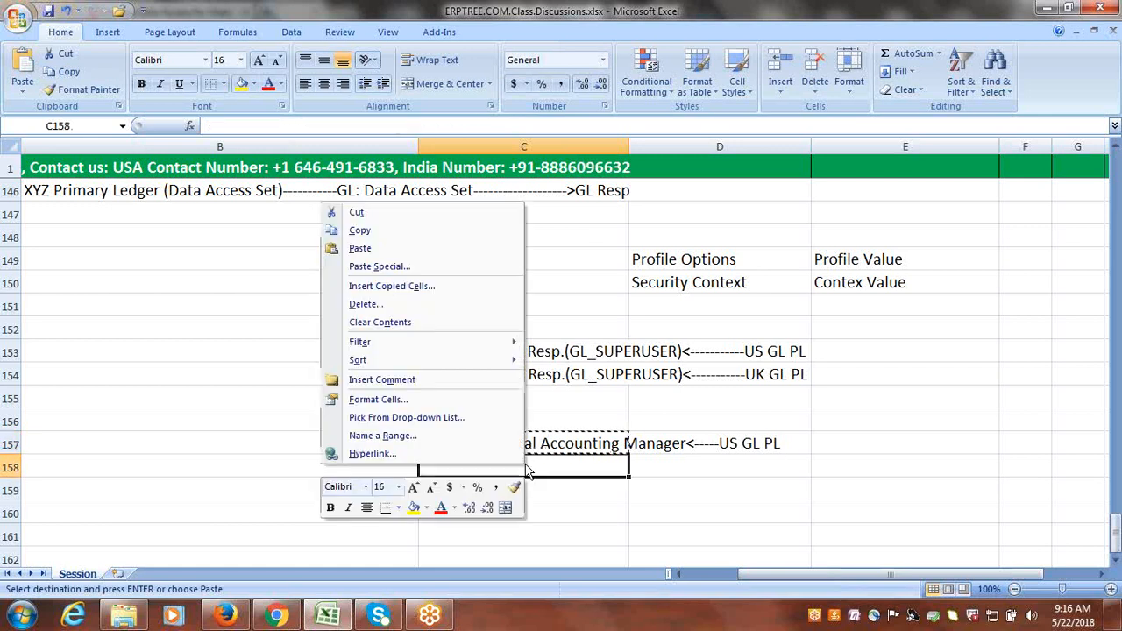
click(525, 466)
key(ctrl+v)
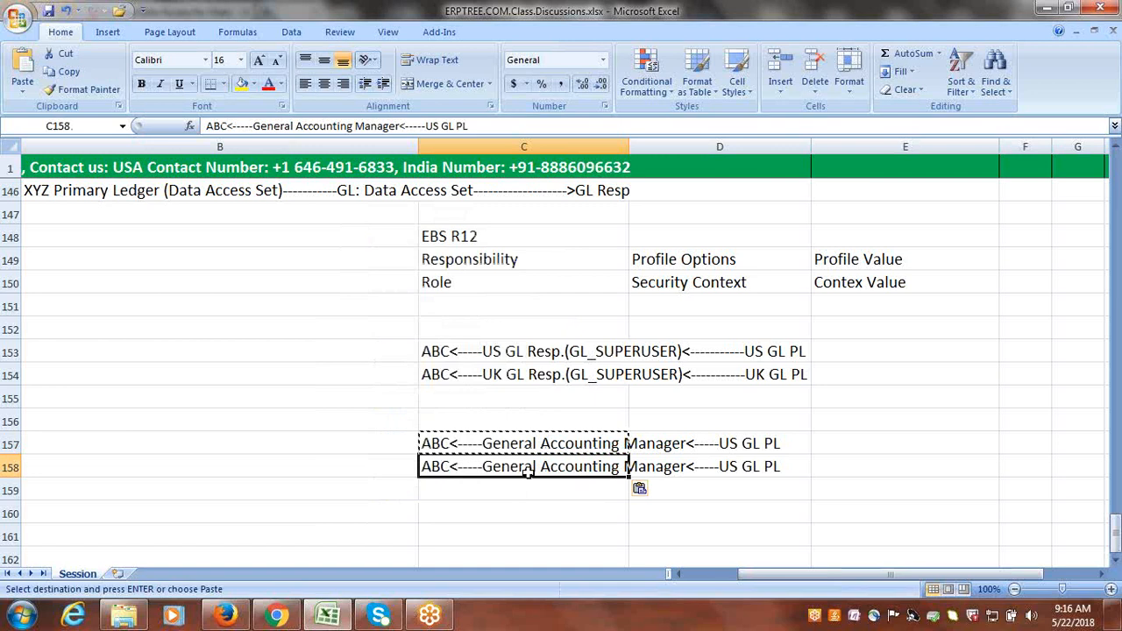
Change "US" to "UK" in C158 so the line ends with "UK GL PL"
click(750, 469)
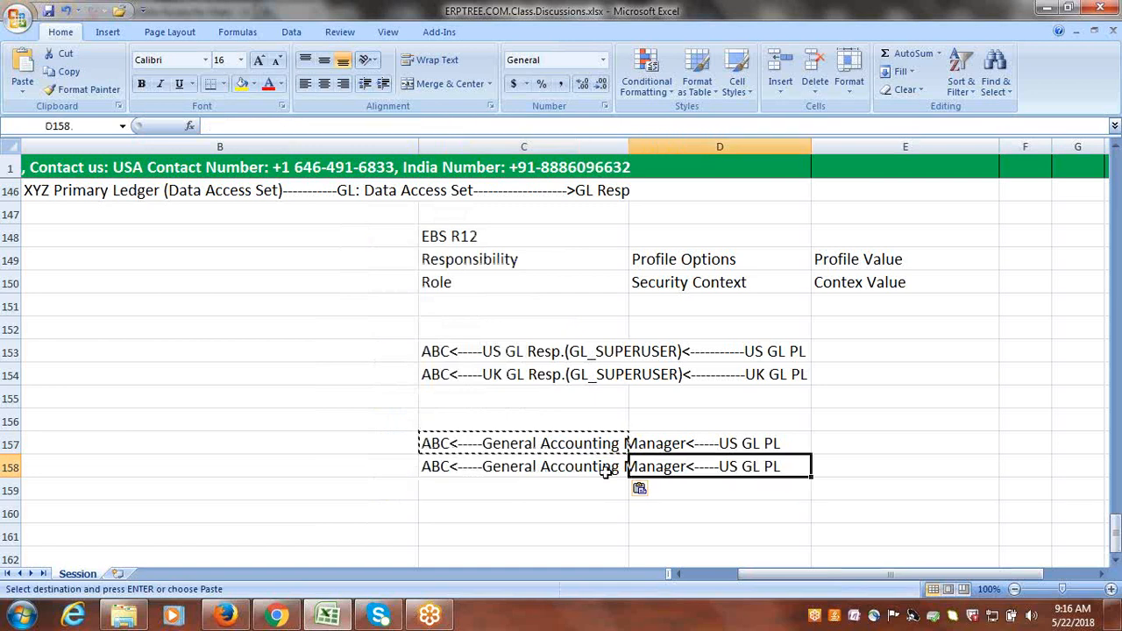
click(605, 466)
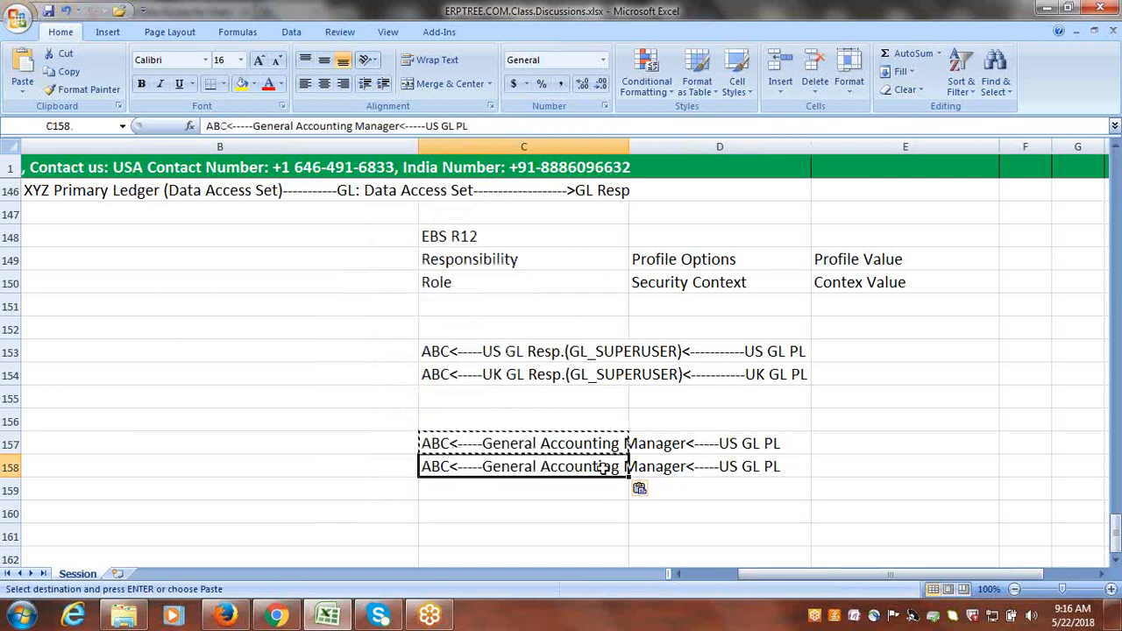
click(434, 126)
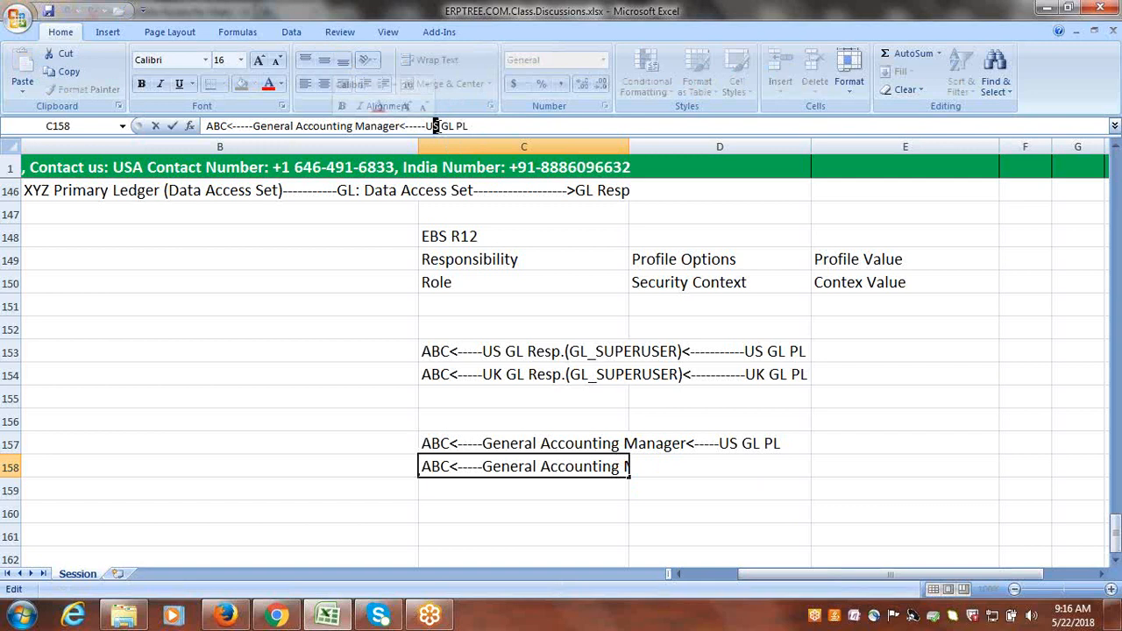
key(Delete)
text(K)
click(581, 496)
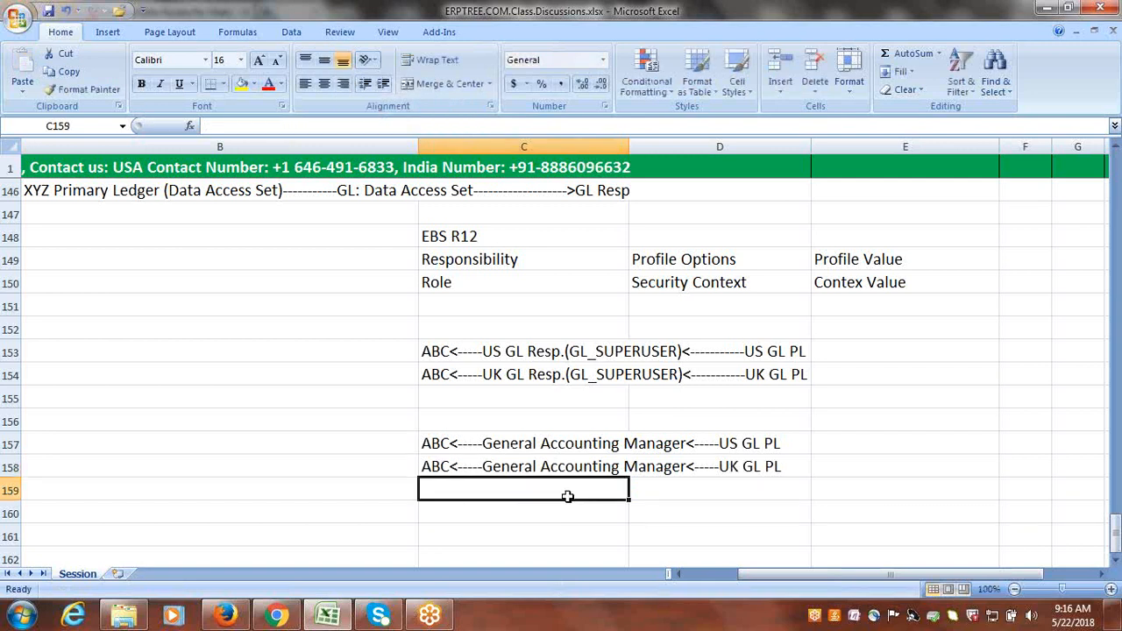
Copy the UK GL PL role line from C158 into C159
click(532, 467)
key(ctrl+c)
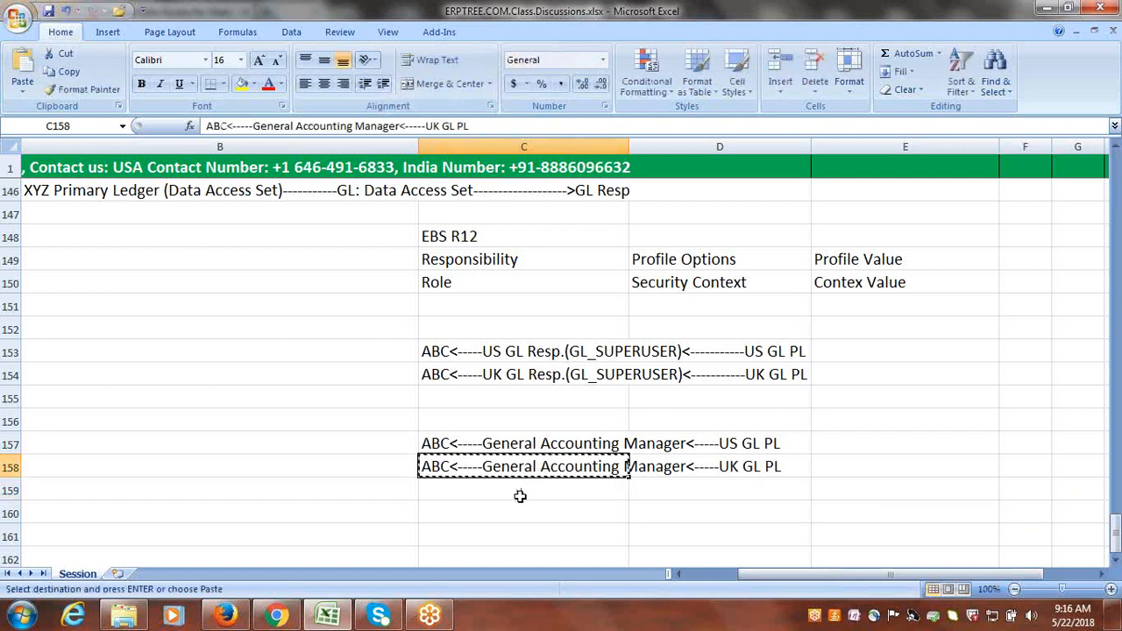
click(518, 487)
key(ctrl+v)
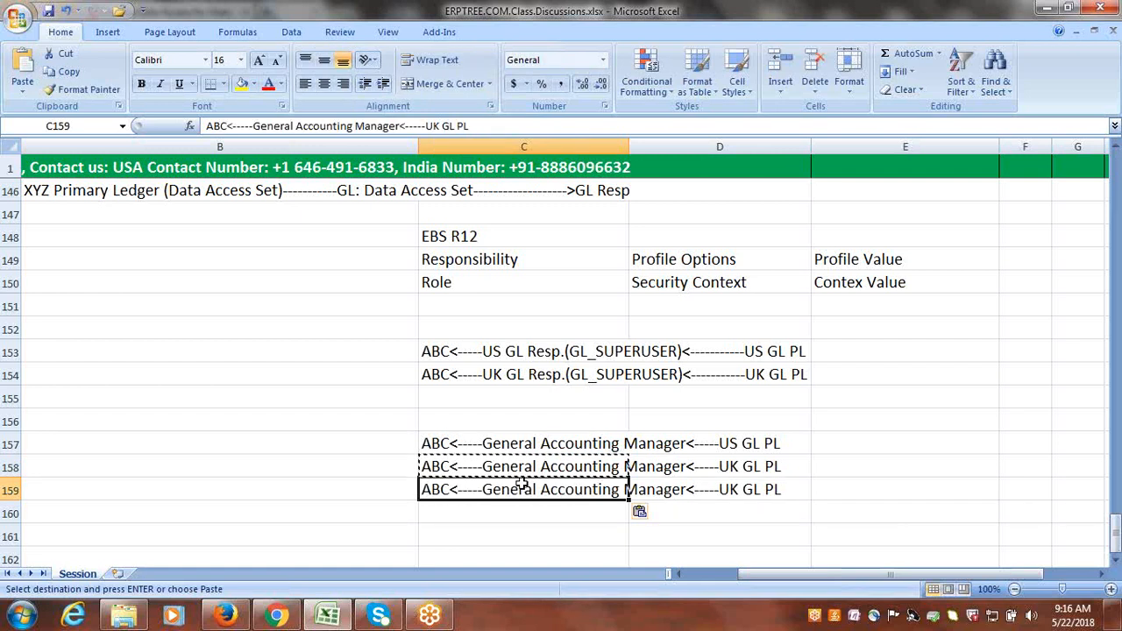
Replace "UK" with "UAE" in C159 so the line ends with "UAE GL PL"
click(433, 125)
double_click(432, 125)
text(A)
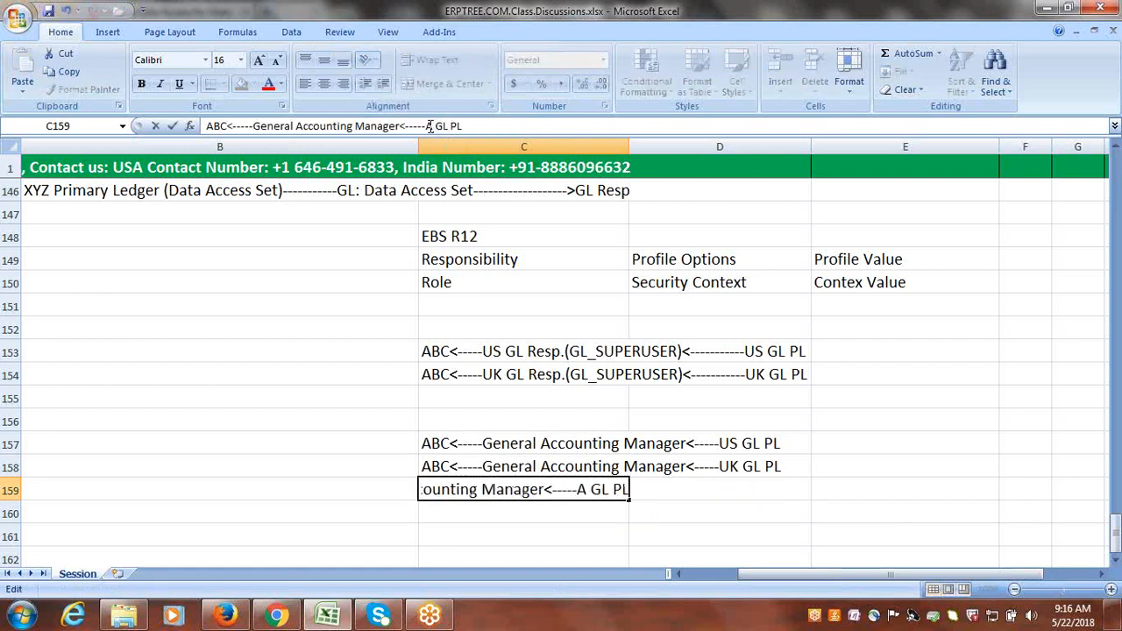
key(BackSpace)
text(UAE)
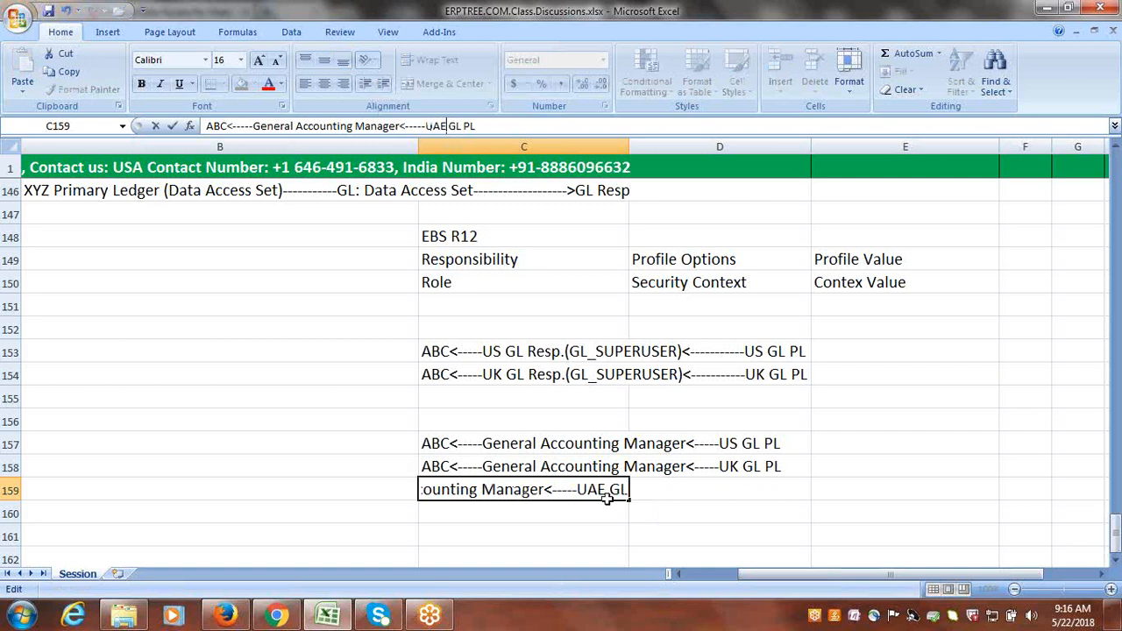
click(589, 516)
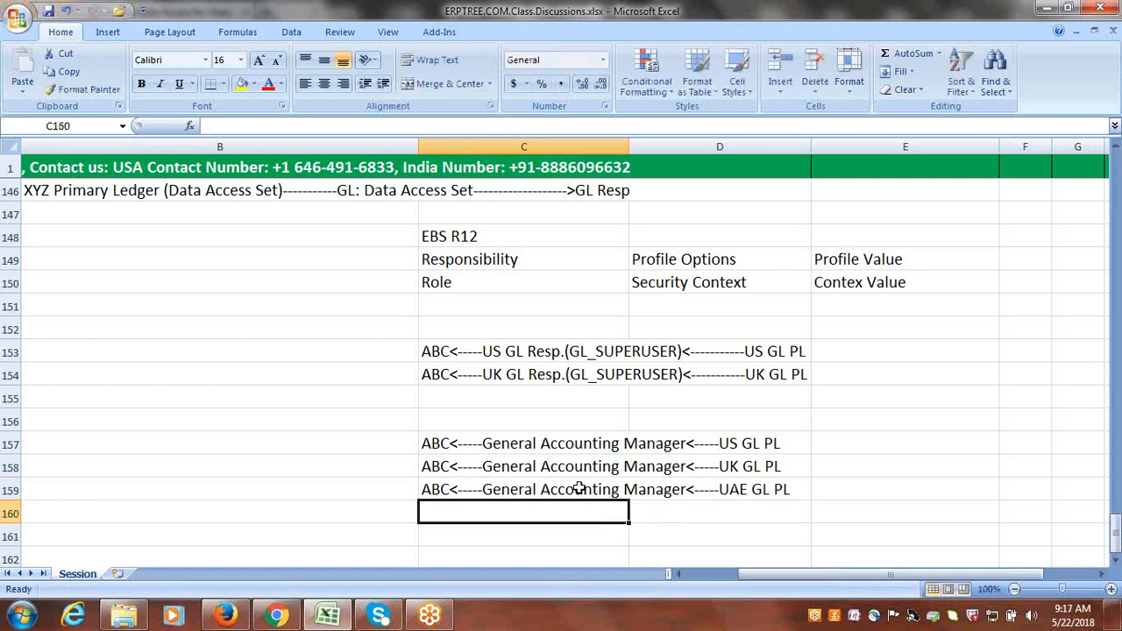
click(751, 539)
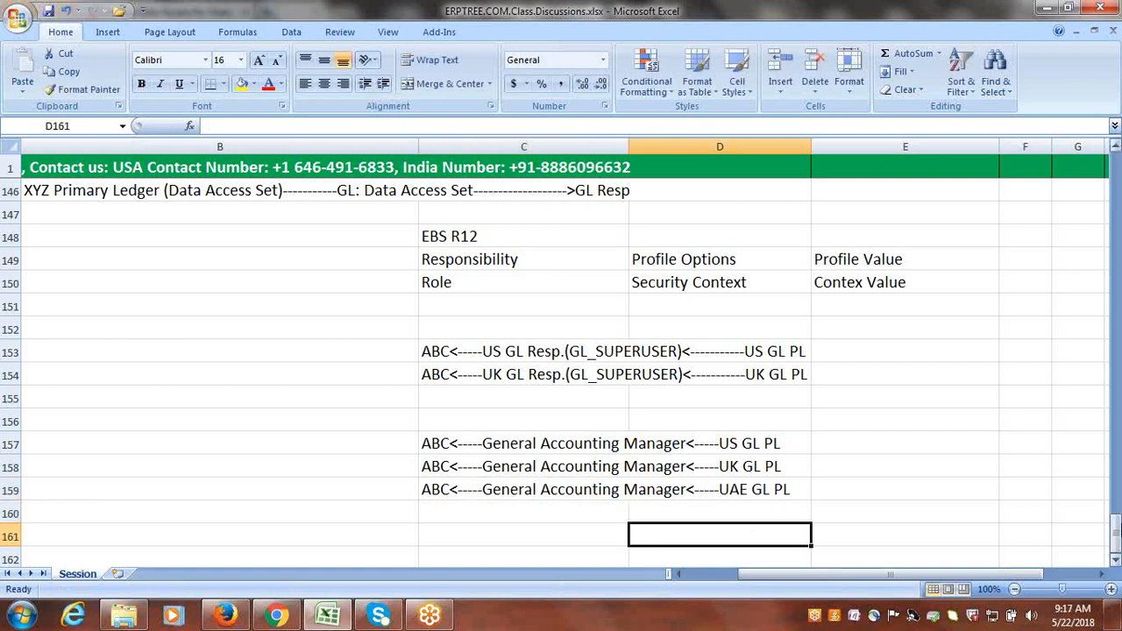
Copy the UAE GL PL role line from C159 into C162
click(1116, 561)
scroll(1116, 561, down, 5)
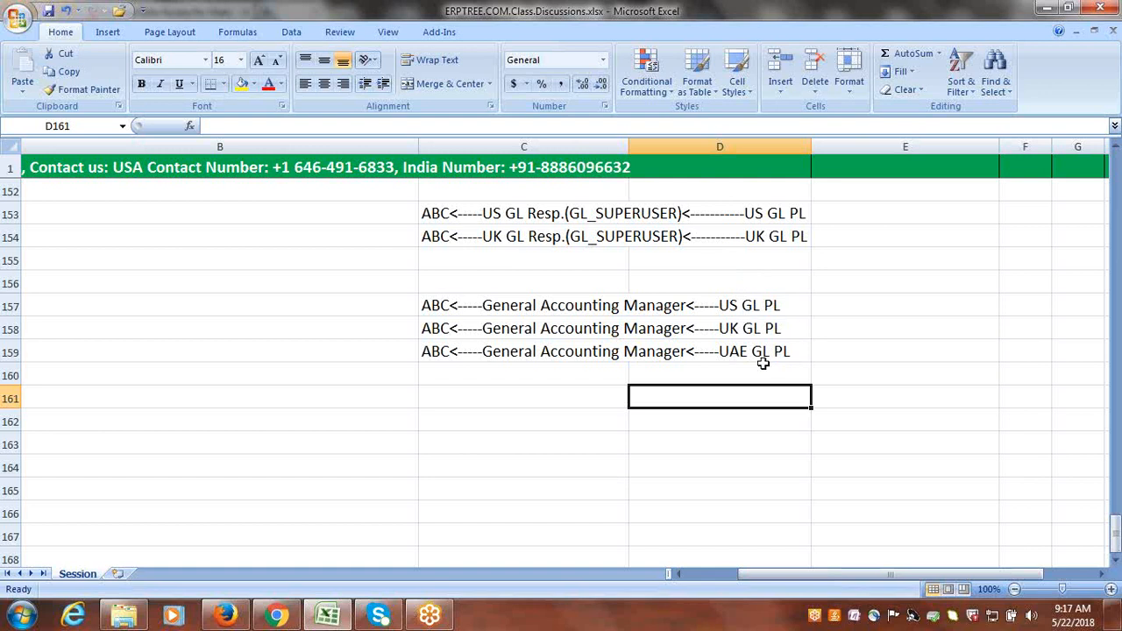
click(515, 353)
key(ctrl+c)
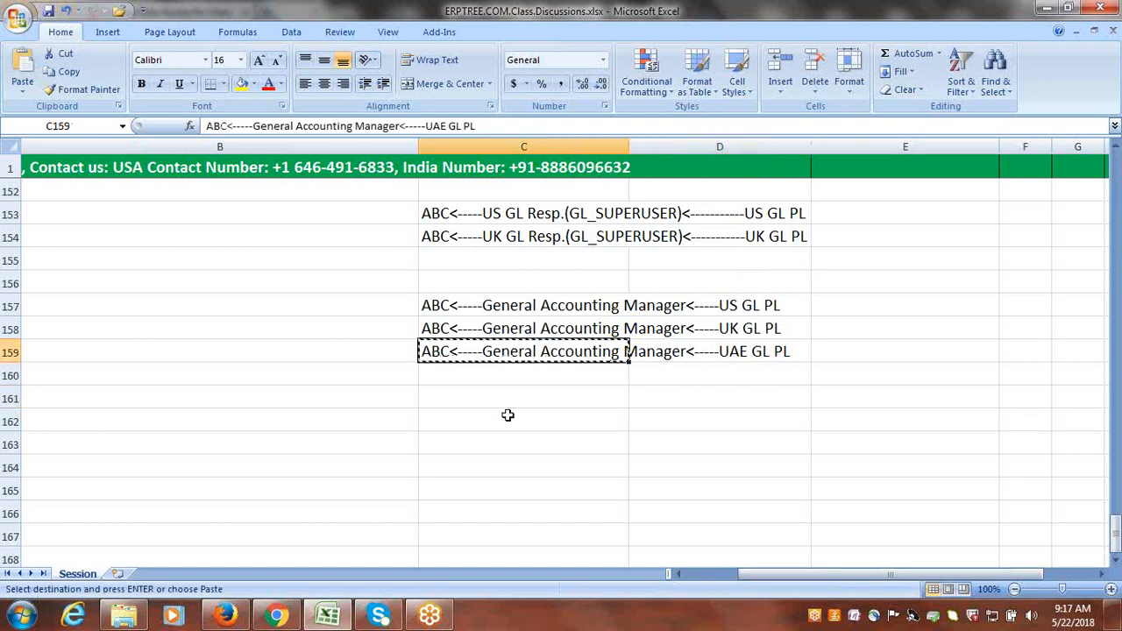
click(503, 418)
key(ctrl+v)
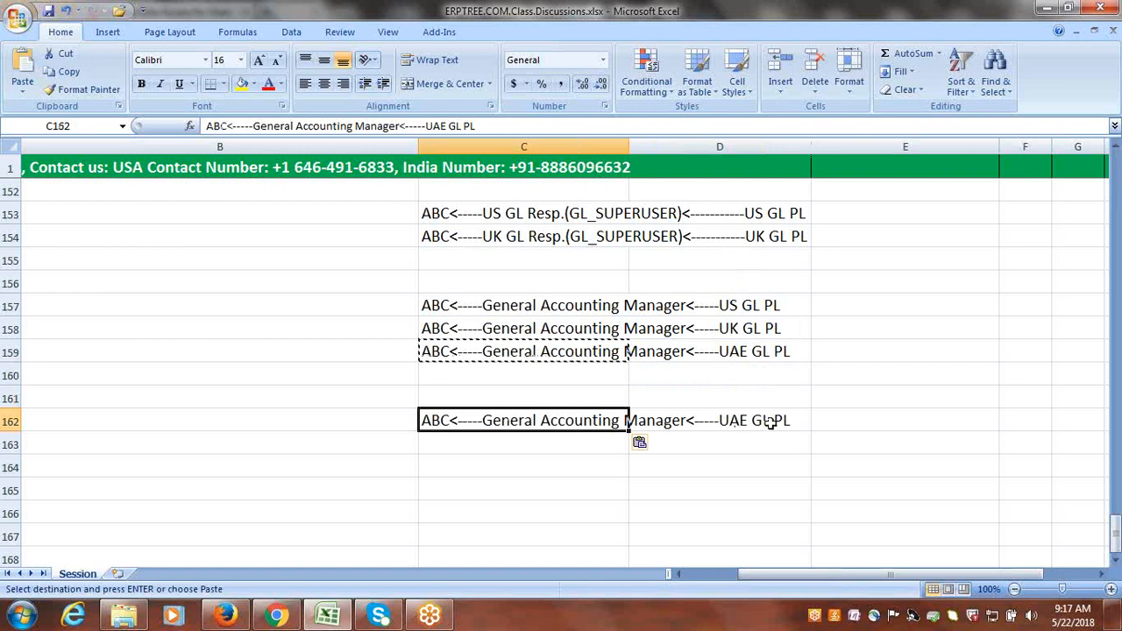
Replace "UAE GL PL" with "ABC Ledger Set" at the end of the text in C162
double_click(796, 420)
click(544, 425)
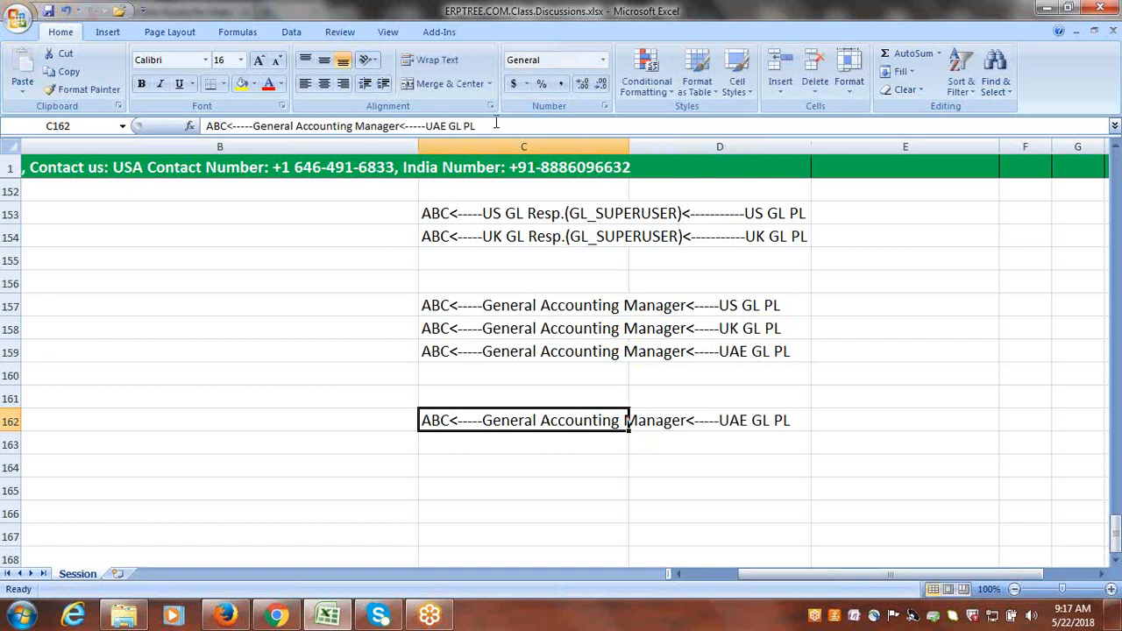
drag(475, 127, 428, 128)
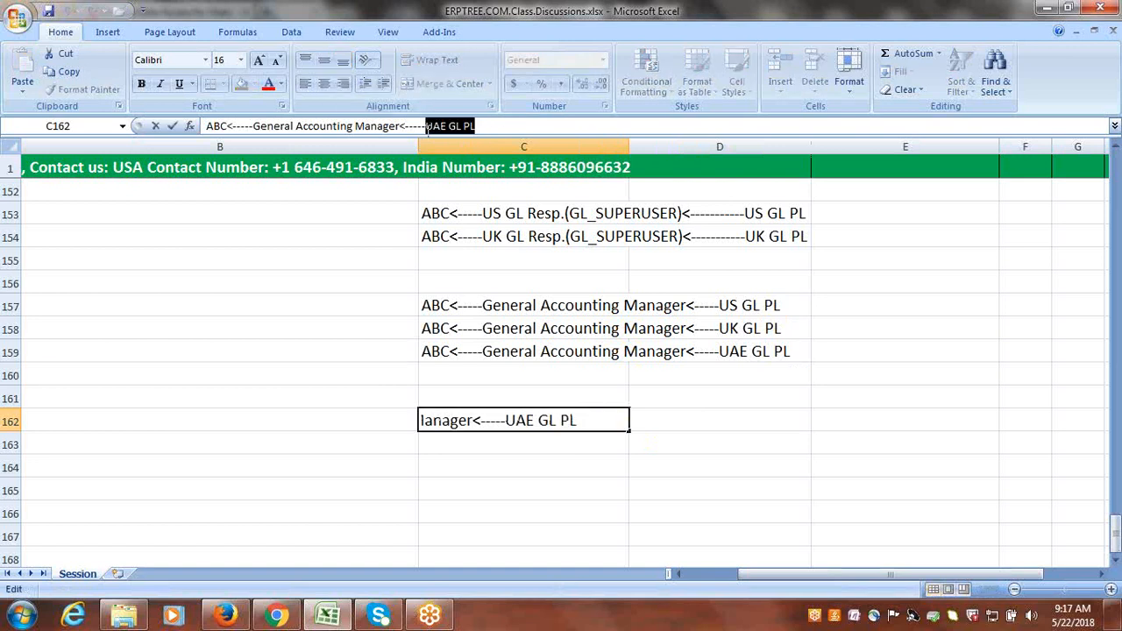
text(a)
key(BackSpace)
text(ABC)
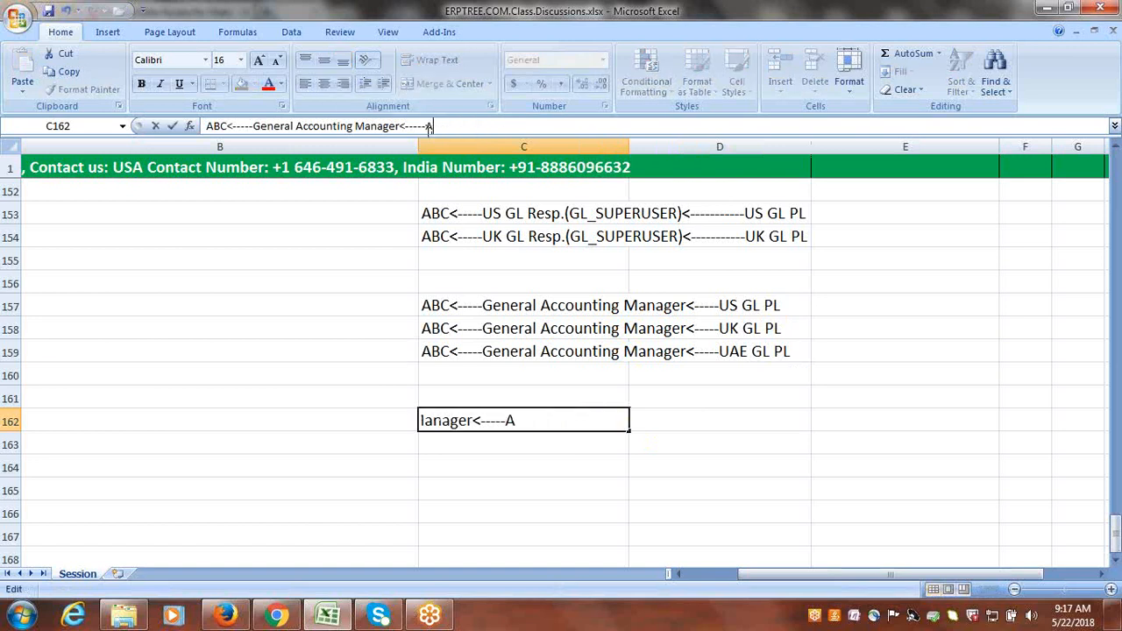
text( Ledg)
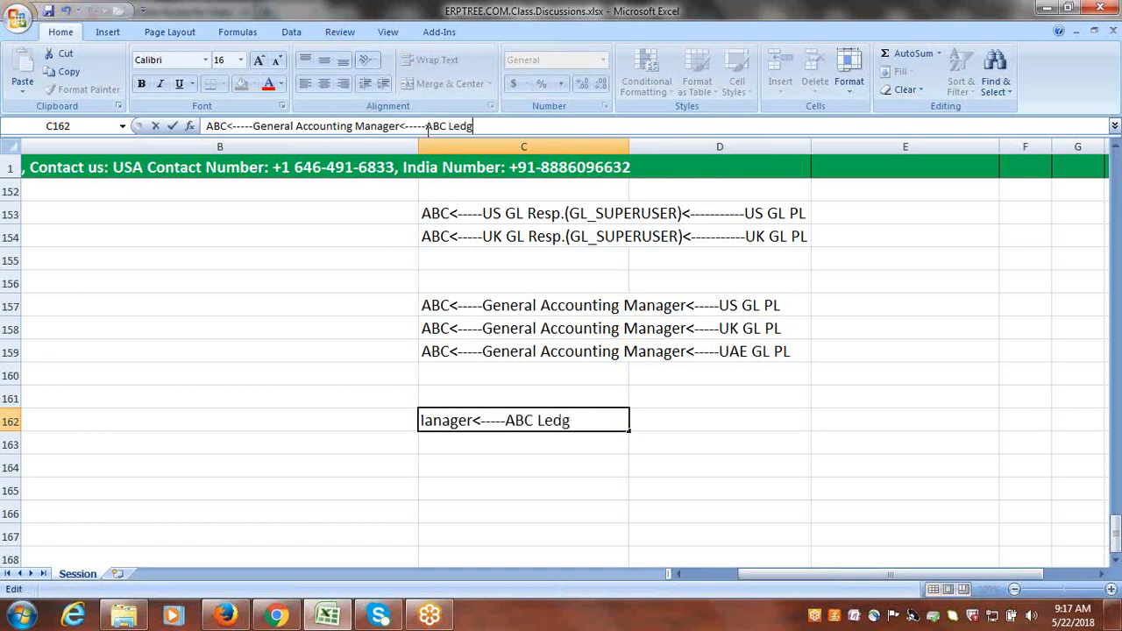
text(er Set)
drag(399, 125, 206, 125)
click(294, 329)
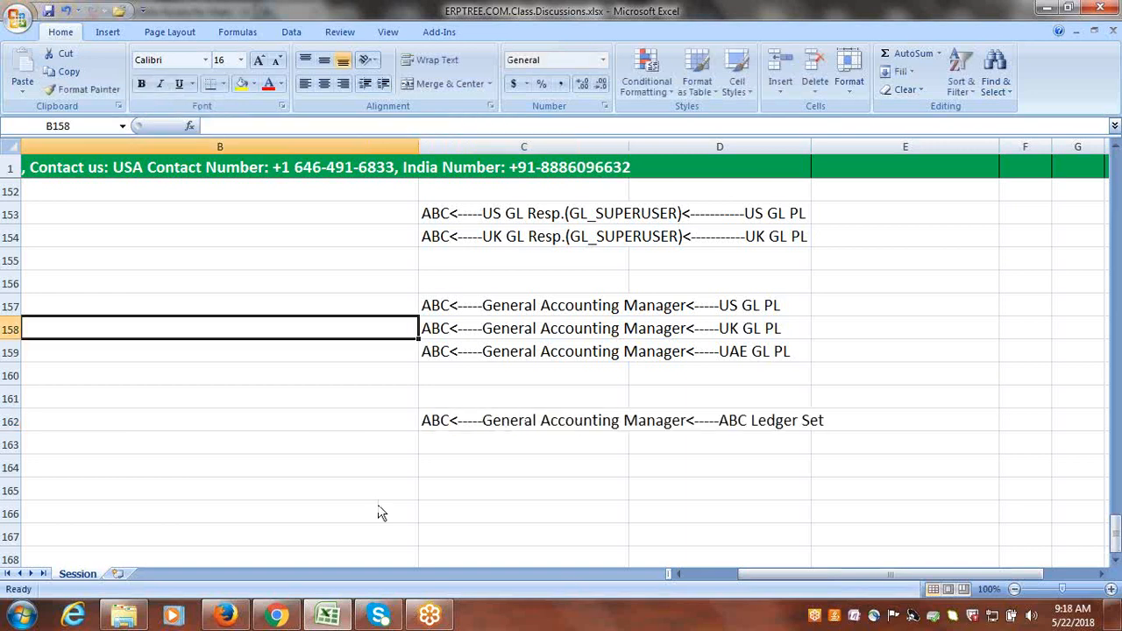
click(671, 514)
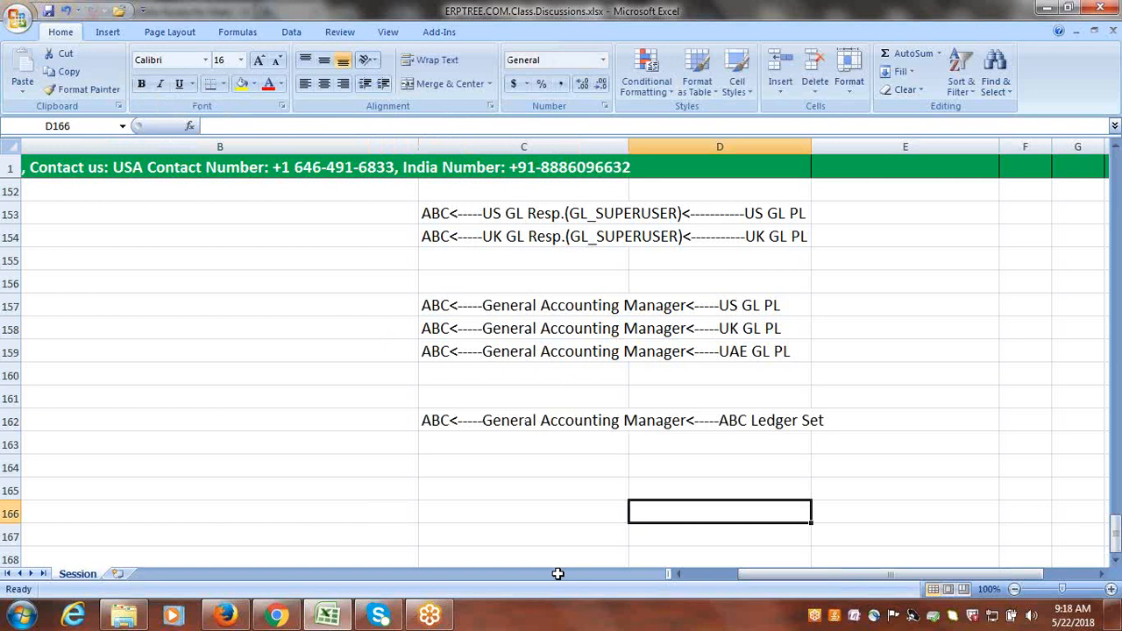
click(1116, 560)
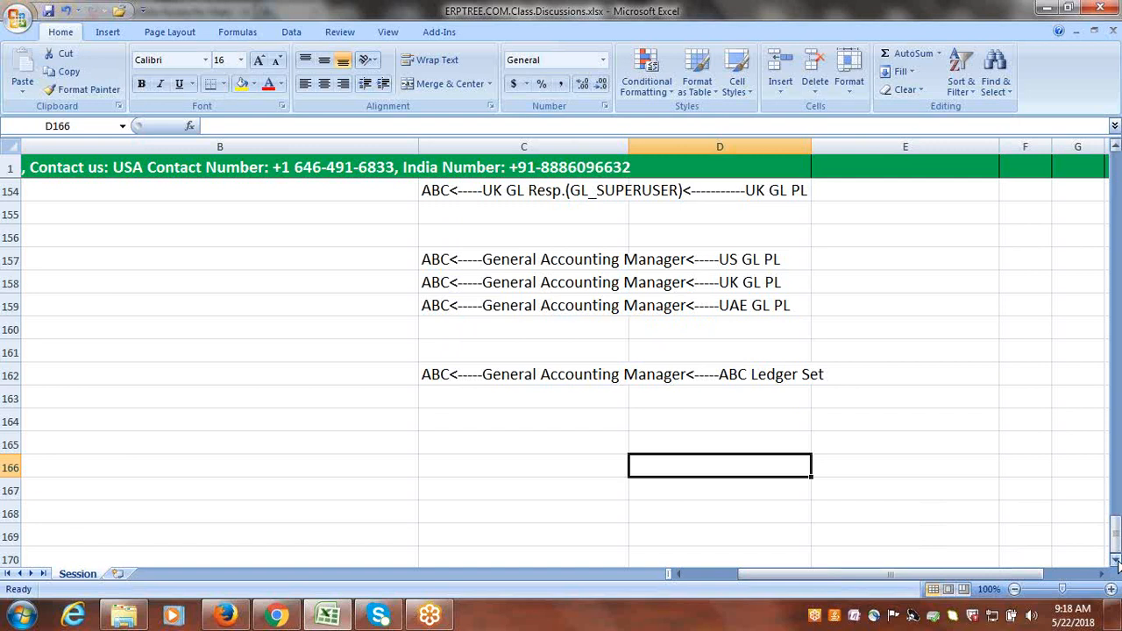
click(928, 472)
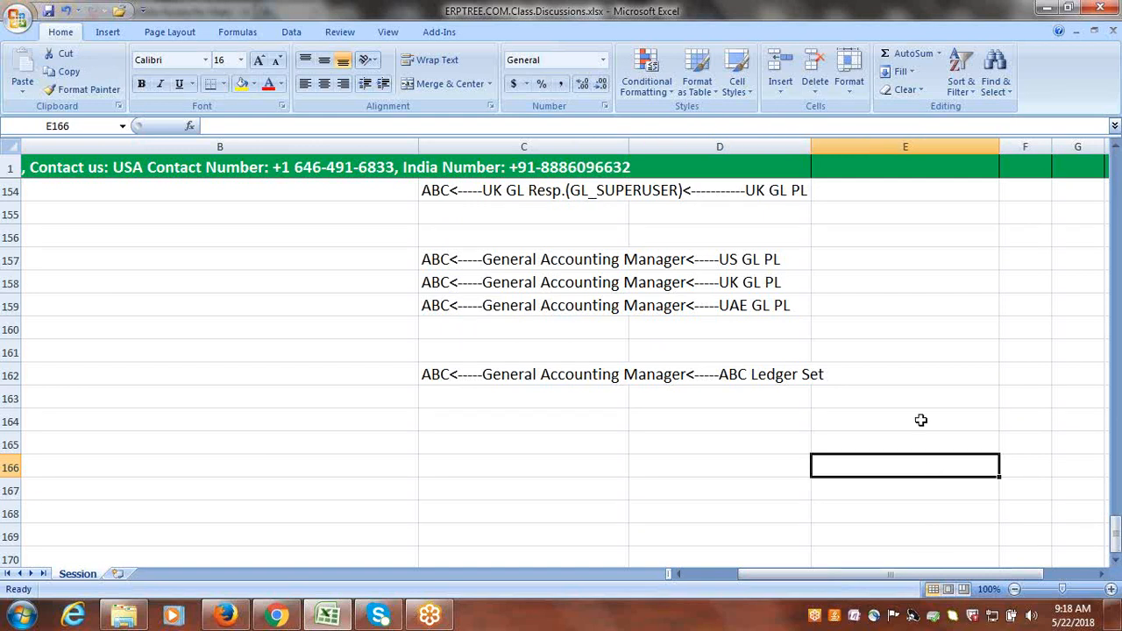
click(815, 429)
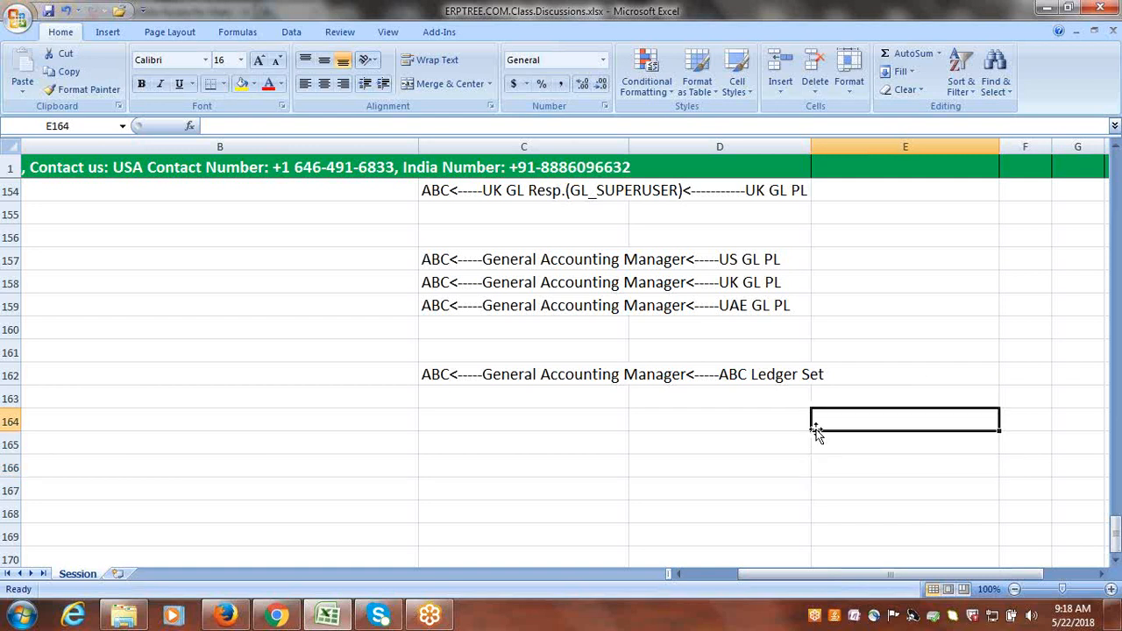
click(714, 464)
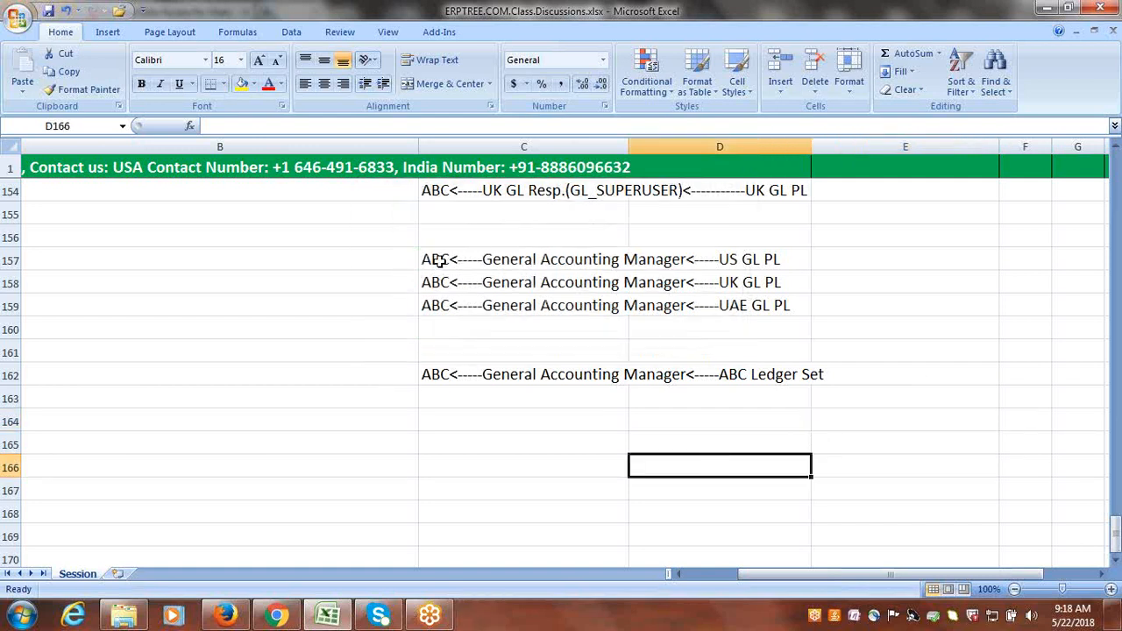
Compare the GL responsibility lines in rows 153-154 with the General Accounting Manager lines in rows 157-159 and the ledger set line in row 162
drag(438, 259, 722, 306)
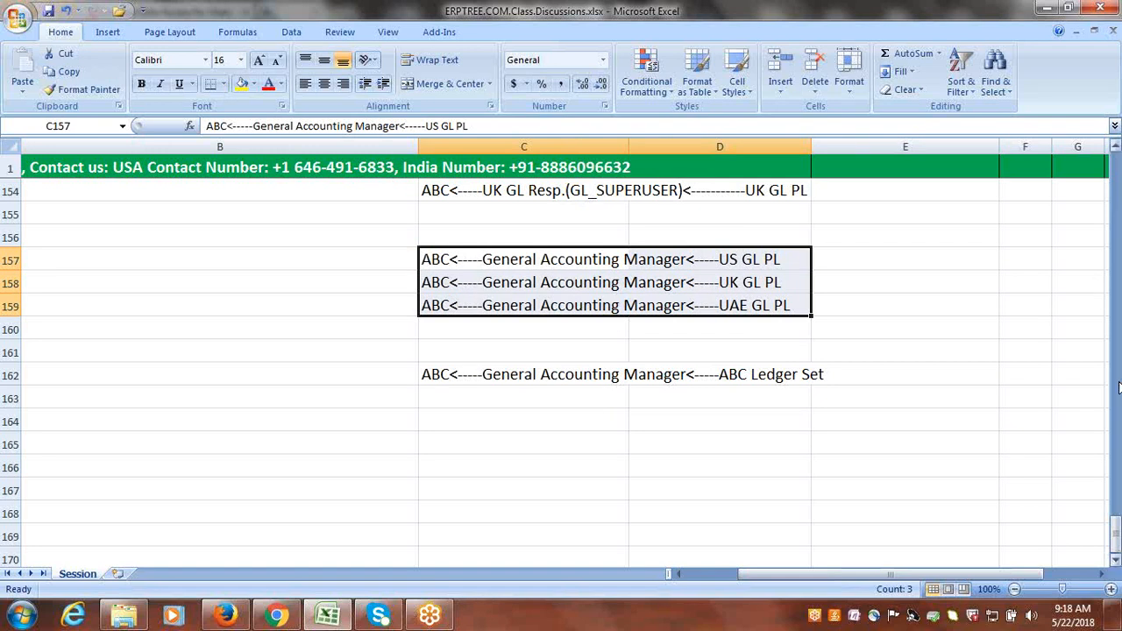
drag(1115, 535, 1115, 524)
drag(438, 305, 747, 326)
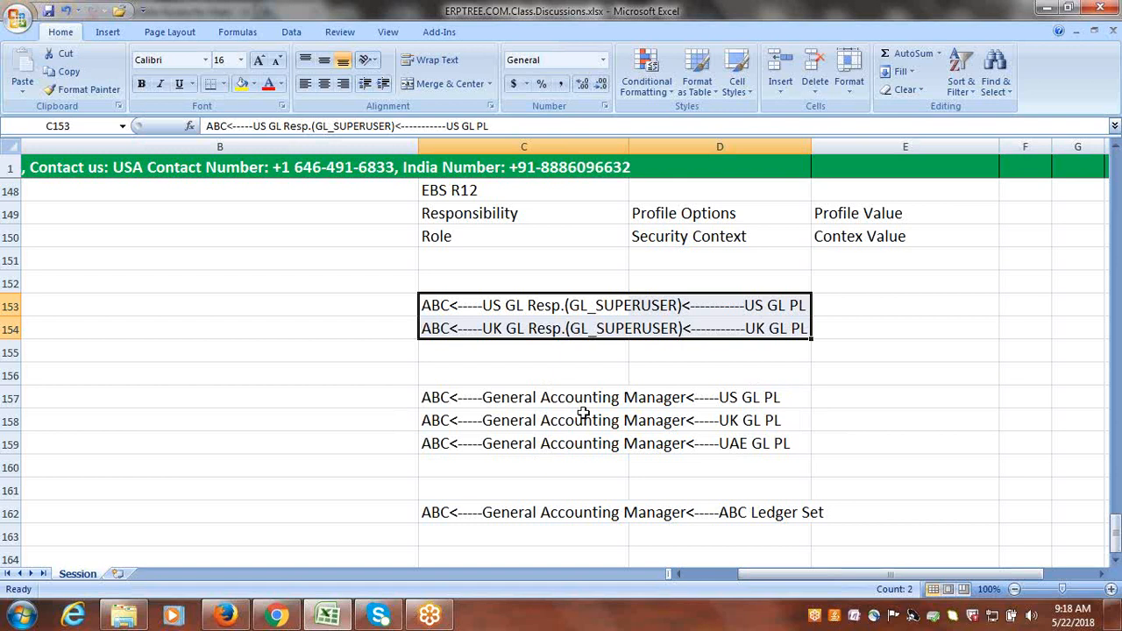
drag(455, 400, 738, 443)
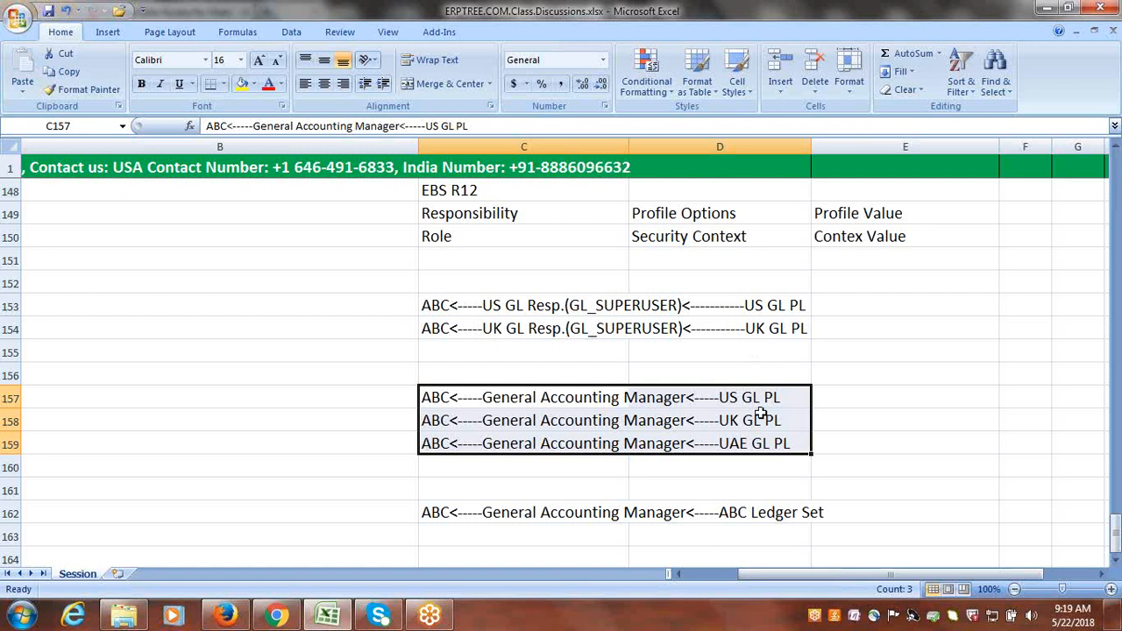
click(543, 517)
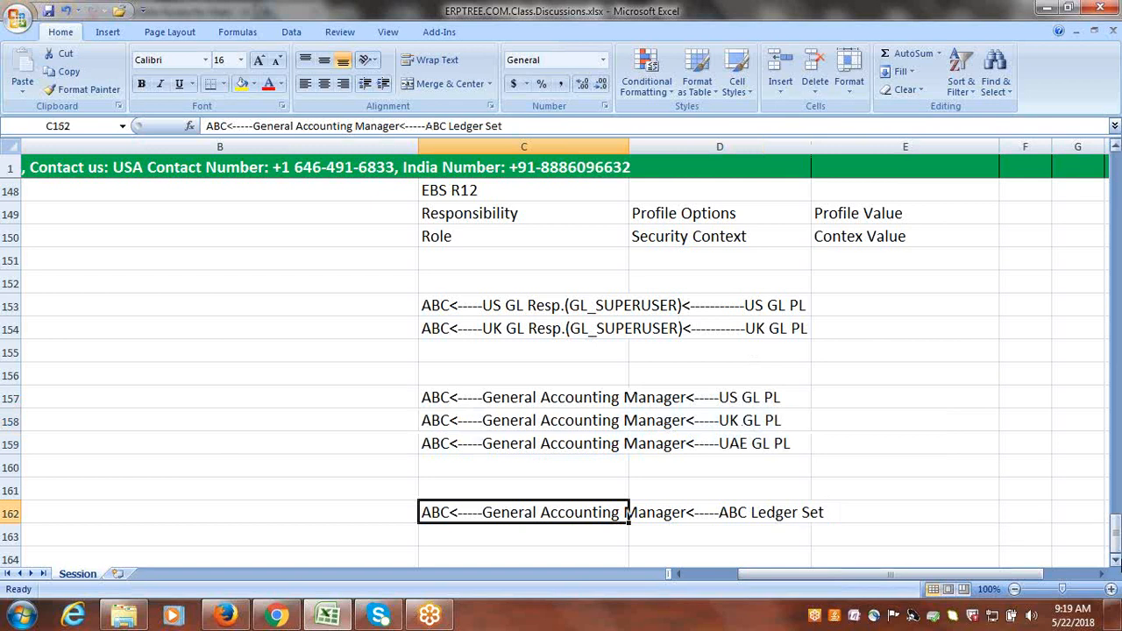
click(1116, 561)
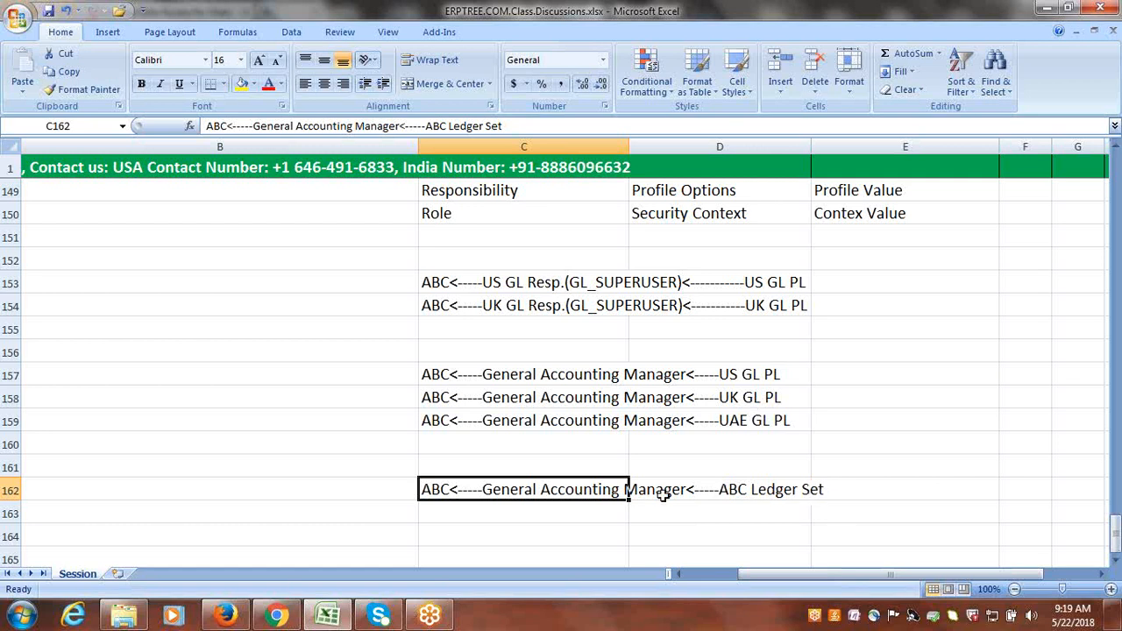
drag(619, 496, 776, 488)
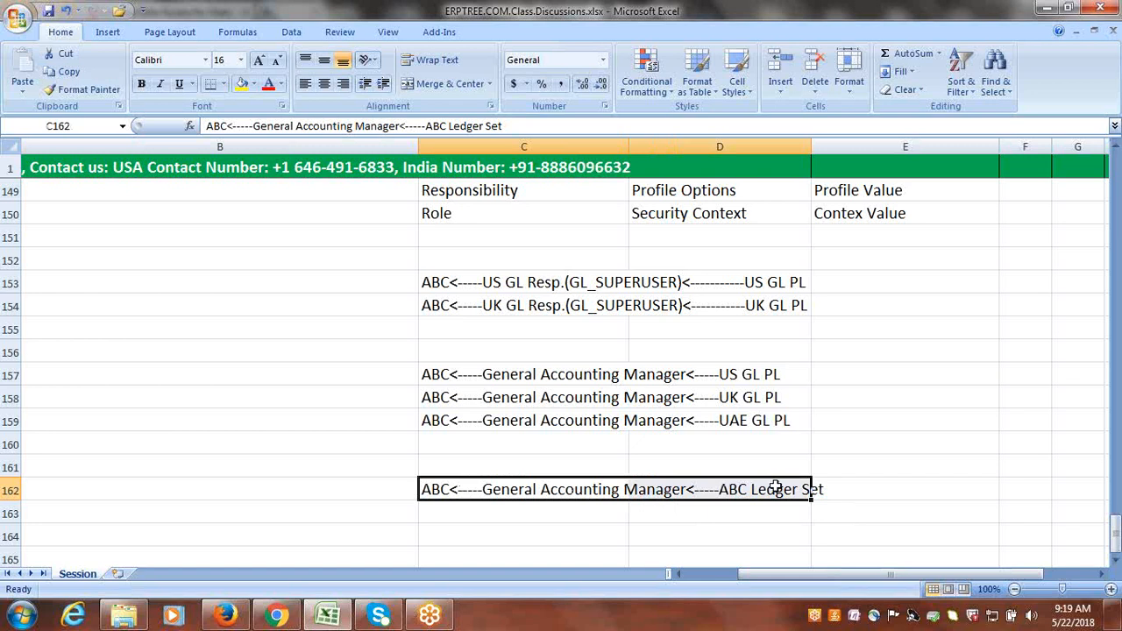
click(620, 374)
drag(619, 375, 740, 419)
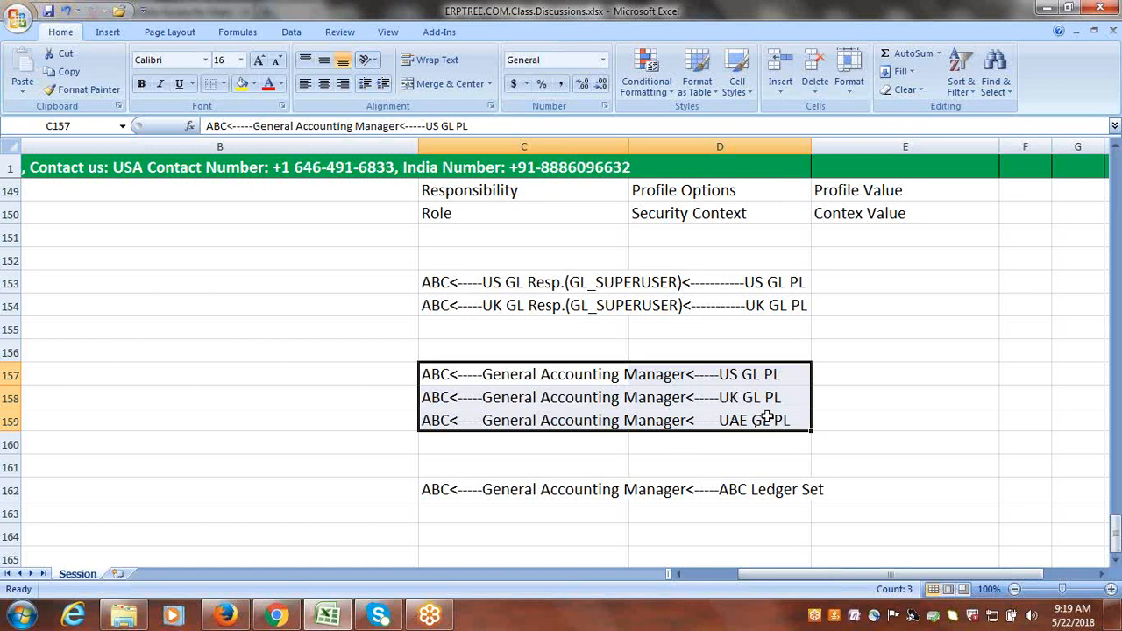
click(441, 490)
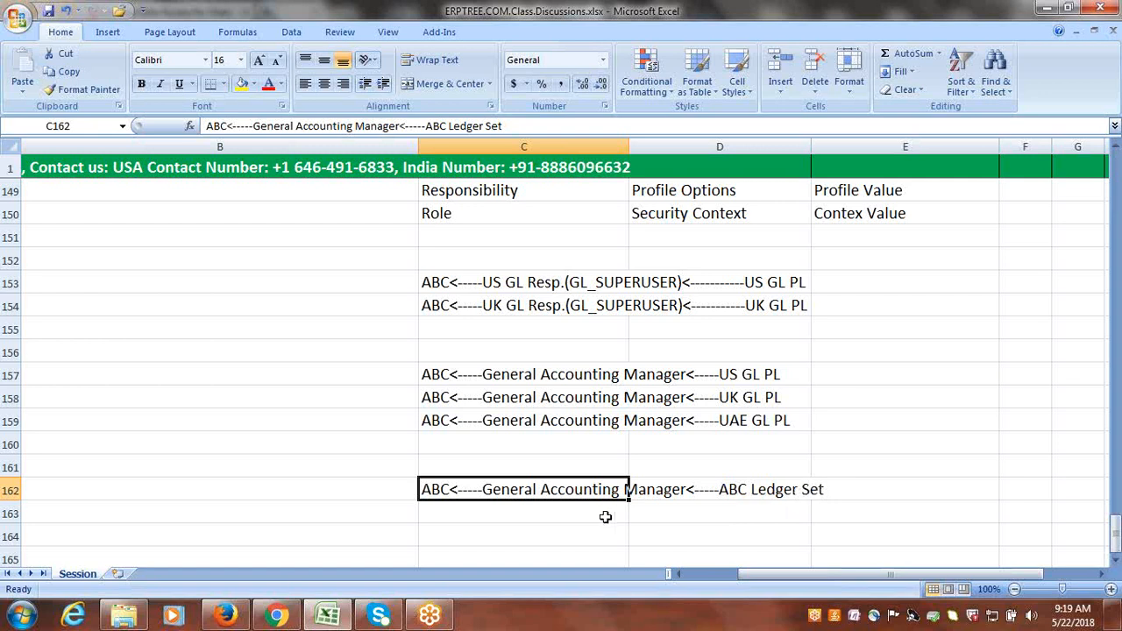
click(1116, 561)
click(1115, 561)
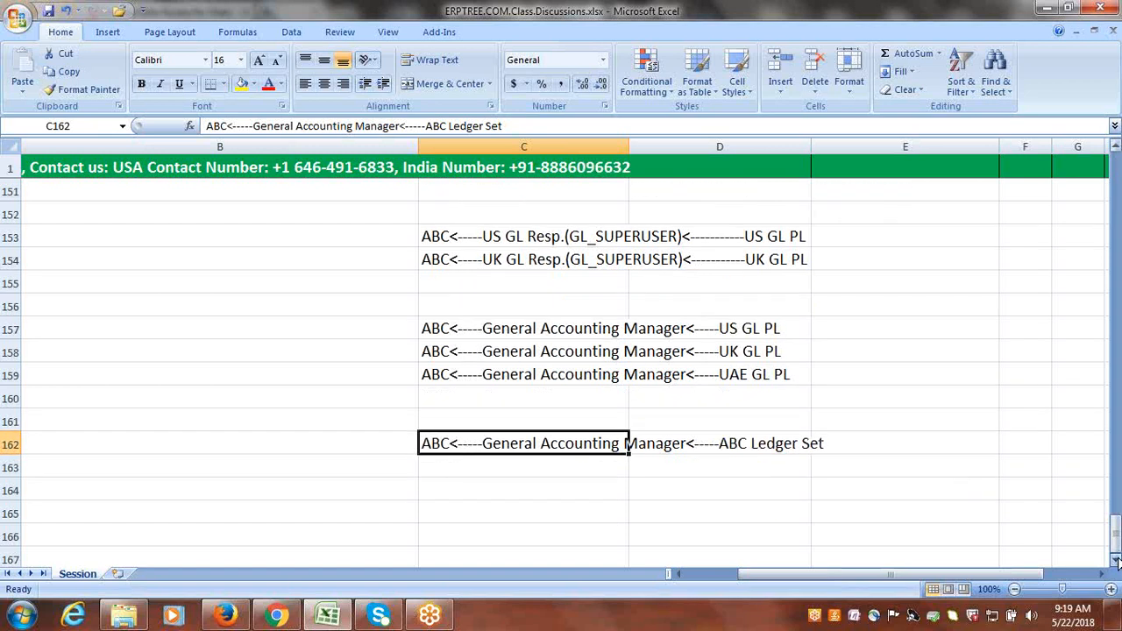
Review the GL responsibility lines, the General Accounting Manager lines and the ledger set line in rows 153-162
click(969, 511)
drag(427, 238, 840, 444)
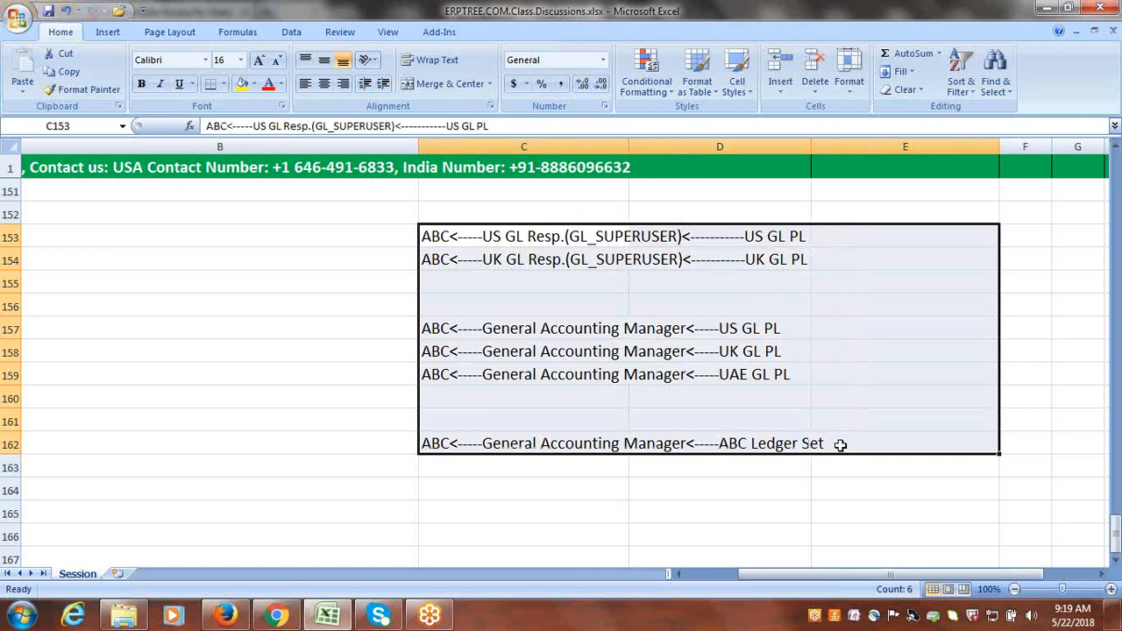
click(892, 486)
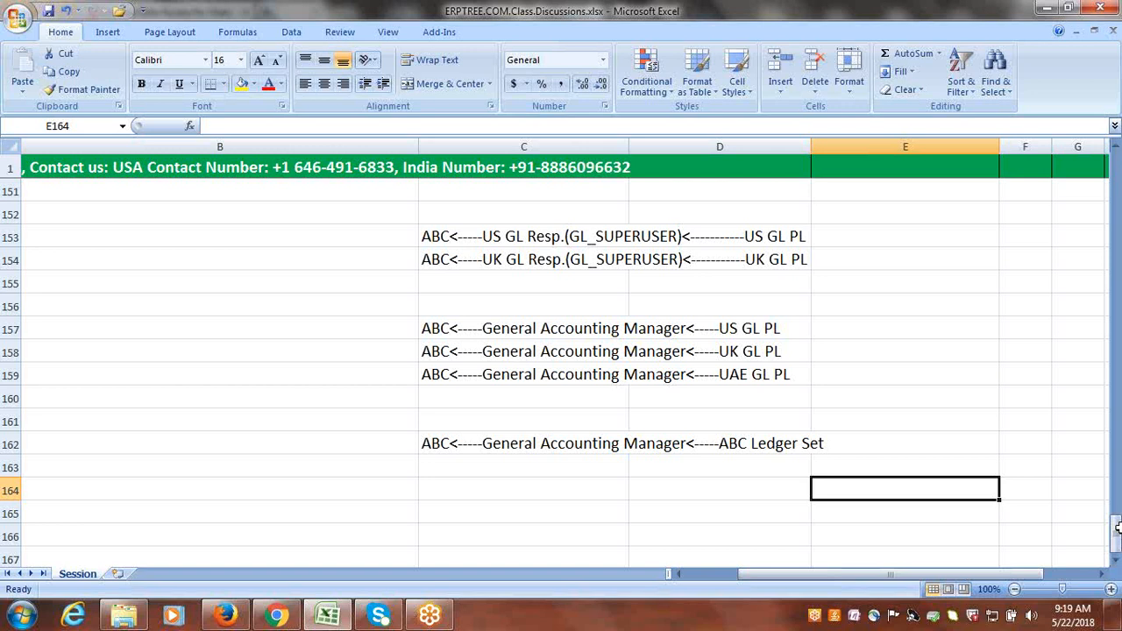
click(1006, 19)
click(578, 500)
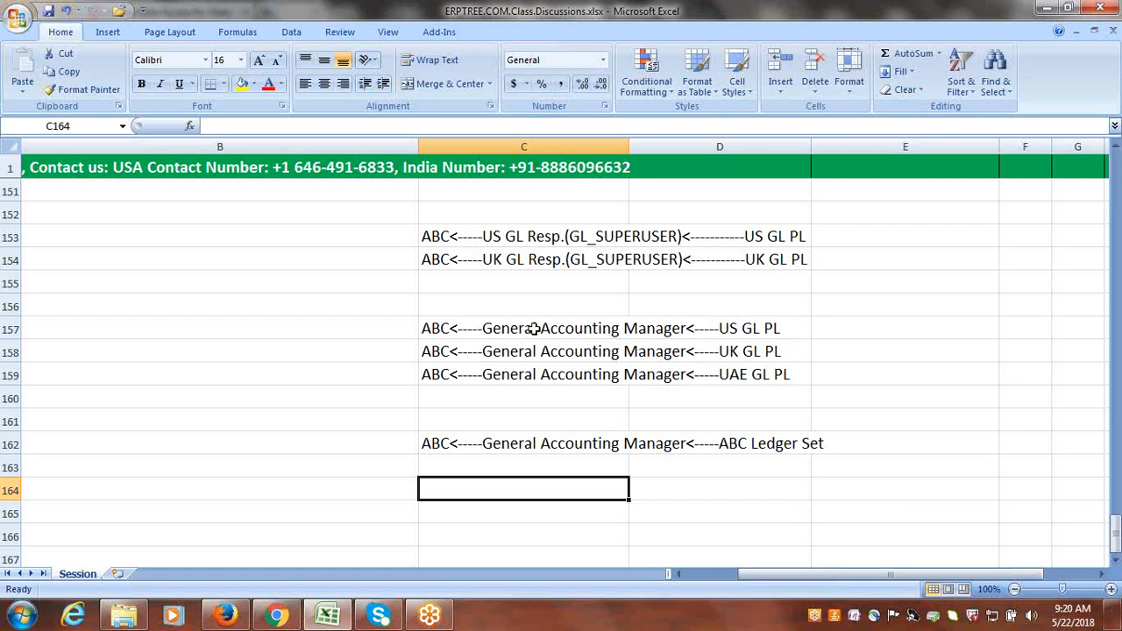
click(571, 330)
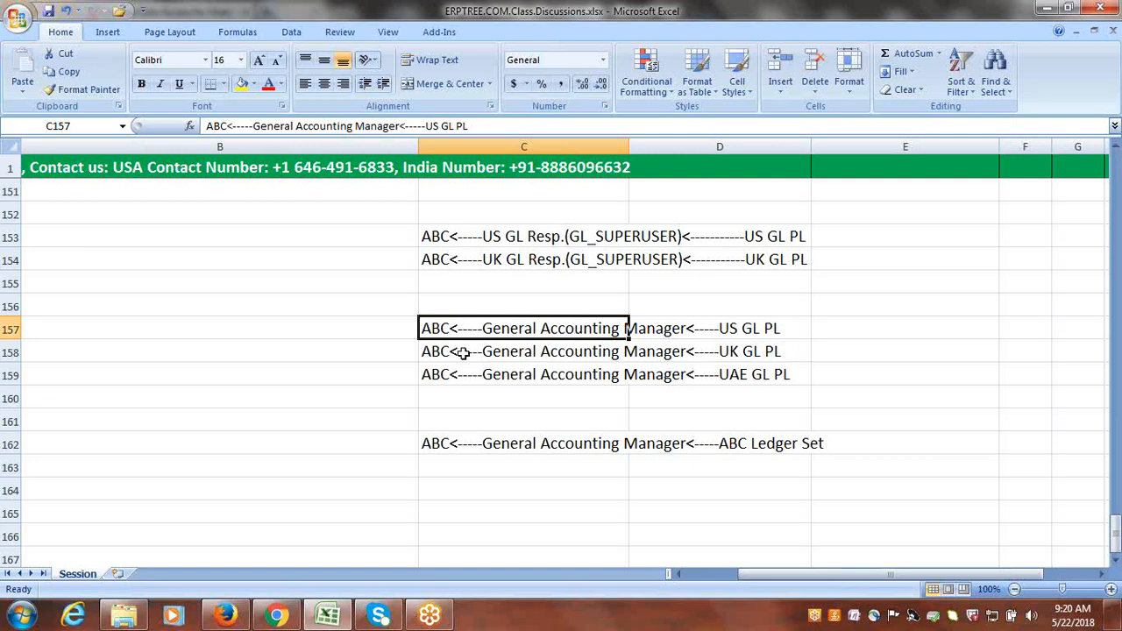
click(462, 353)
click(518, 377)
click(529, 352)
click(536, 331)
click(932, 447)
click(935, 481)
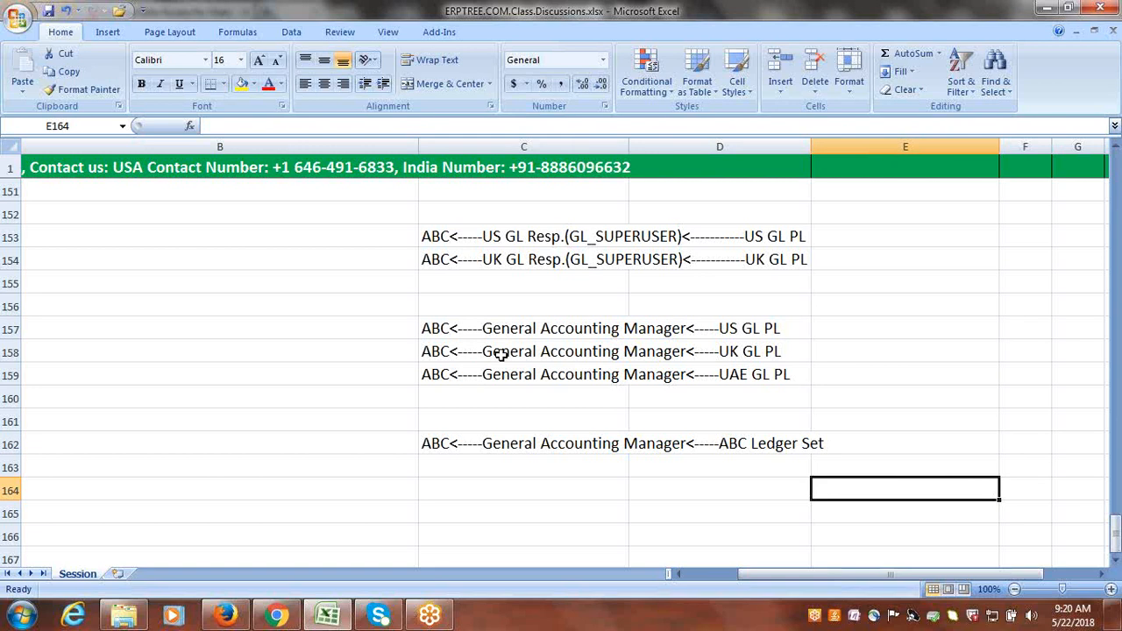
click(448, 330)
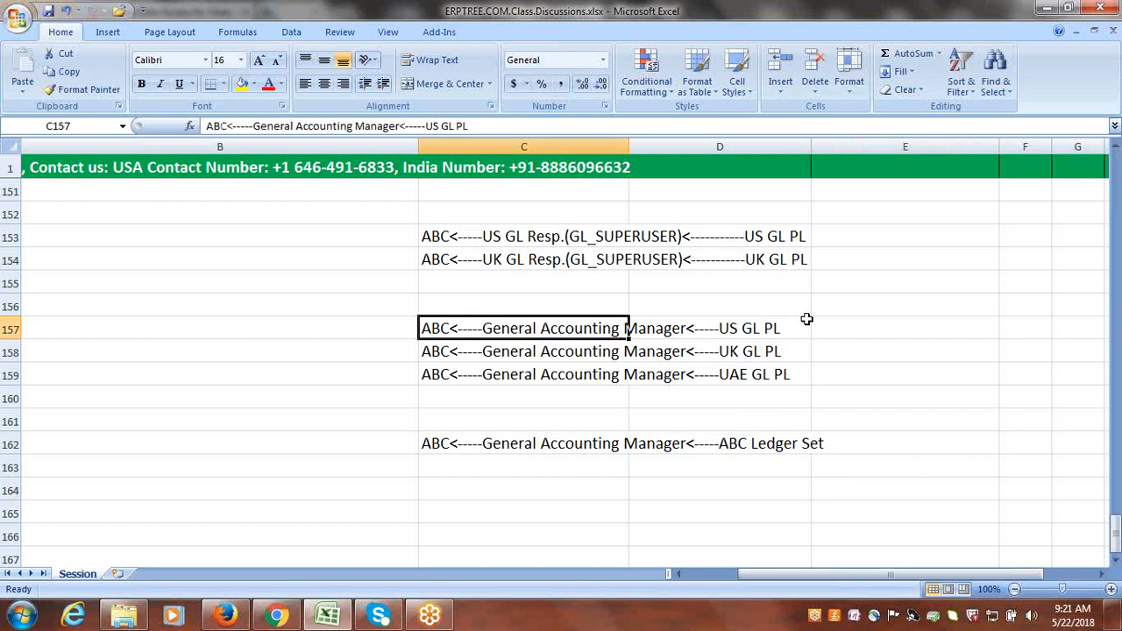
click(924, 342)
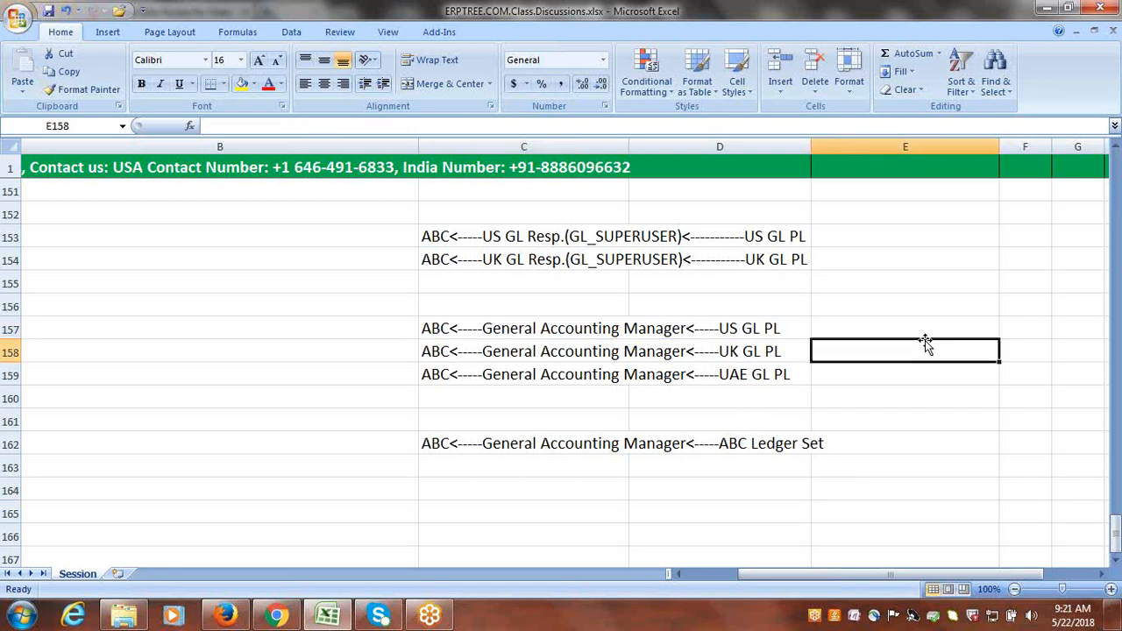
click(1009, 23)
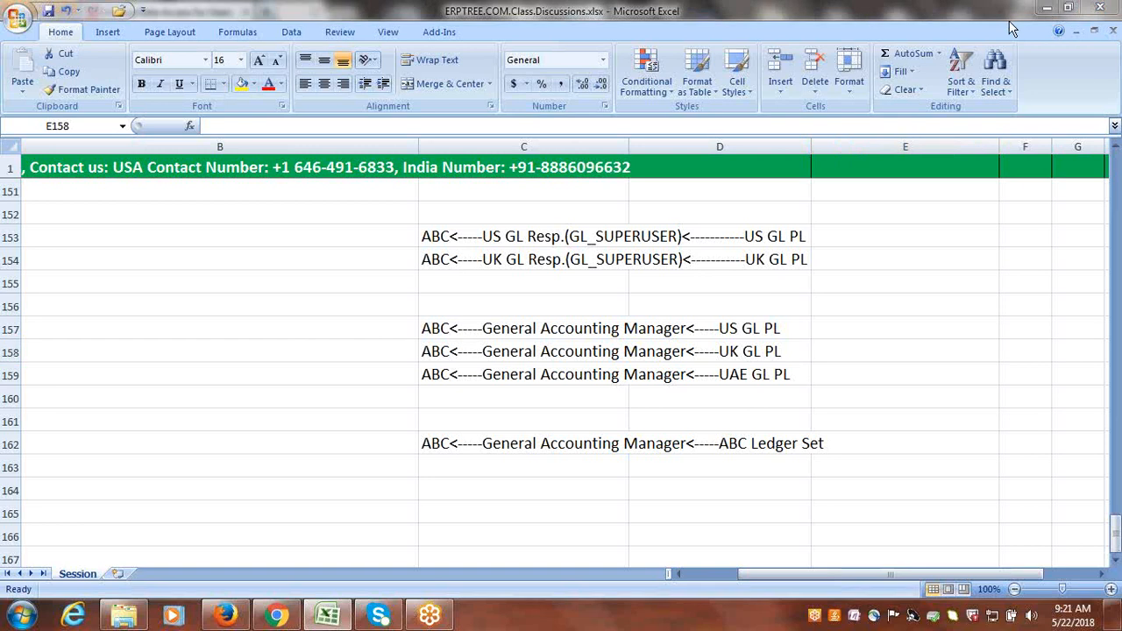
click(1009, 28)
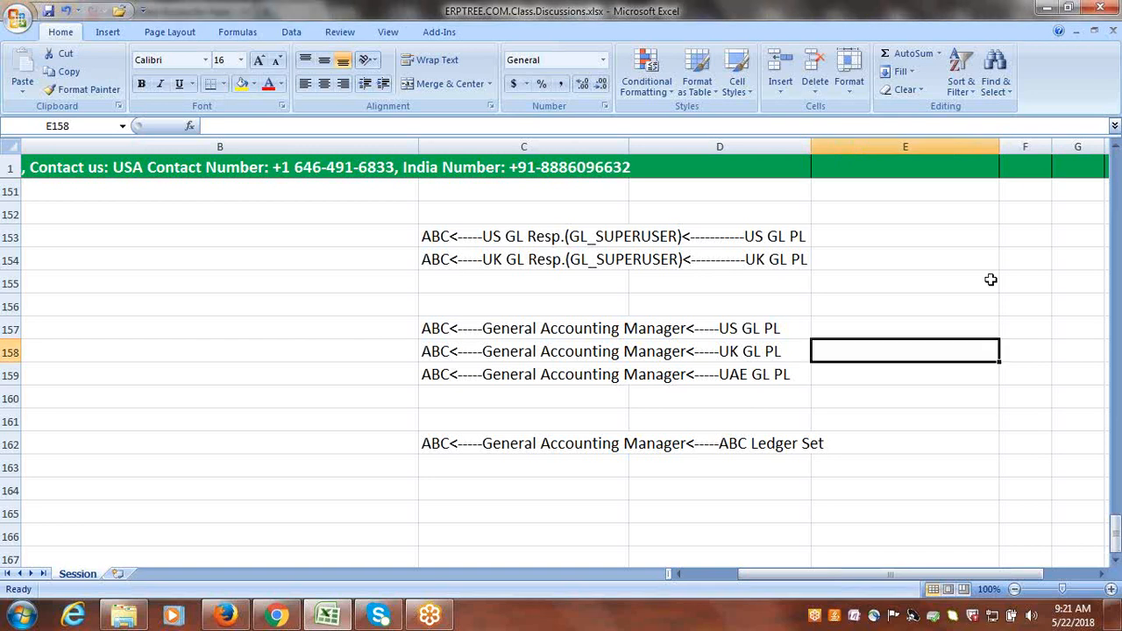
click(942, 286)
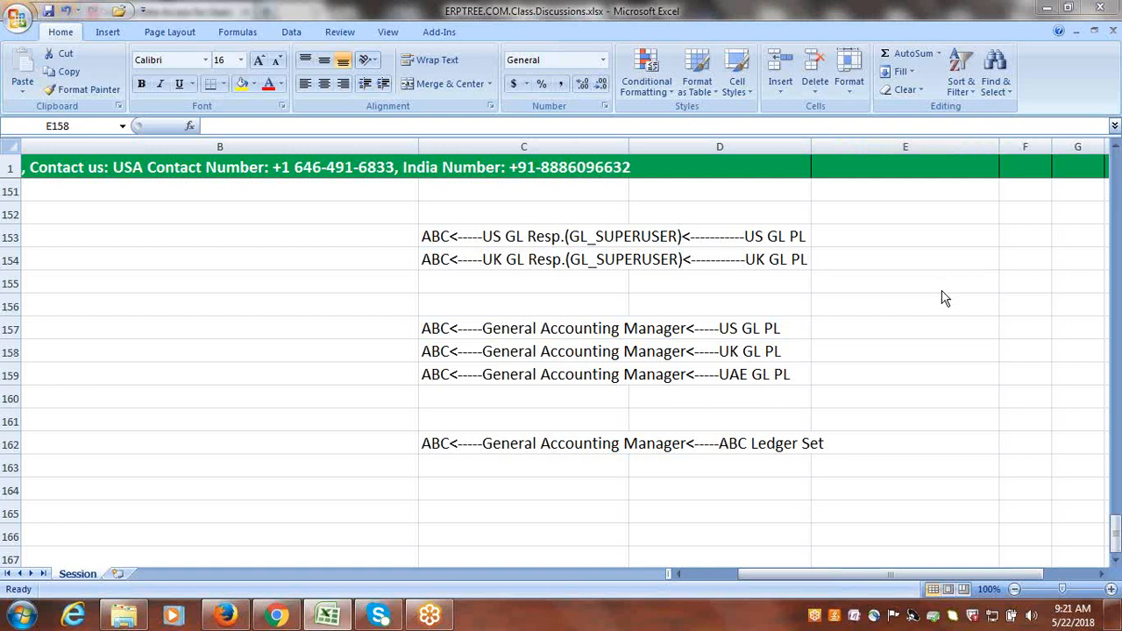
click(922, 33)
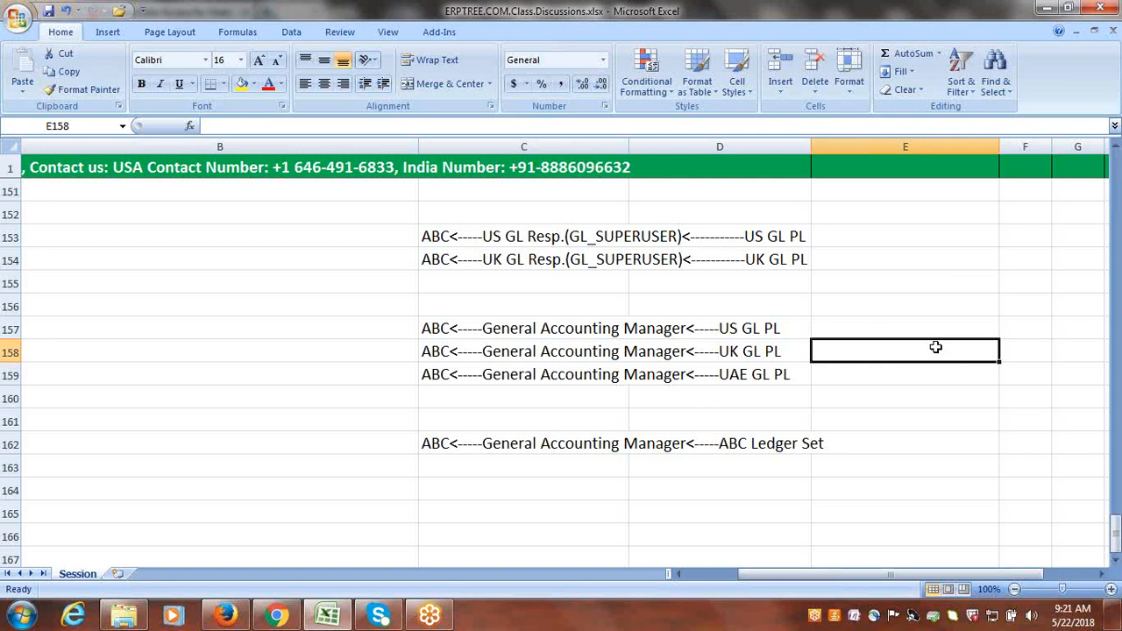
click(888, 374)
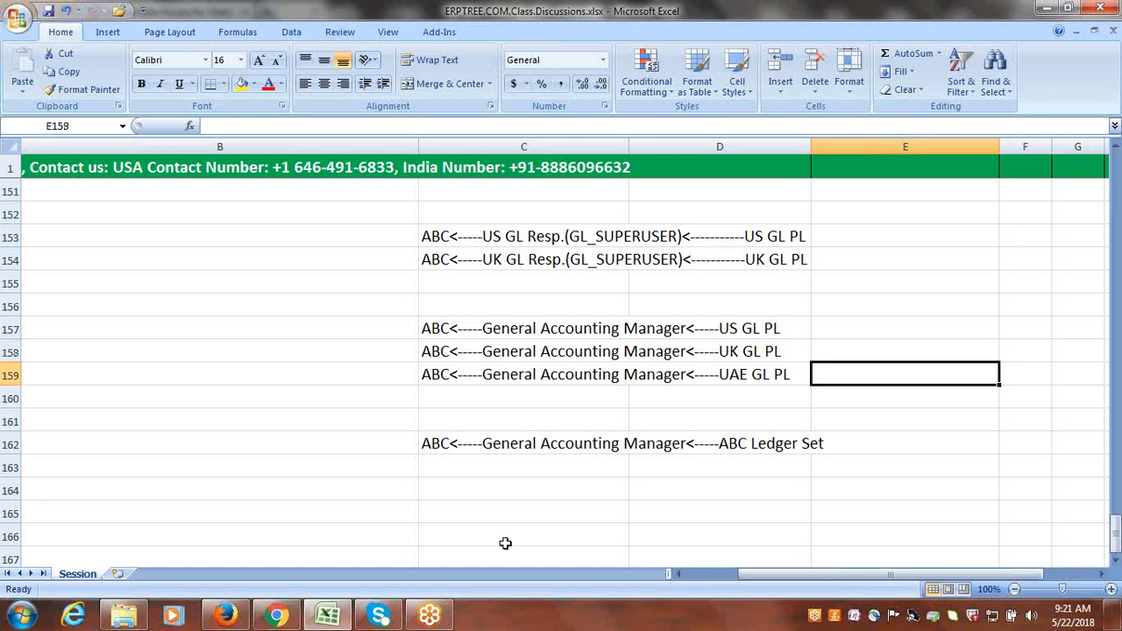
Insert "DAS" into the arrow between "General Accounting Manager" and "US GL PL" in C157
click(443, 331)
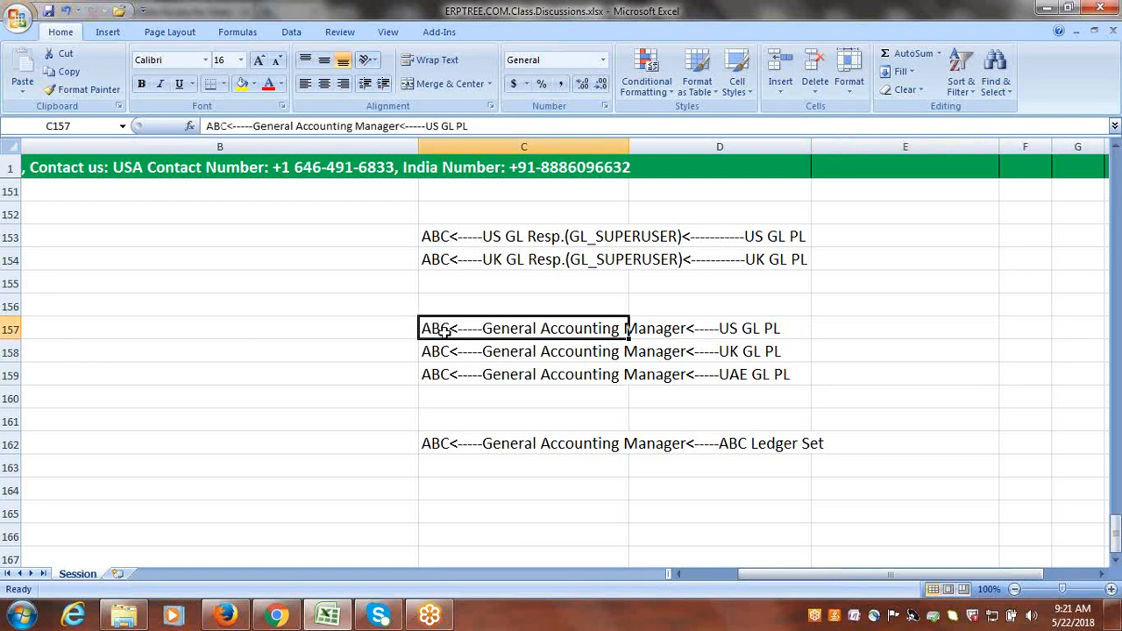
double_click(445, 329)
drag(447, 329, 421, 329)
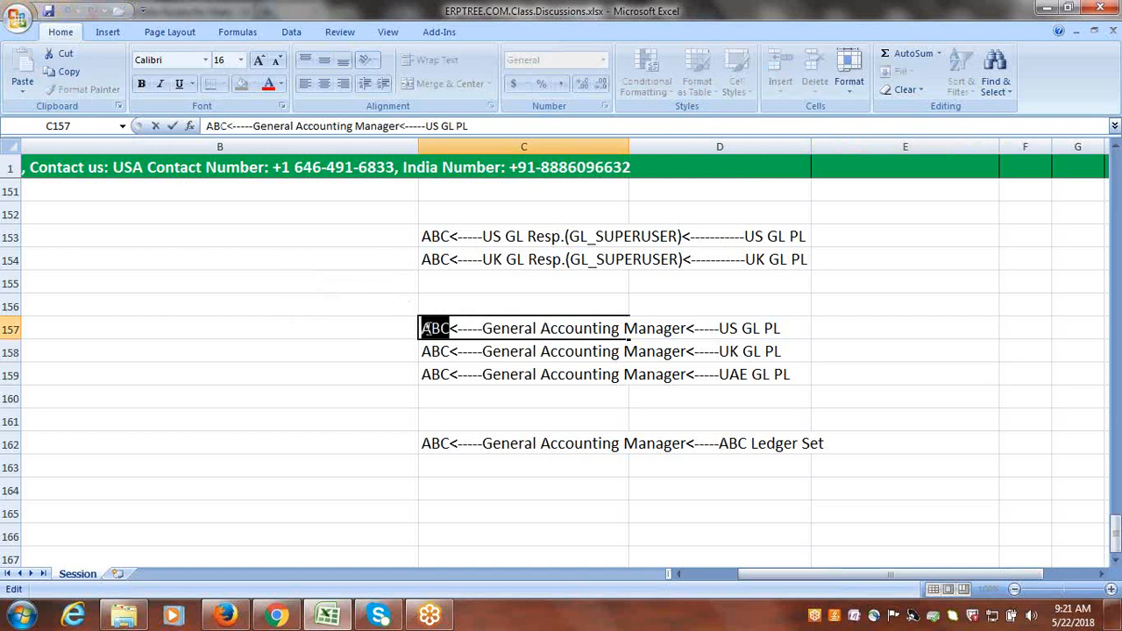
drag(451, 328, 685, 335)
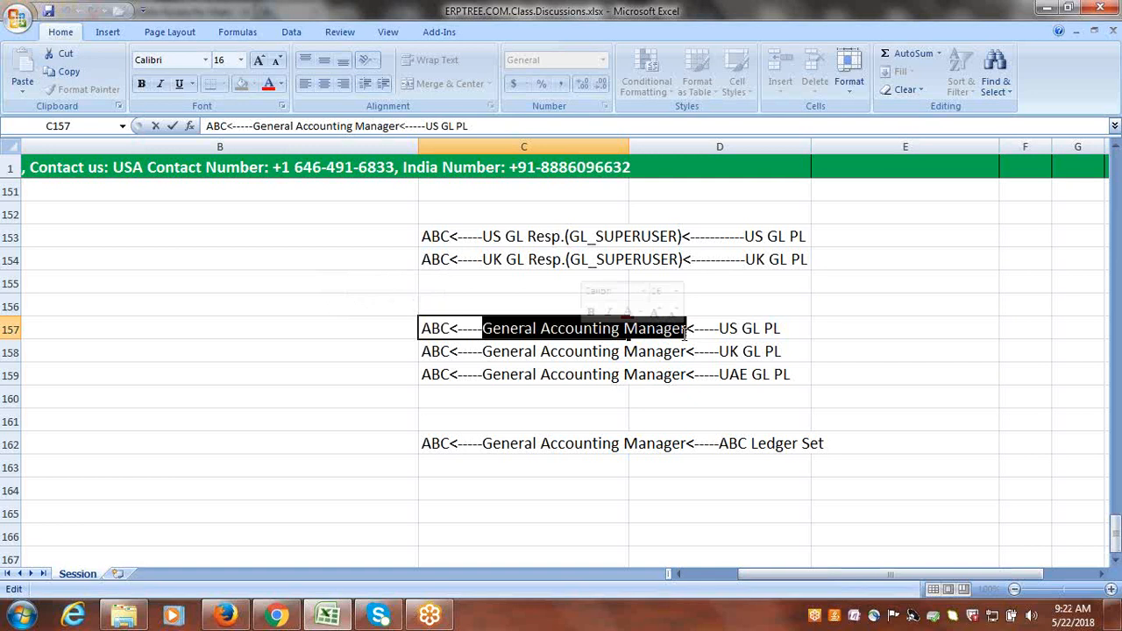
click(704, 328)
text(D)
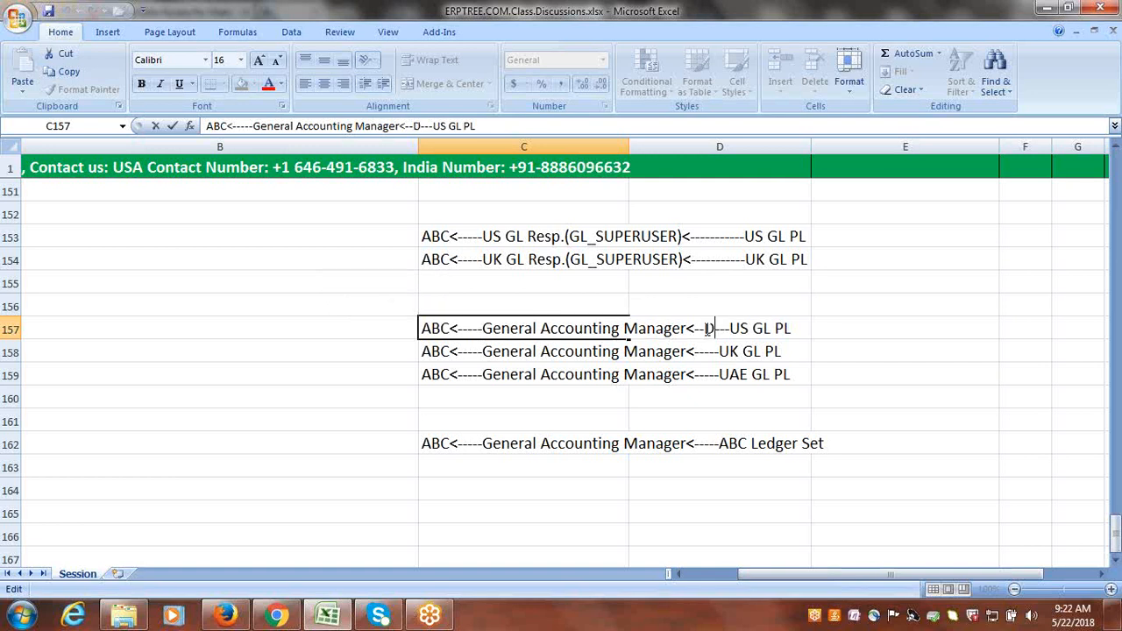
text(AS)
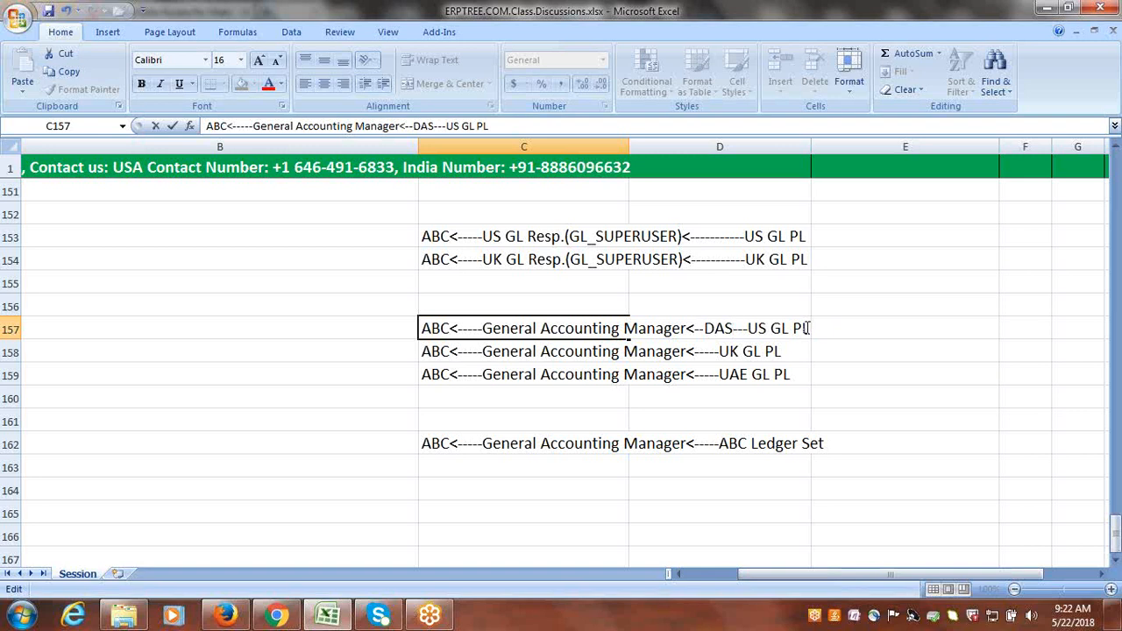
drag(747, 328, 808, 329)
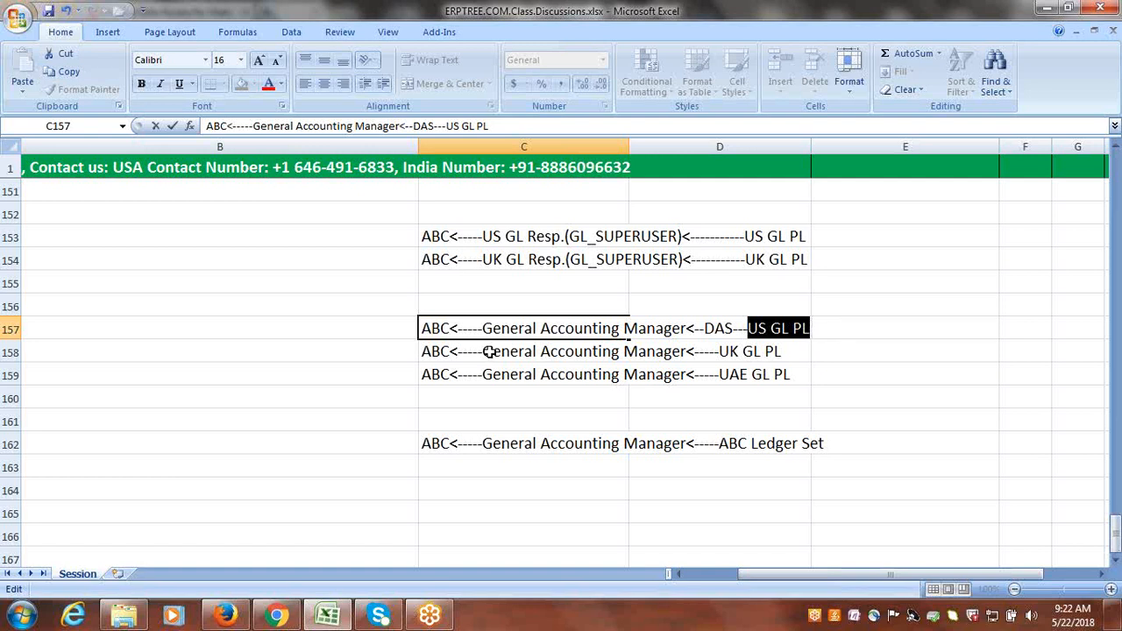
Insert "DAS" into the arrow before "UK GL PL" in C158
click(709, 350)
click(572, 350)
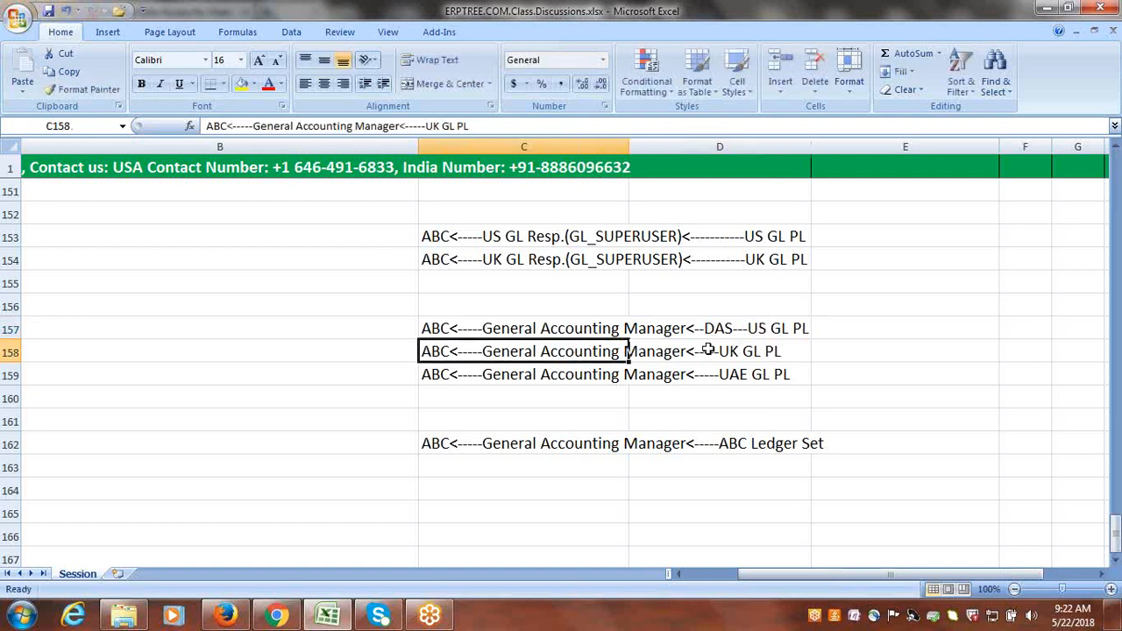
click(708, 350)
click(519, 359)
click(421, 130)
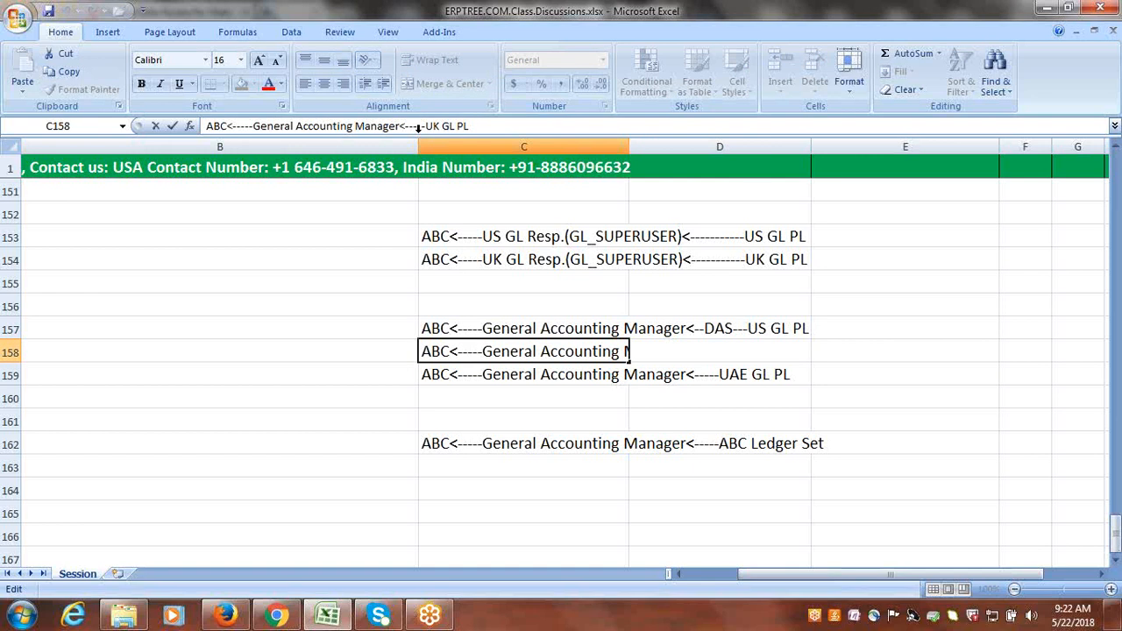
text(DAS)
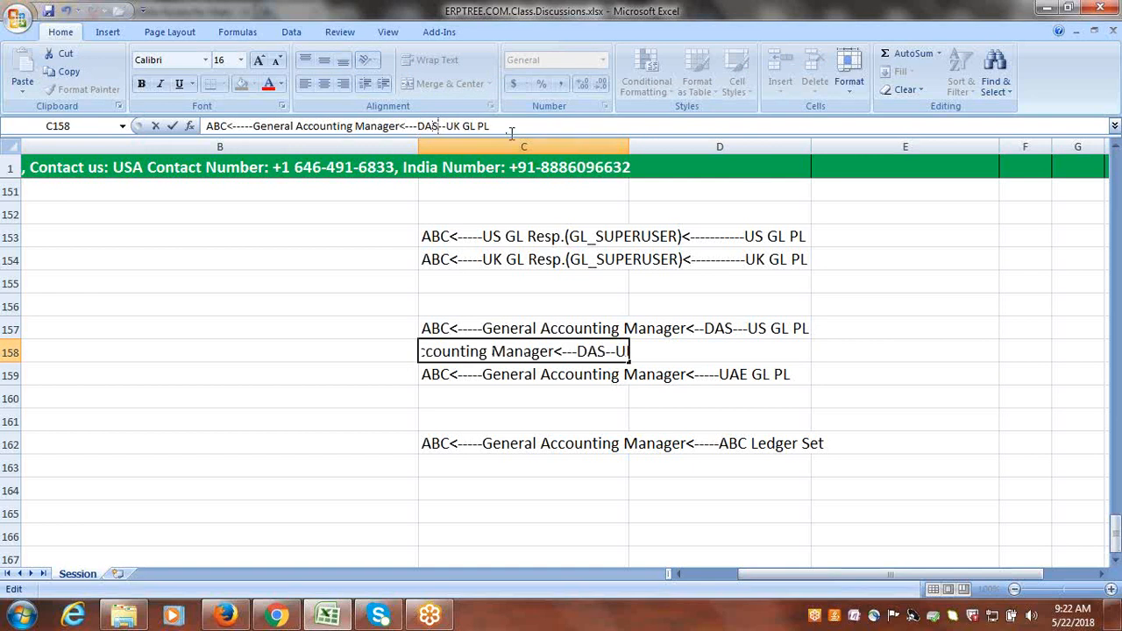
click(324, 366)
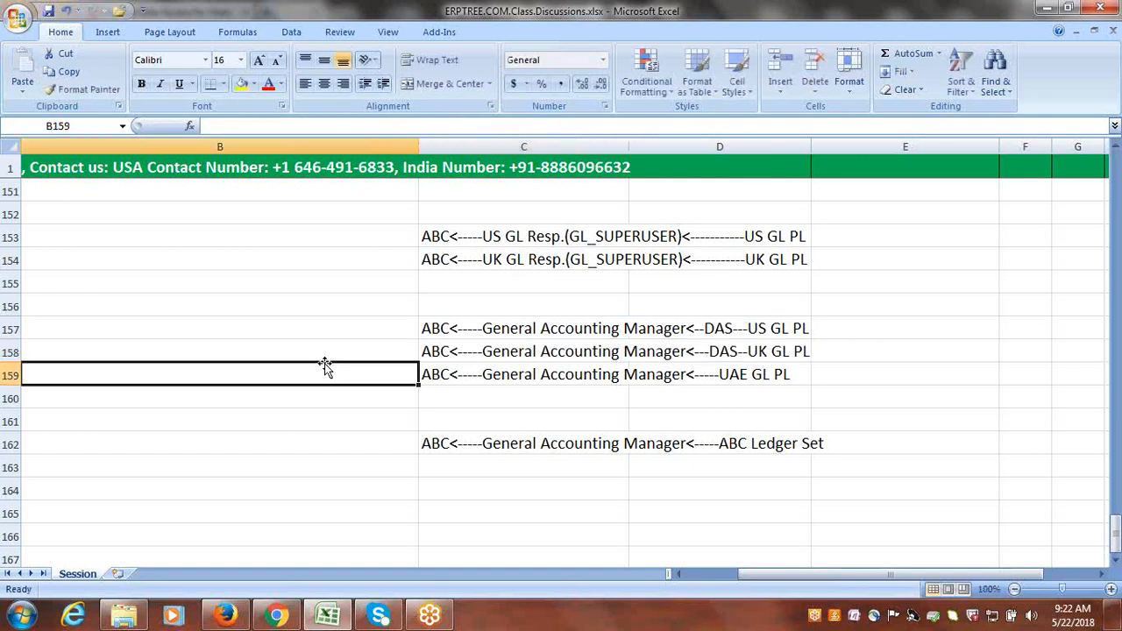
Switch to the Manage Data Access for Users page in Firefox and create a data access row for user FUSIONINDIA
click(226, 617)
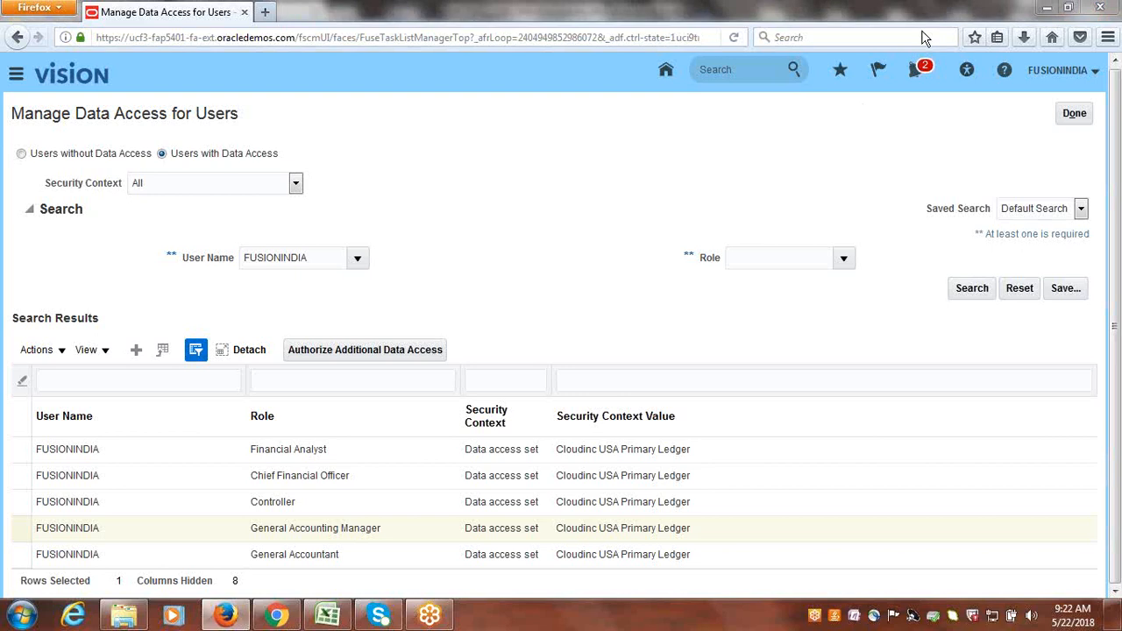
click(136, 352)
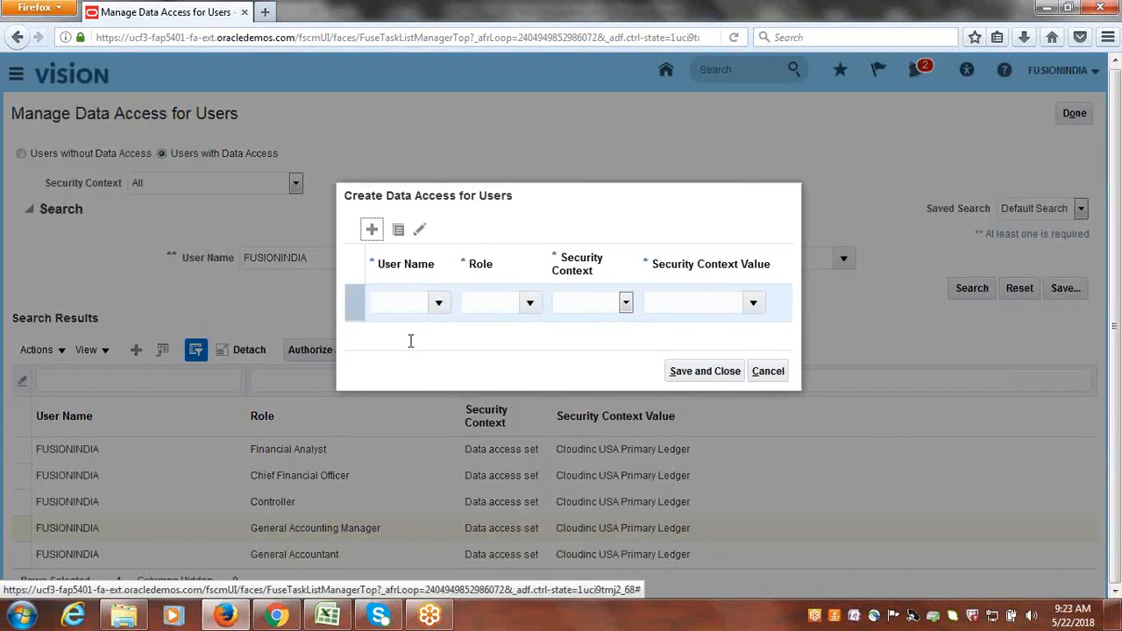
click(401, 301)
text(f)
key(BackSpace)
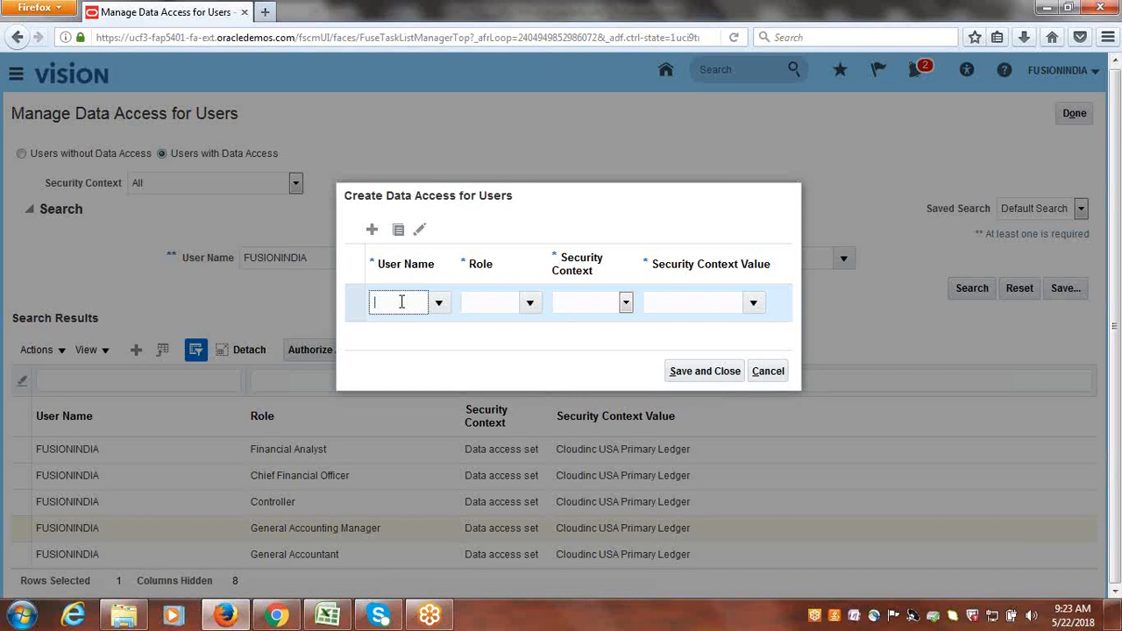
text(FUSION)
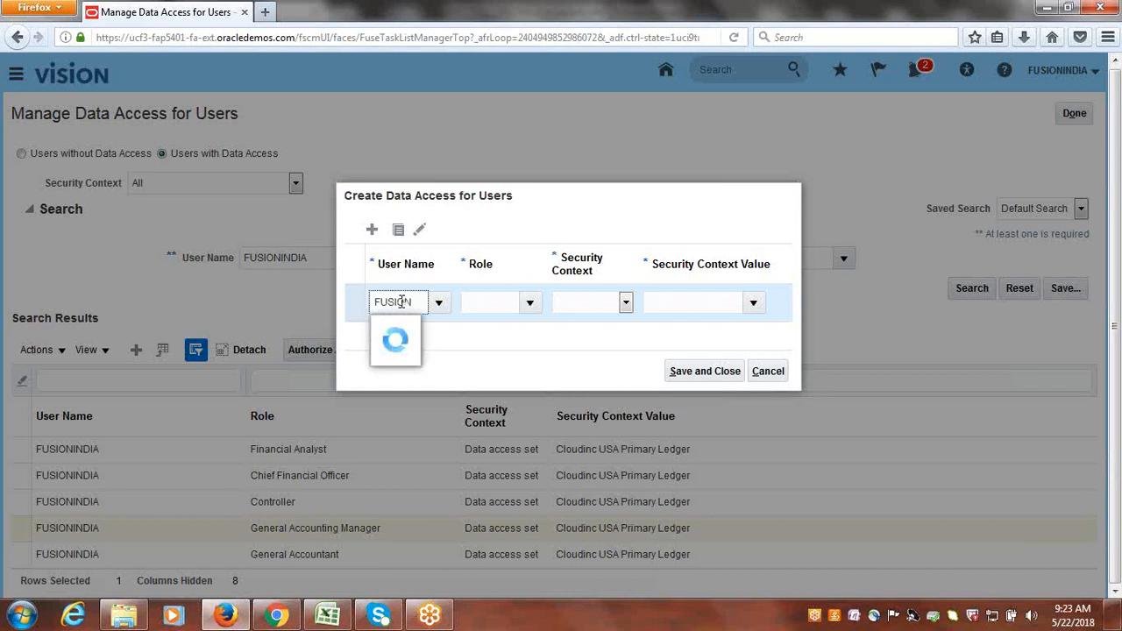
text(INDIA)
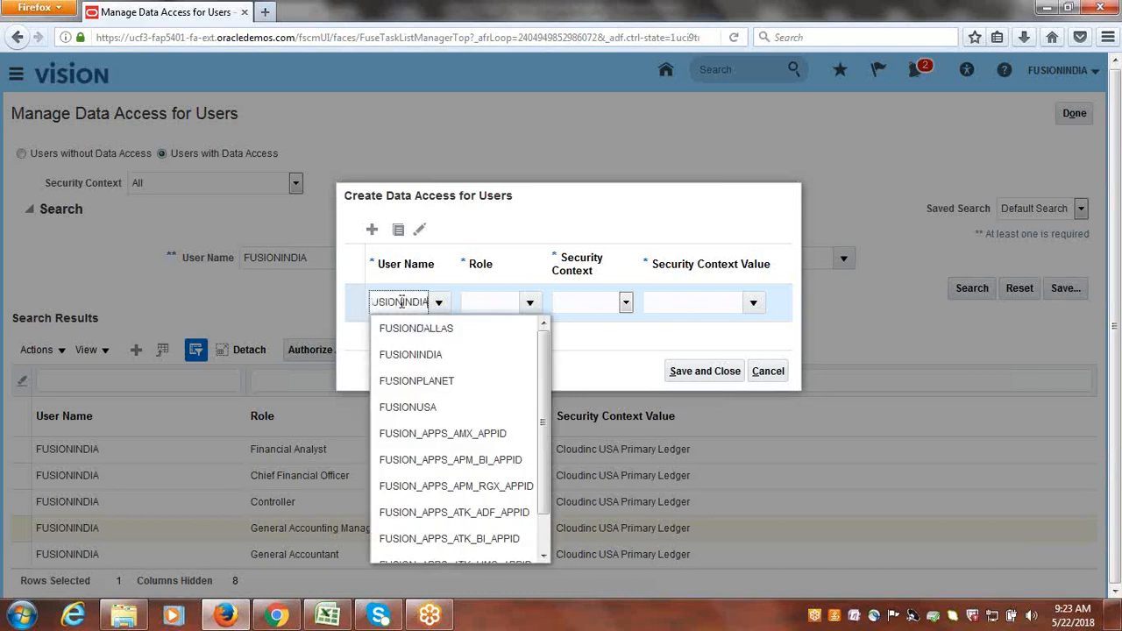
key(Tab)
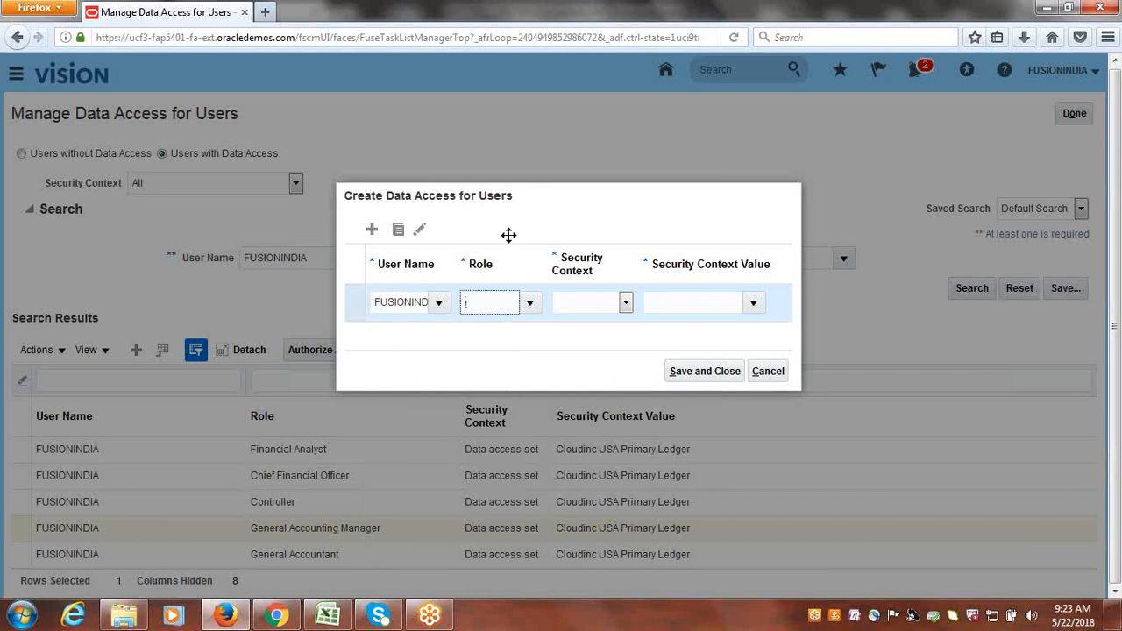
Search the roles for "GENERAL ACC" and assign General Accounting Manager to the new data access row
text(GENERAL ACC)
key(Tab)
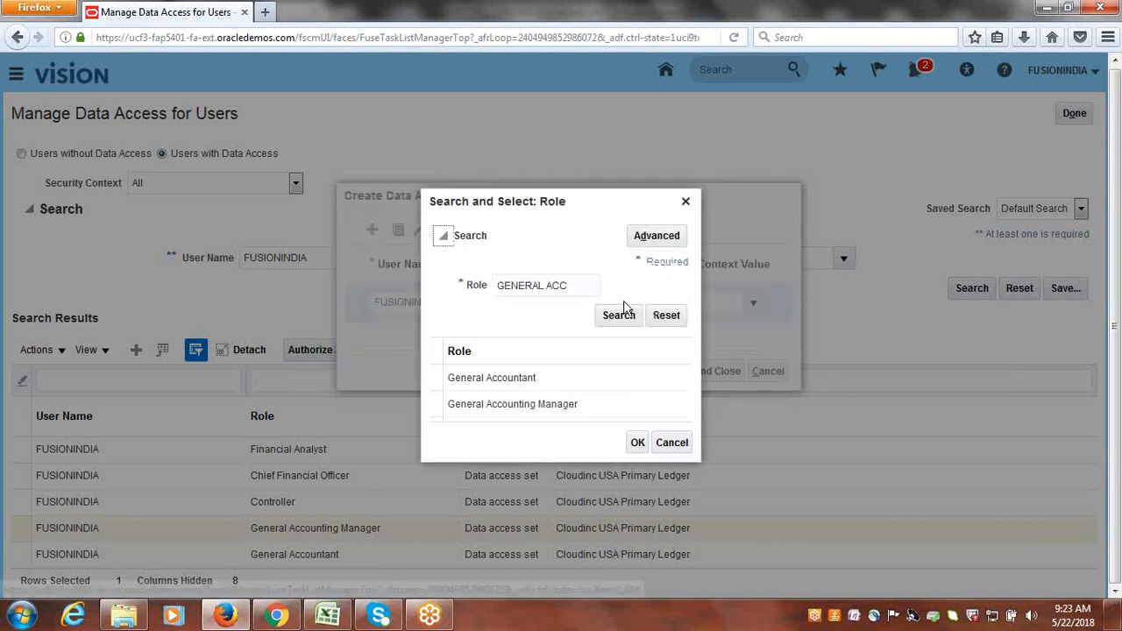
click(532, 376)
click(554, 405)
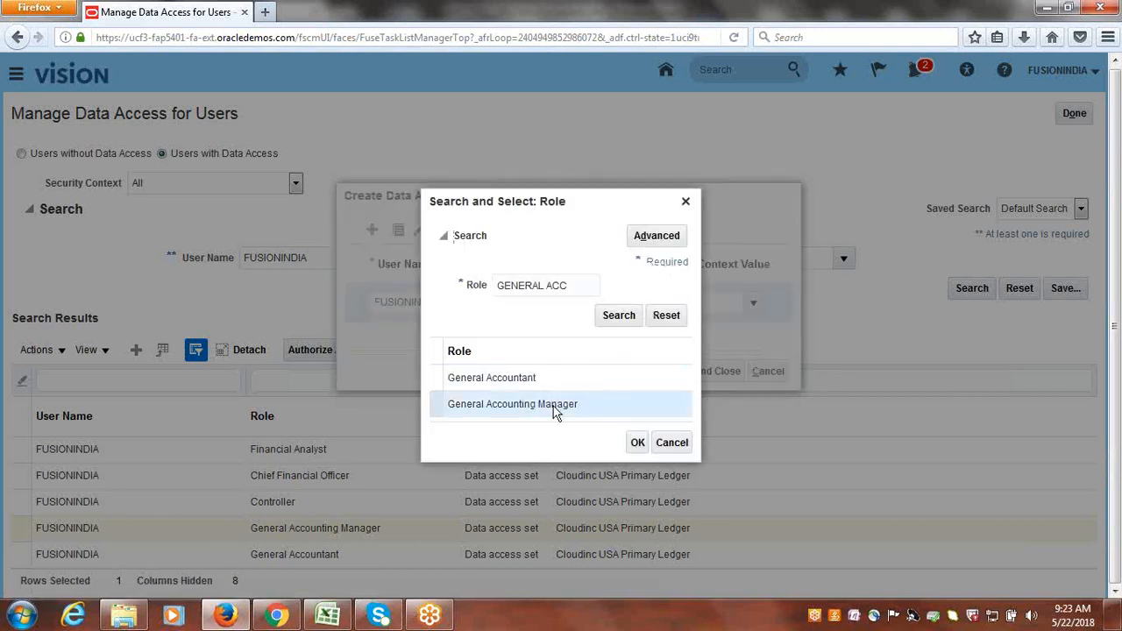
click(638, 442)
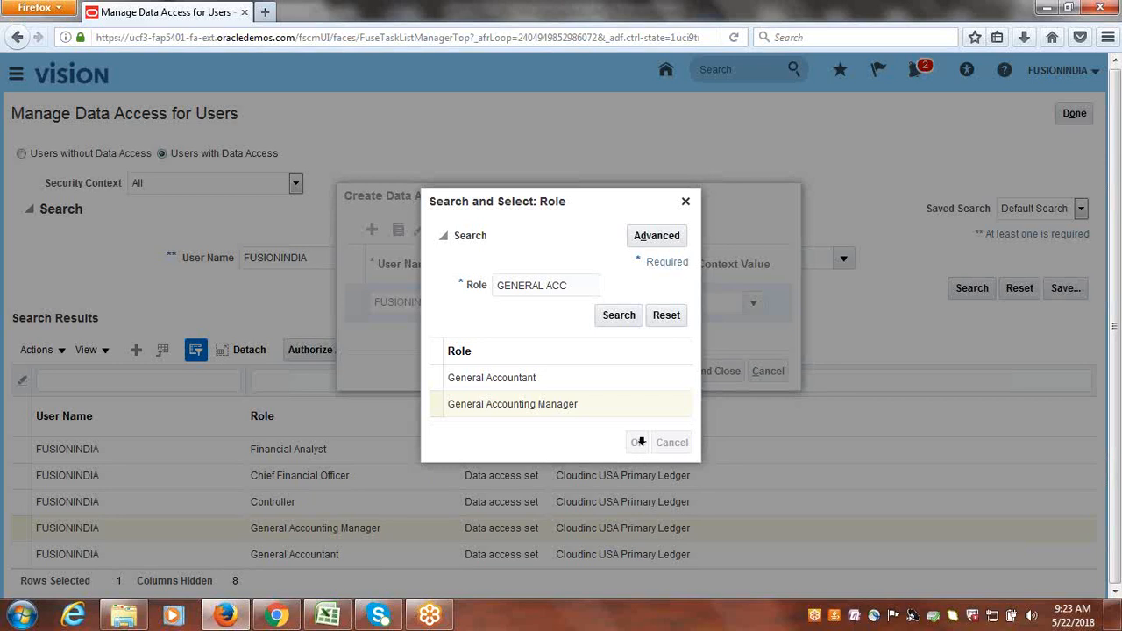
Set the new data access row's security context to Data access set and search "GOOGLE" to choose the Google USA Primary context value
click(625, 302)
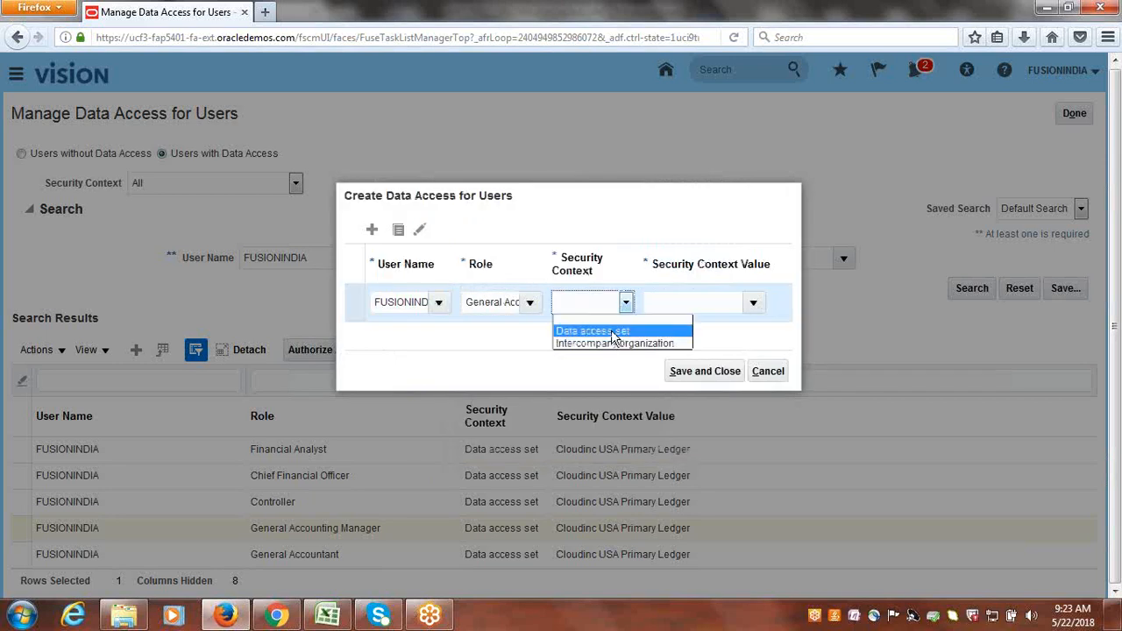
click(613, 332)
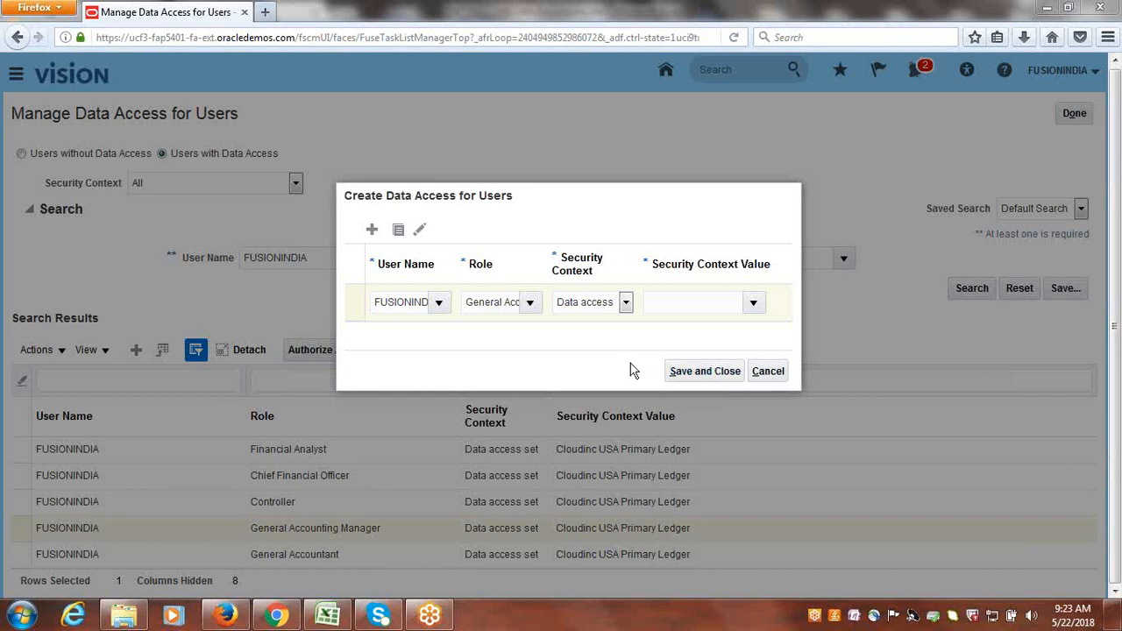
click(687, 308)
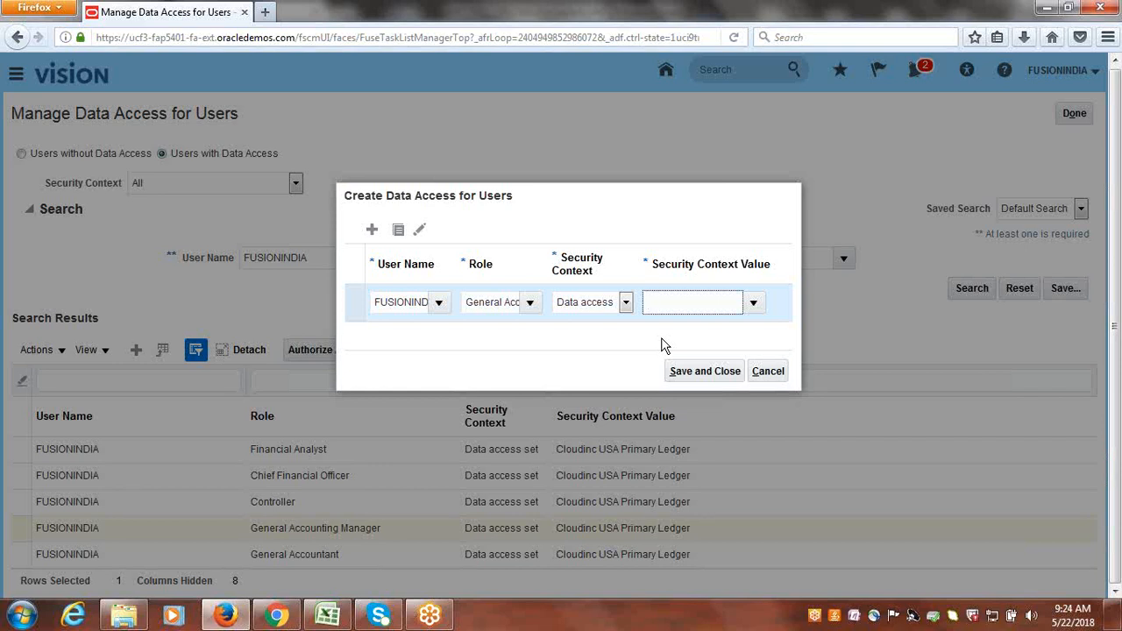
text(Gpp)
text(GLE)
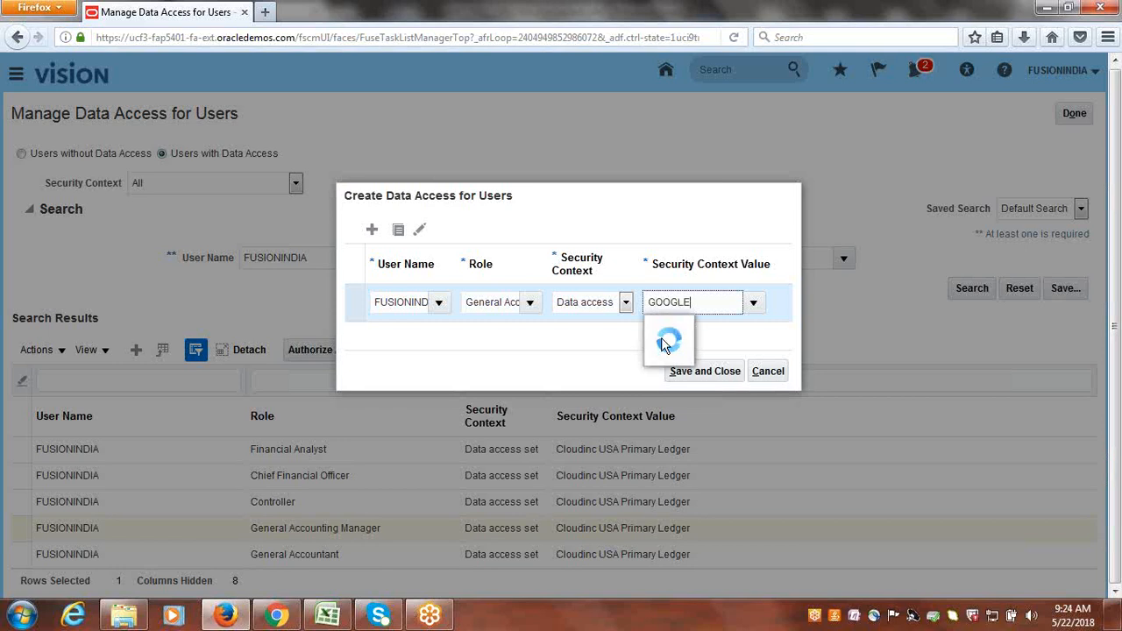
click(659, 331)
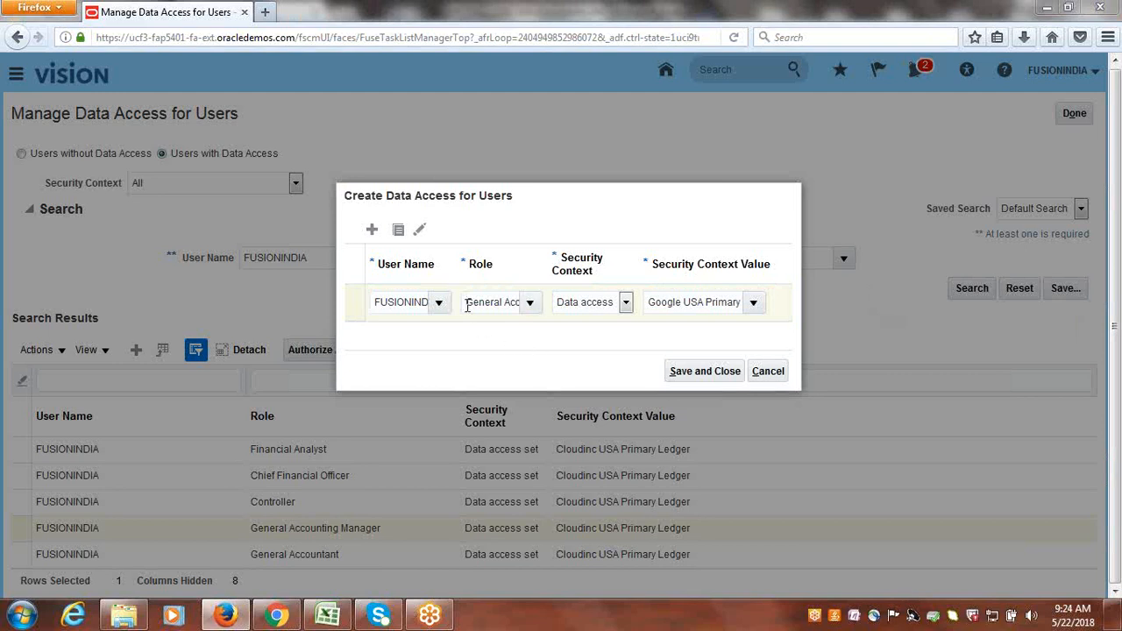
drag(462, 302, 540, 305)
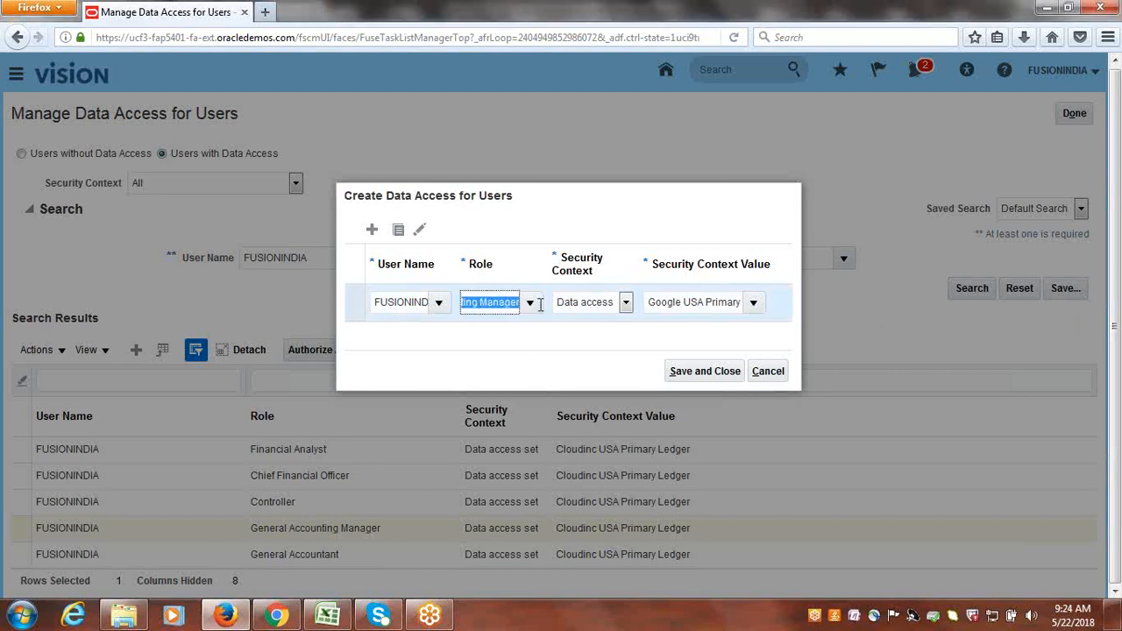
click(502, 342)
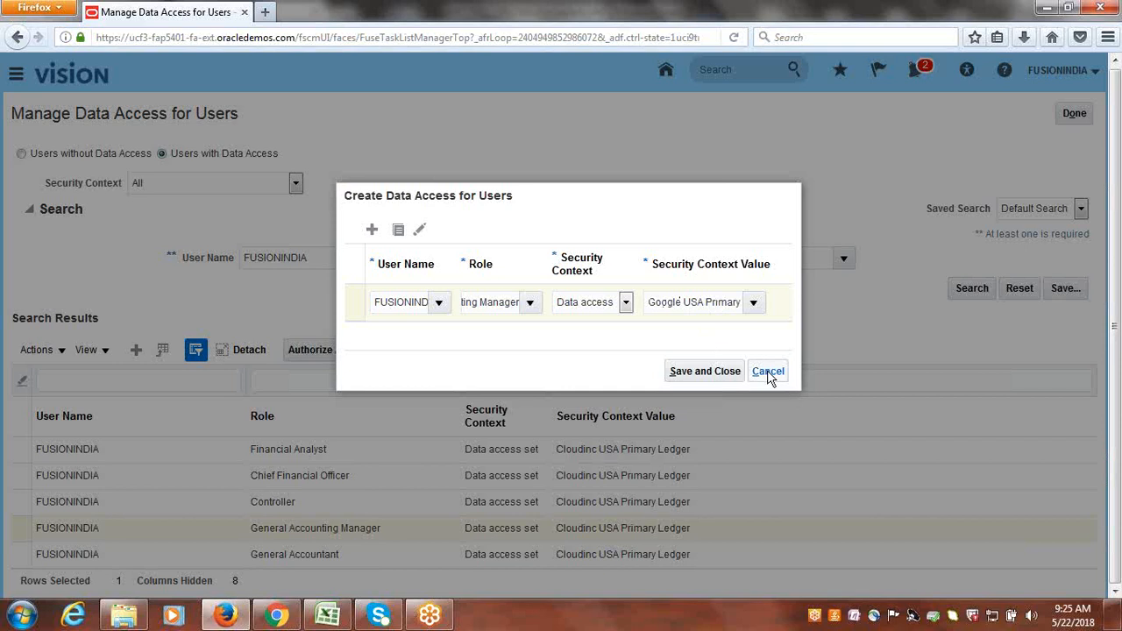
Switch to the class discussions workbook in Excel and examine the responsibility, data access set and ledger set lines in rows 153 to 162
click(326, 615)
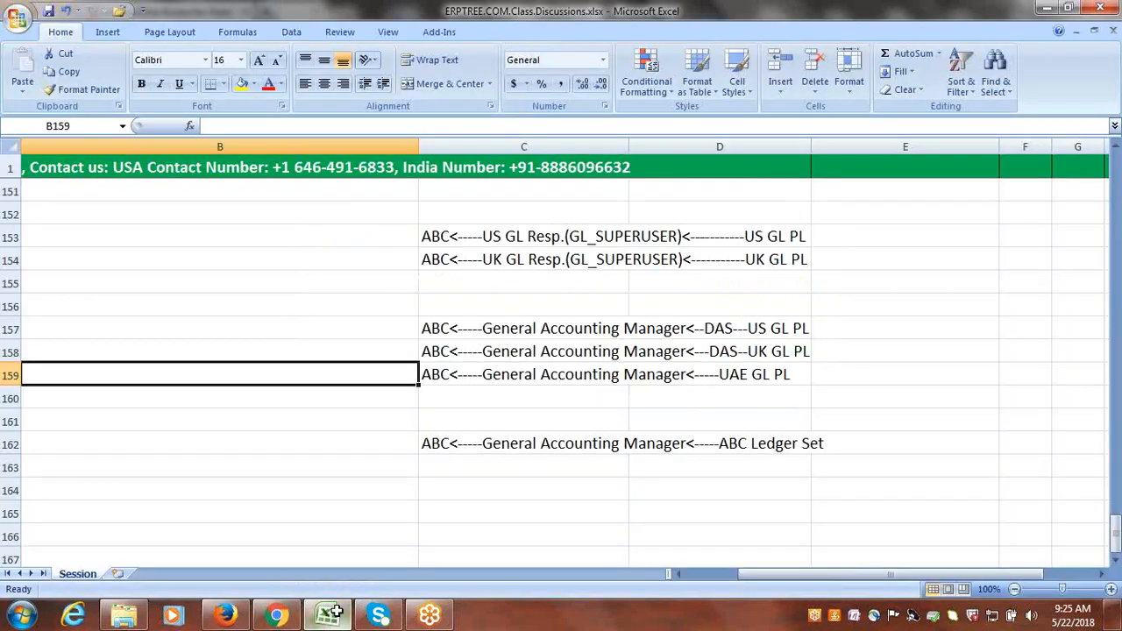
drag(489, 245, 697, 366)
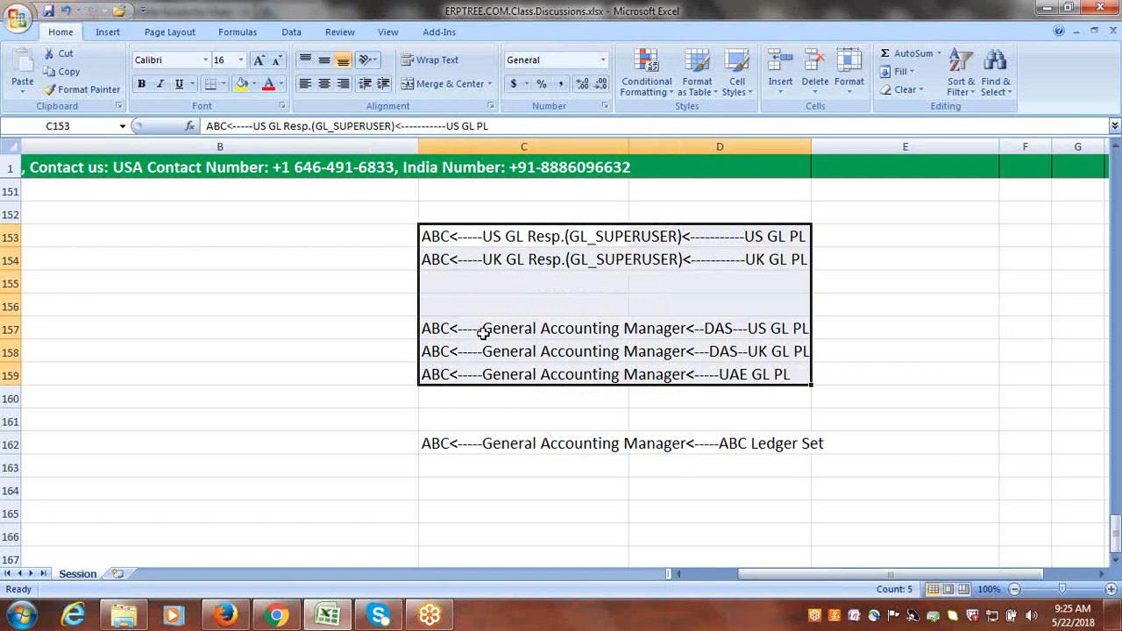
click(487, 332)
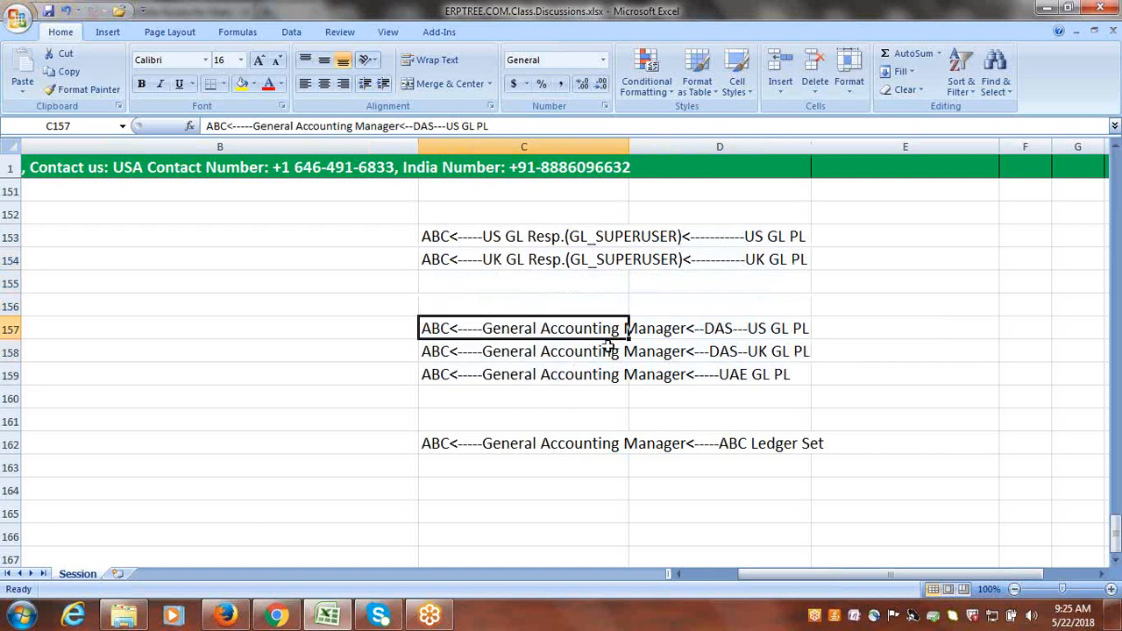
drag(520, 330, 727, 373)
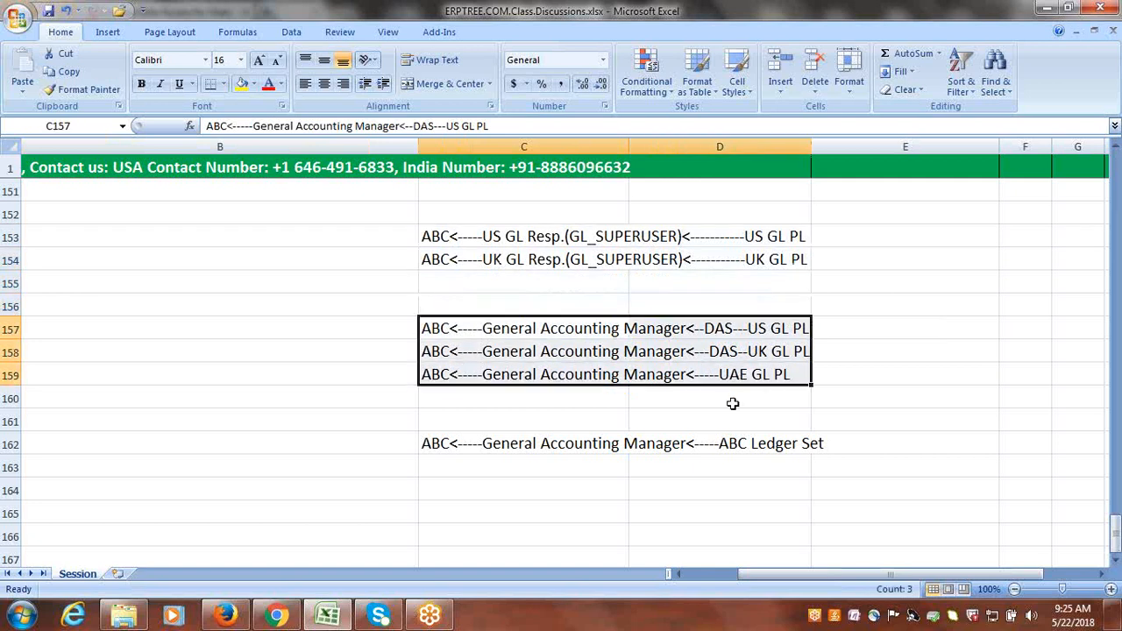
click(723, 488)
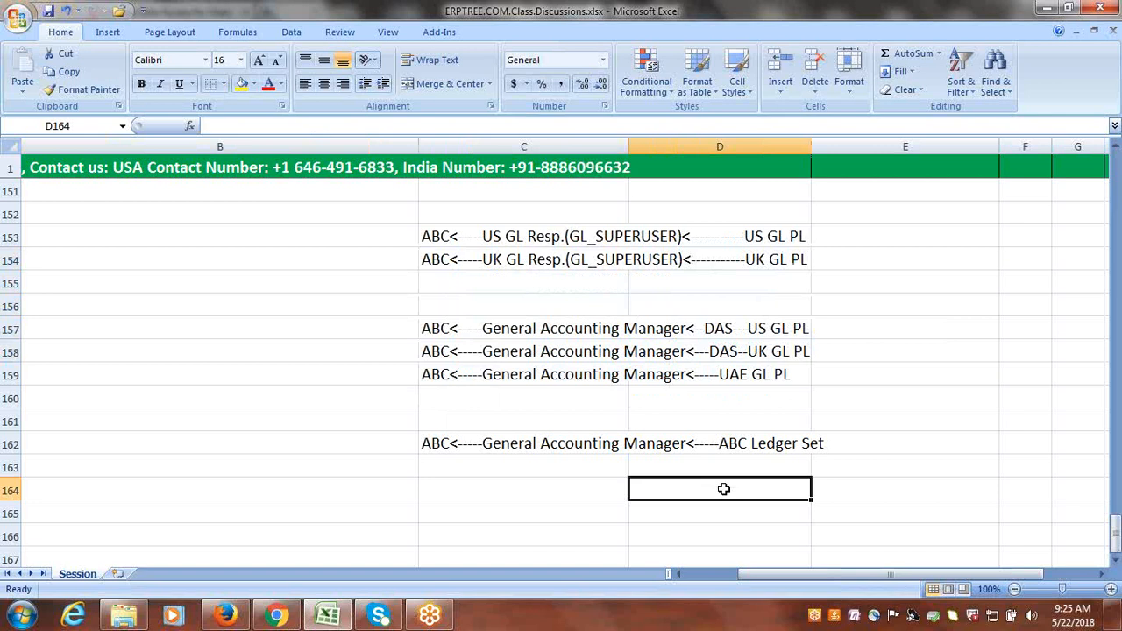
click(1003, 15)
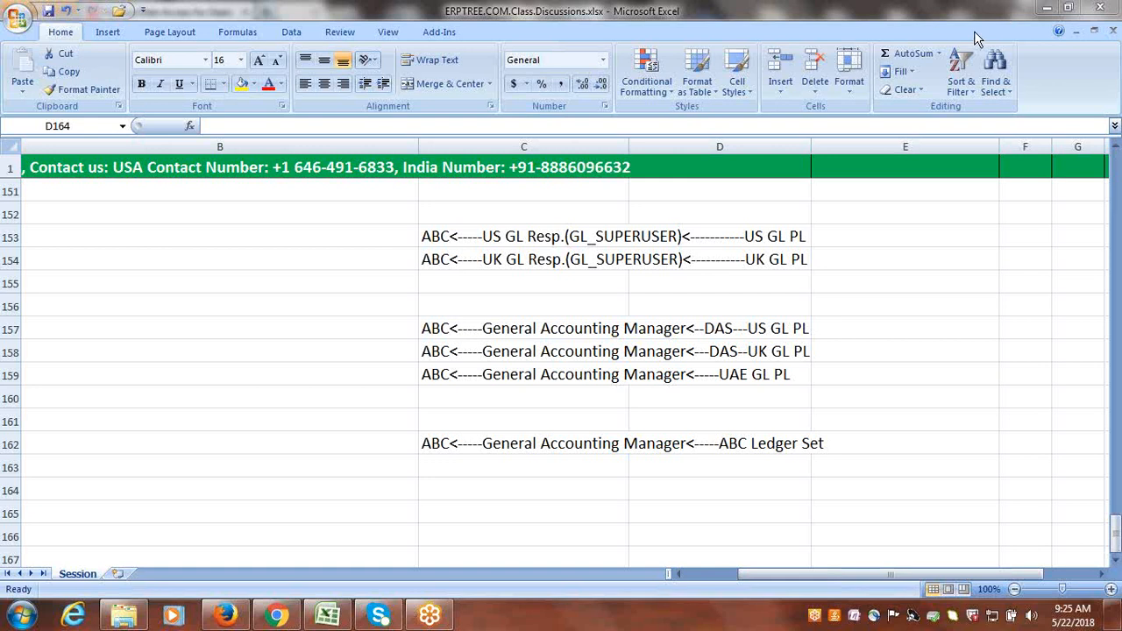
click(460, 442)
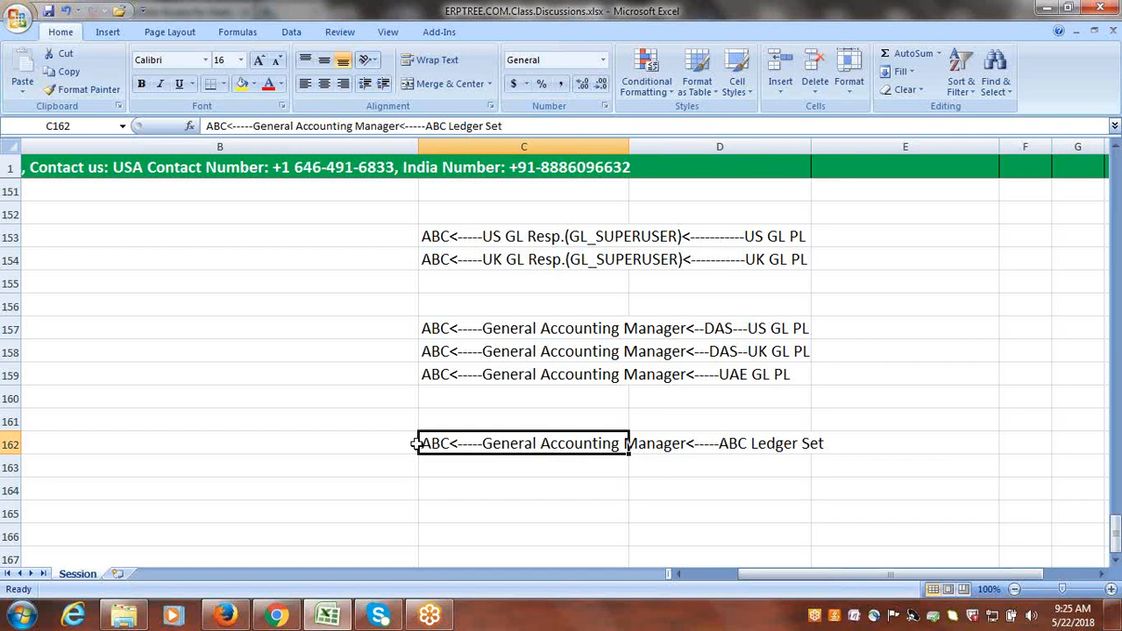
click(545, 467)
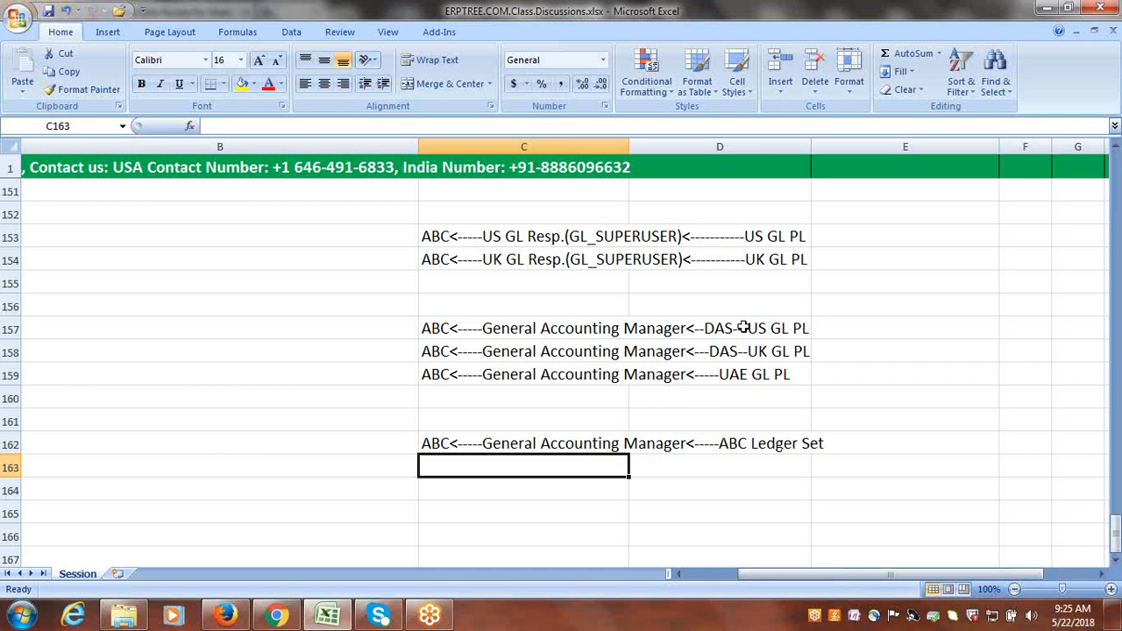
click(755, 499)
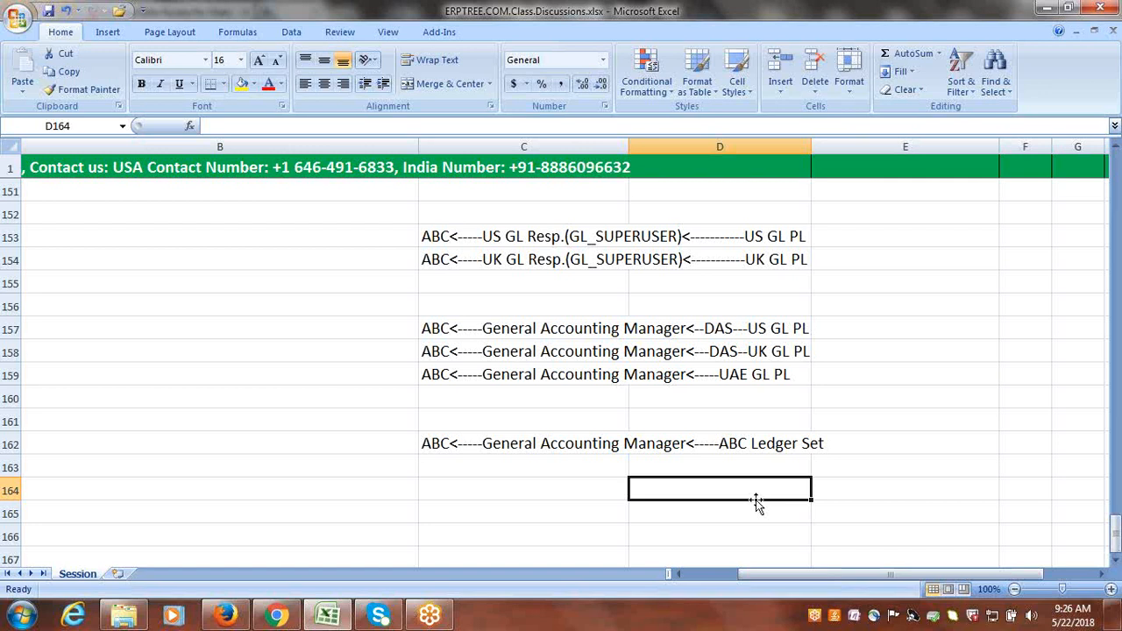
click(606, 443)
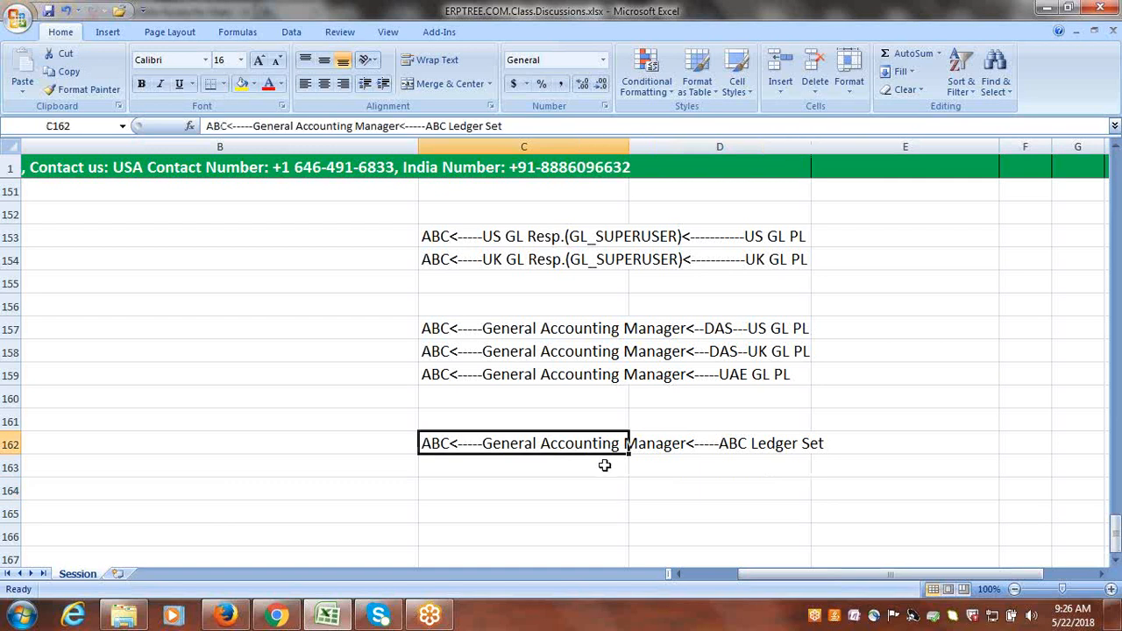
click(603, 465)
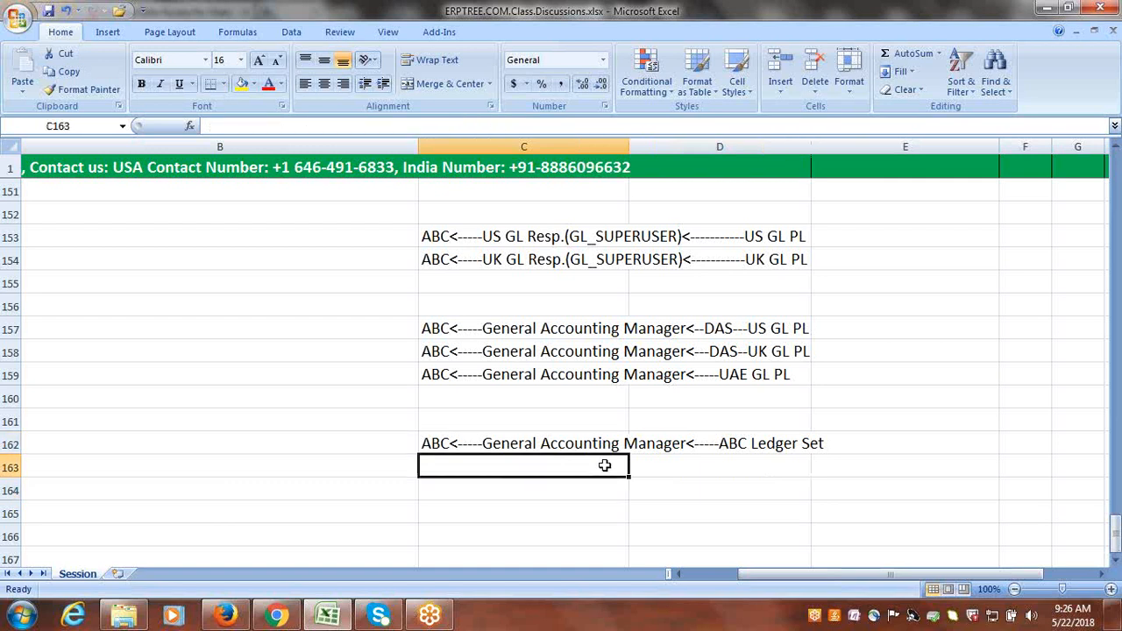
click(1010, 26)
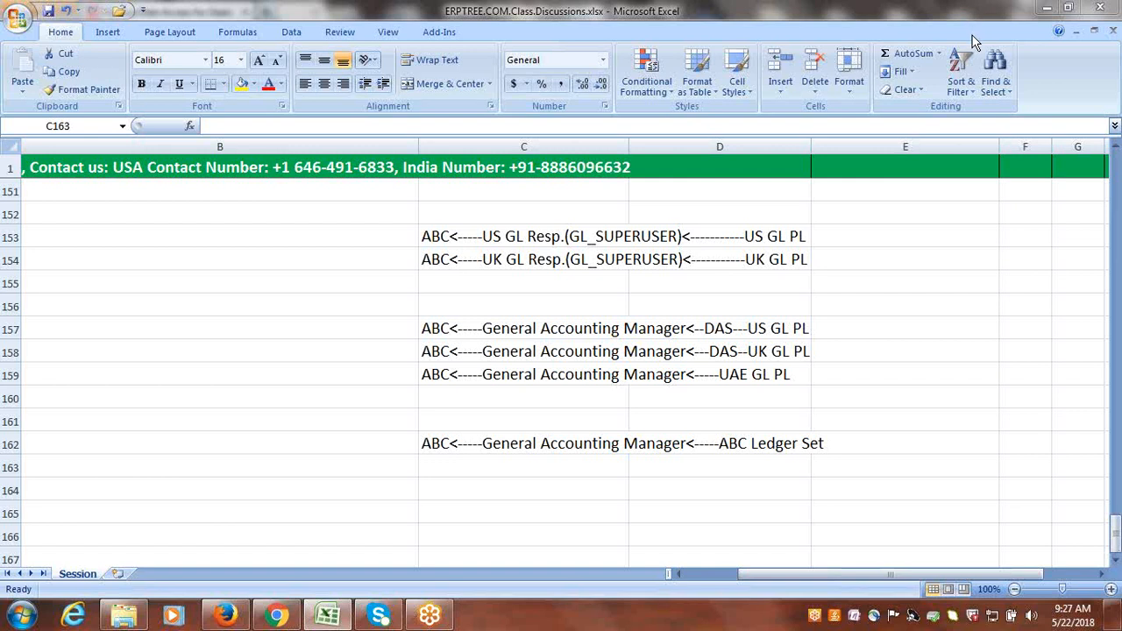
key(Right)
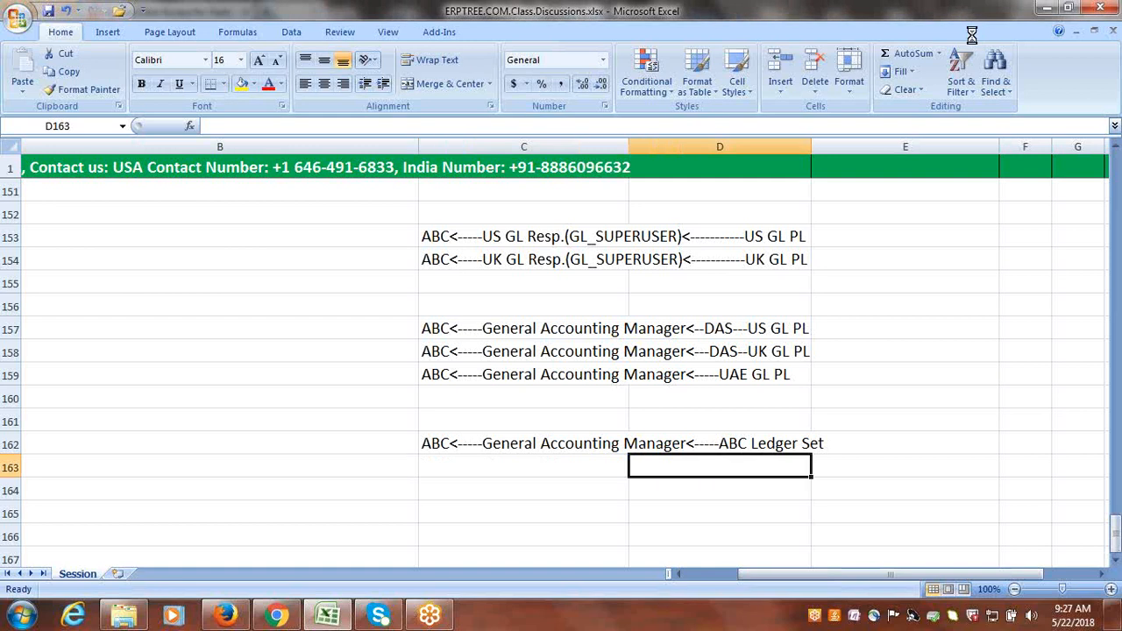
drag(354, 488, 412, 513)
click(605, 320)
drag(1115, 536, 1111, 456)
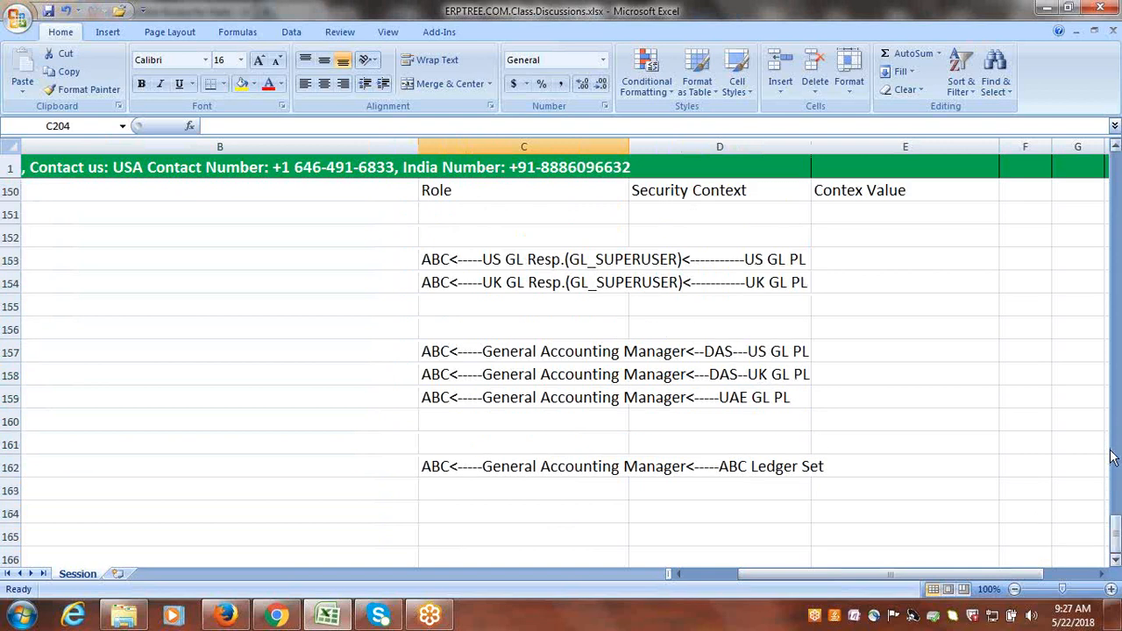
click(1007, 14)
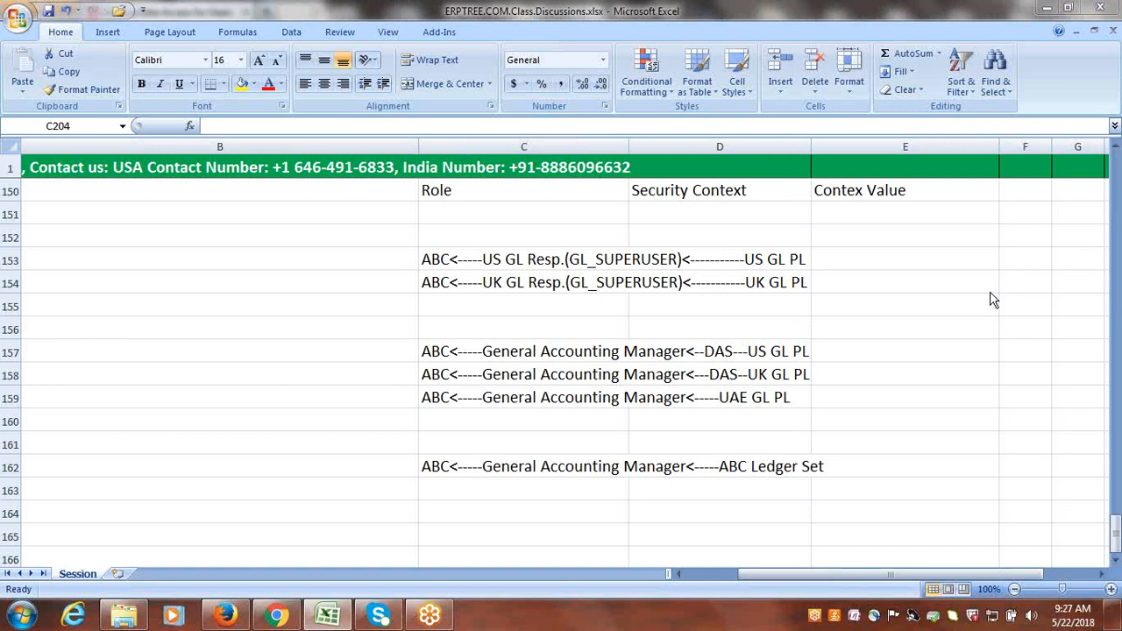
click(973, 33)
click(942, 351)
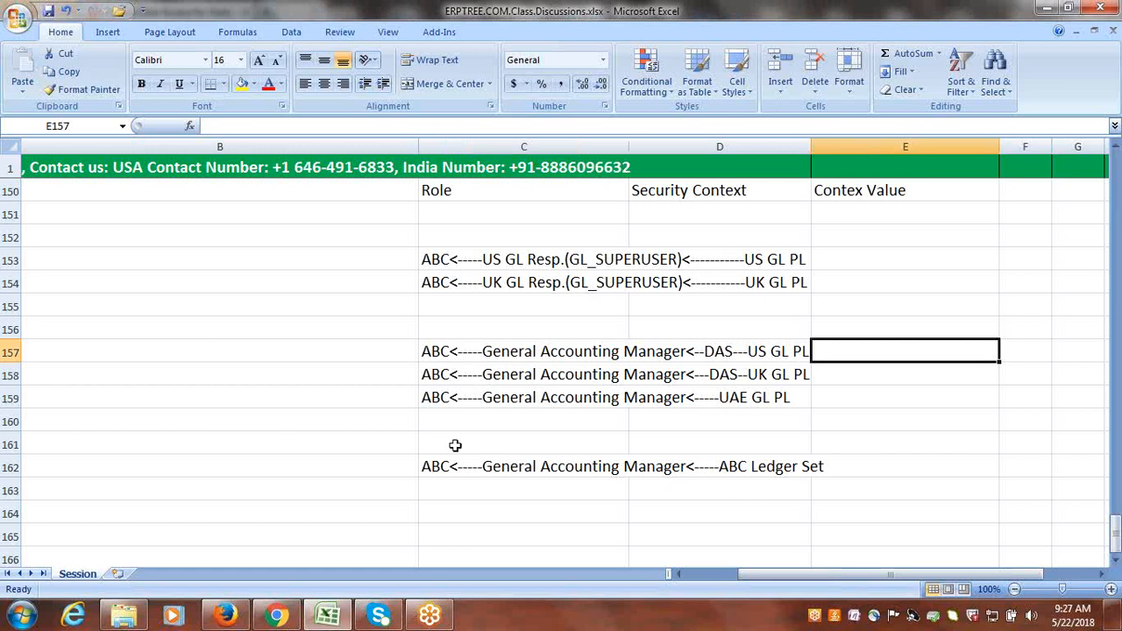
Compare the ABC Ledger Set assignment in C162 with the individual General Accounting Manager ledger assignments in C157 to C159
drag(449, 466, 729, 467)
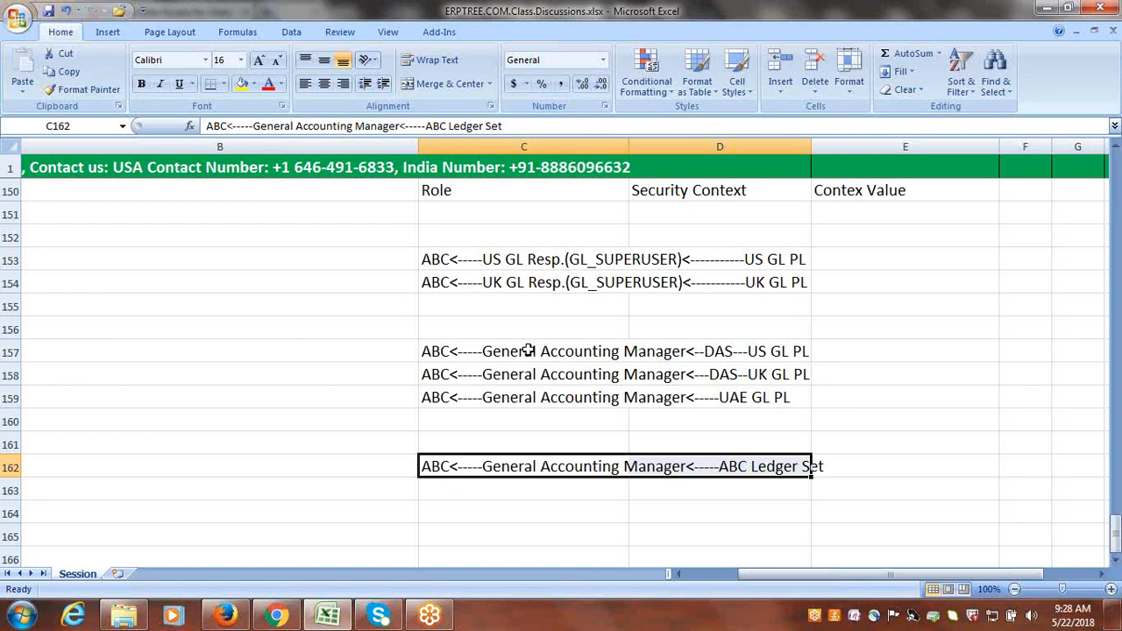
drag(526, 351, 686, 351)
double_click(485, 354)
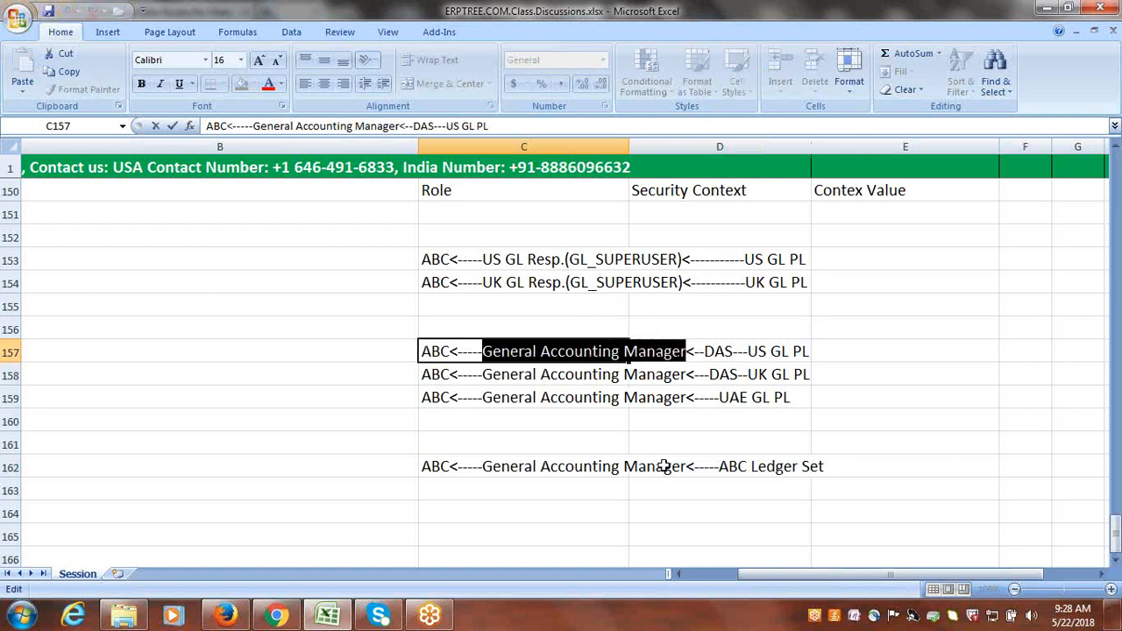
click(575, 433)
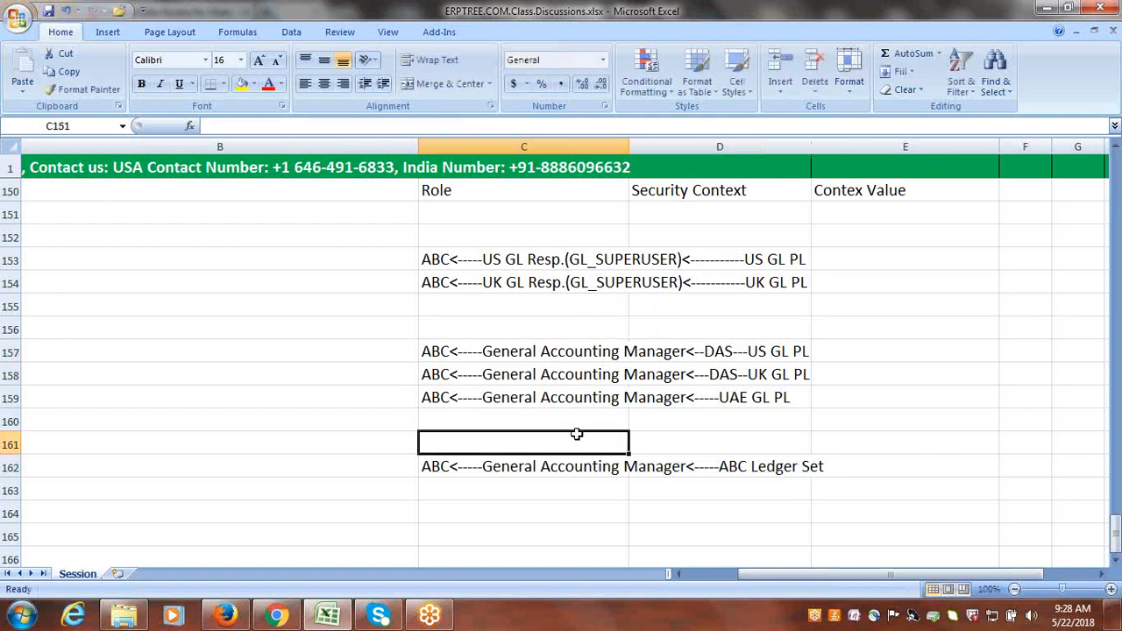
click(935, 332)
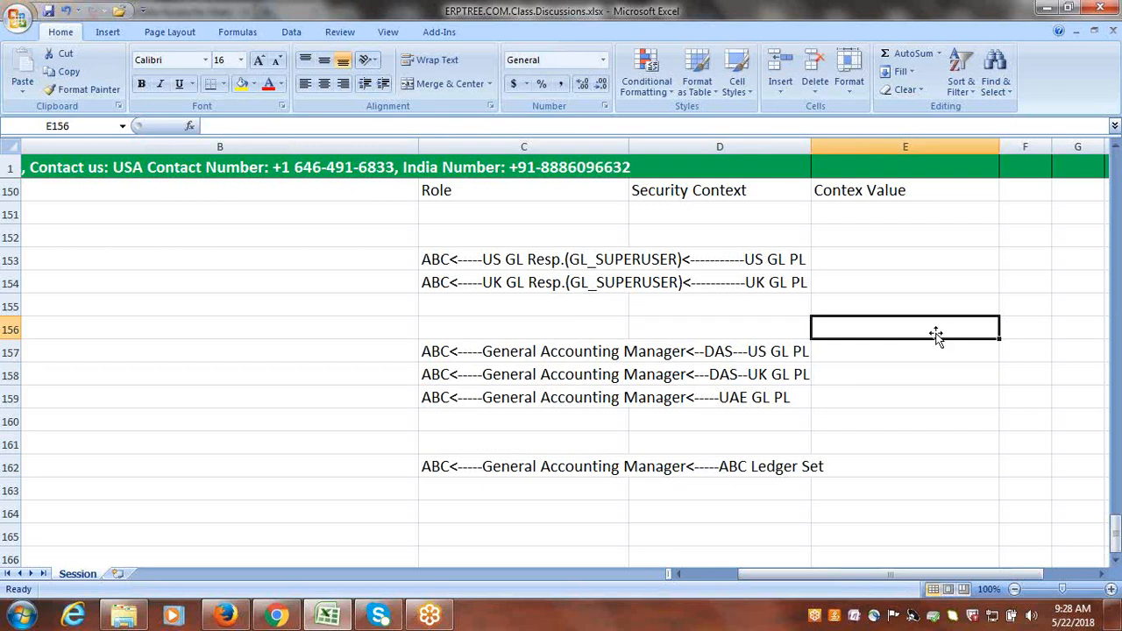
key(Down)
key(Down)
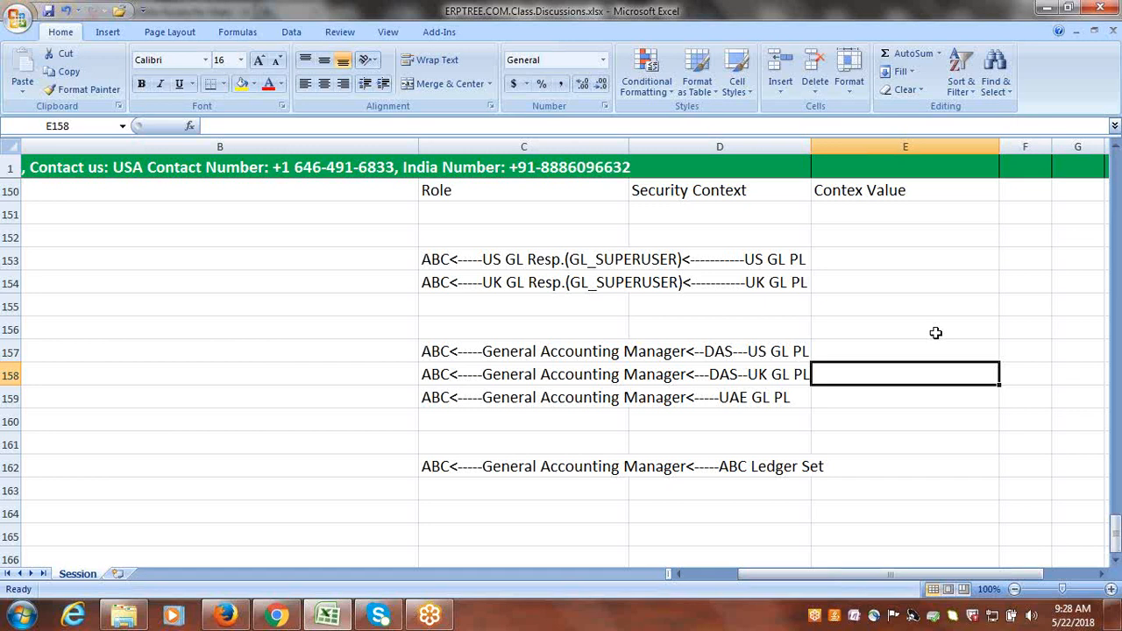
click(869, 399)
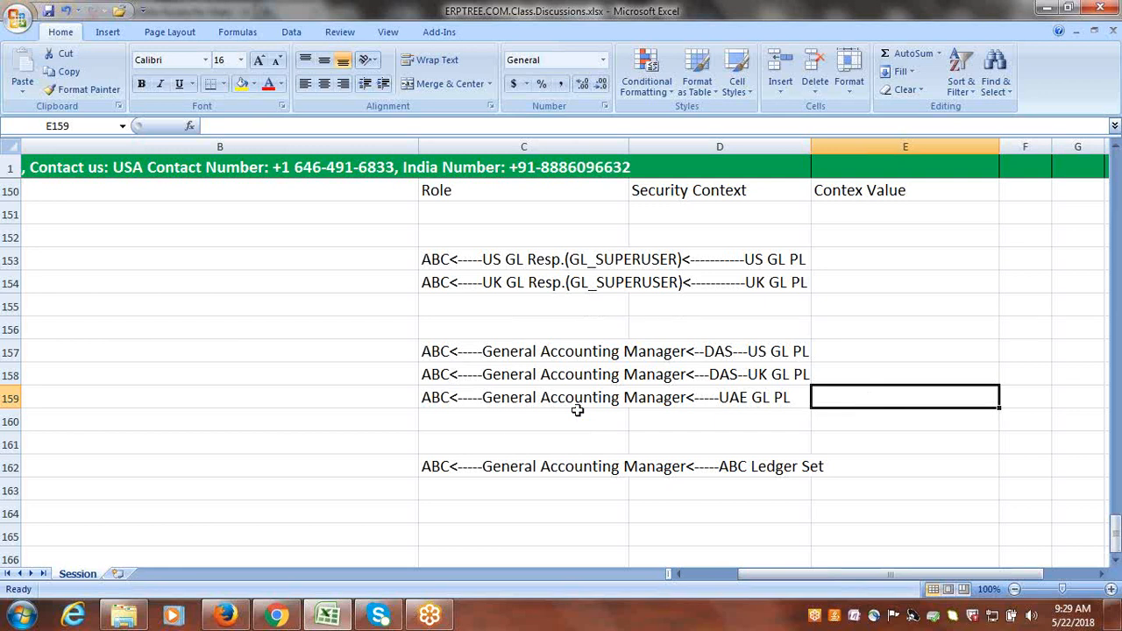
click(873, 303)
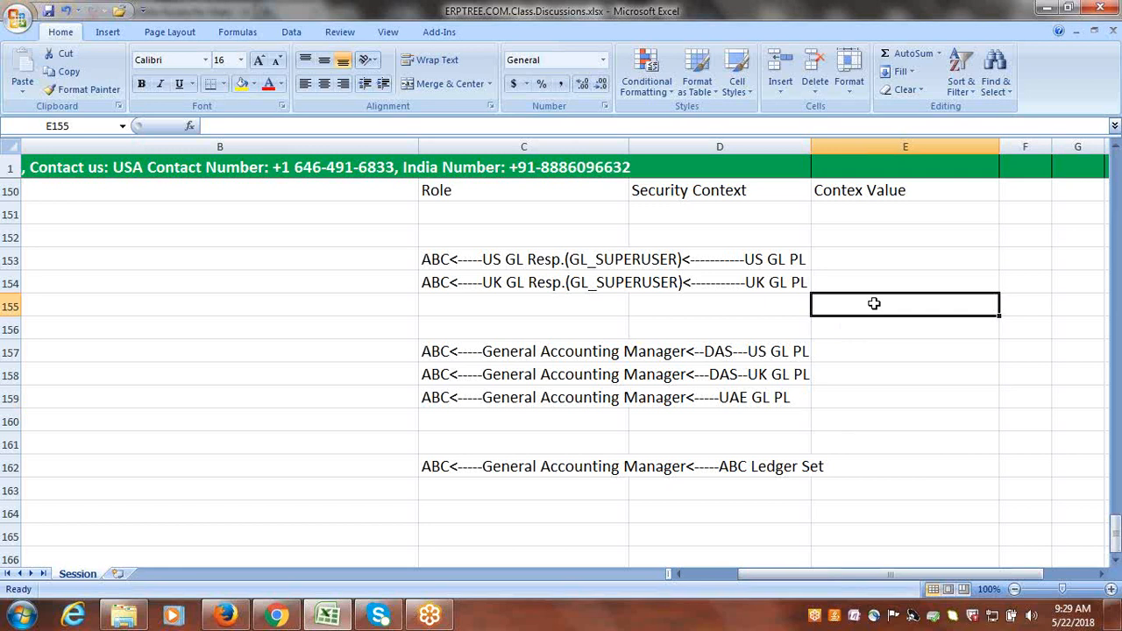
Go back to the setup task list in the class notes and select "Assign GL Roles to User" in A137
click(323, 616)
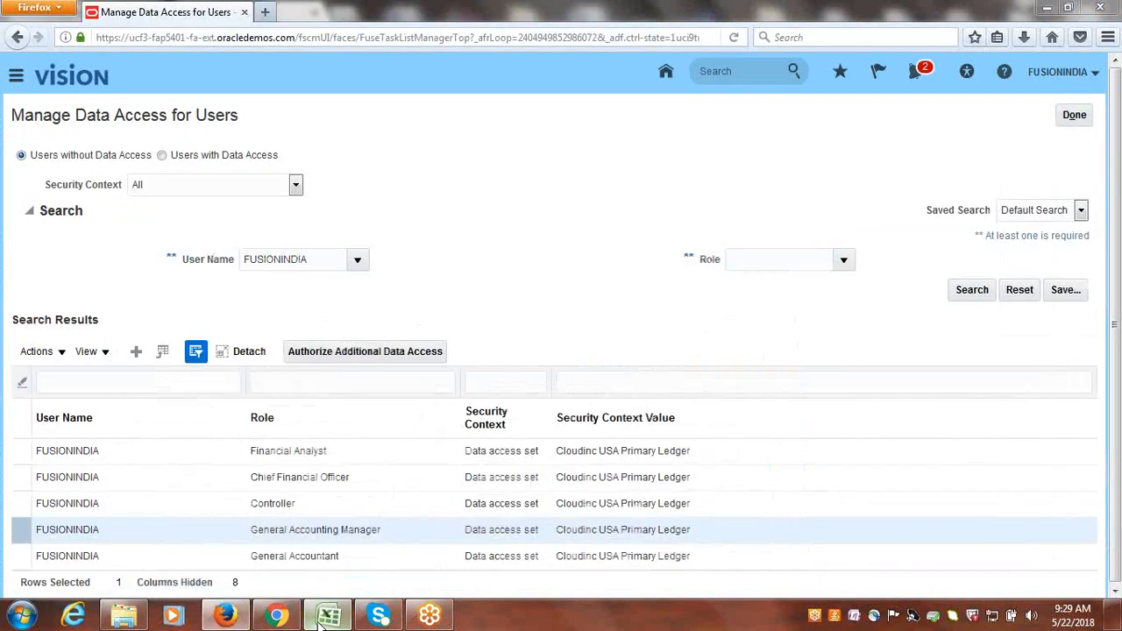
click(322, 616)
drag(1115, 550, 1114, 578)
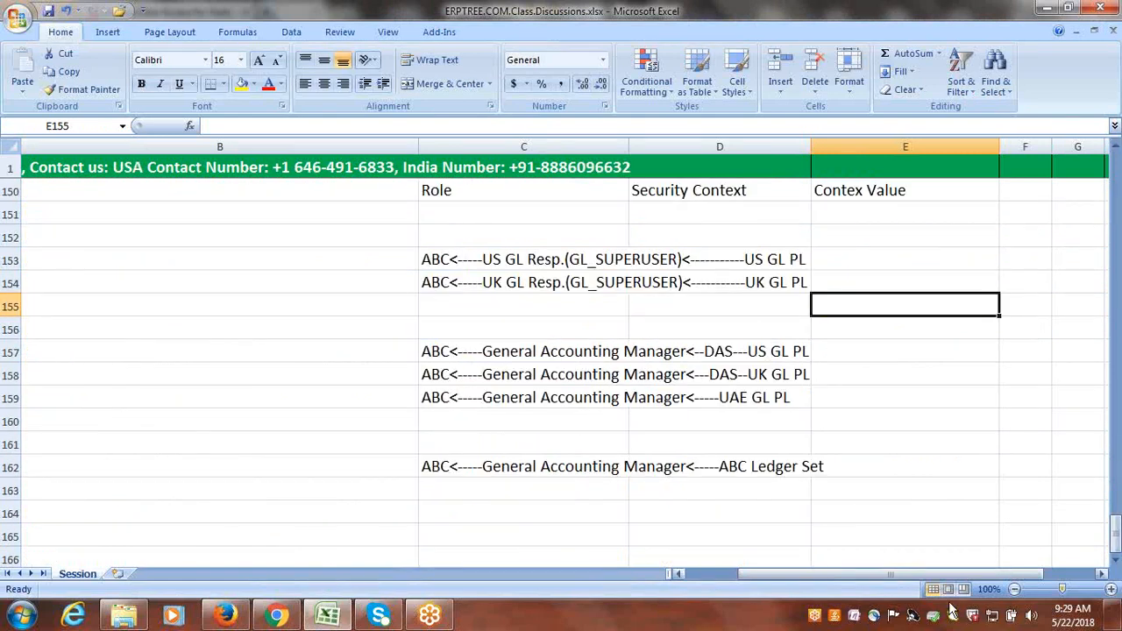
drag(938, 574, 886, 574)
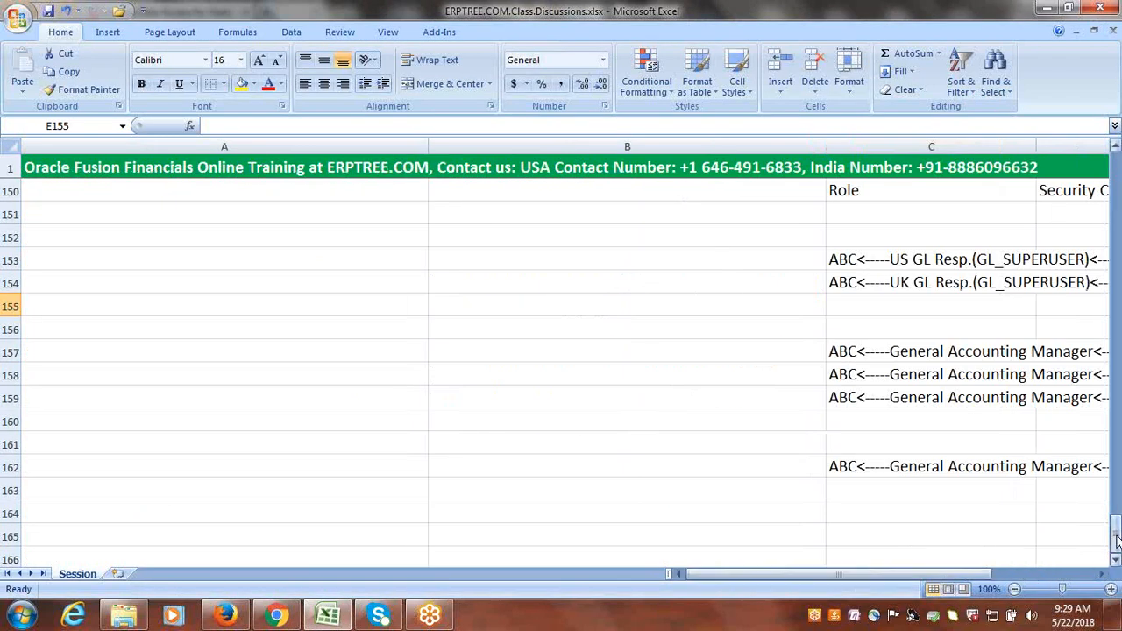
drag(1116, 536, 1115, 500)
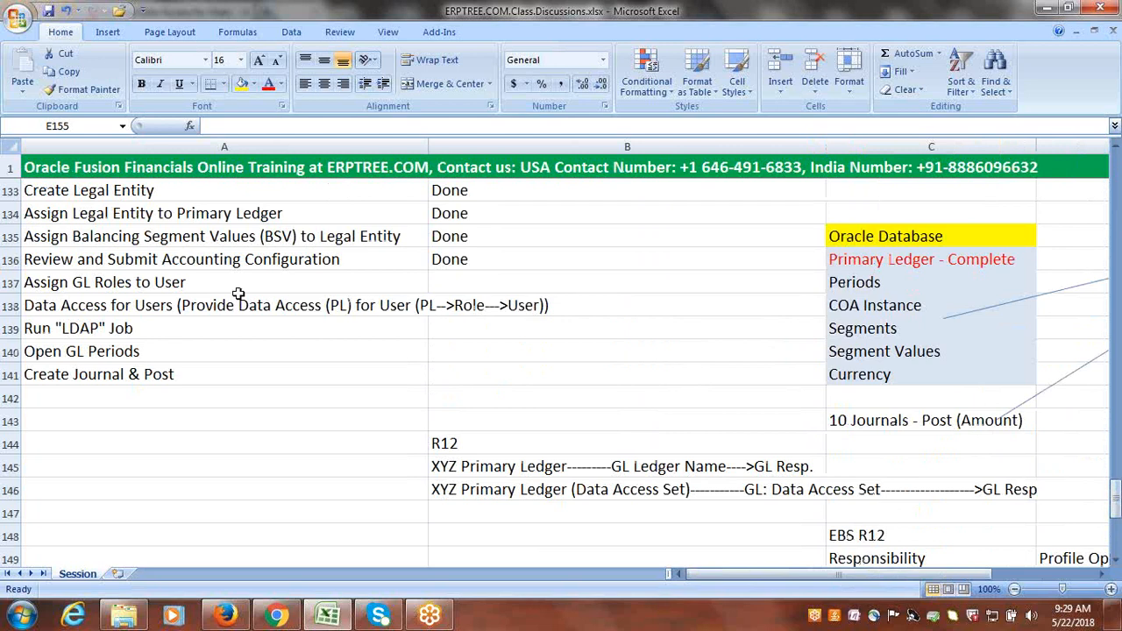
click(126, 283)
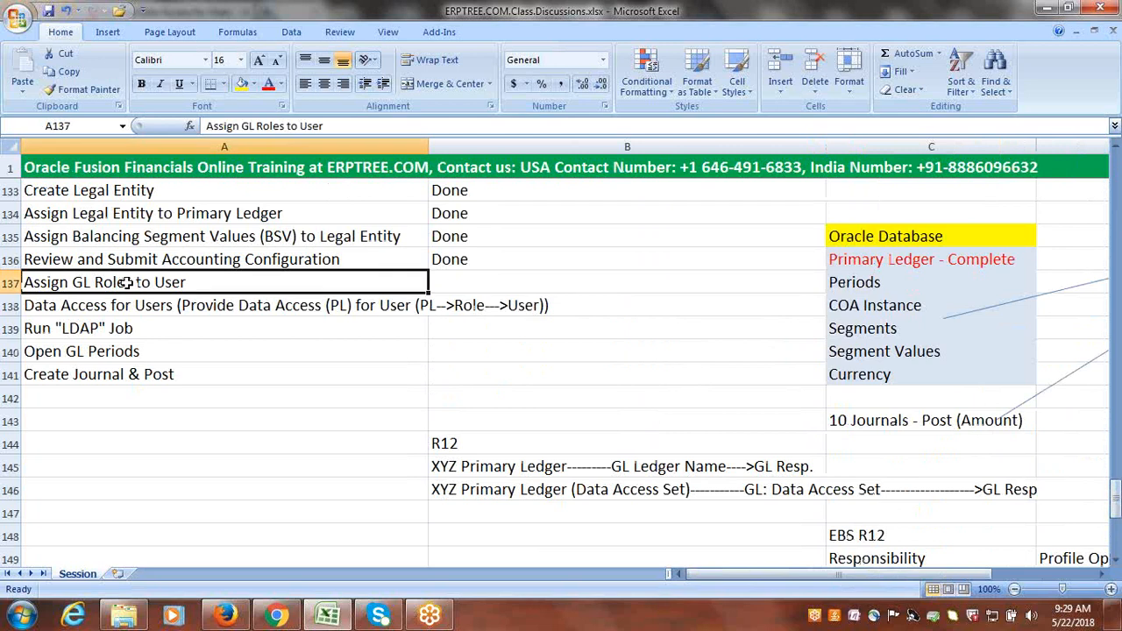
Check the data access and "LDAP" job tasks in A138 and A139, and switch to Firefox to close Manage Data Access for Users
click(160, 308)
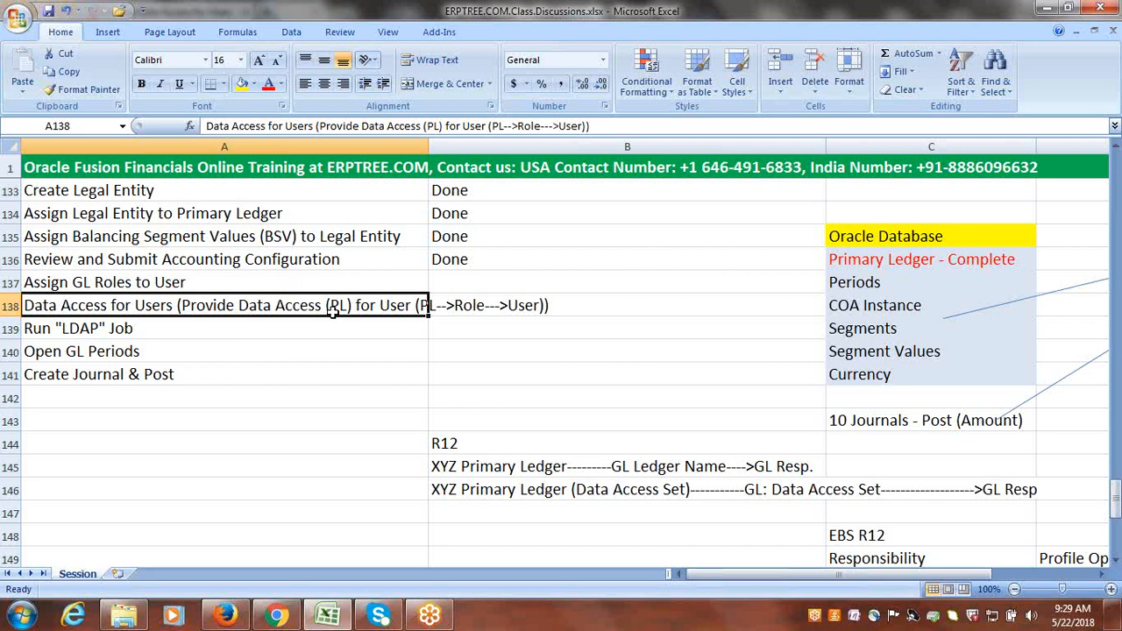
click(227, 320)
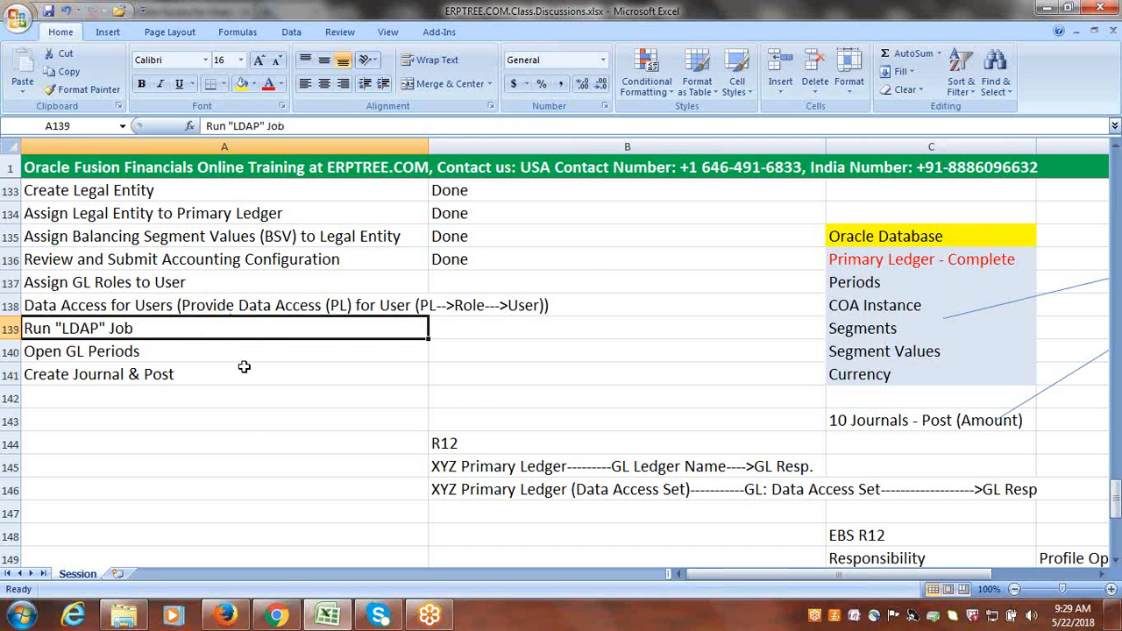
mouse_move(224, 619)
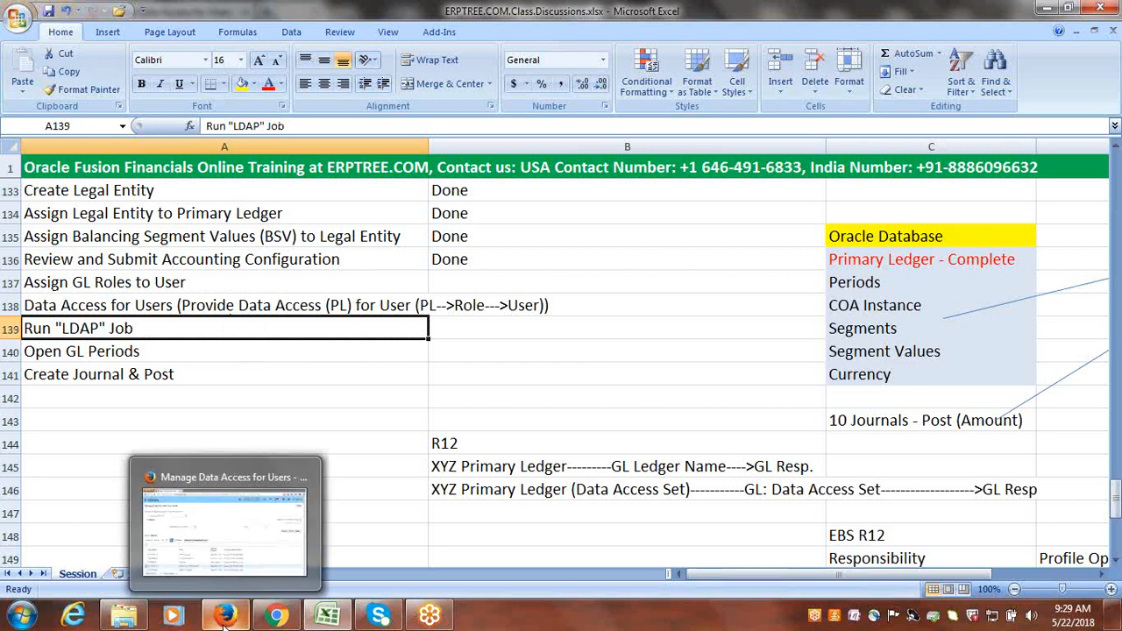
click(223, 619)
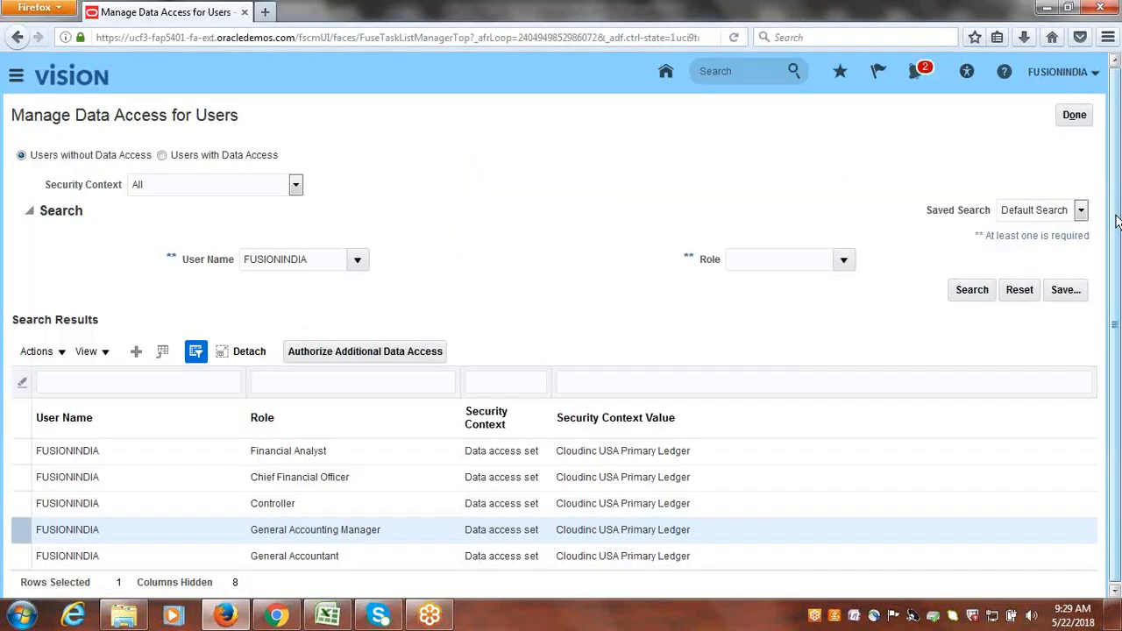
click(1075, 116)
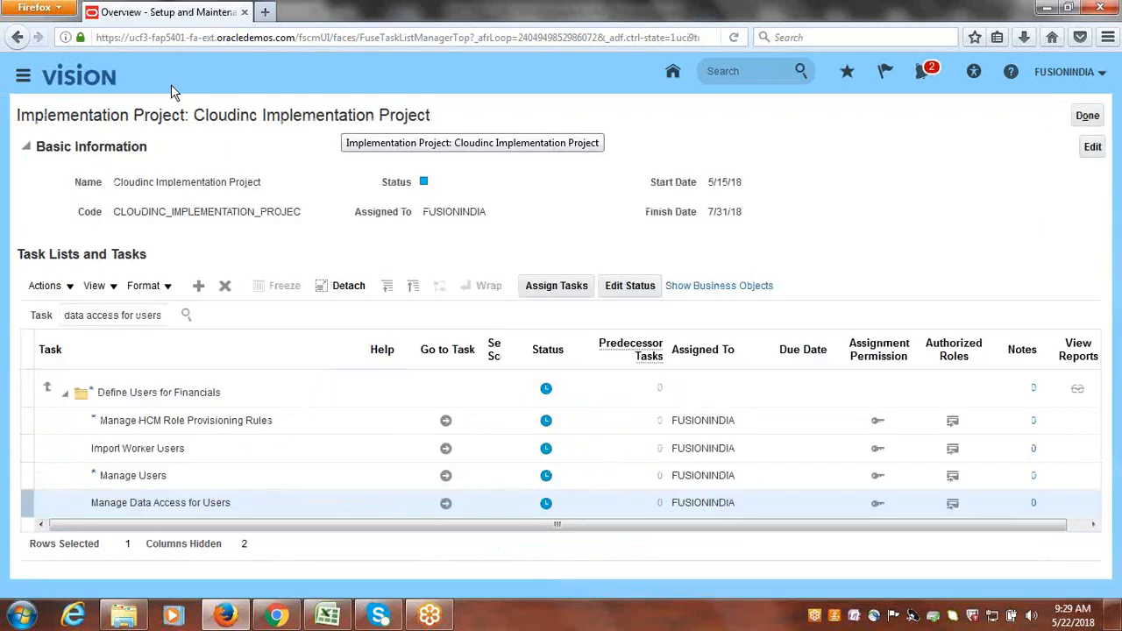
Open the Scheduled Processes overview
click(23, 76)
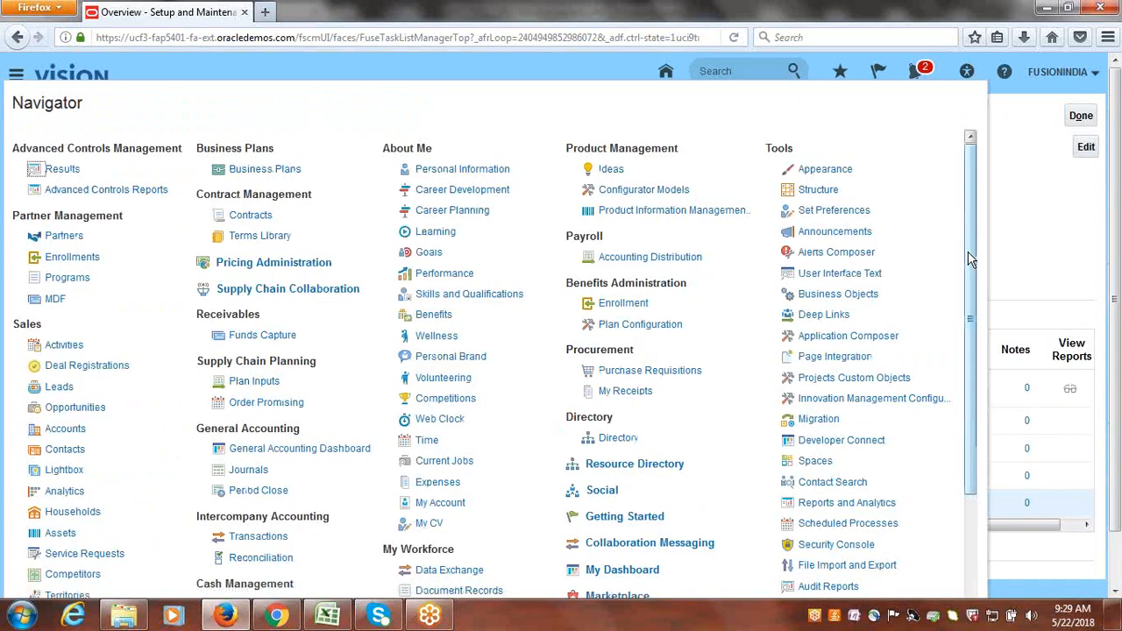
drag(969, 253, 983, 376)
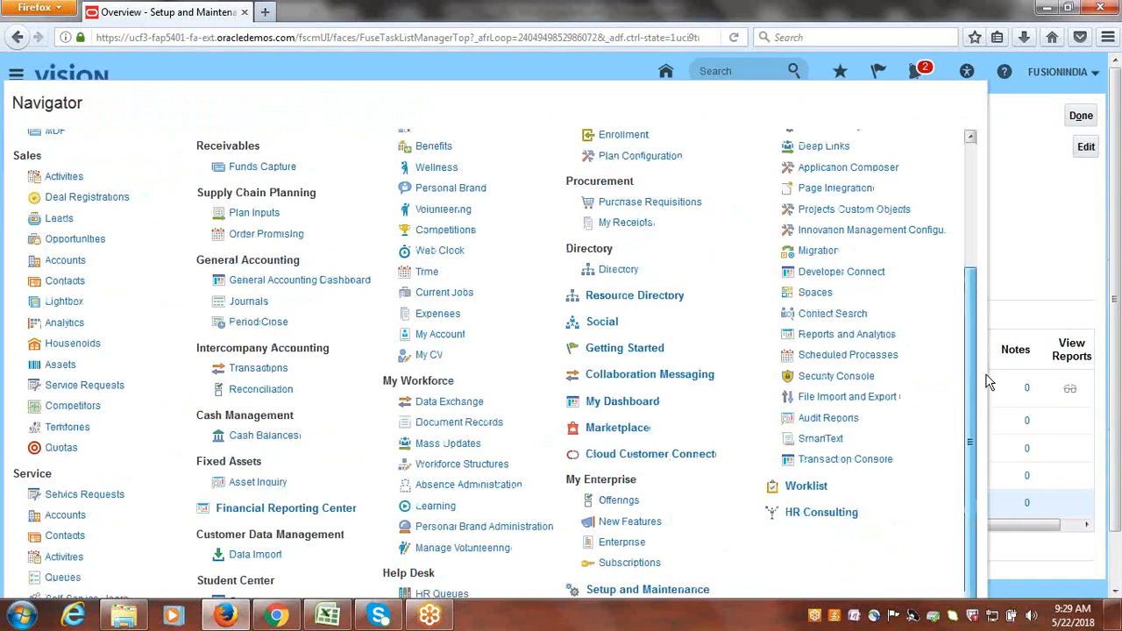
click(841, 360)
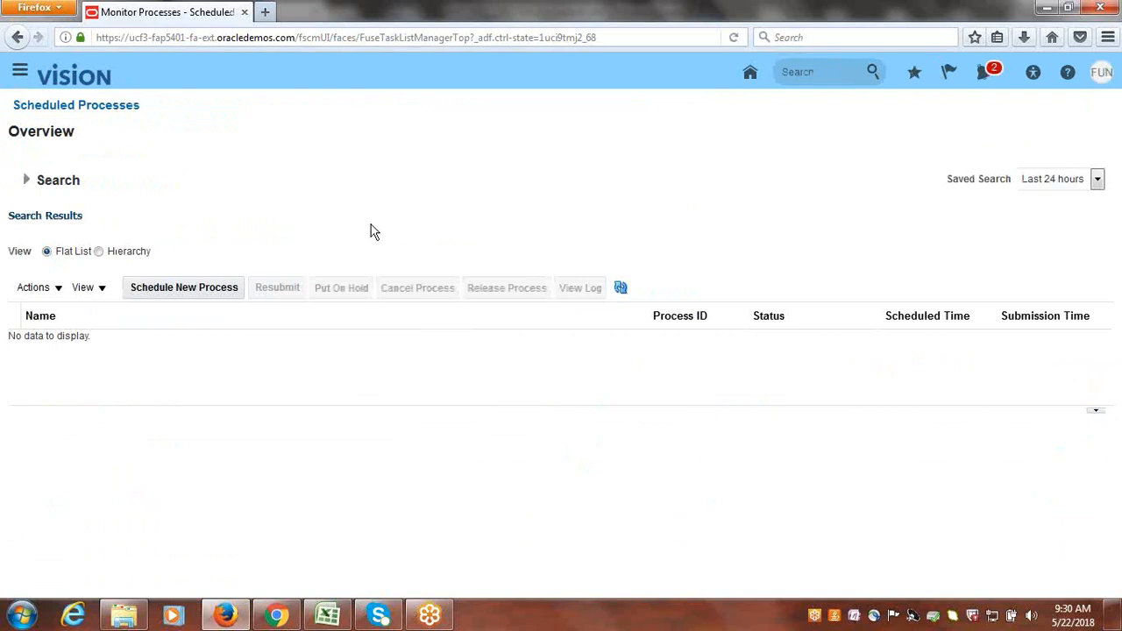
click(913, 77)
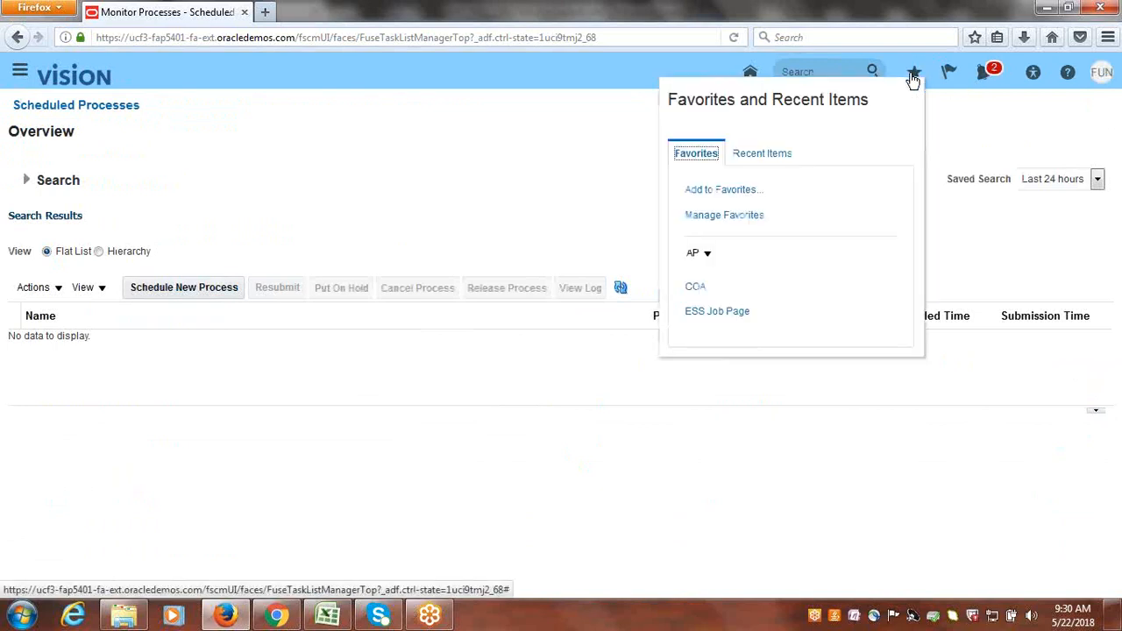
click(606, 145)
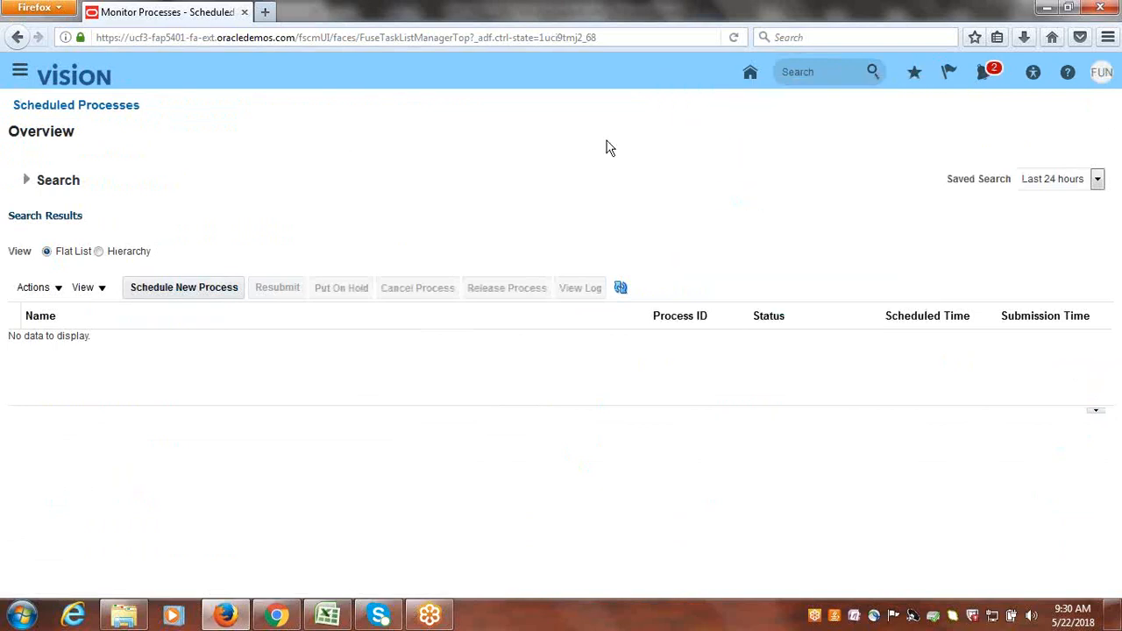
Start a new scheduled process of type Job and search "LDAP" to choose Retrieve Latest LDAP Changes as its name
click(173, 289)
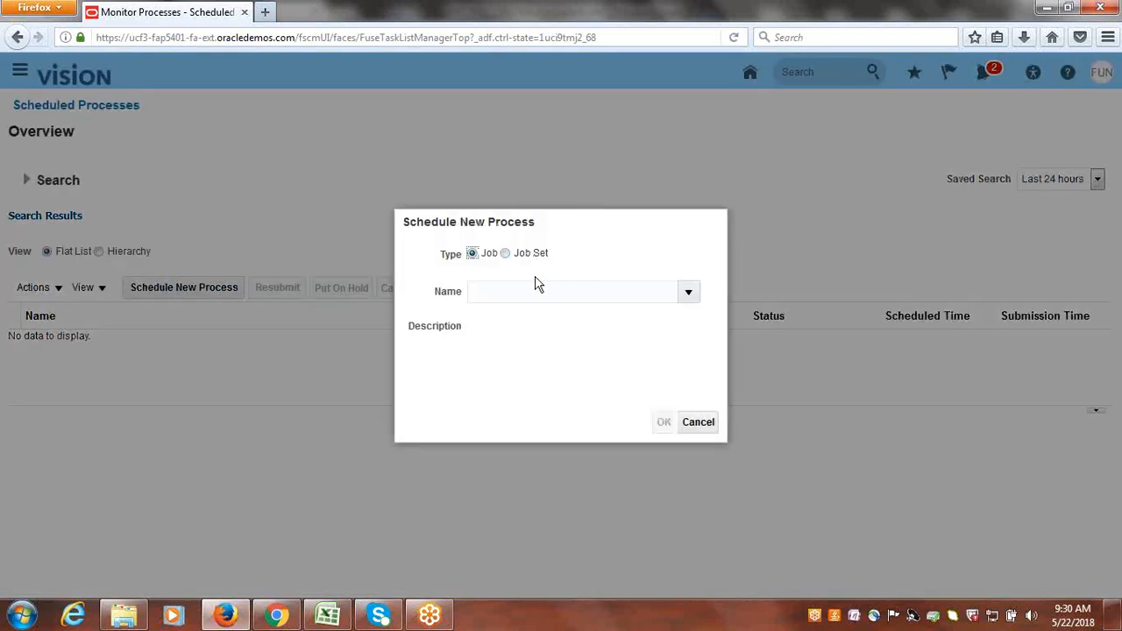
click(535, 290)
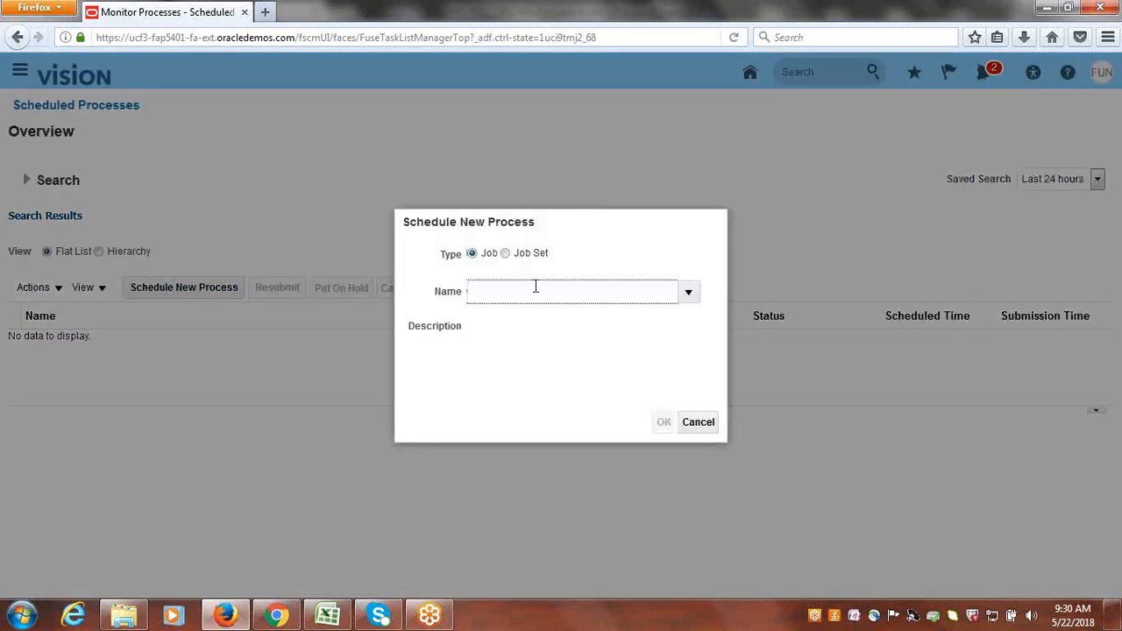
text(LDAP)
key(Tab)
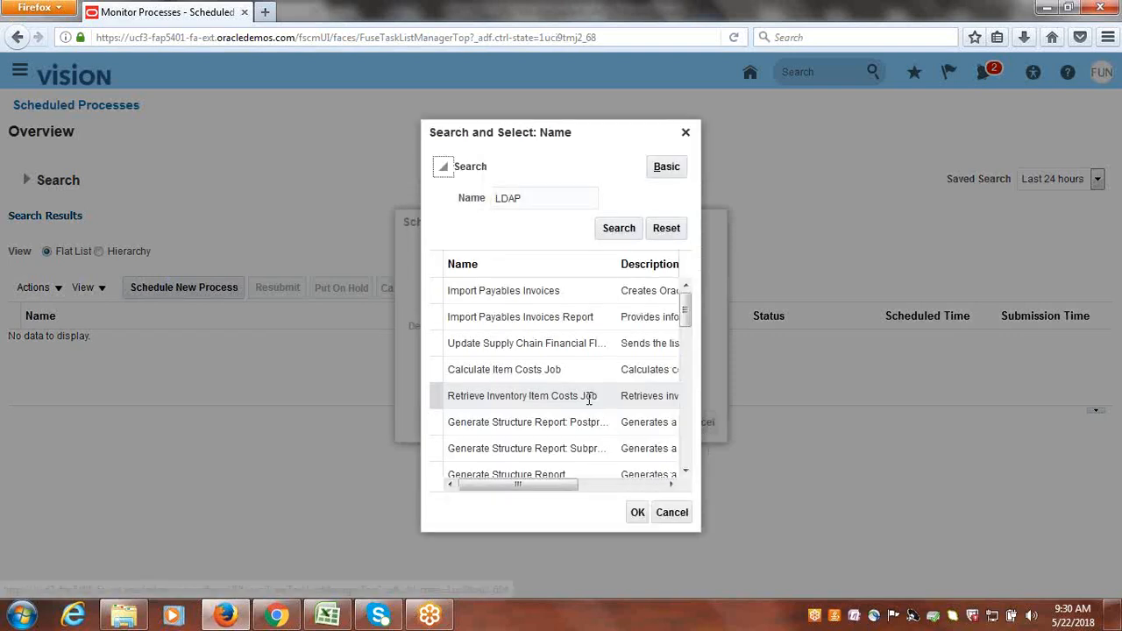
click(629, 230)
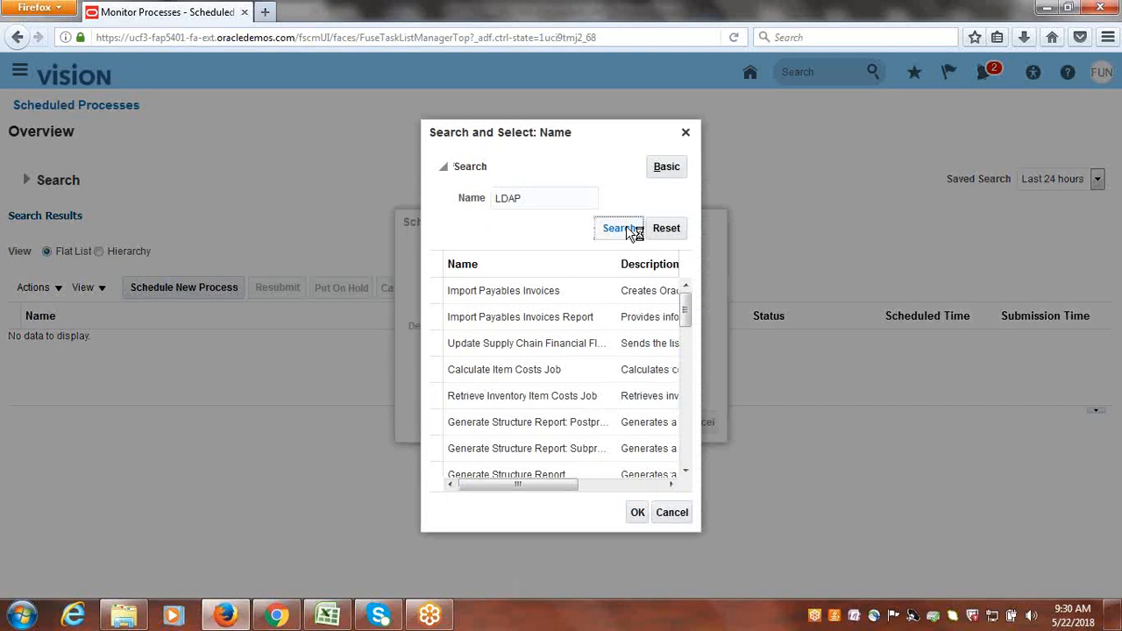
click(522, 301)
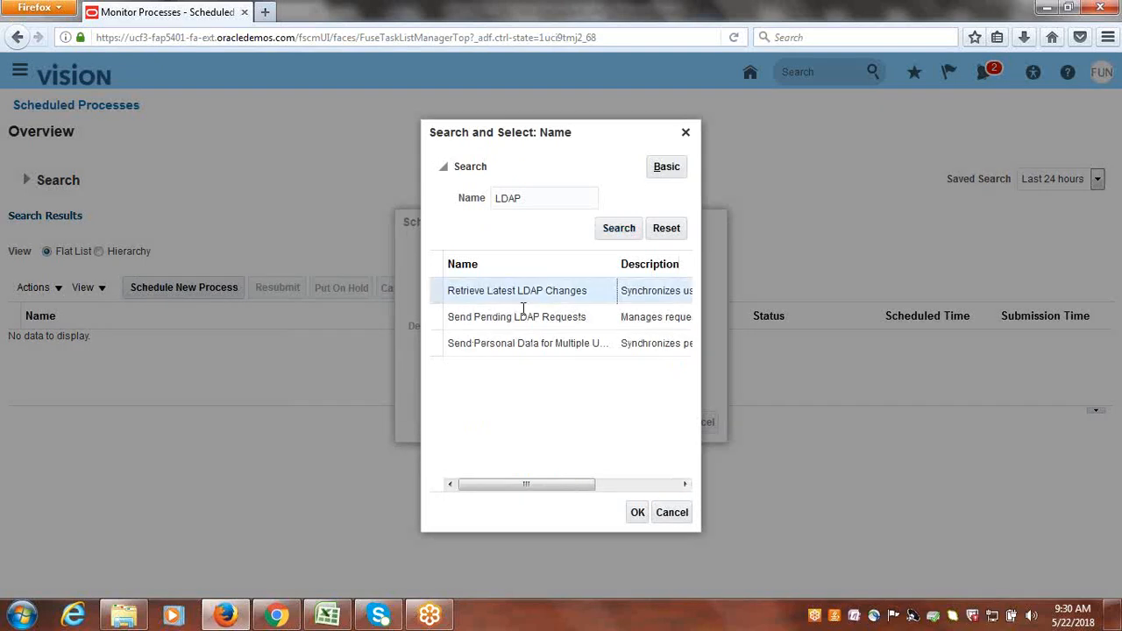
click(637, 512)
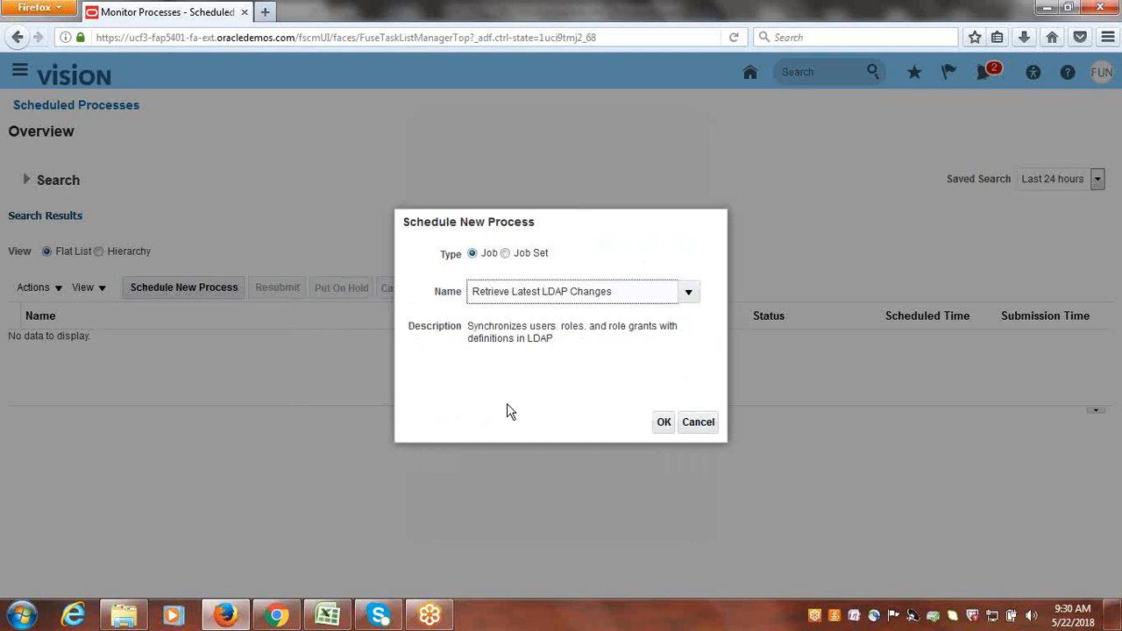
Submit the Retrieve Latest LDAP Changes process to run as soon as possible
click(664, 422)
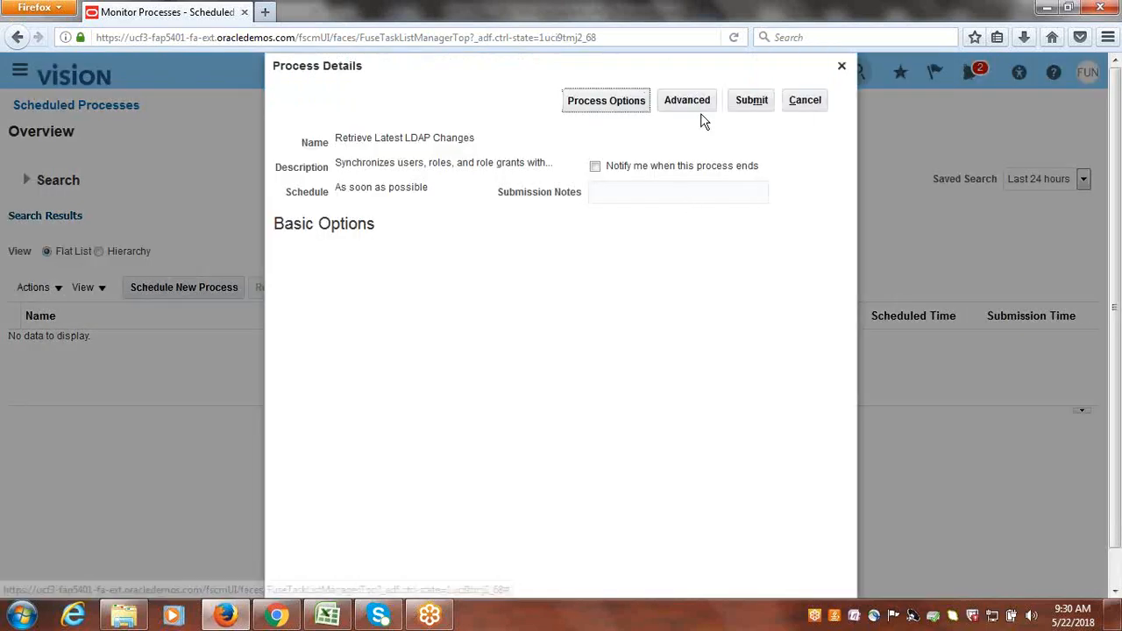
click(746, 101)
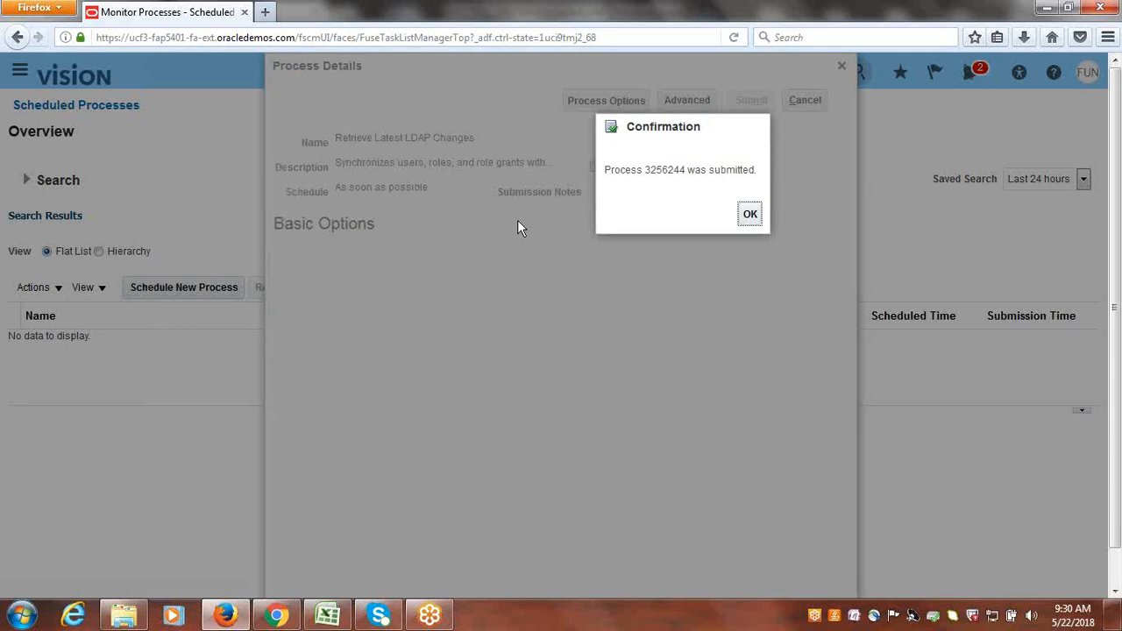
click(751, 215)
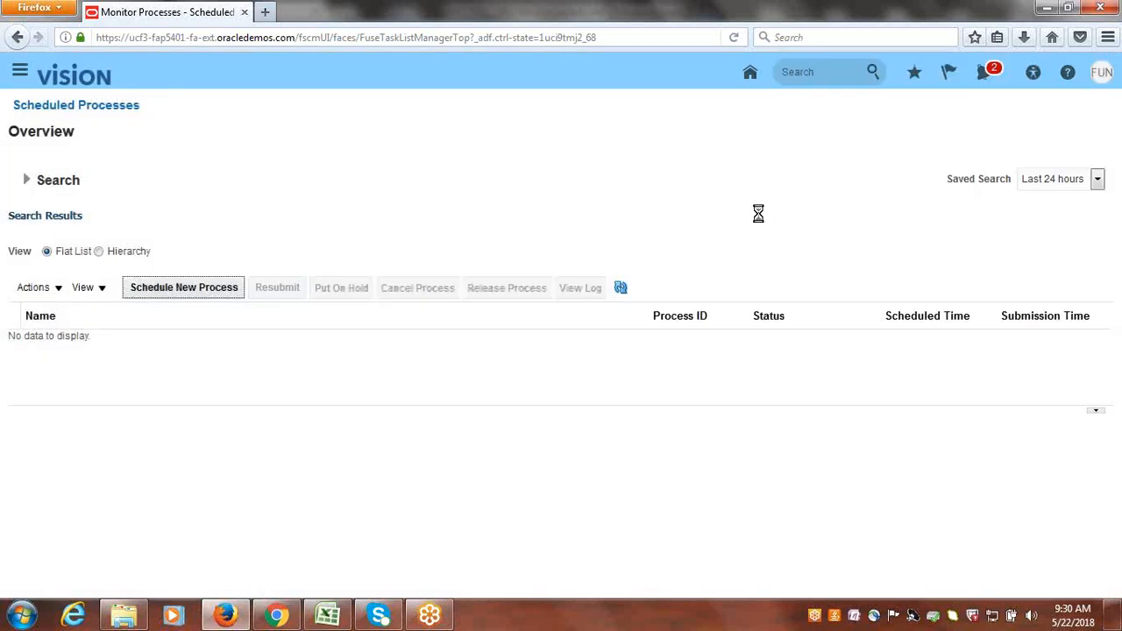
Refresh the scheduled processes list until the submitted LDAP job is listed, and check its status
click(620, 291)
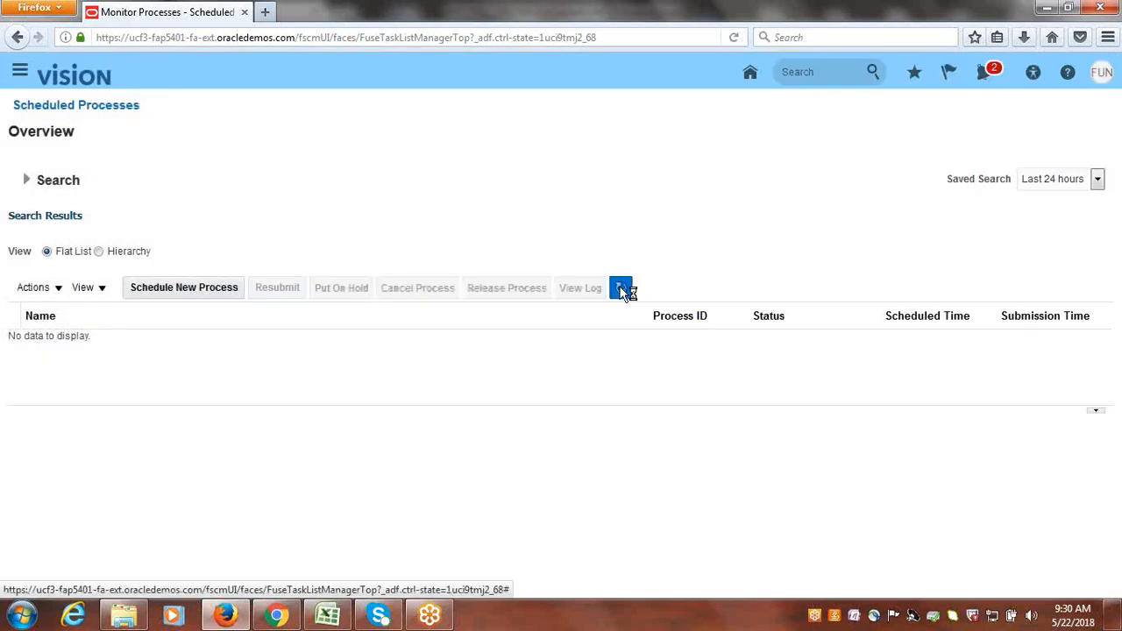
click(622, 290)
click(622, 291)
click(621, 290)
click(622, 290)
click(621, 290)
click(621, 290)
click(621, 290)
click(621, 290)
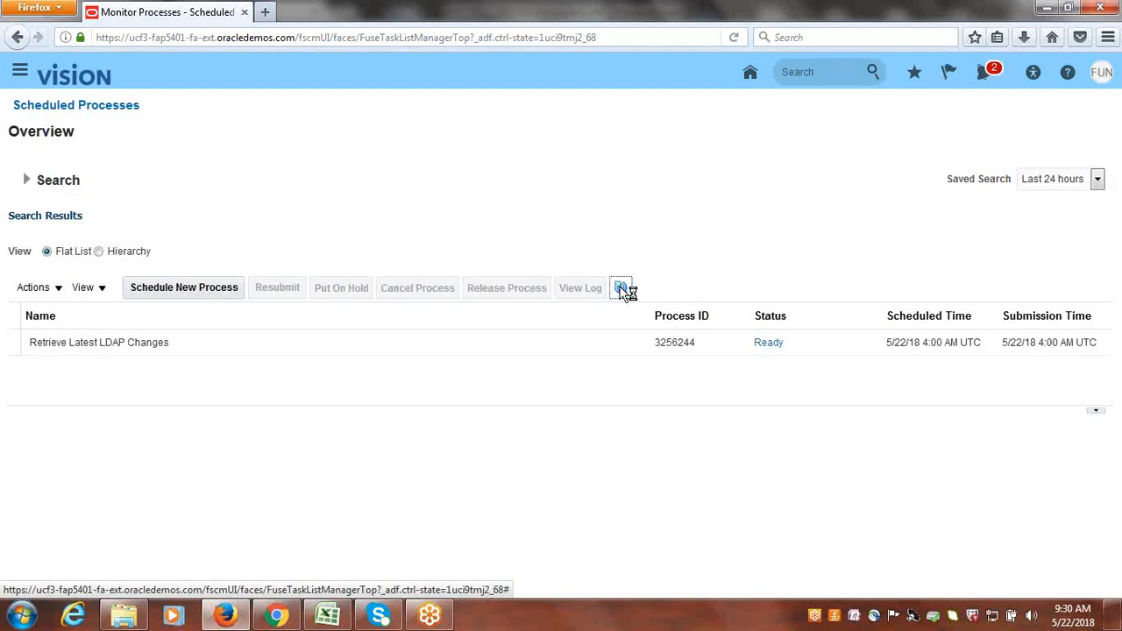
Switch to the class discussions workbook in Excel and compare the role assignment and user data access tasks in A137 and A138
click(327, 615)
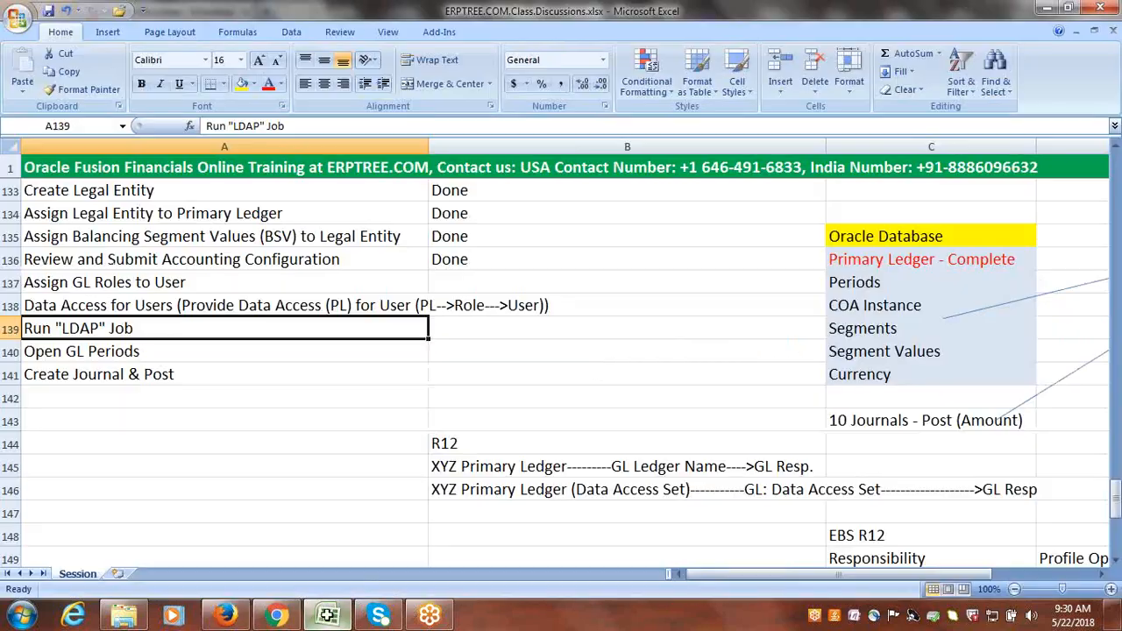
click(599, 370)
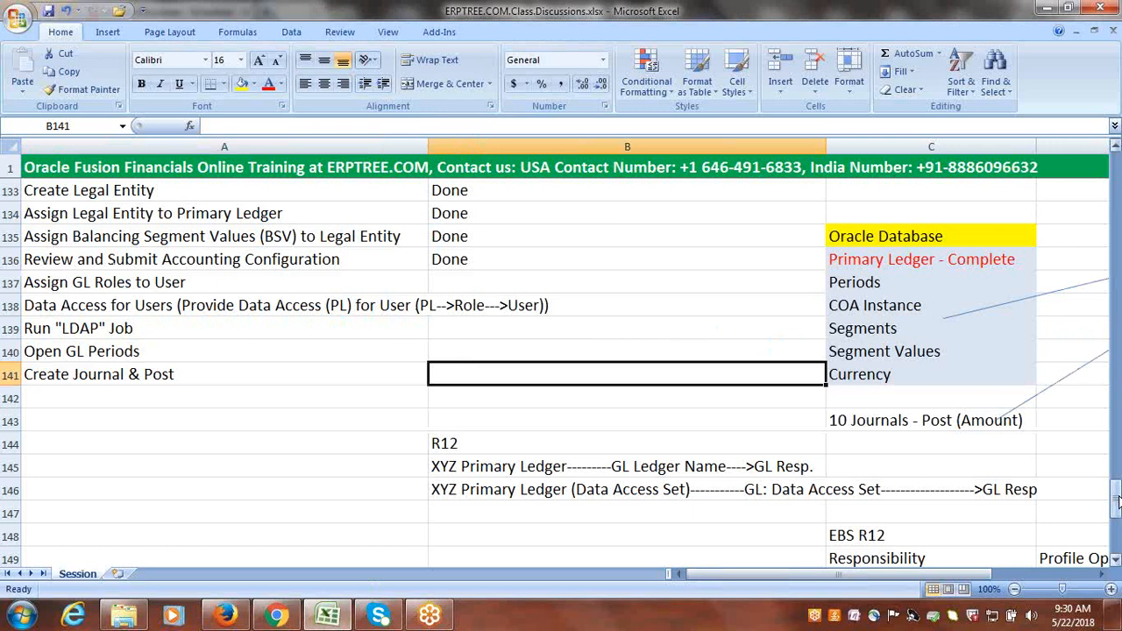
click(841, 574)
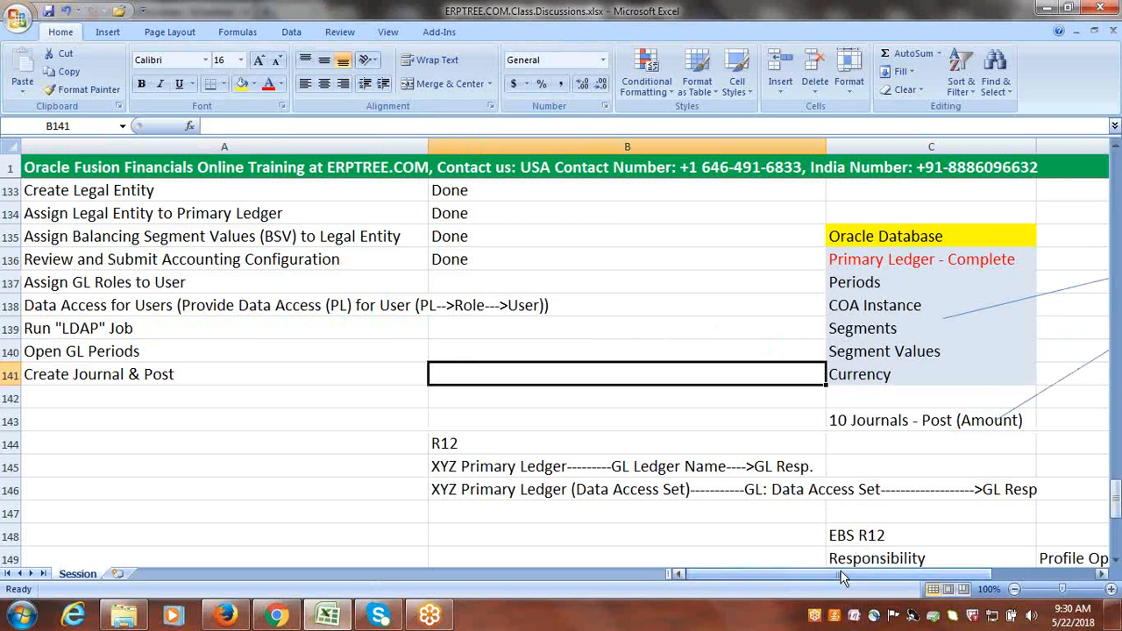
click(657, 304)
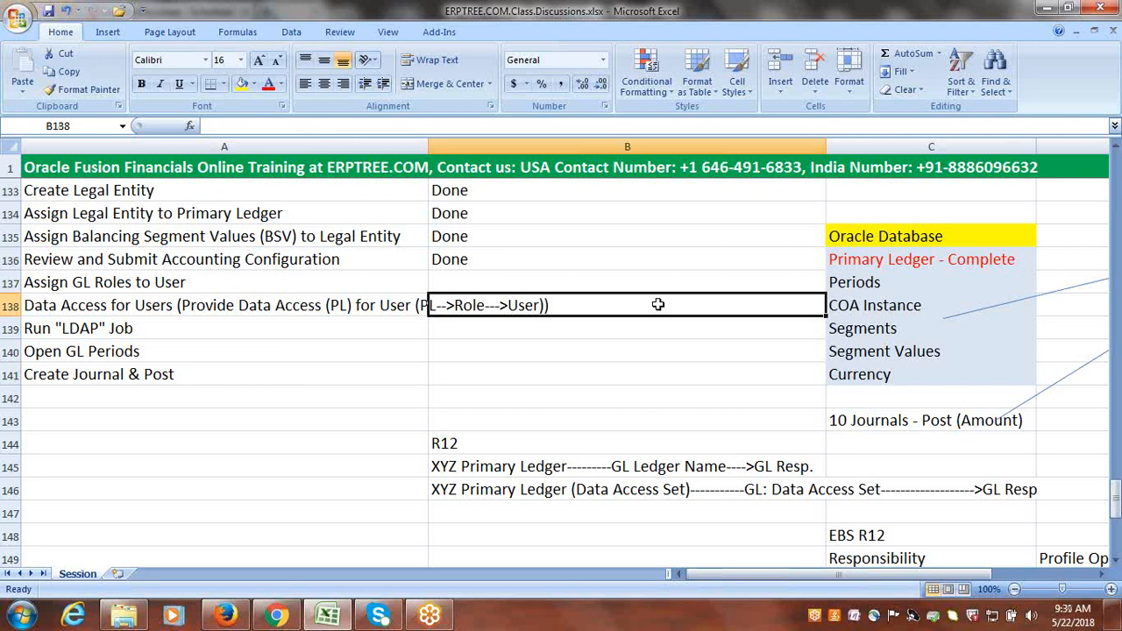
click(184, 280)
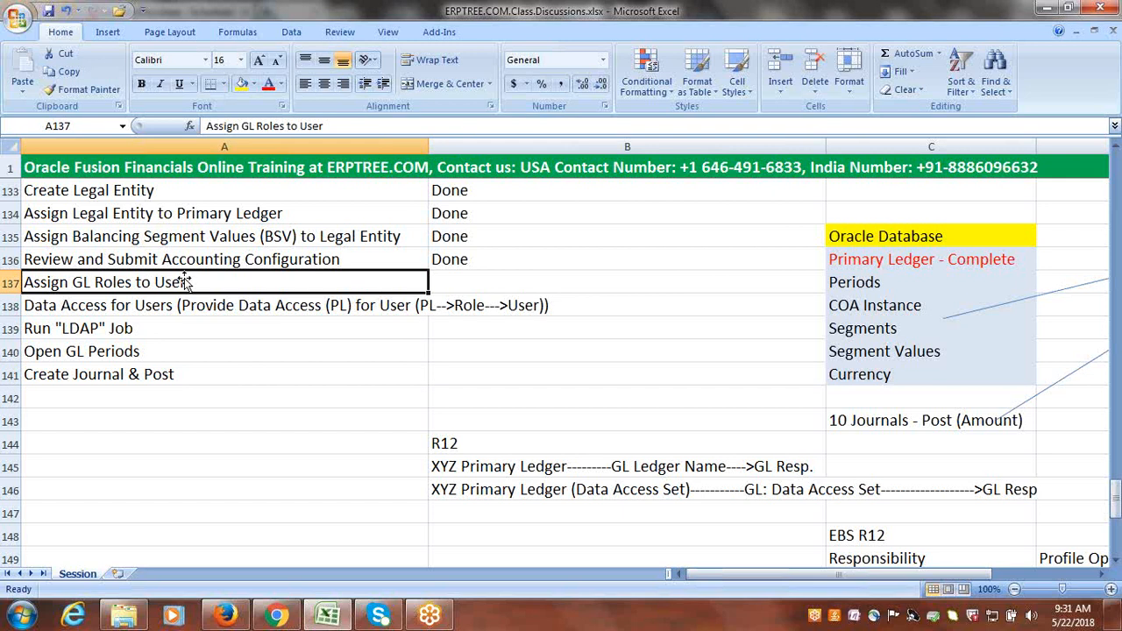
click(191, 304)
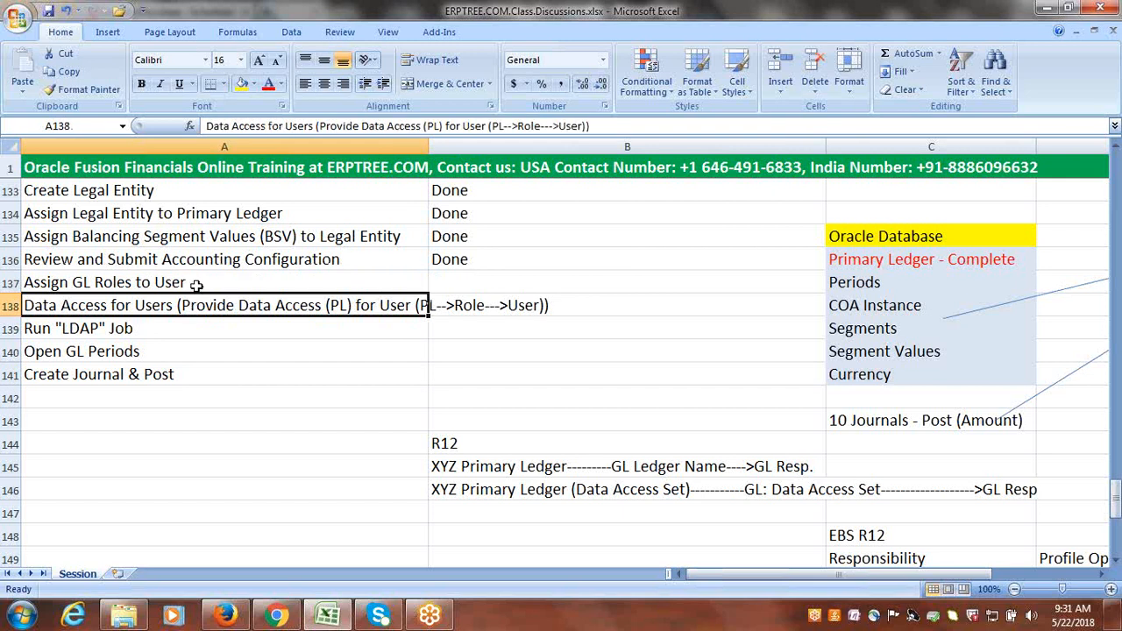
click(197, 285)
click(201, 306)
click(207, 285)
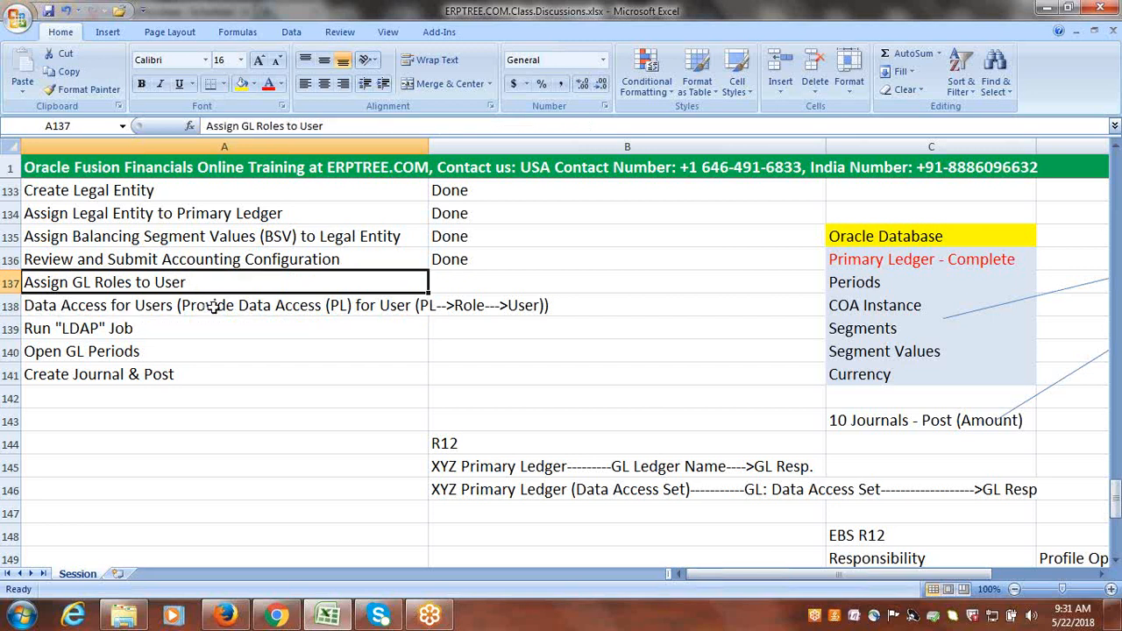
click(212, 307)
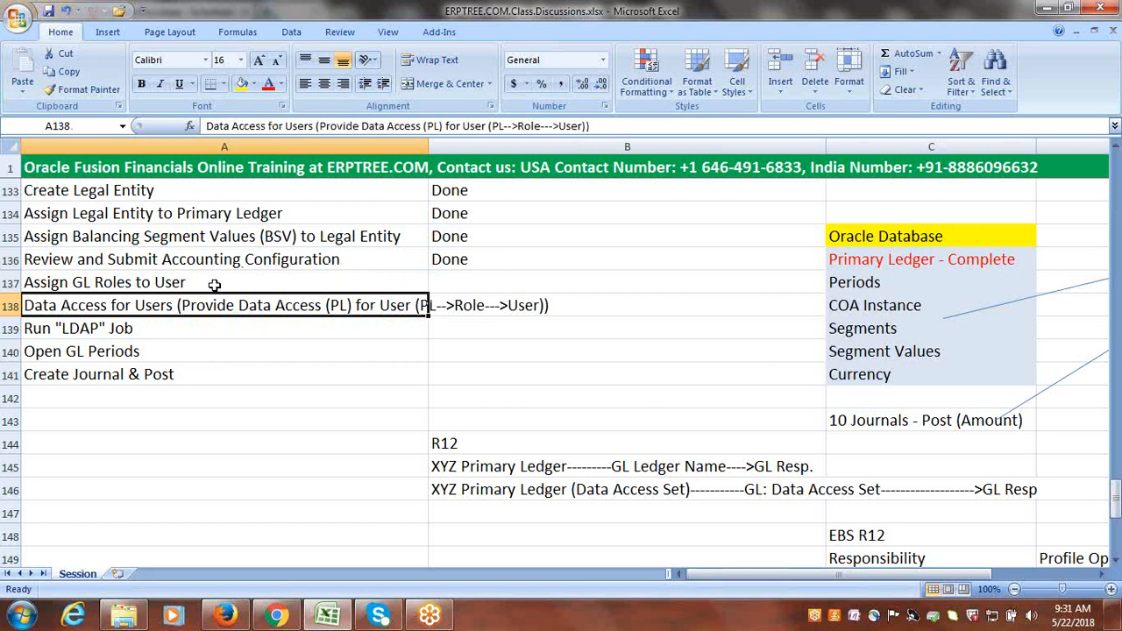
Mark the Assign GL Roles to User and Data Access for Users tasks as "Done" in B137 and B138
click(214, 285)
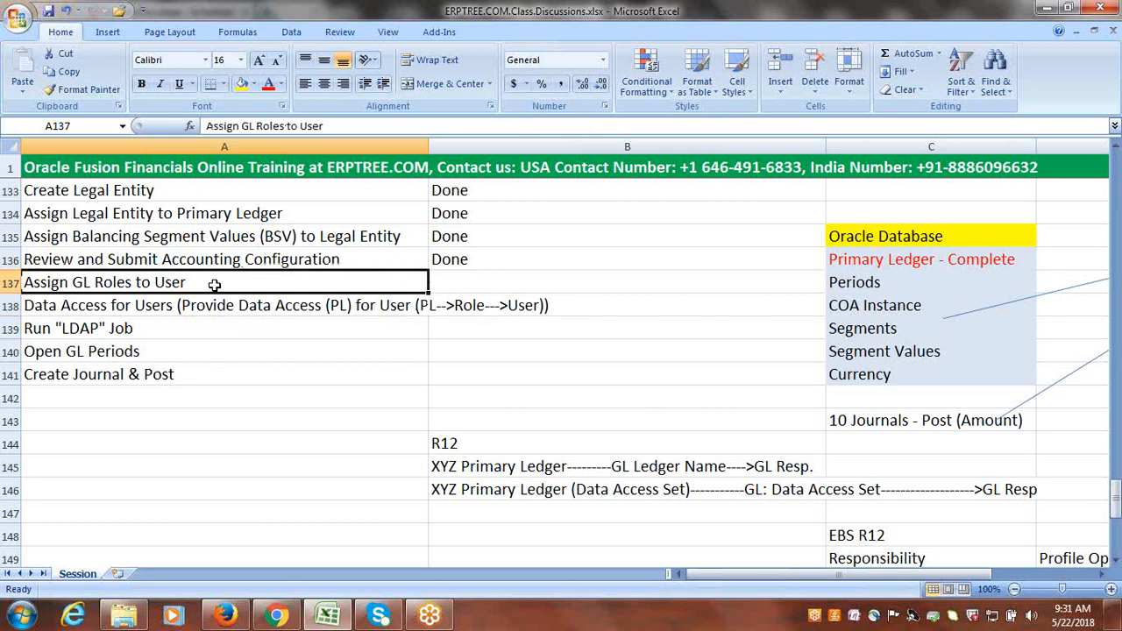
key(Tab)
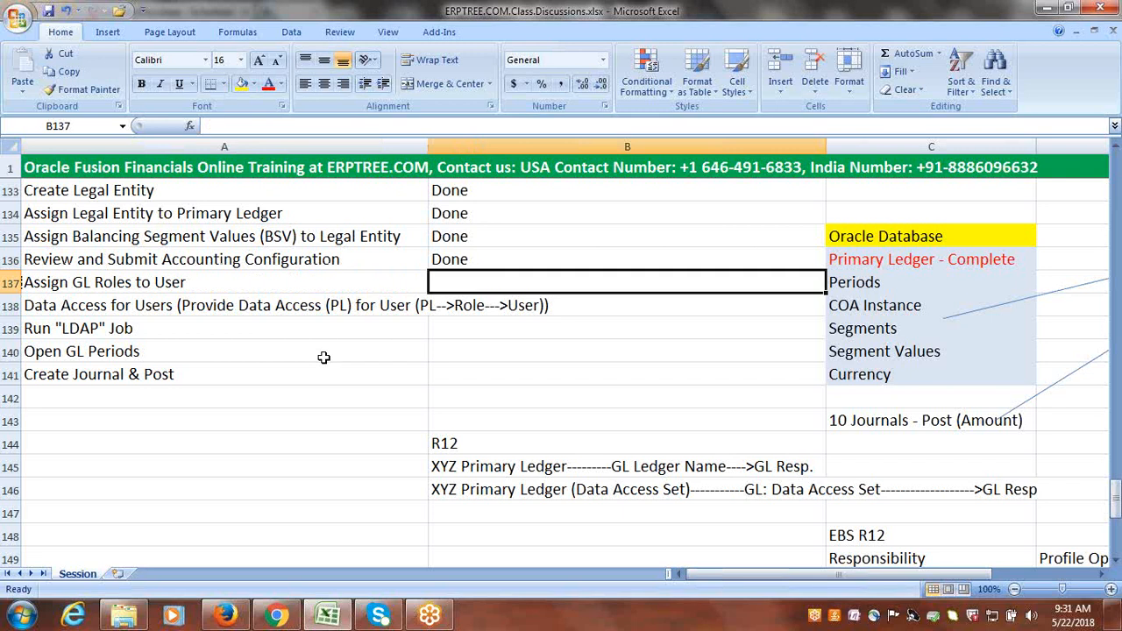
text(Done)
key(Return)
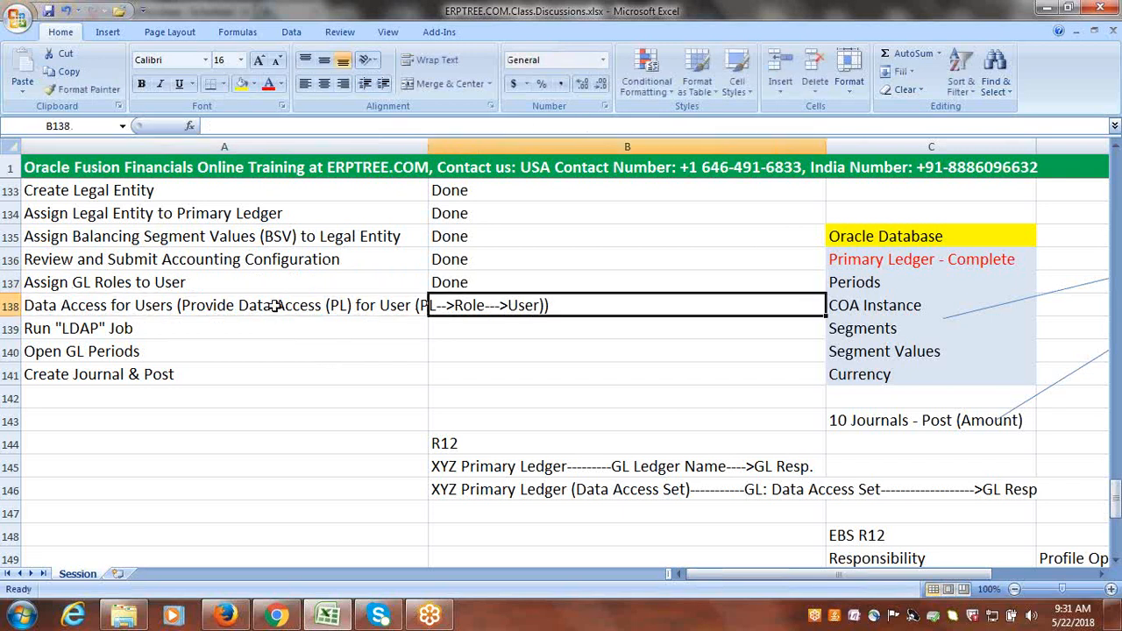
text(Done)
key(Tab)
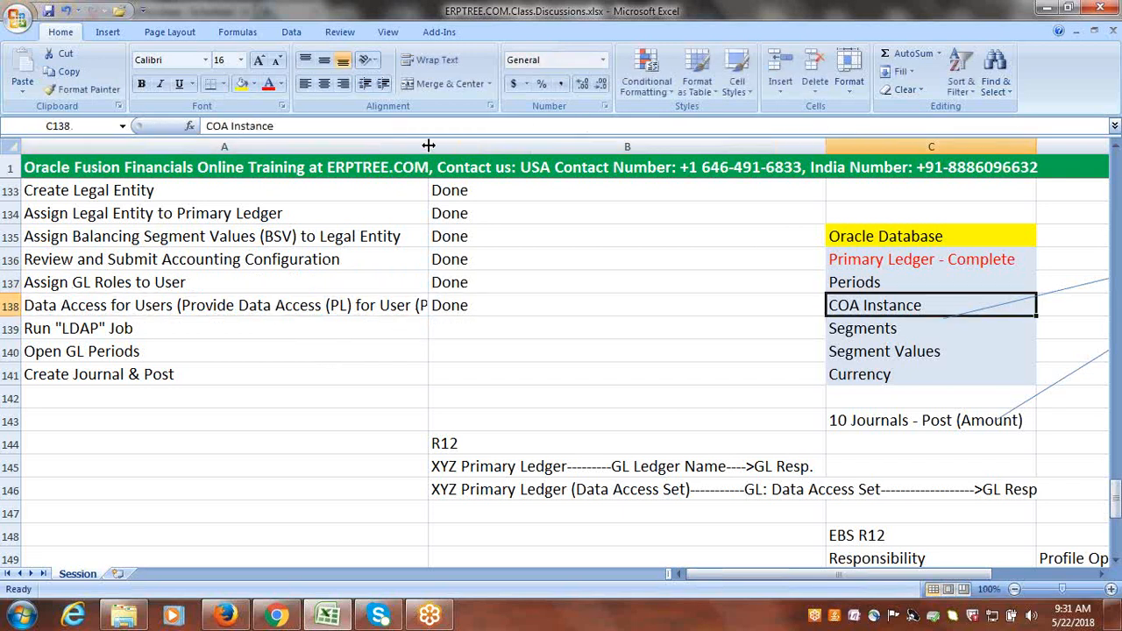
Widen column A to fit the full Data Access for Users text and select A138
drag(428, 145, 554, 222)
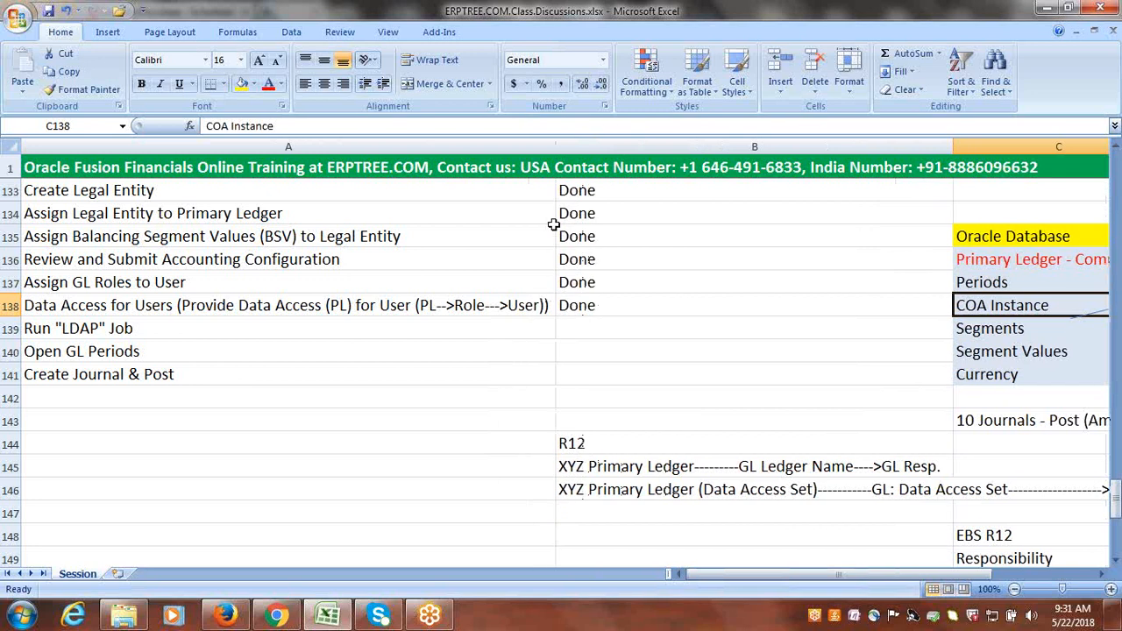
click(418, 305)
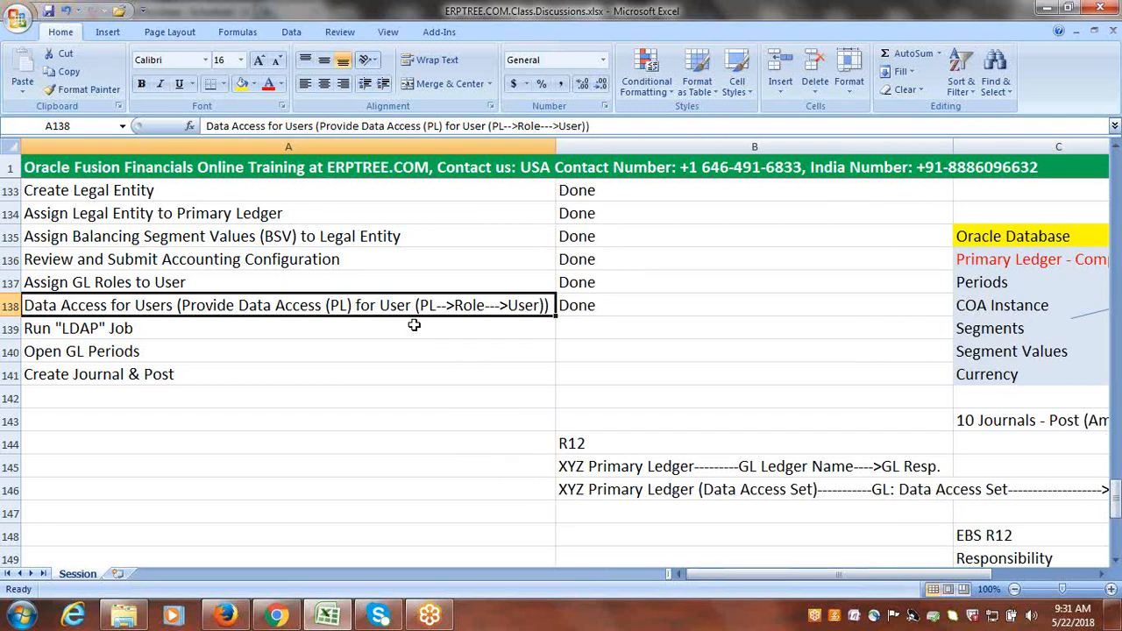
Switch to Firefox, refresh the scheduled processes list to check the Retrieve Latest LDAP Changes status, and return to the Excel workbook
click(384, 327)
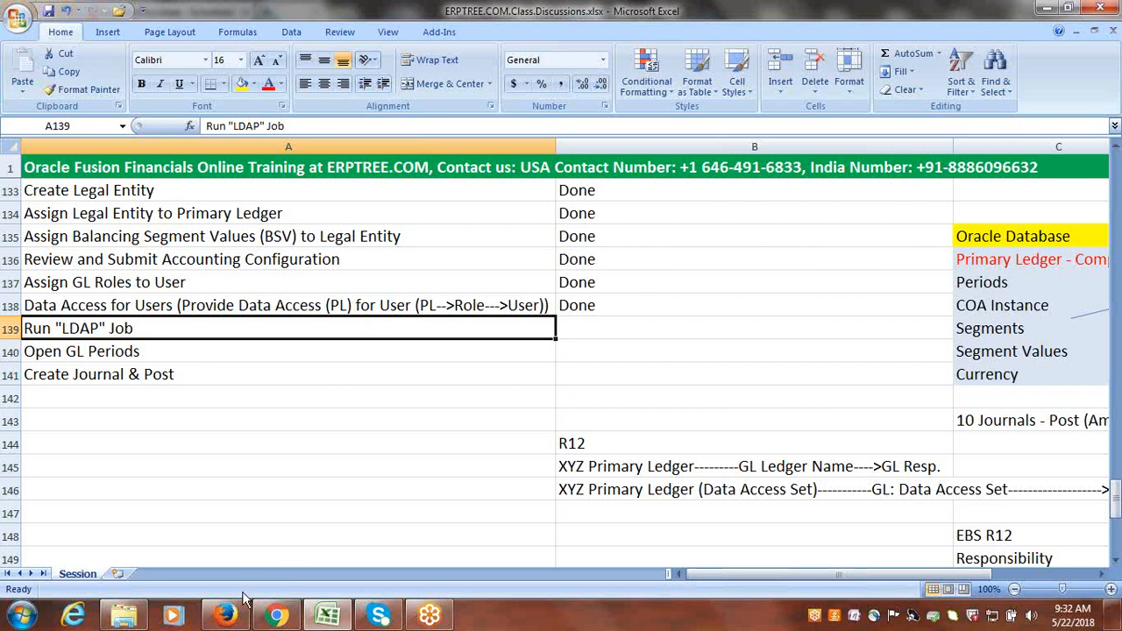
click(226, 616)
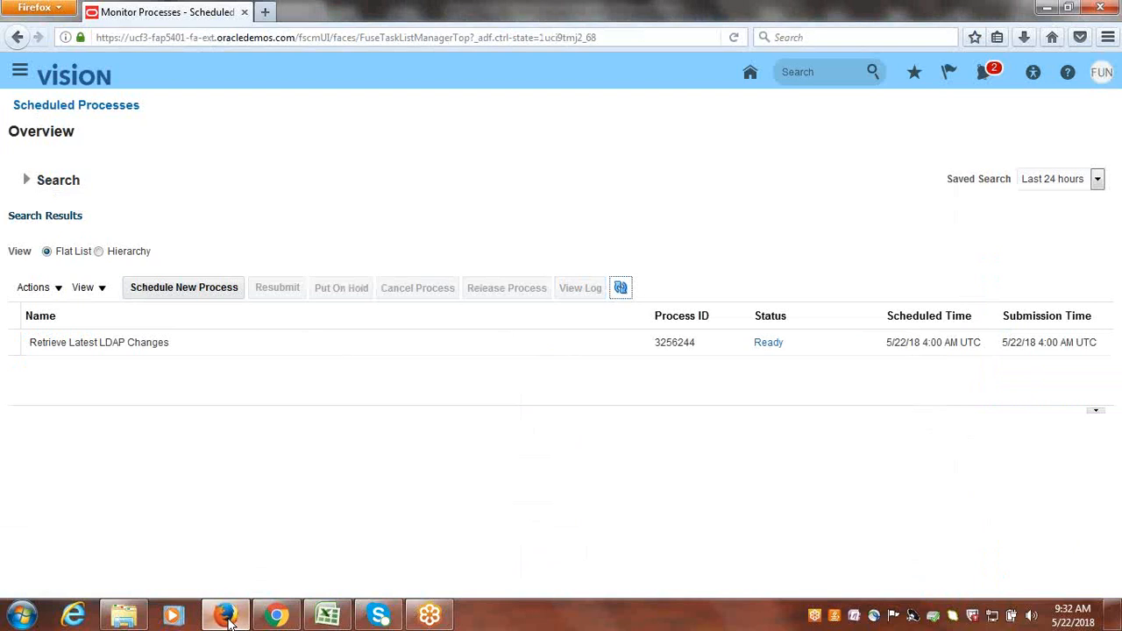
click(615, 286)
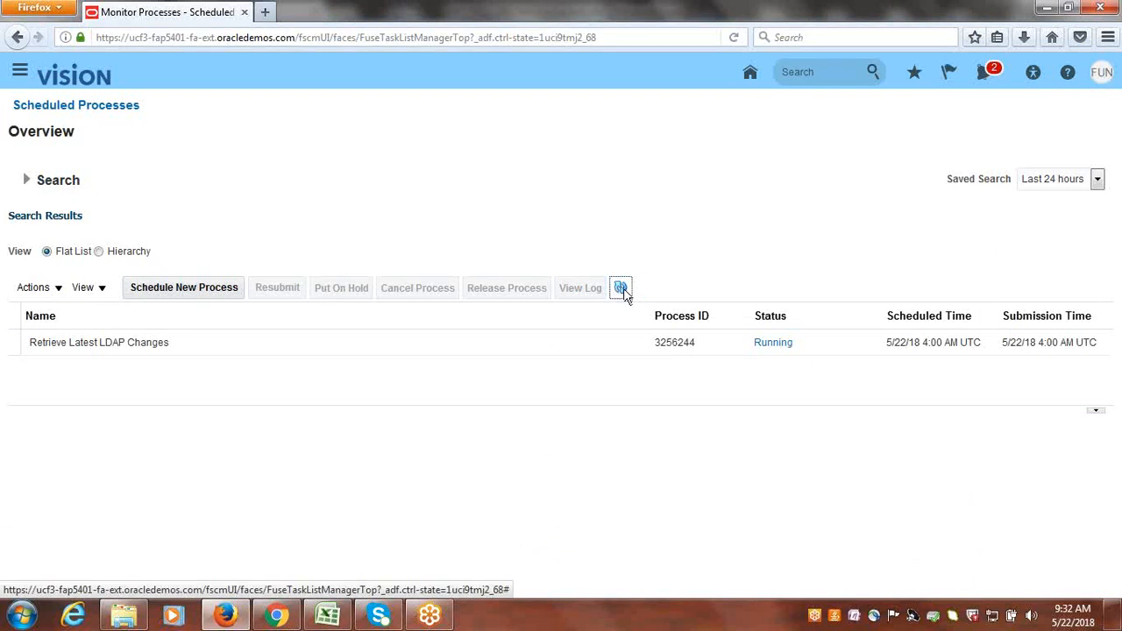
click(621, 290)
click(276, 615)
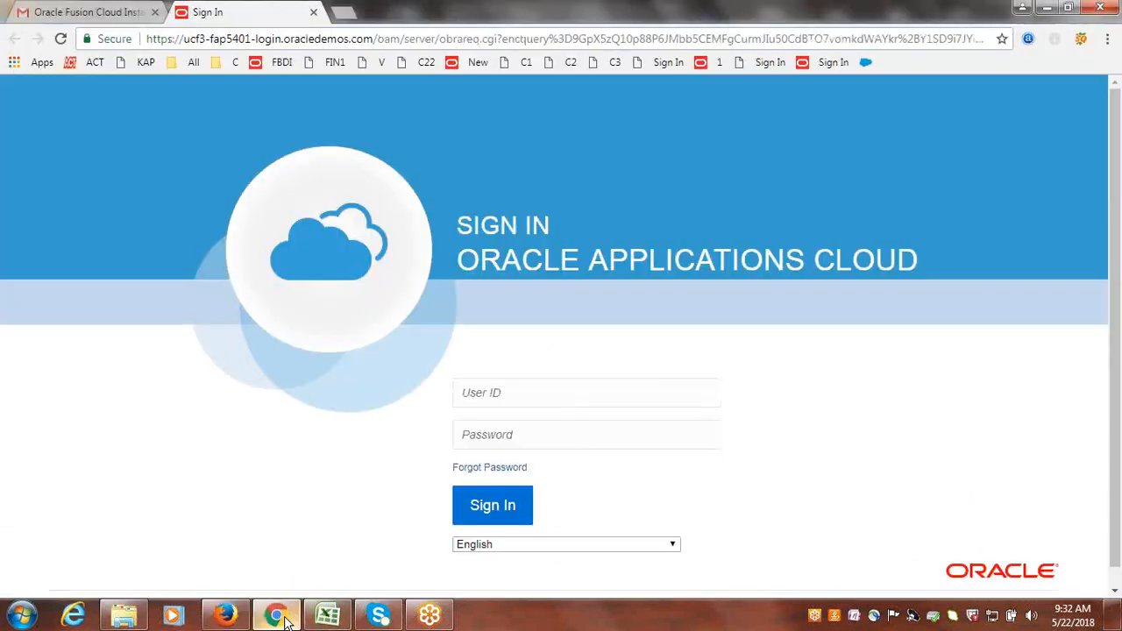
click(329, 616)
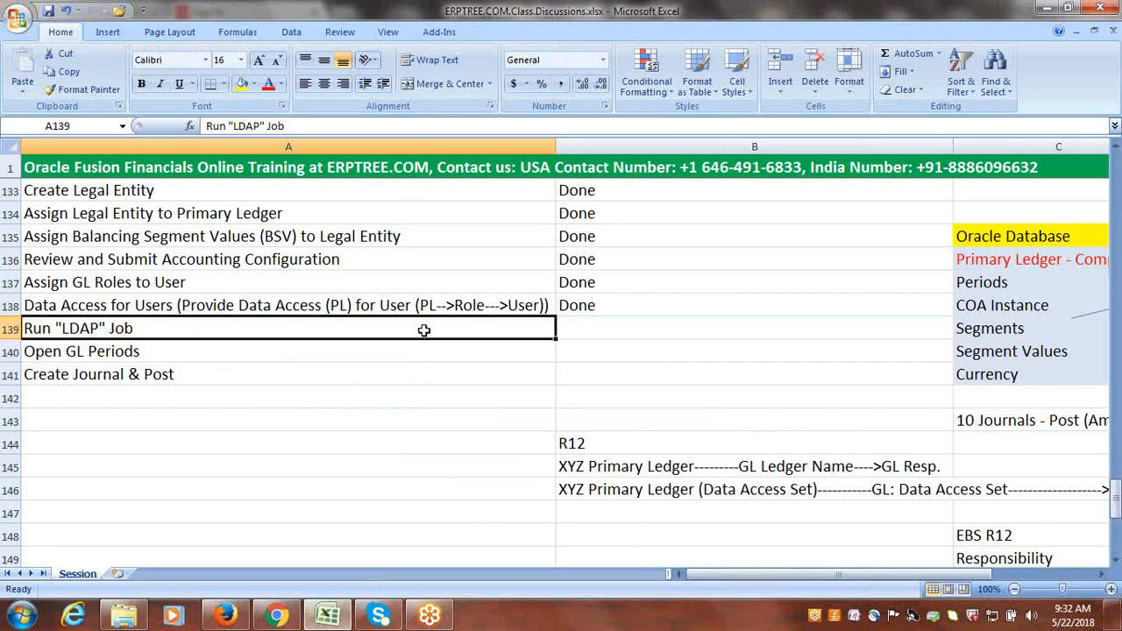
Mark the Run "LDAP" Job task as "Done" in B139
click(571, 320)
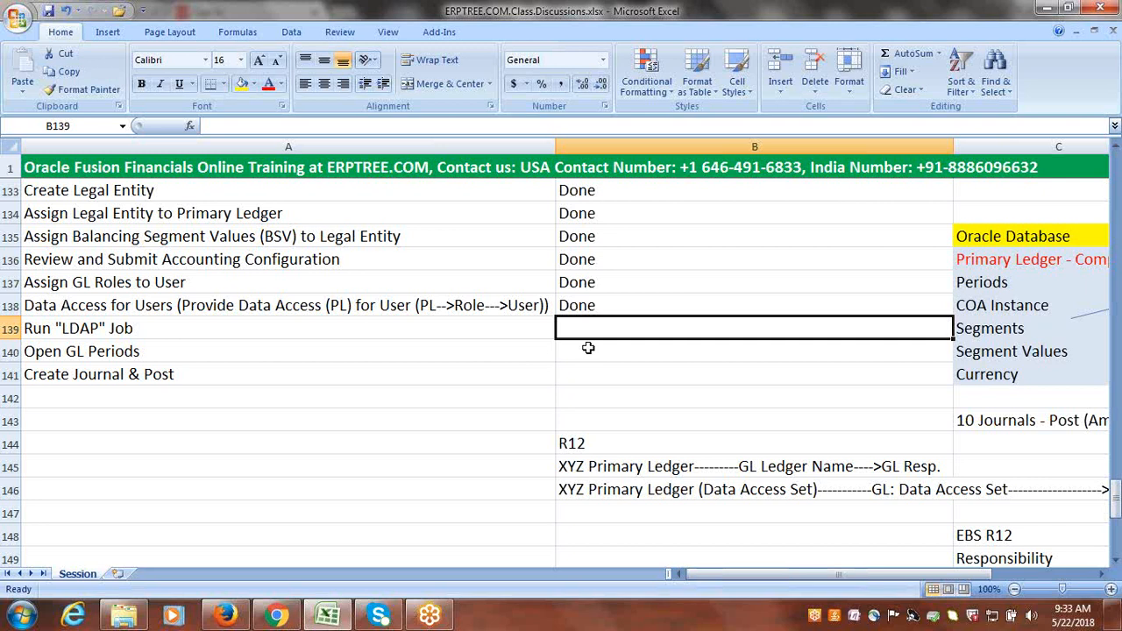
click(392, 331)
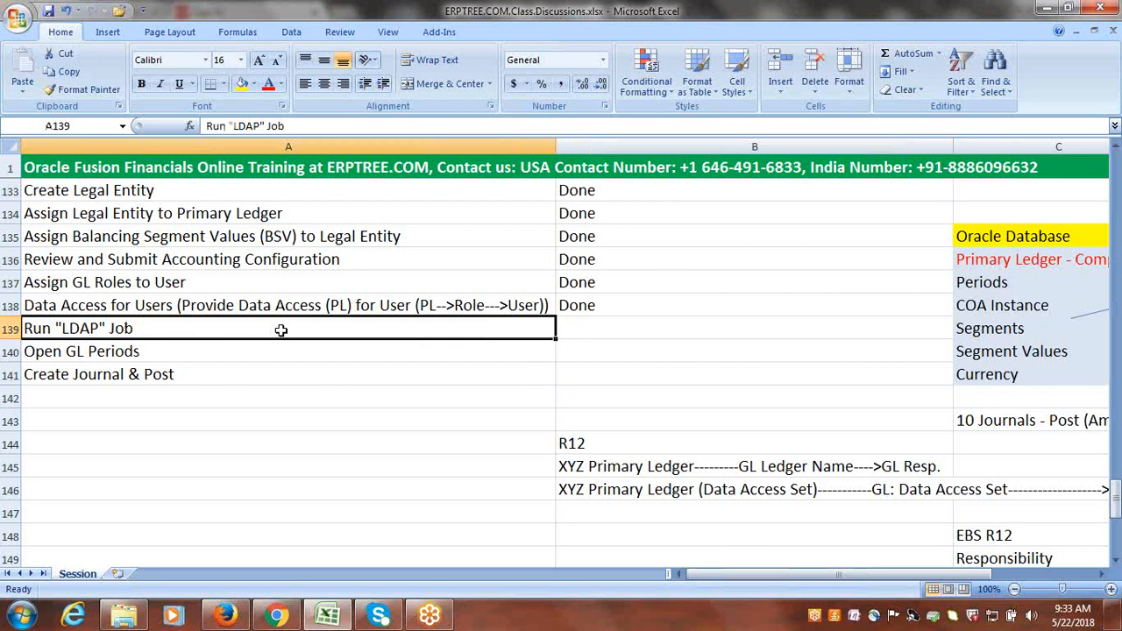
key(Right)
key(Right)
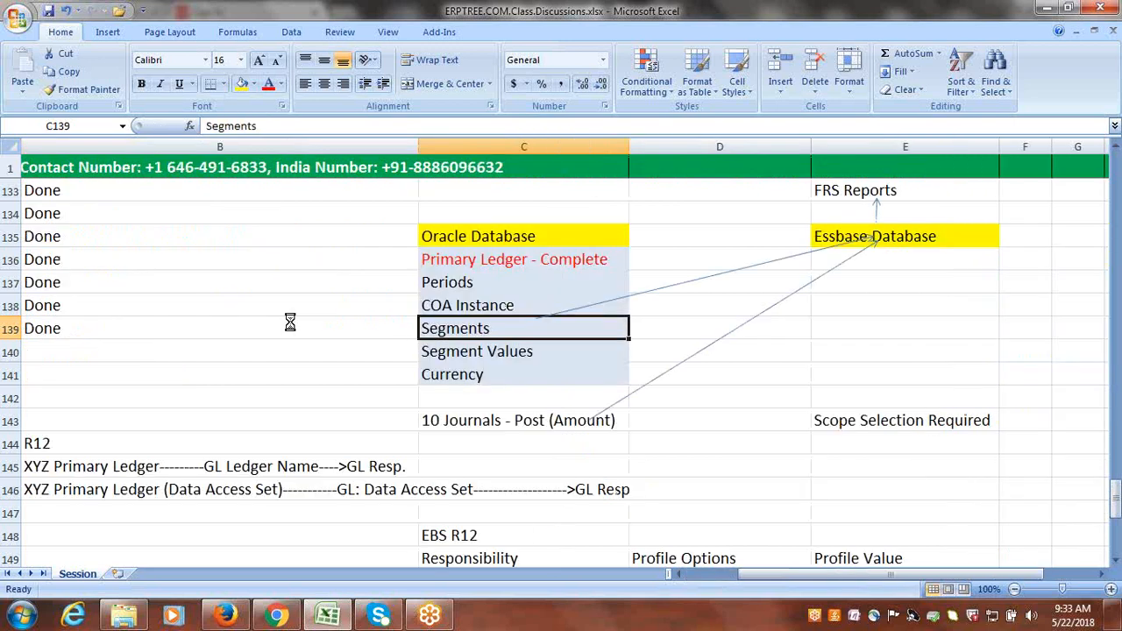
drag(806, 574, 502, 561)
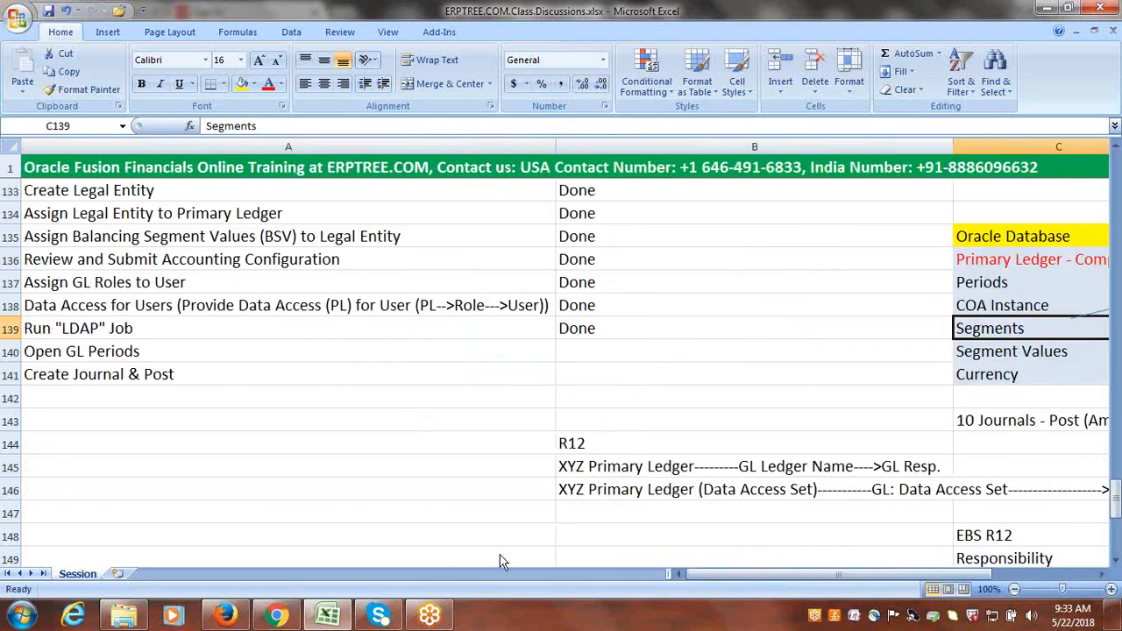
Review the Run "LDAP" Job task and its status in row 139 alongside the Open GL Periods task in A140
click(277, 325)
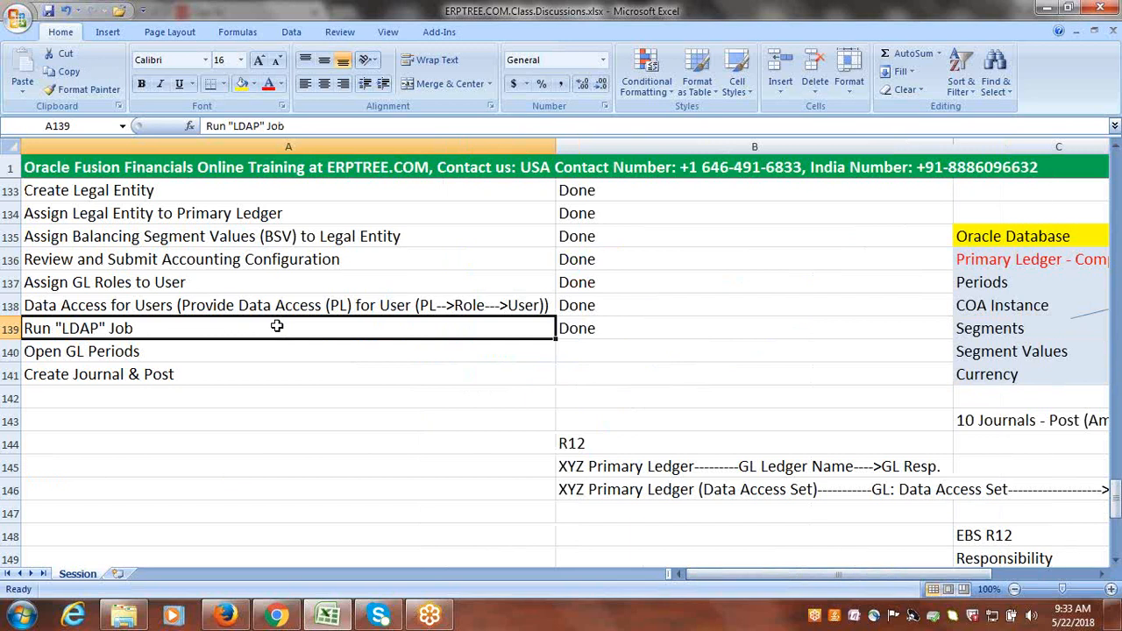
click(201, 347)
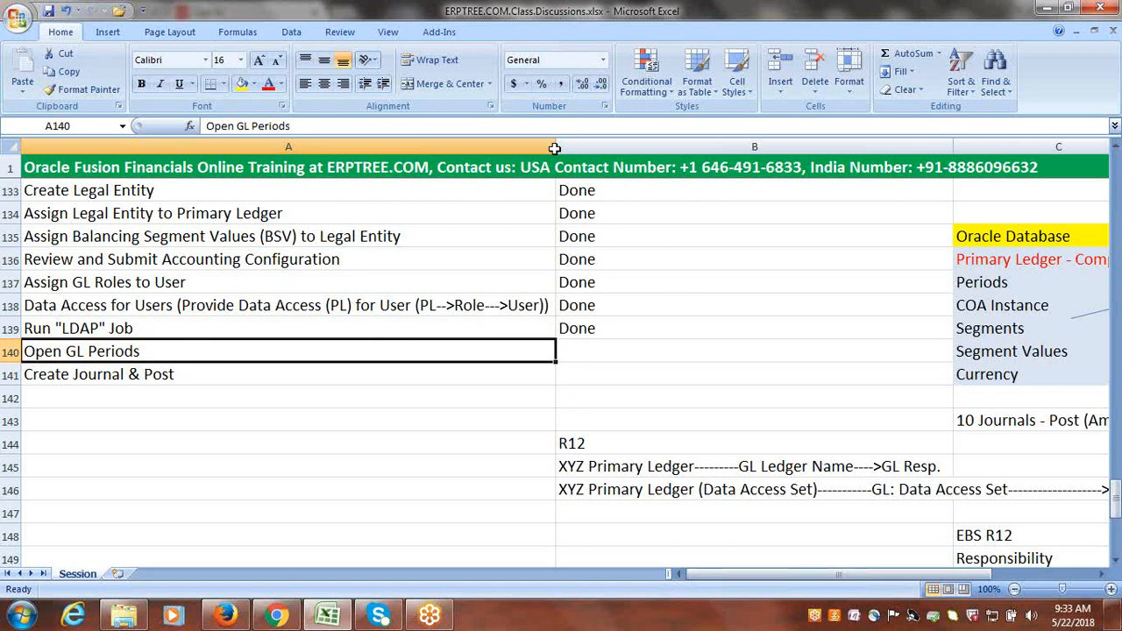
click(623, 329)
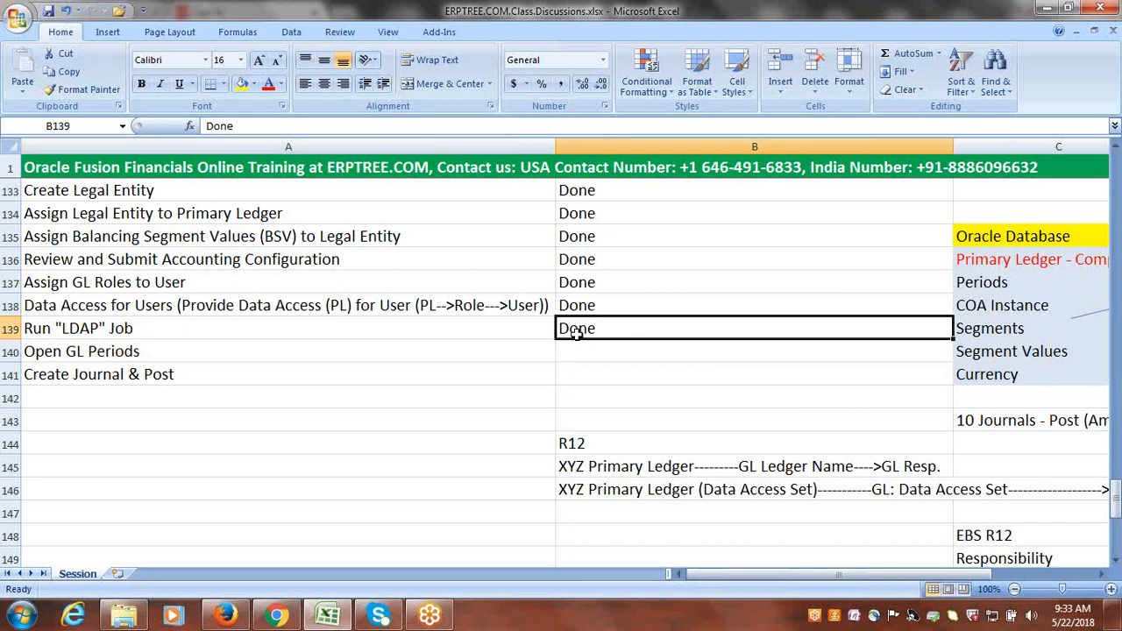
click(450, 328)
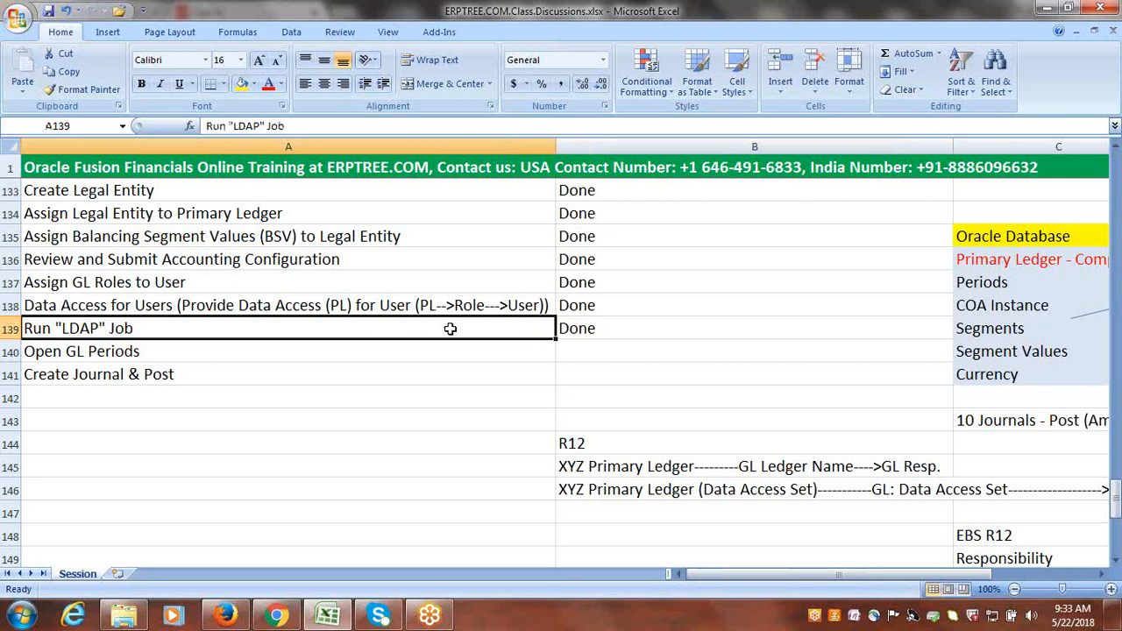
click(431, 515)
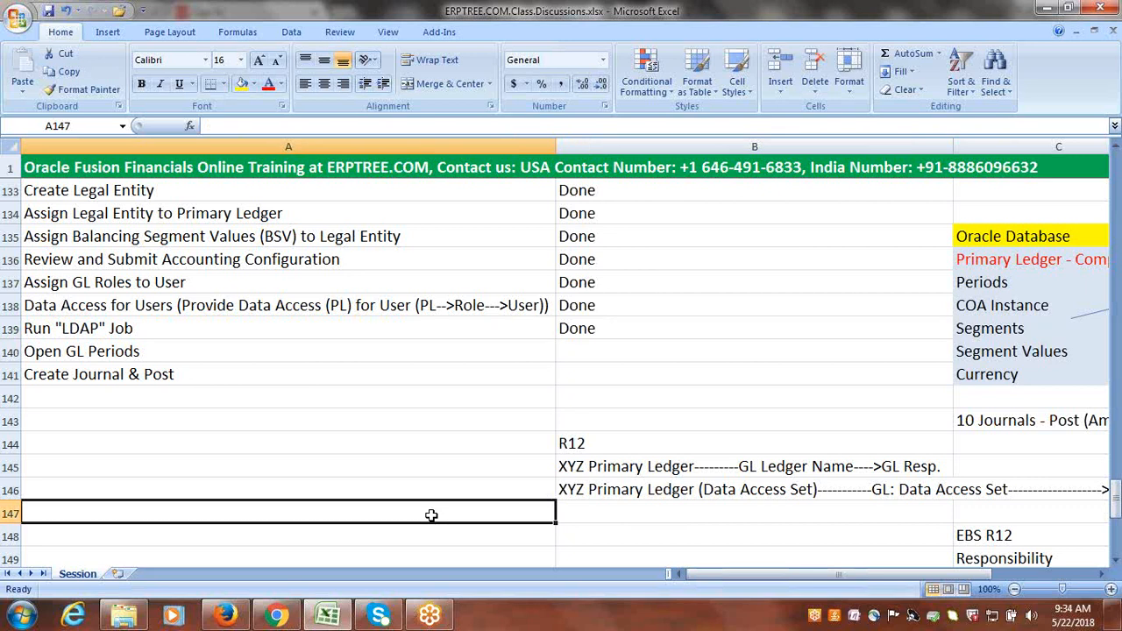
text(5th)
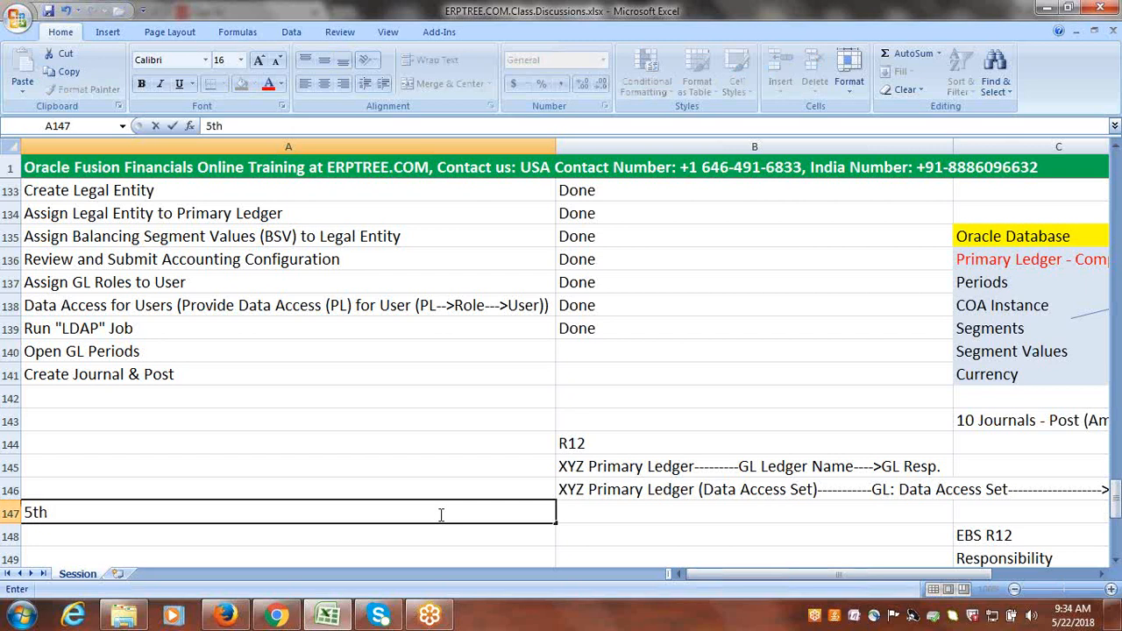
key(BackSpace)
key(BackSpace)
key(BackSpace)
click(323, 328)
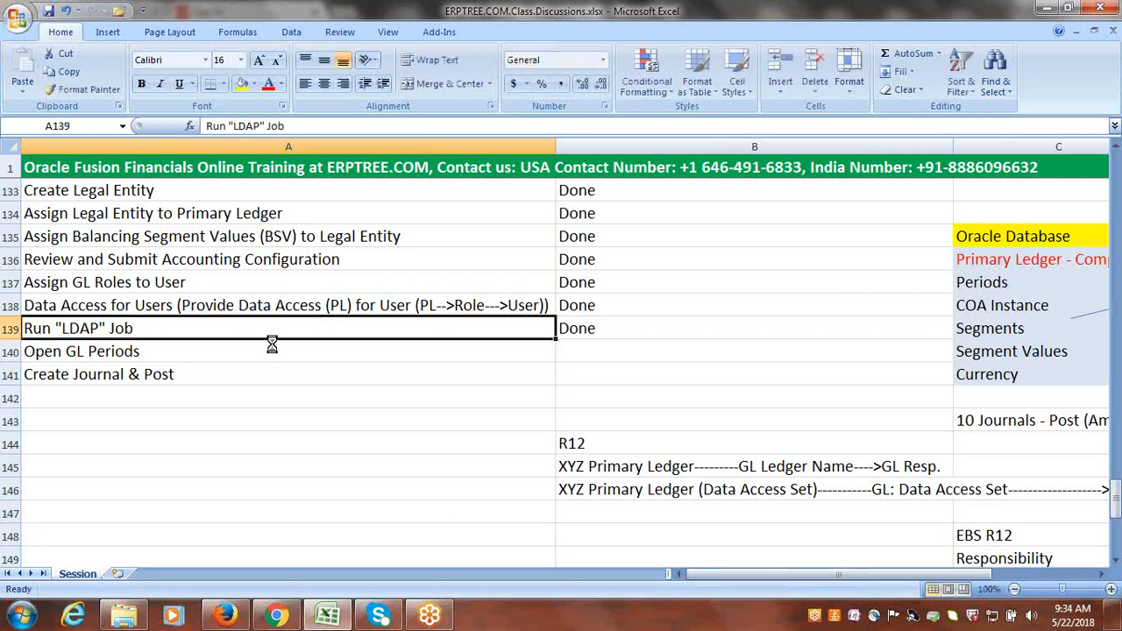
Select the Open GL Periods task, switch to Firefox, and refresh the scheduled processes list to recheck the LDAP job's status
click(184, 350)
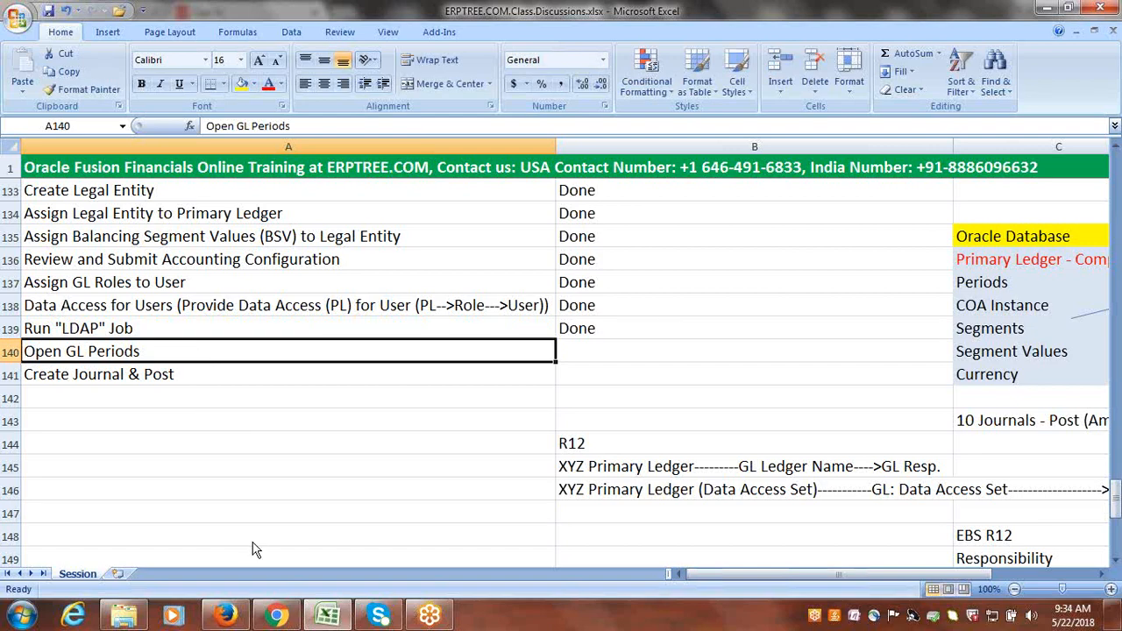
click(241, 616)
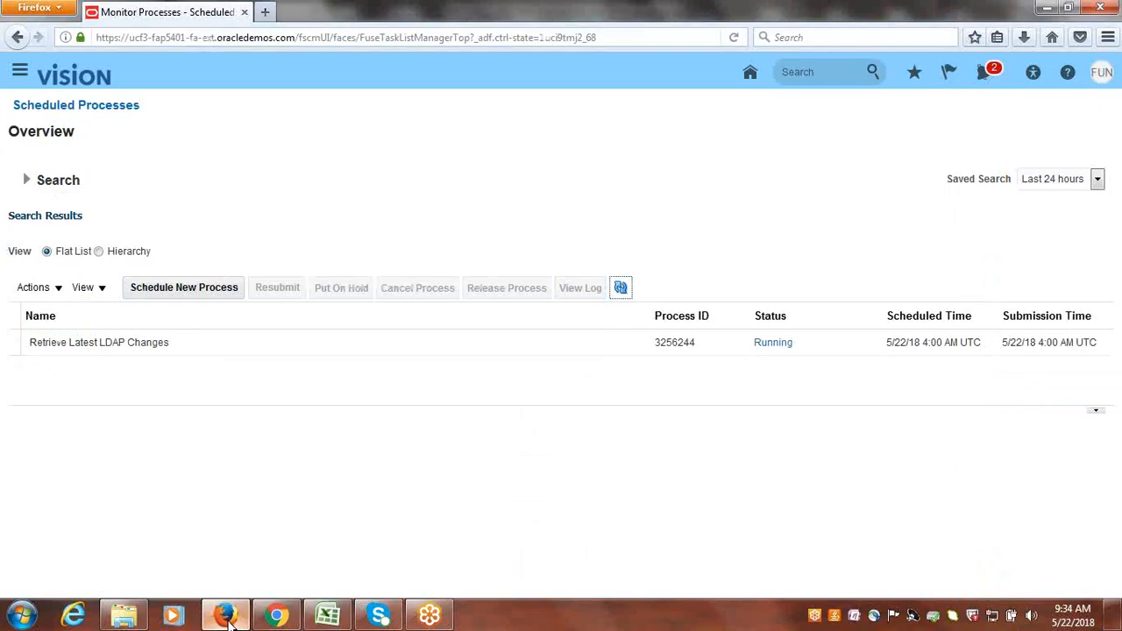
click(1103, 73)
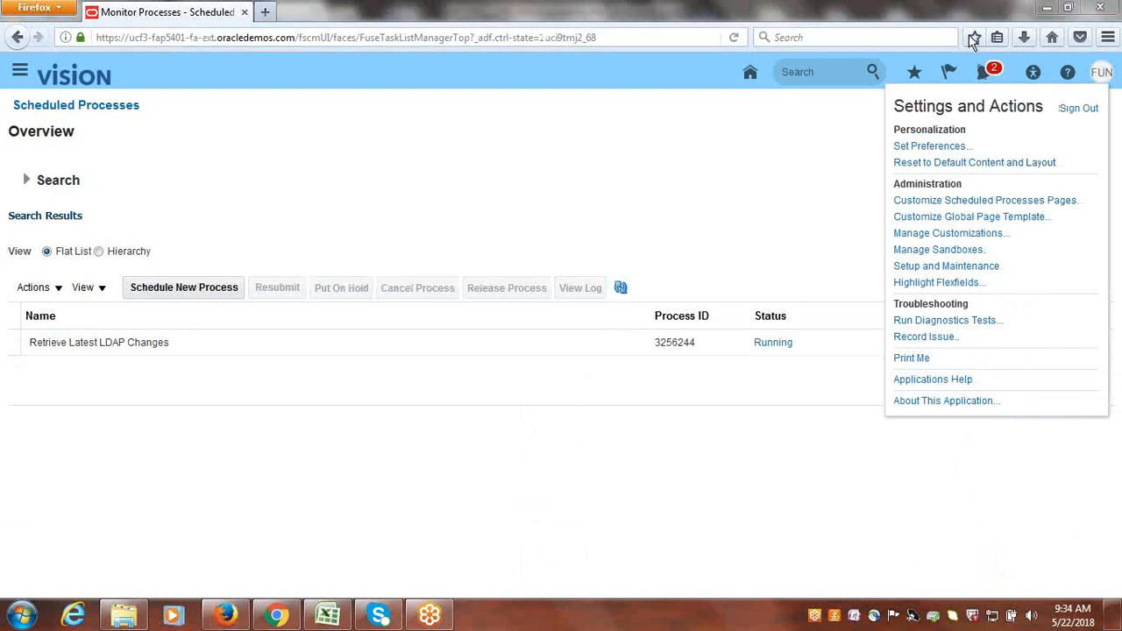
click(621, 288)
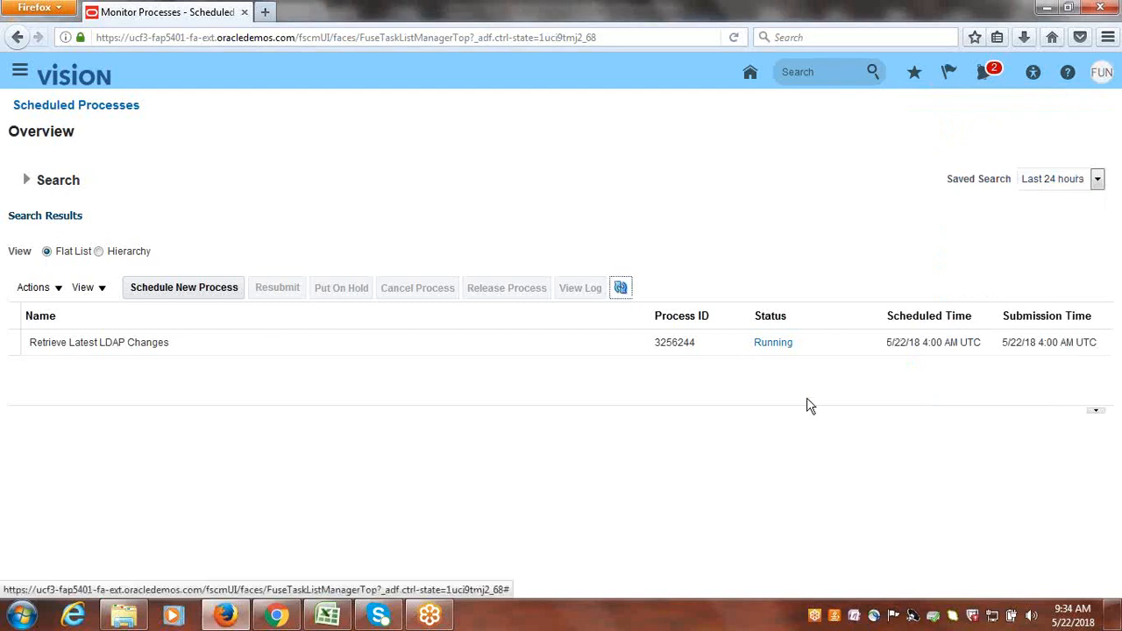
click(621, 294)
click(621, 293)
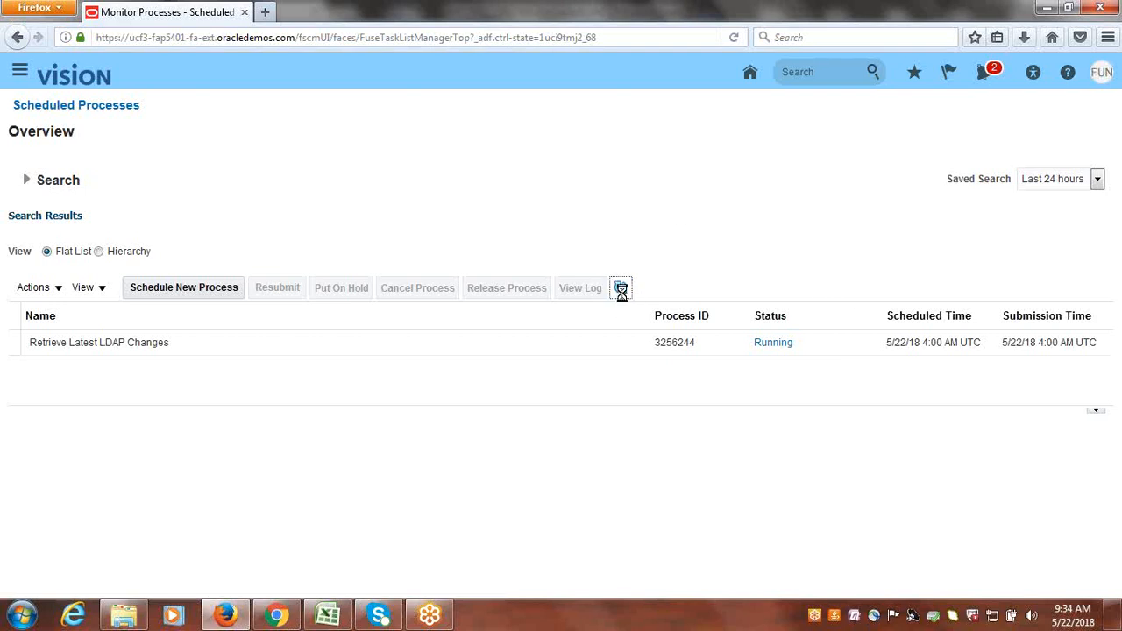
Sign out of Oracle Applications Cloud and confirm the single sign-off
click(1102, 72)
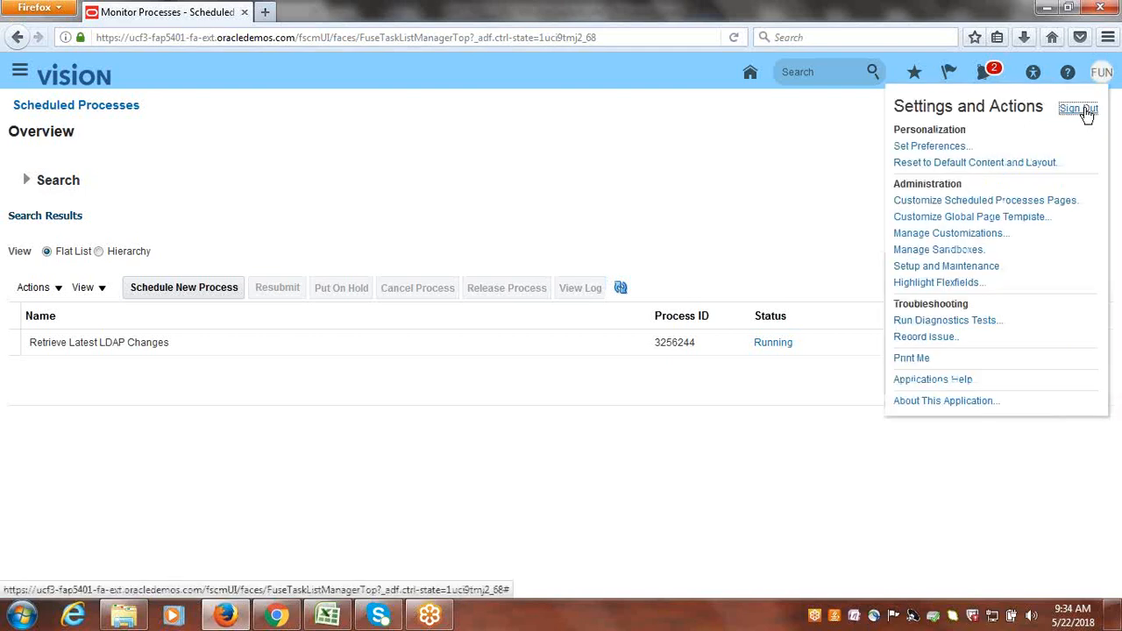
click(1085, 112)
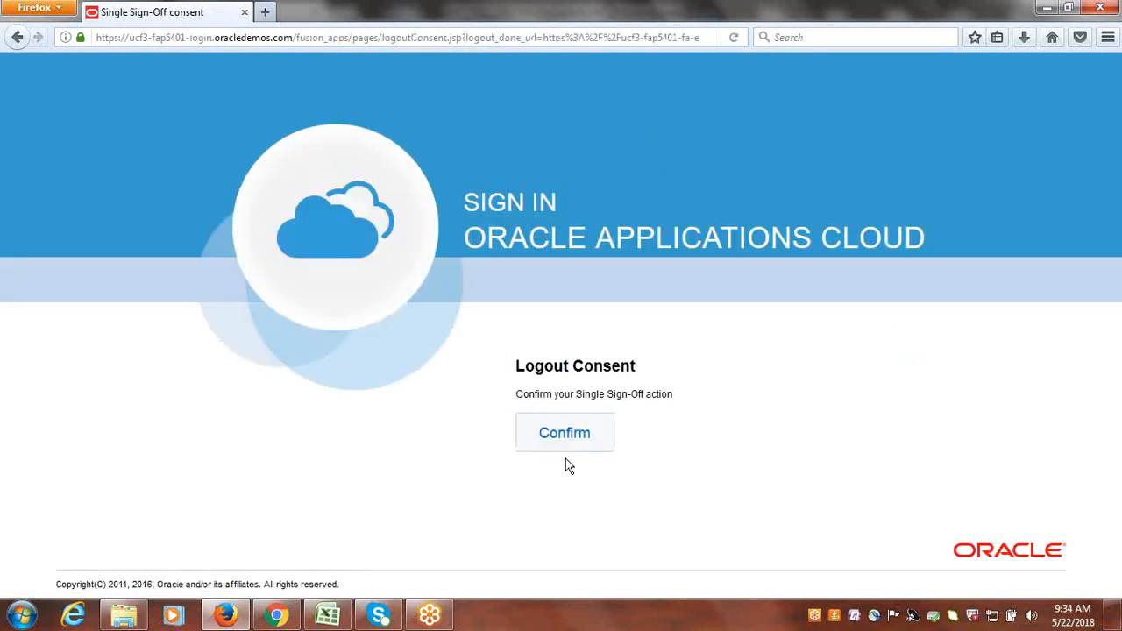
click(566, 431)
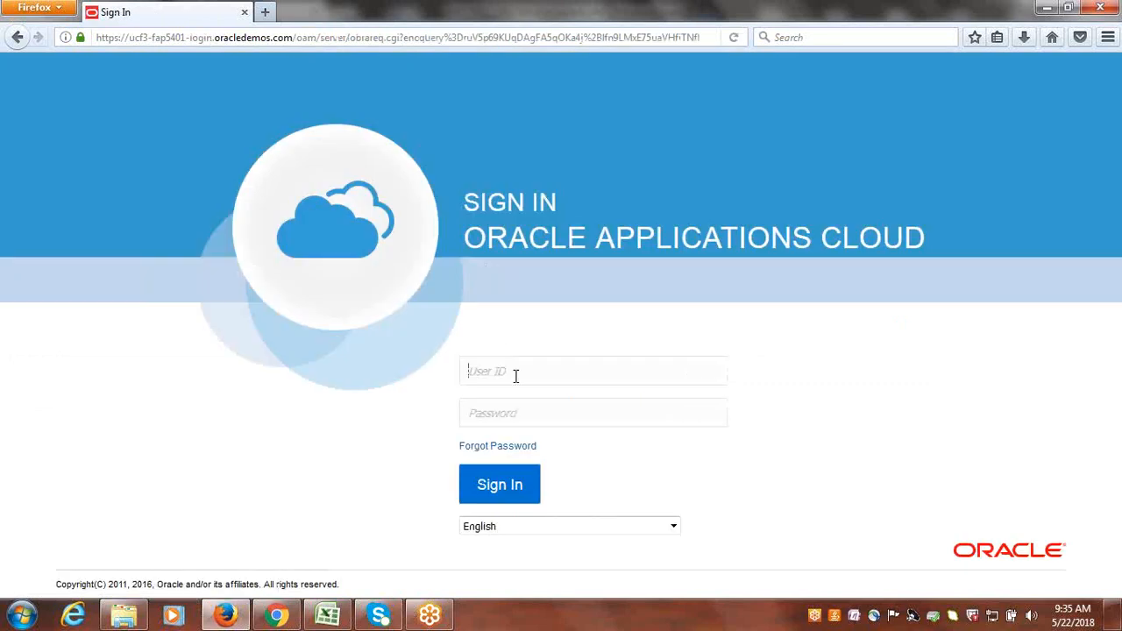
Sign back in to Oracle Applications Cloud with the user ID and account password
text(c)
key(BackSpace)
text(fusionindia)
key(Tab)
text(••••••••)
key(Return)
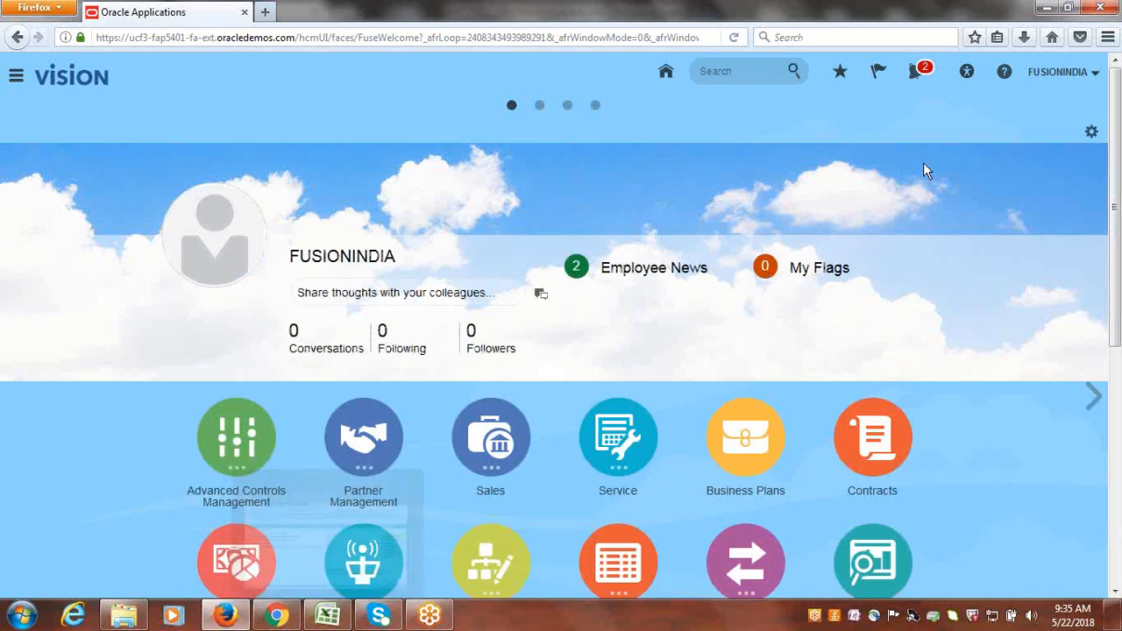
Examine the home page work areas and expand General Accounting to view the pages it offers
drag(1118, 143, 1117, 339)
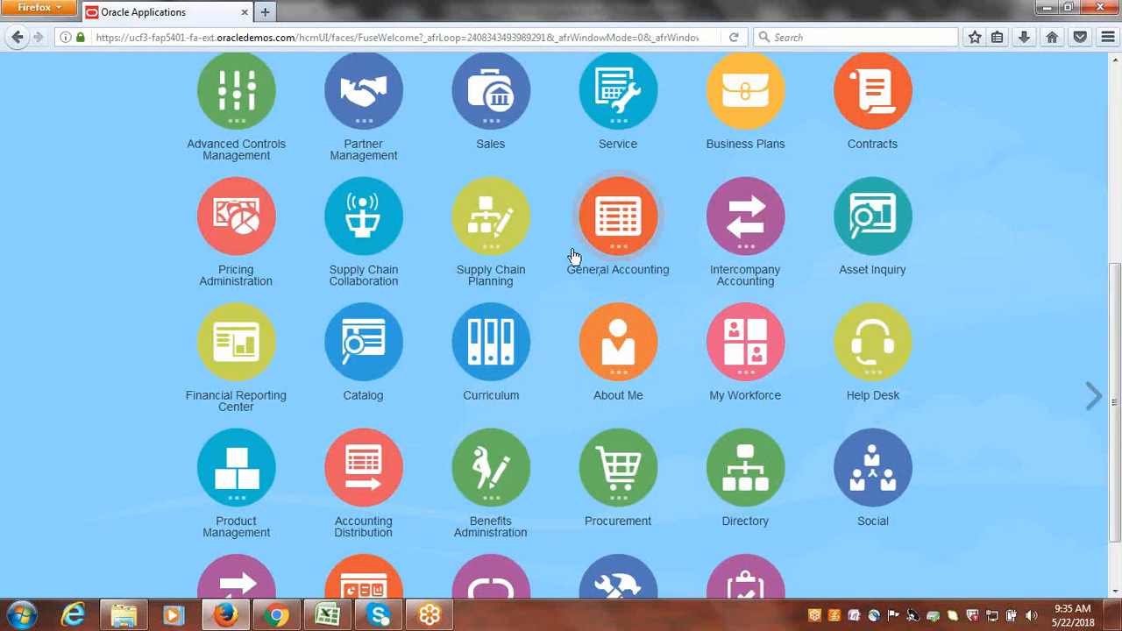
click(621, 223)
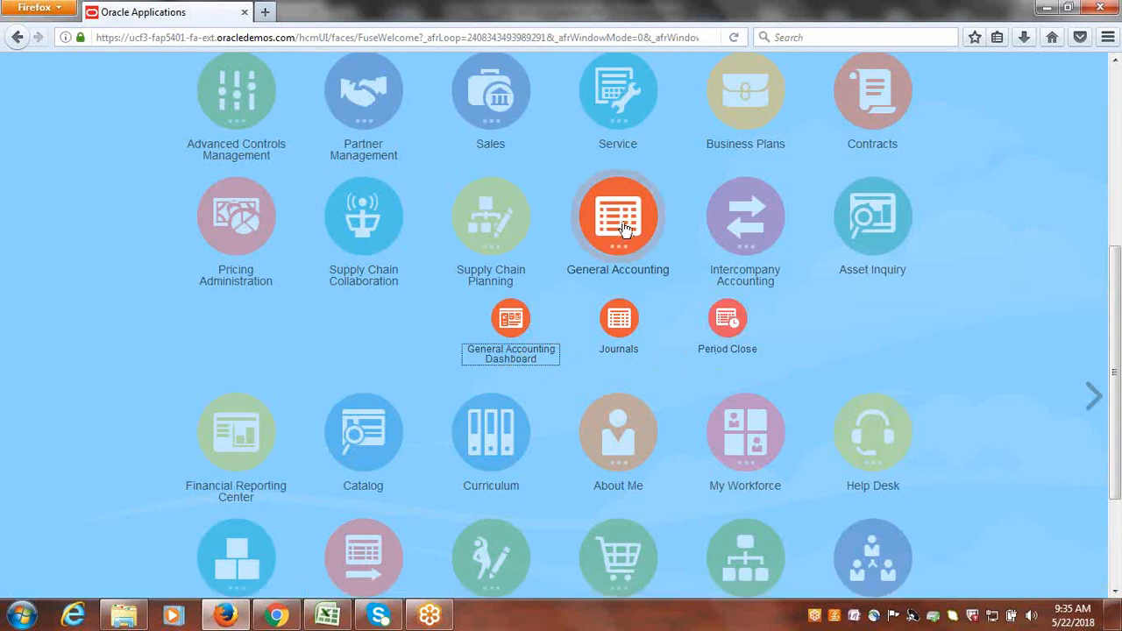
drag(1119, 289, 1119, 252)
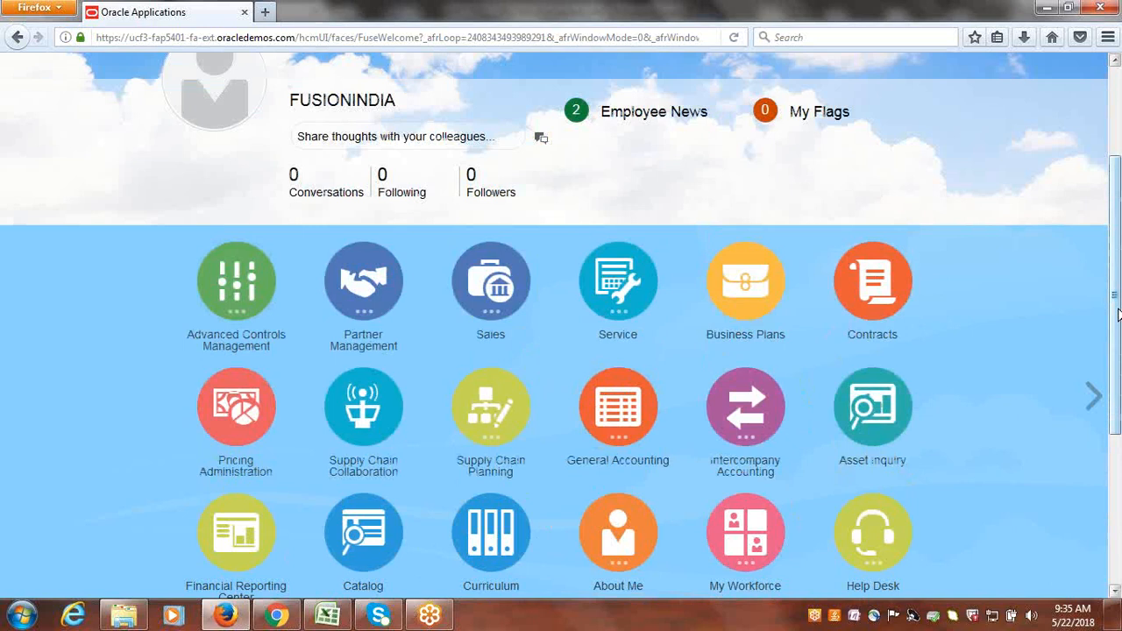
drag(1118, 309, 1117, 313)
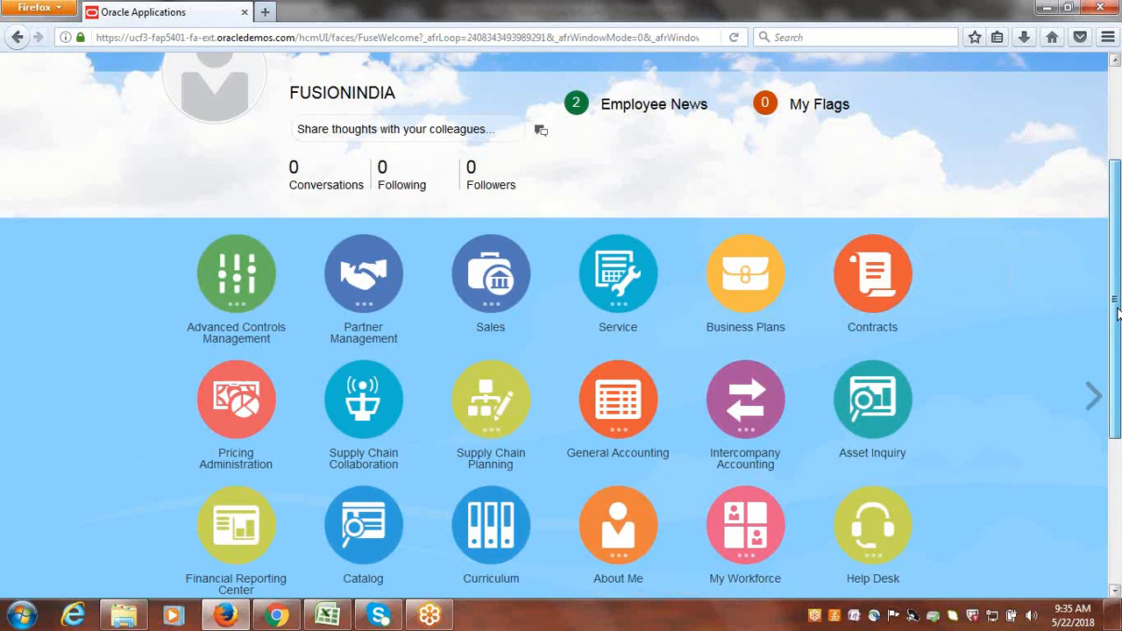
drag(1117, 313, 1117, 353)
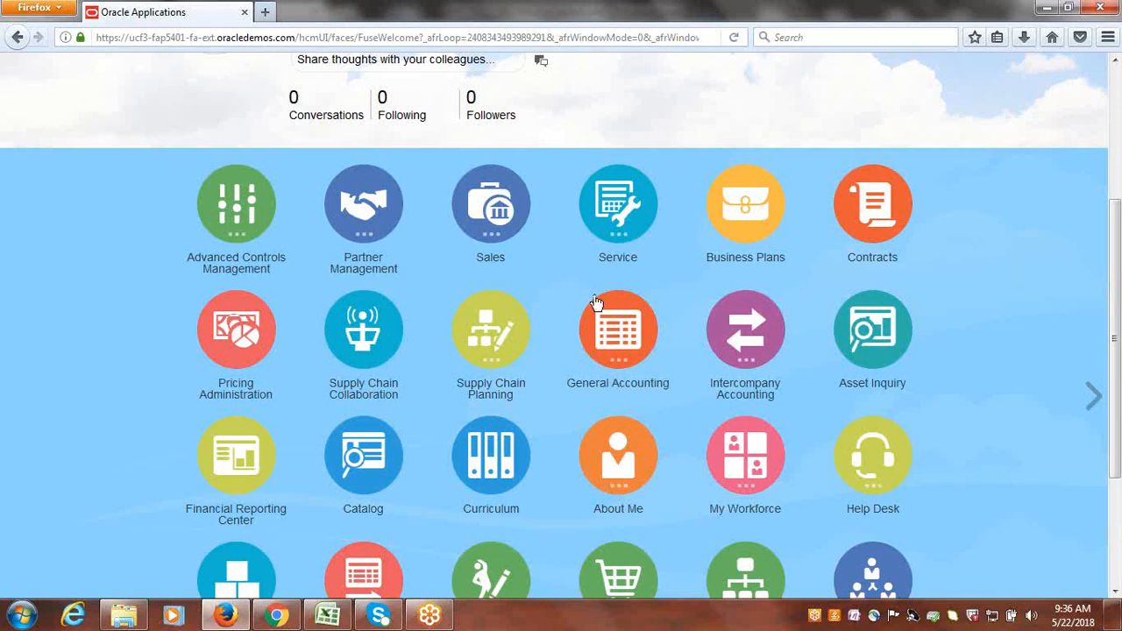
click(619, 351)
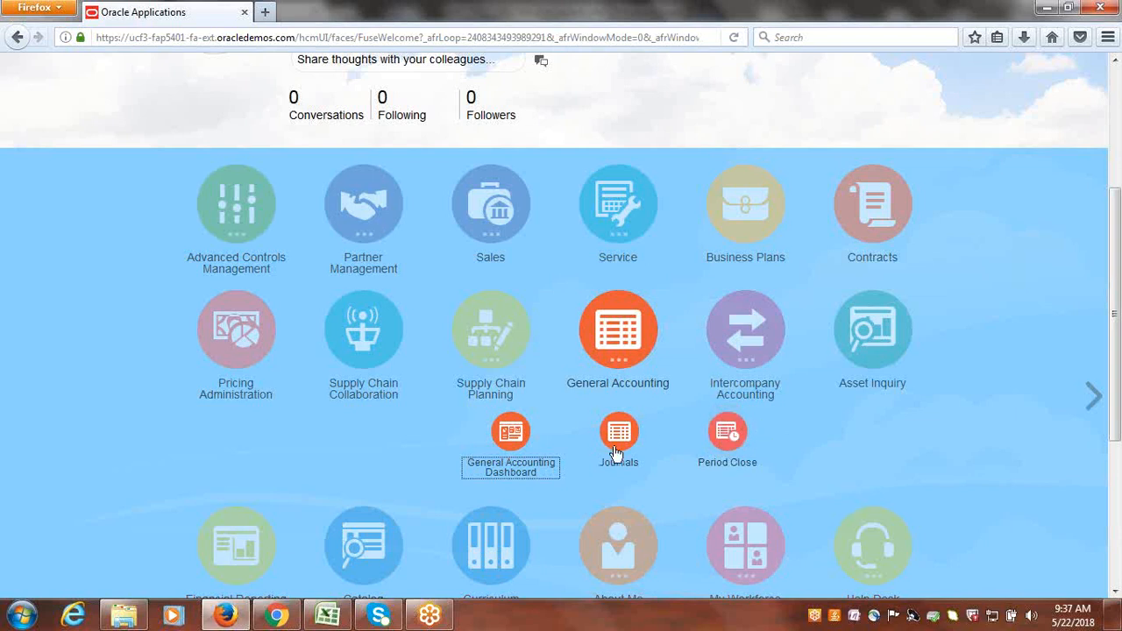
Open the Navigator and examine the entries listed under General Accounting
drag(1116, 344, 1117, 222)
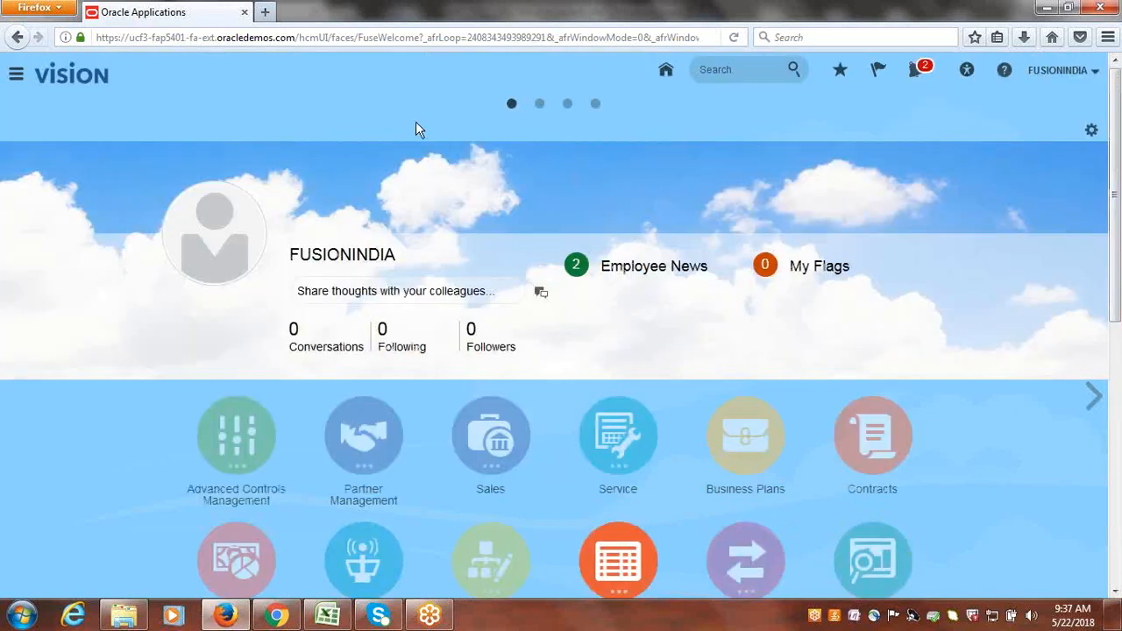
click(17, 76)
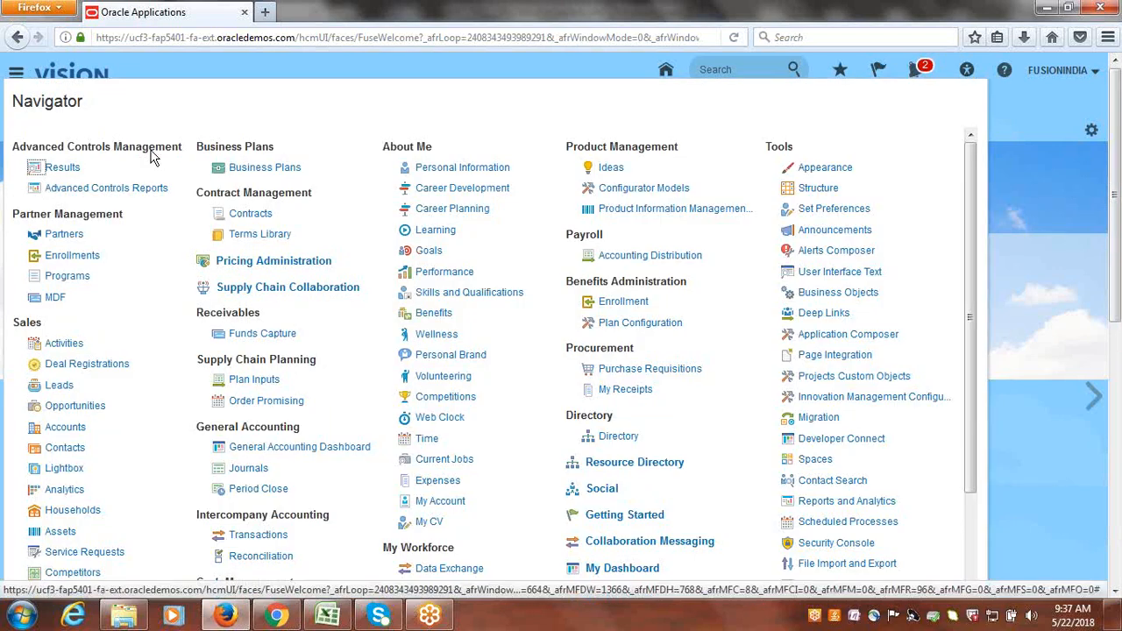
scroll(984, 386, down, 4)
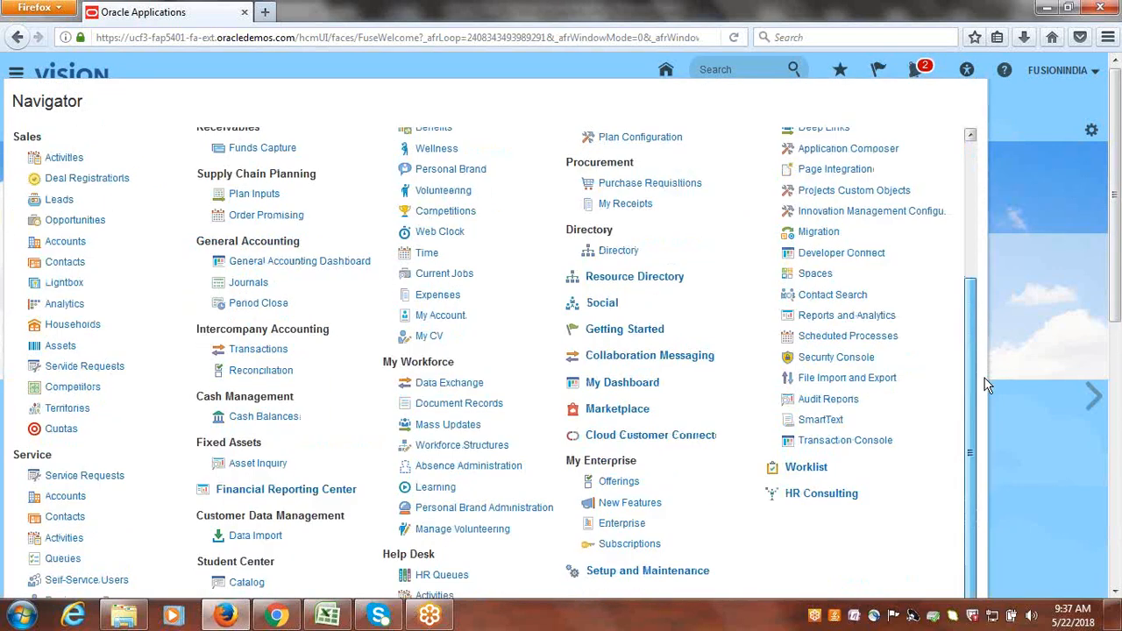
drag(300, 245, 201, 246)
click(343, 244)
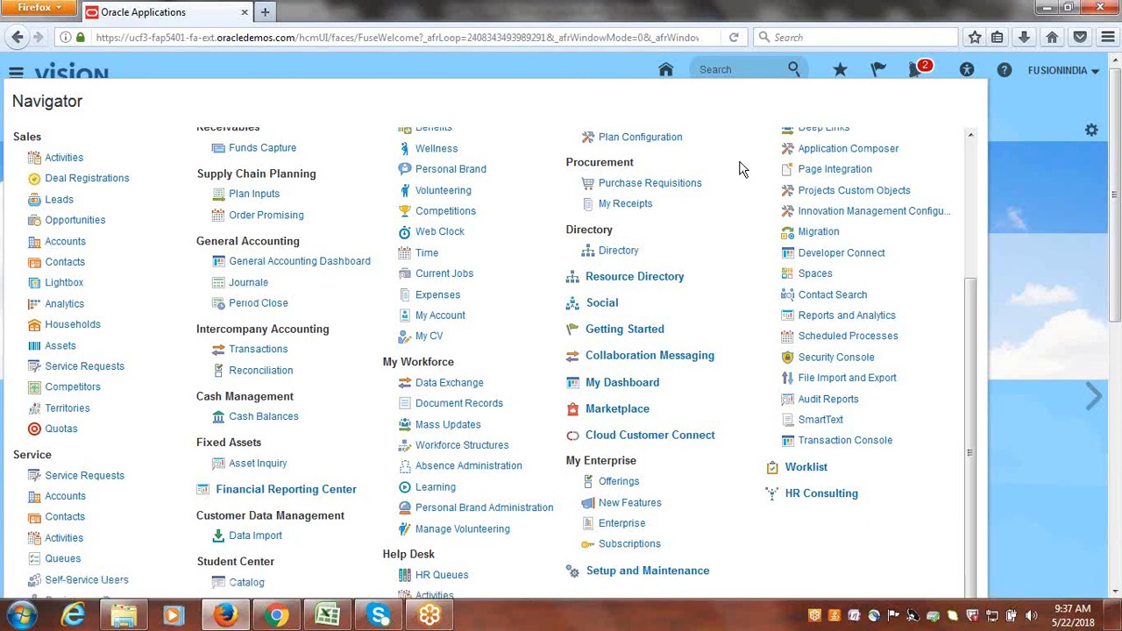
Close the Navigator and switch to the class discussions workbook in Excel to review the Open GL Periods and Create Journal & Post tasks
click(1014, 128)
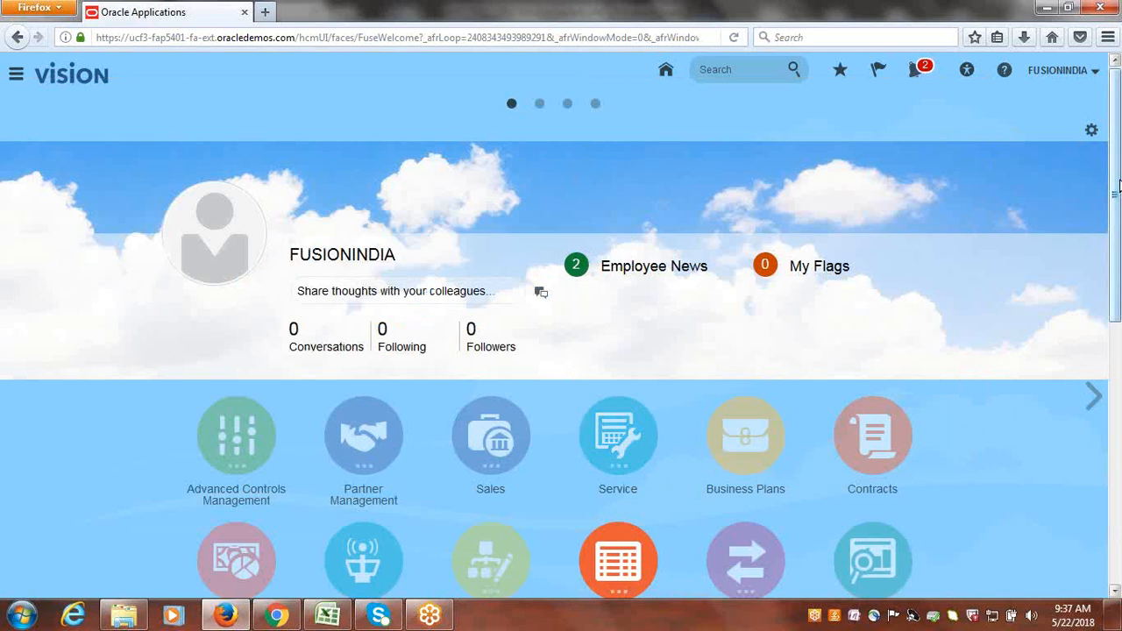
scroll(1119, 251, down, 1)
drag(1116, 219, 1120, 169)
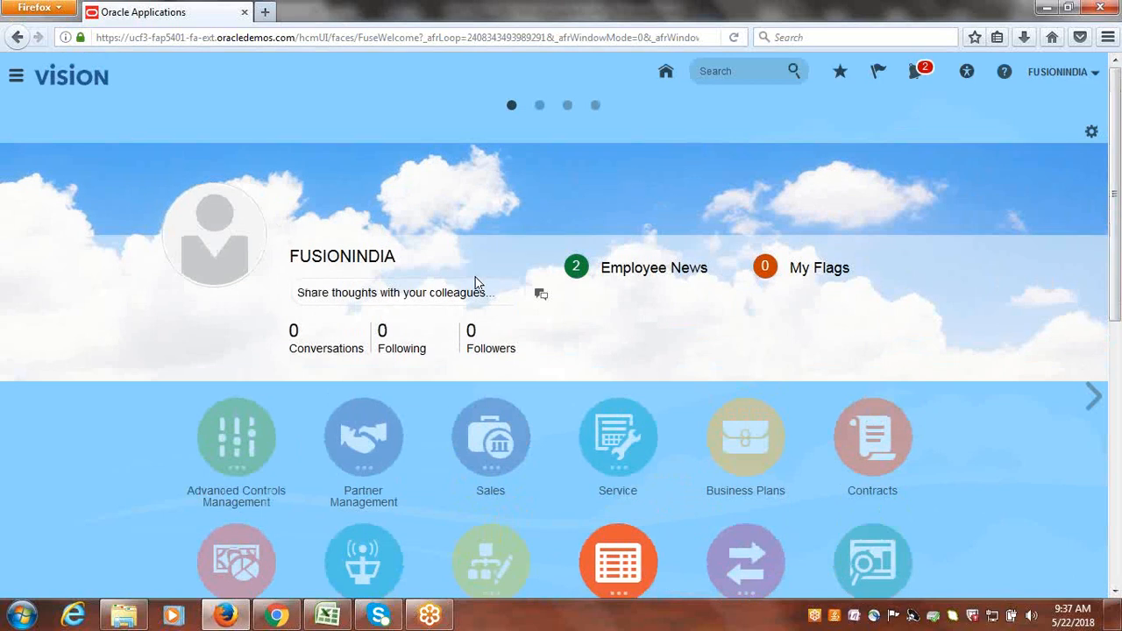
click(329, 616)
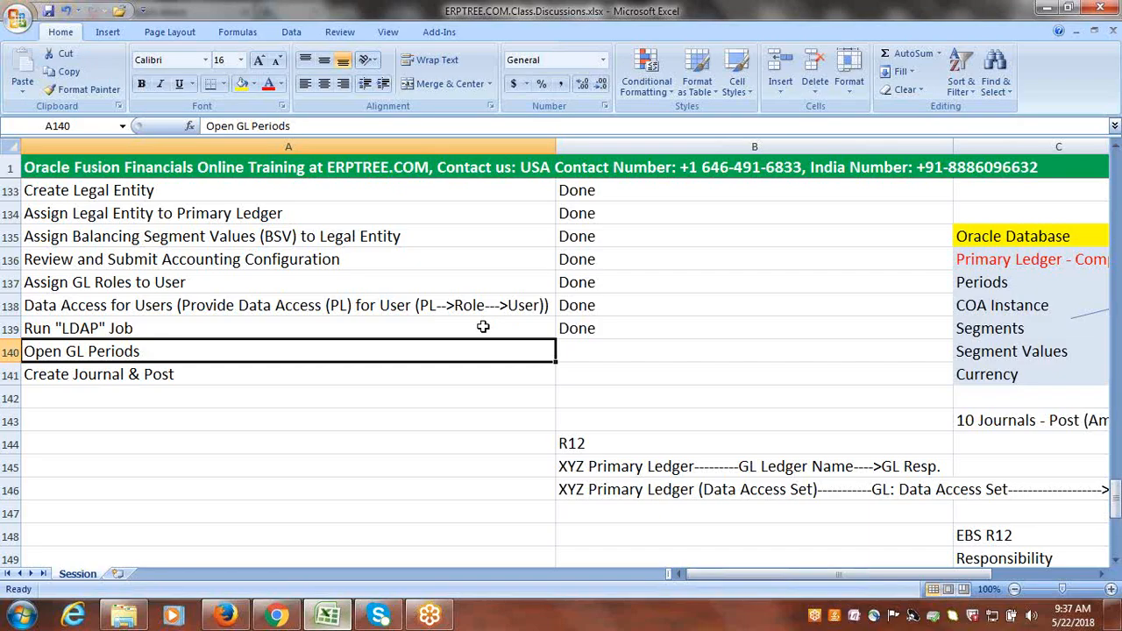
click(287, 325)
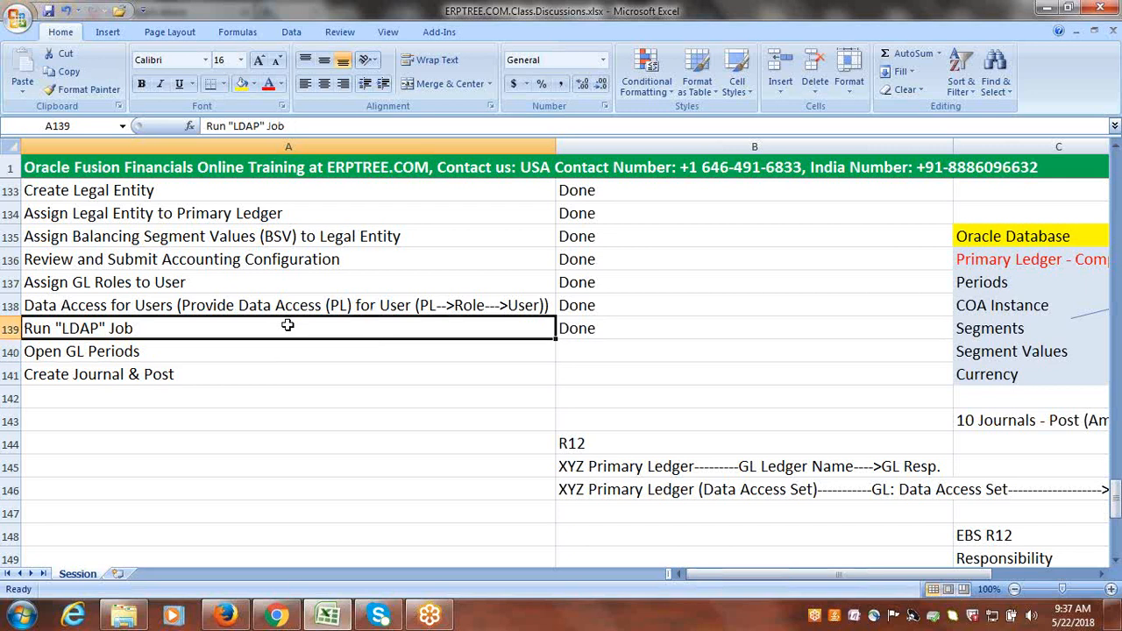
click(294, 352)
click(293, 370)
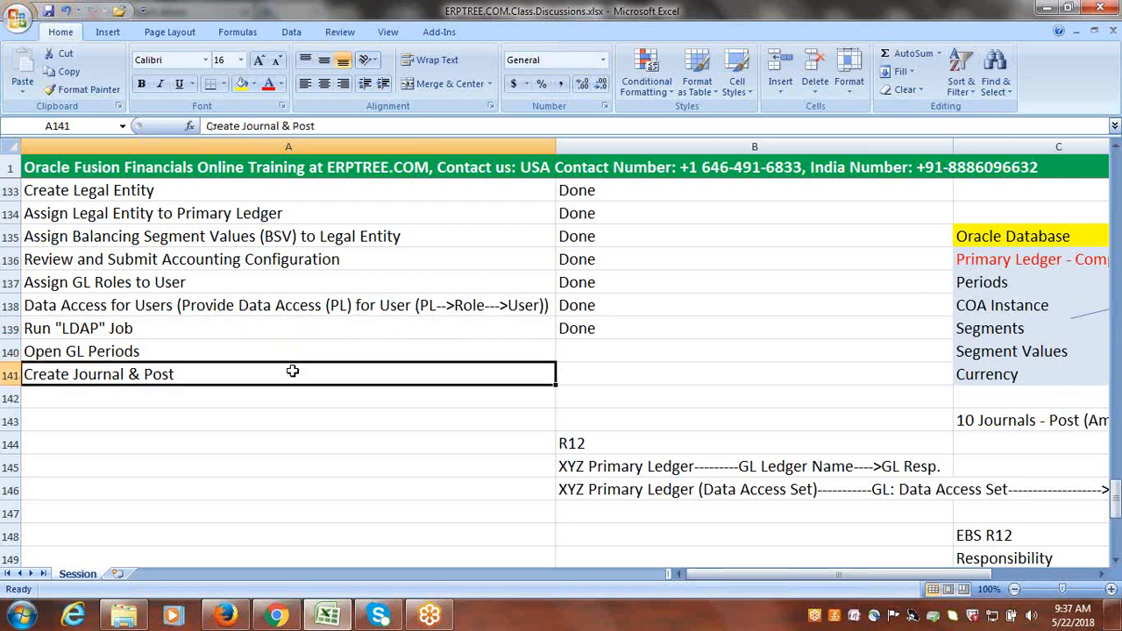
click(191, 358)
drag(192, 363, 188, 371)
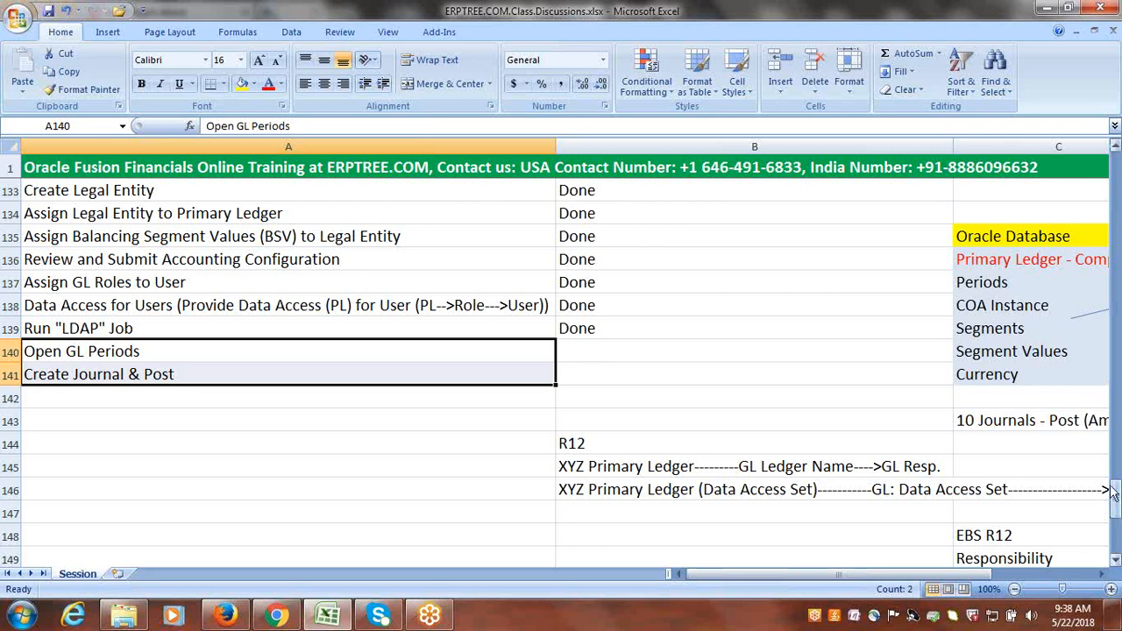
click(1008, 19)
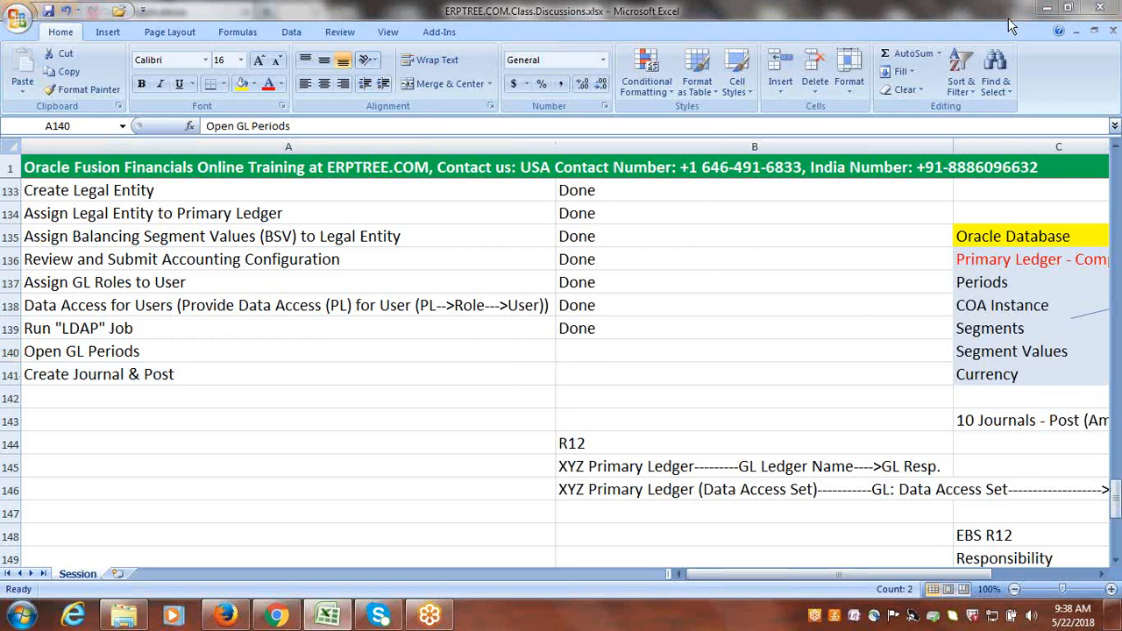
click(1009, 26)
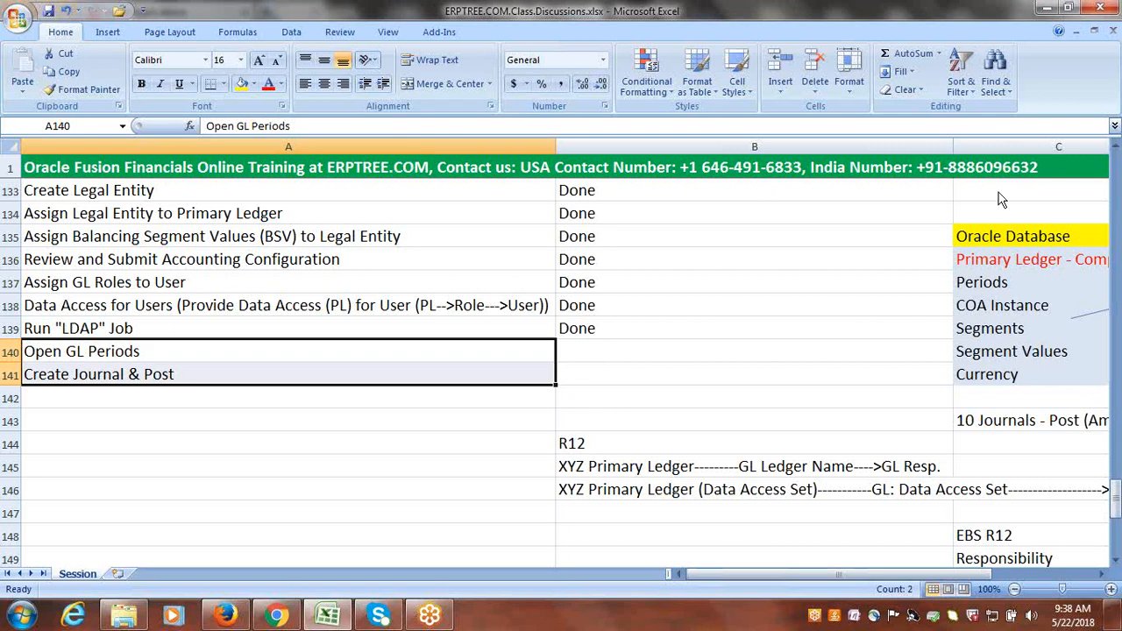
click(989, 290)
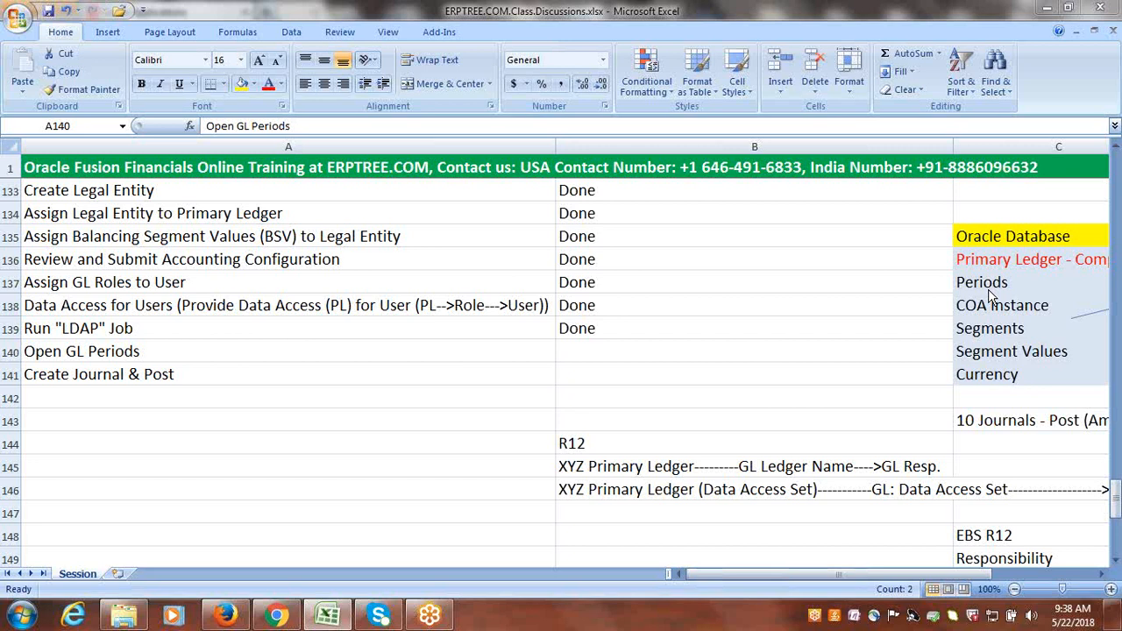
Raise the system speaker volume and return to the worksheet
click(1031, 616)
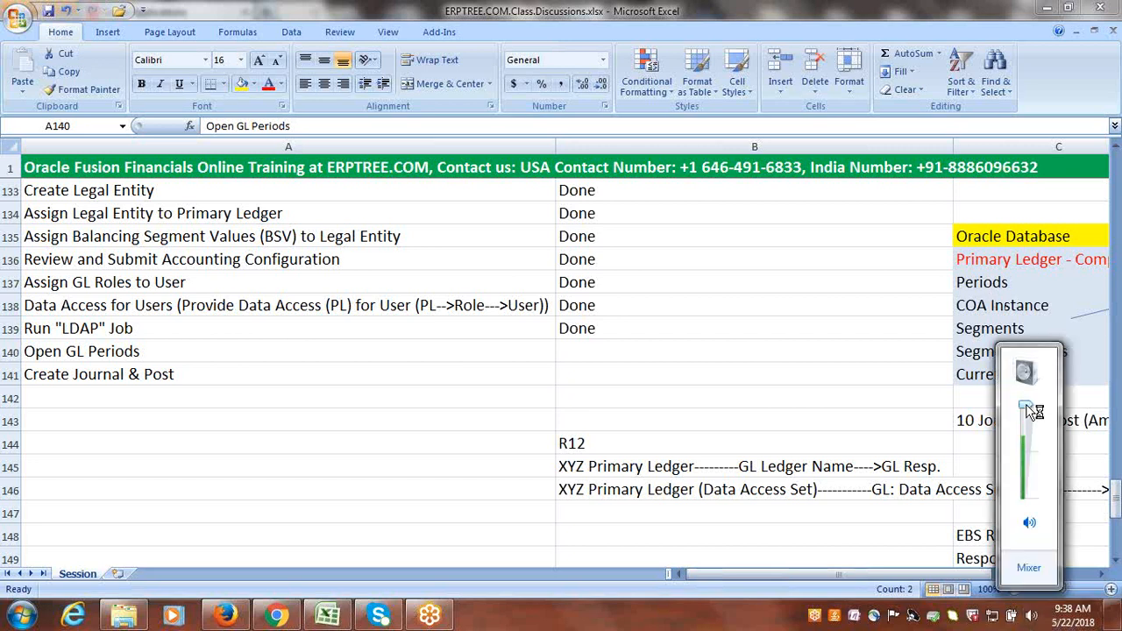
drag(1034, 412, 1027, 396)
click(376, 441)
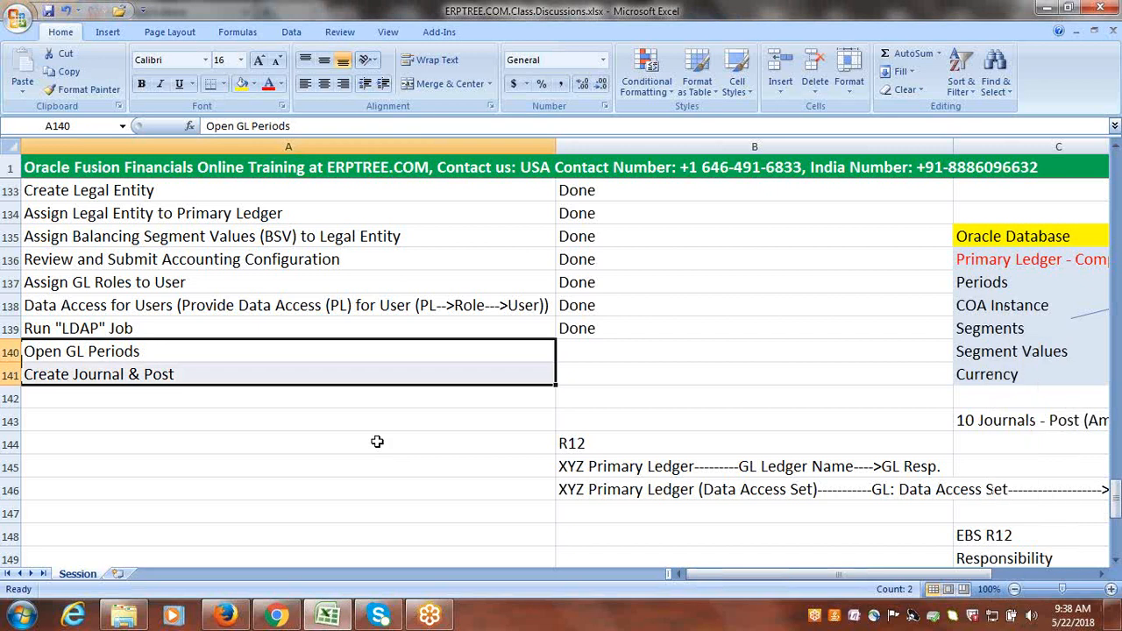
click(377, 441)
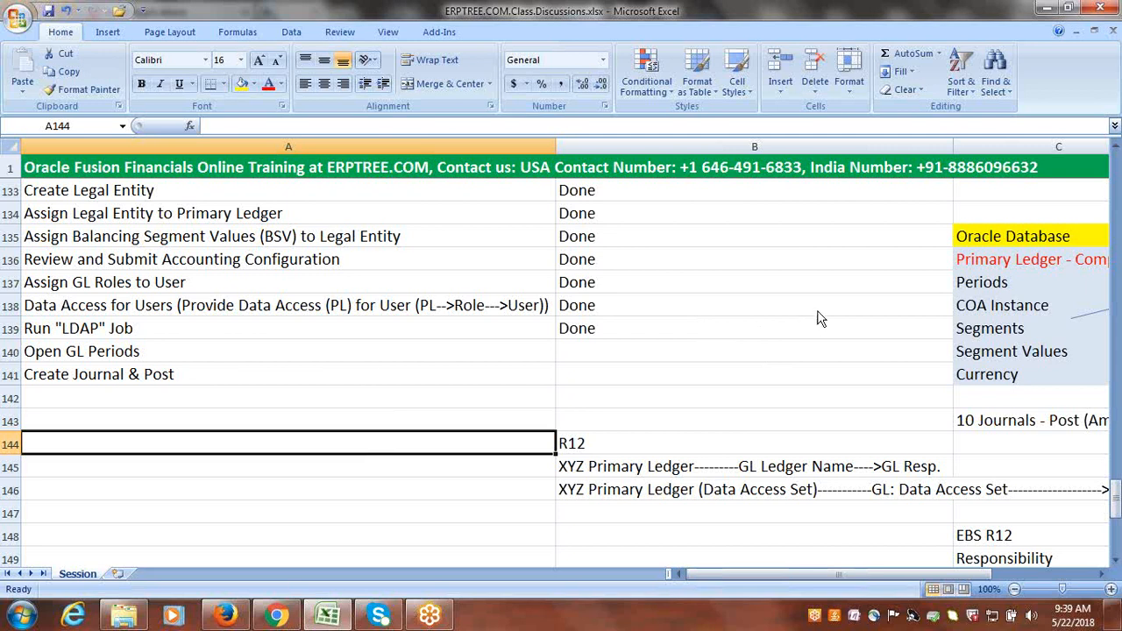
click(994, 303)
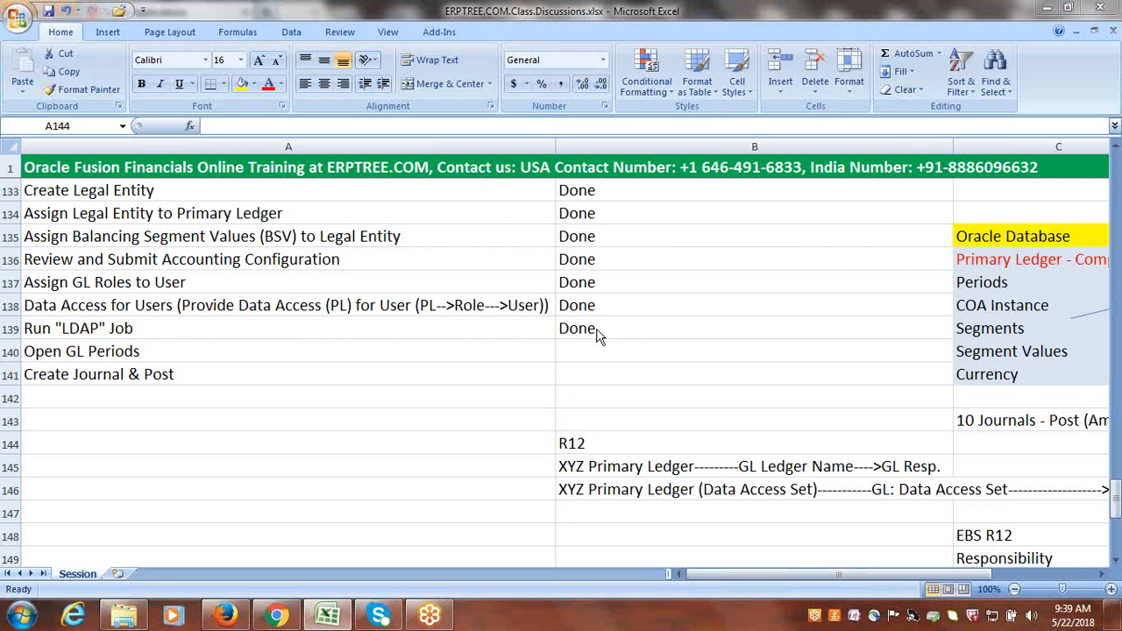
Switch to Firefox and open the task search page in Setup and Maintenance
click(225, 615)
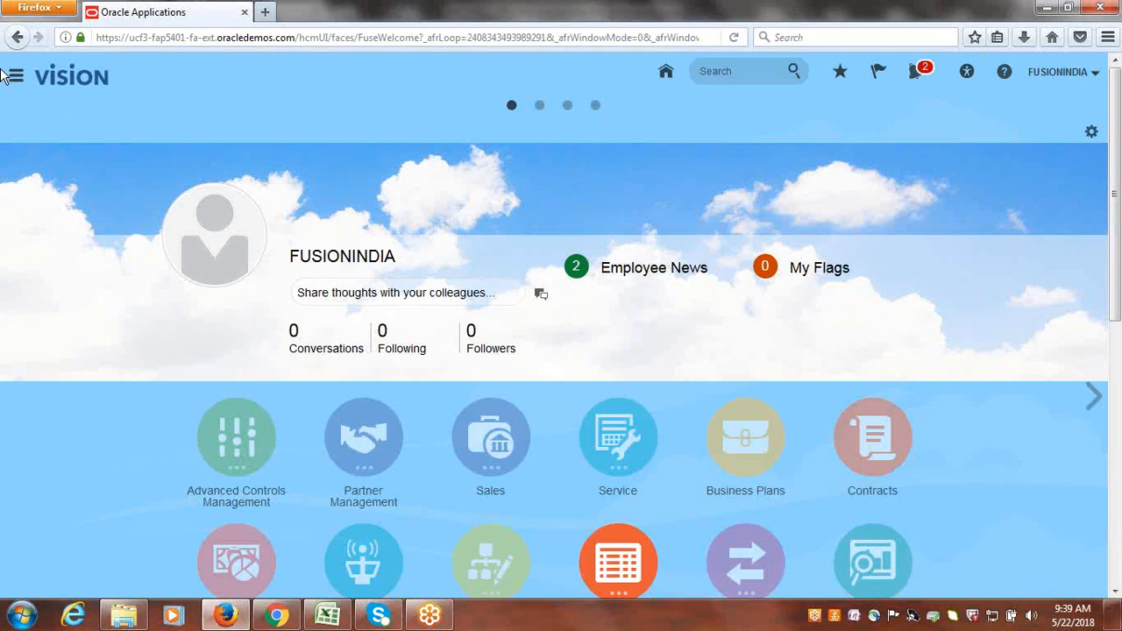
click(1060, 72)
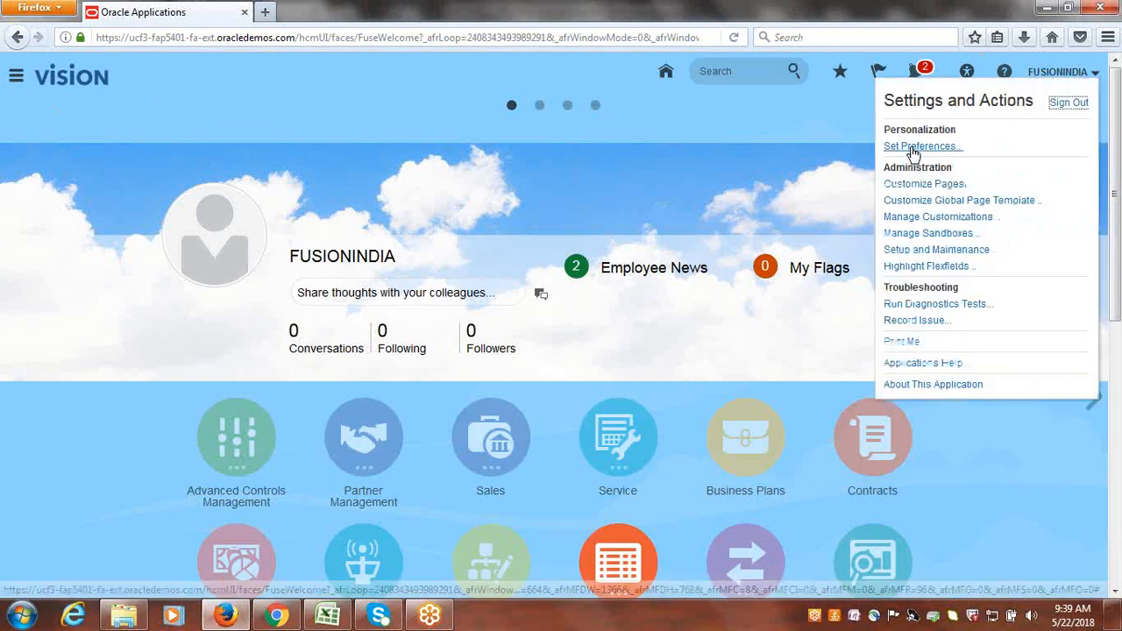
click(951, 254)
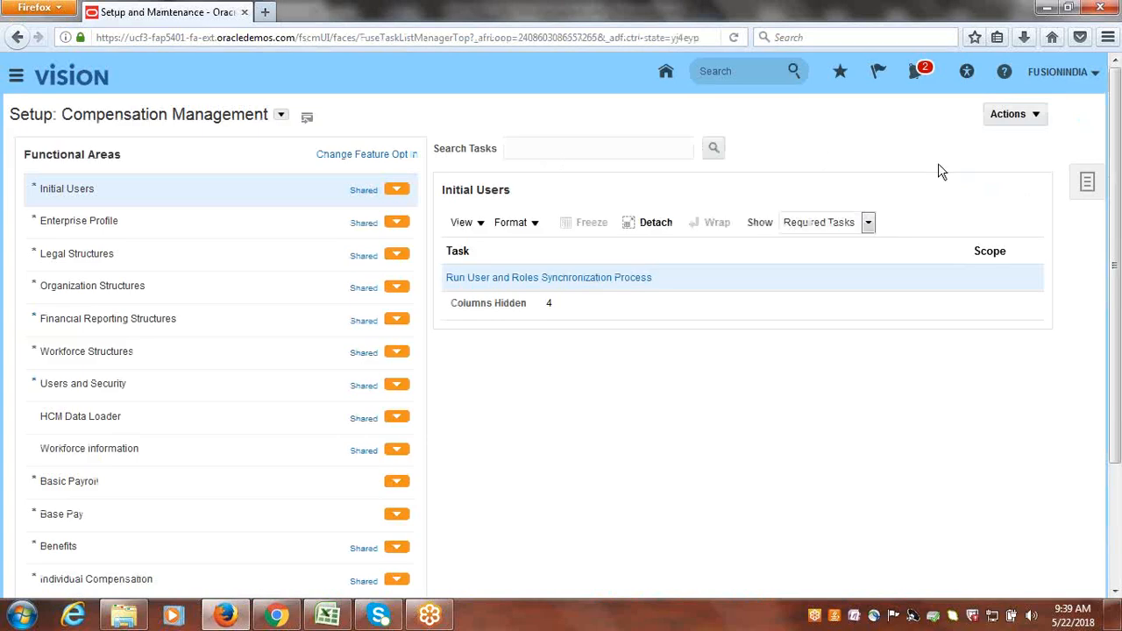
click(1089, 186)
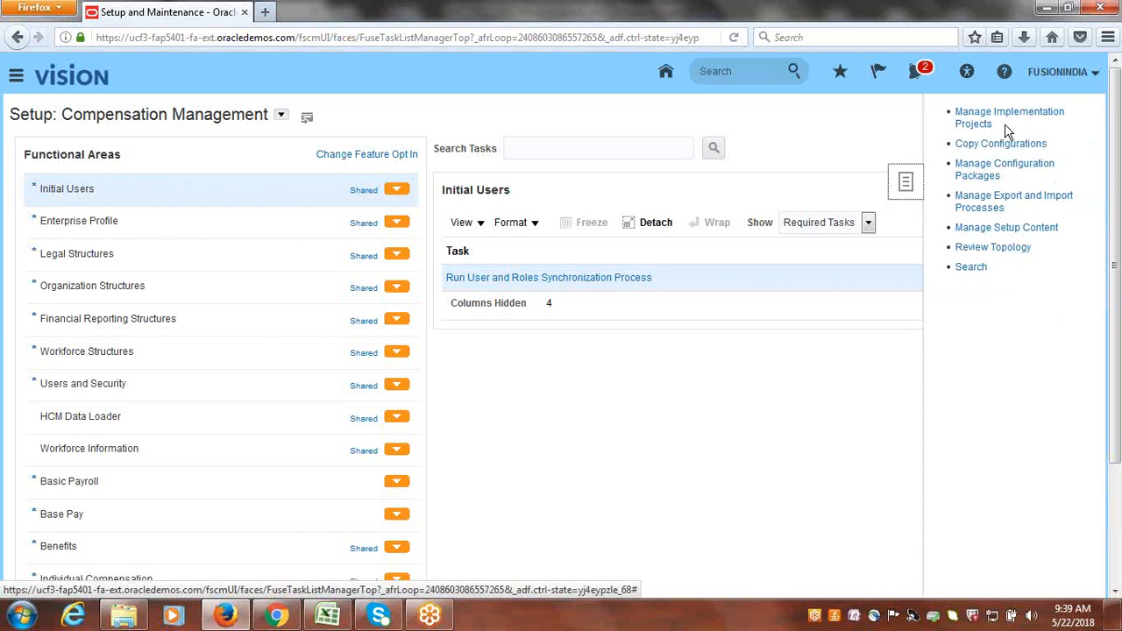
click(970, 267)
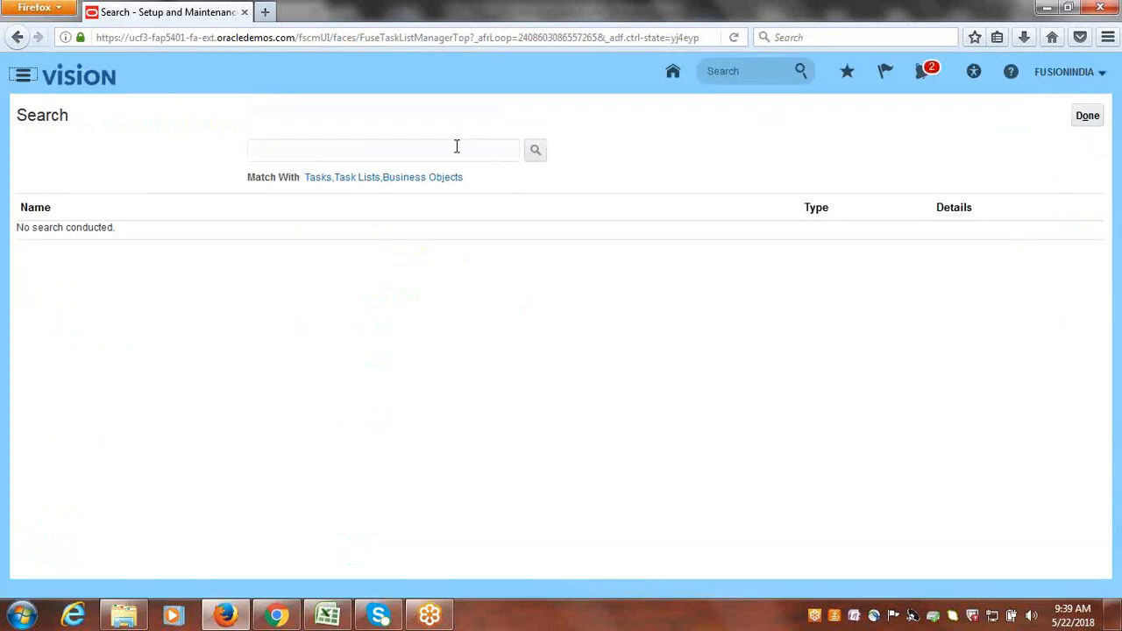
Search the setup tasks for "data access for users" and open Manage Data Access for Users
click(455, 146)
text(d)
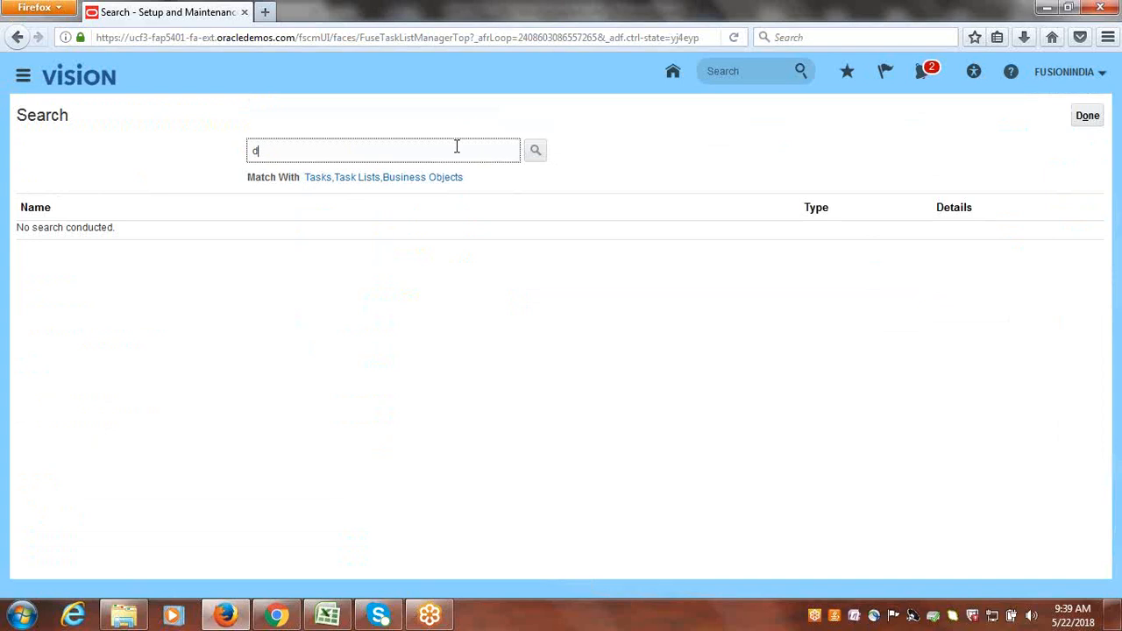
text(ata access for users)
key(Return)
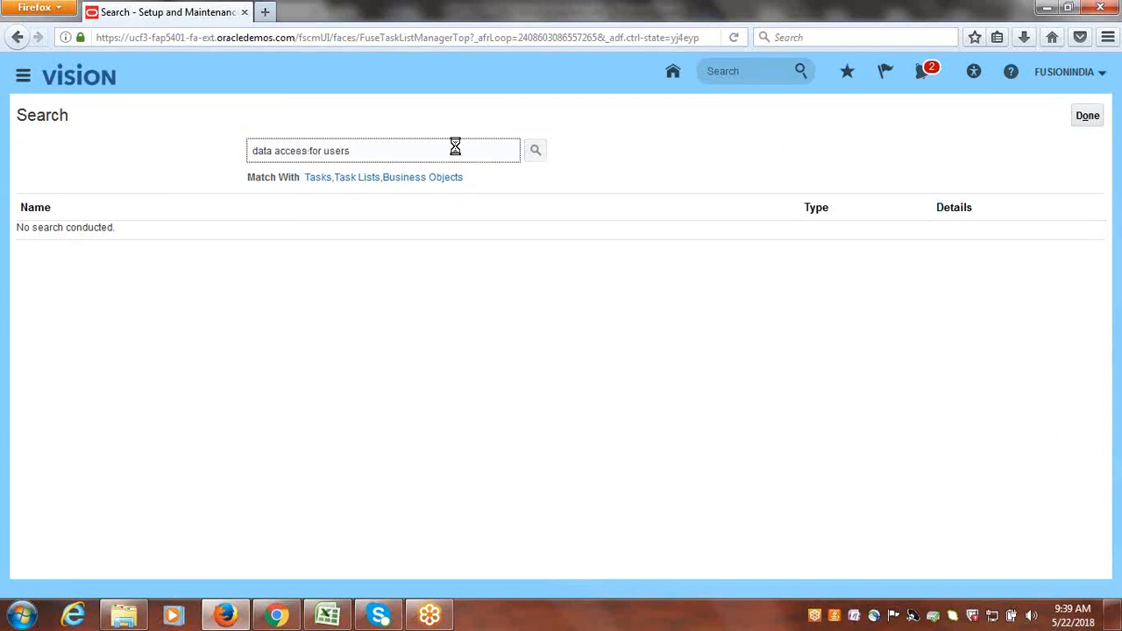
click(129, 372)
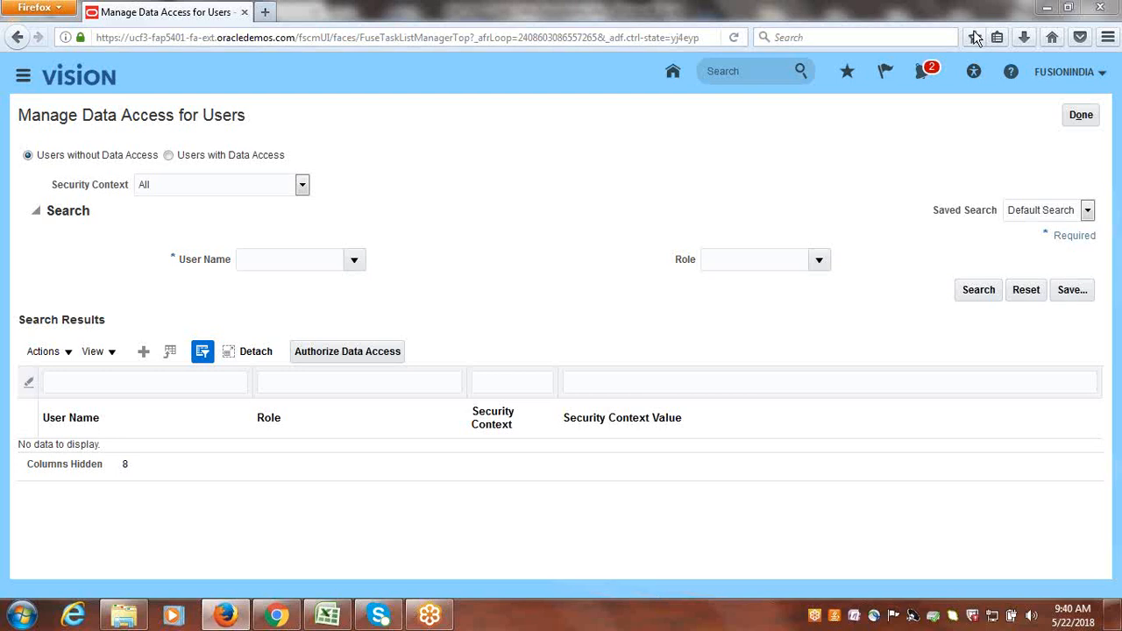
Start authorizing data access by opening SecurityDataAccessTemplate.xlsx with Microsoft Office Excel and agreeing to connect to the server
click(334, 355)
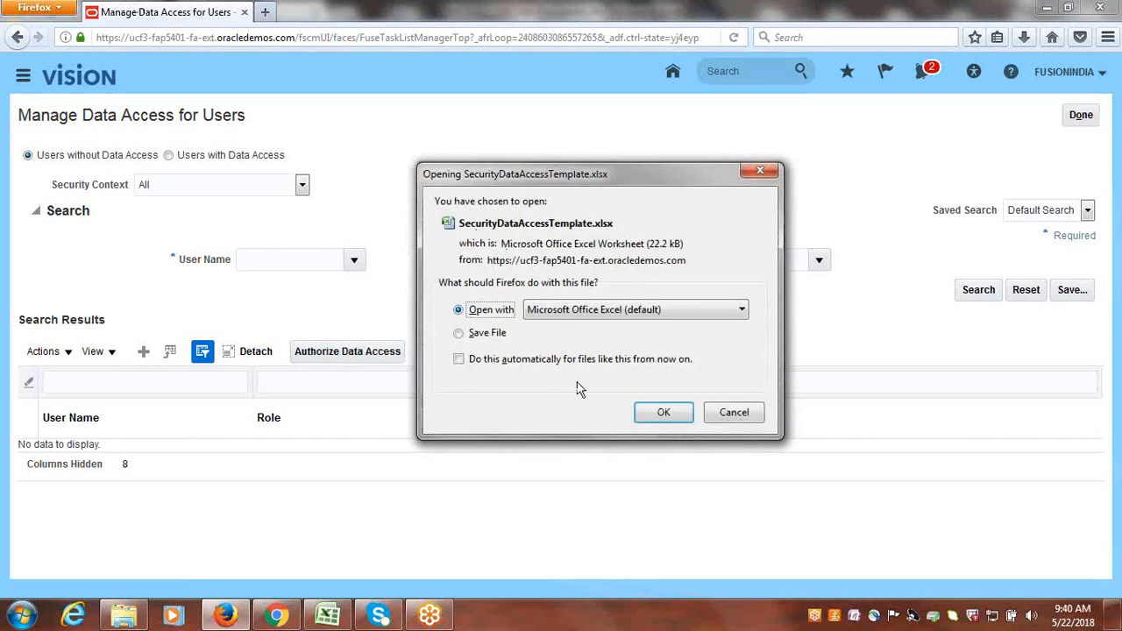
click(656, 417)
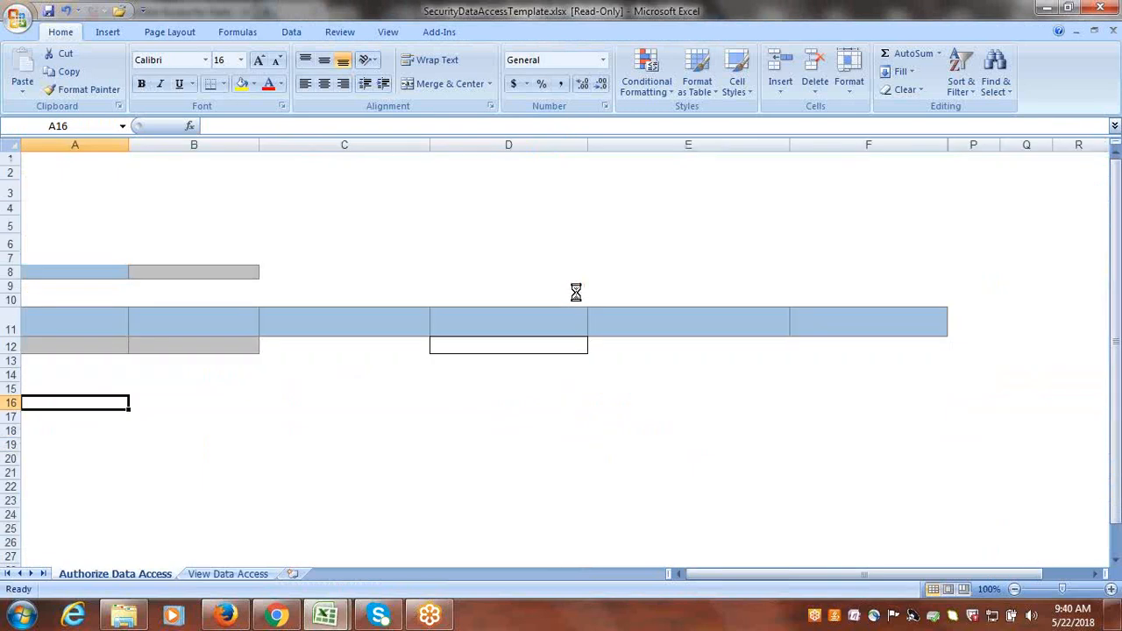
click(635, 386)
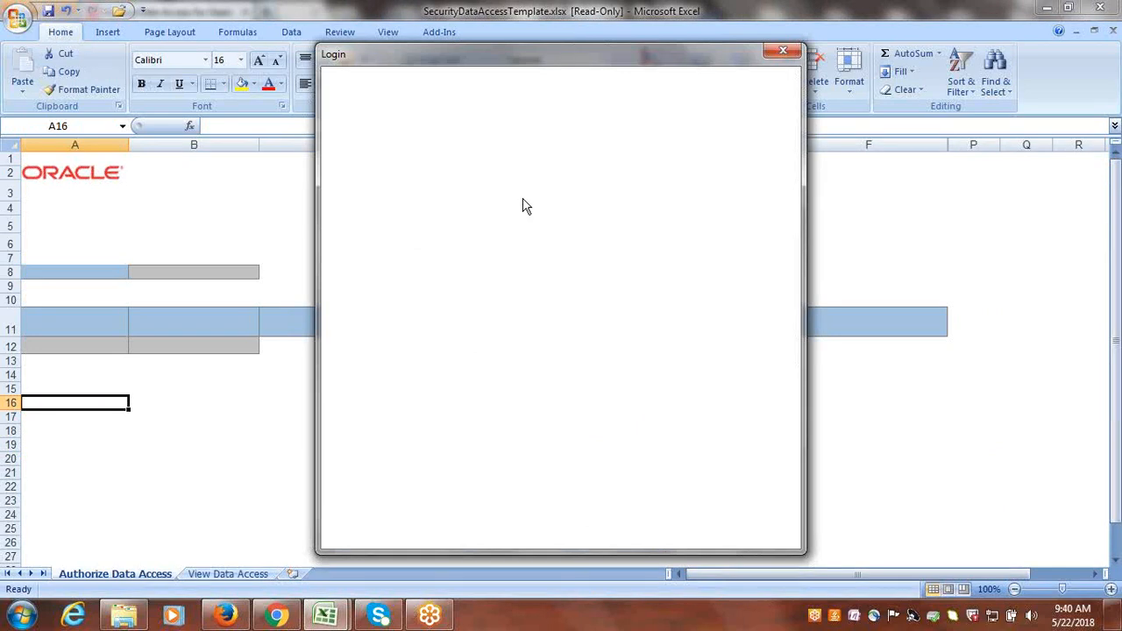
Sign in to Oracle Applications Cloud from the template workbook with the user ID and account password
click(540, 271)
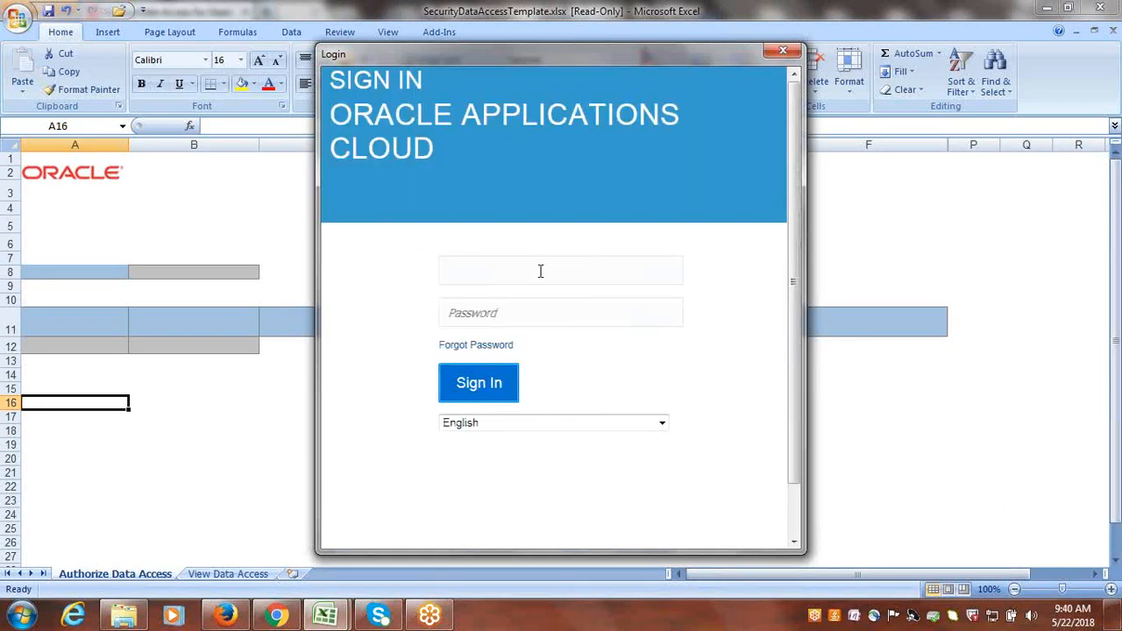
text(fusionindia)
key(Tab)
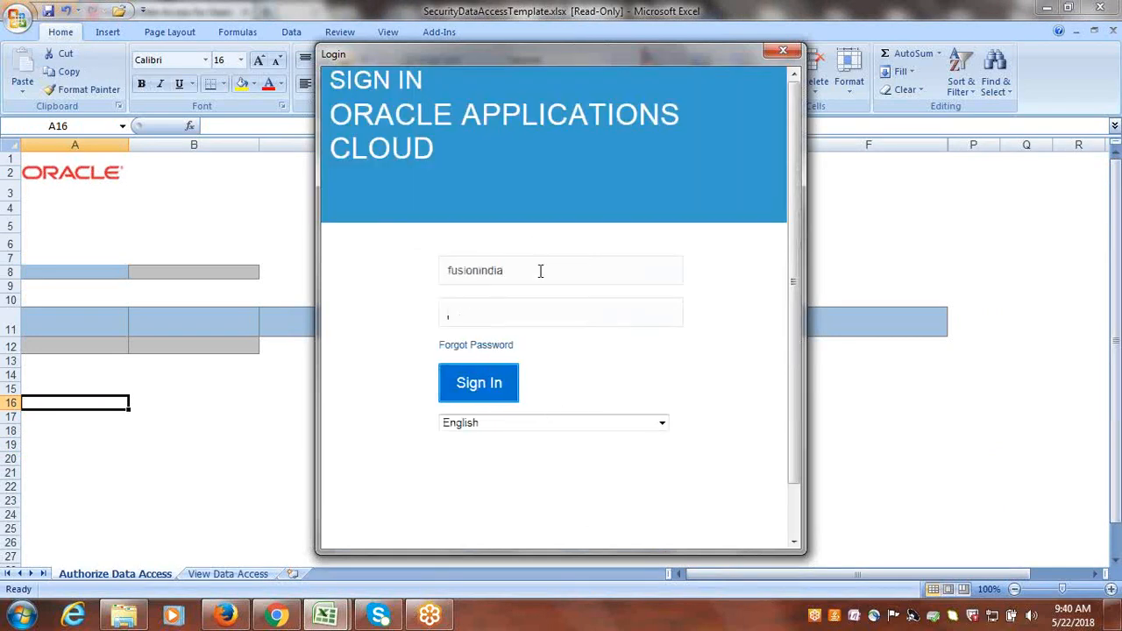
text(********)
key(Return)
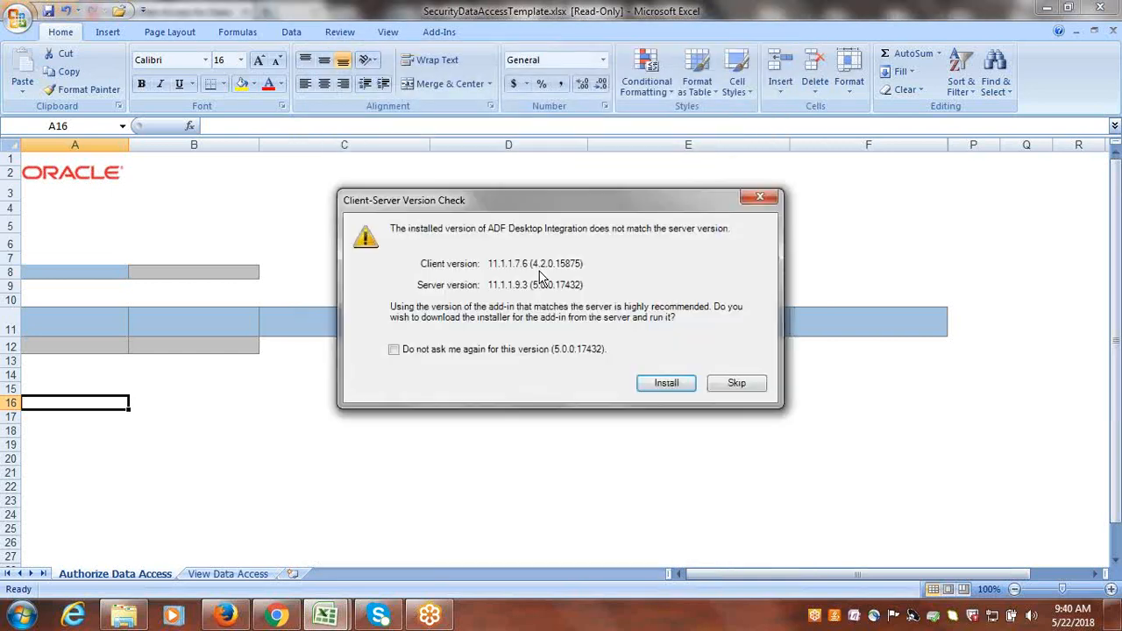
Try to install the matching ADF Desktop Integration add-in, discard the installer download and reopen SecurityDataAccessTemplate.xlsx in Excel
click(668, 391)
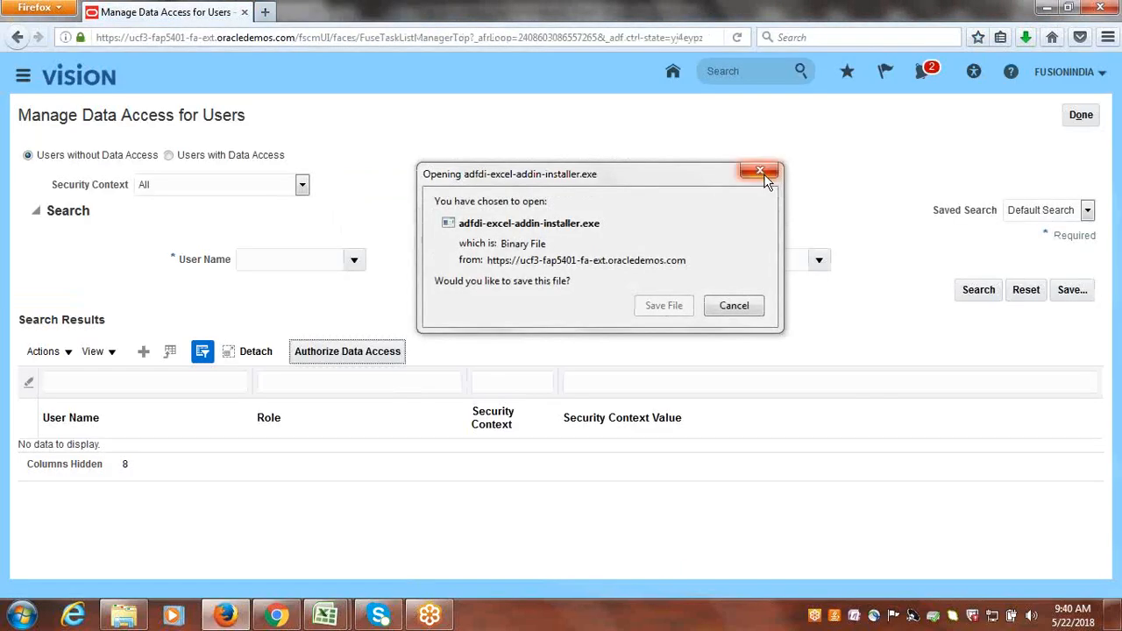
click(763, 174)
click(350, 353)
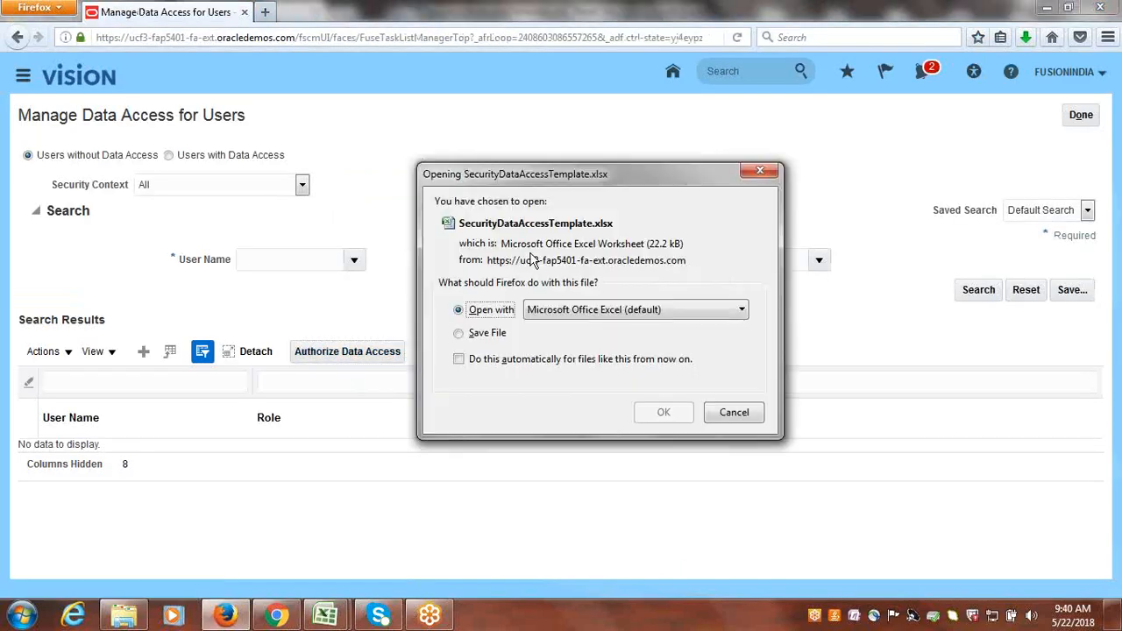
click(671, 415)
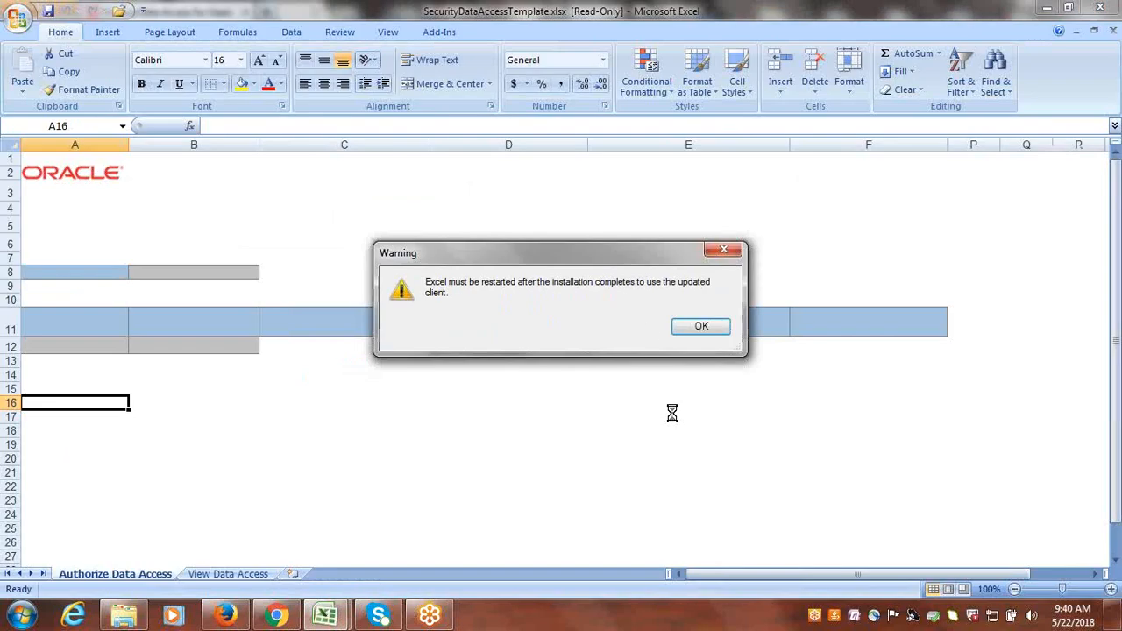
click(724, 250)
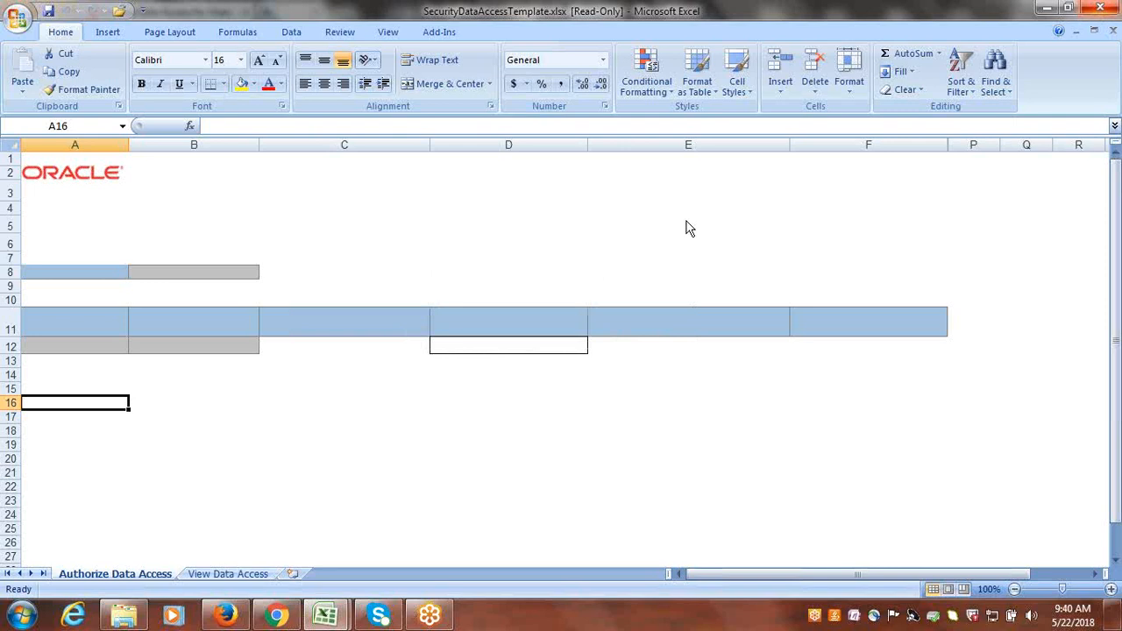
Close the template workbook and leave Manage Data Access for Users and the task search, returning to the Setup and Maintenance page
click(1102, 8)
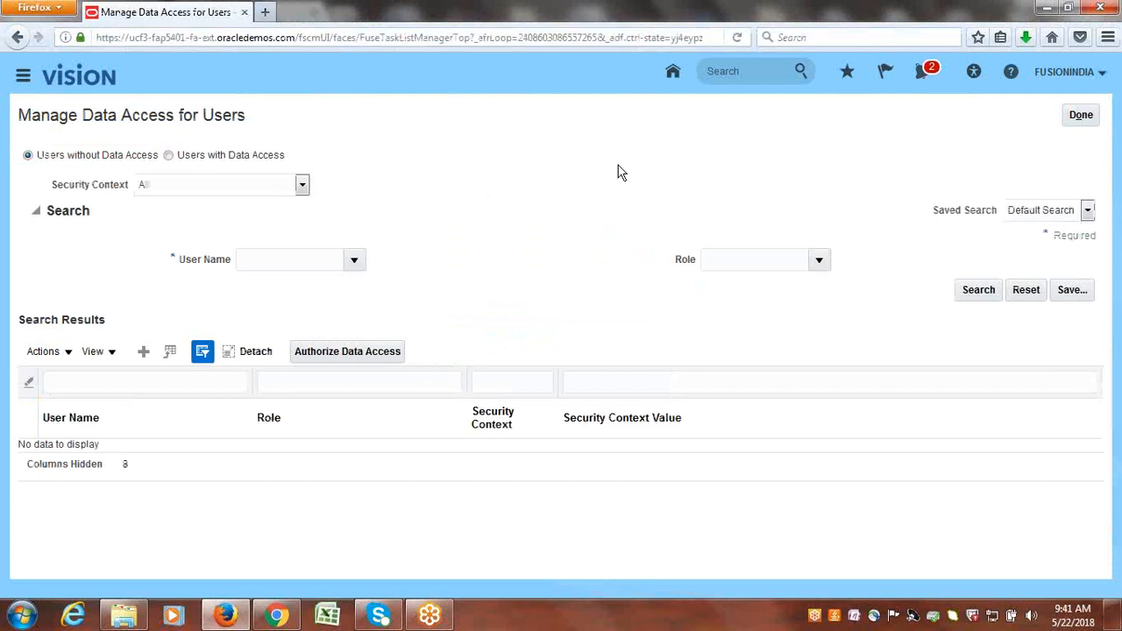
click(1081, 115)
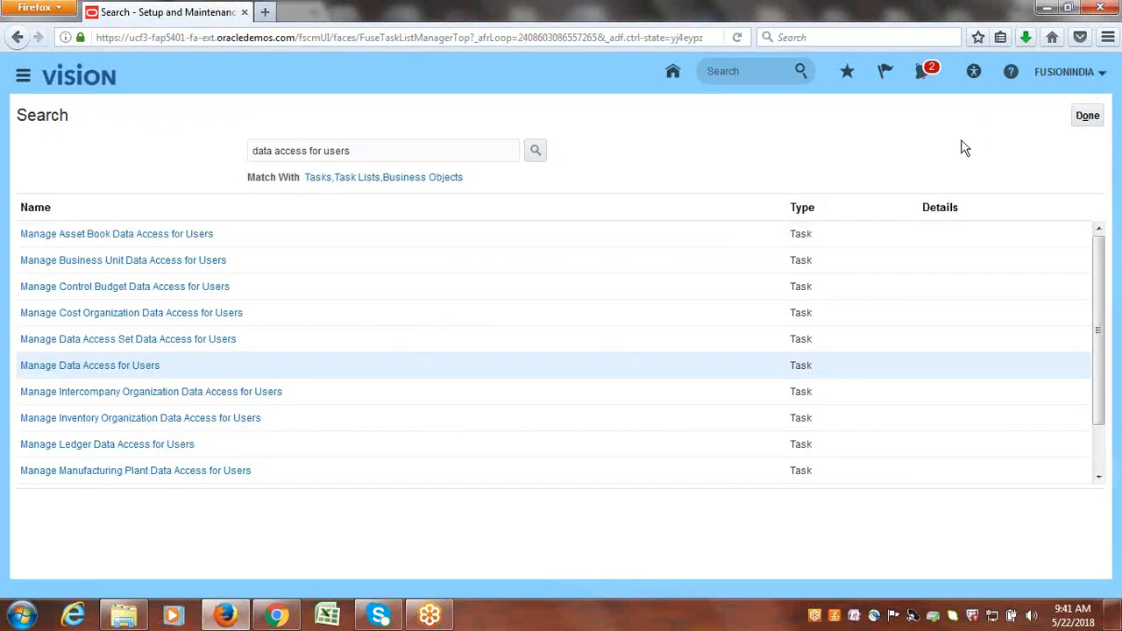
click(1087, 115)
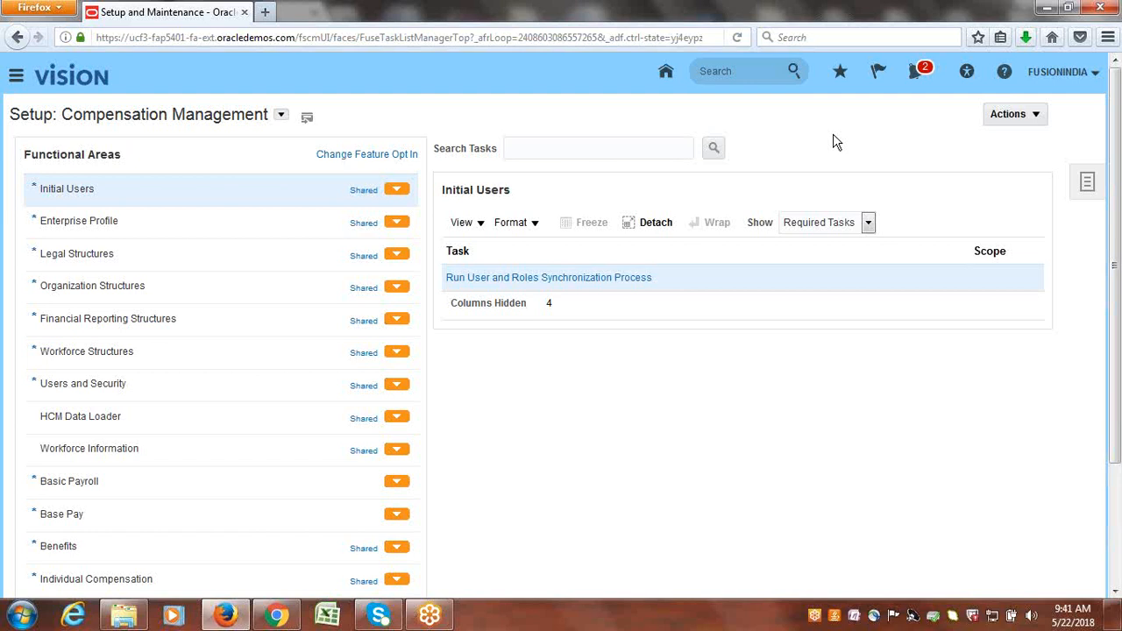
click(1065, 74)
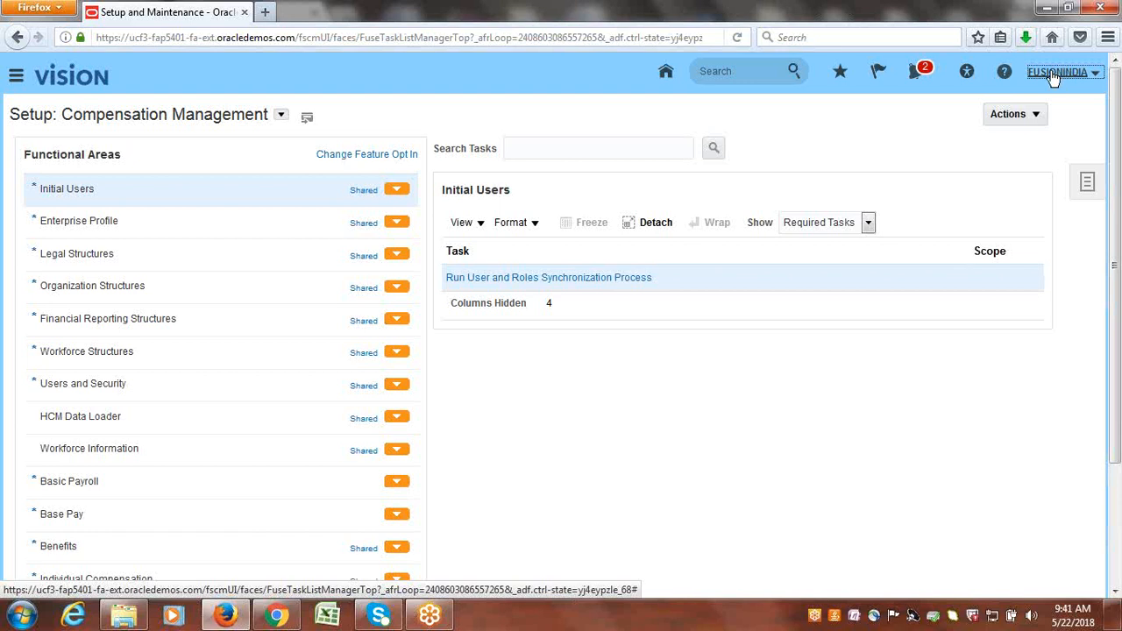
click(1053, 72)
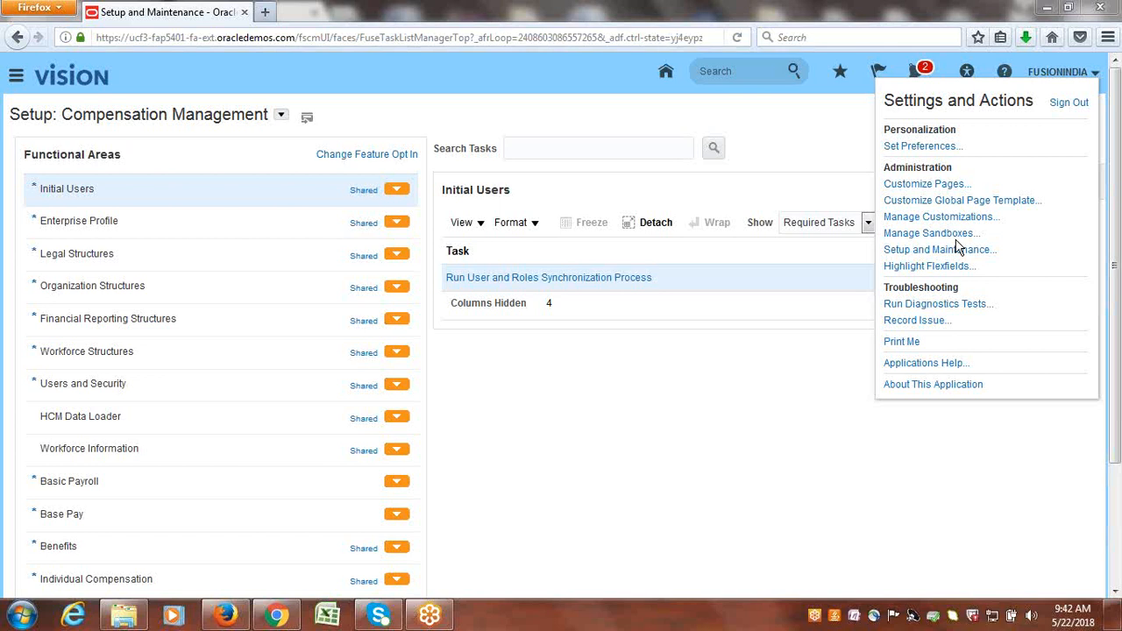
click(1081, 615)
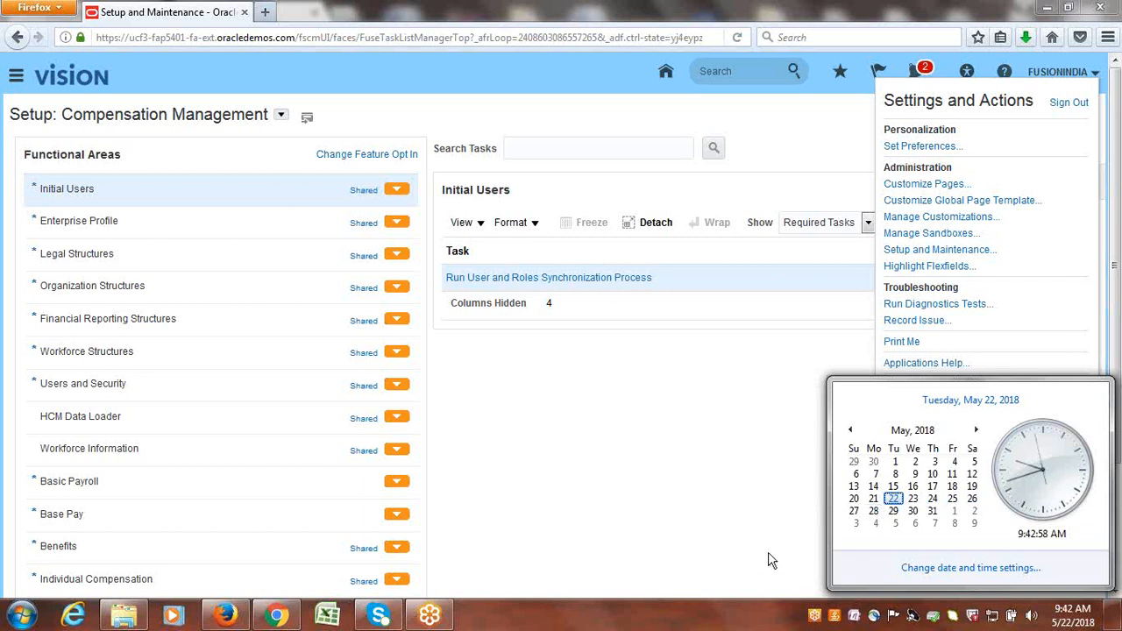
click(878, 35)
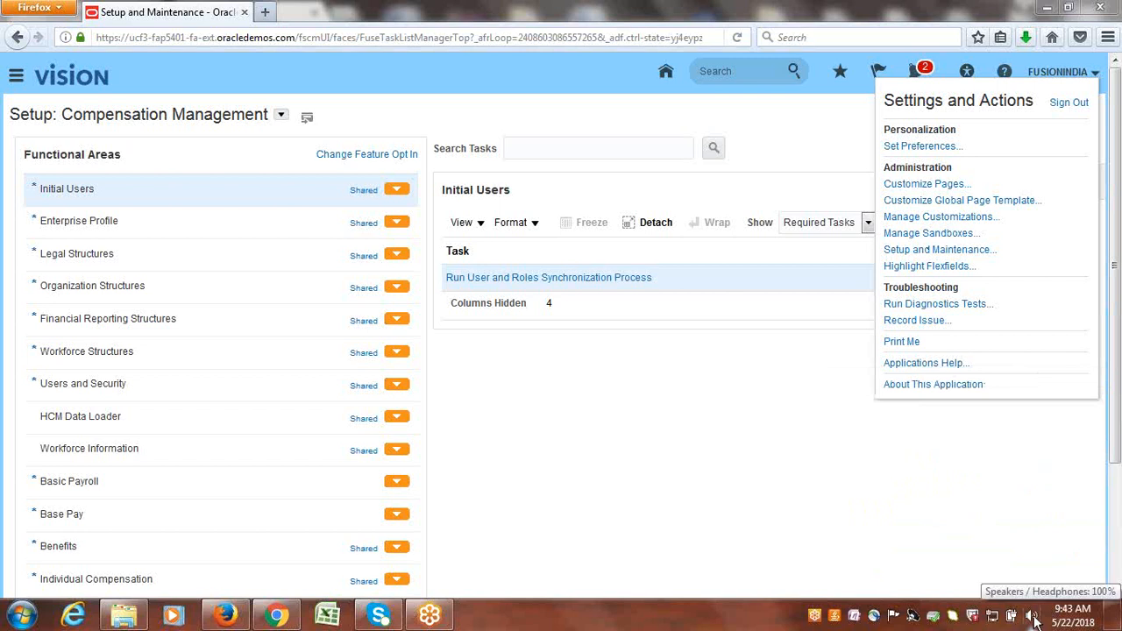
click(1087, 616)
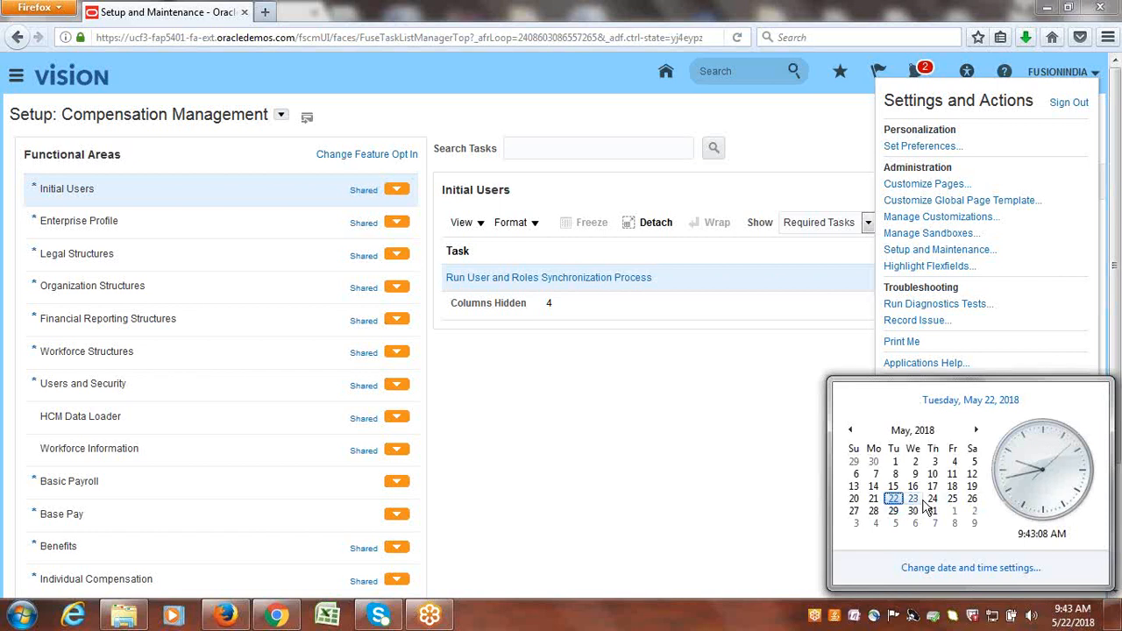
click(878, 38)
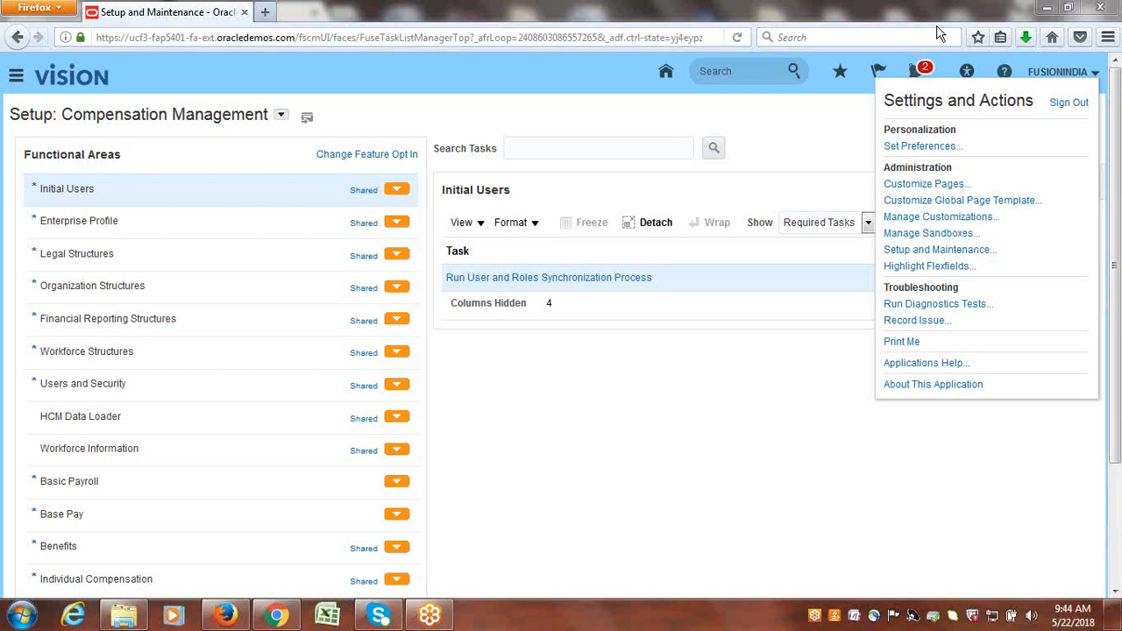
Open the Security Console, dismiss the warning and switch to the User Accounts page
click(21, 76)
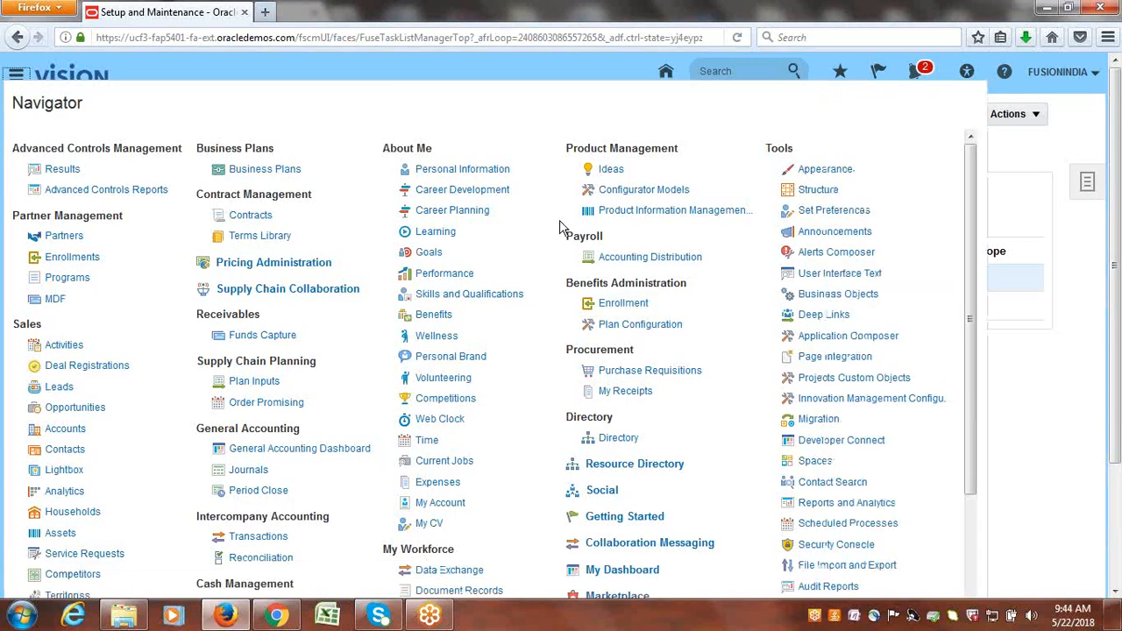
click(837, 544)
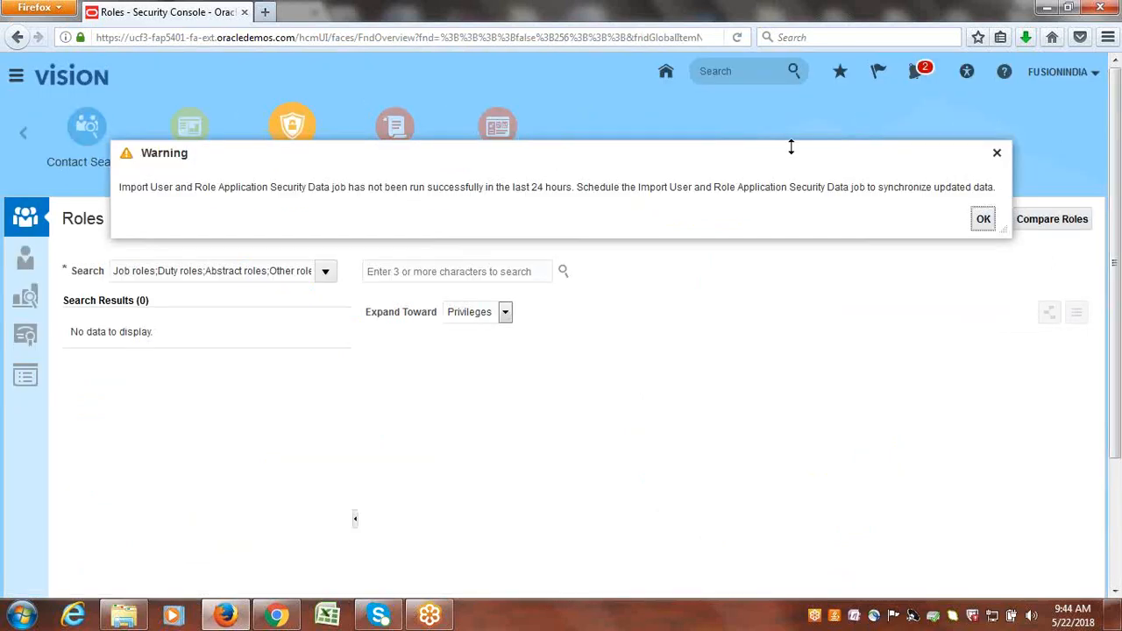
click(983, 221)
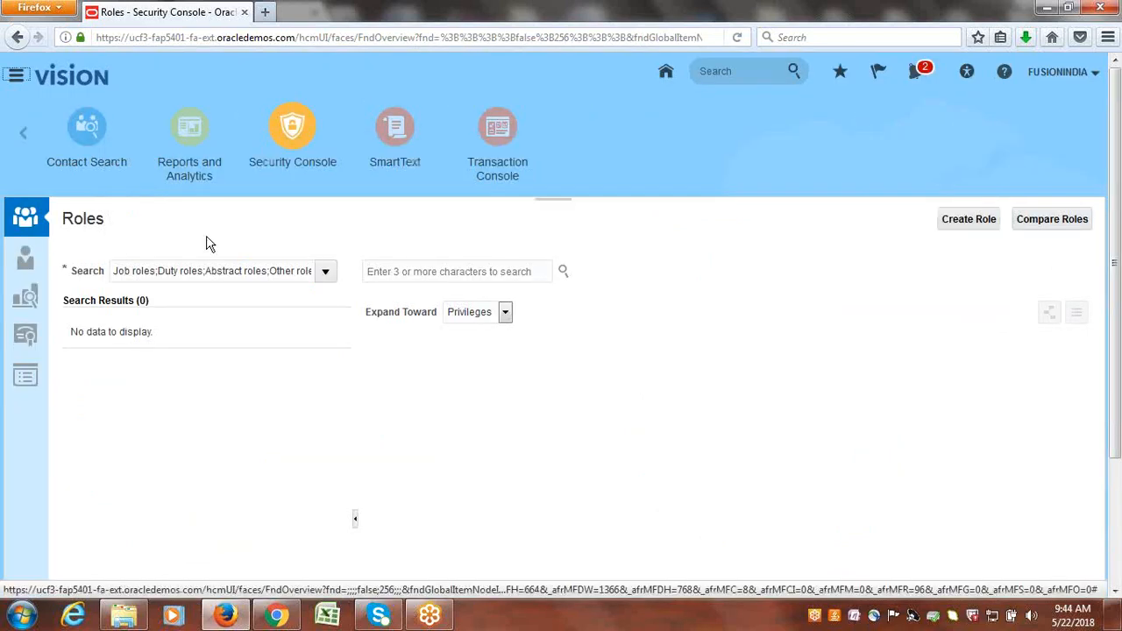
click(26, 256)
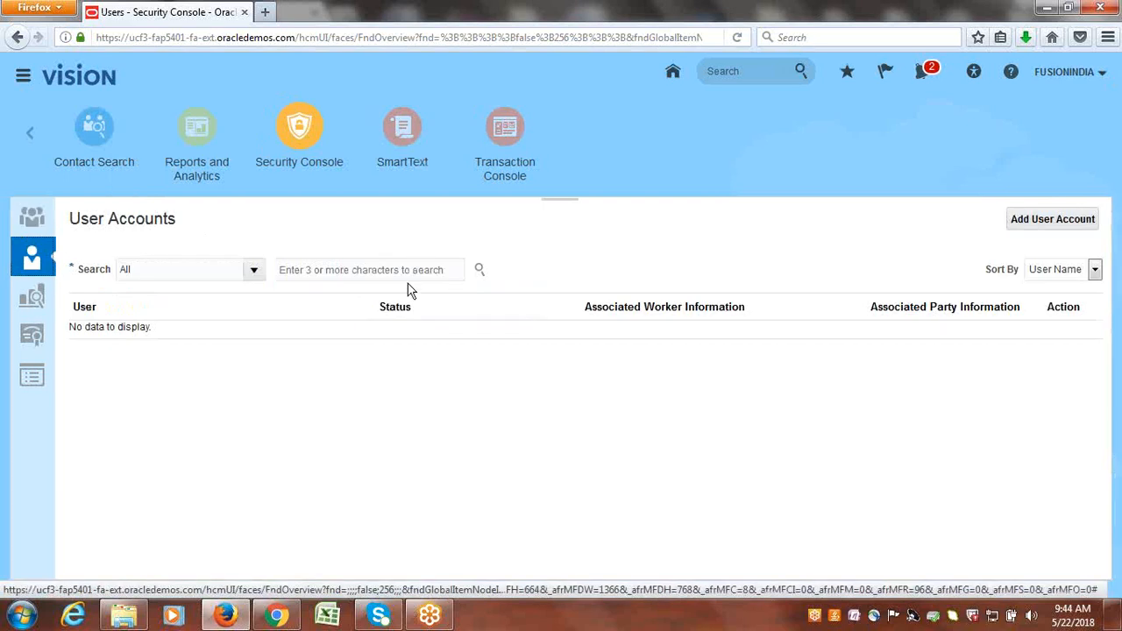
Search the user accounts for the signed-in user's login and open its account details
click(379, 269)
text(FUSI)
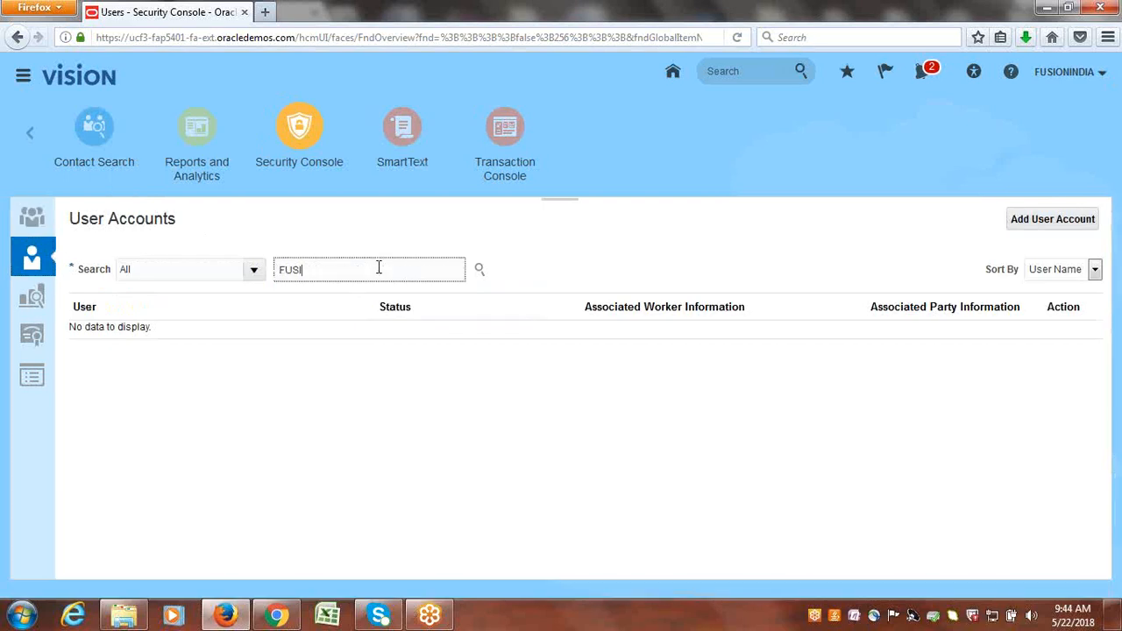
text(ONINDIA)
click(480, 270)
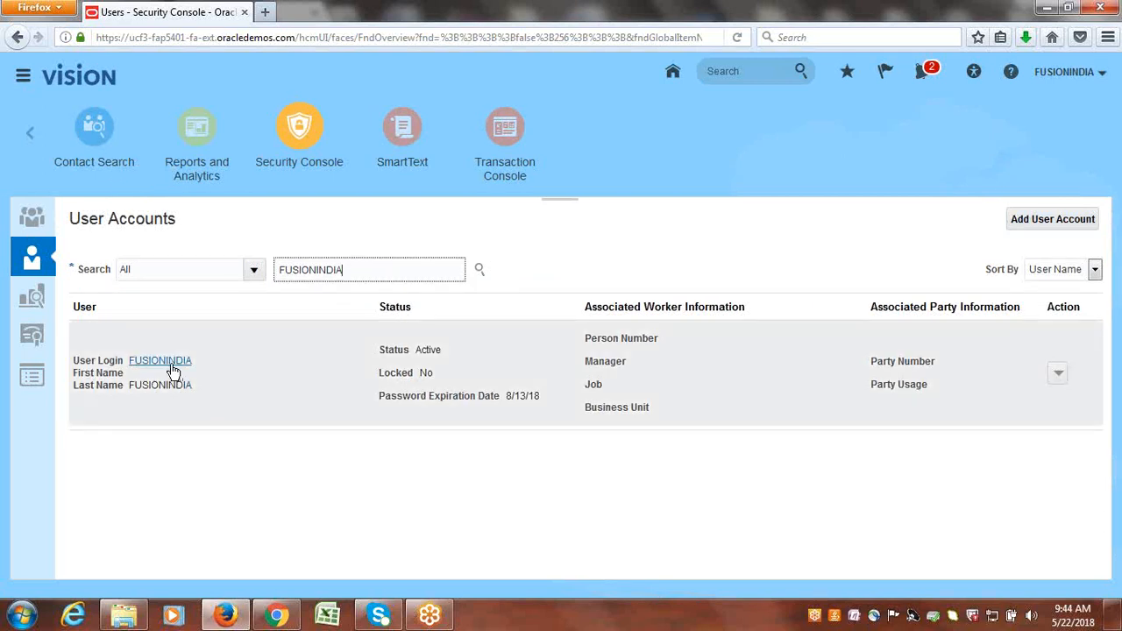
click(168, 361)
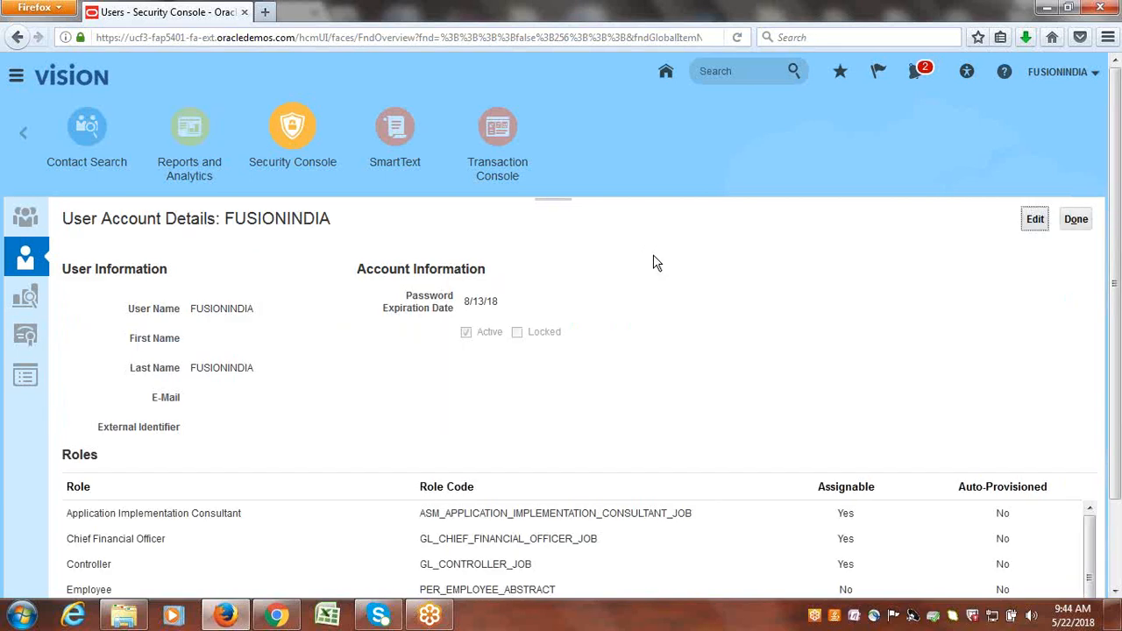
Open the user account for editing, review its assigned roles and leave without making changes
click(1033, 218)
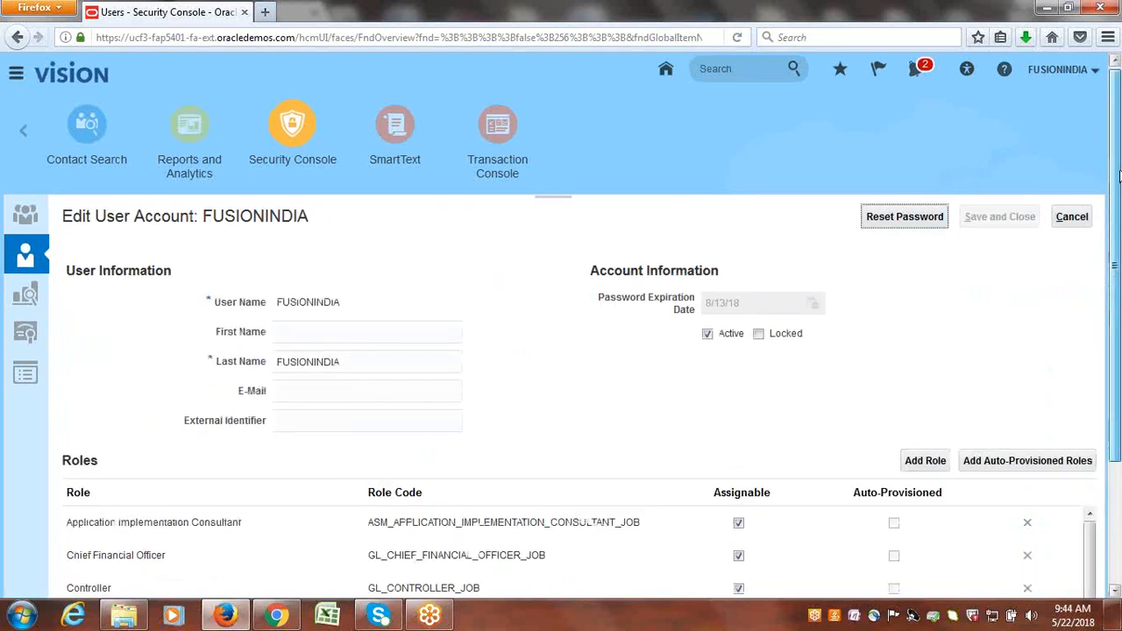
scroll(1119, 176, down, 3)
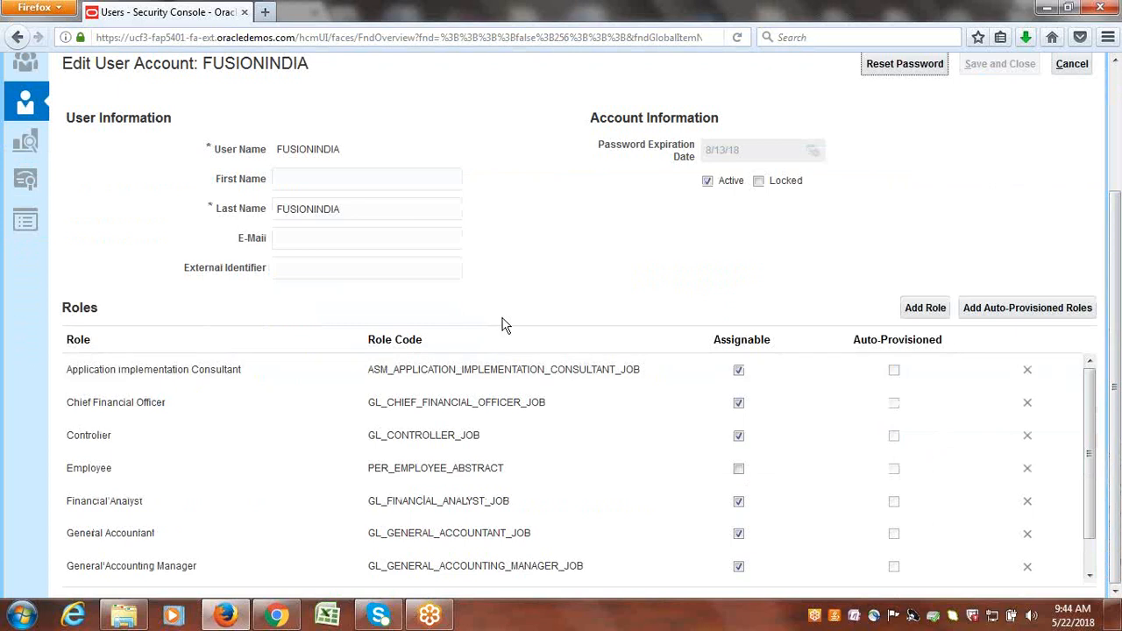
scroll(1119, 223, up, 3)
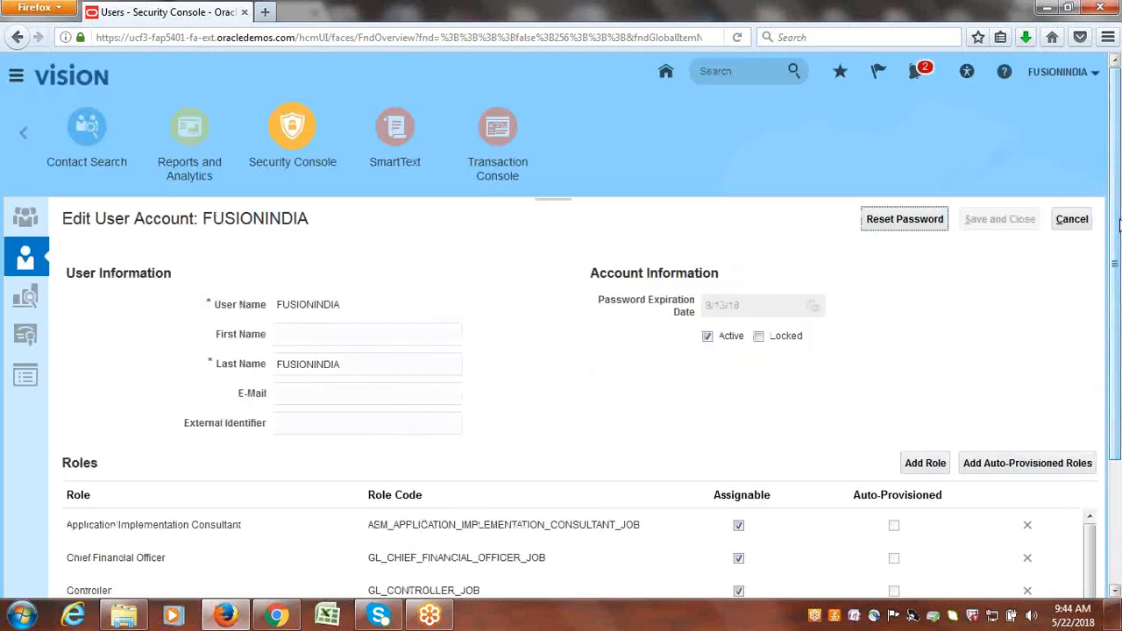
click(1078, 220)
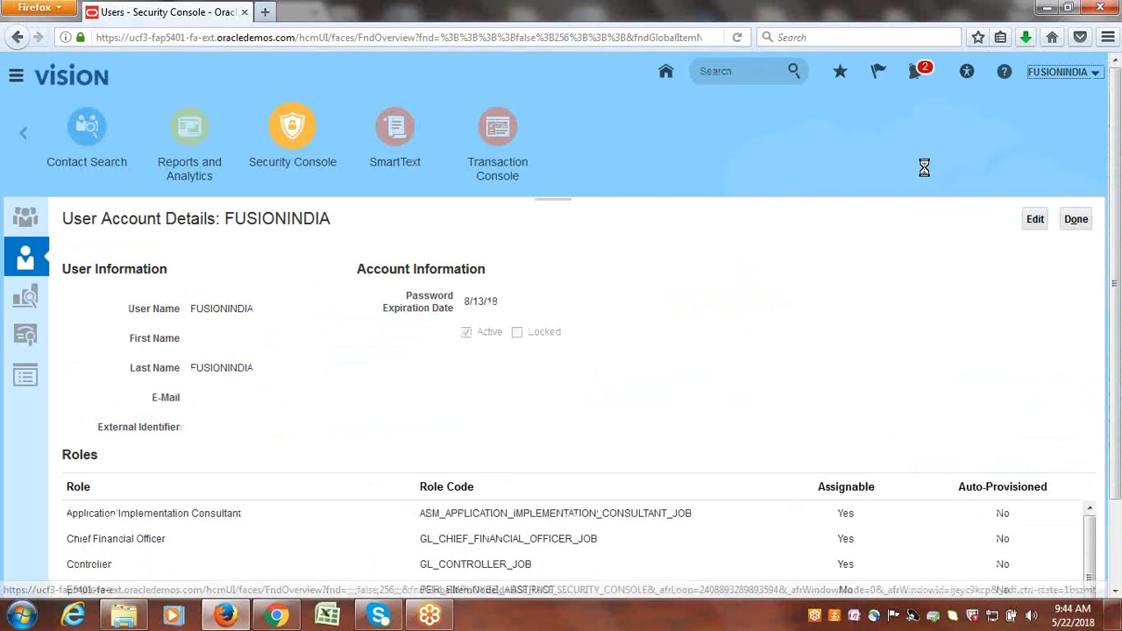
Return to Setup and Maintenance and search the setup tasks for Users
click(1061, 72)
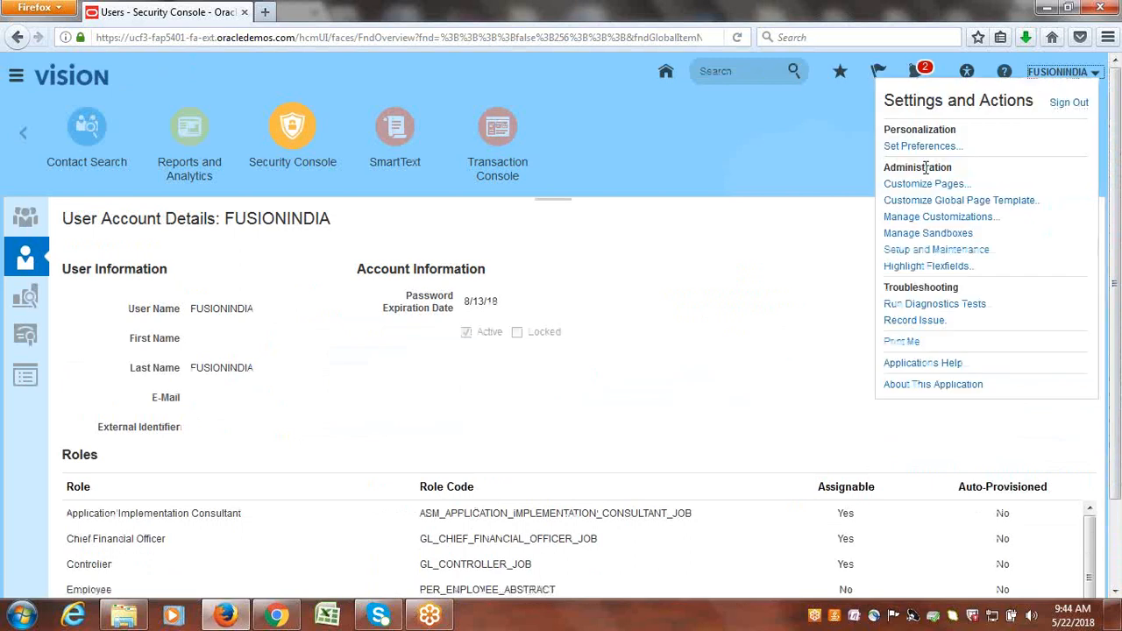
click(943, 251)
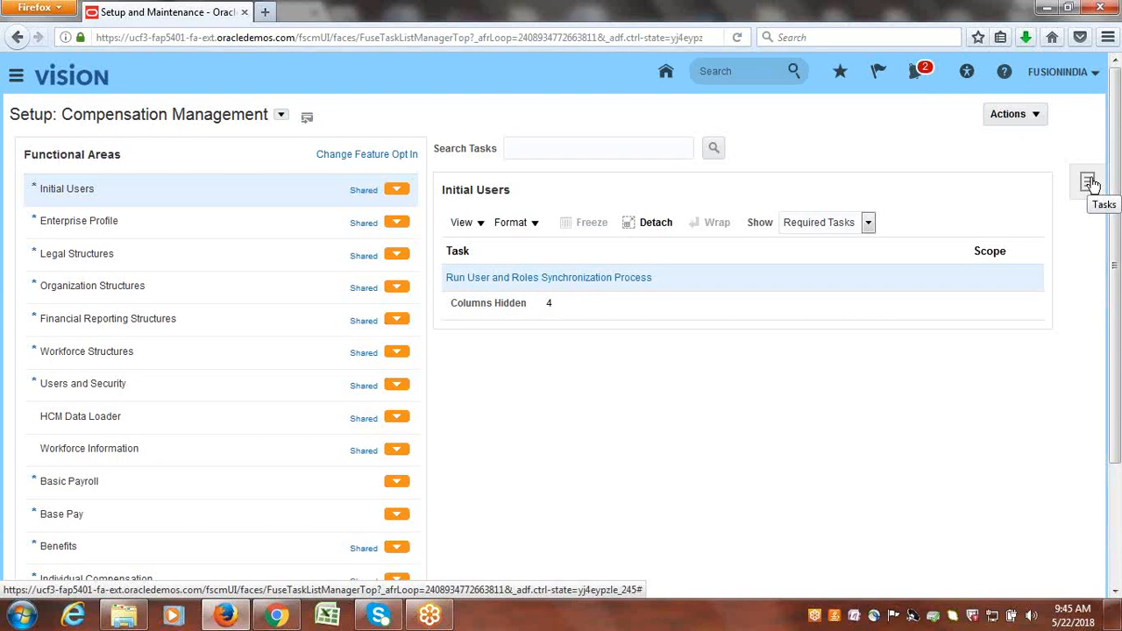
click(1089, 182)
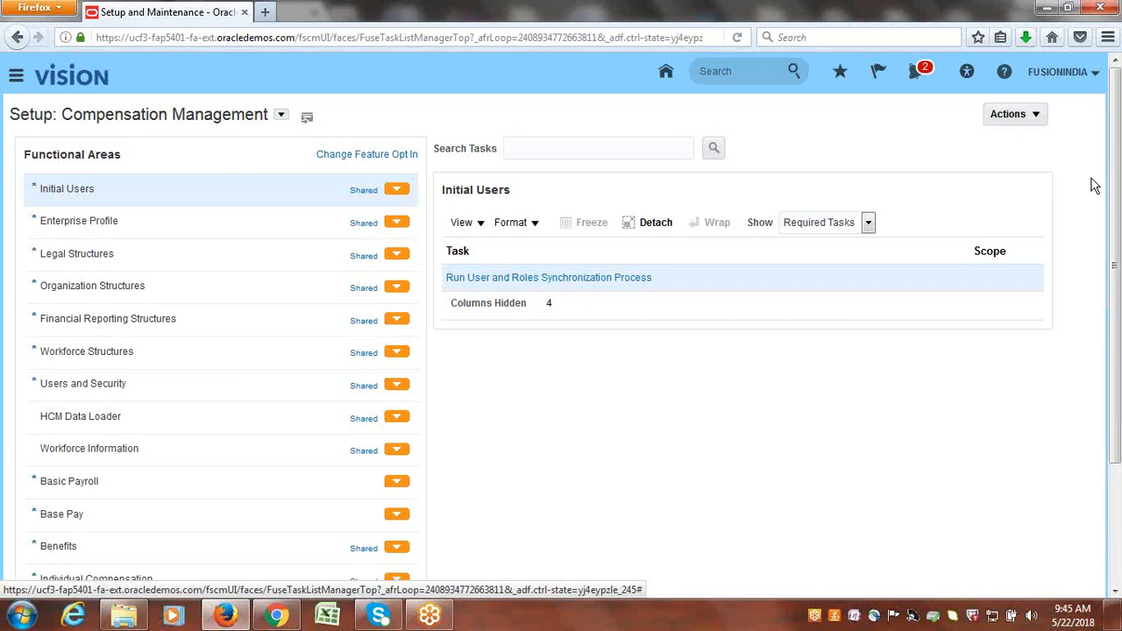
click(971, 267)
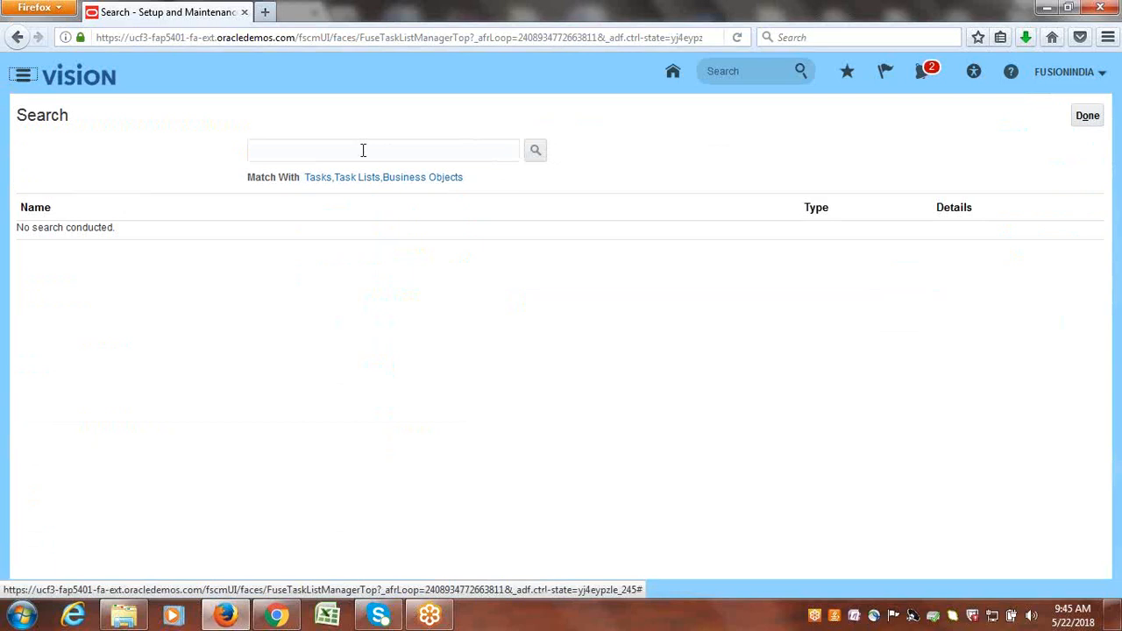
click(364, 150)
text(u)
key(BackSpace)
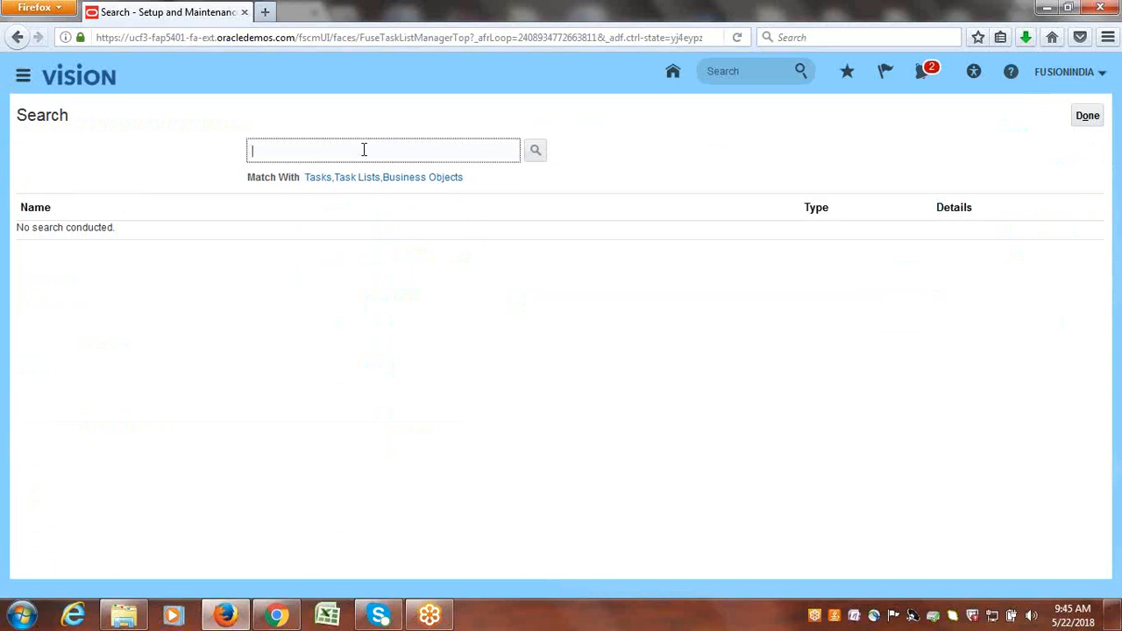
text(Users)
key(Return)
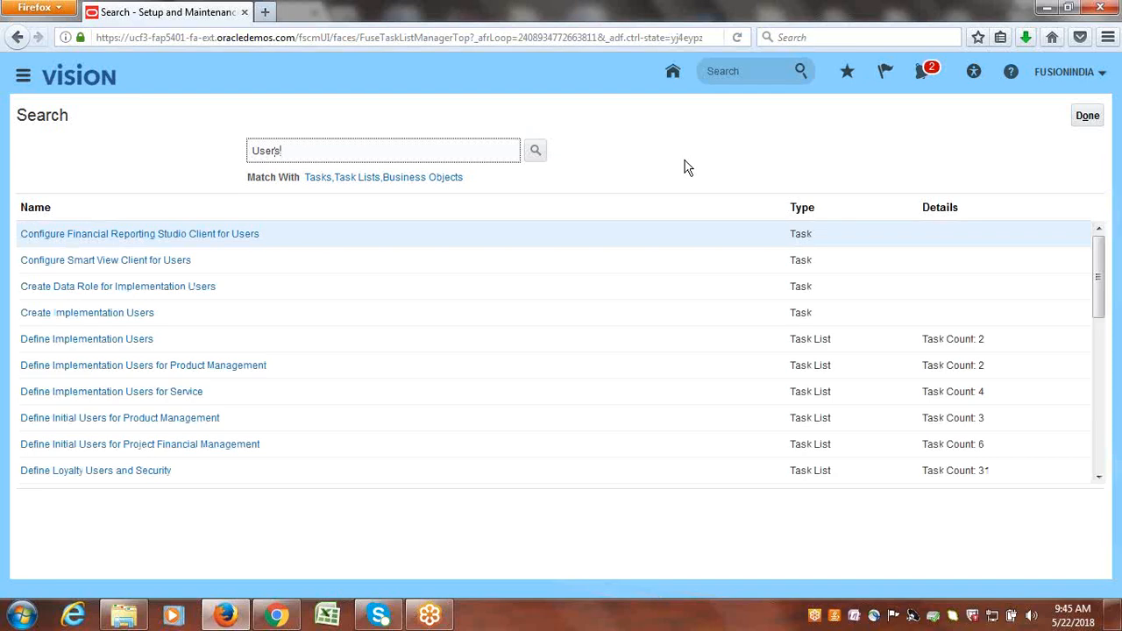
Inspect the Create Data Role for Implementation Users task, return to the search results and look through the remaining user-related tasks
click(151, 287)
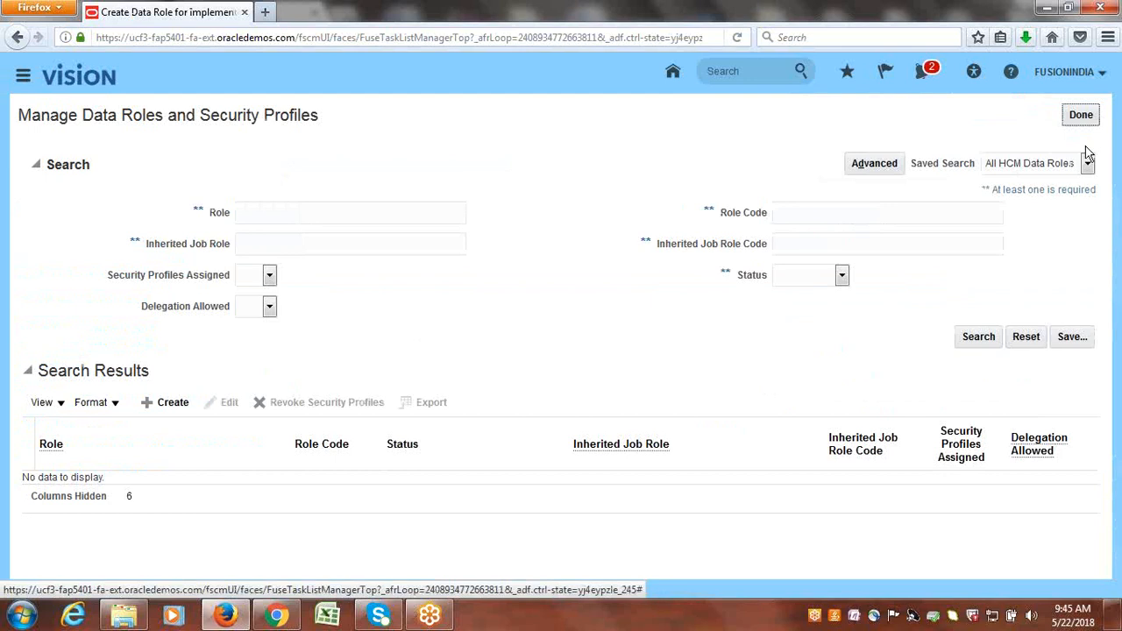
click(1079, 120)
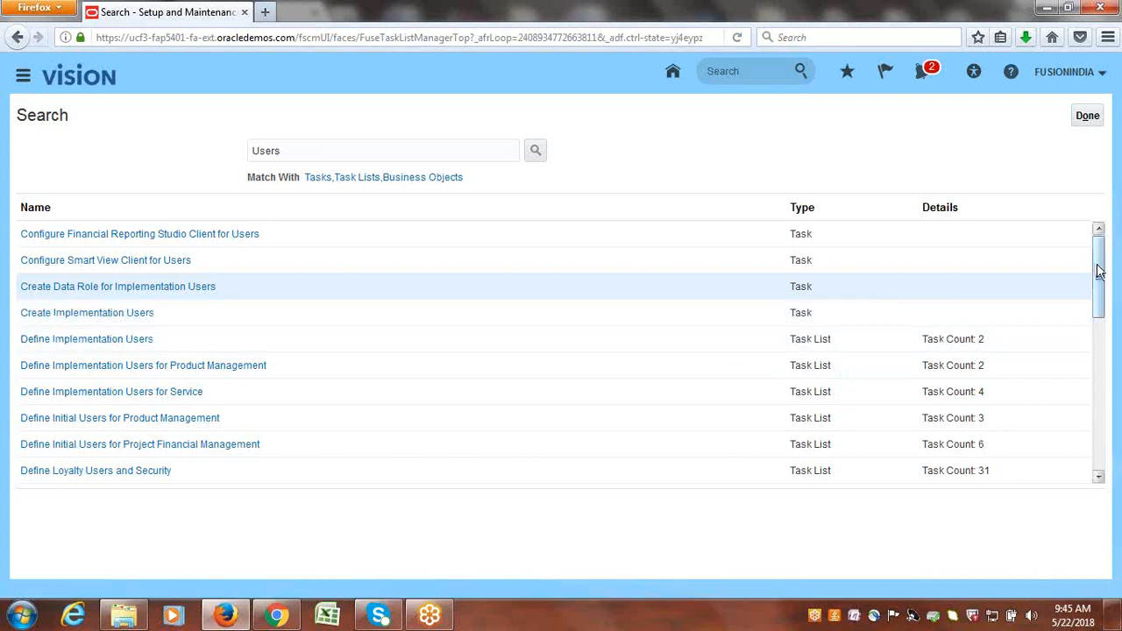
drag(1097, 275, 1108, 350)
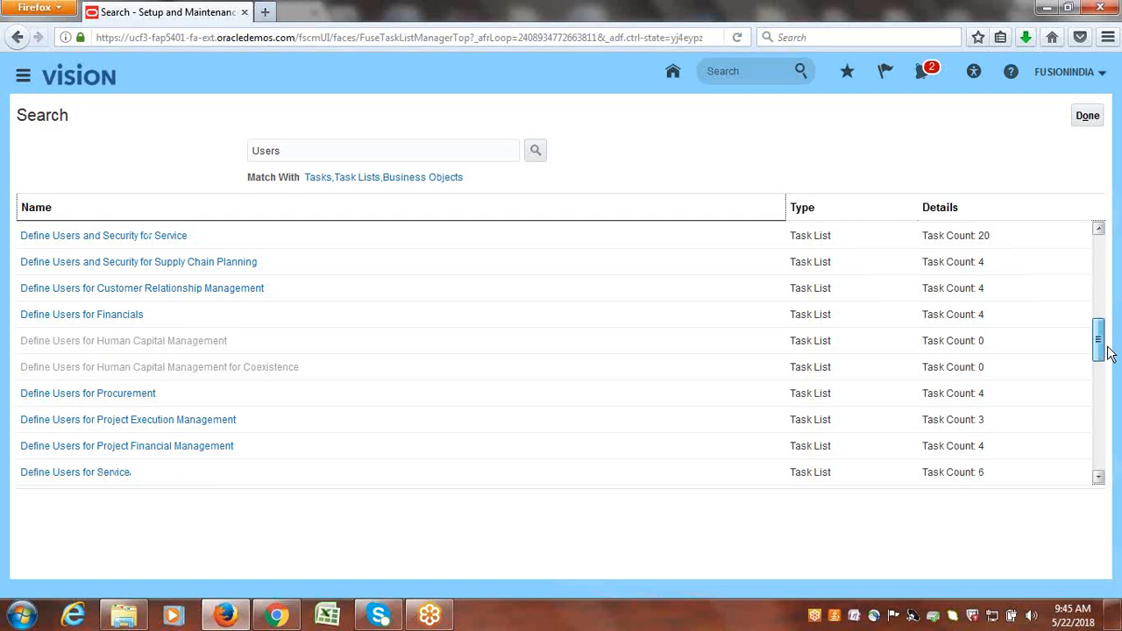
drag(1109, 350, 1115, 410)
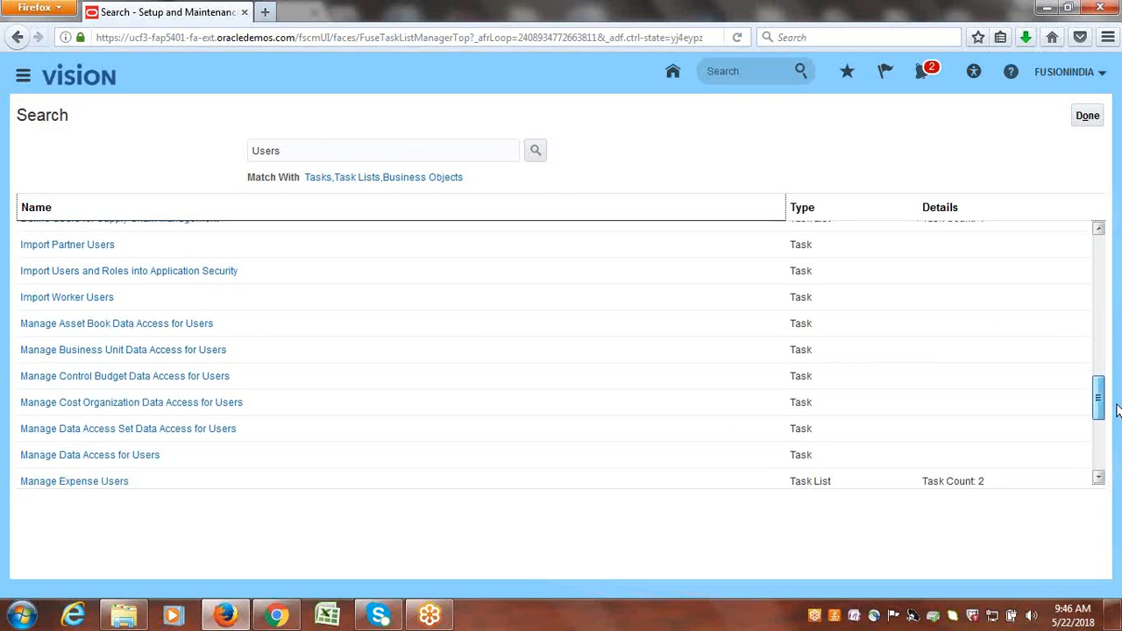
drag(1117, 411, 1120, 471)
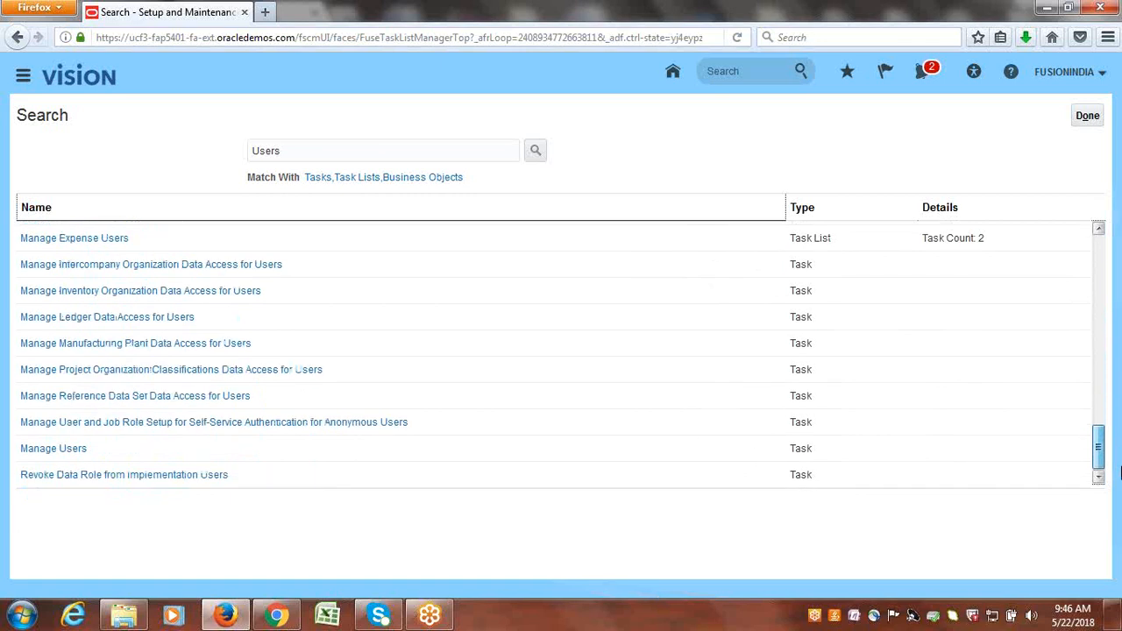
drag(1119, 467, 1119, 388)
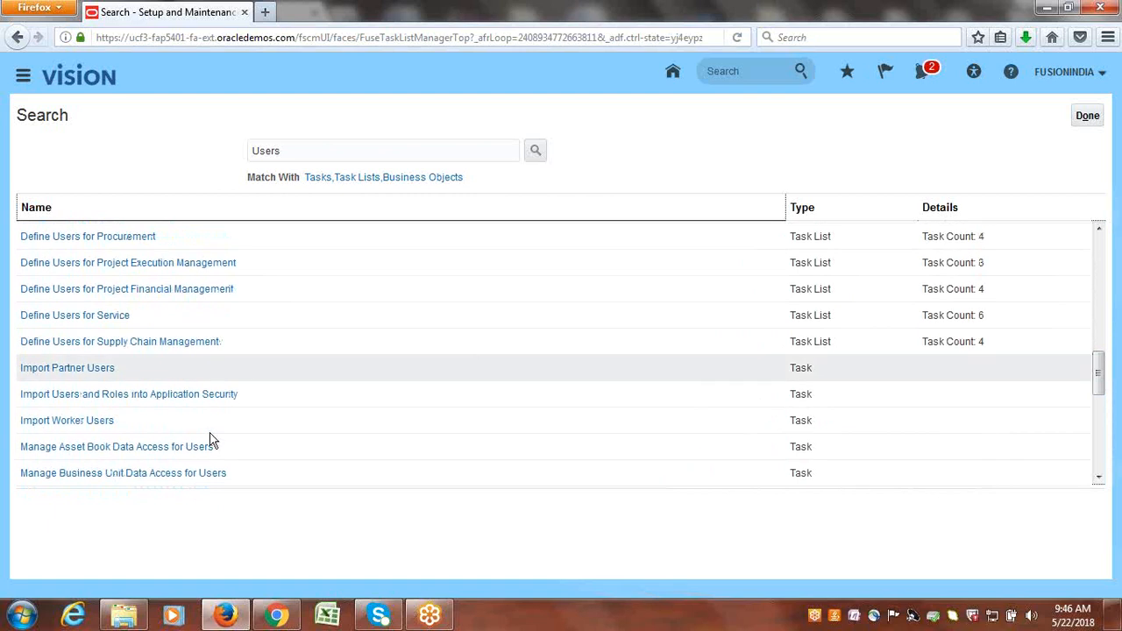
Try to open the Import Worker Users task, dismiss the error and go back to the Security Console
click(70, 424)
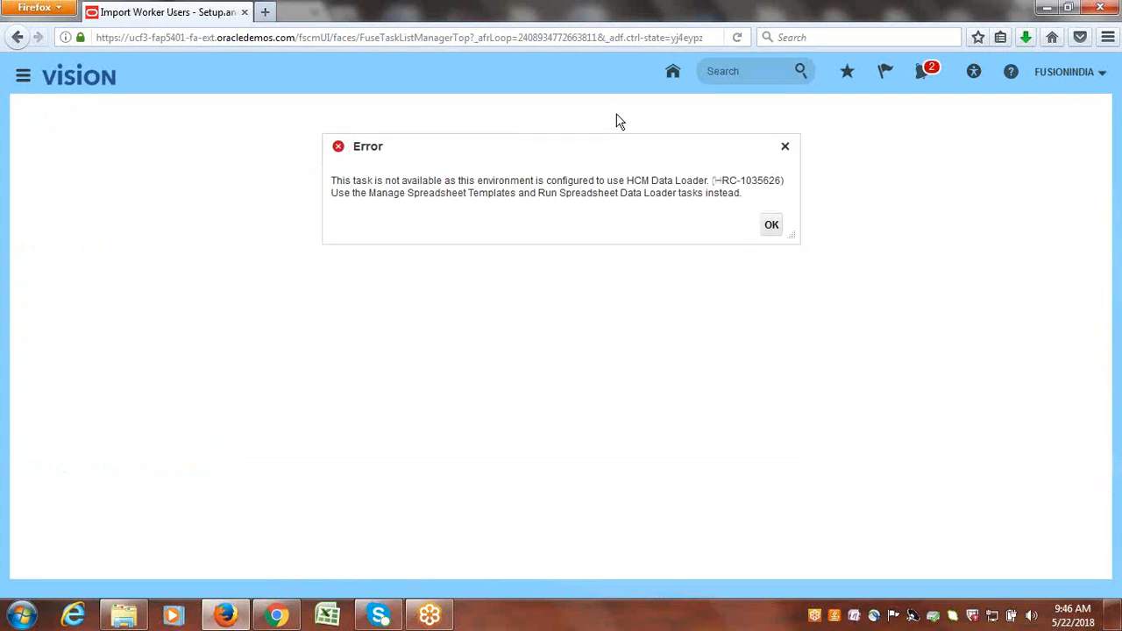
click(771, 226)
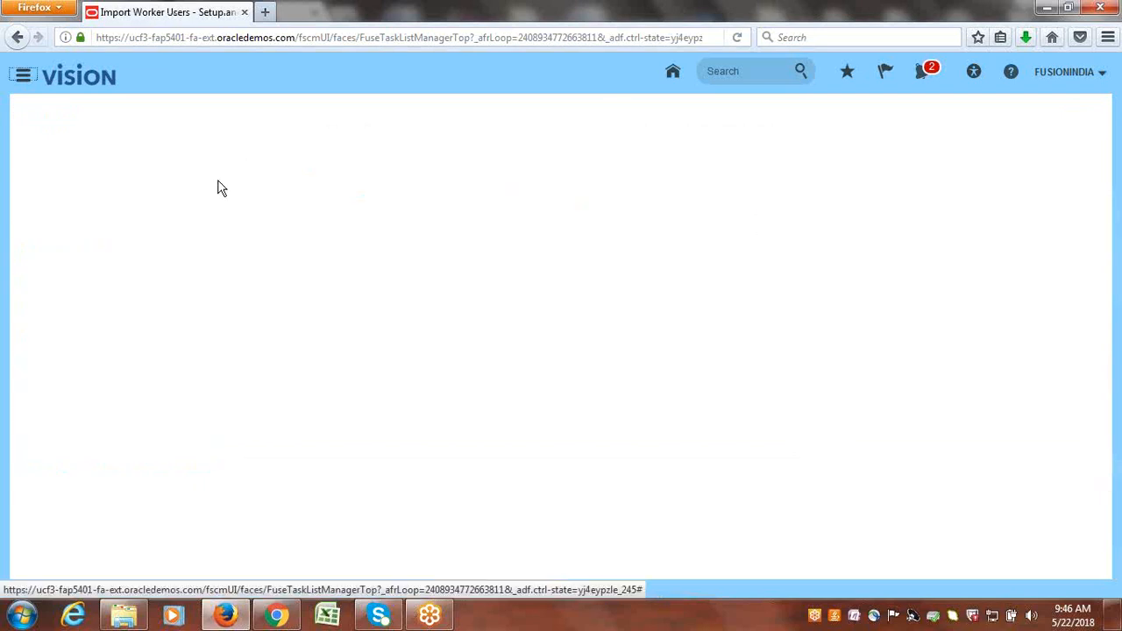
click(17, 38)
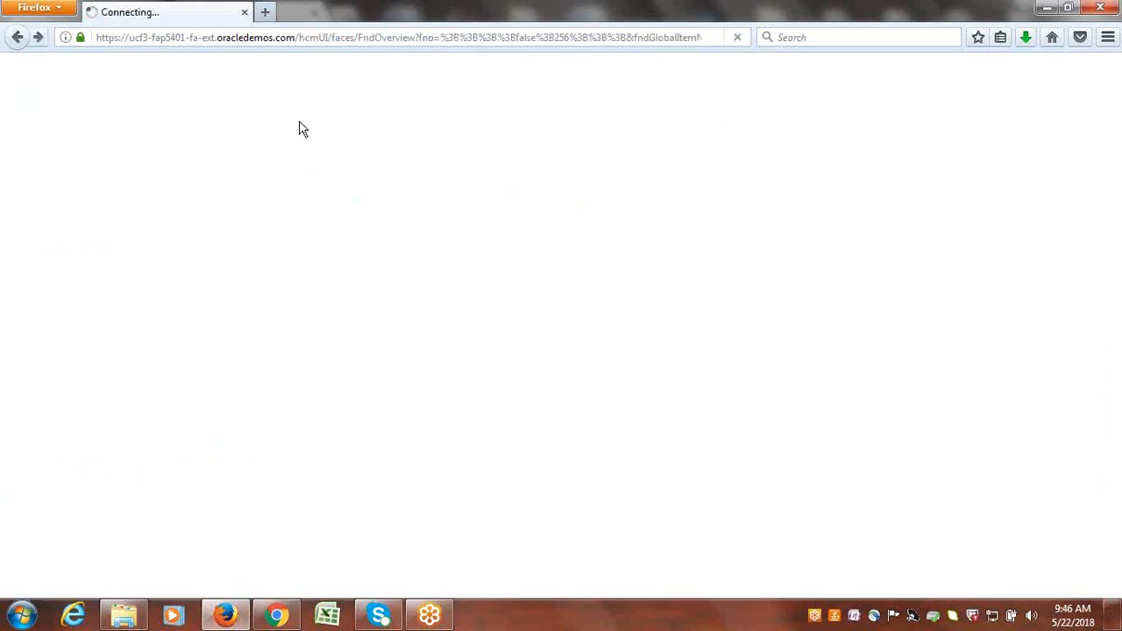
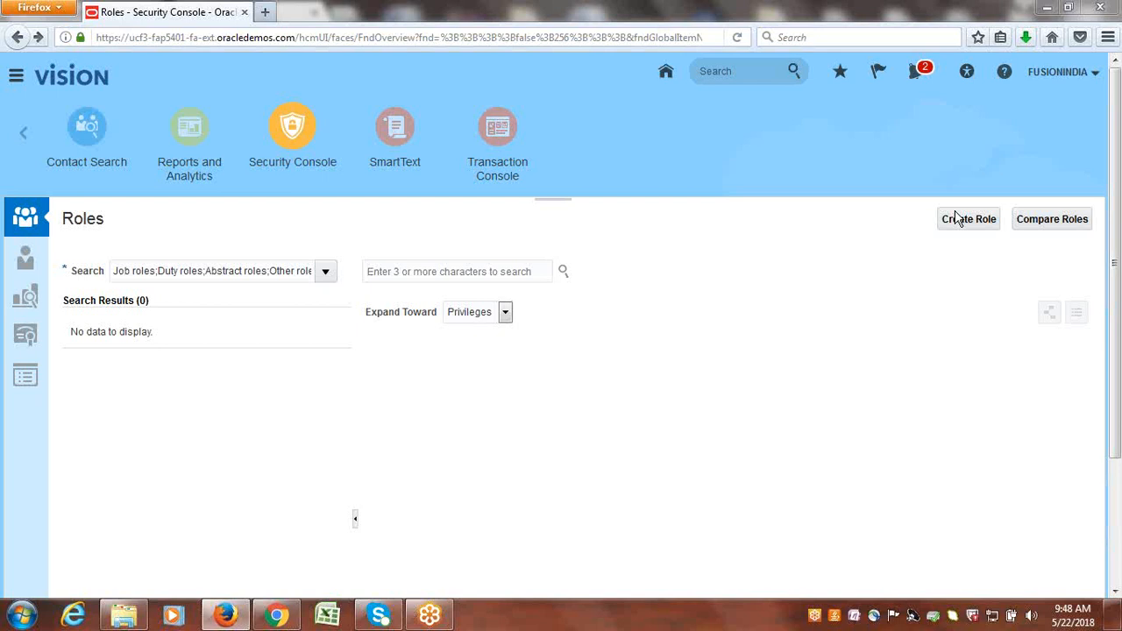
click(956, 218)
click(1072, 616)
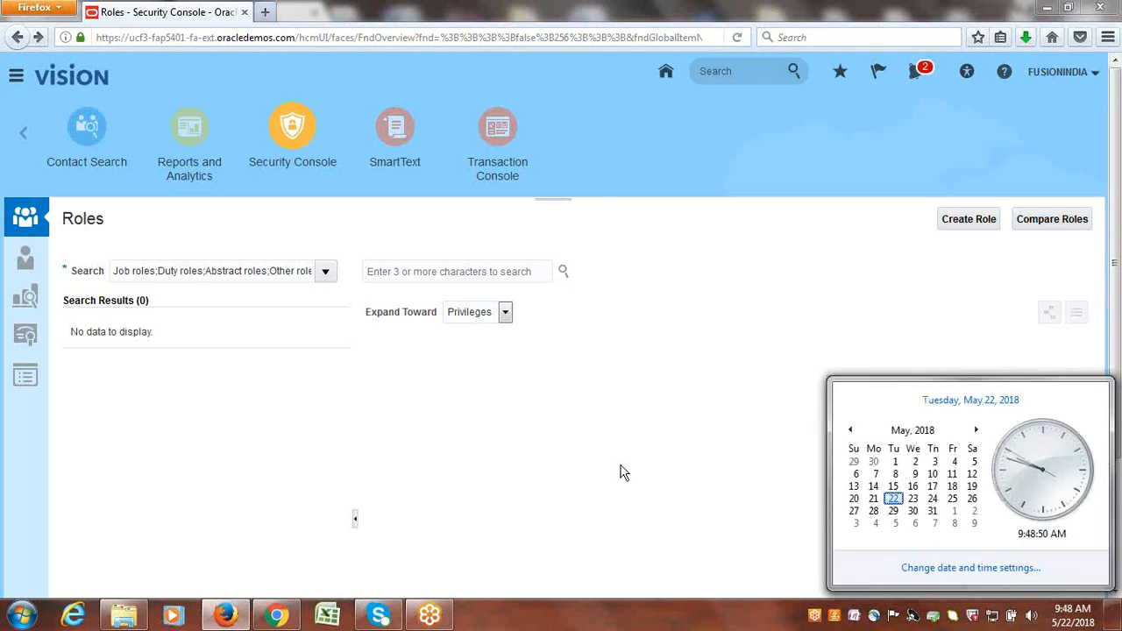
click(873, 24)
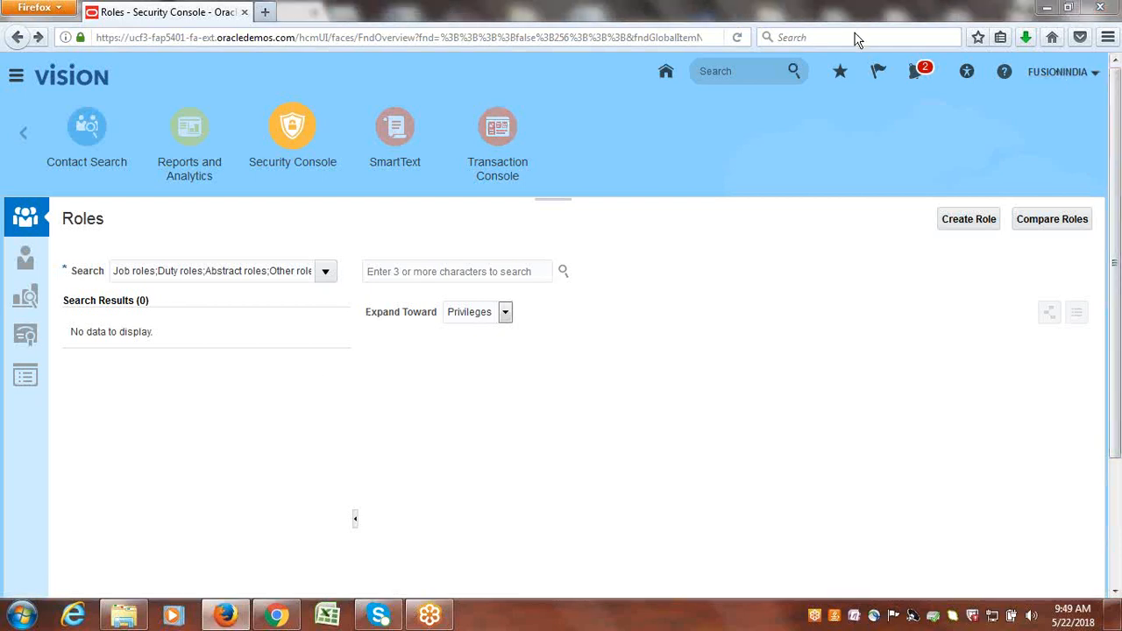
Go from the Security Console to the Setup and Maintenance search page and search tasks and task lists for Users
click(1058, 77)
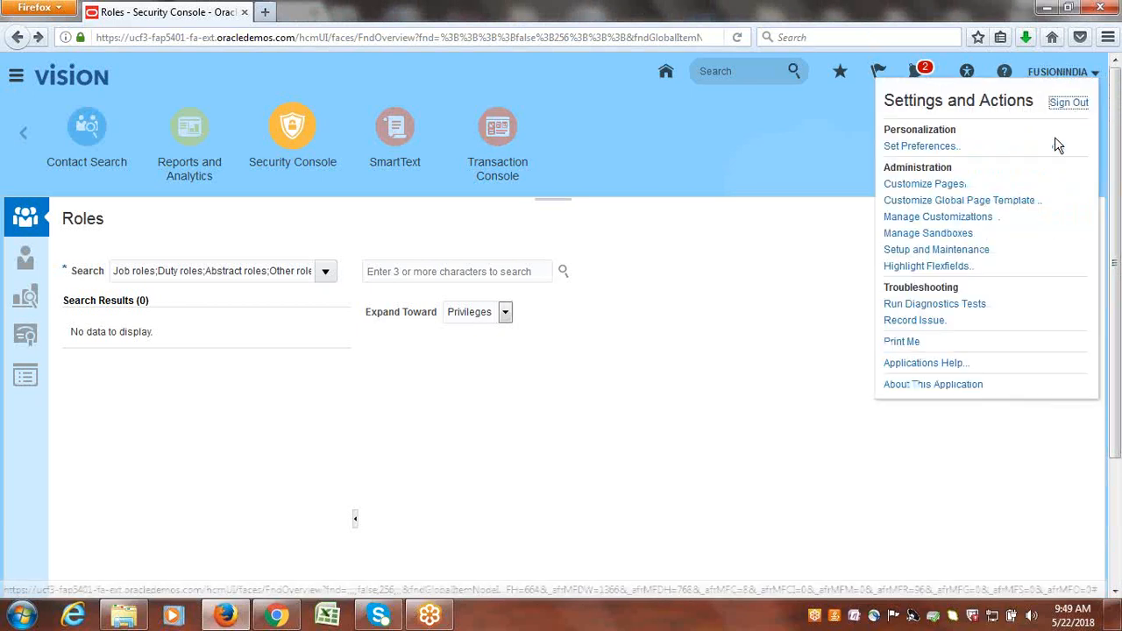
click(965, 252)
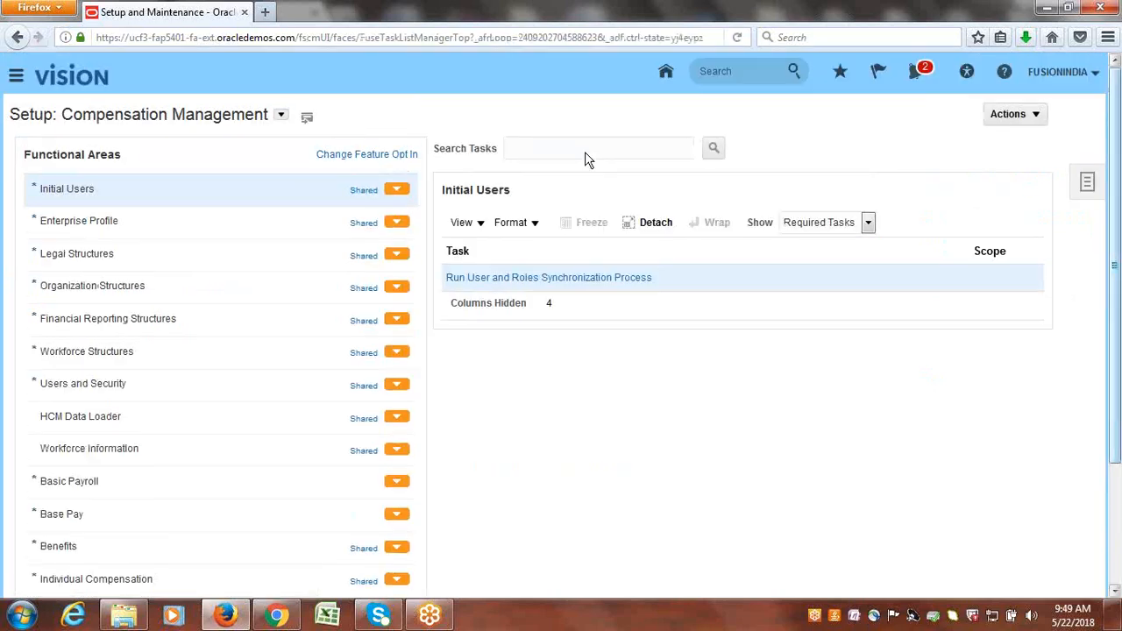
click(1091, 184)
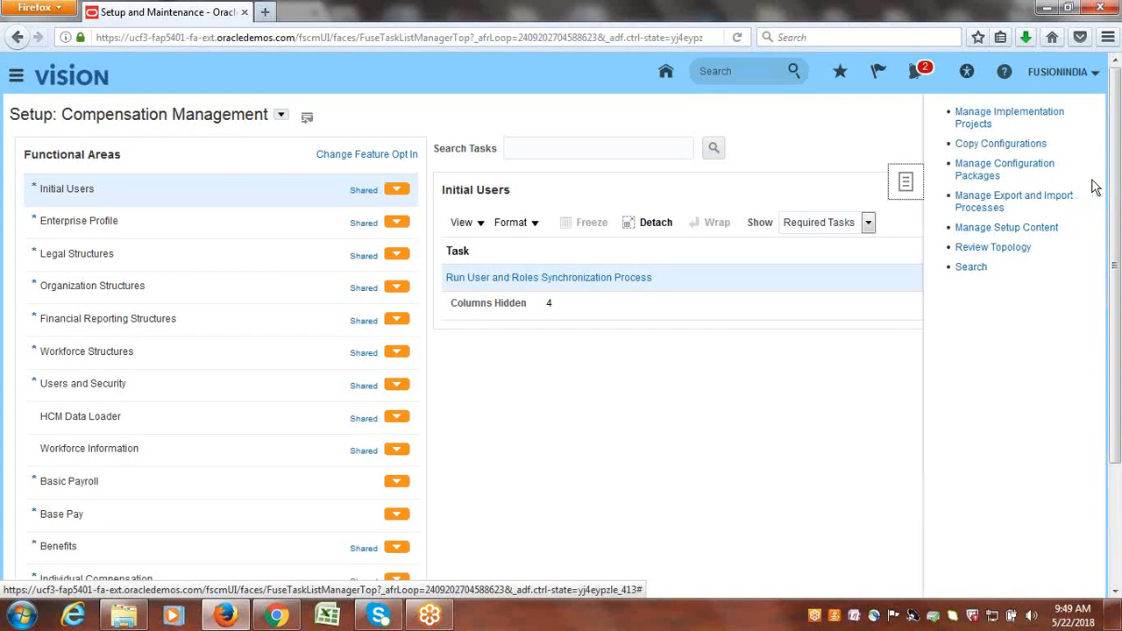
click(971, 267)
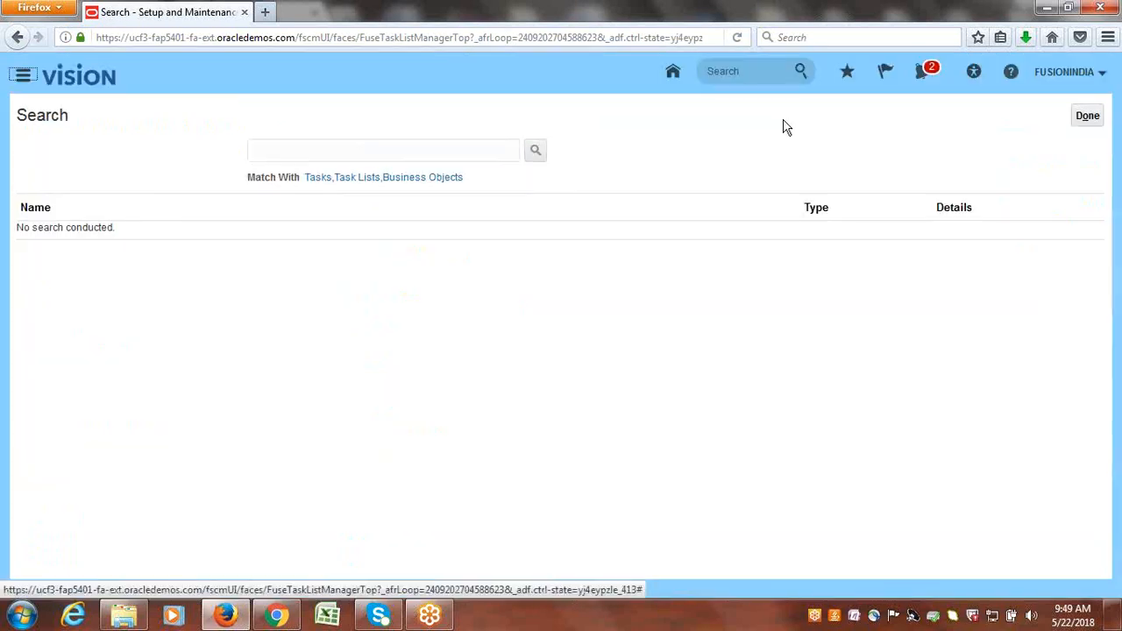
click(502, 150)
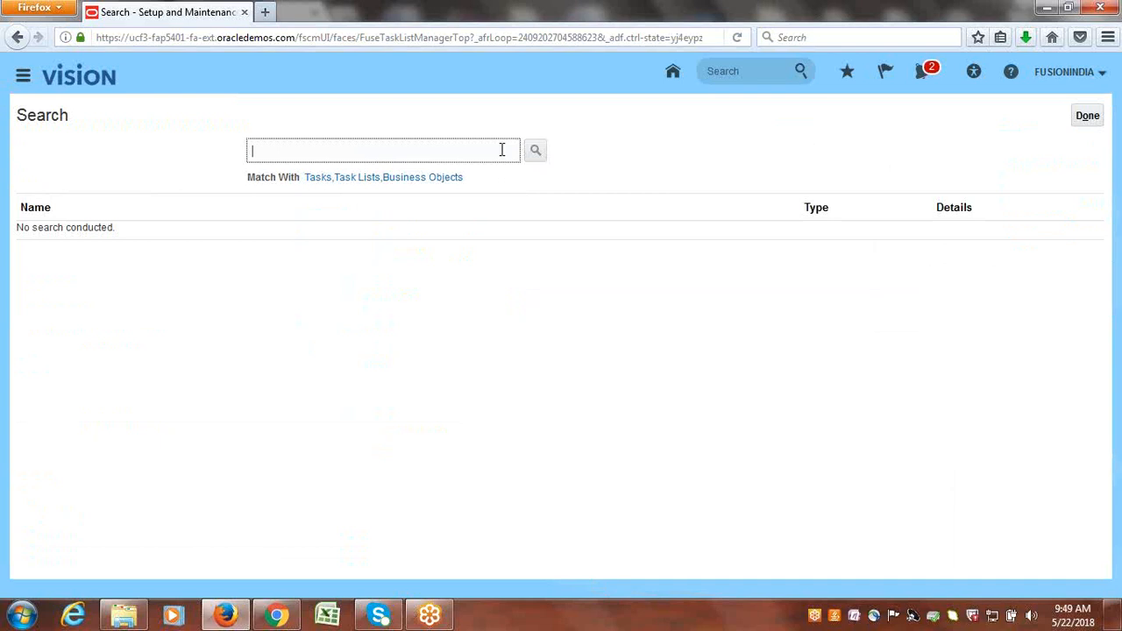
text(Users)
key(Return)
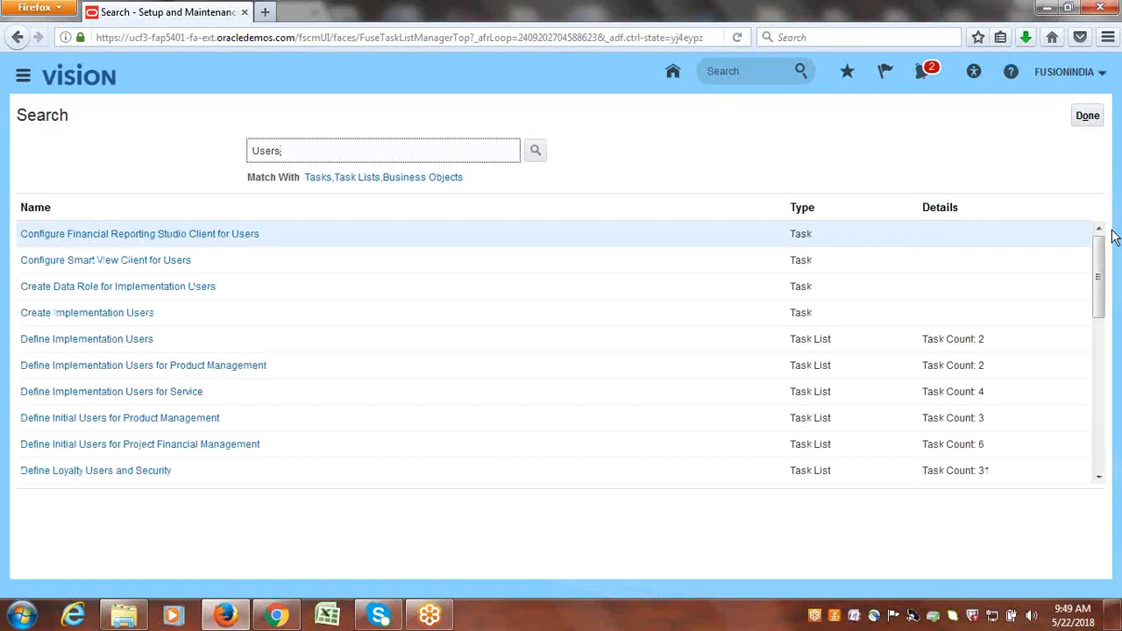
Open the Import Users and Roles into Application Security task and submit its import process with the default options
drag(1101, 302, 1119, 424)
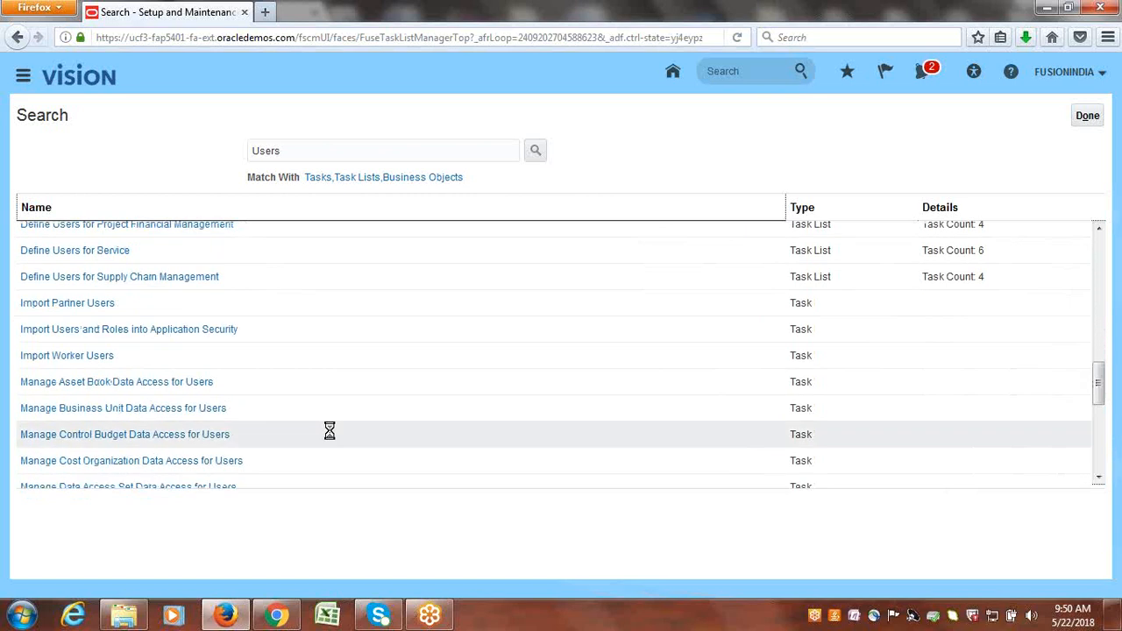
click(90, 334)
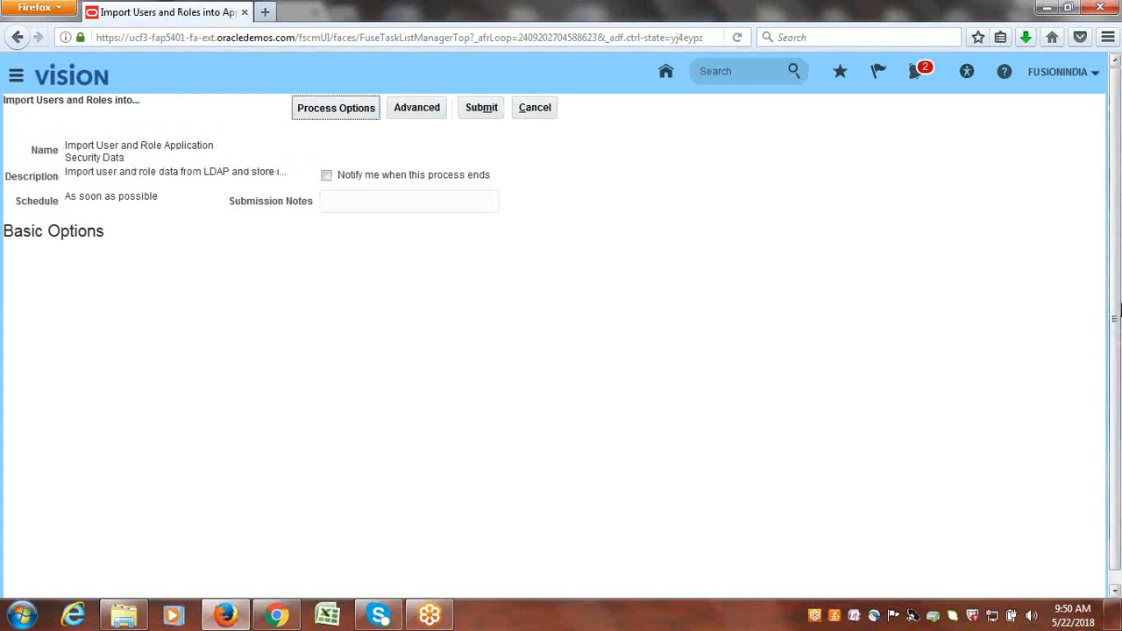
click(484, 114)
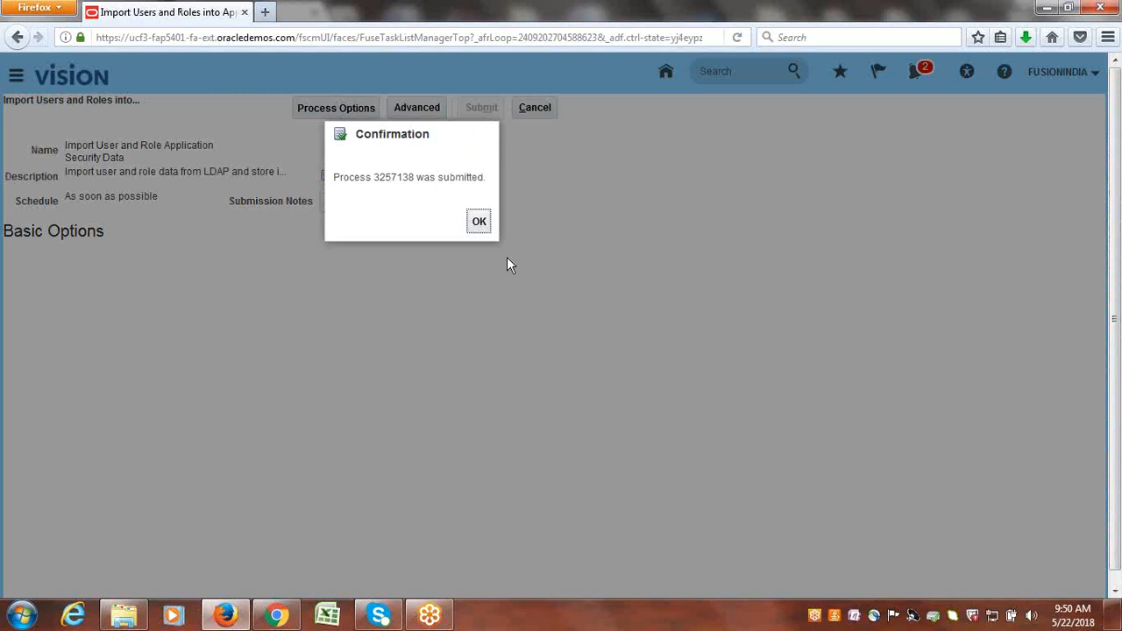
click(483, 229)
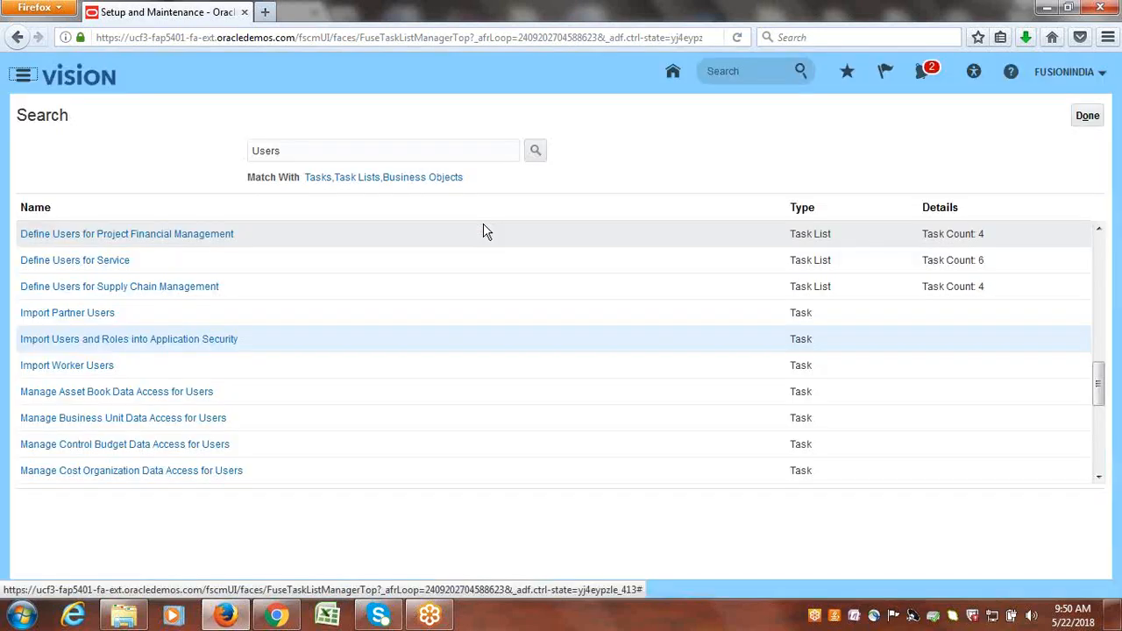
Look through the Manage Data Access tasks in the Users search results and close the task search
click(1103, 383)
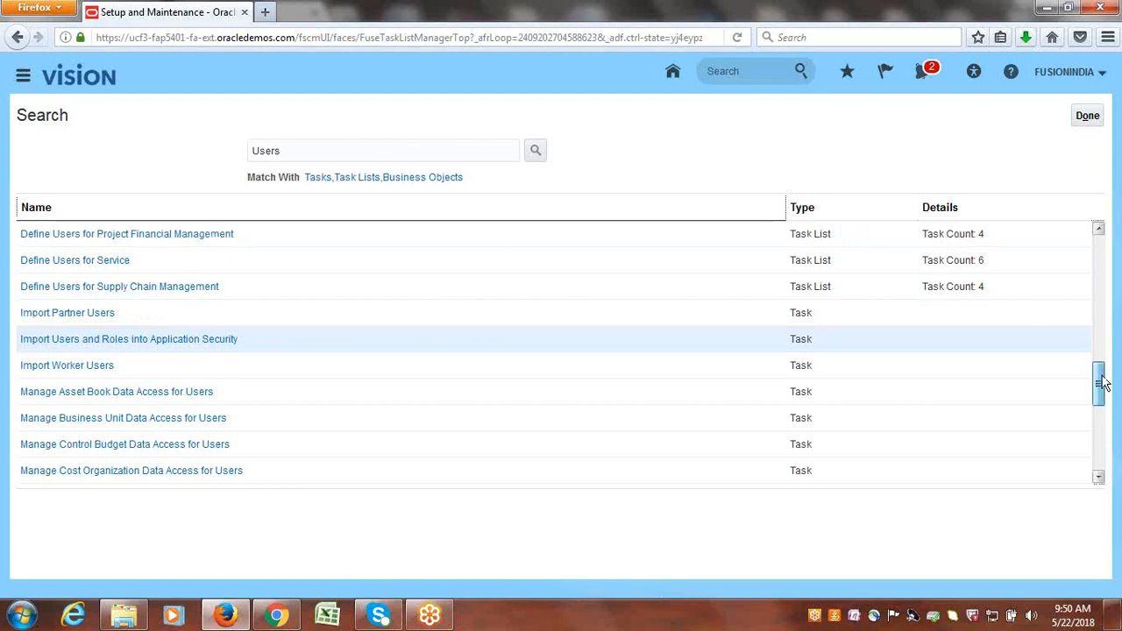
drag(1103, 383, 1114, 305)
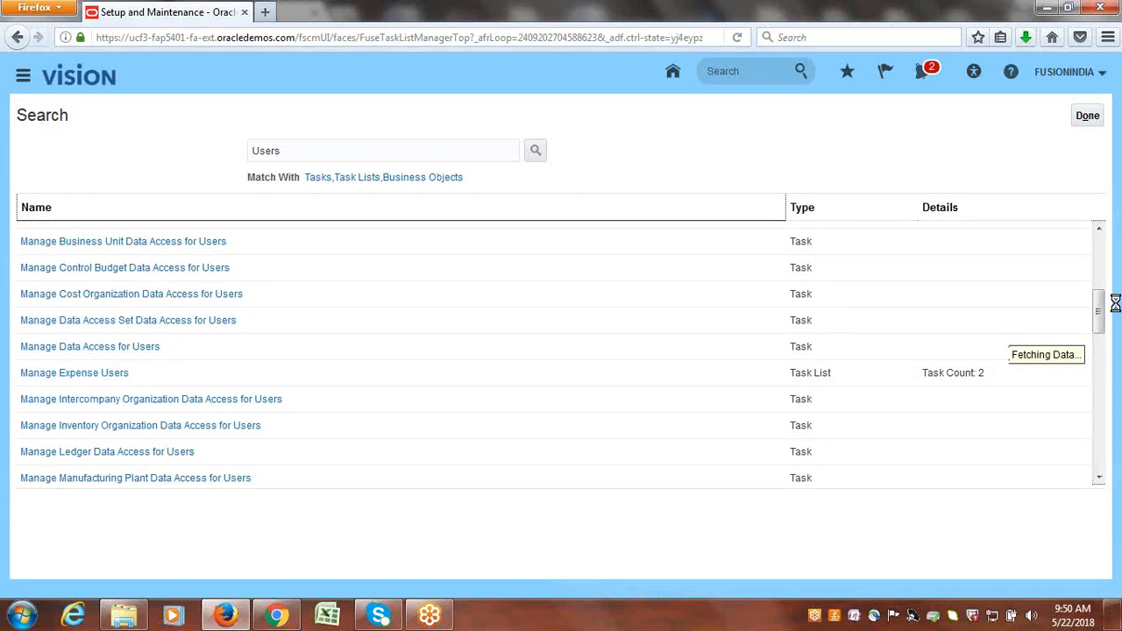
click(1085, 113)
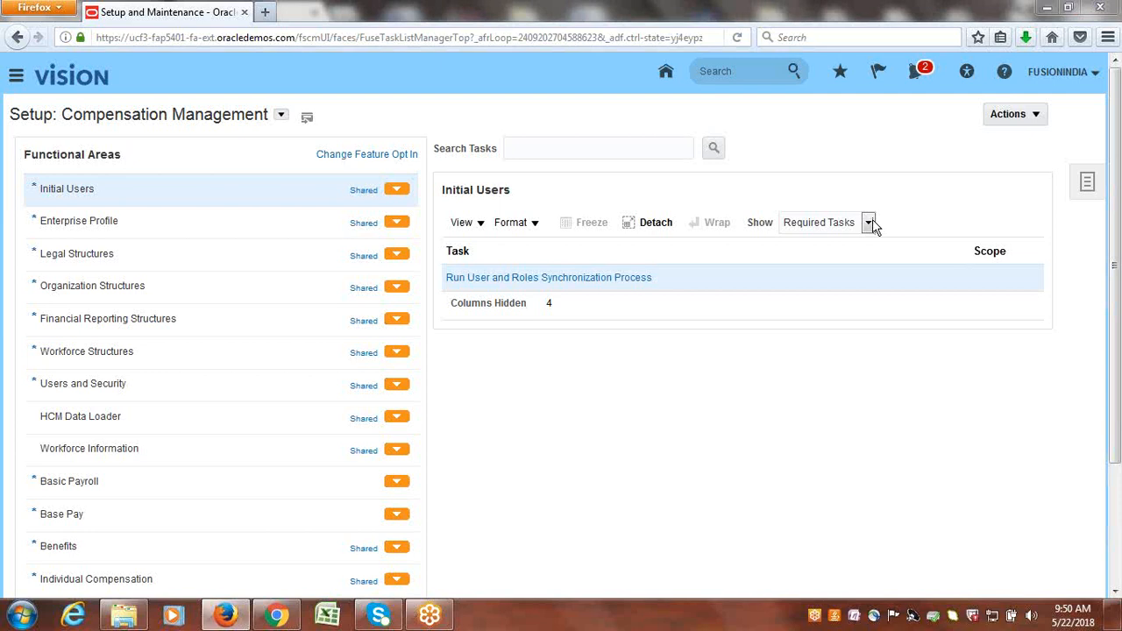
click(1031, 617)
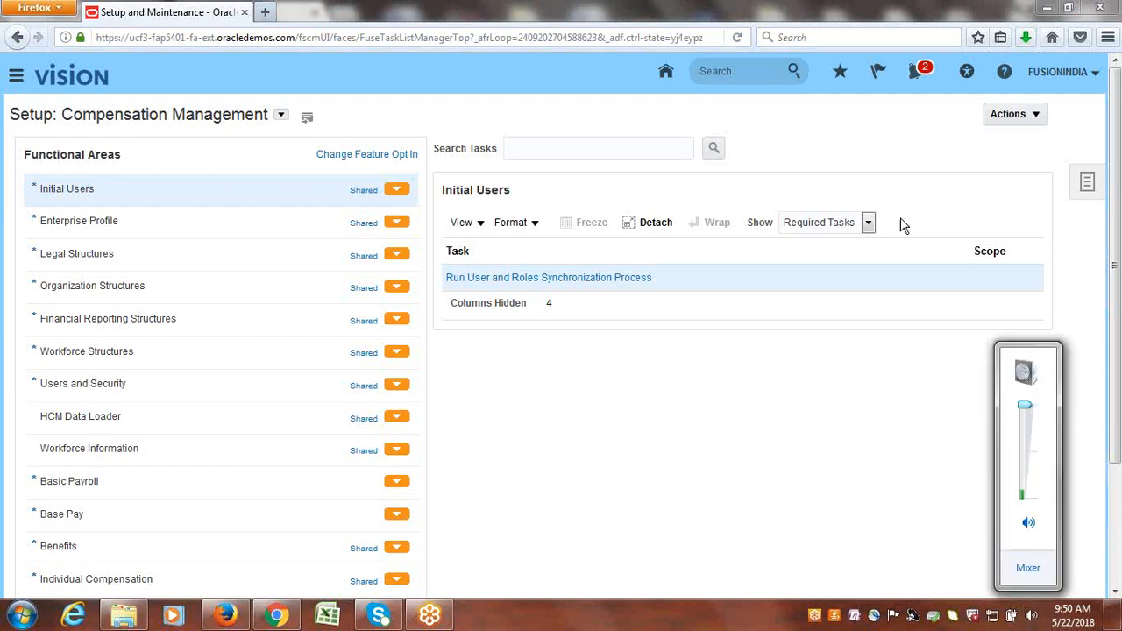
click(790, 34)
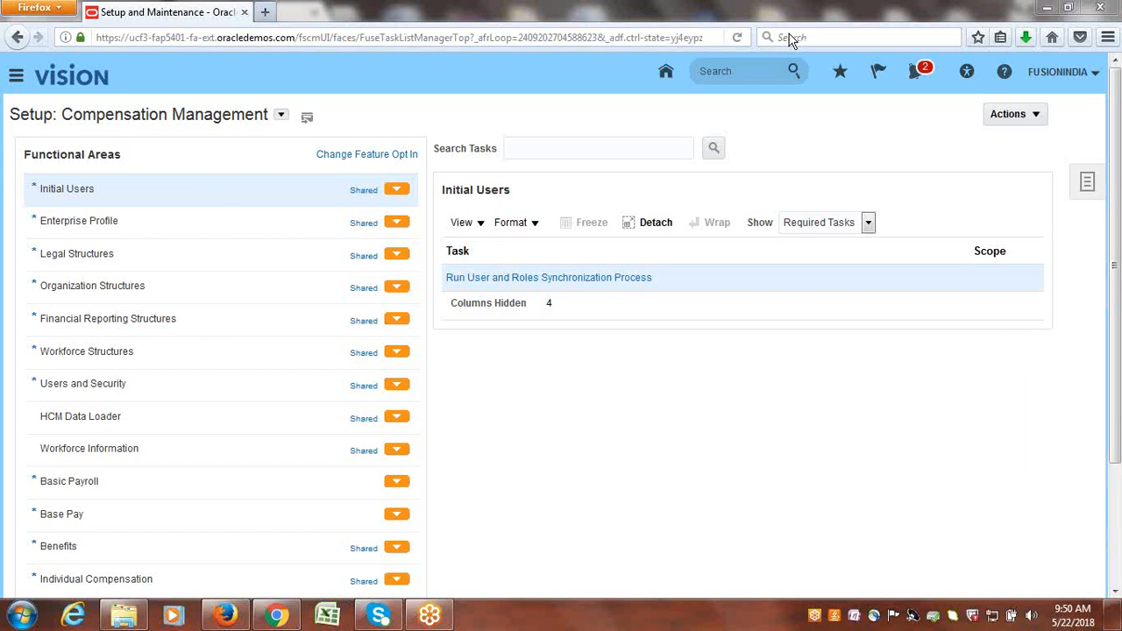